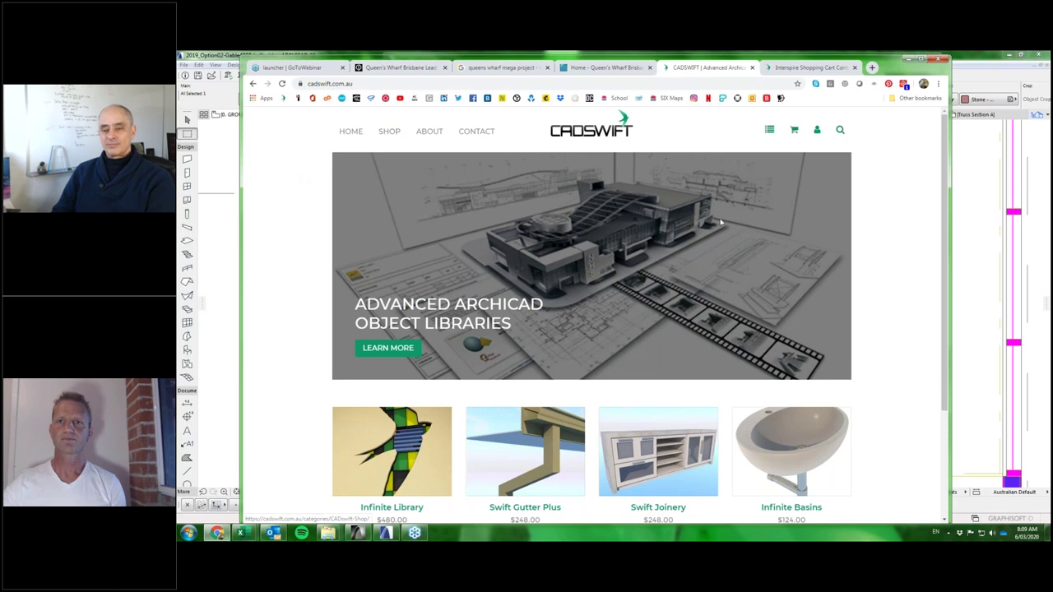
# Go to the CADswift Shop page from the site header.
pyautogui.scroll(-1, 723, 222)
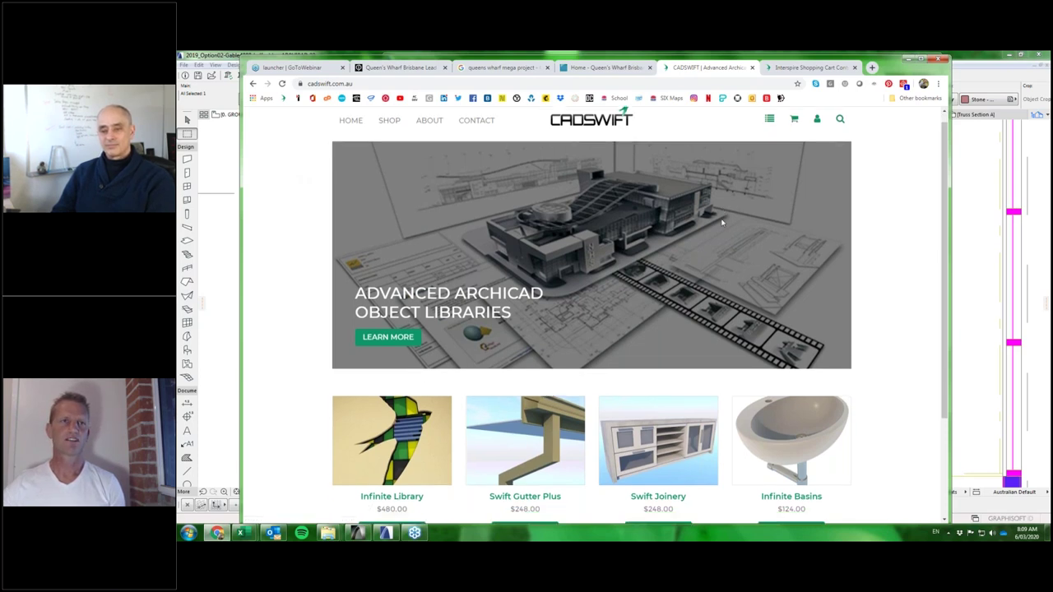
pyautogui.scroll(1, 722, 222)
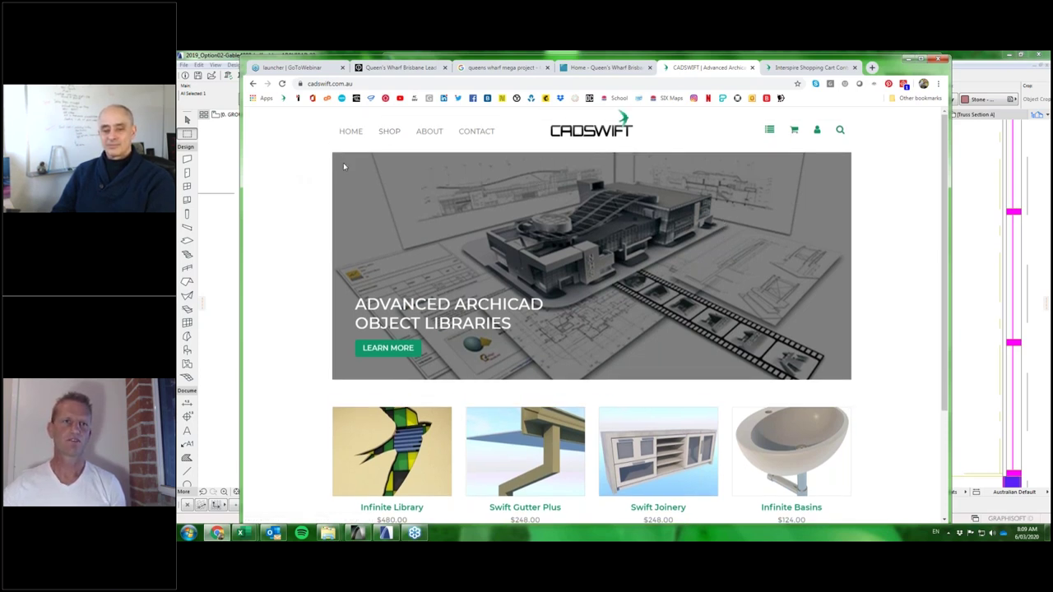
pyautogui.click(390, 136)
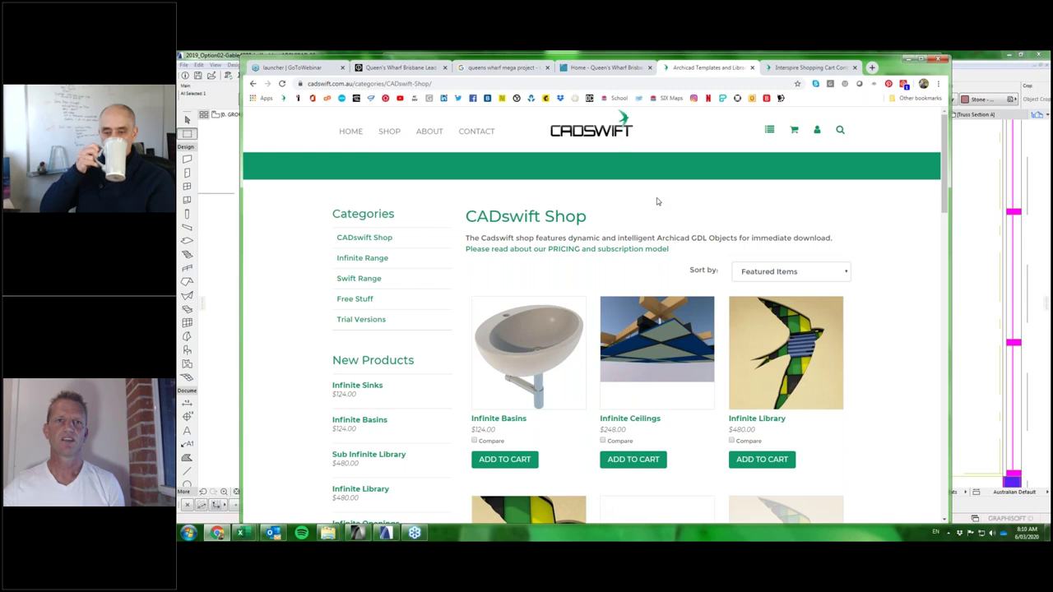
# Browse the shop's ArchiCAD object products and prices, then return to the ARCHICAD project.
pyautogui.scroll(-1, 656, 201)
pyautogui.scroll(-2, 656, 201)
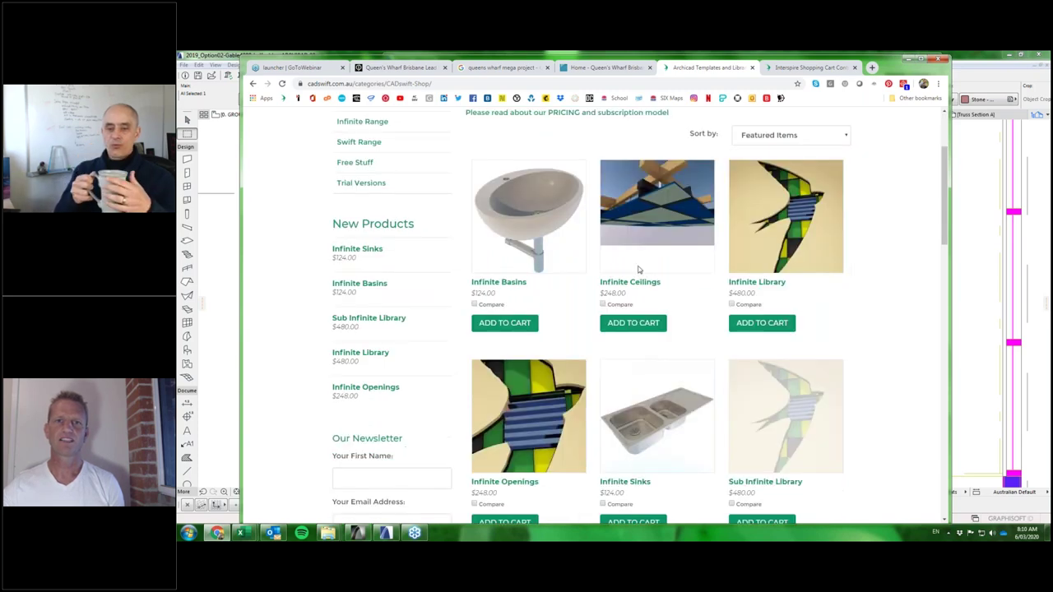
pyautogui.scroll(1, 533, 241)
pyautogui.scroll(-1, 533, 240)
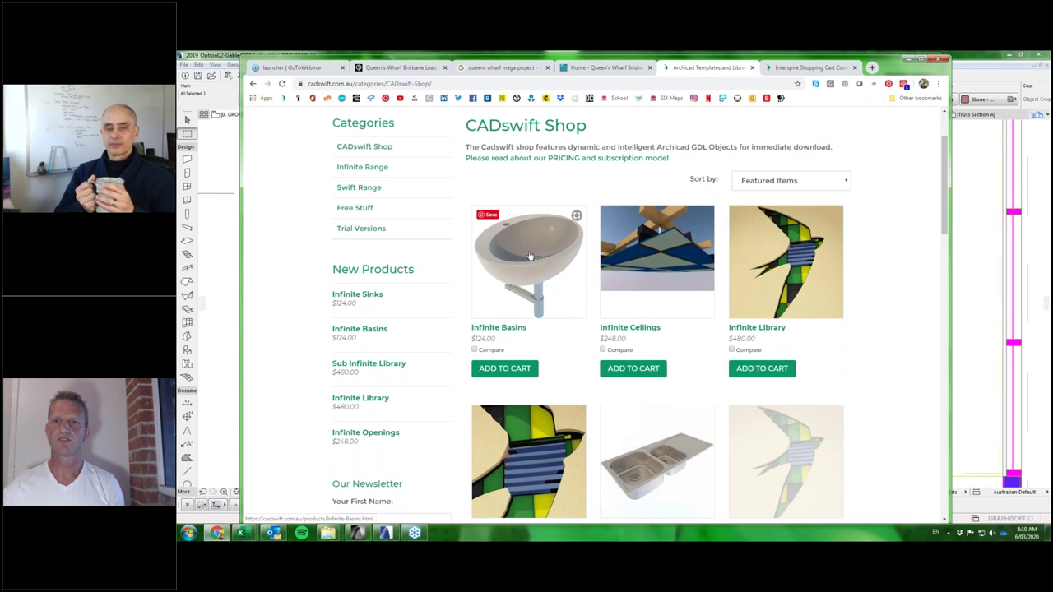
pyautogui.scroll(-3, 531, 256)
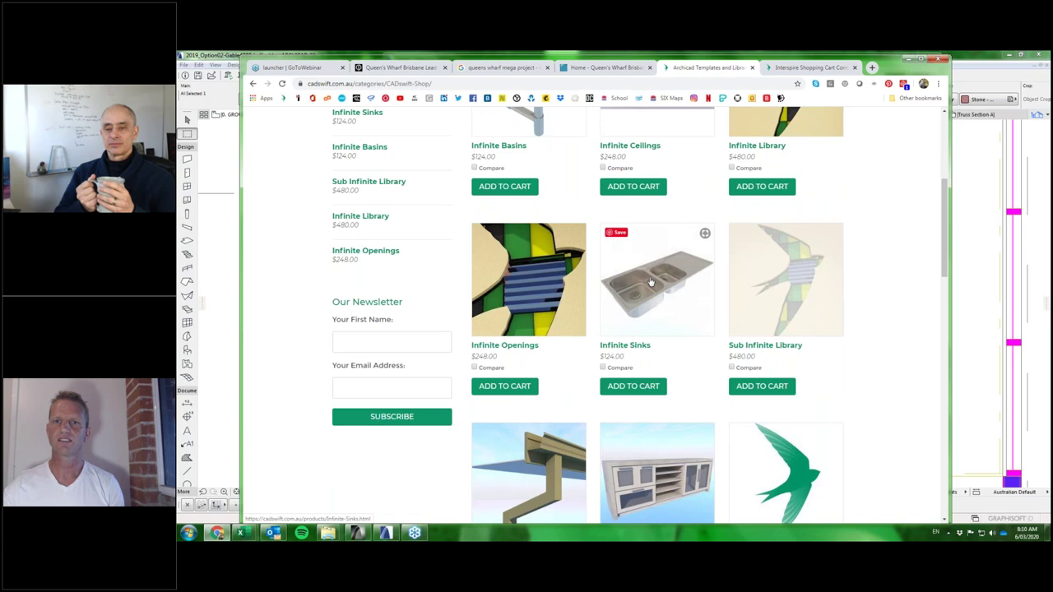
pyautogui.scroll(-1, 650, 282)
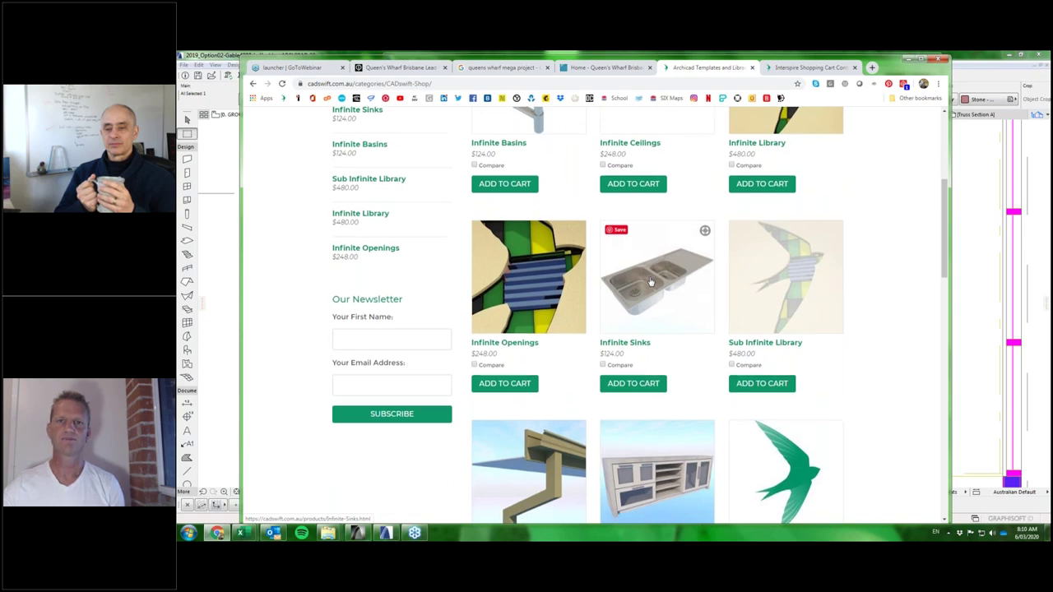
pyautogui.scroll(-3, 650, 282)
pyautogui.scroll(-2, 670, 233)
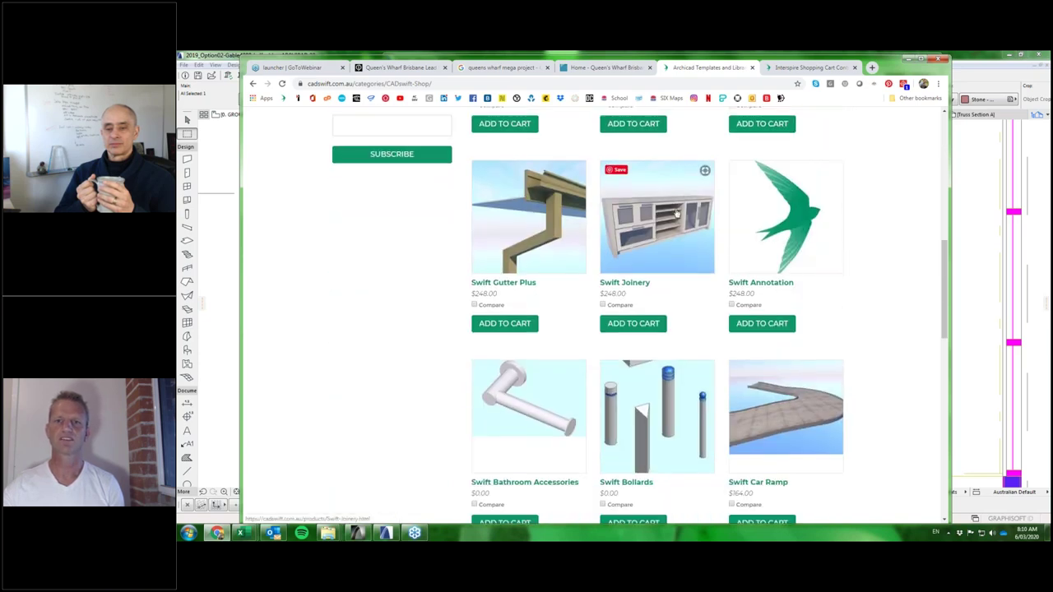
pyautogui.scroll(-3, 676, 213)
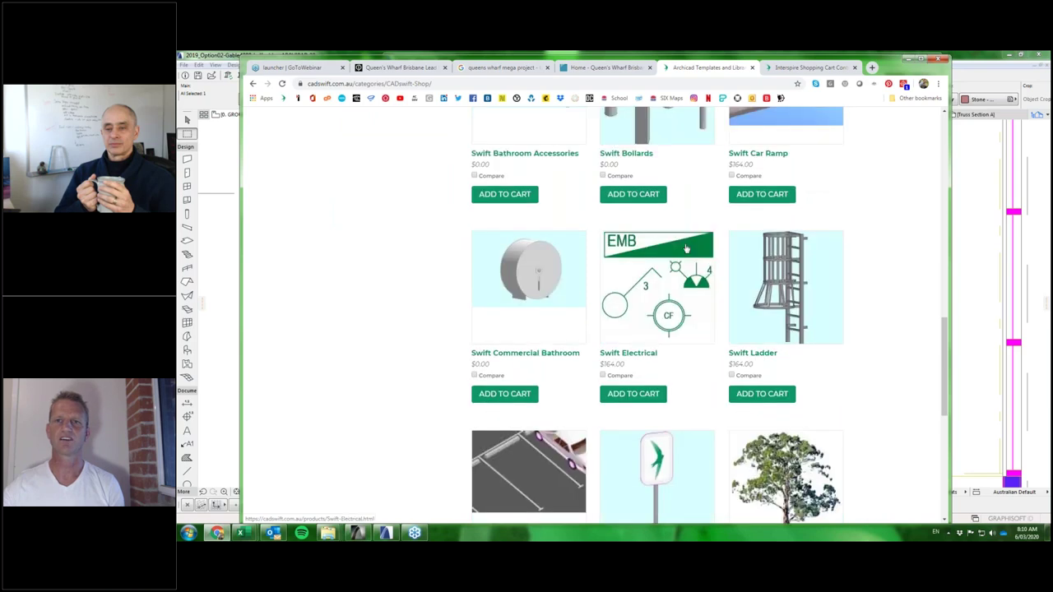
pyautogui.scroll(5, 686, 248)
pyautogui.scroll(4, 686, 248)
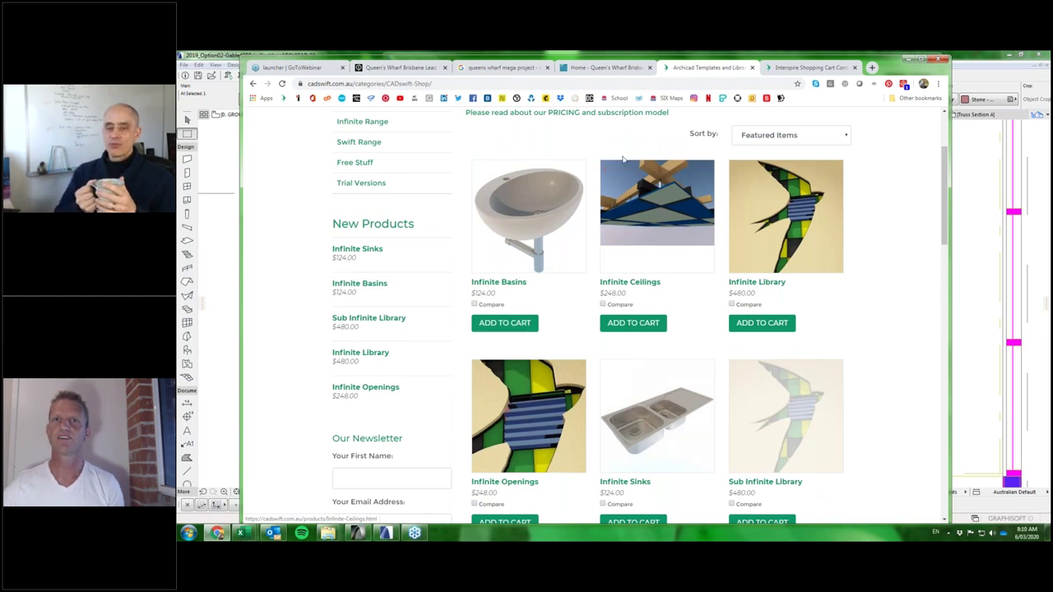
pyautogui.scroll(2, 621, 181)
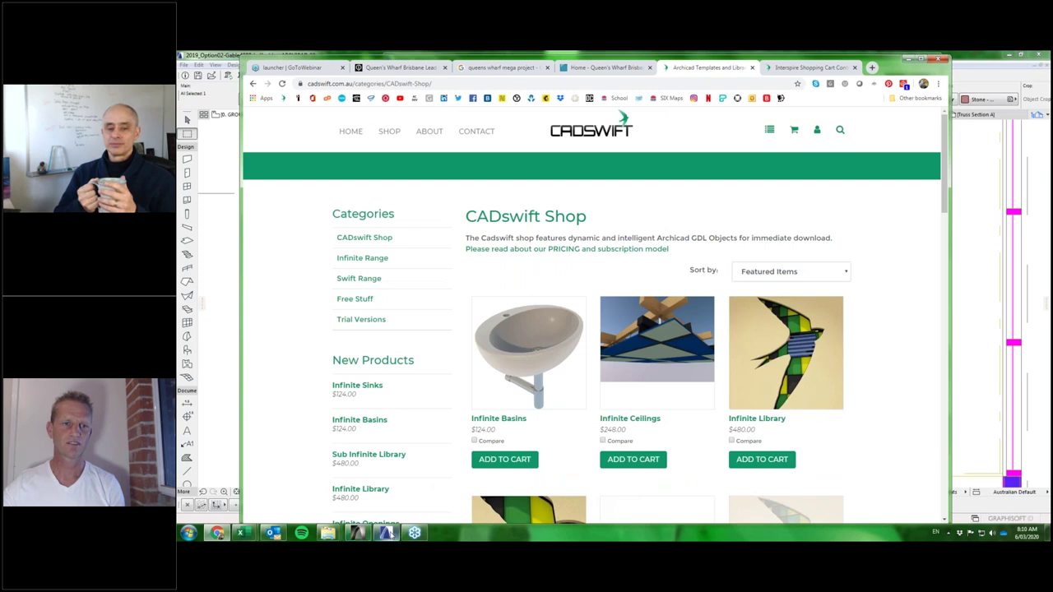
pyautogui.click(386, 533)
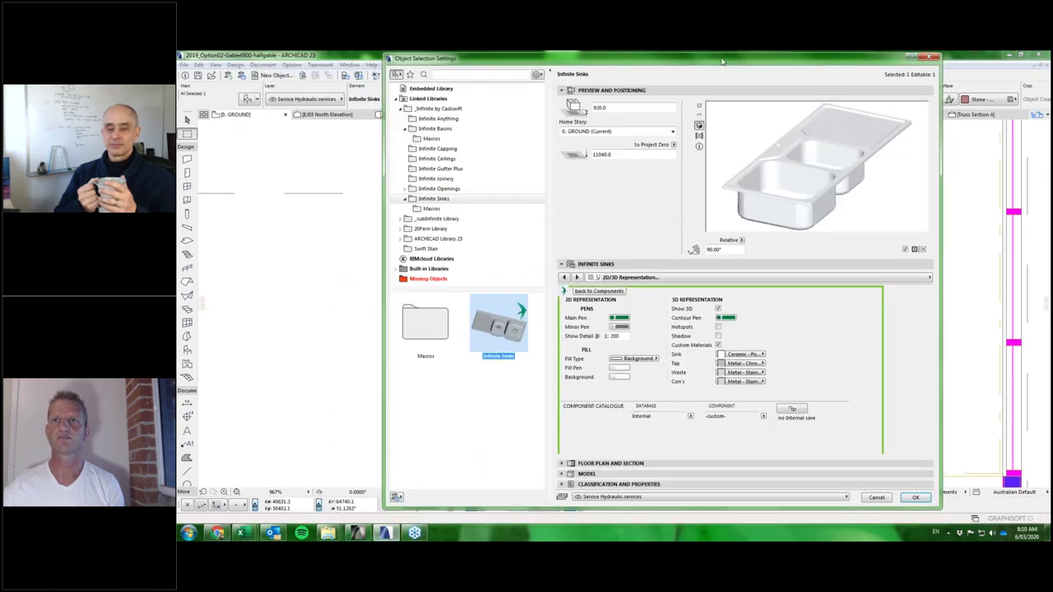
pyautogui.moveTo(722, 61); pyautogui.dragTo(664, 59)
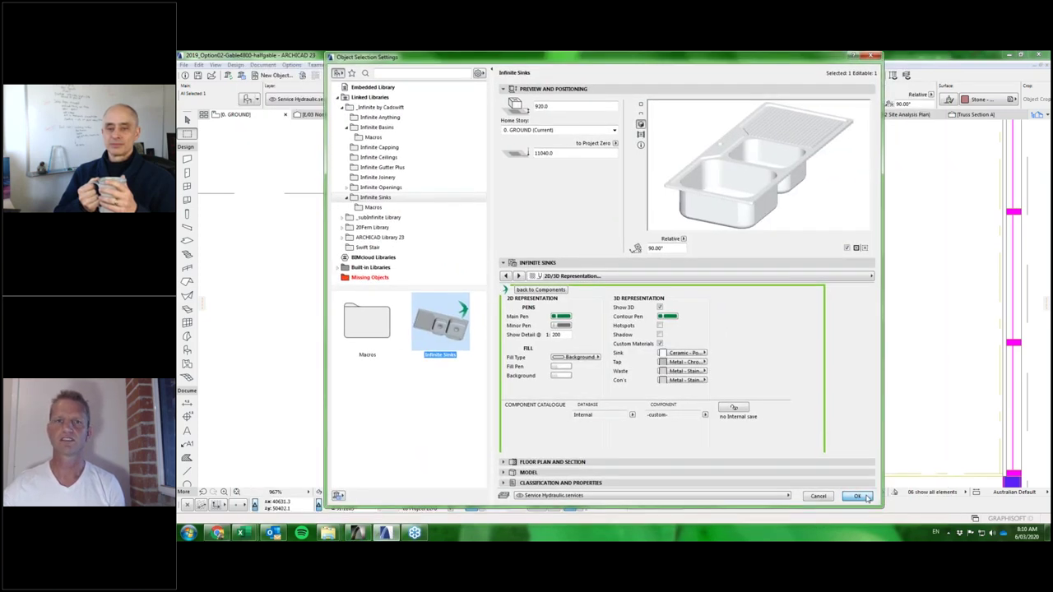
pyautogui.click(859, 496)
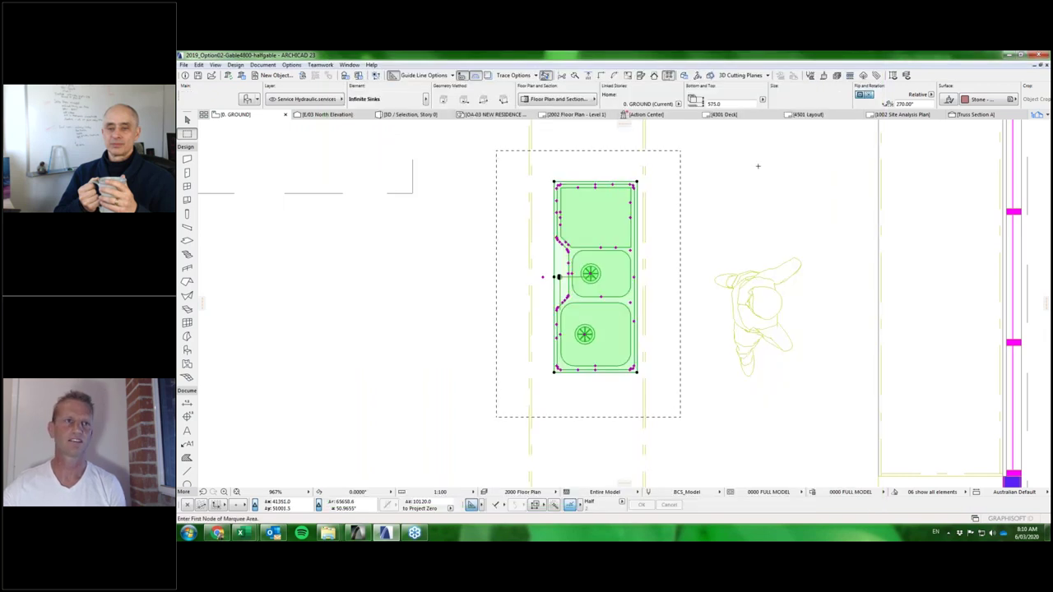
pyautogui.press('Escape')
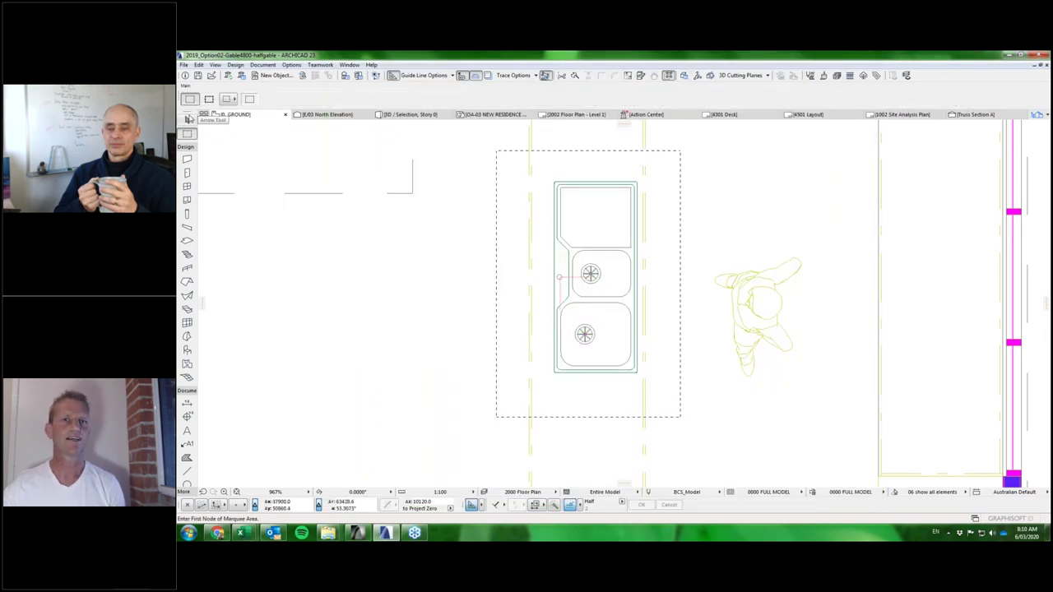
pyautogui.click(187, 119)
pyautogui.click(557, 188)
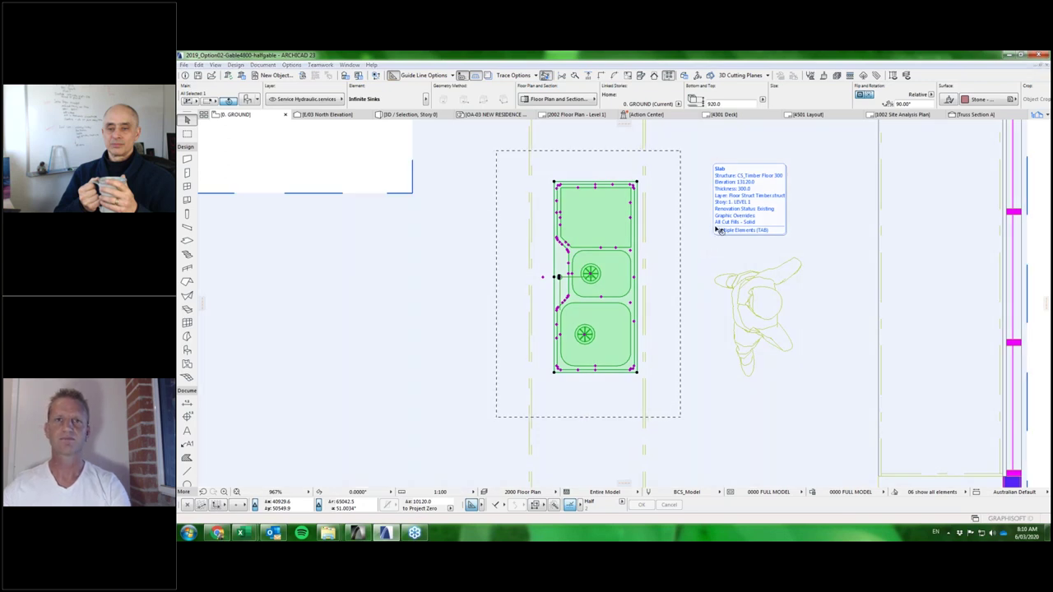
pyautogui.hotkey('ctrl', 't')
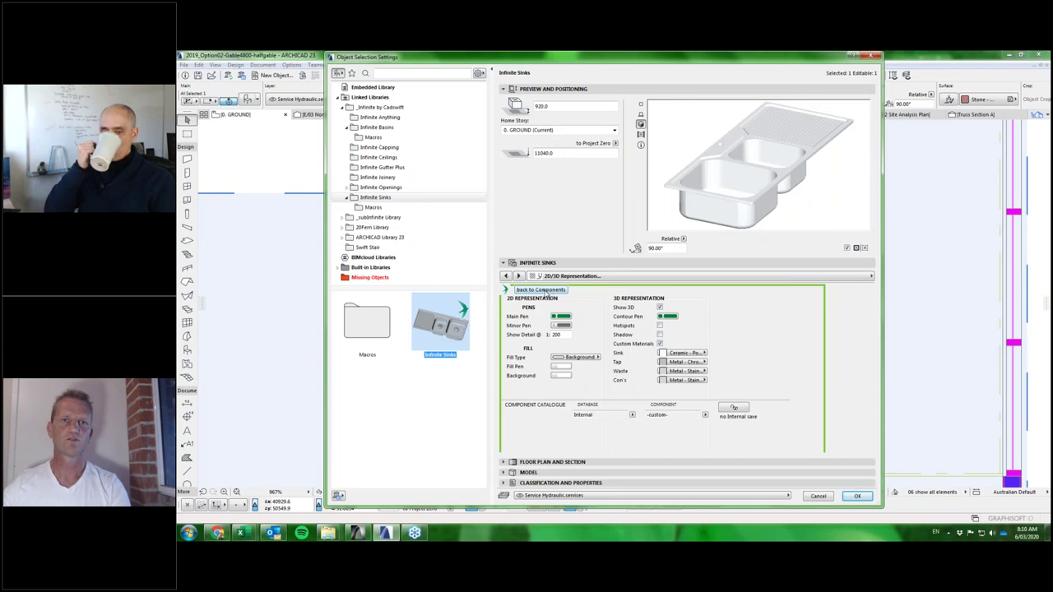
# Check the Sink and Waste 1 data location fields, then go into the Sink component's parameter editor.
pyautogui.click(541, 290)
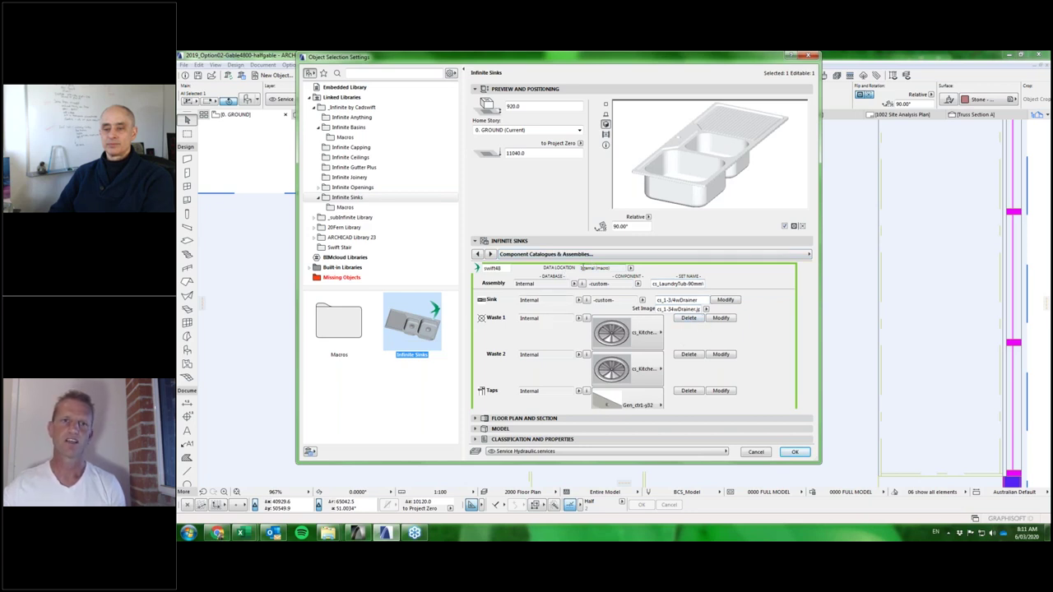
pyautogui.click(579, 318)
pyautogui.moveTo(555, 321); pyautogui.dragTo(531, 301)
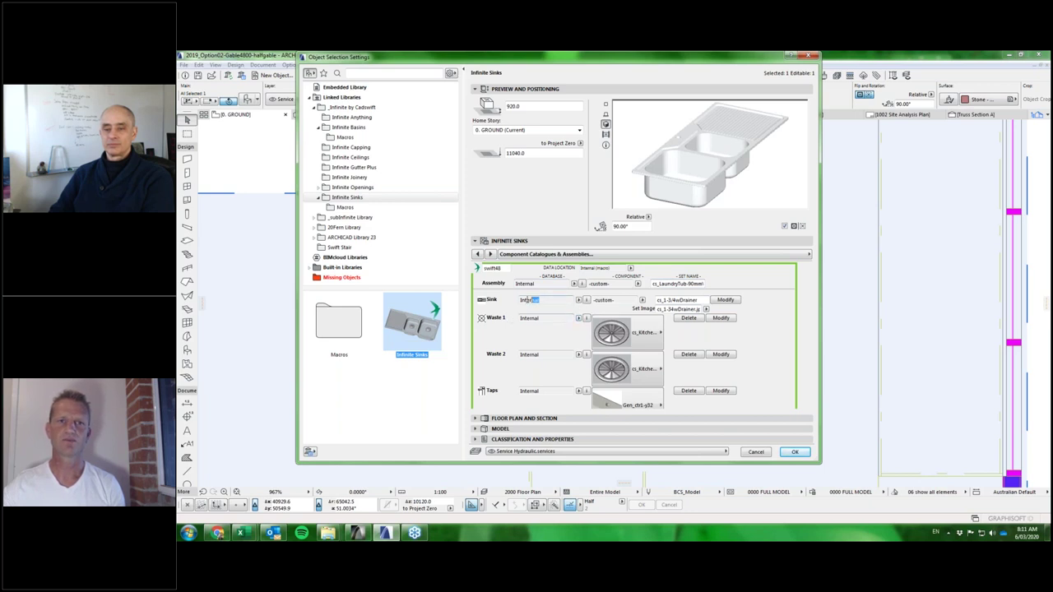
pyautogui.press('Tab')
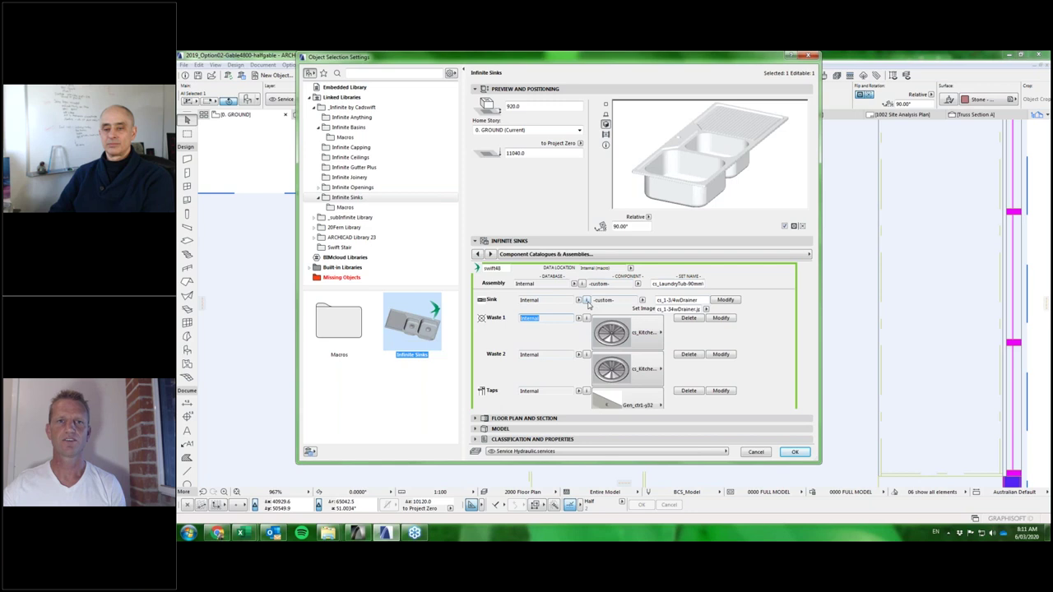
pyautogui.click(725, 301)
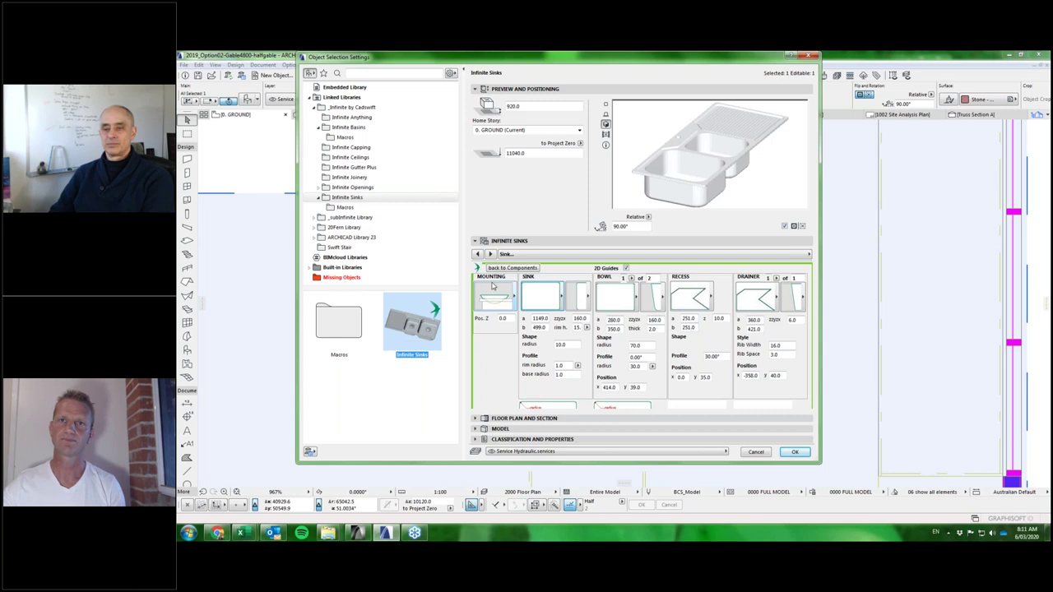
# Try the cs_1-3/4wDrainer and cs_LaundryTub sink set names.
pyautogui.click(551, 309)
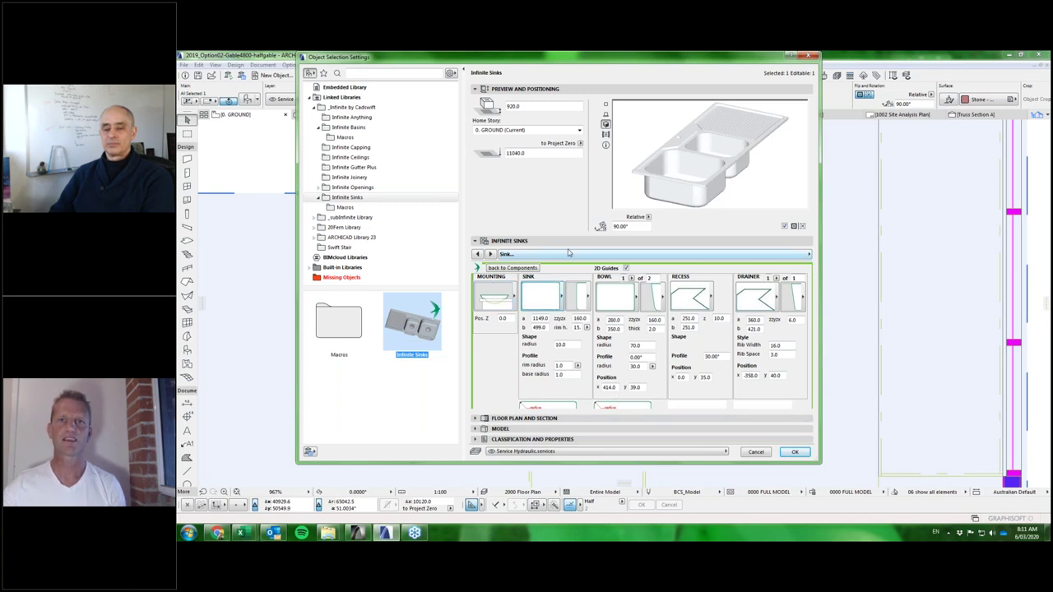
pyautogui.click(512, 267)
pyautogui.click(642, 300)
pyautogui.click(674, 316)
pyautogui.click(642, 300)
pyautogui.click(670, 308)
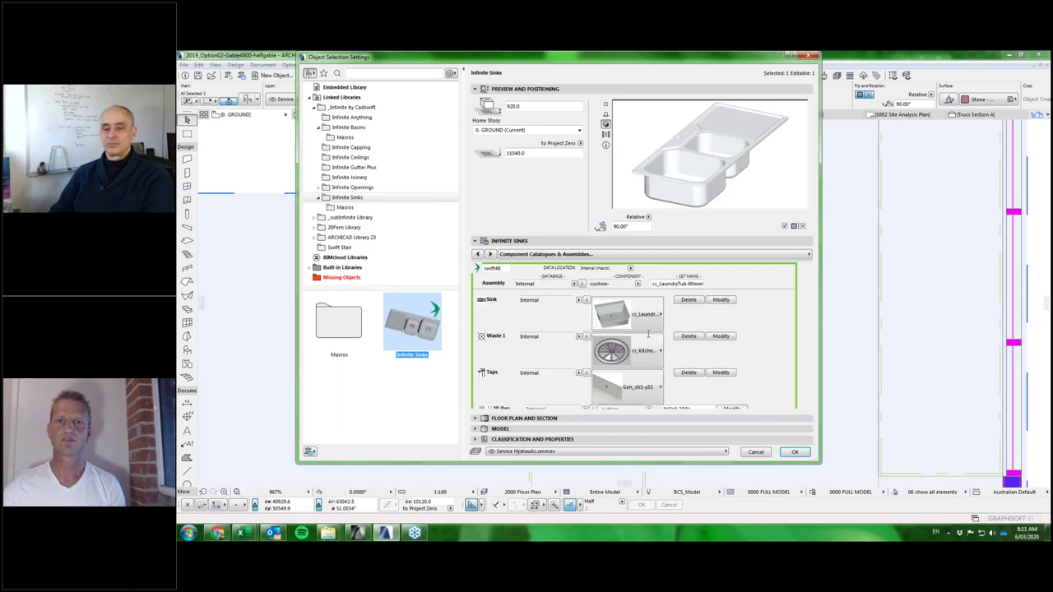
# Switch the Sink component to cs_ContourSink and confirm the settings.
pyautogui.click(641, 317)
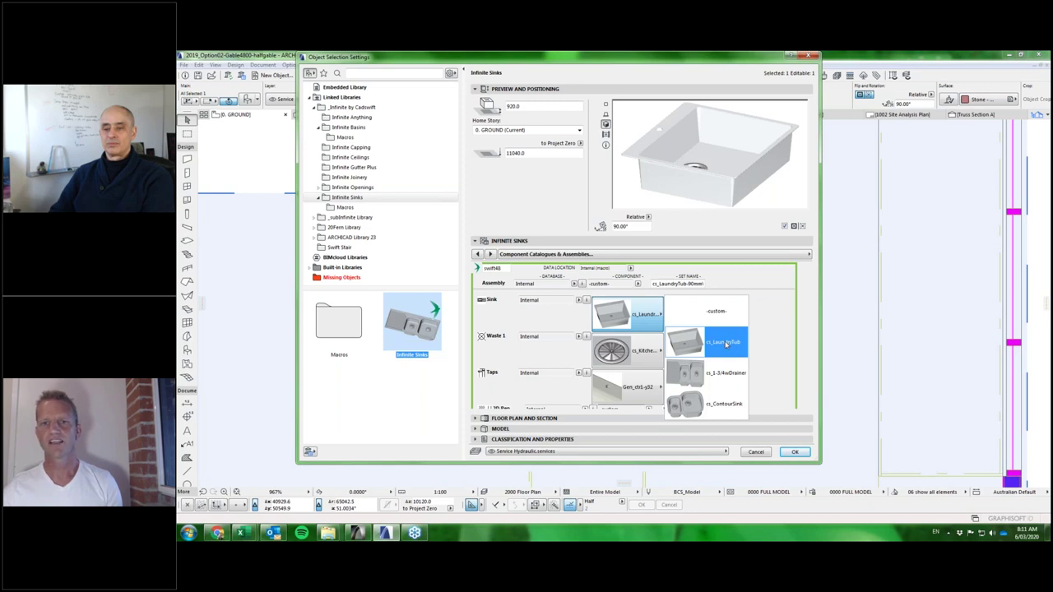
pyautogui.click(718, 406)
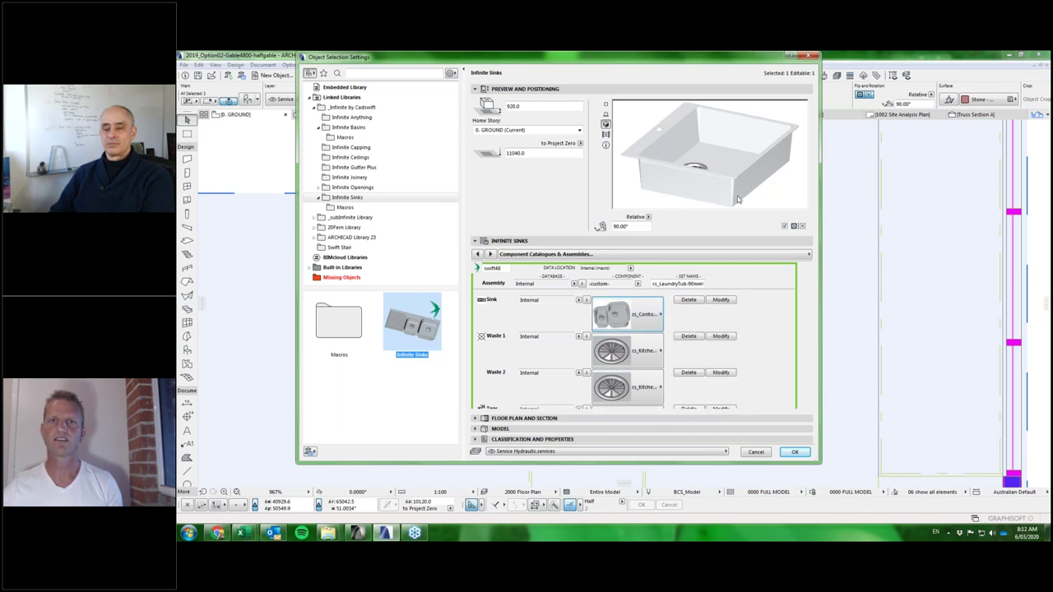
pyautogui.click(794, 452)
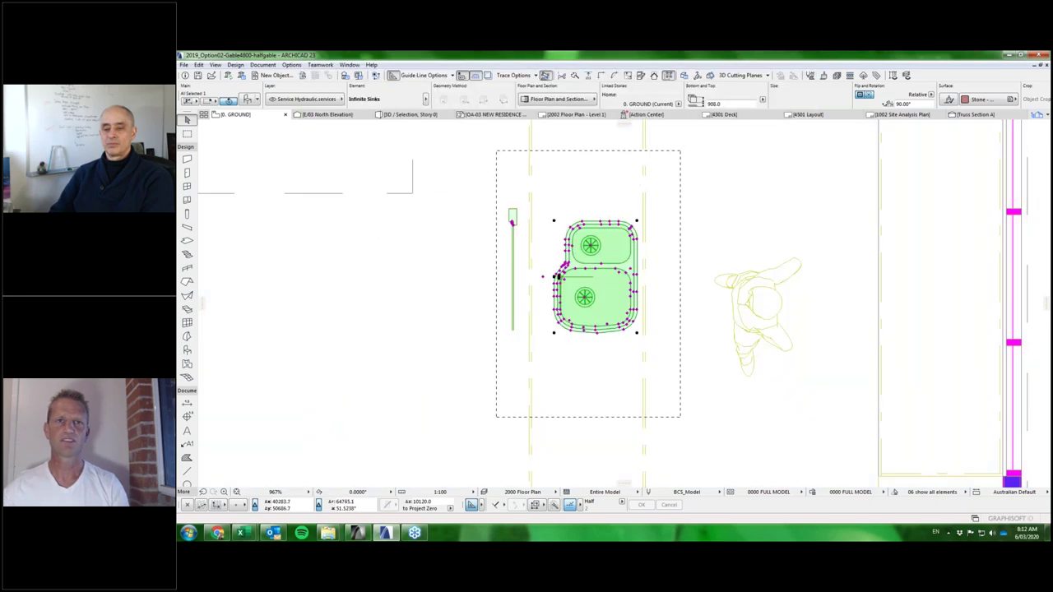
pyautogui.scroll(3, 564, 222)
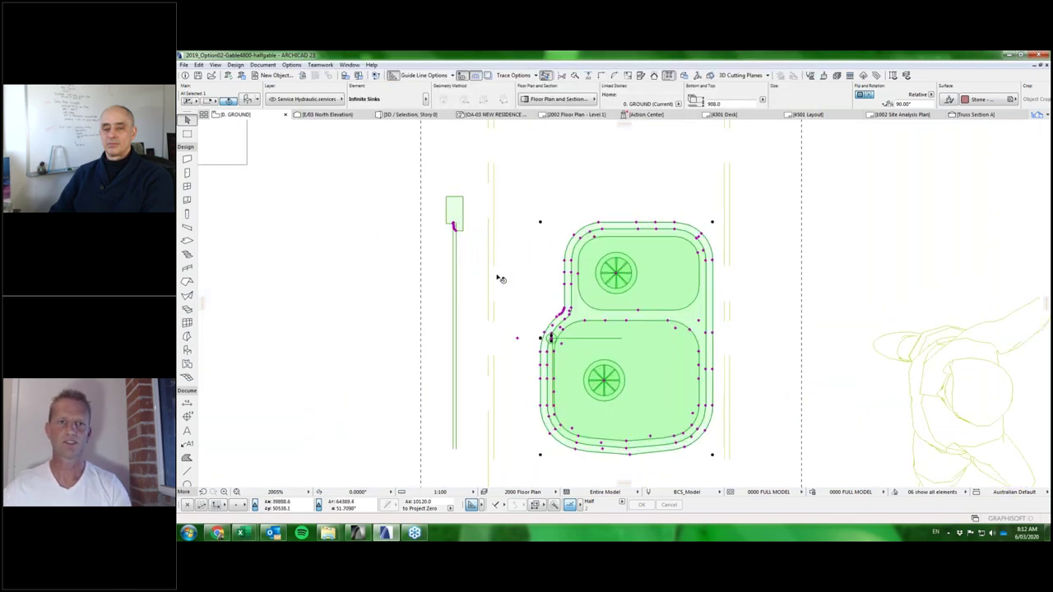
pyautogui.scroll(-3, 494, 244)
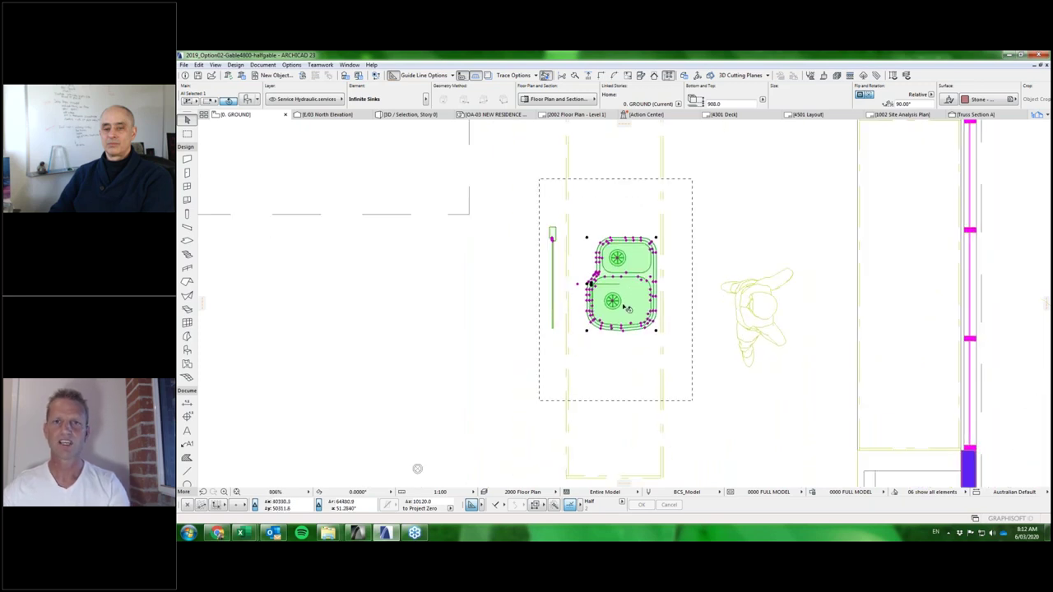
pyautogui.scroll(4, 624, 307)
pyautogui.moveTo(713, 115); pyautogui.dragTo(683, 195, button='middle')
pyautogui.click(683, 200)
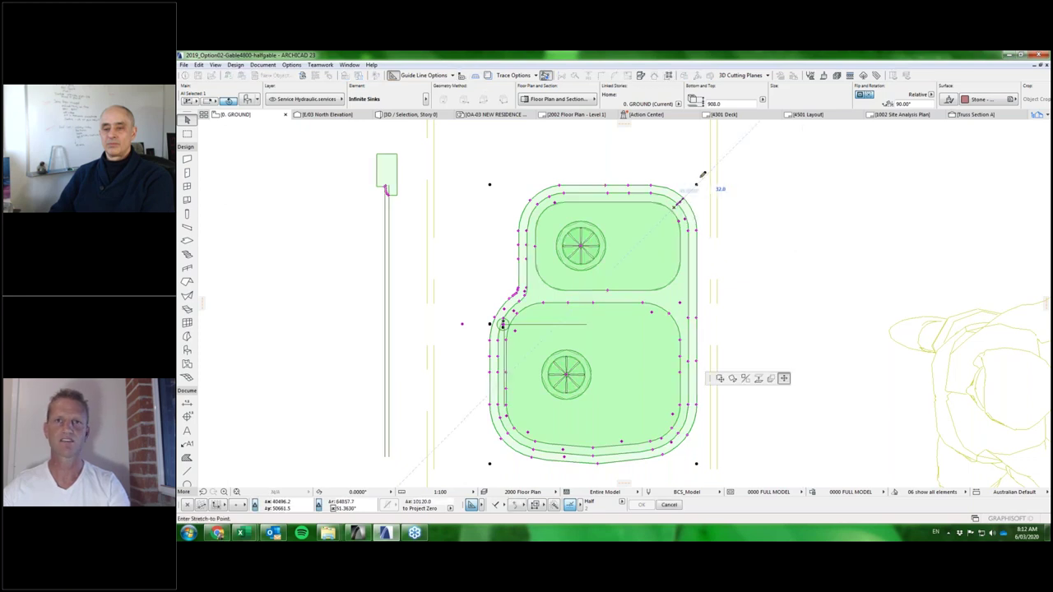
pyautogui.press('Escape')
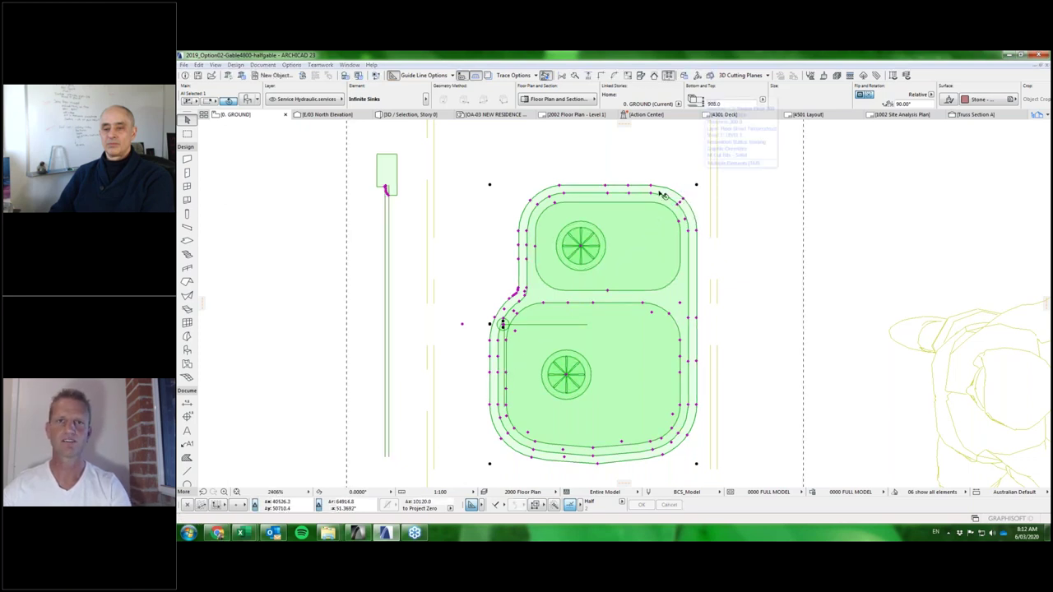
pyautogui.doubleClick(664, 195)
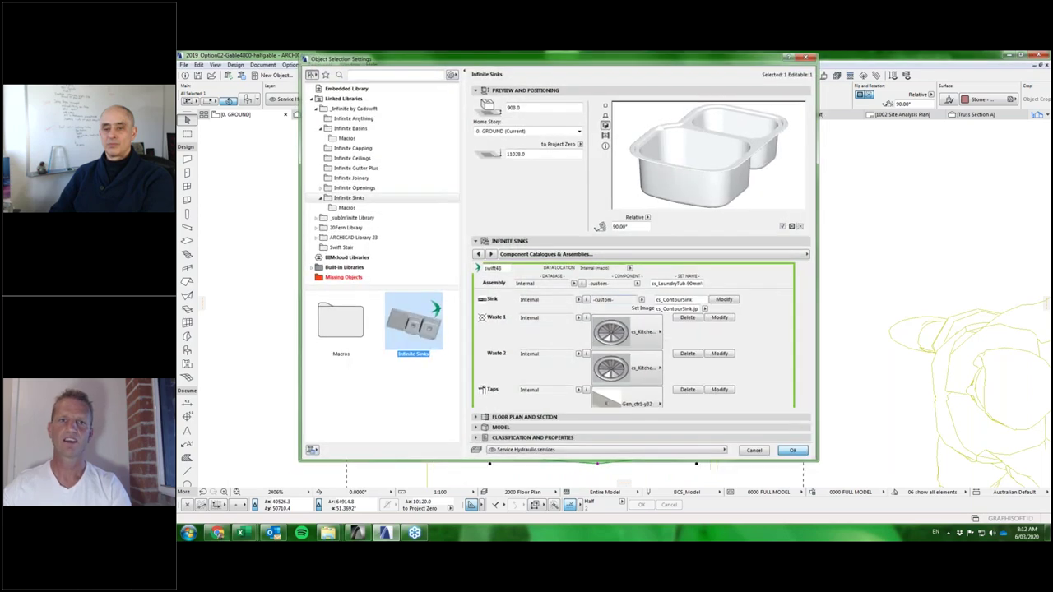
pyautogui.press('Escape')
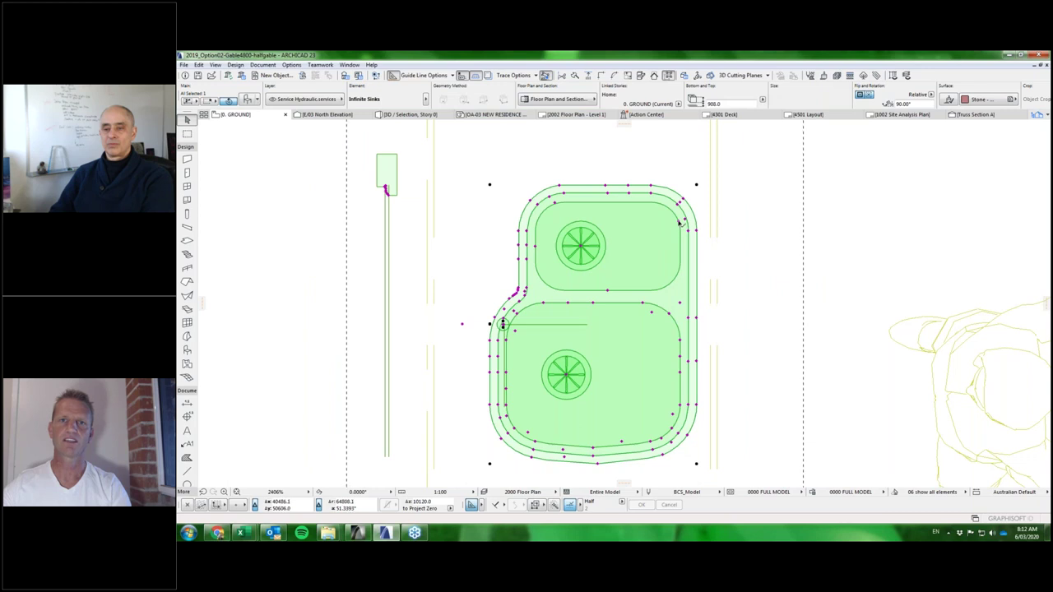
pyautogui.click(682, 220)
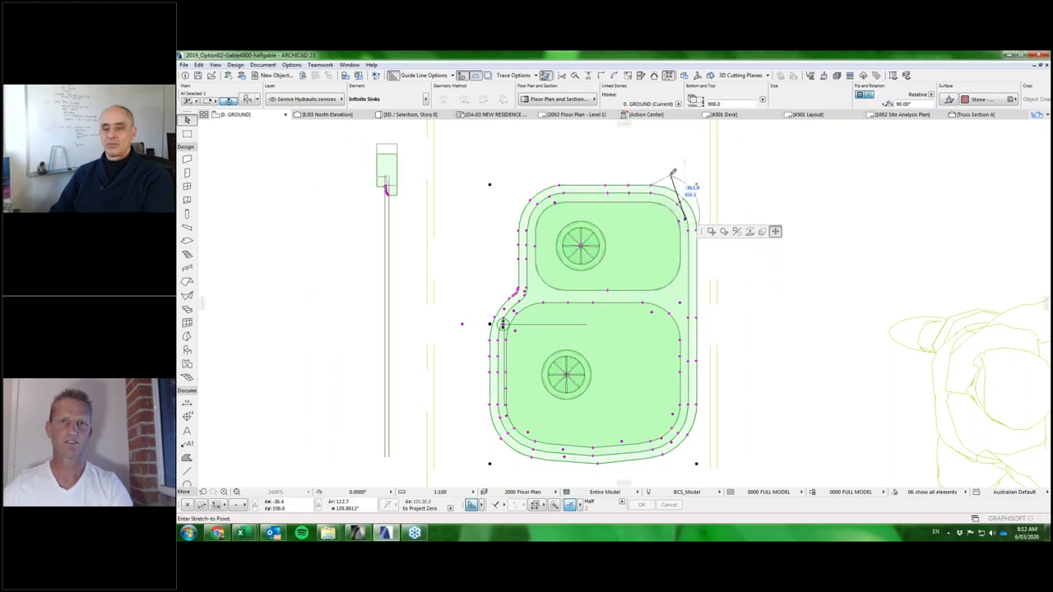
pyautogui.press('Escape')
pyautogui.click(682, 216)
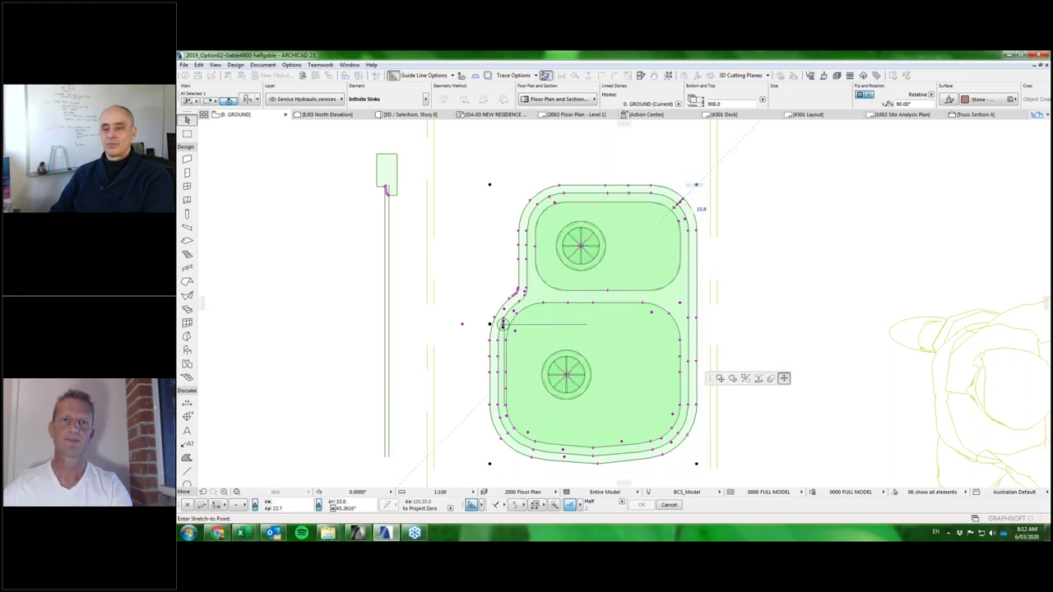
pyautogui.press('Escape')
pyautogui.click(618, 263)
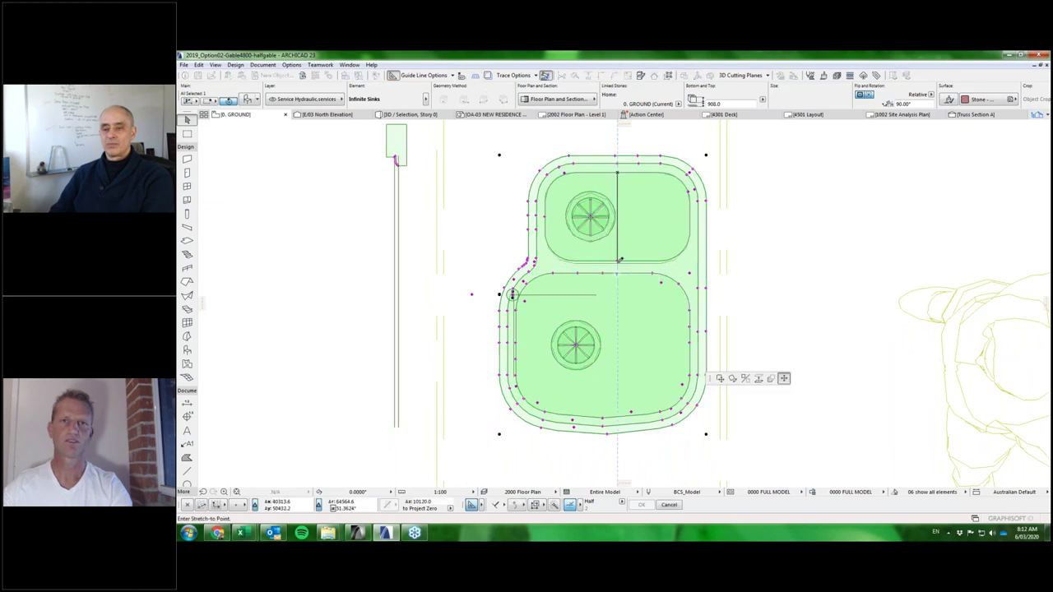
pyautogui.press('Escape')
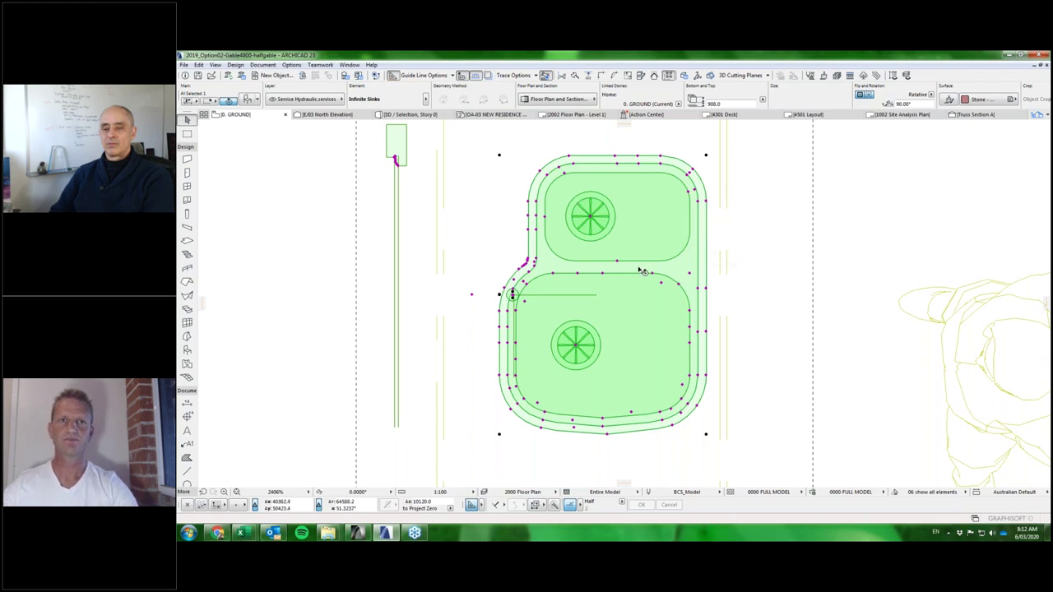
pyautogui.moveTo(658, 255); pyautogui.dragTo(647, 238, button='middle')
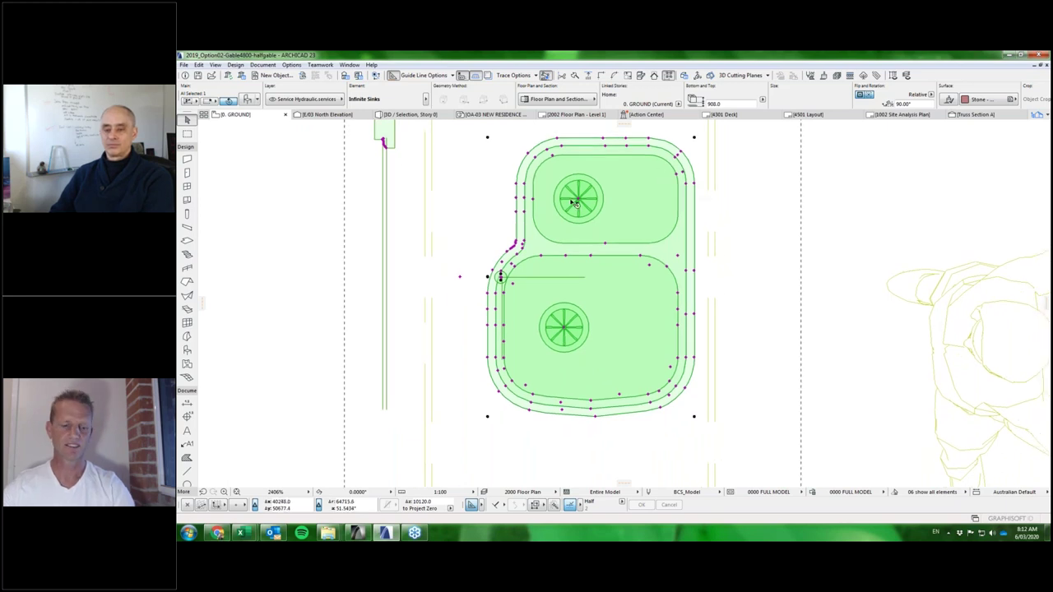
# Set the contour sink's Bowl count to 1 and confirm the settings.
pyautogui.doubleClick(618, 212)
pyautogui.click(734, 301)
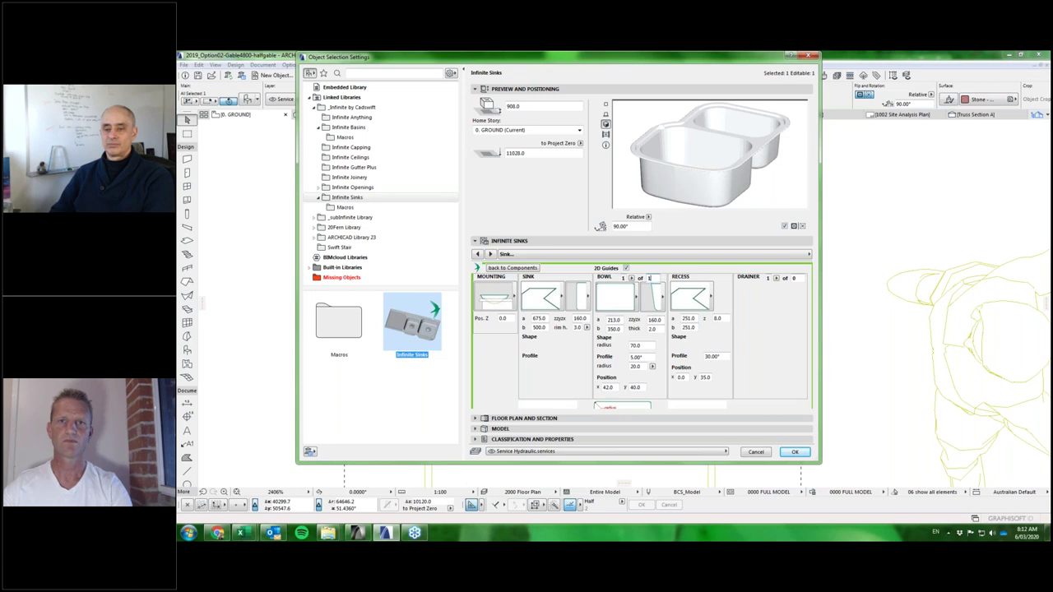
pyautogui.press('Return')
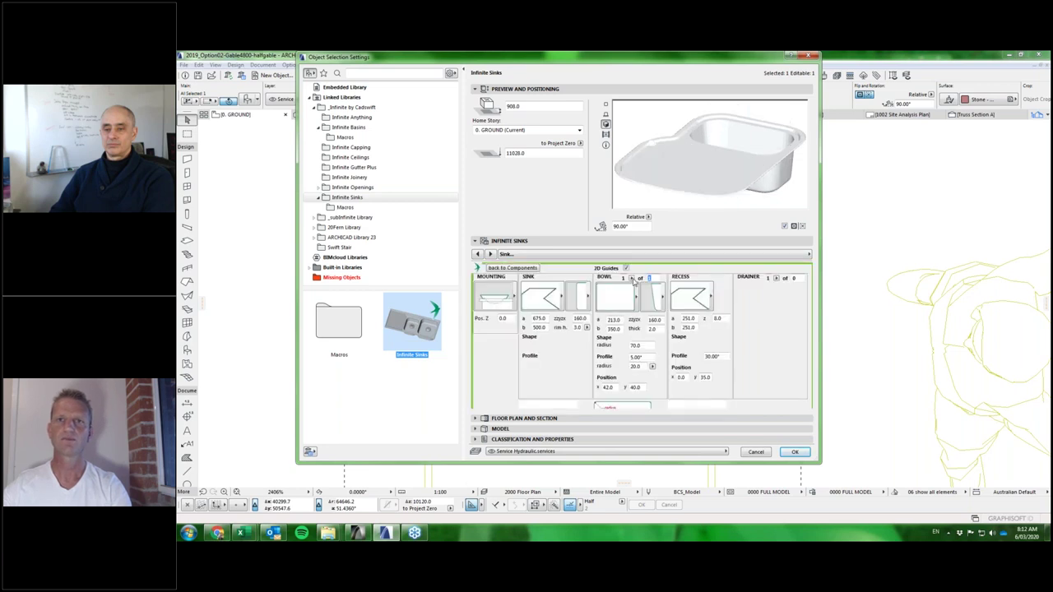
pyautogui.click(795, 454)
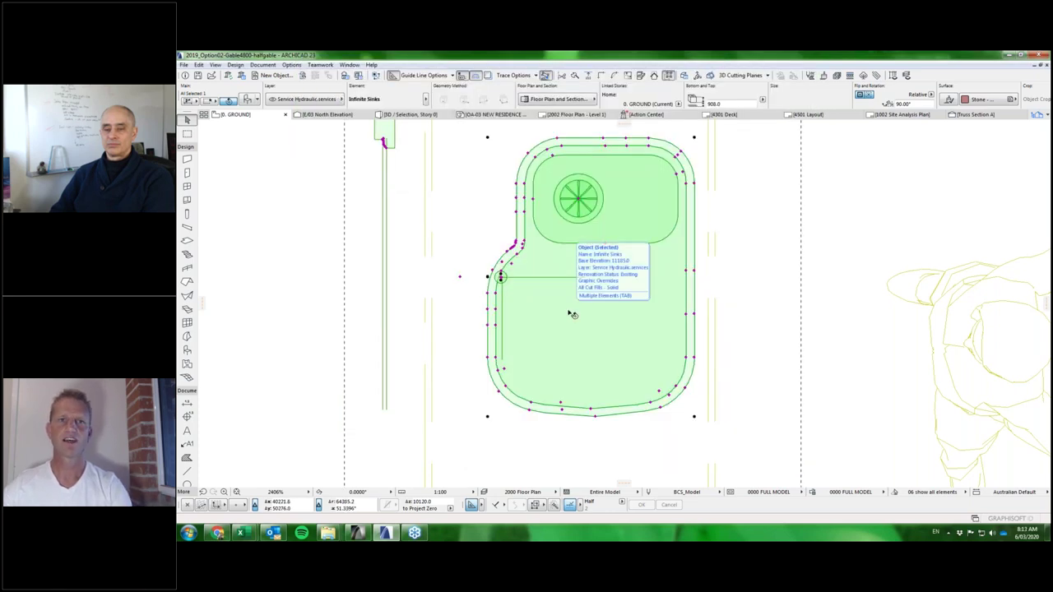
# Rename the sink set to cs_ContourSink_1bowl and view its component editor with Preview collapsed.
pyautogui.doubleClick(570, 314)
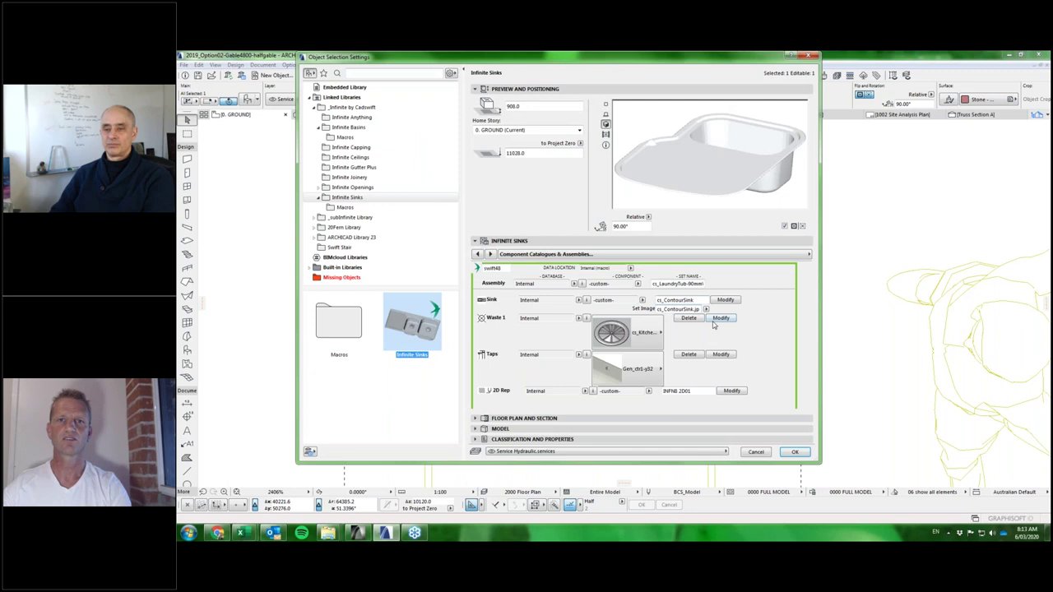
pyautogui.doubleClick(626, 300)
pyautogui.click(643, 300)
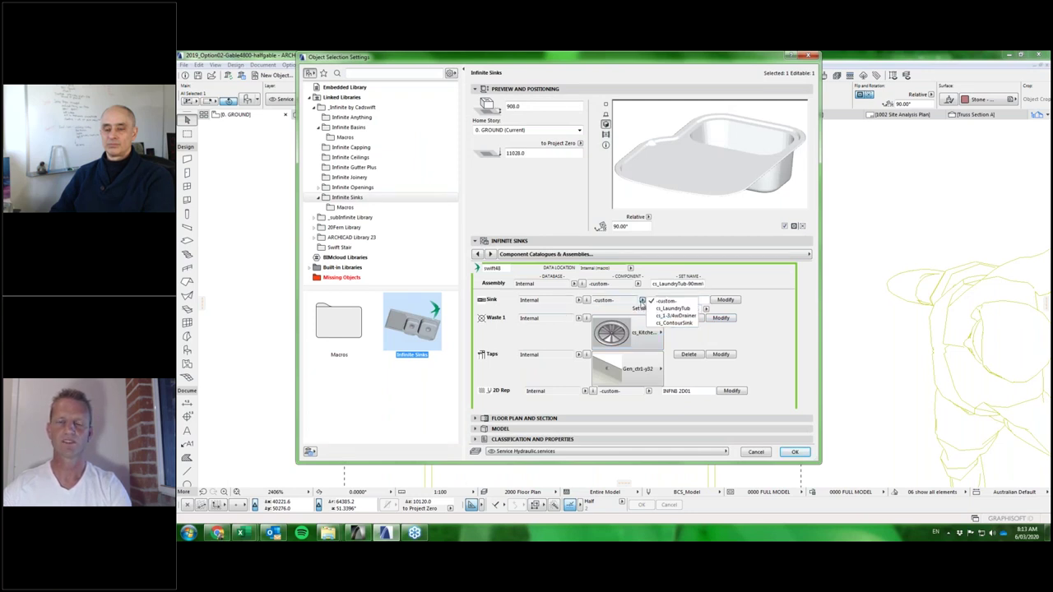
pyautogui.moveTo(698, 301); pyautogui.dragTo(636, 301)
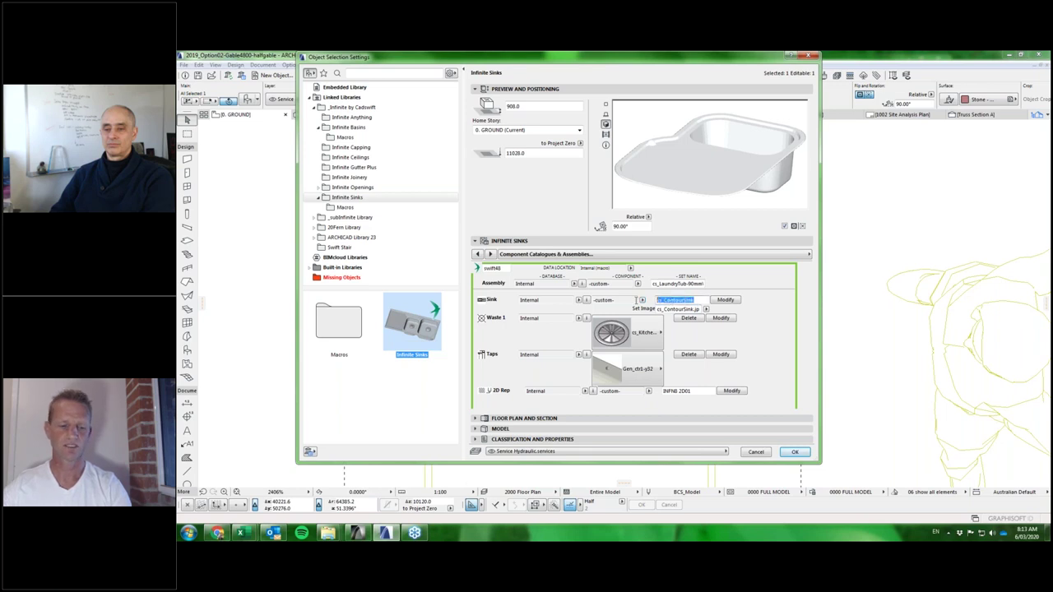
pyautogui.doubleClick(613, 300)
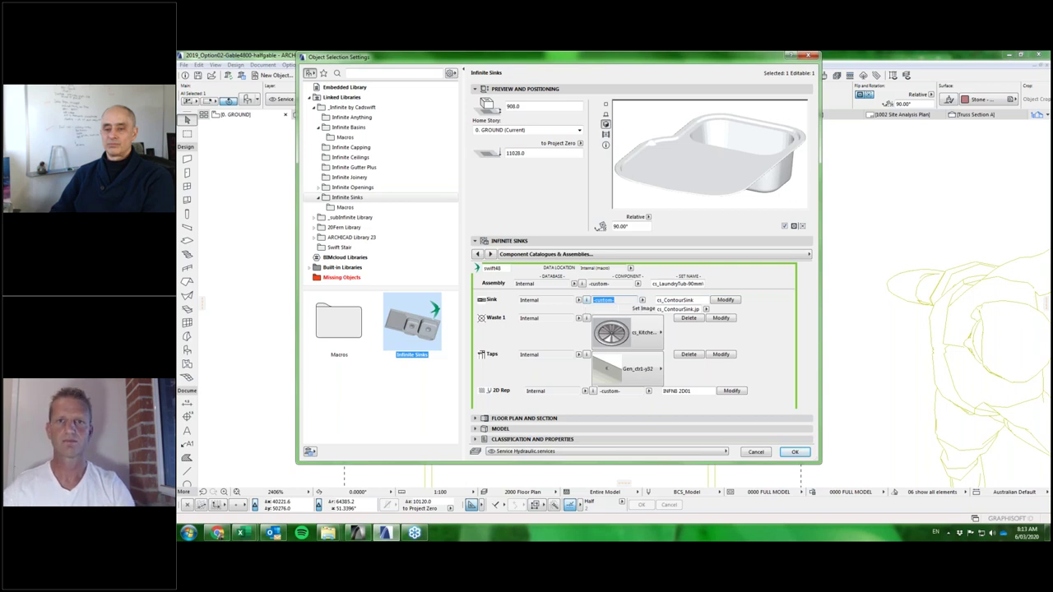
pyautogui.click(697, 309)
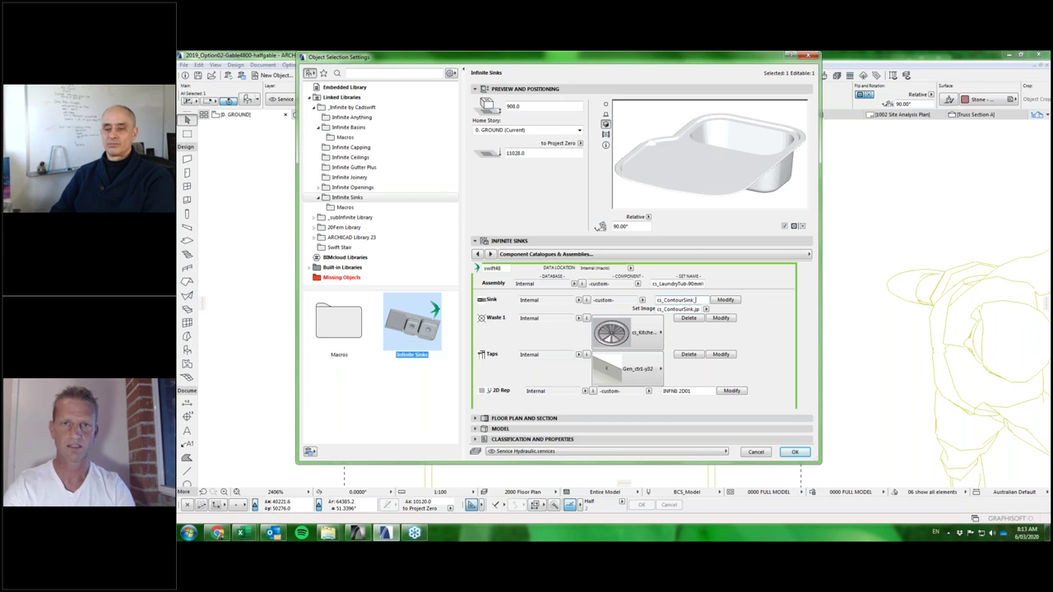
pyautogui.write('bowl')
pyautogui.doubleClick(664, 301)
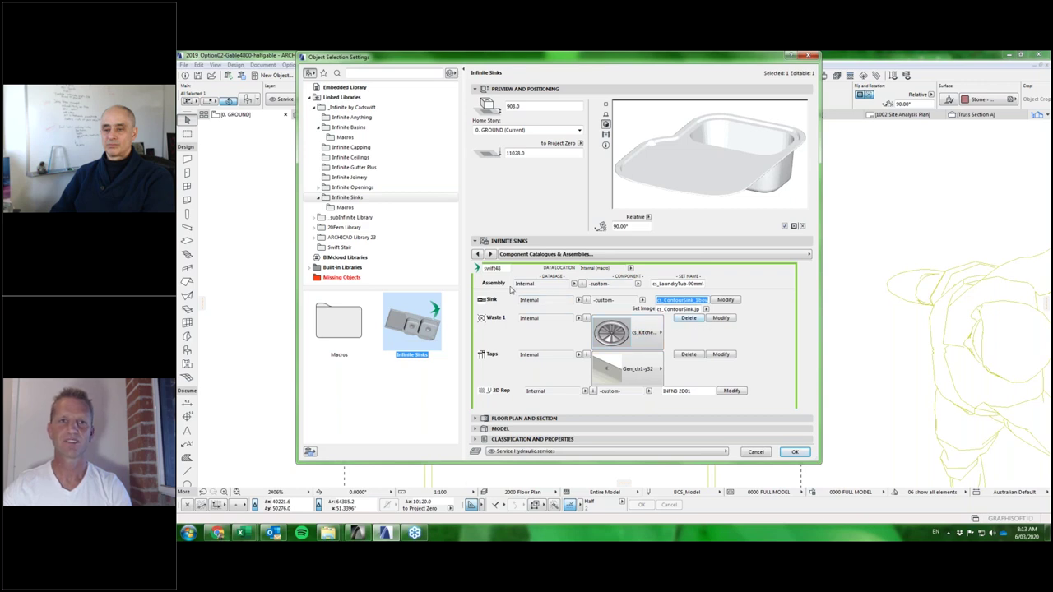
pyautogui.click(725, 300)
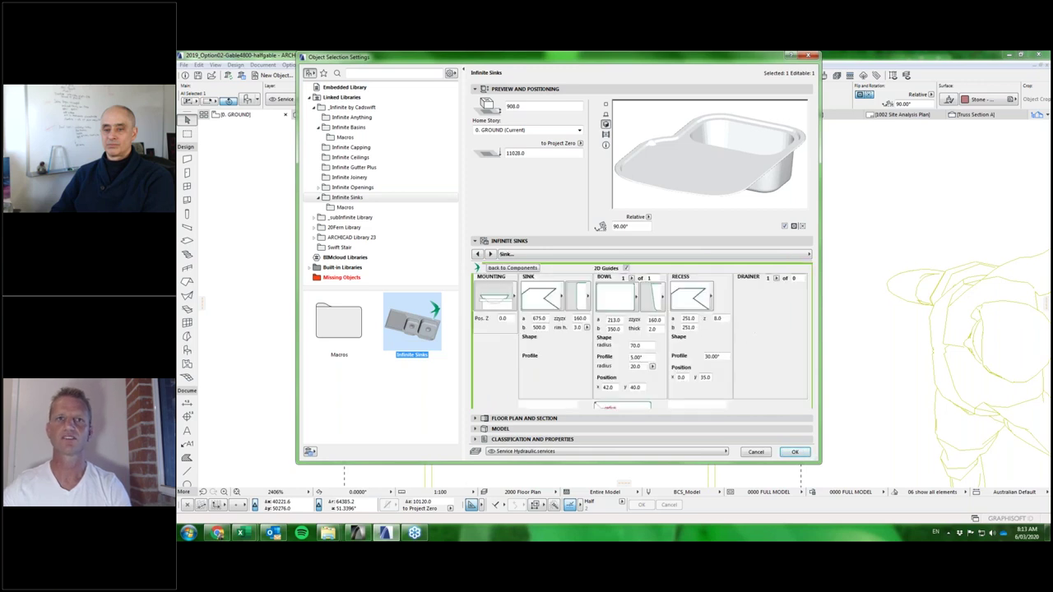
pyautogui.moveTo(595, 462); pyautogui.dragTo(577, 441)
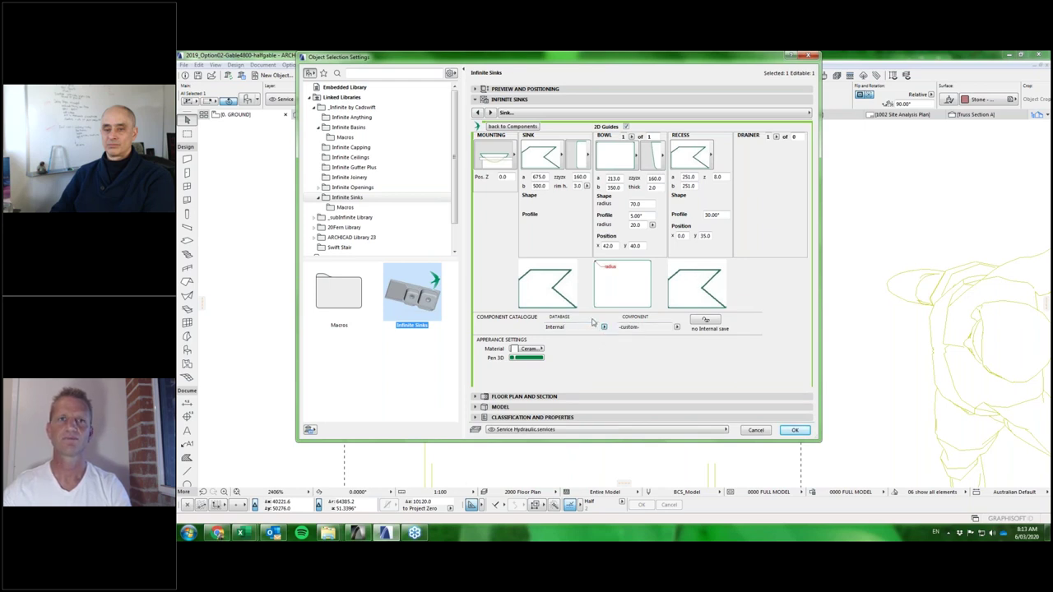
# Set the sink's data location to Loaded Library with ccLogSink_001.xml.
pyautogui.click(511, 127)
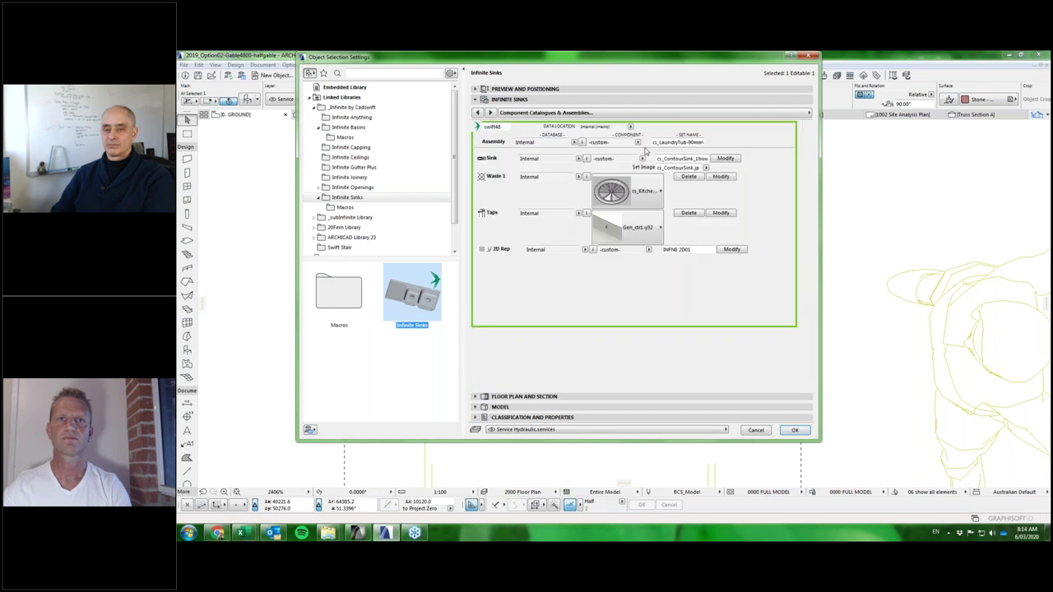
pyautogui.click(631, 128)
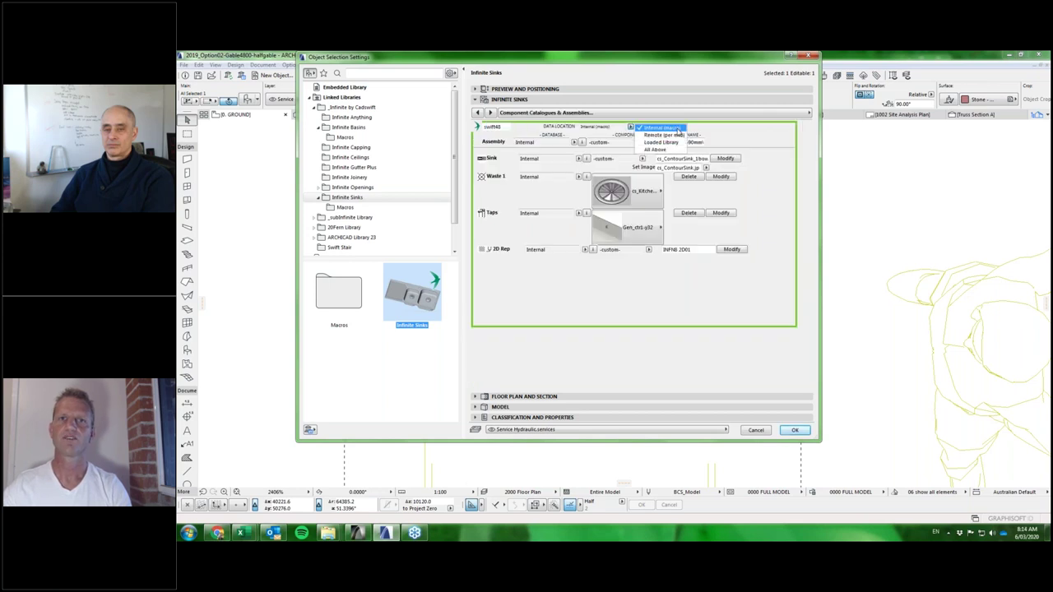
pyautogui.click(664, 143)
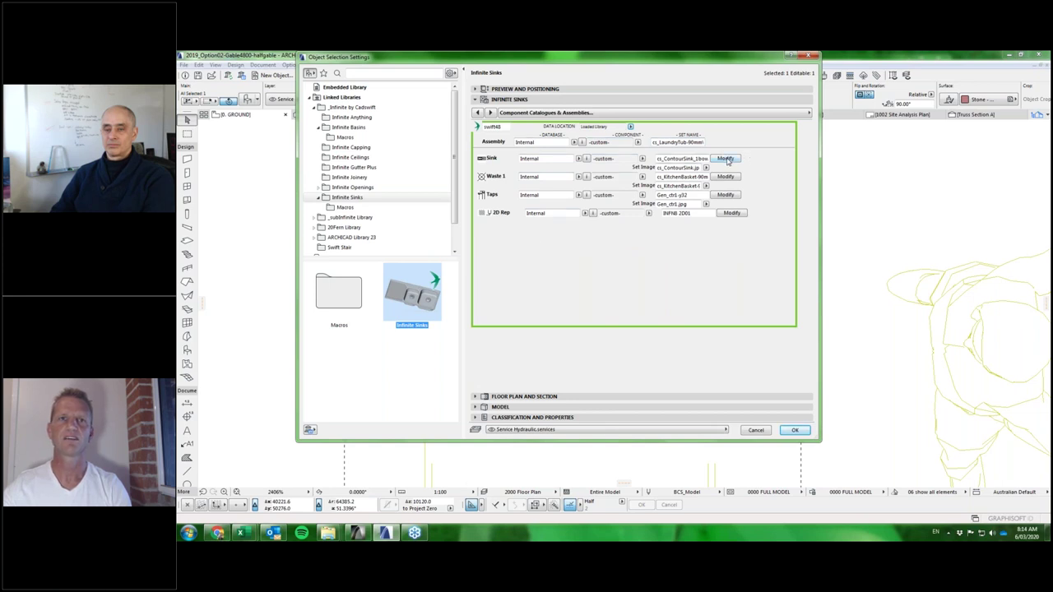
pyautogui.click(578, 158)
pyautogui.click(596, 165)
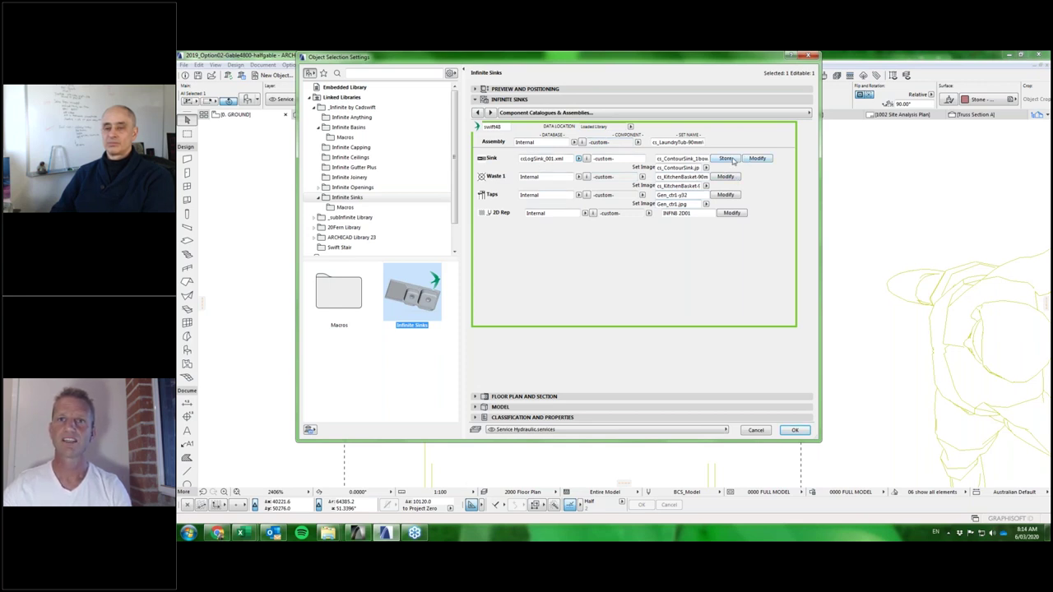
# Attempt to store the sink component, dismiss the errors, and cancel the settings.
pyautogui.click(726, 159)
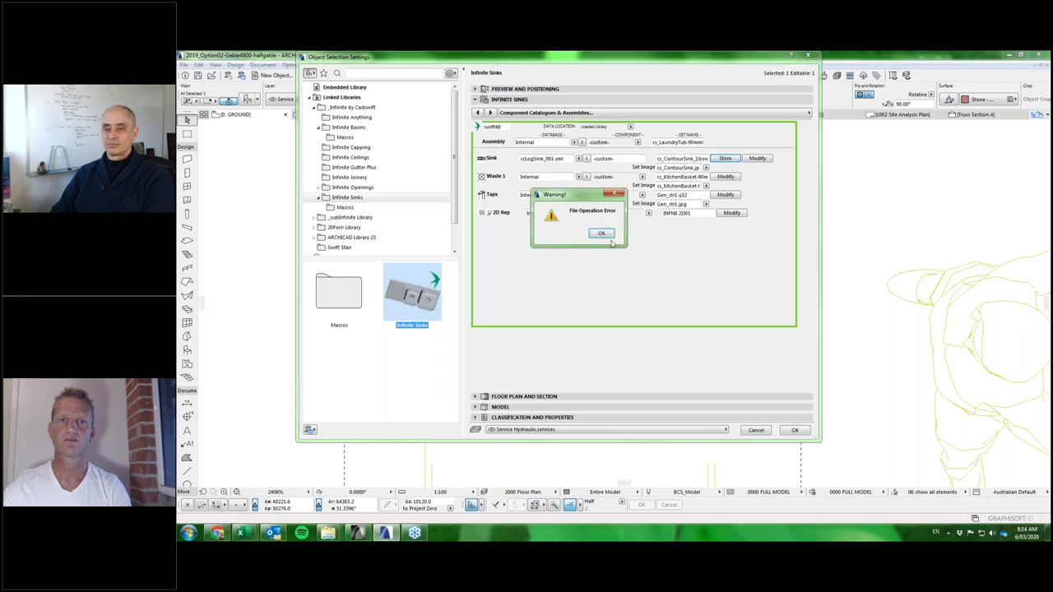
pyautogui.click(603, 237)
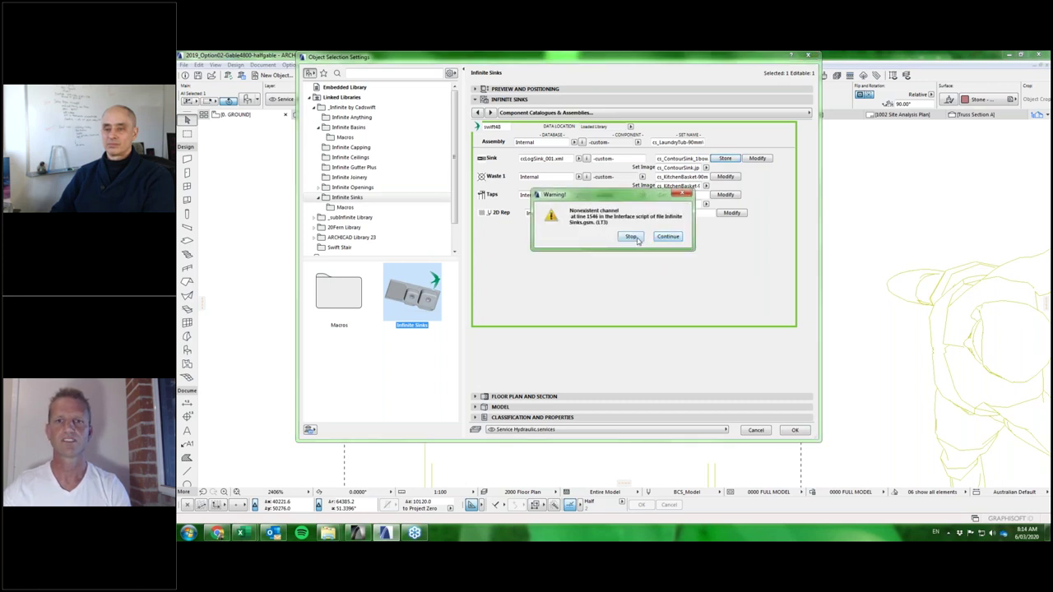
pyautogui.click(631, 237)
pyautogui.click(757, 430)
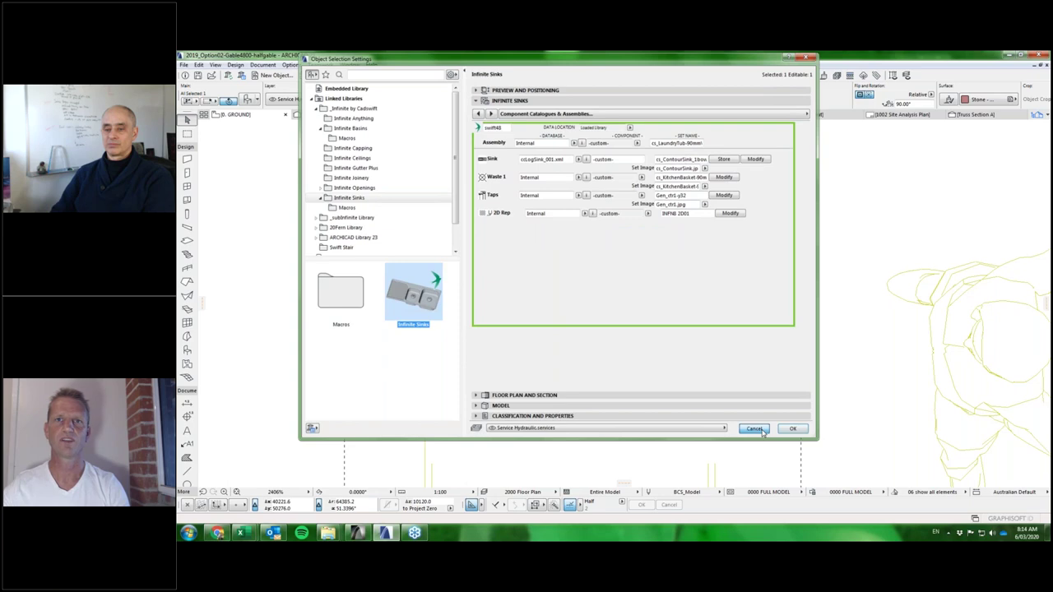
pyautogui.click(757, 294)
pyautogui.scroll(-10, 757, 294)
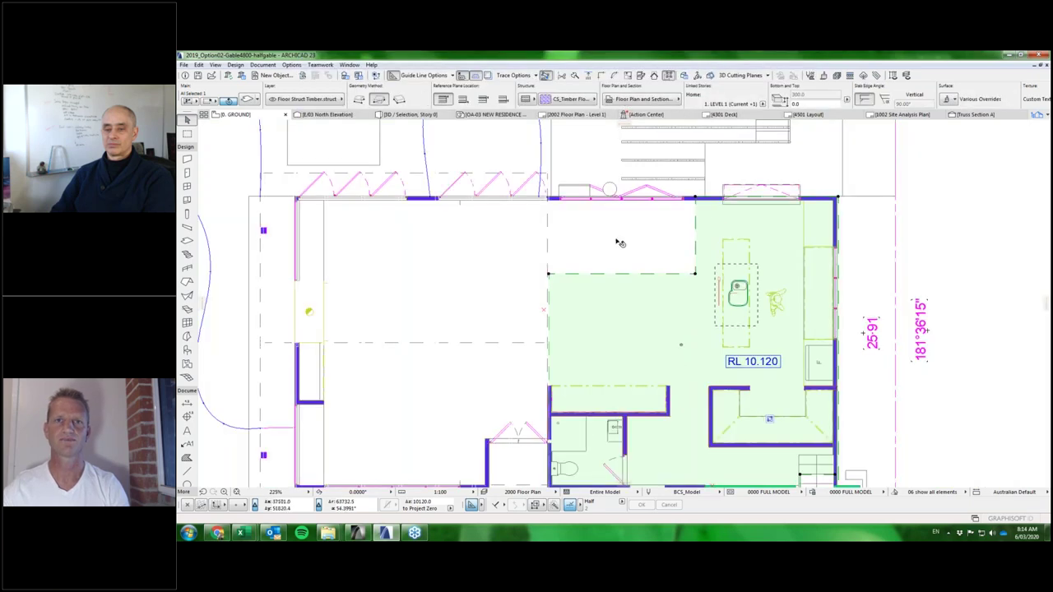
# On the ground story, select the Infinite Window and bring up its settings with Ctrl+T.
pyautogui.hotkey('ctrl', 'Down')
pyautogui.scroll(5, 552, 288)
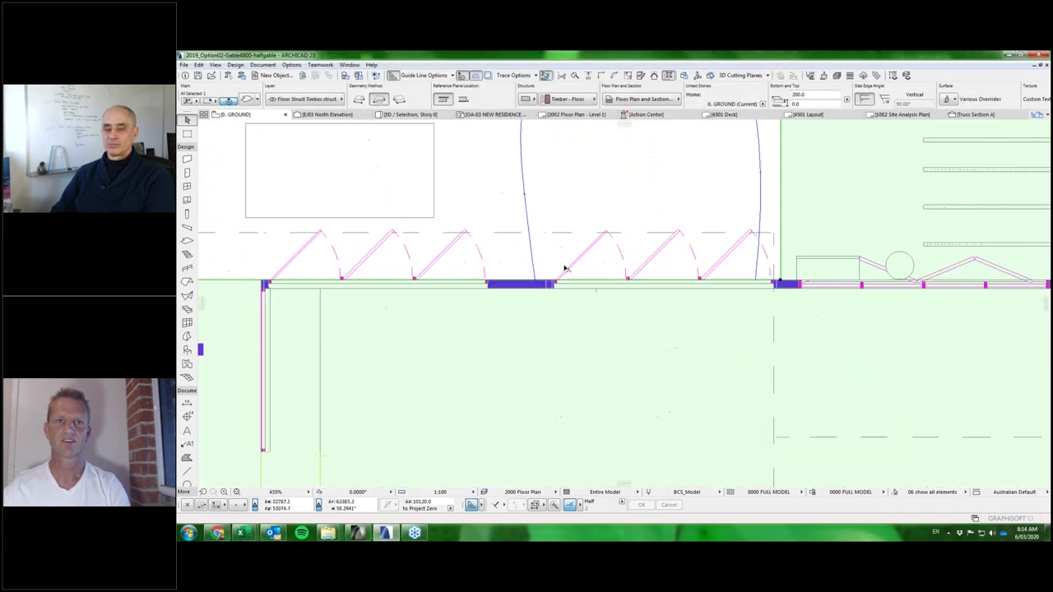
pyautogui.click(552, 288)
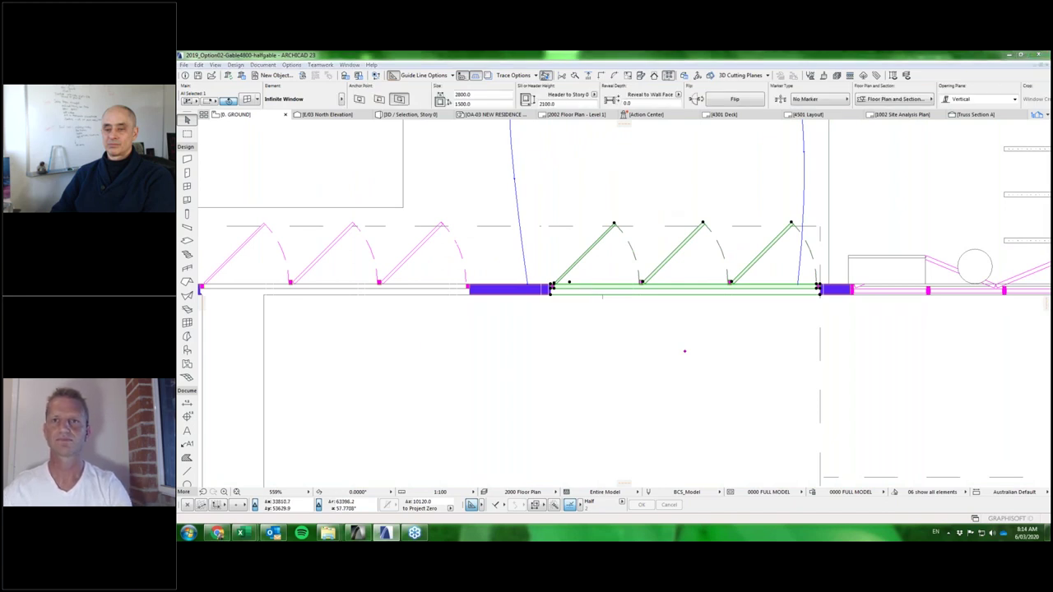
pyautogui.hotkey('ctrl', 't')
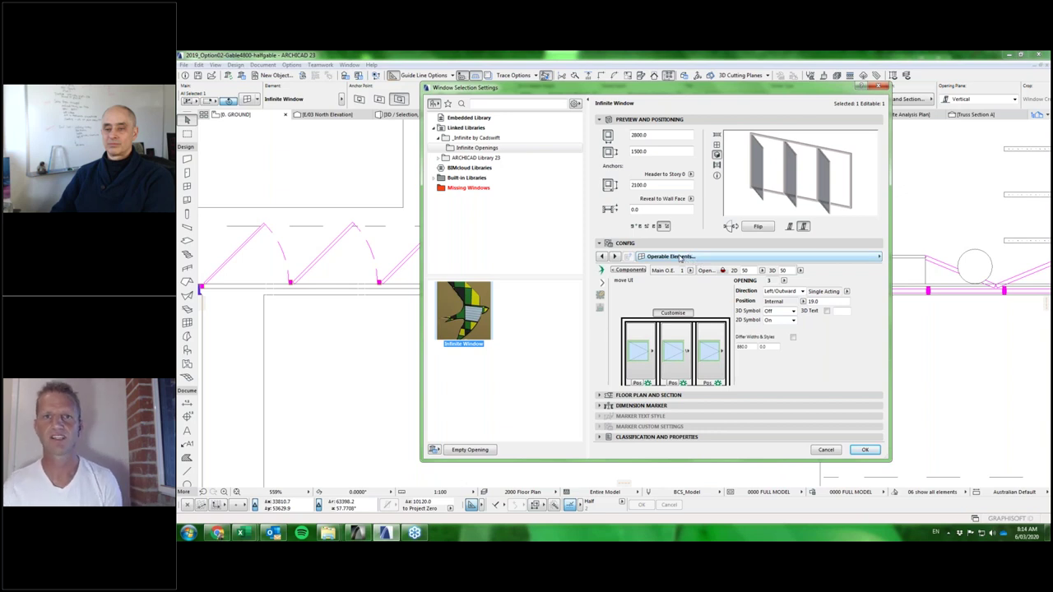
# Switch the Config page to Component Catalogues & Assemblies and expand the assembly tree.
pyautogui.click(678, 258)
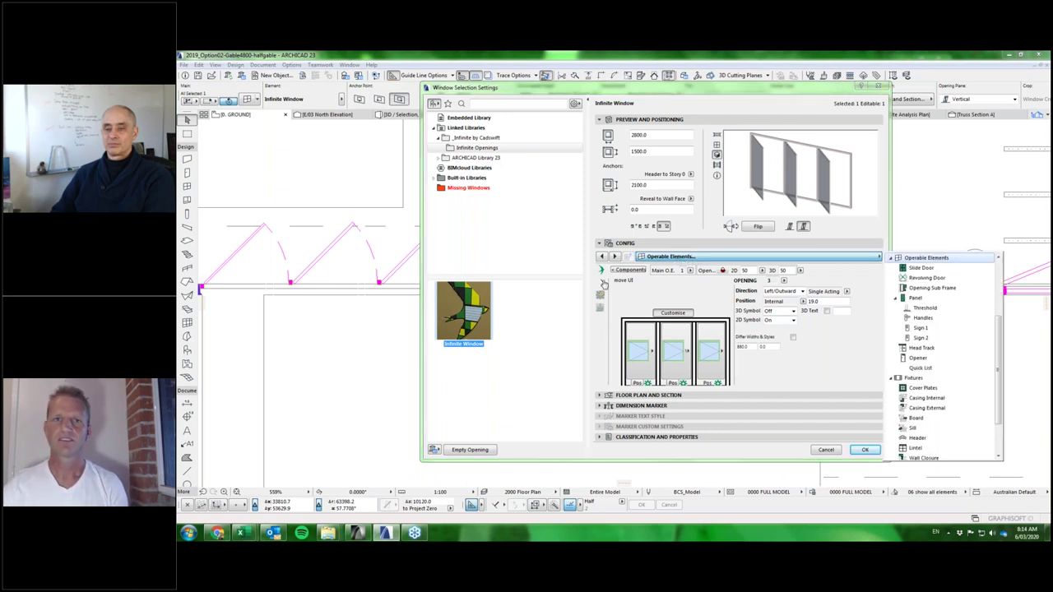
pyautogui.click(731, 226)
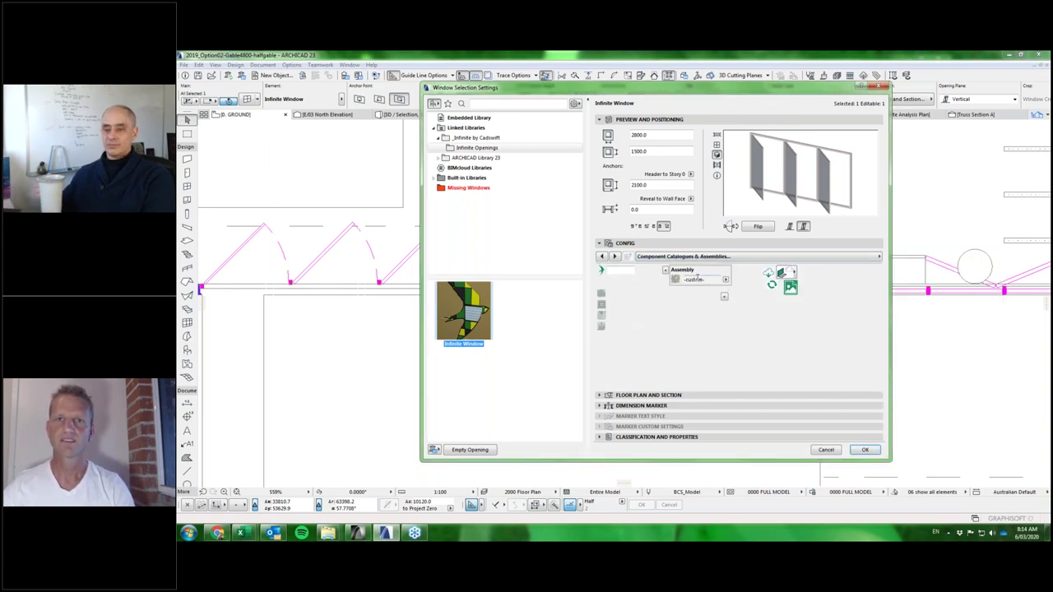
pyautogui.moveTo(707, 295)
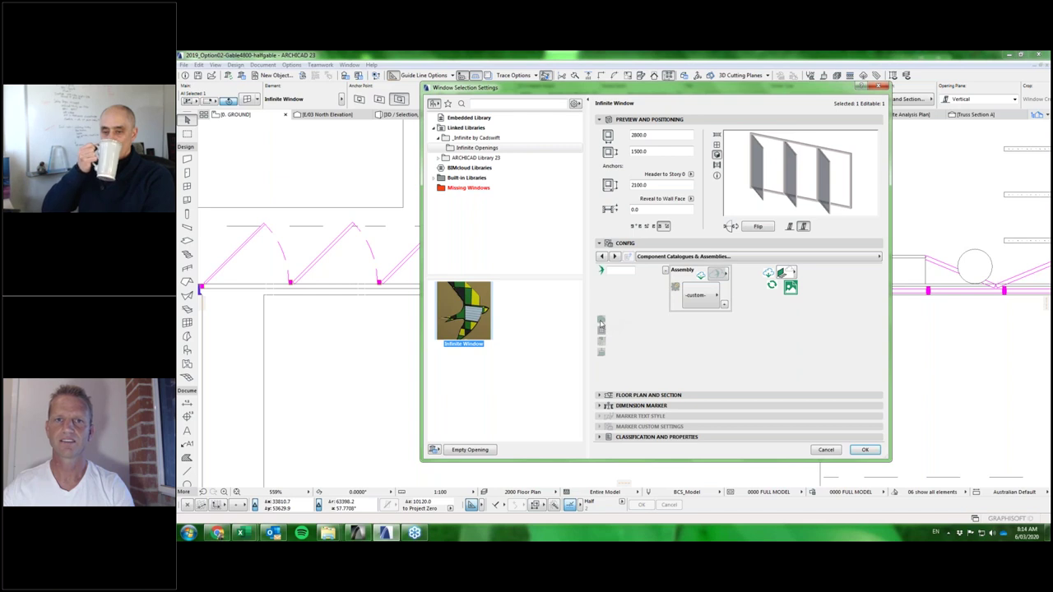
pyautogui.click(789, 288)
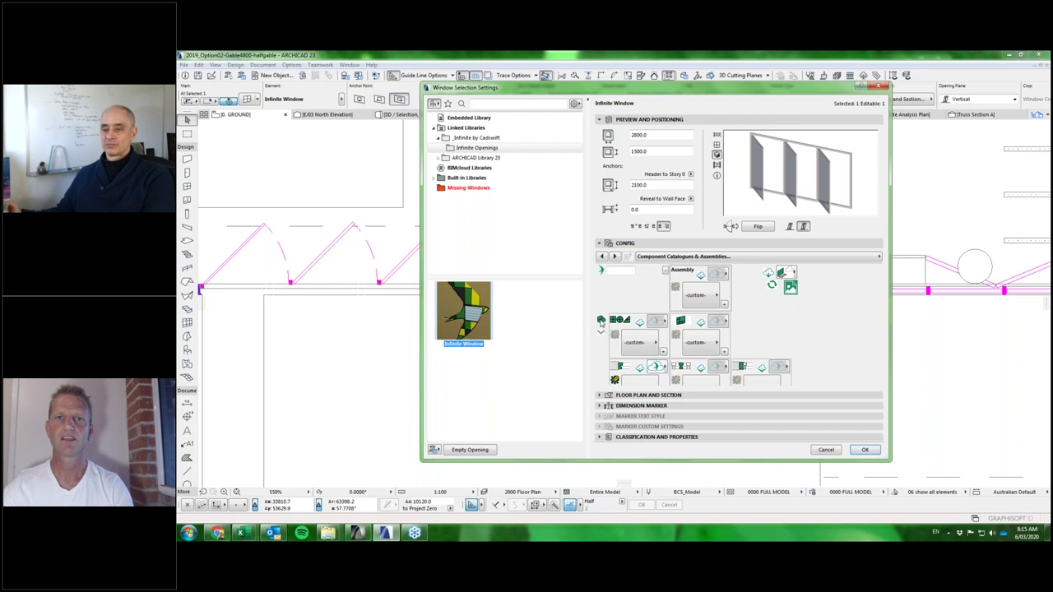
# Enlarge the settings dialog and expand the three Casement sub-assemblies.
pyautogui.click(601, 321)
pyautogui.moveTo(716, 461); pyautogui.dragTo(716, 518)
pyautogui.click(601, 362)
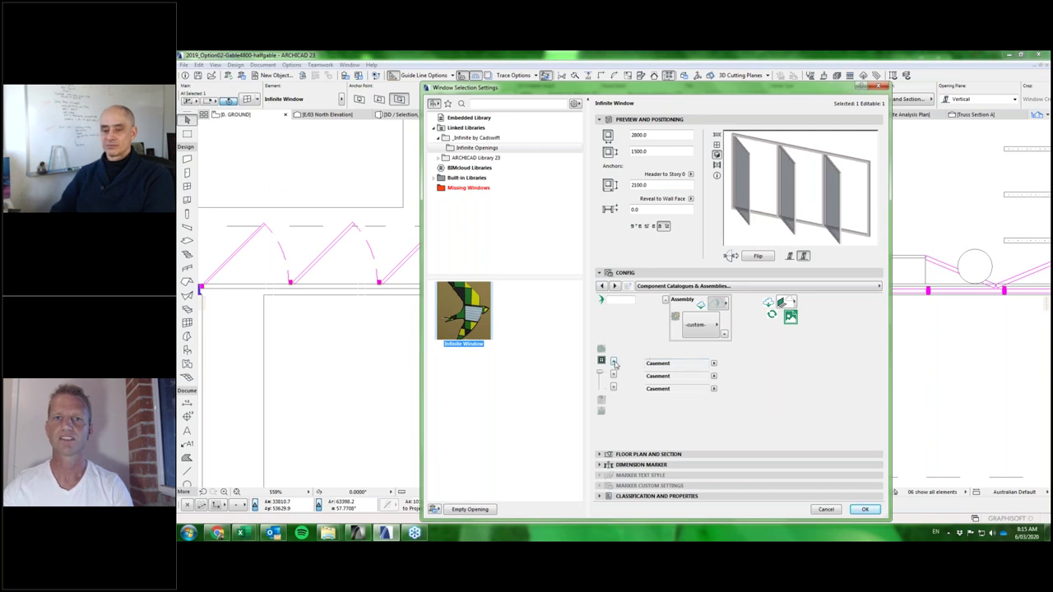
pyautogui.click(613, 362)
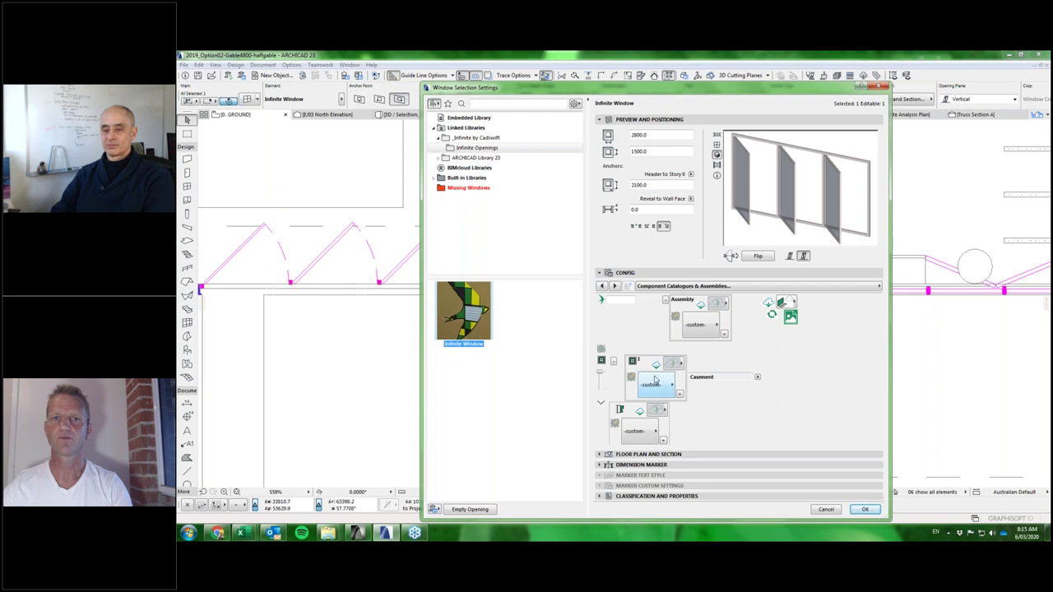
# Expand the Casement components and bring up opening 3's casement panel editor.
pyautogui.click(601, 403)
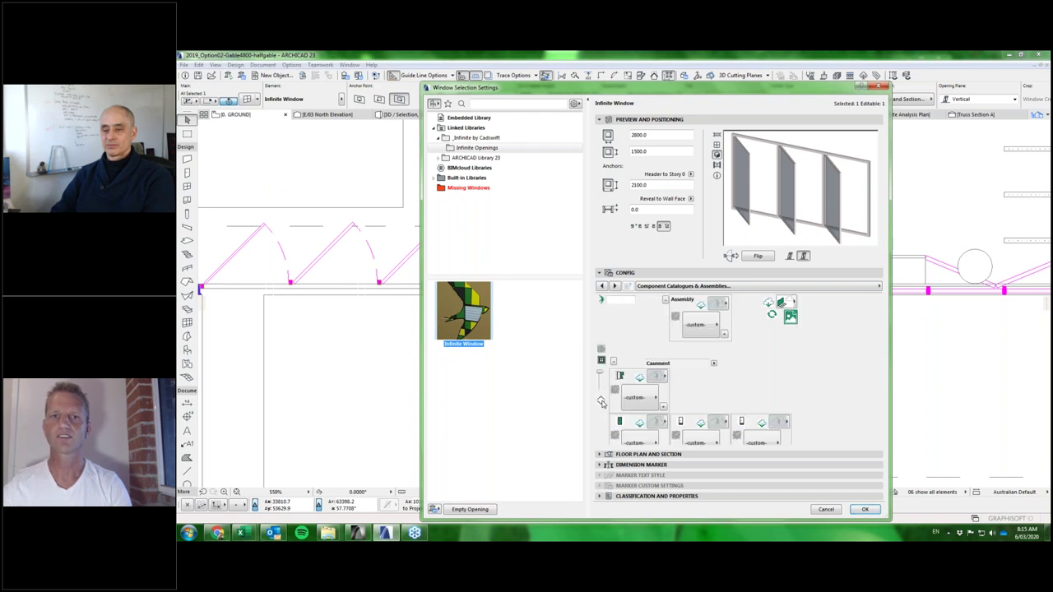
pyautogui.click(600, 405)
pyautogui.click(600, 406)
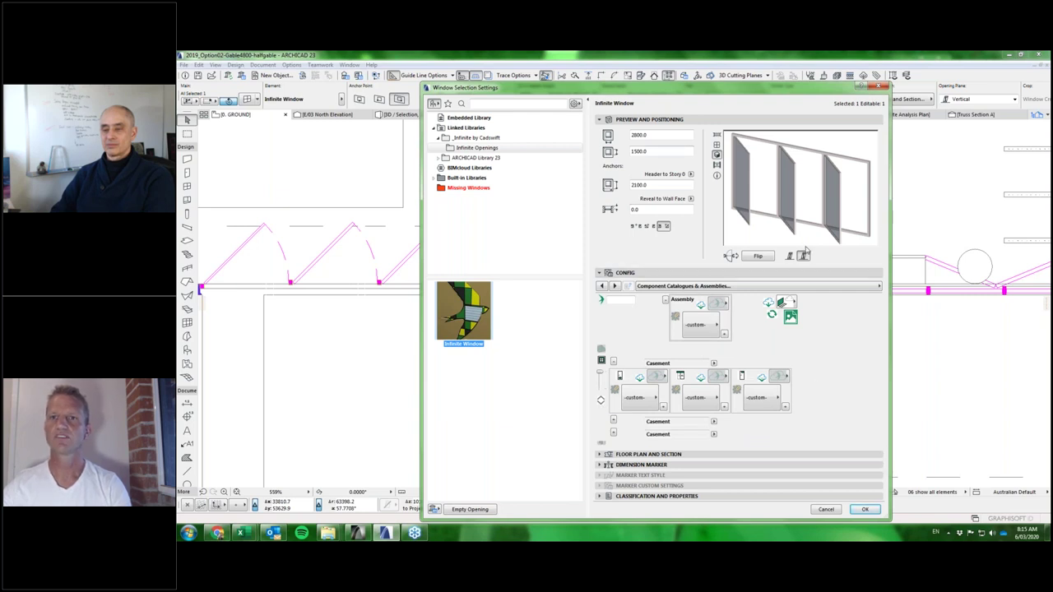
pyautogui.click(601, 401)
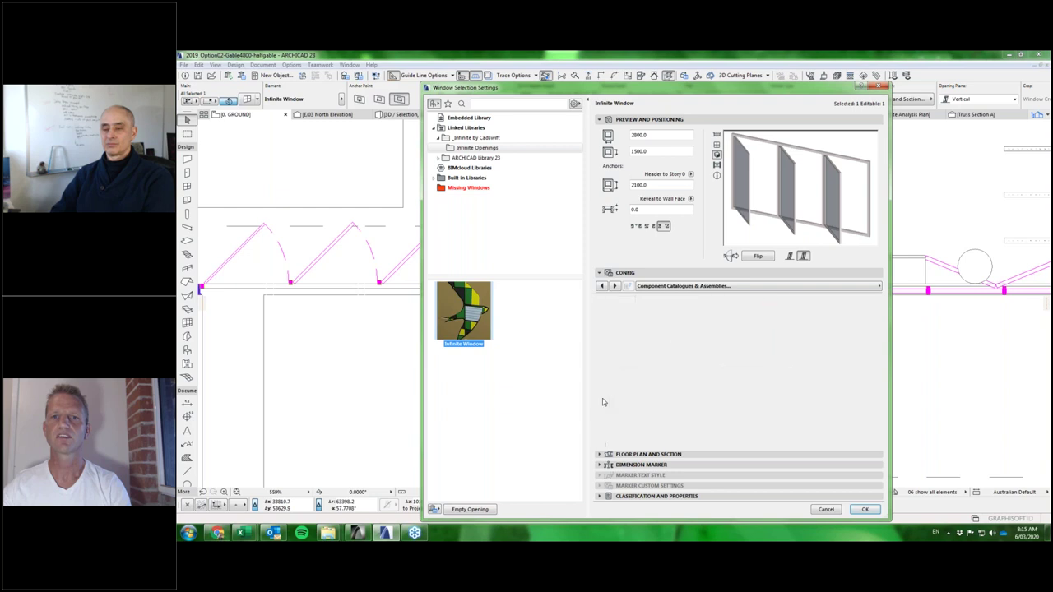
pyautogui.click(600, 402)
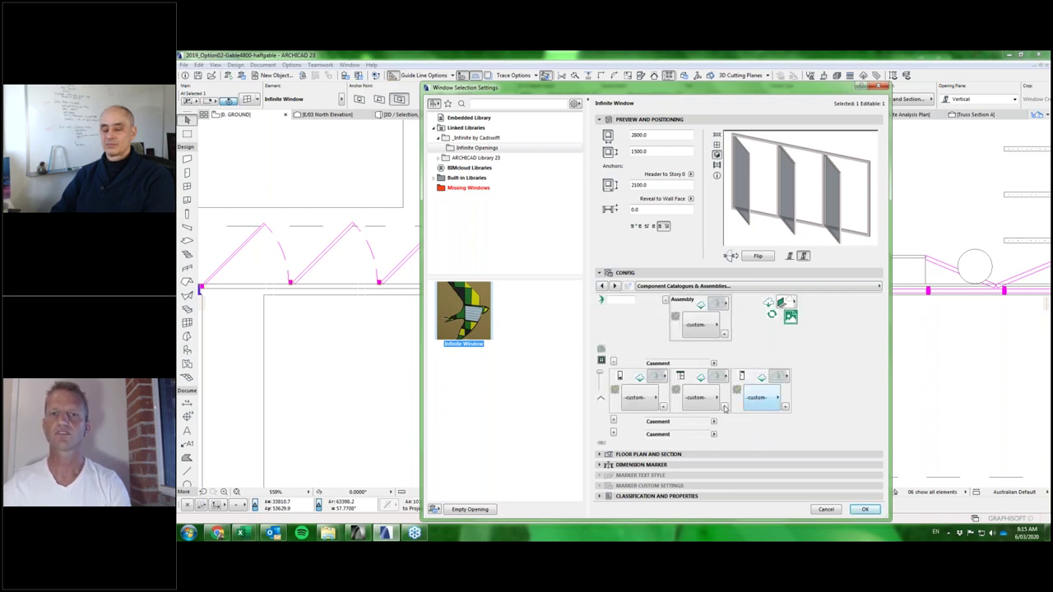
pyautogui.click(601, 401)
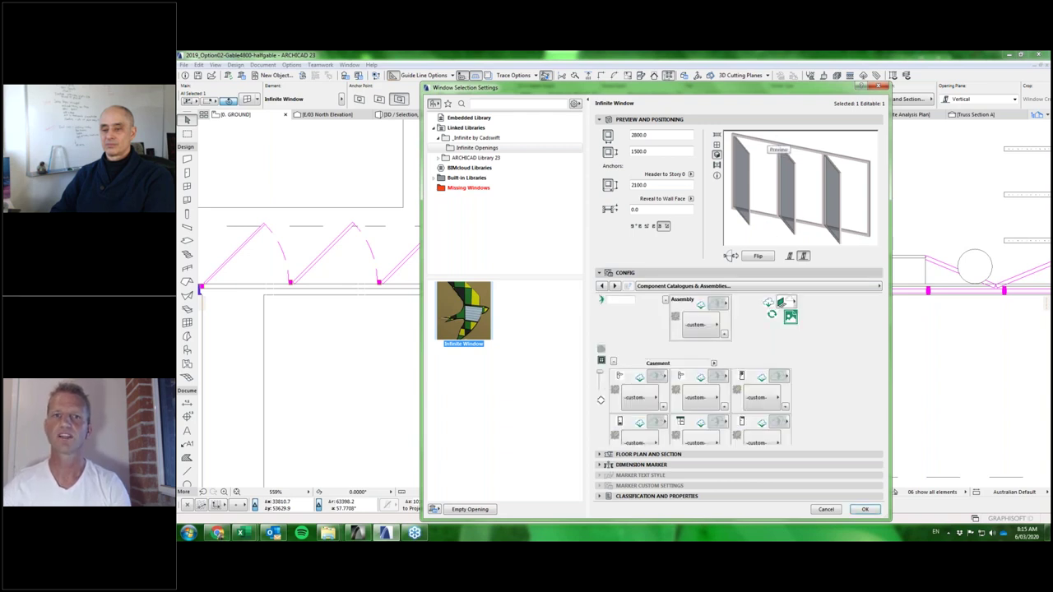
pyautogui.click(601, 401)
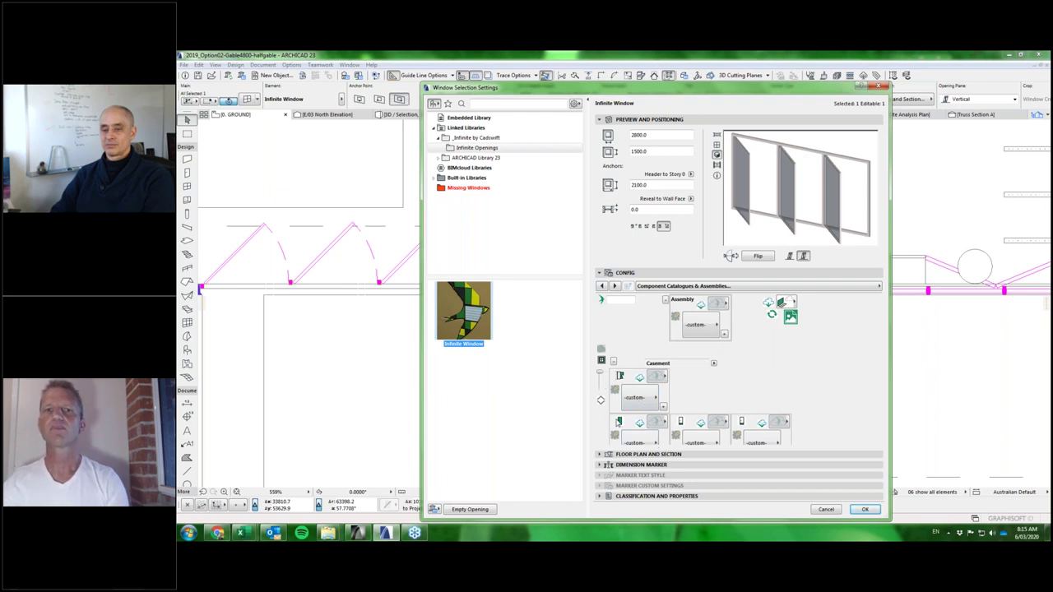
pyautogui.click(621, 423)
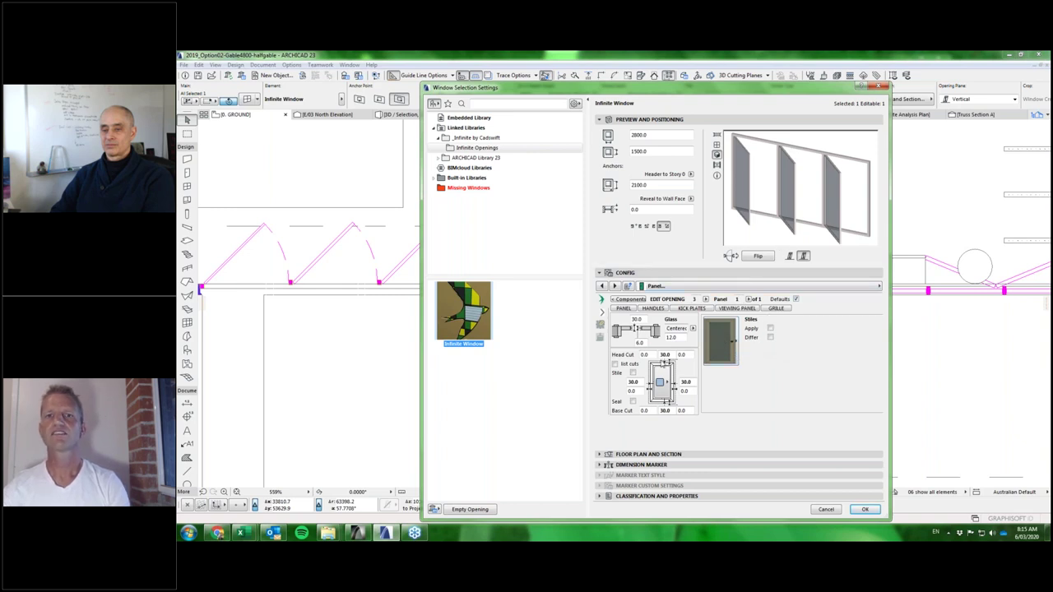
# Return to the assemblies overview and reopen the casement panel editor.
pyautogui.click(600, 325)
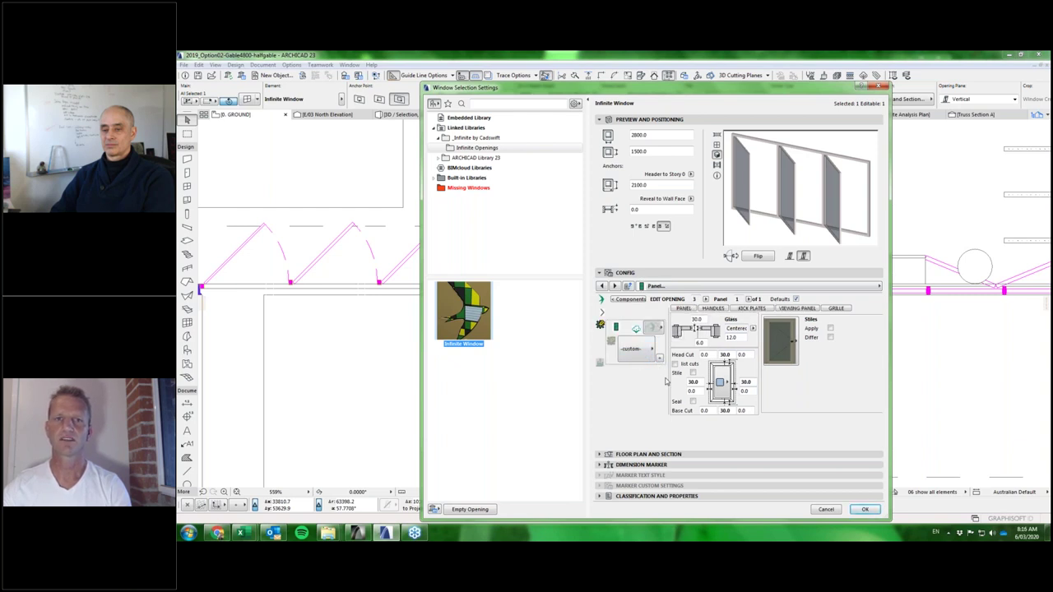
pyautogui.click(639, 300)
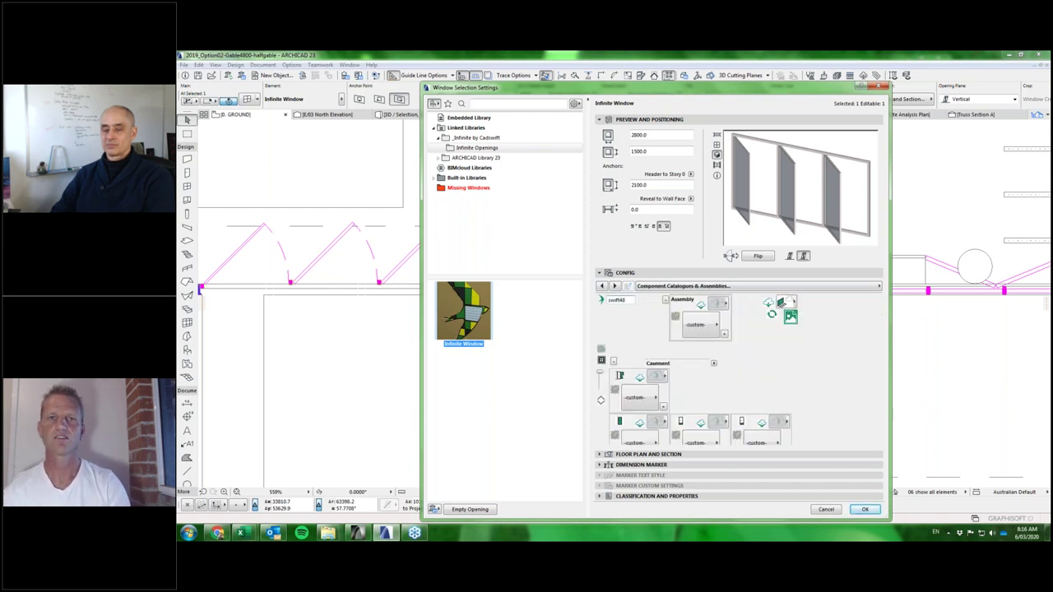
pyautogui.click(676, 333)
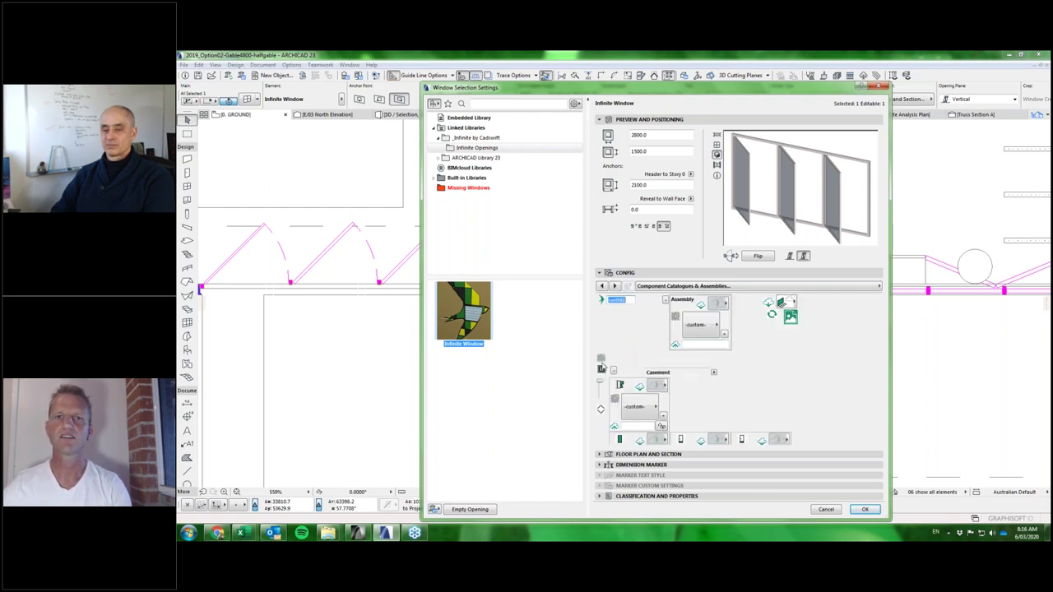
pyautogui.click(621, 441)
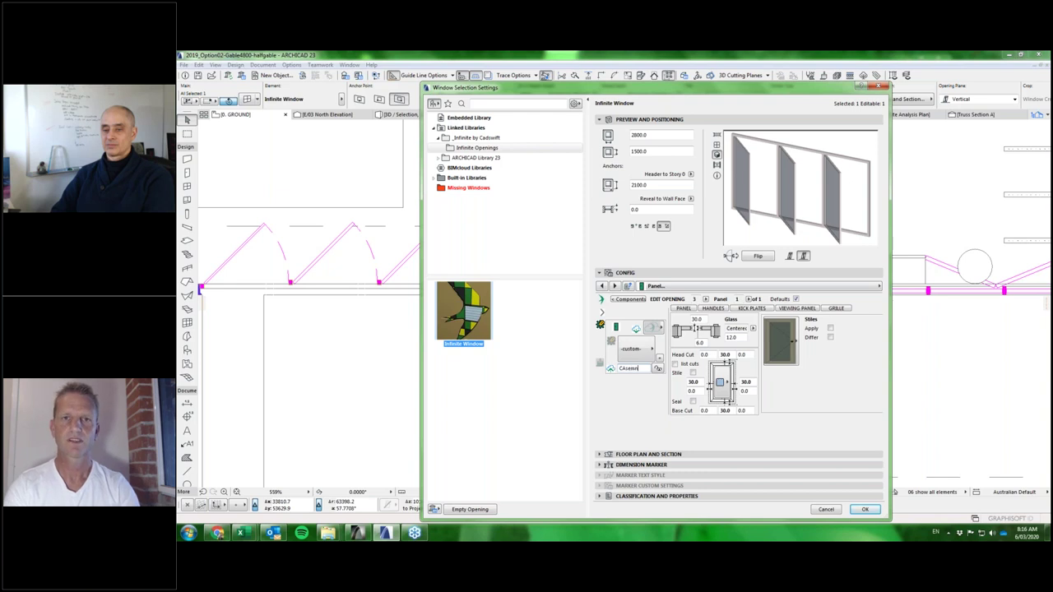
# Name the panel Casement-01, upload it to the catalogue, and list the saved panel types.
pyautogui.write('-01')
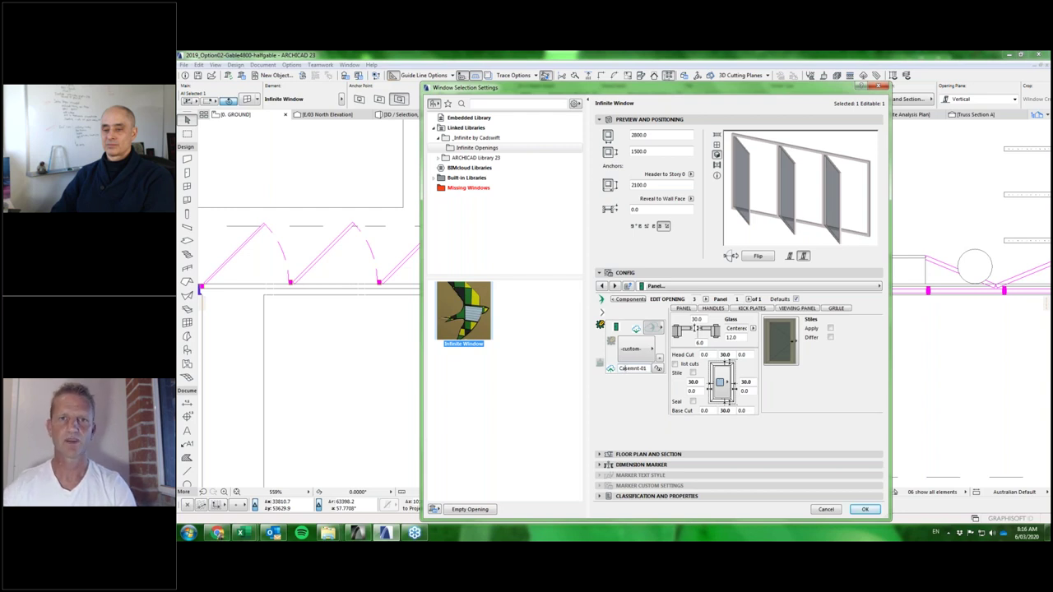
pyautogui.click(634, 368)
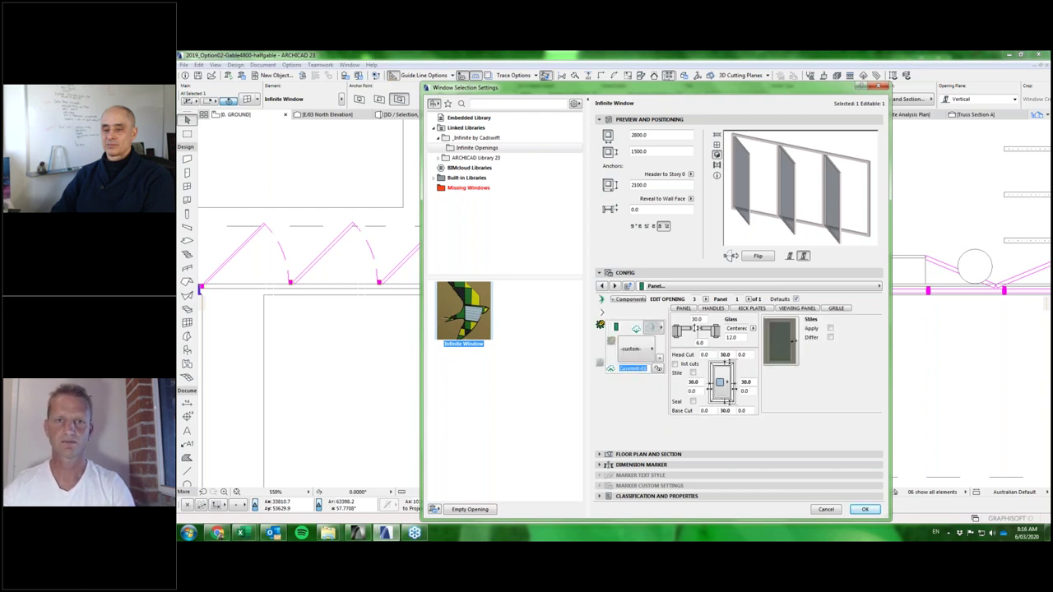
pyautogui.click(635, 368)
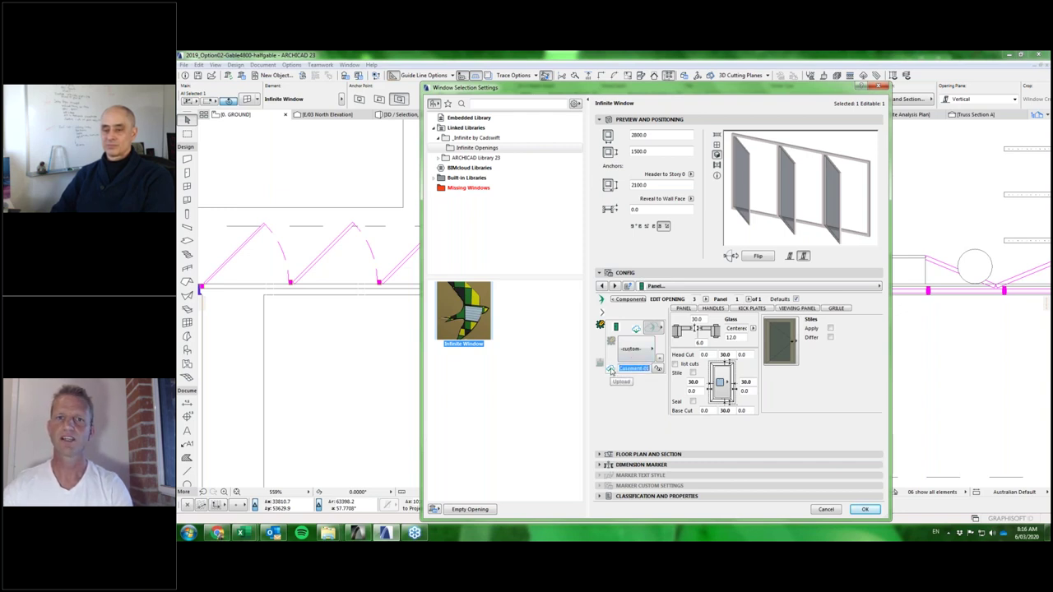
pyautogui.click(611, 369)
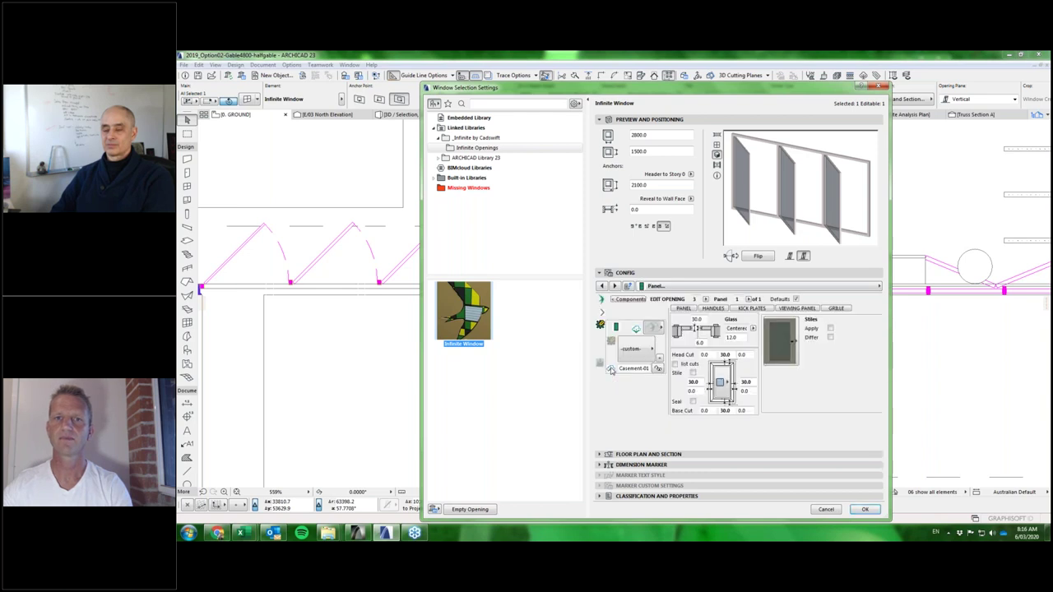
pyautogui.click(637, 330)
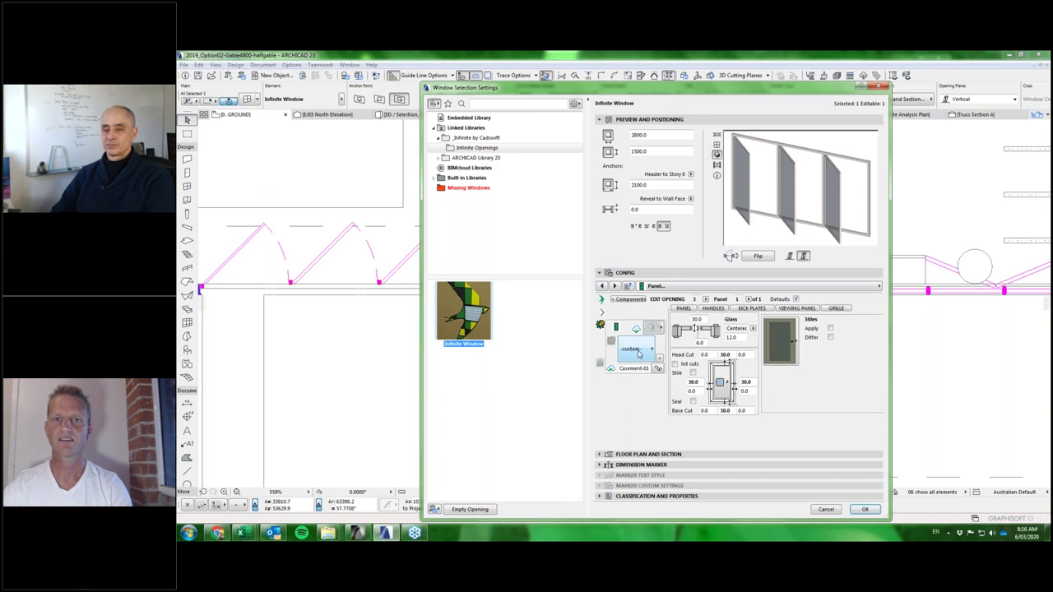
pyautogui.click(639, 352)
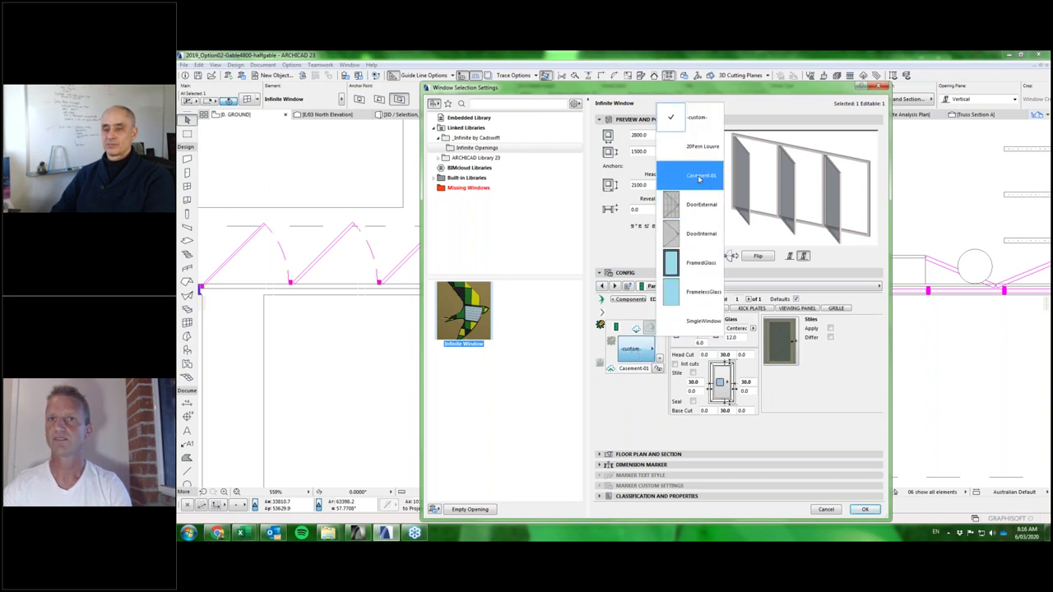
# Apply the Casement-01 panel to openings 1 and 2 so they match opening 3.
pyautogui.click(699, 178)
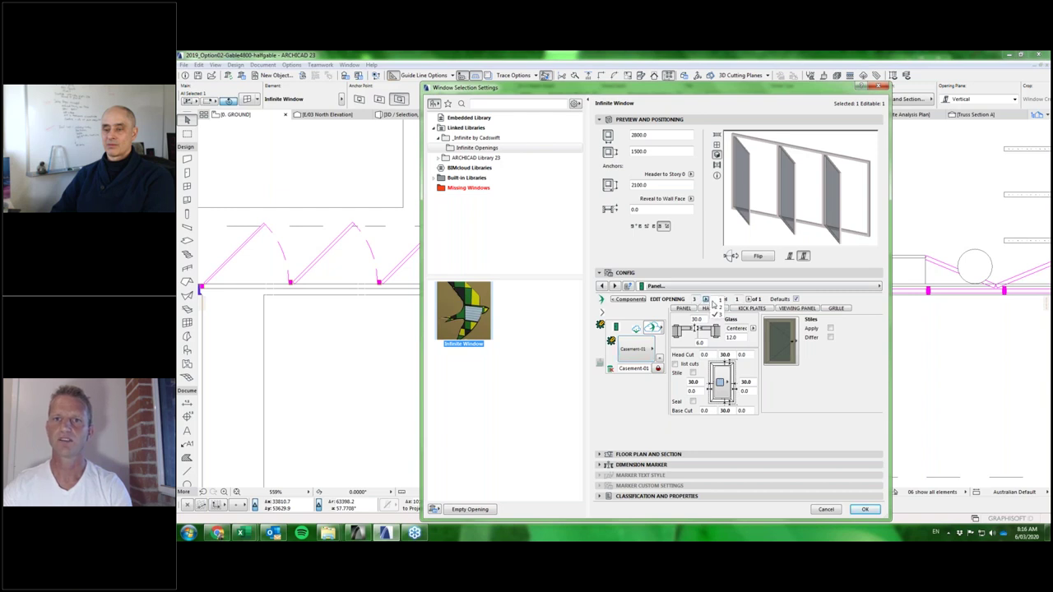
pyautogui.click(705, 299)
pyautogui.click(630, 348)
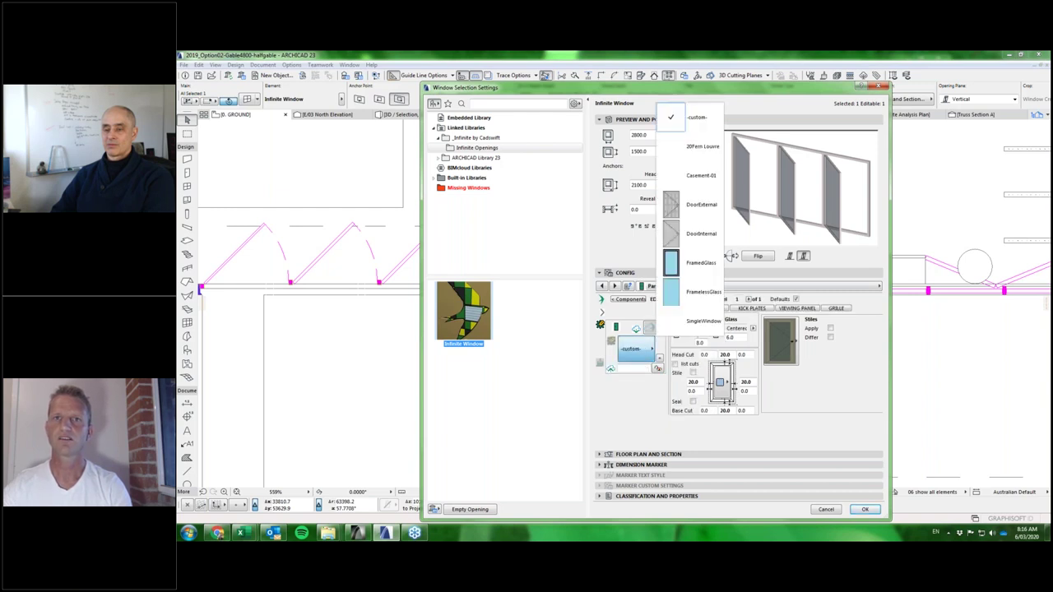
pyautogui.click(689, 168)
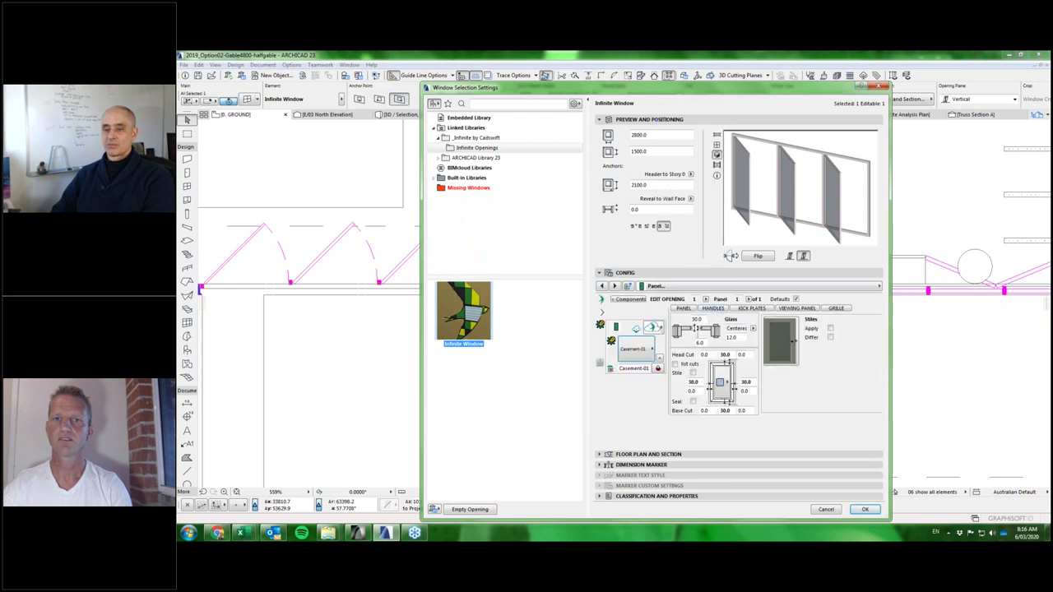
pyautogui.click(706, 300)
pyautogui.click(682, 339)
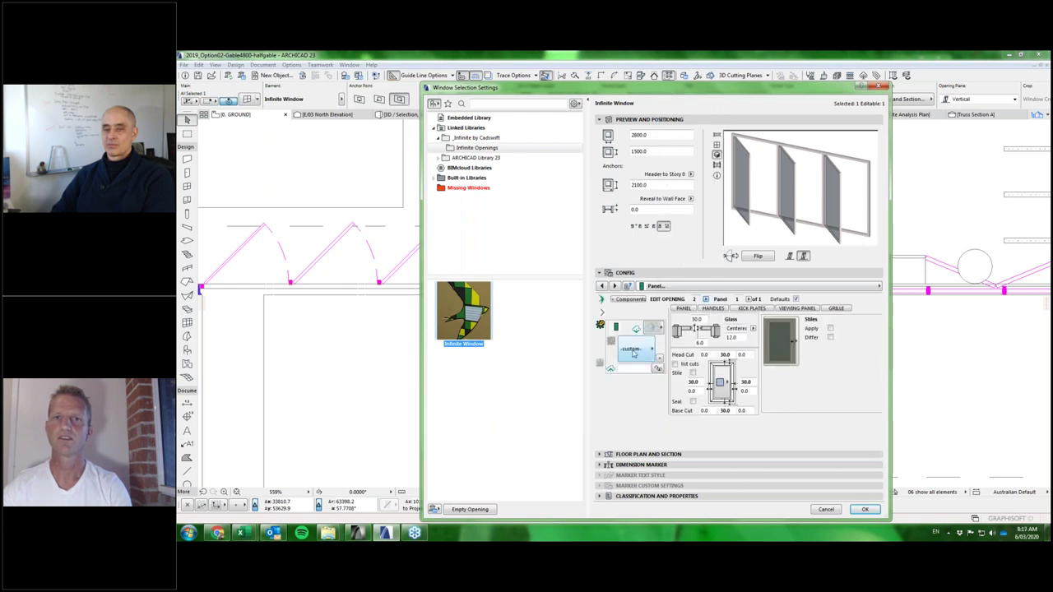
pyautogui.click(630, 349)
pyautogui.click(701, 175)
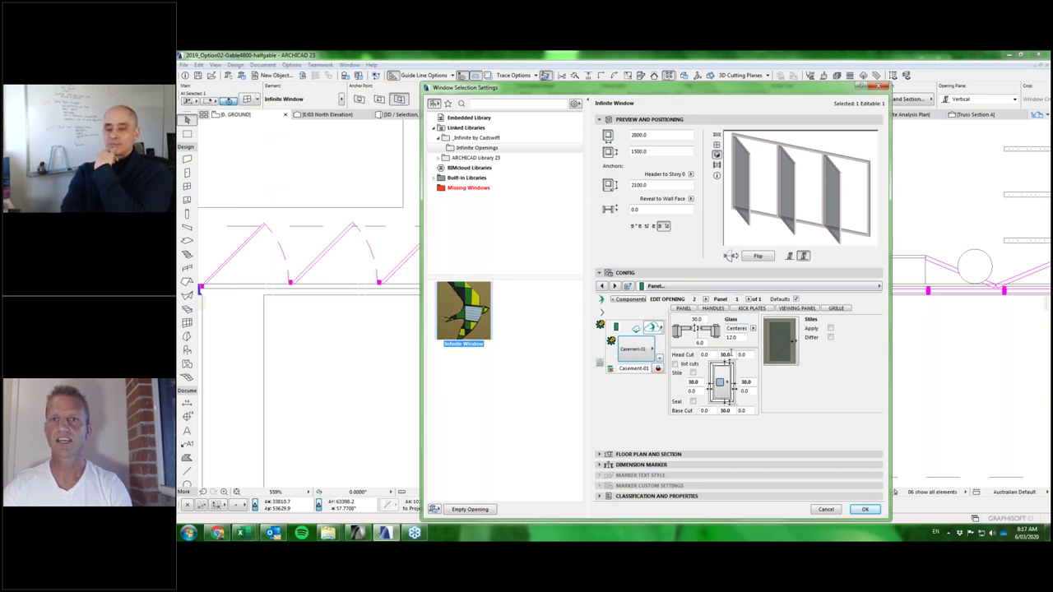
# Apply the window settings, then in 3D orbit to the wall and select the three-panel window.
pyautogui.click(867, 510)
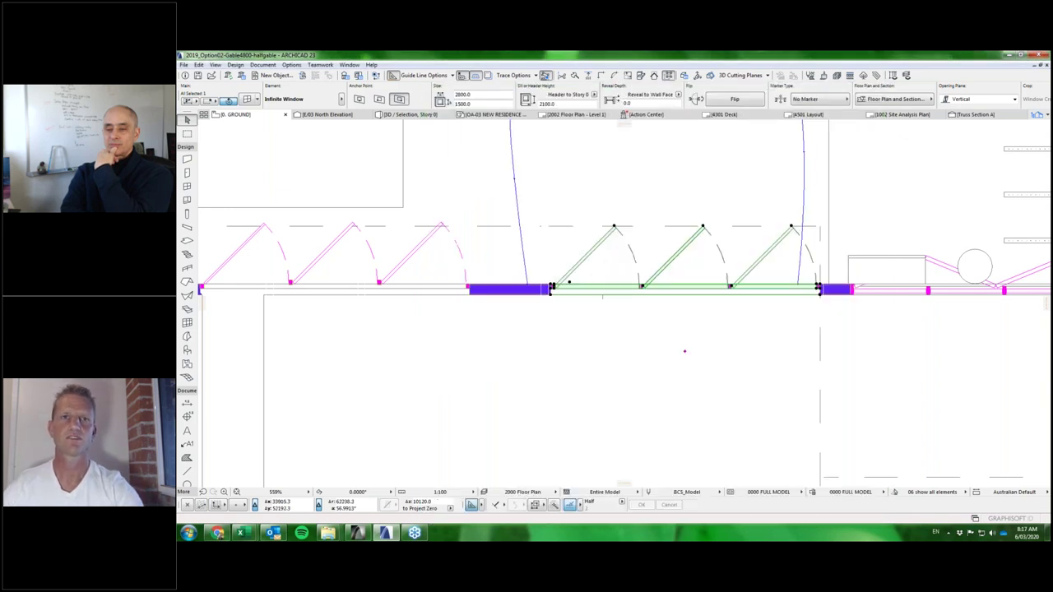
pyautogui.press('F3')
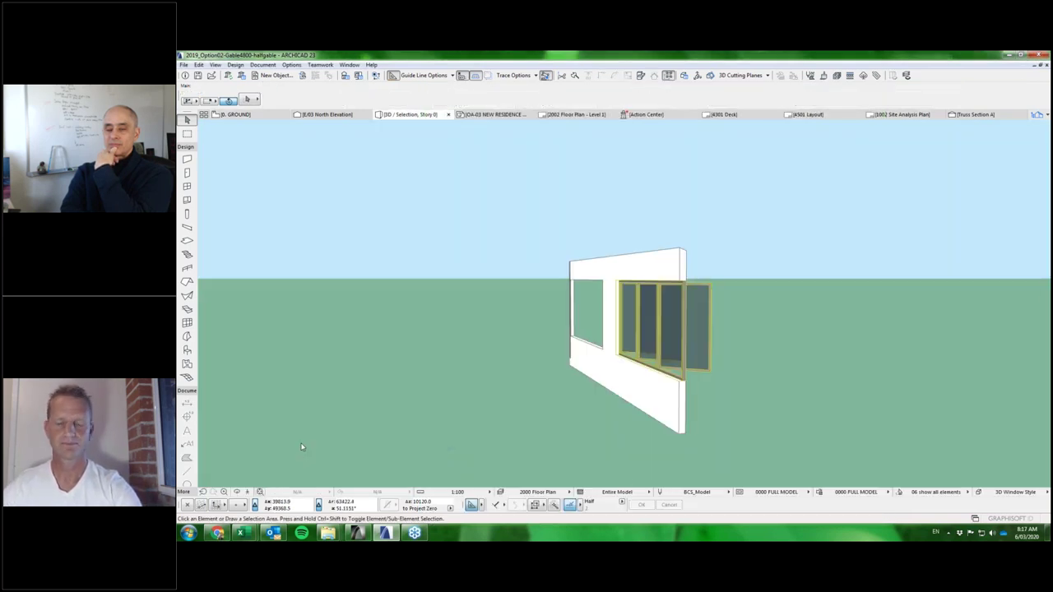
pyautogui.keyDown('shift'); pyautogui.moveTo(526, 478); pyautogui.dragTo(300, 479, button='middle'); pyautogui.keyUp('shift')
pyautogui.scroll(5, 300, 479)
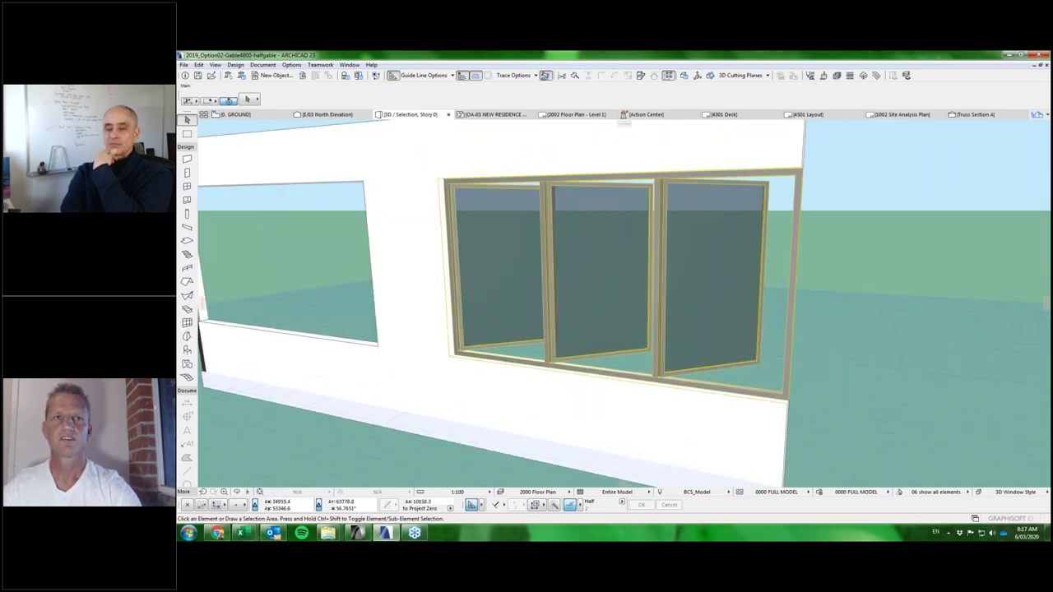
pyautogui.scroll(-3, 705, 336)
pyautogui.scroll(3, 722, 320)
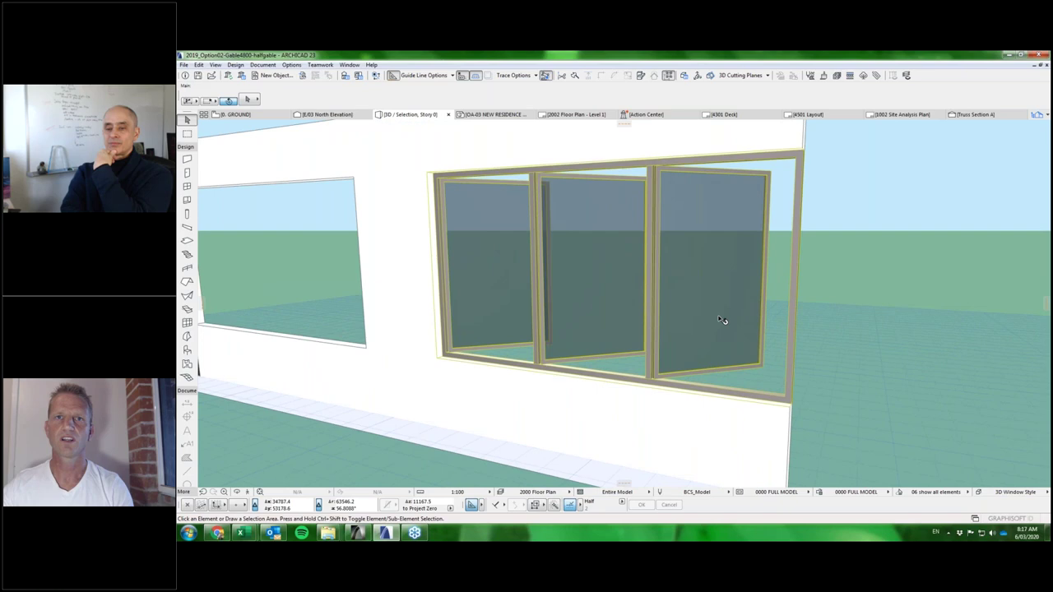
pyautogui.scroll(-1, 723, 321)
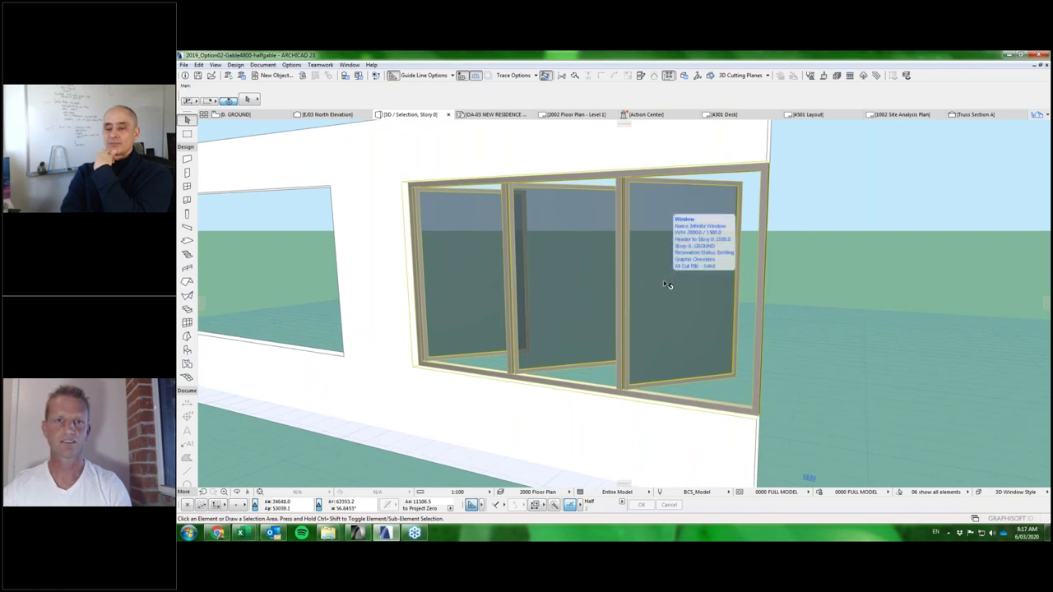
pyautogui.click(689, 339)
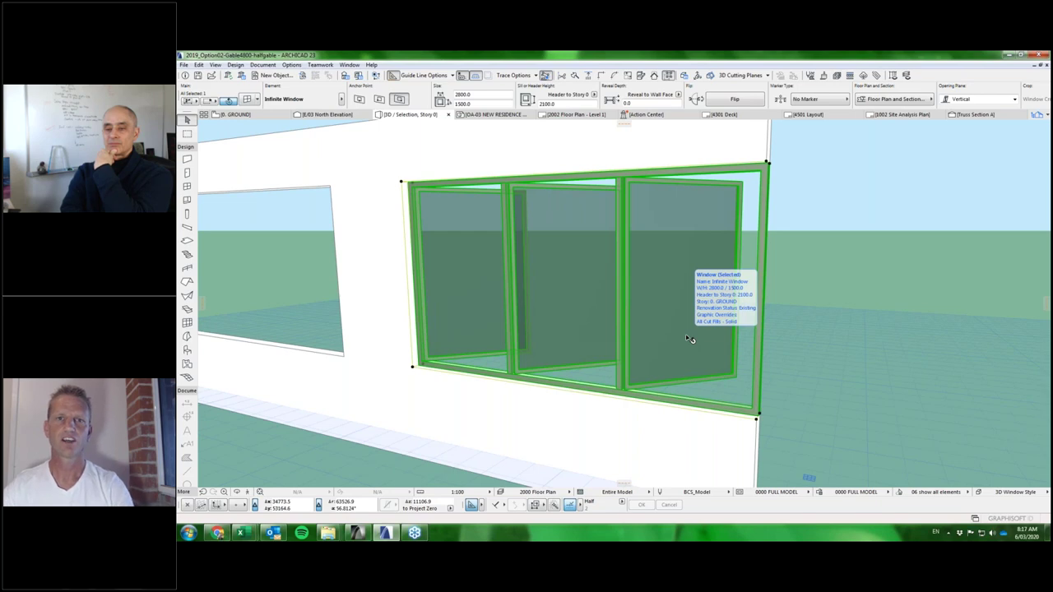
# Change the window's panel frame head, base, left and right stile sizes from 30.0 to 40.0.
pyautogui.doubleClick(689, 339)
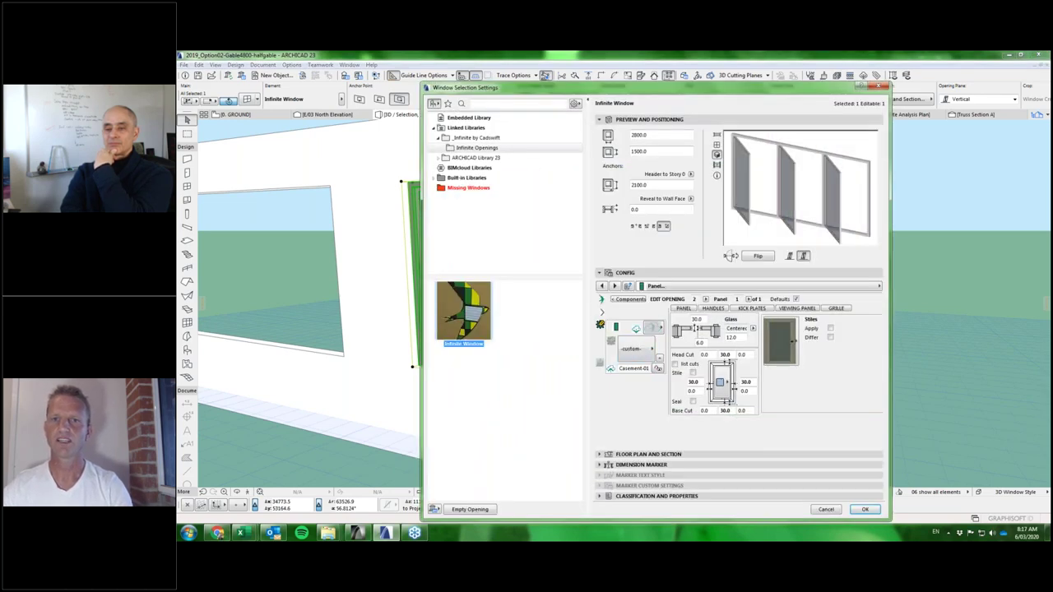
pyautogui.doubleClick(724, 355)
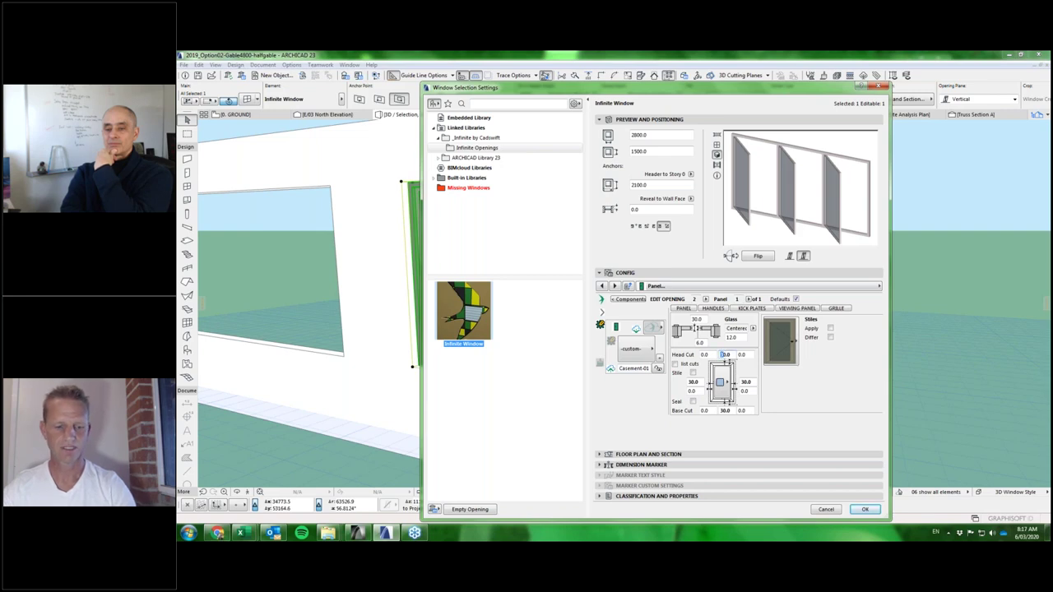
pyautogui.write('40')
pyautogui.doubleClick(694, 382)
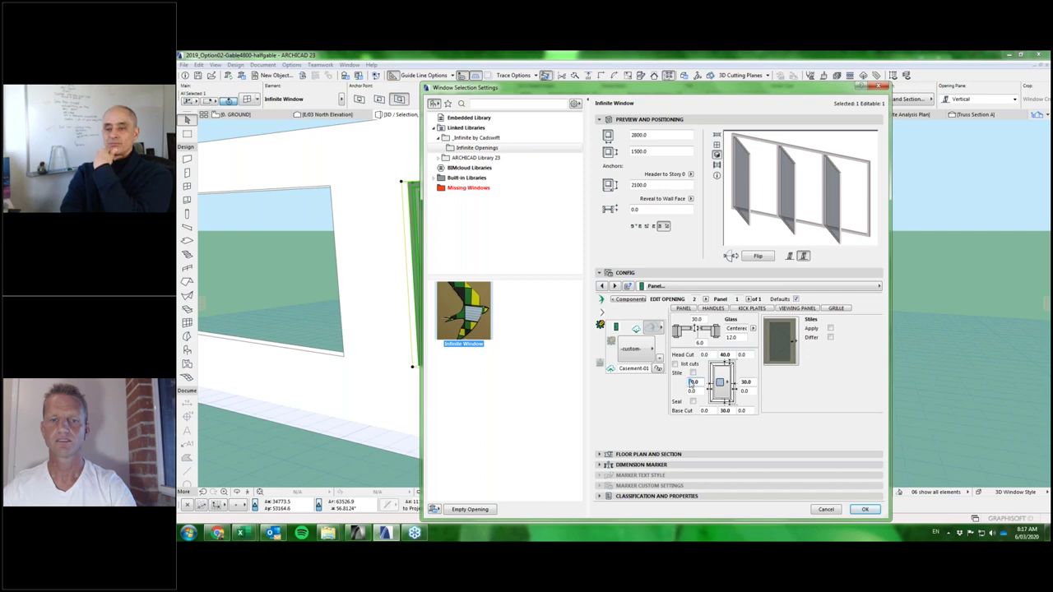
pyautogui.doubleClick(724, 411)
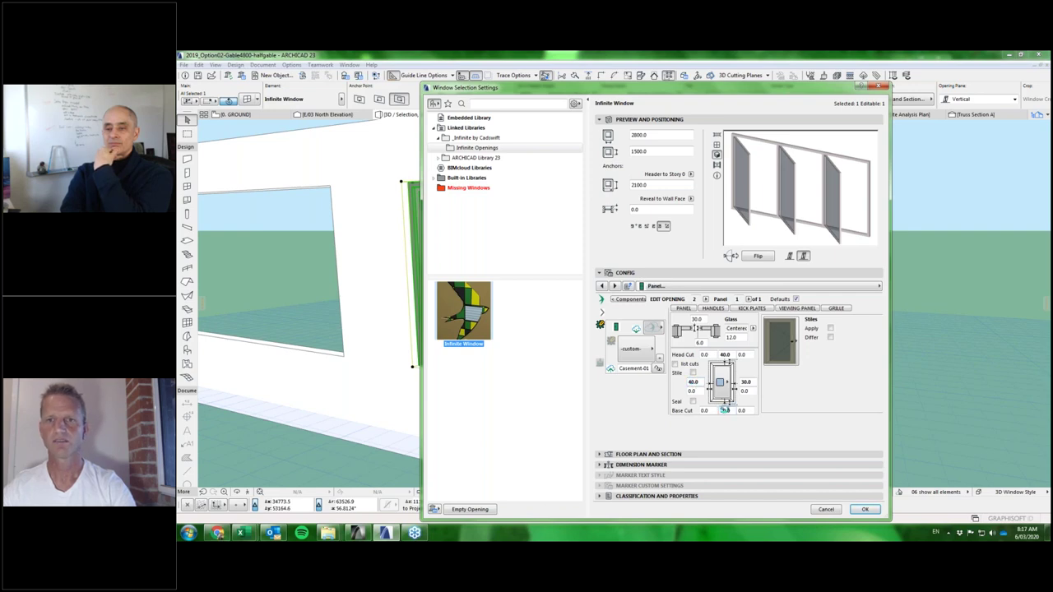
pyautogui.doubleClick(745, 382)
pyautogui.write('40.0')
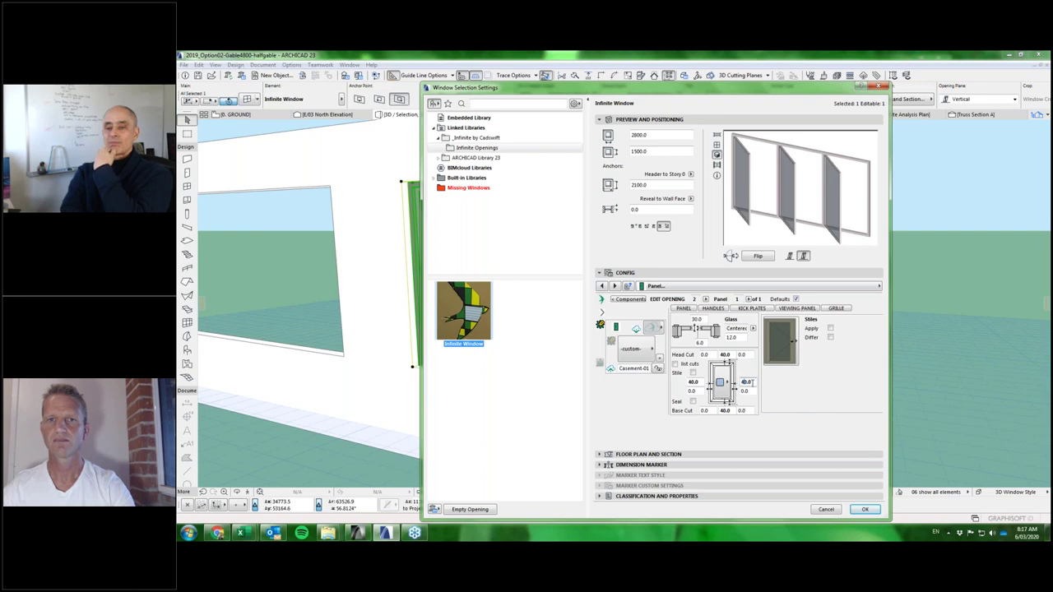
pyautogui.press('Return')
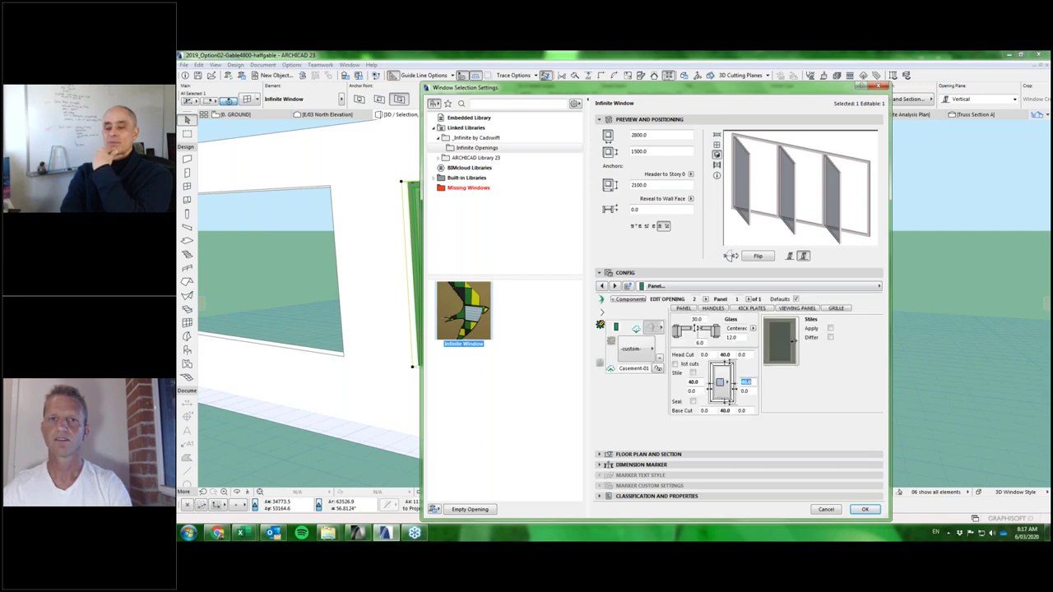
pyautogui.click(613, 372)
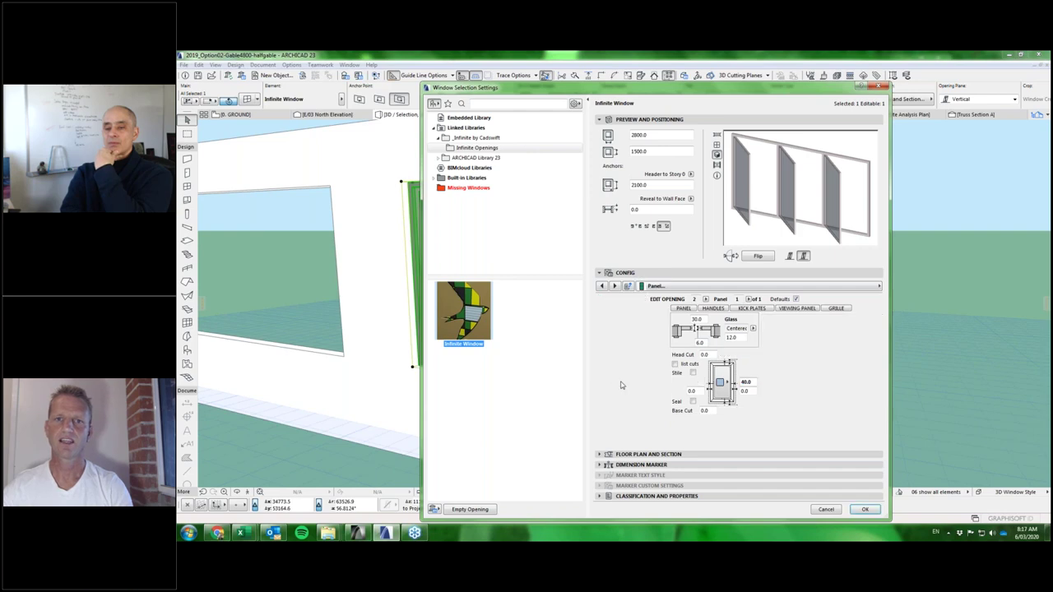
pyautogui.click(637, 329)
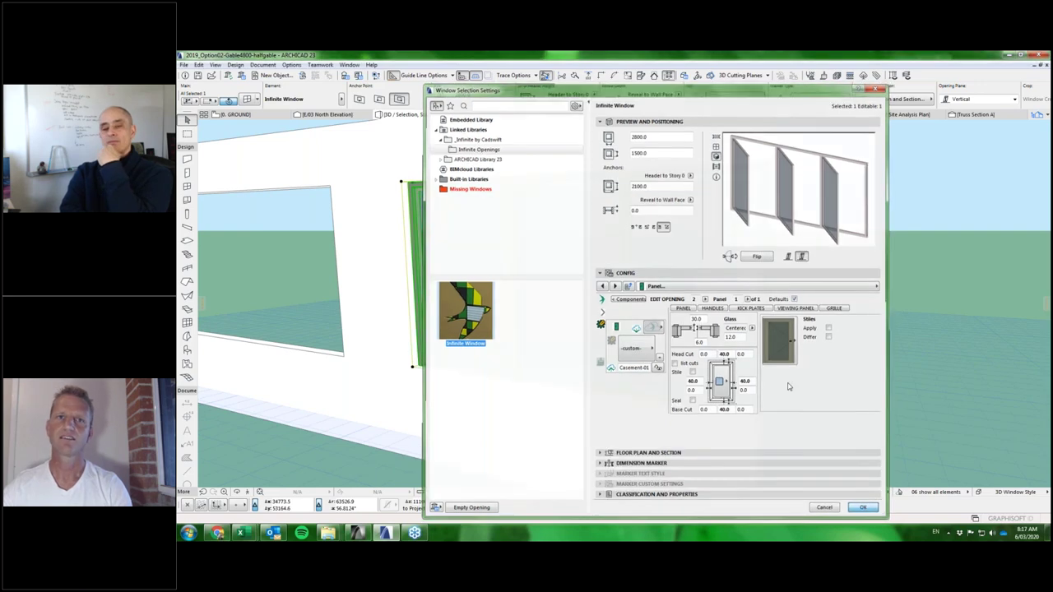
pyautogui.click(863, 506)
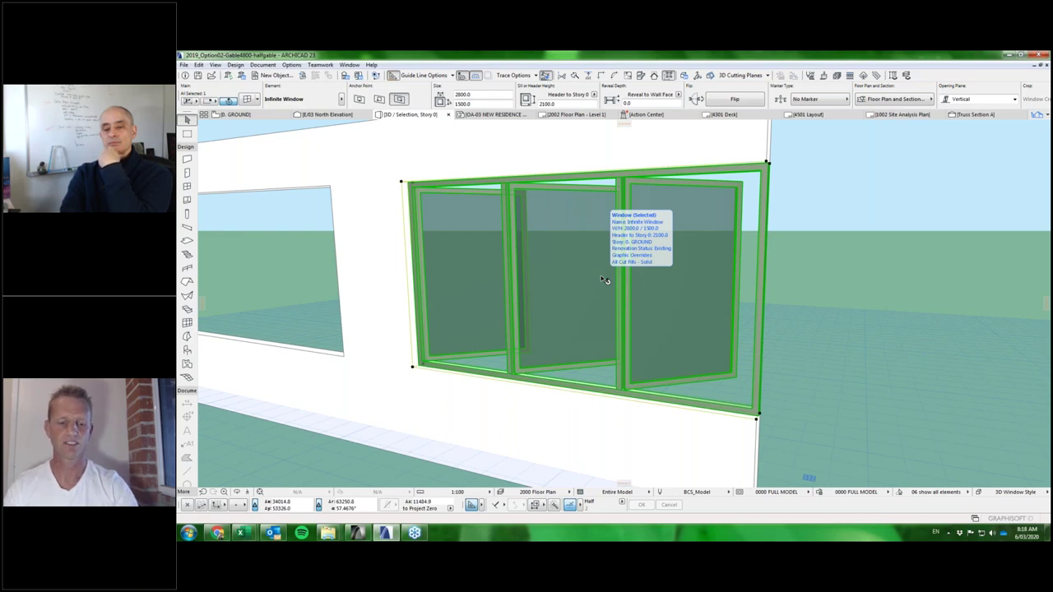
pyautogui.press('Tab')
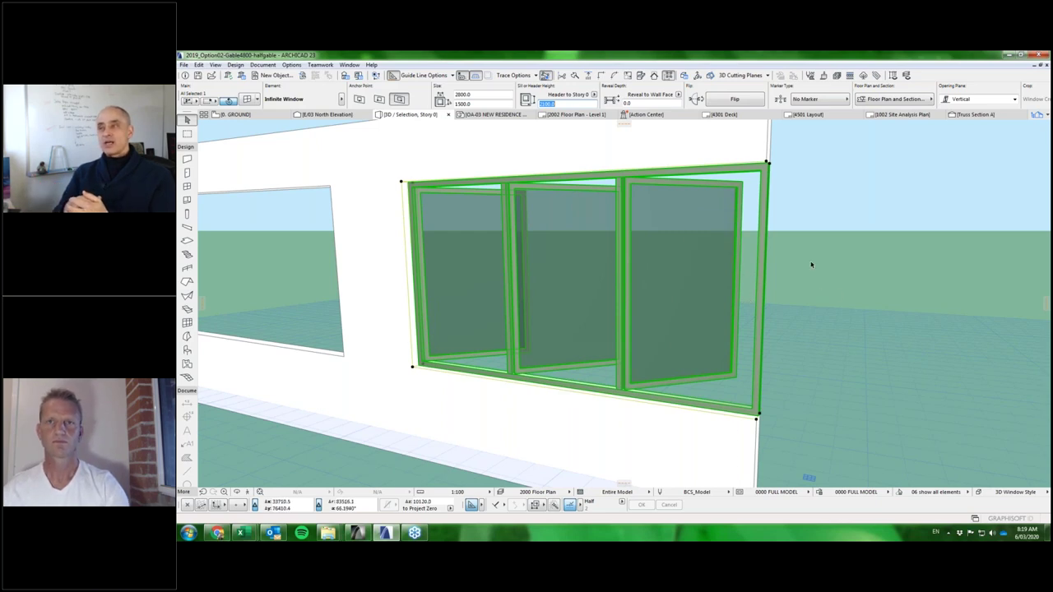
# Toggle between the ground floor plan and 3D to display the entire house model.
pyautogui.press('F2')
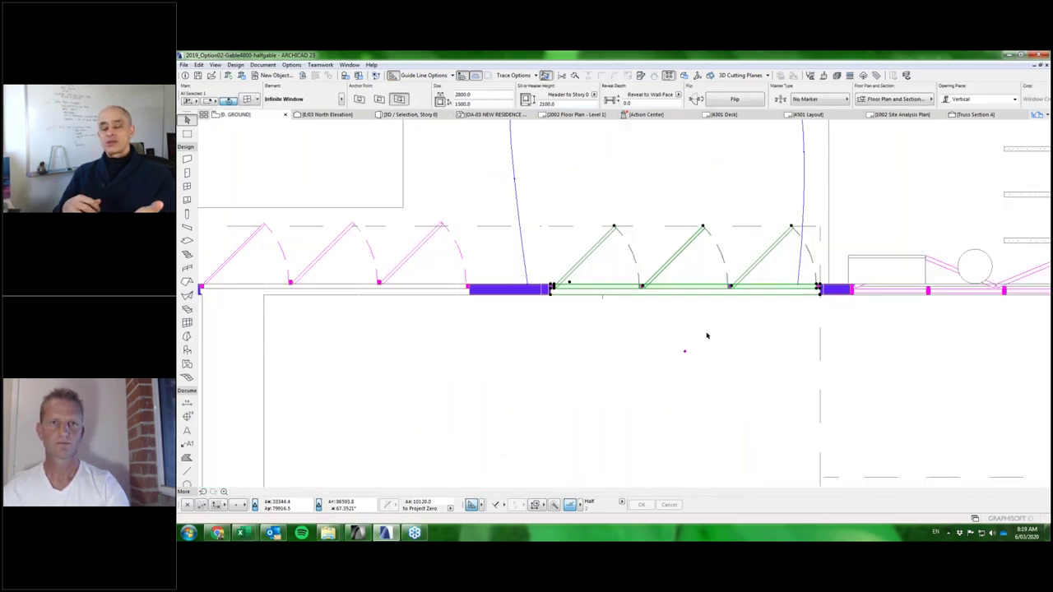
pyautogui.press('Escape')
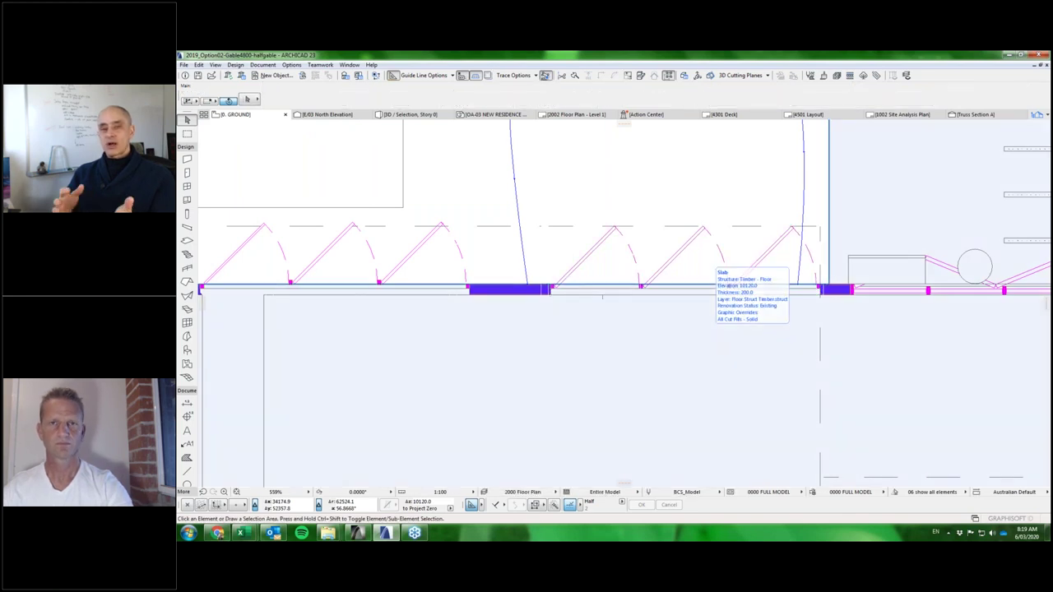
pyautogui.press('F3')
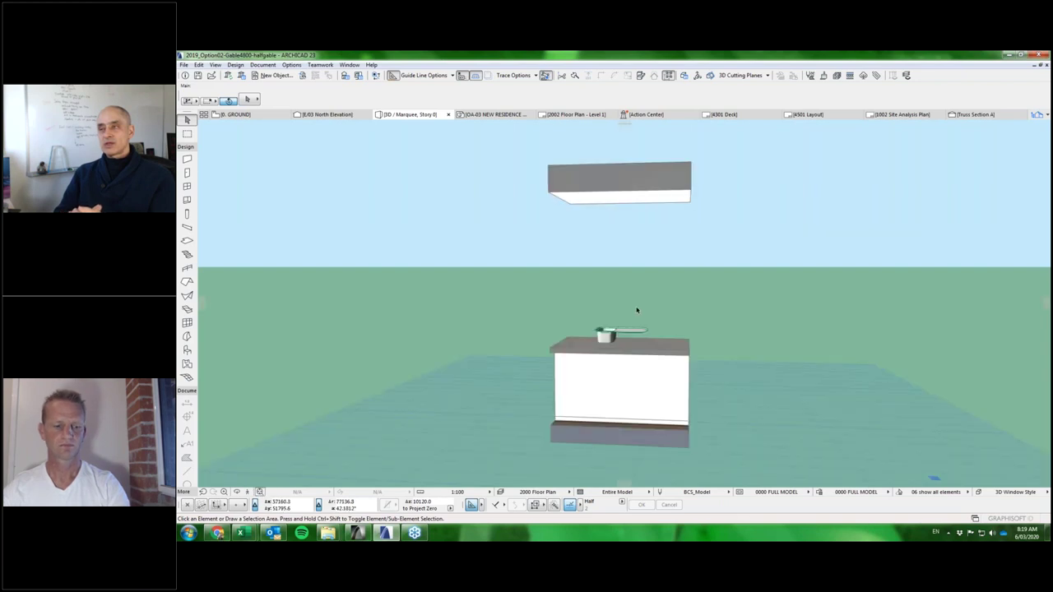
pyautogui.press('F2')
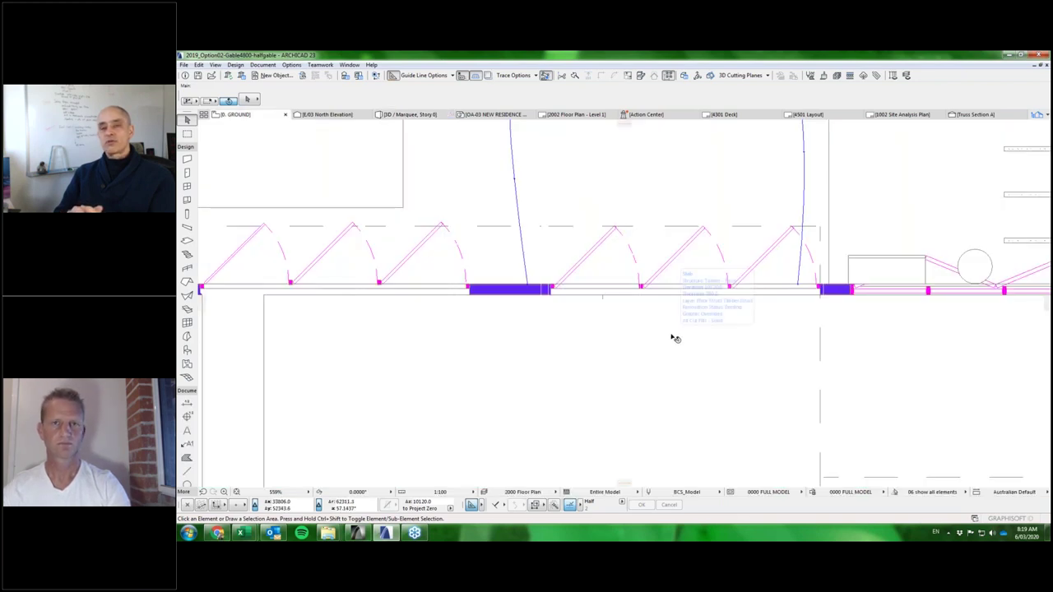
pyautogui.scroll(-10, 672, 338)
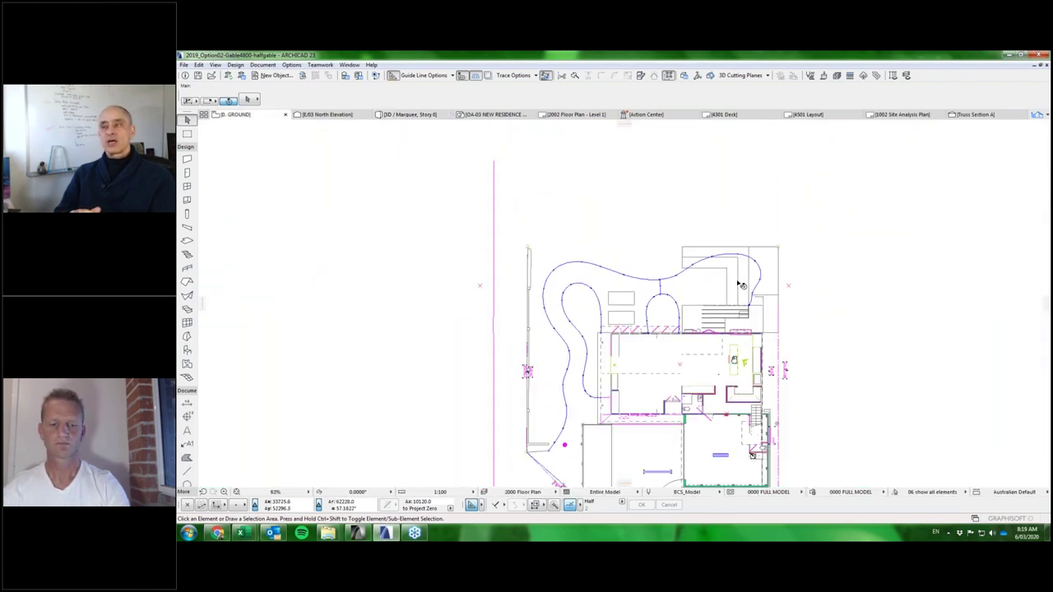
pyautogui.press('F3')
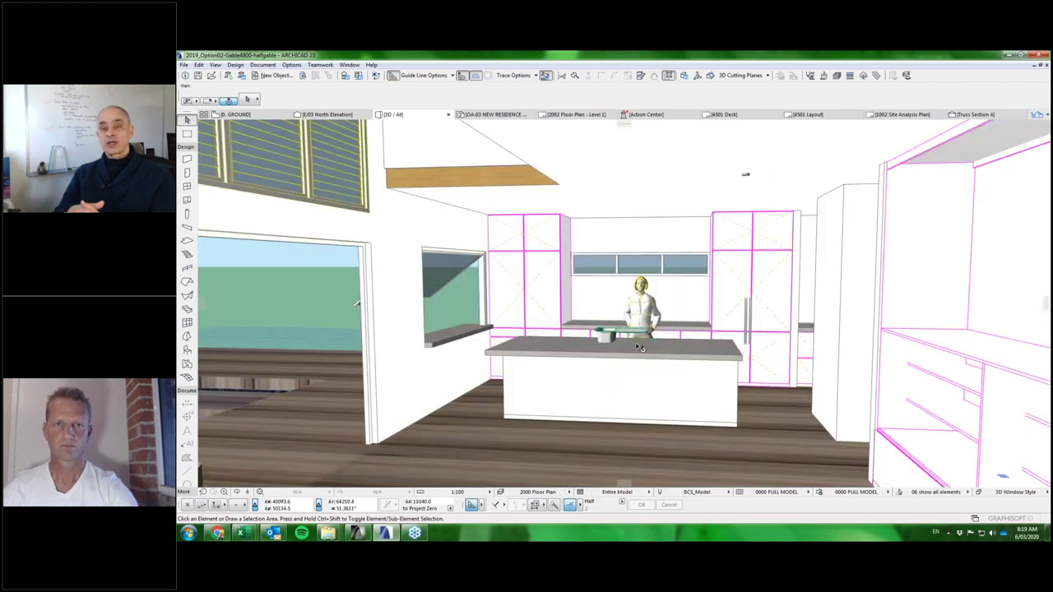
pyautogui.scroll(5, 640, 348)
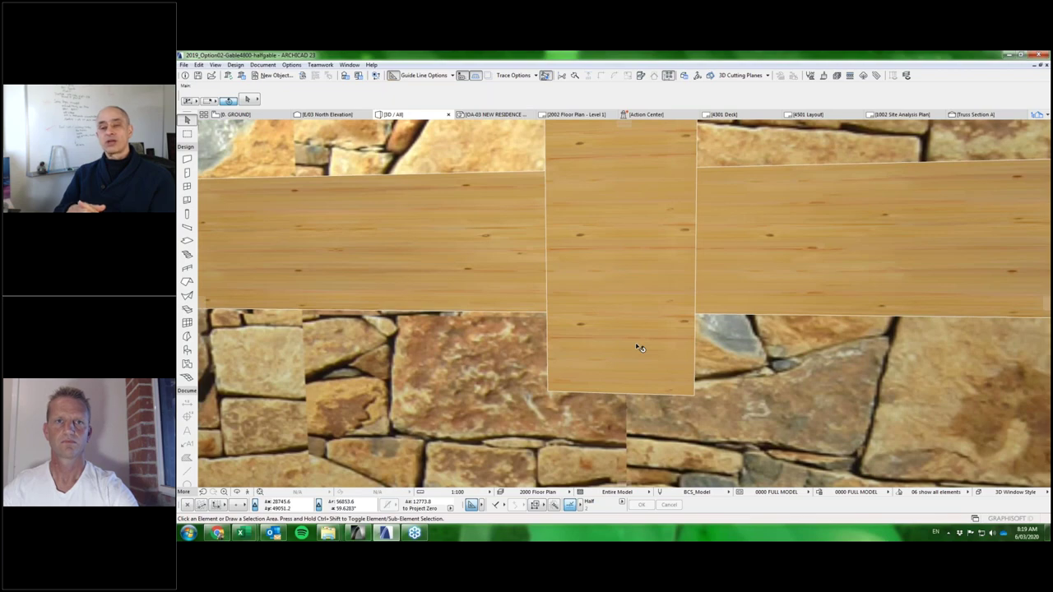
pyautogui.scroll(-8, 640, 348)
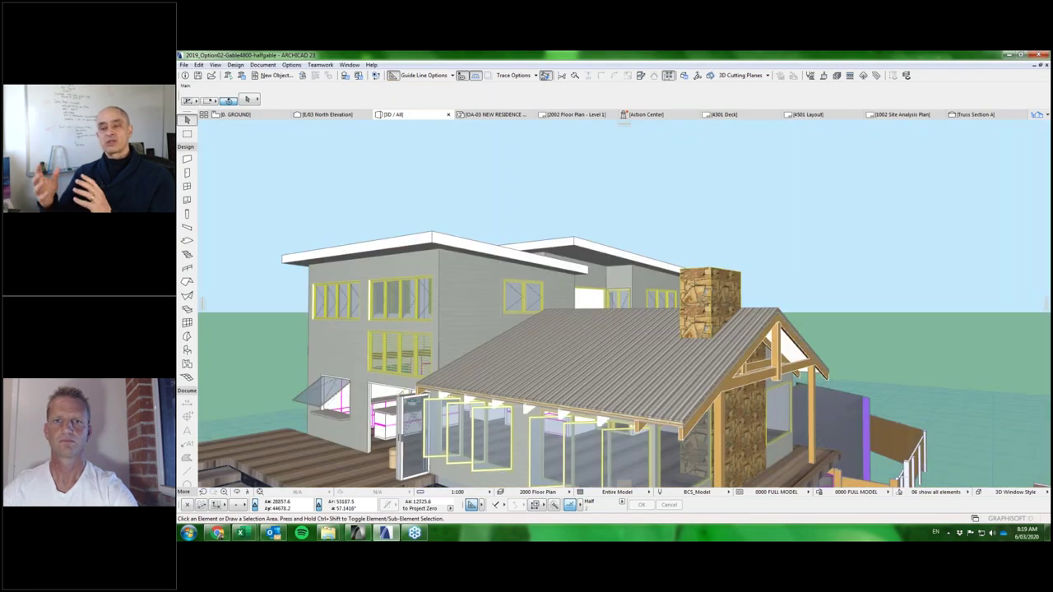
pyautogui.keyDown('shift'); pyautogui.moveTo(640, 348); pyautogui.dragTo(762, 341, button='middle'); pyautogui.keyUp('shift')
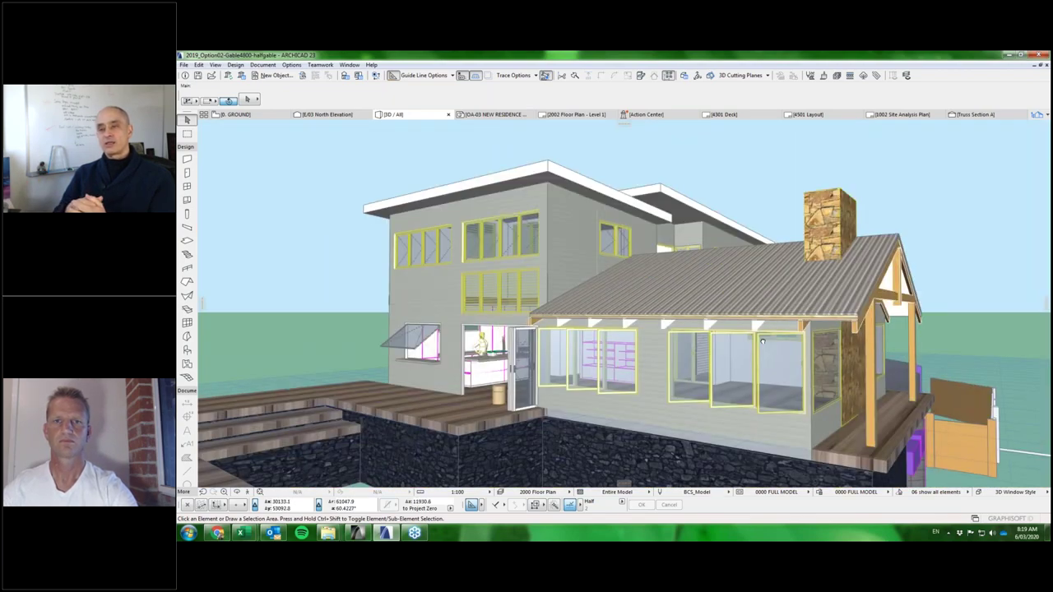
pyautogui.scroll(3, 761, 340)
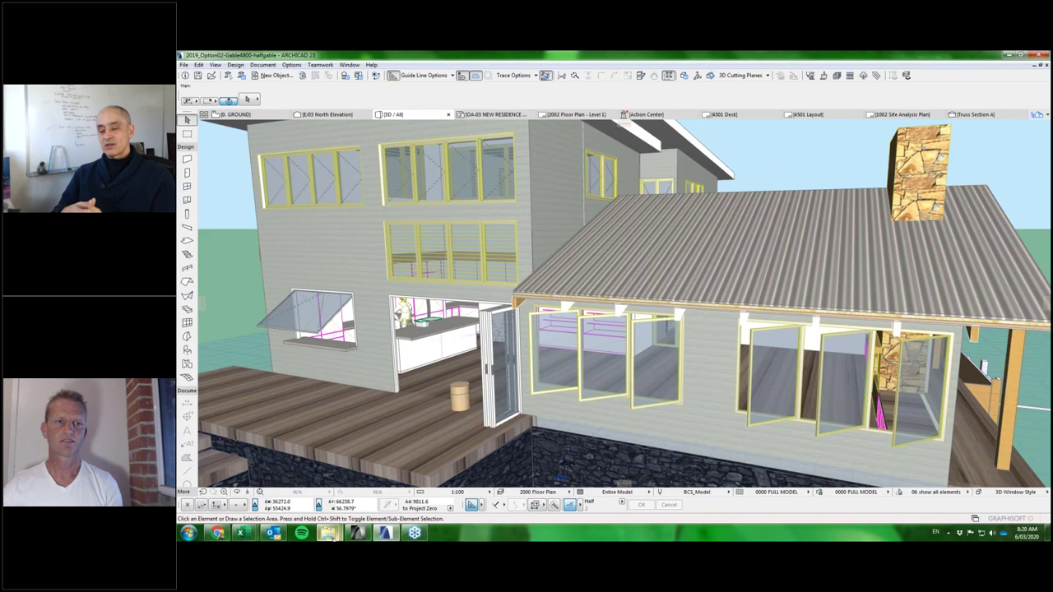
pyautogui.moveTo(330, 535)
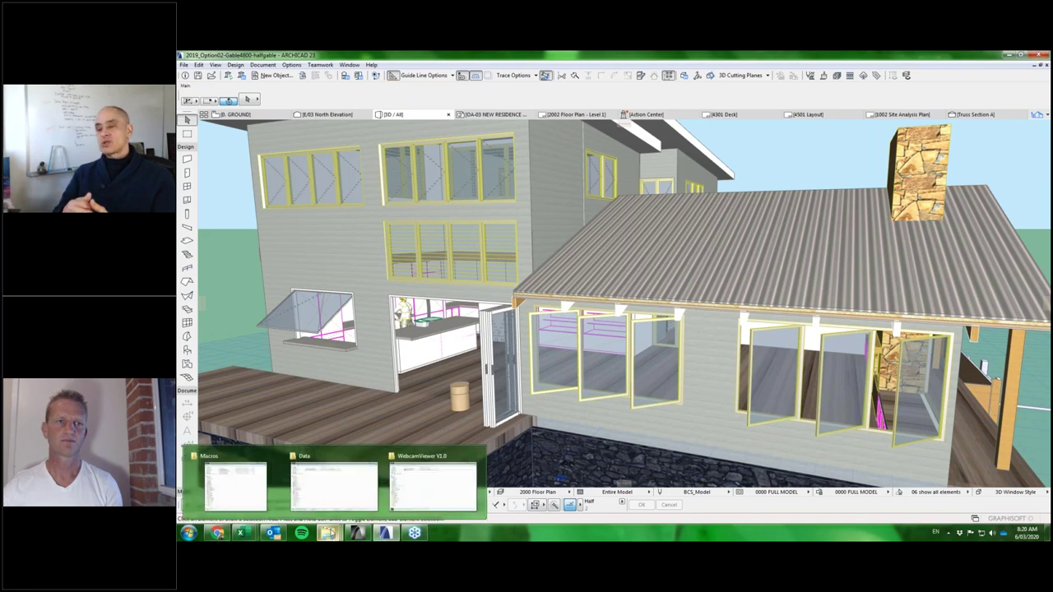
# Navigate Explorer from the Macros folder up to Infinite Openings and into ComponentCatalogs.
pyautogui.click(327, 496)
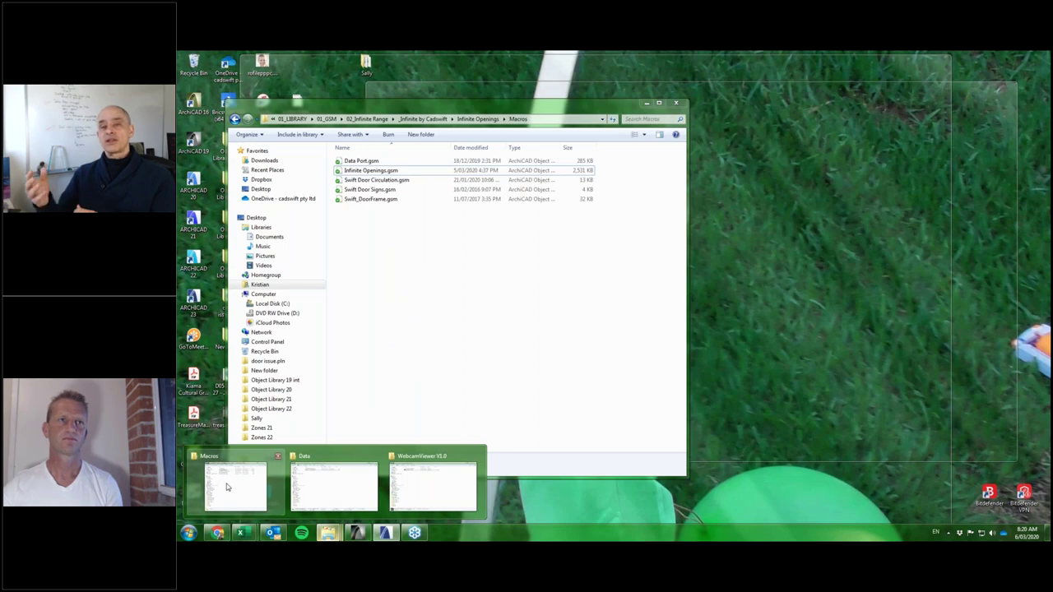
pyautogui.click(226, 484)
pyautogui.hotkey('alt', 'Up')
pyautogui.doubleClick(378, 161)
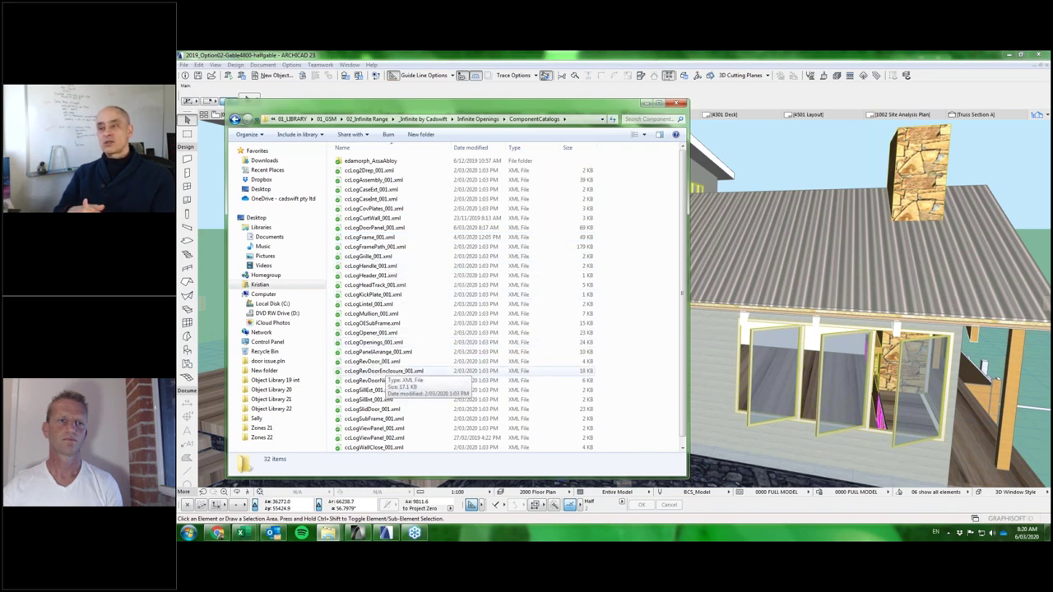
# Inspect ccLogRevDoorEnclosure_001.xml and ccLogDoorPanel_001.xml, then bring ArchiCAD's 3D view forward.
pyautogui.click(387, 371)
pyautogui.scroll(-1, 394, 397)
pyautogui.scroll(1, 393, 397)
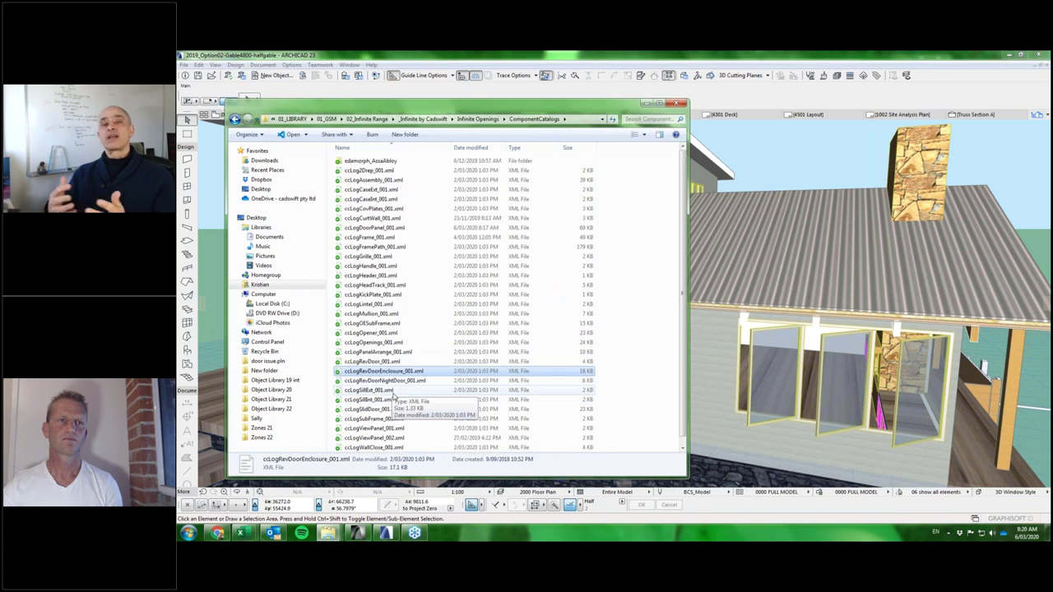
pyautogui.click(384, 229)
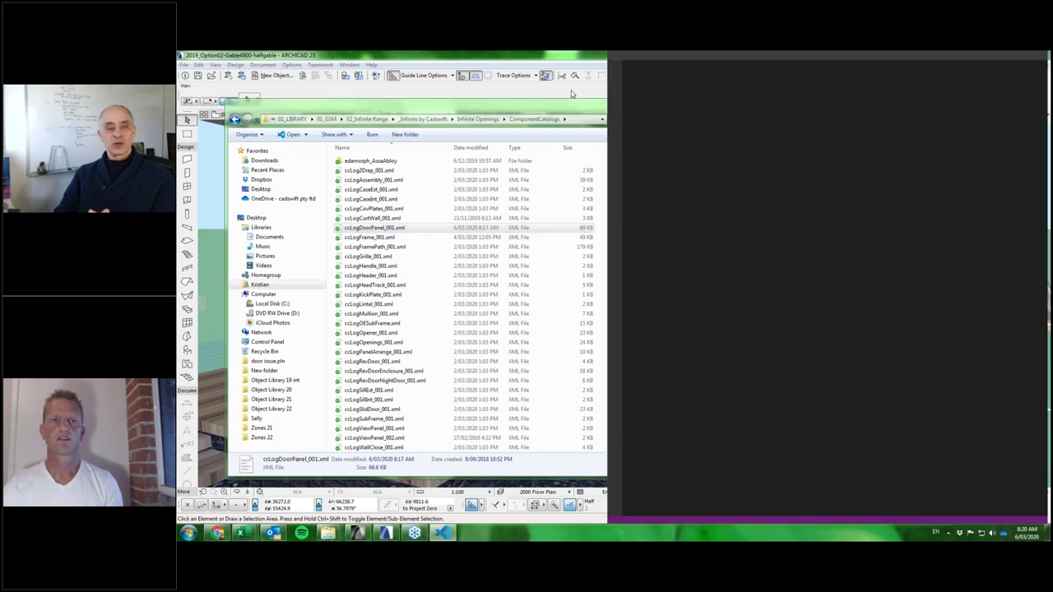
pyautogui.click(571, 90)
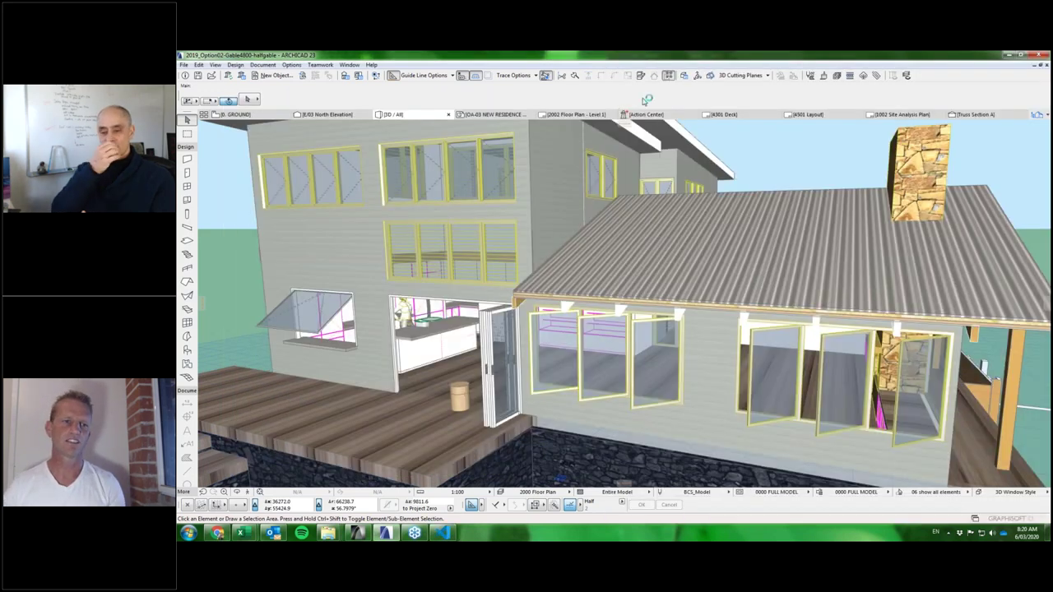
# Show Chrome's Cottee Parker Queen's Wharf Brisbane page, shifting the browser window slightly left.
pyautogui.click(218, 534)
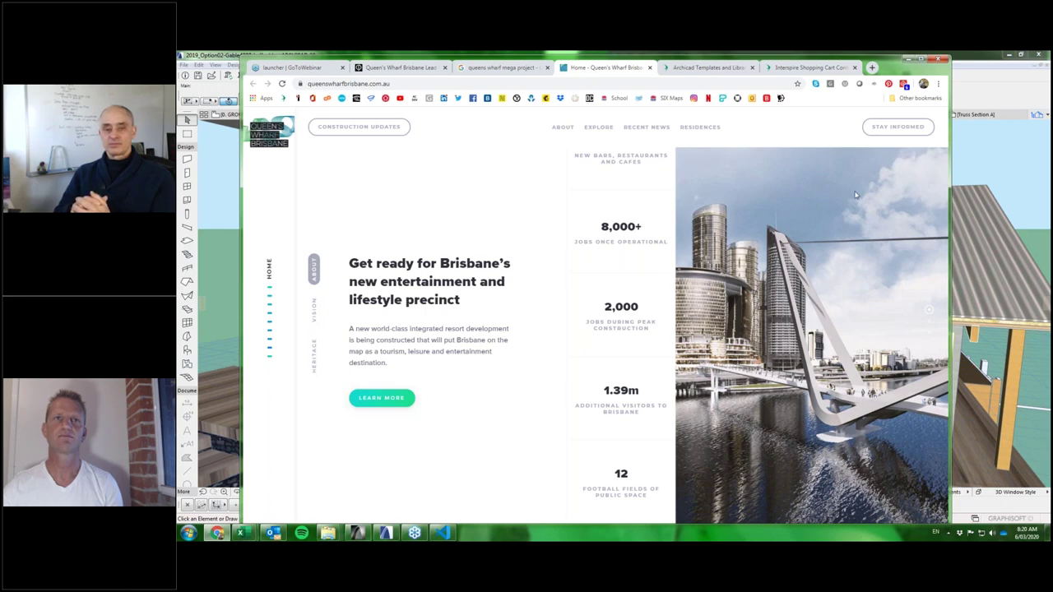
pyautogui.click(405, 68)
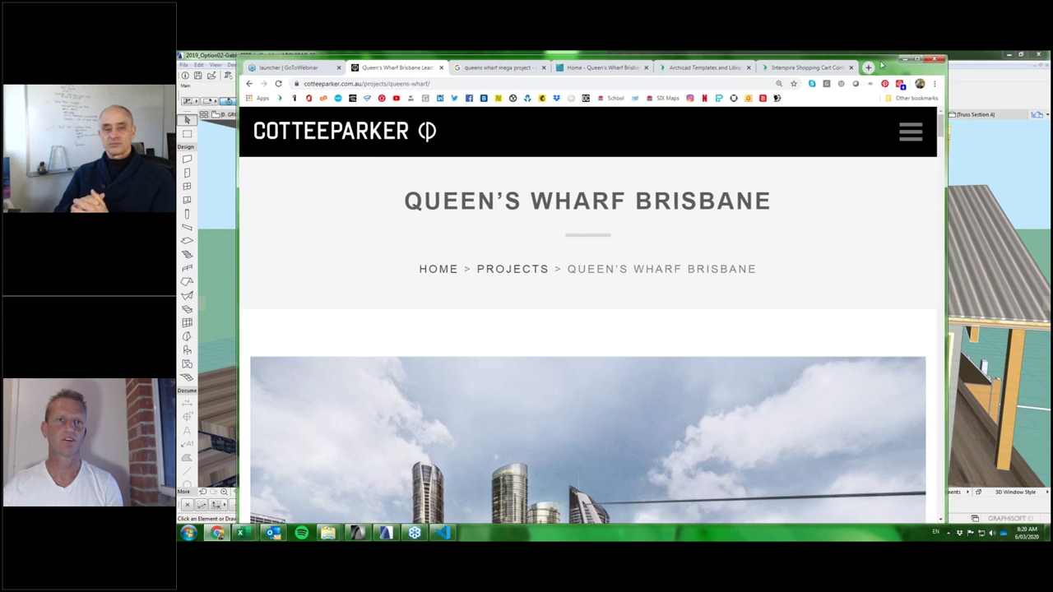
pyautogui.moveTo(888, 66); pyautogui.dragTo(844, 62)
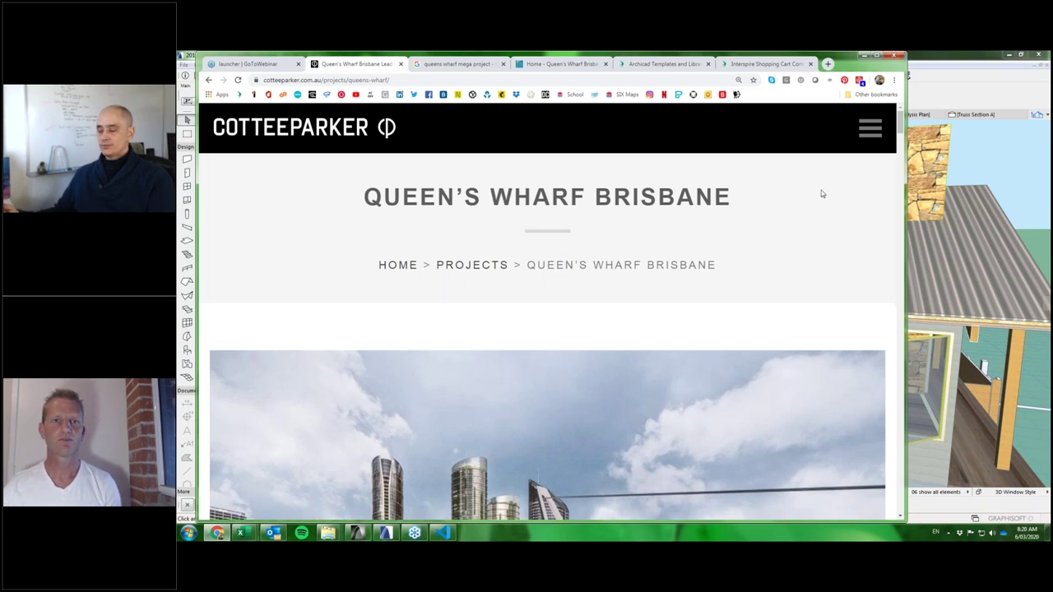
# Scroll the Cottee Parker page until the Queen's Wharf towers and bridge rendering fills the window.
pyautogui.scroll(-2, 811, 195)
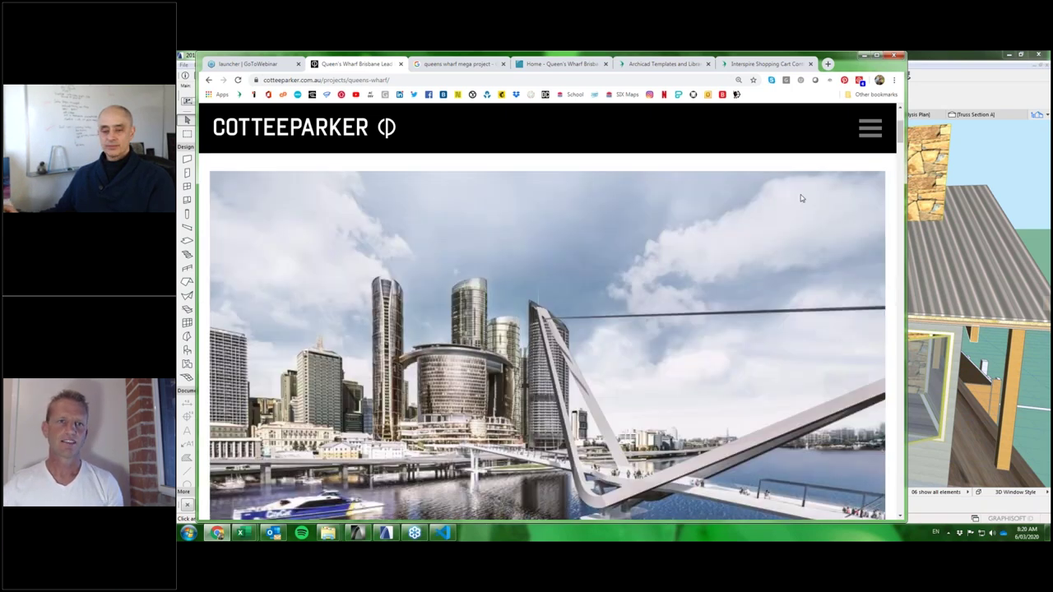
pyautogui.scroll(-2, 802, 198)
pyautogui.scroll(1, 724, 222)
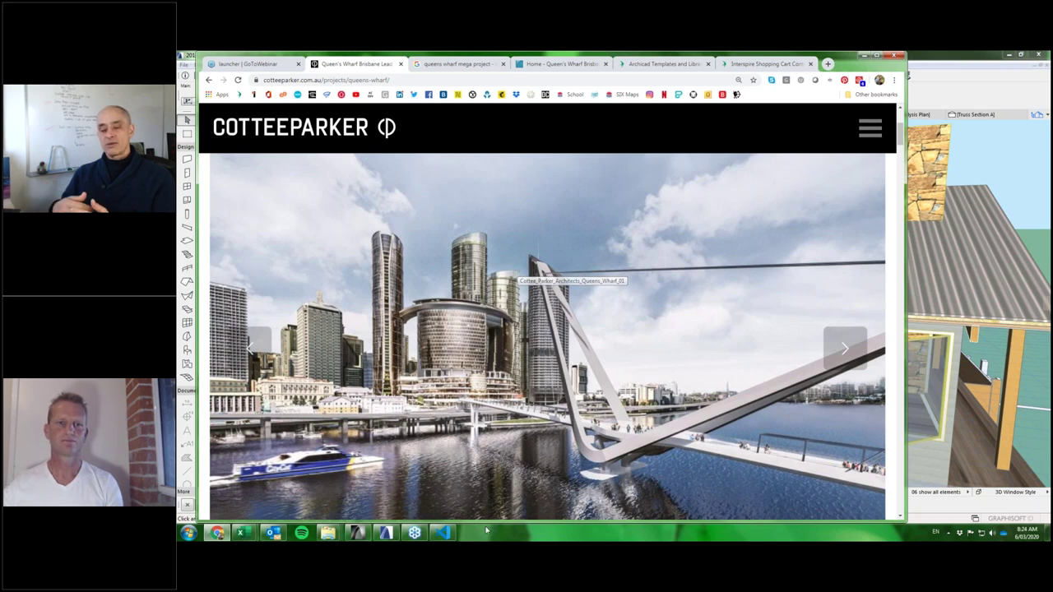
pyautogui.moveTo(447, 535)
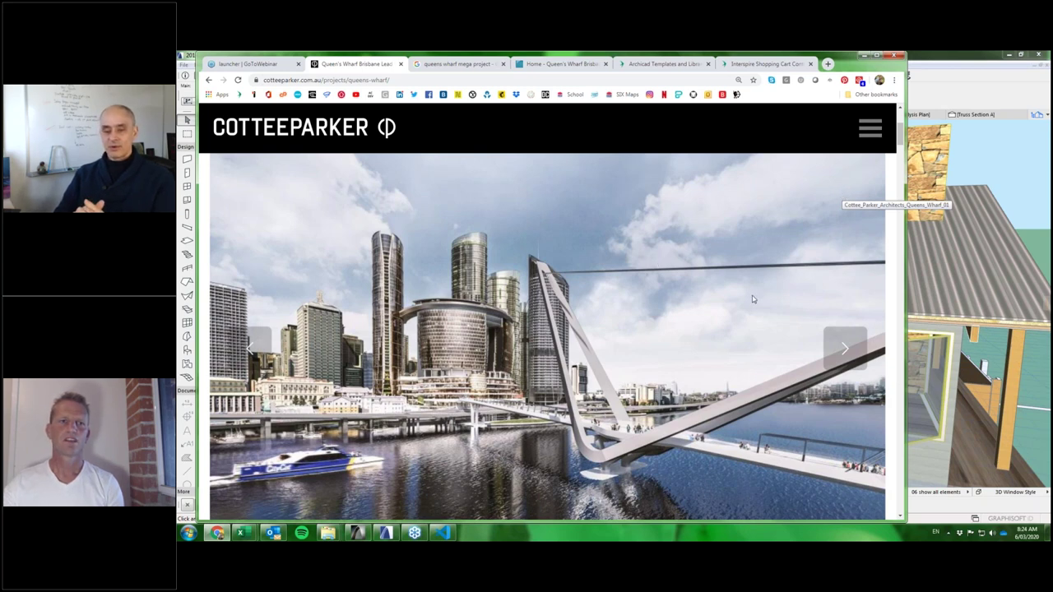
pyautogui.scroll(-1, 752, 299)
pyautogui.scroll(-5, 752, 300)
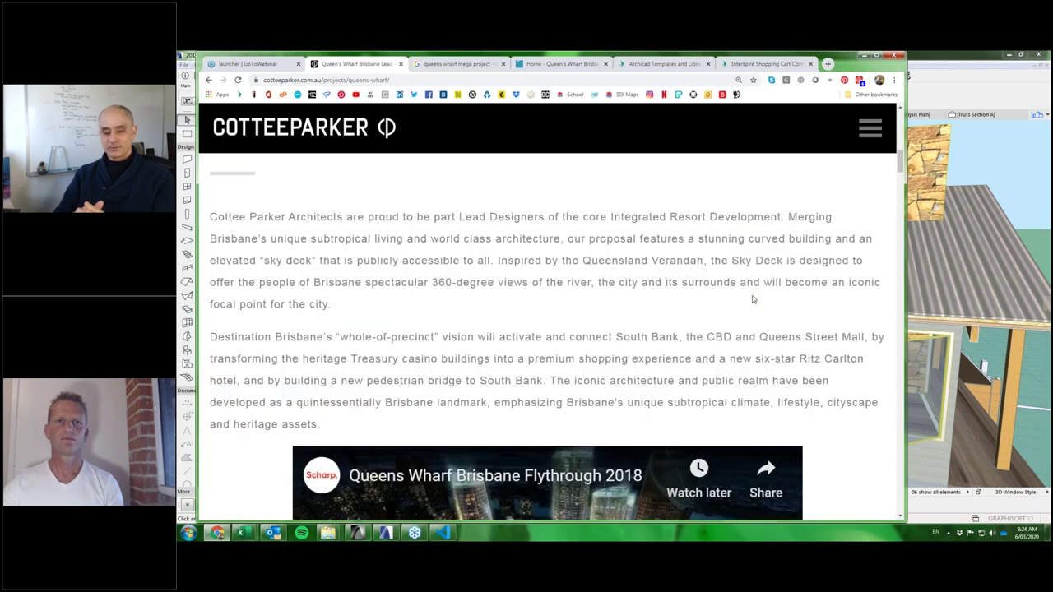
pyautogui.scroll(-3, 752, 299)
pyautogui.scroll(-3, 717, 374)
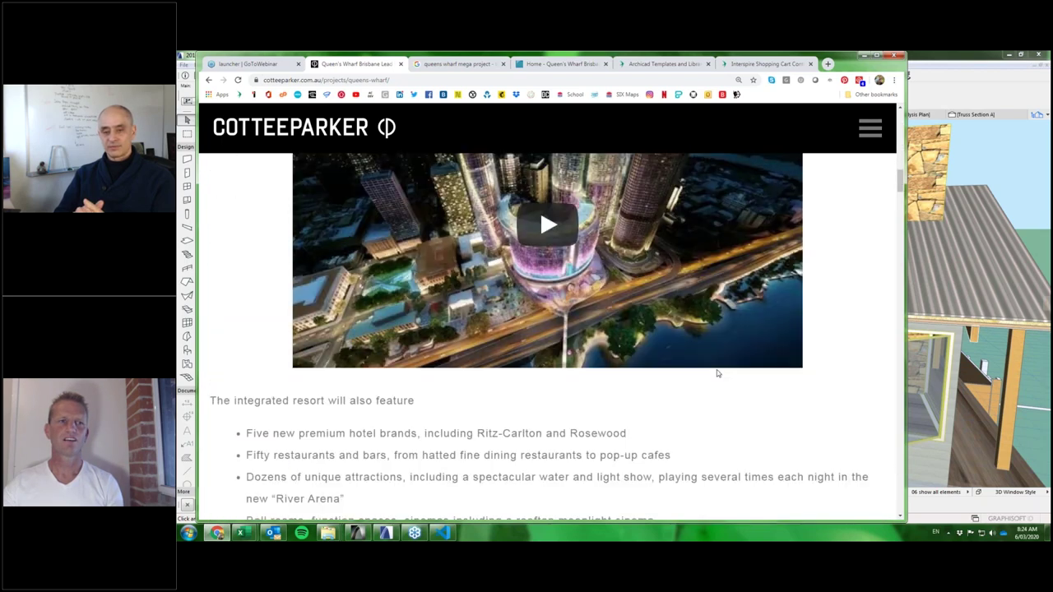
pyautogui.scroll(-9, 717, 373)
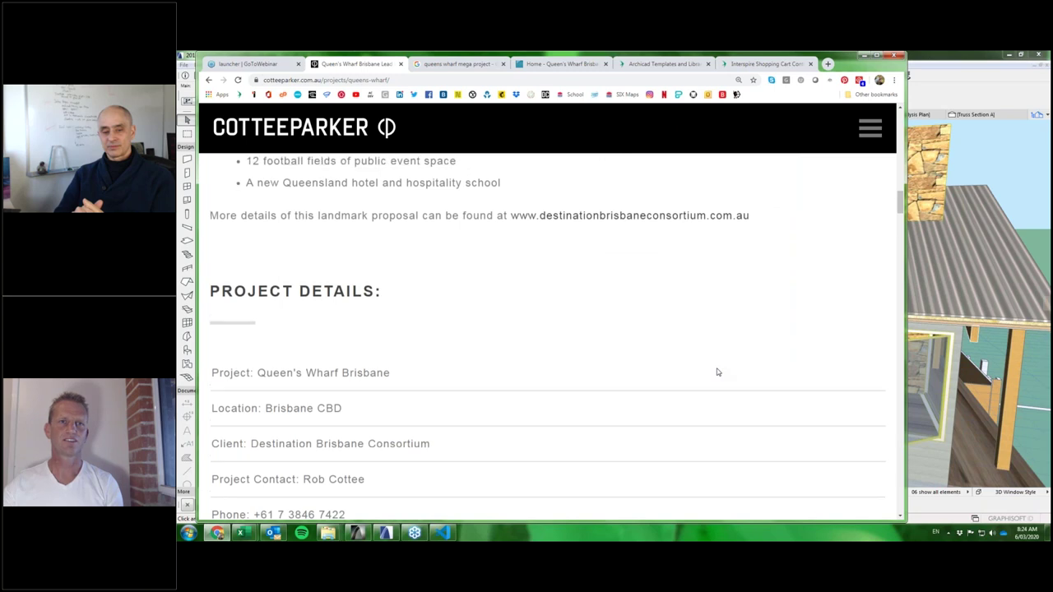
pyautogui.scroll(8, 717, 373)
pyautogui.scroll(3, 717, 373)
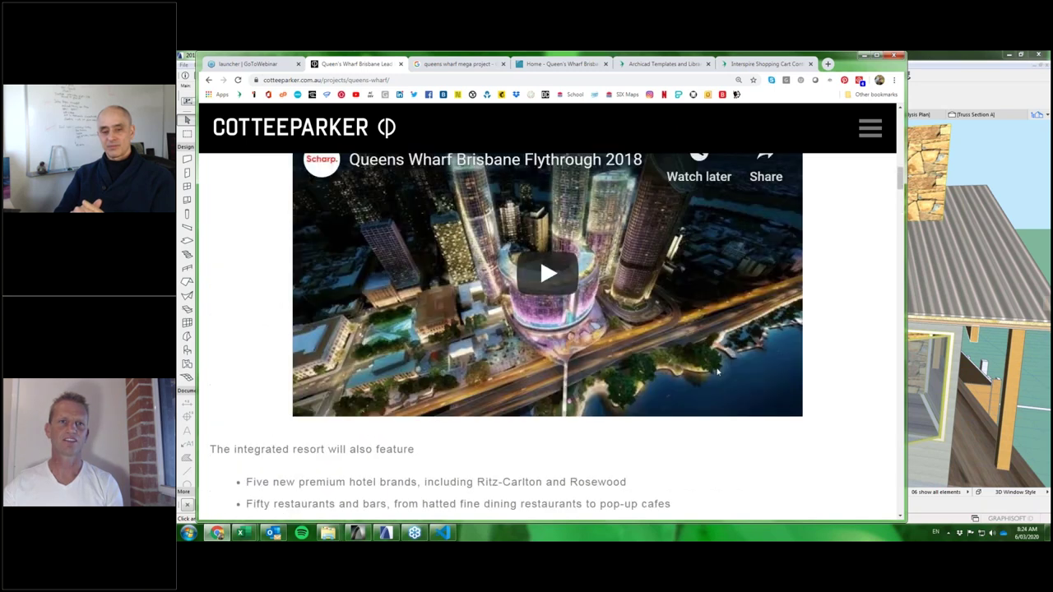
pyautogui.scroll(1, 717, 372)
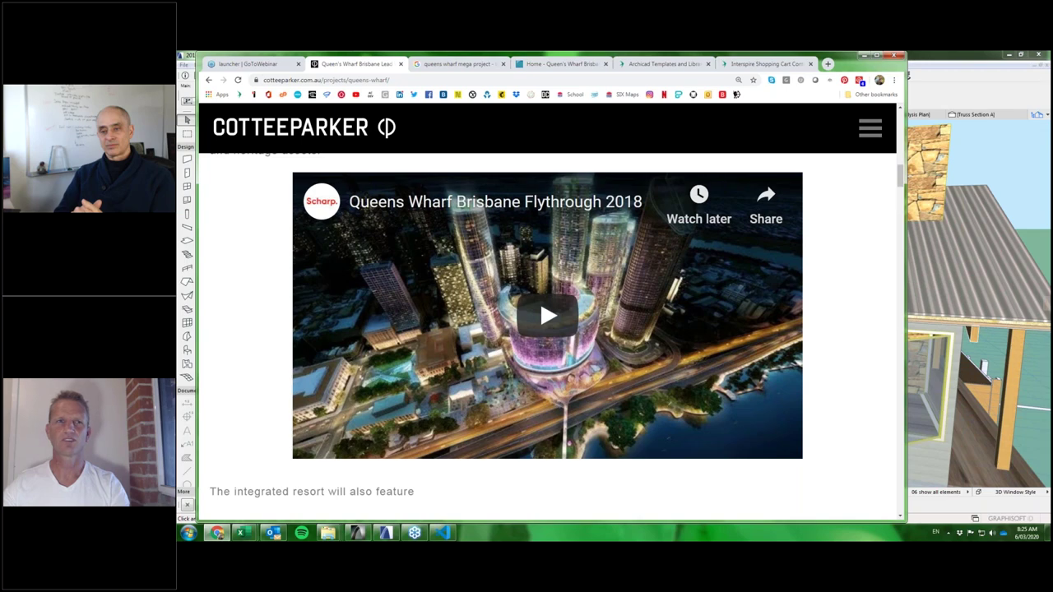
pyautogui.scroll(2, 813, 206)
pyautogui.scroll(5, 814, 206)
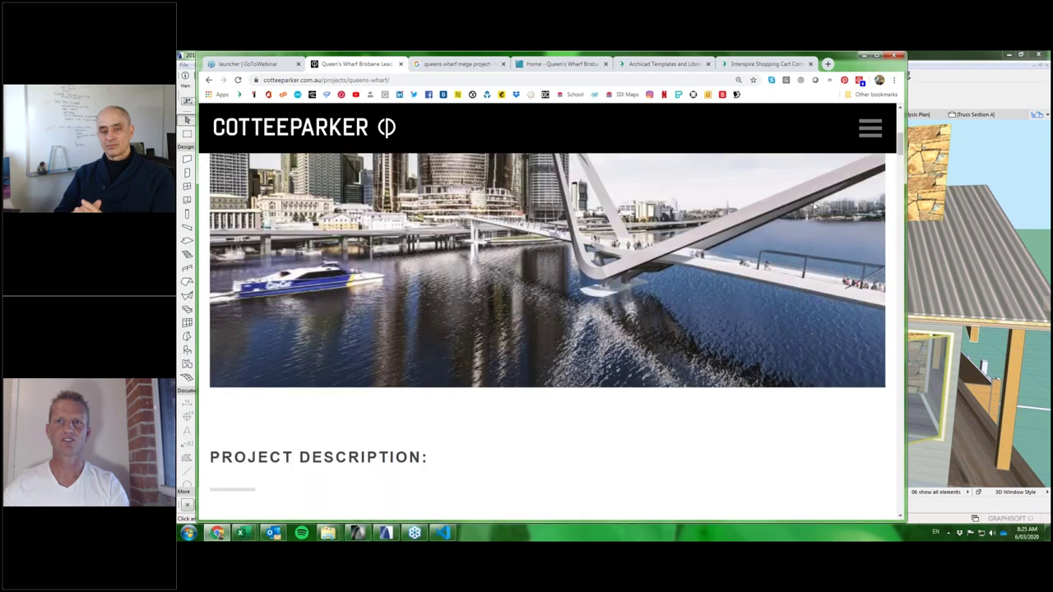
pyautogui.scroll(2, 814, 206)
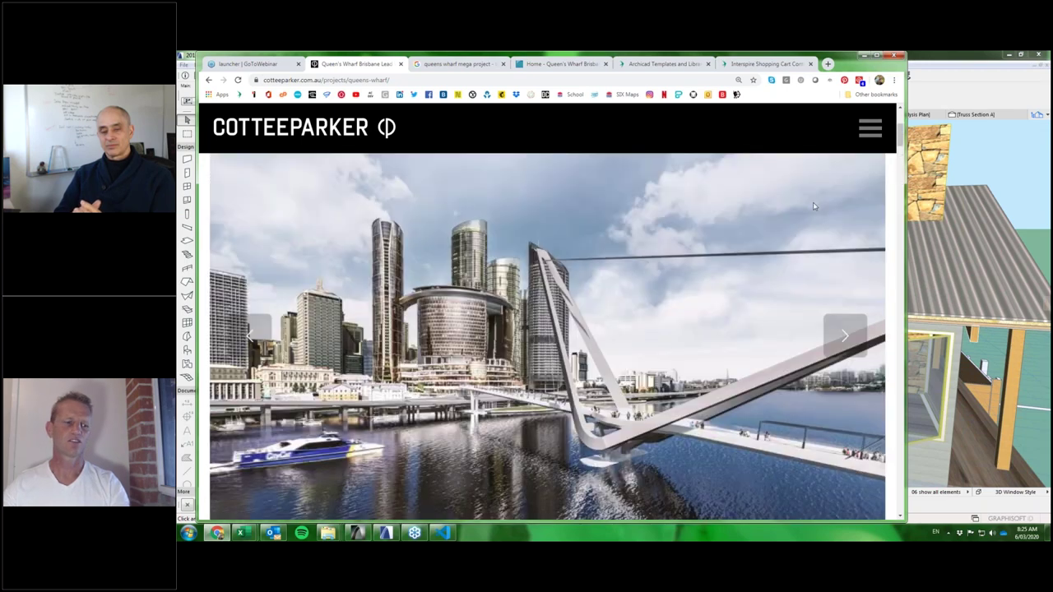
pyautogui.scroll(1, 813, 207)
pyautogui.scroll(-1, 813, 206)
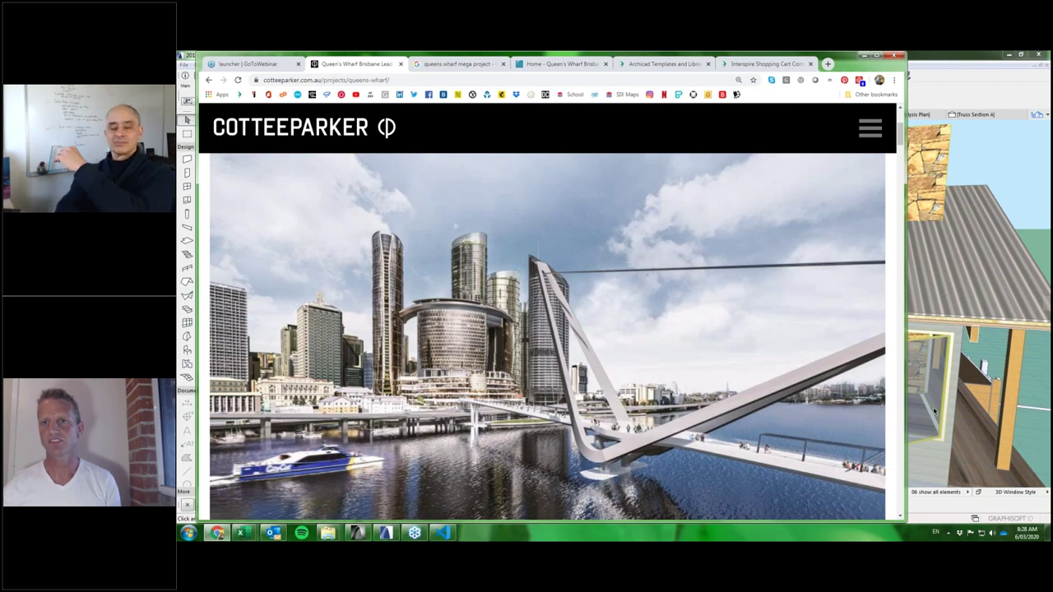
# Return to ARCHICAD's 3D house and select the bifold window unit beneath the verandah roof.
pyautogui.click(935, 411)
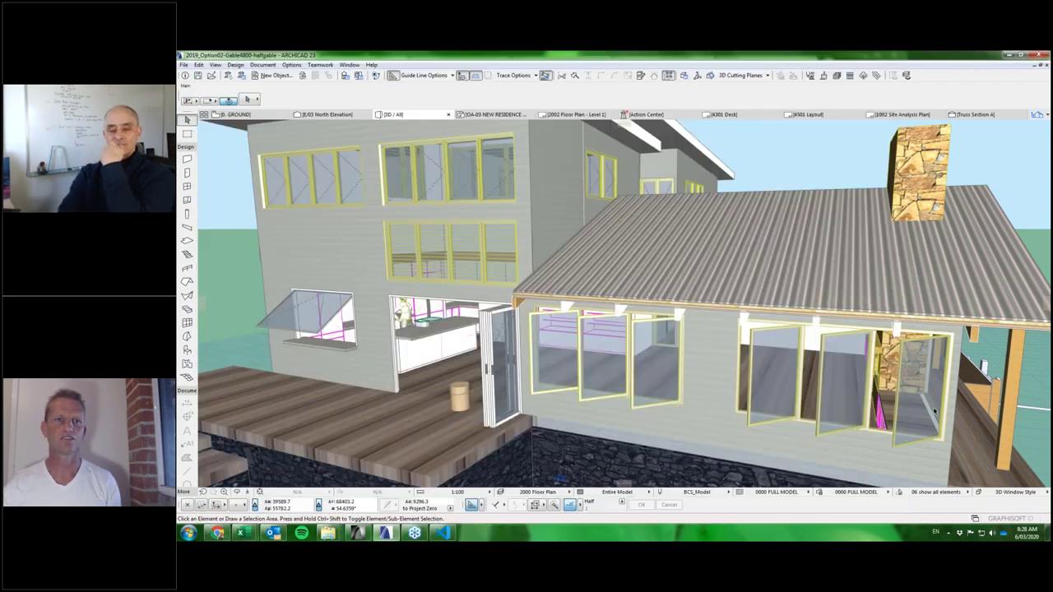
pyautogui.scroll(2, 426, 344)
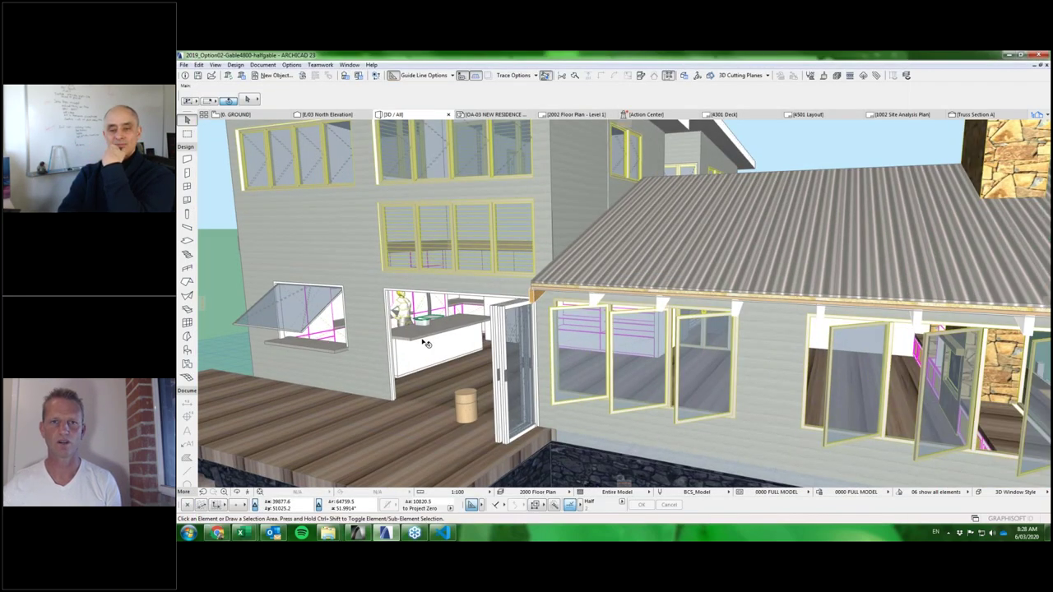
pyautogui.scroll(-2, 426, 344)
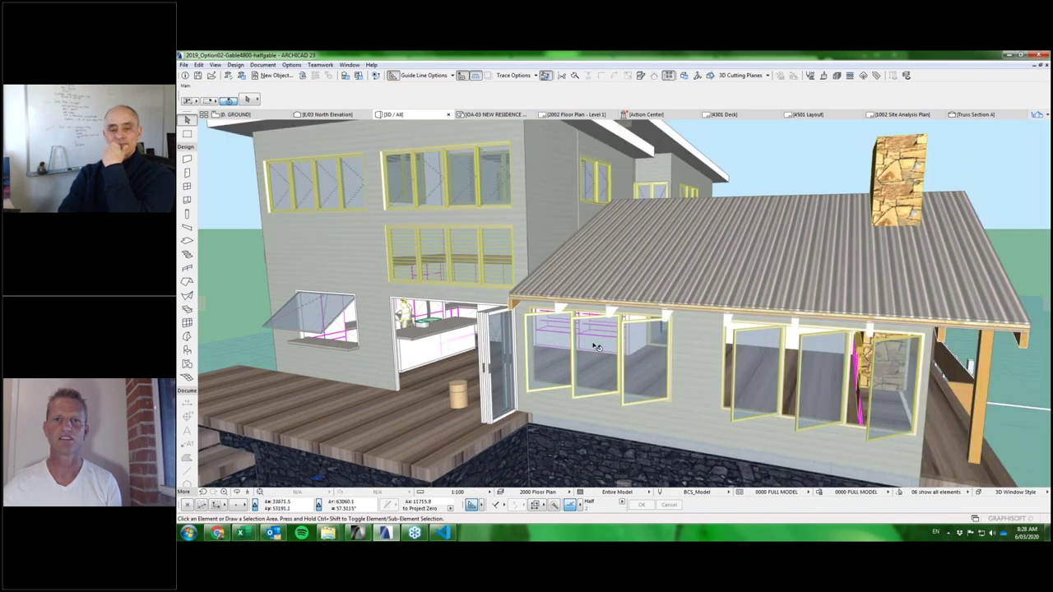
pyautogui.click(583, 359)
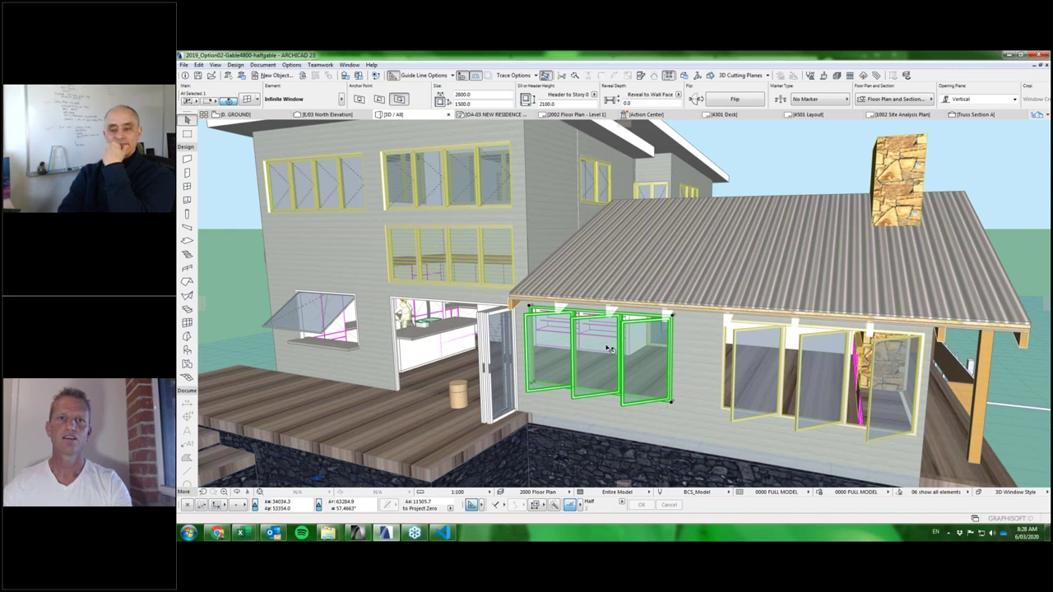
# Open the bifold window's settings and expand its Casement into an assembly of catalogue components.
pyautogui.doubleClick(629, 328)
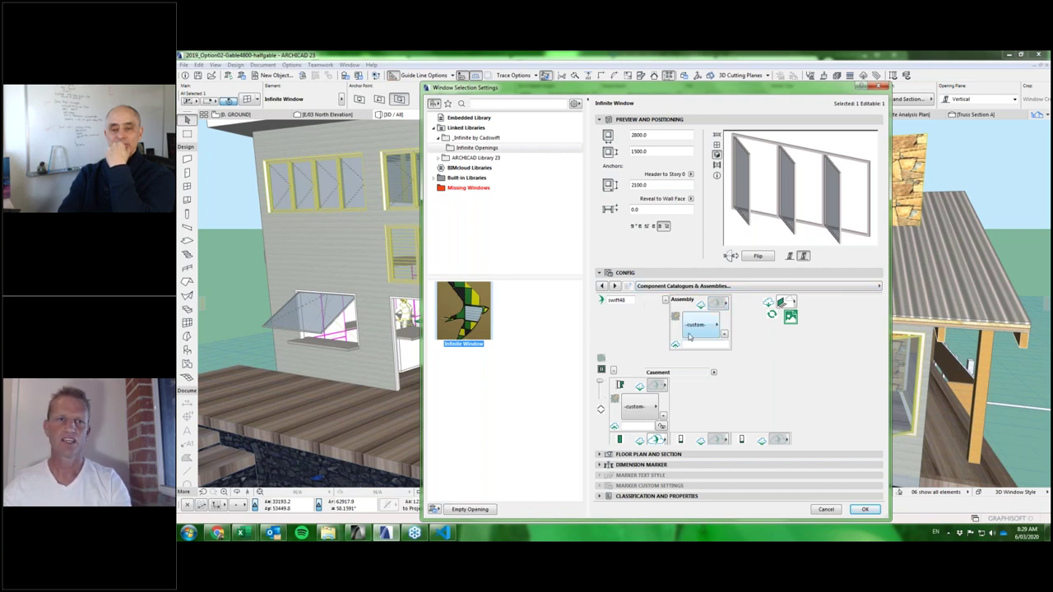
pyautogui.click(717, 302)
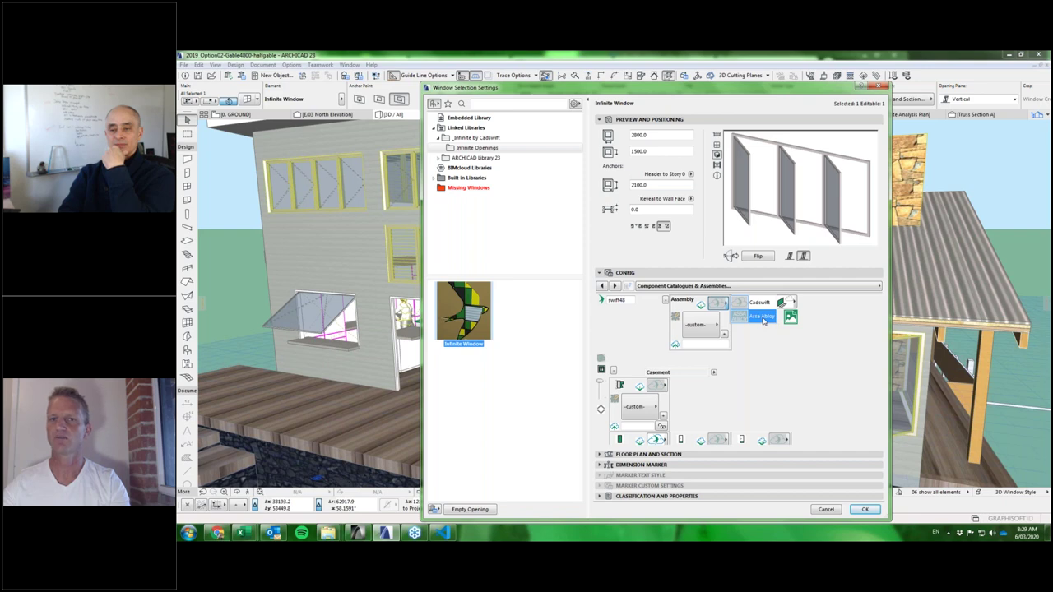
pyautogui.click(601, 359)
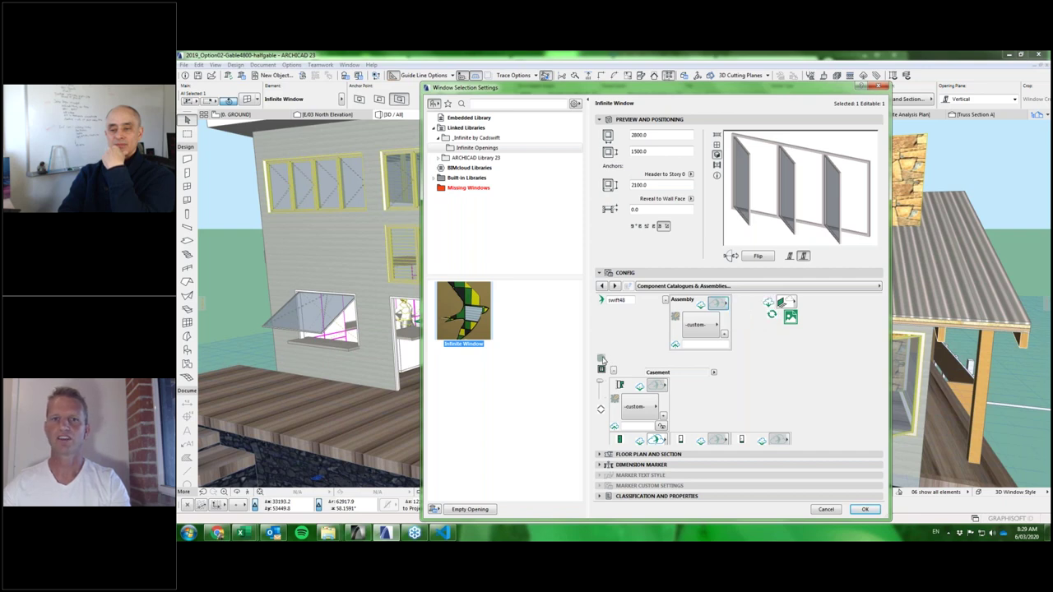
pyautogui.click(661, 362)
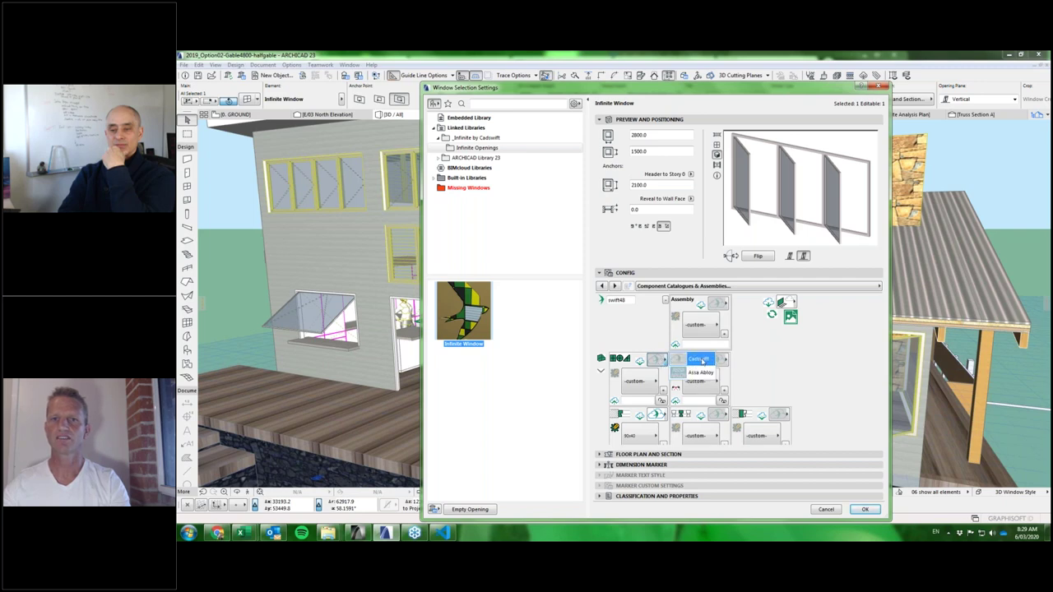
pyautogui.click(738, 361)
pyautogui.click(722, 360)
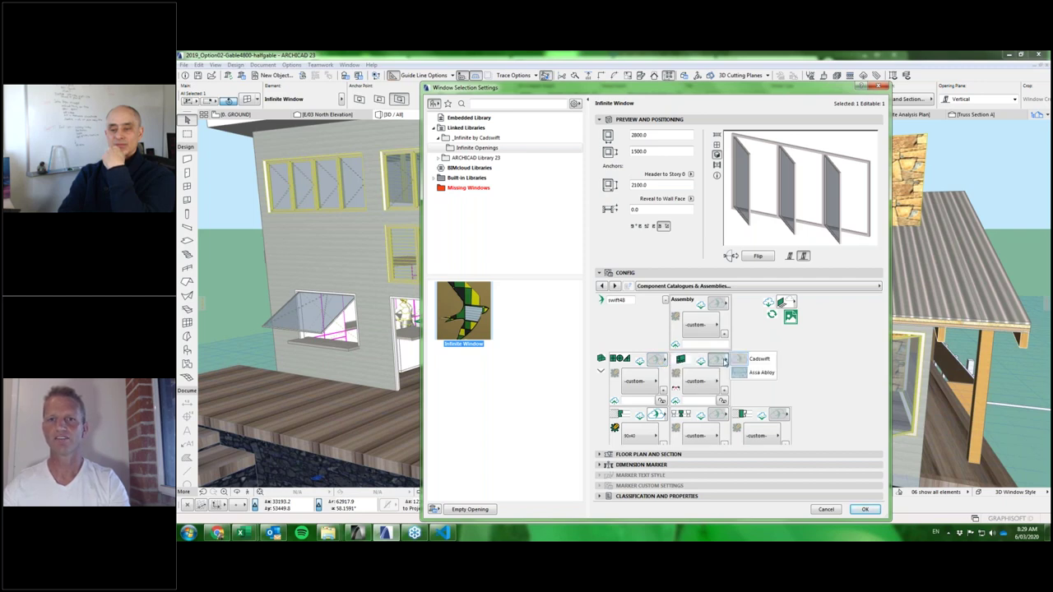
pyautogui.click(724, 361)
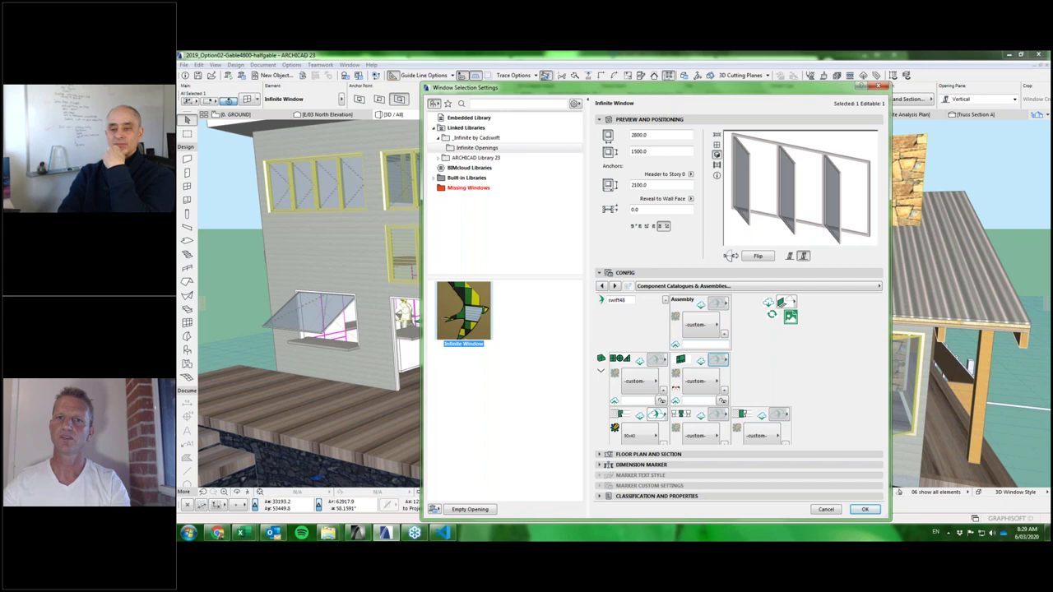
pyautogui.click(722, 304)
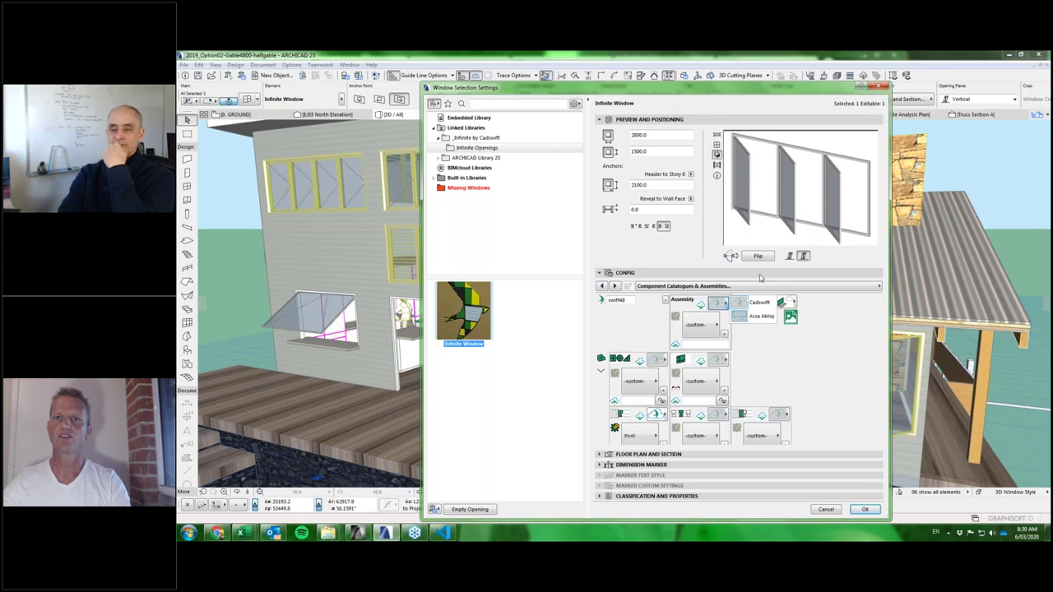
# Choose the Assa Abloy catalogue and set the window assembly to RD3-2100 from the thumbnail grid.
pyautogui.click(761, 318)
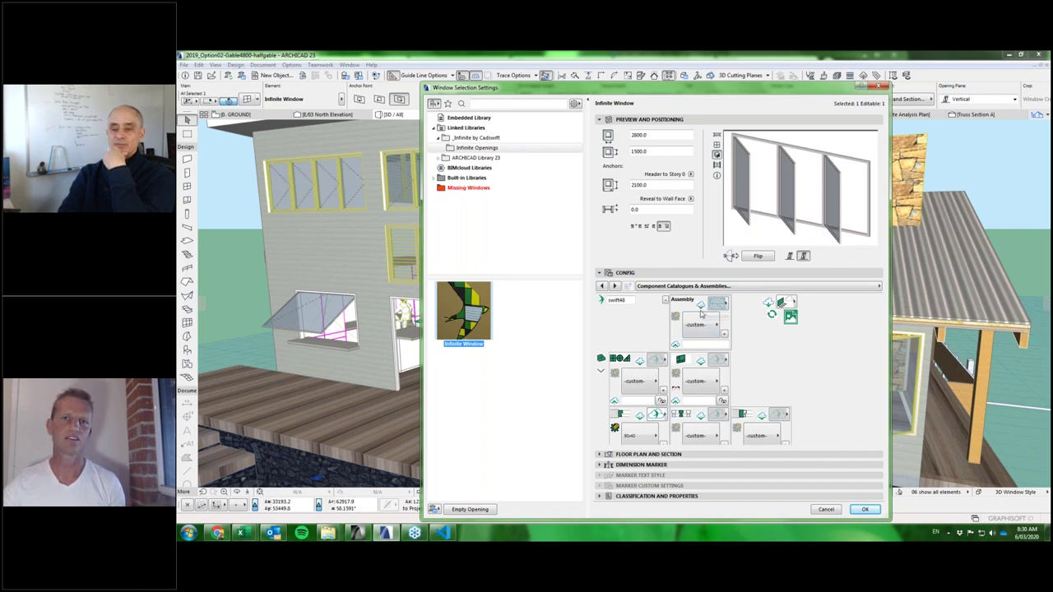
pyautogui.click(702, 326)
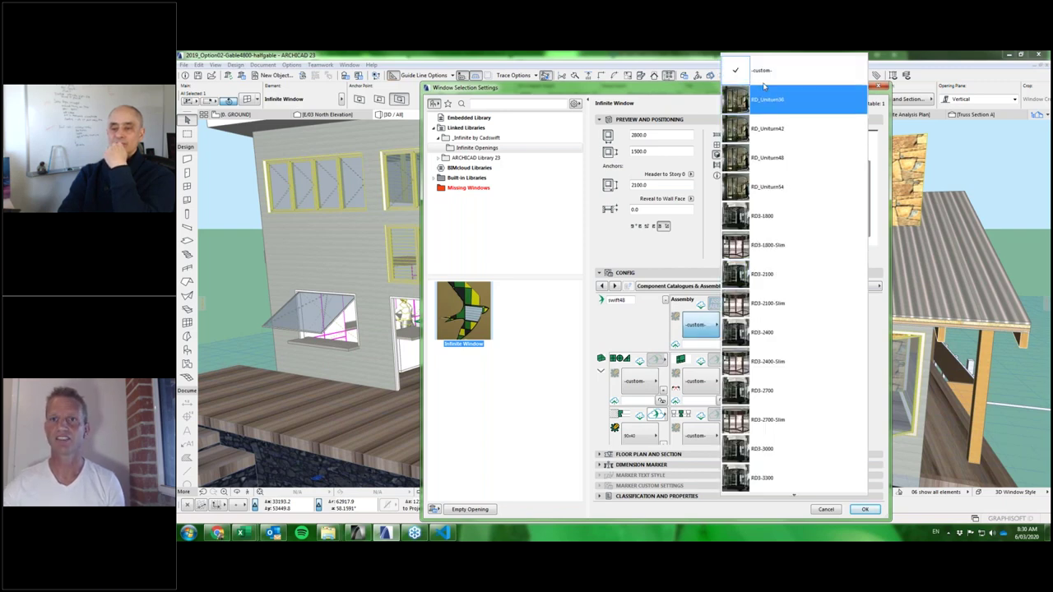
pyautogui.scroll(-3, 783, 423)
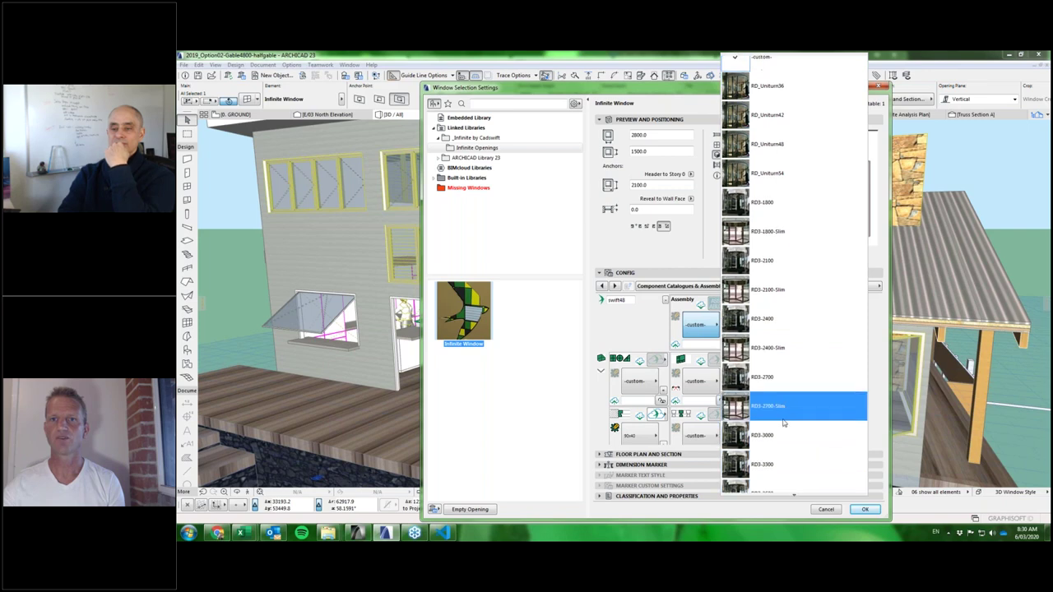
pyautogui.scroll(-7, 783, 423)
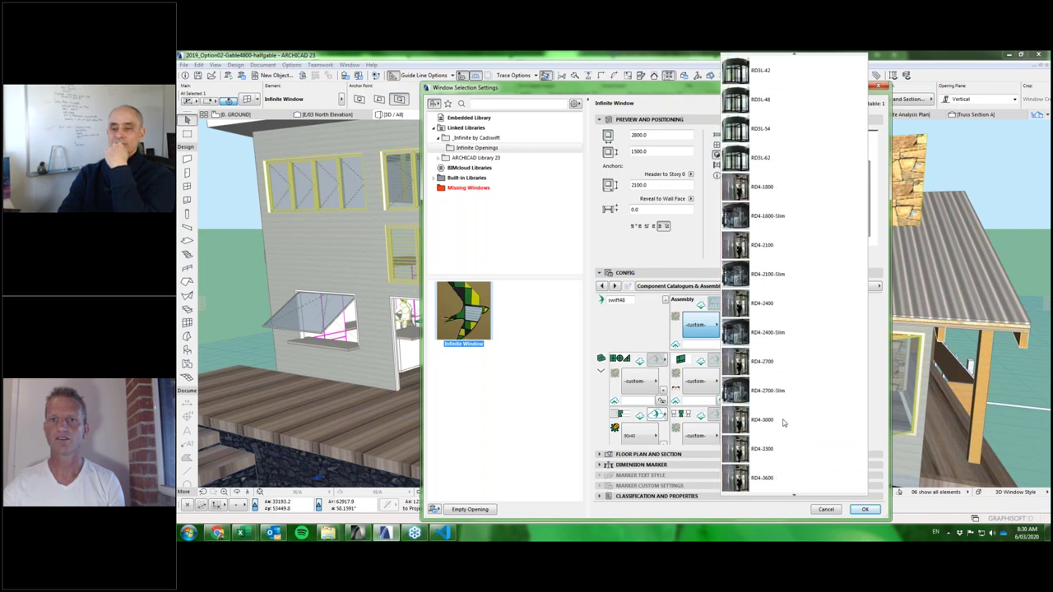
pyautogui.scroll(-1, 784, 423)
pyautogui.click(695, 324)
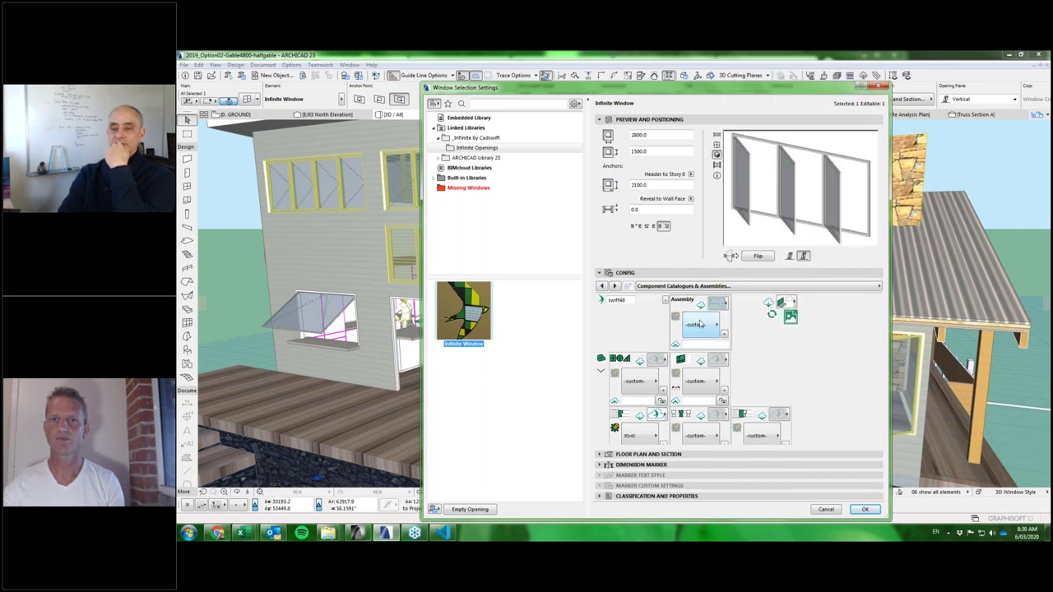
pyautogui.click(725, 334)
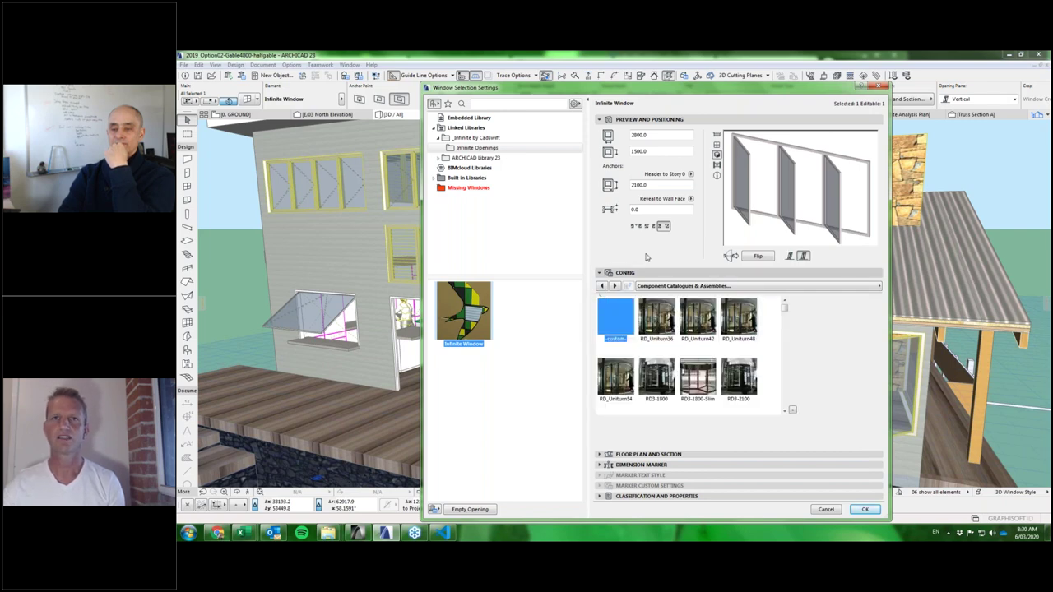
pyautogui.click(785, 411)
pyautogui.scroll(-3, 785, 411)
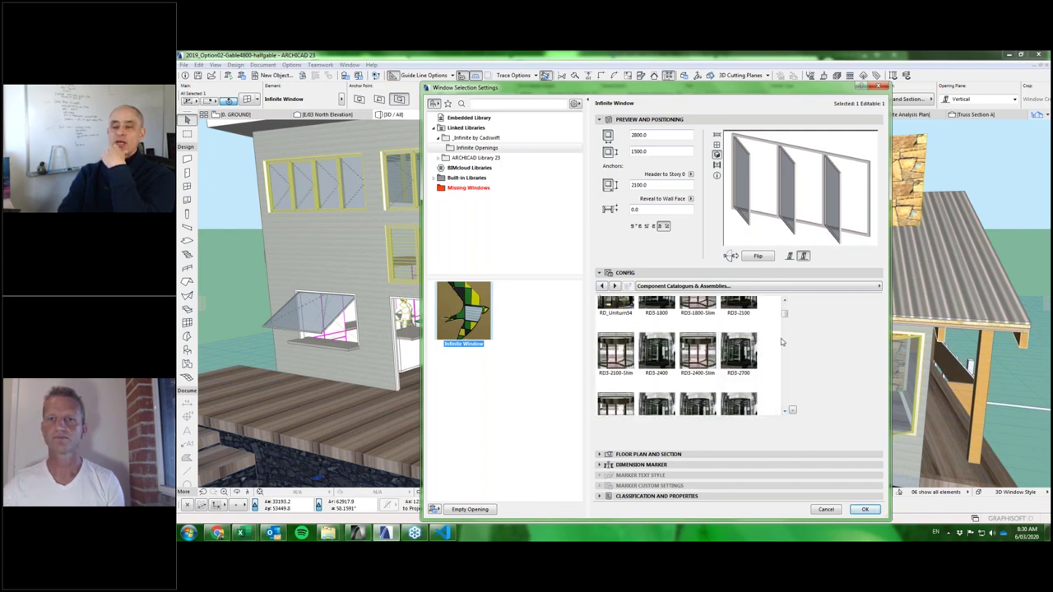
pyautogui.scroll(3, 785, 315)
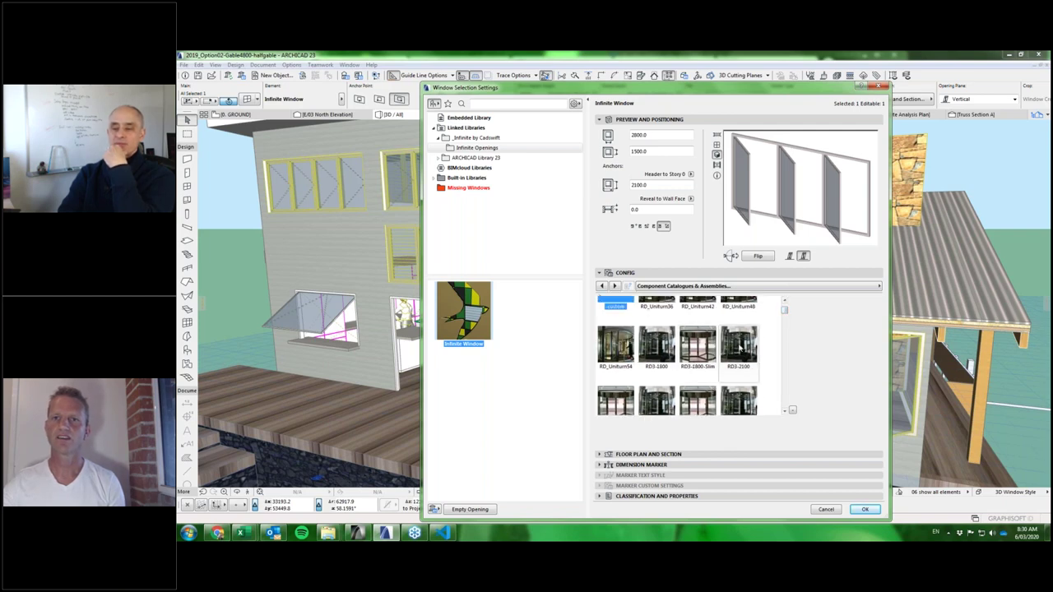
pyautogui.click(741, 346)
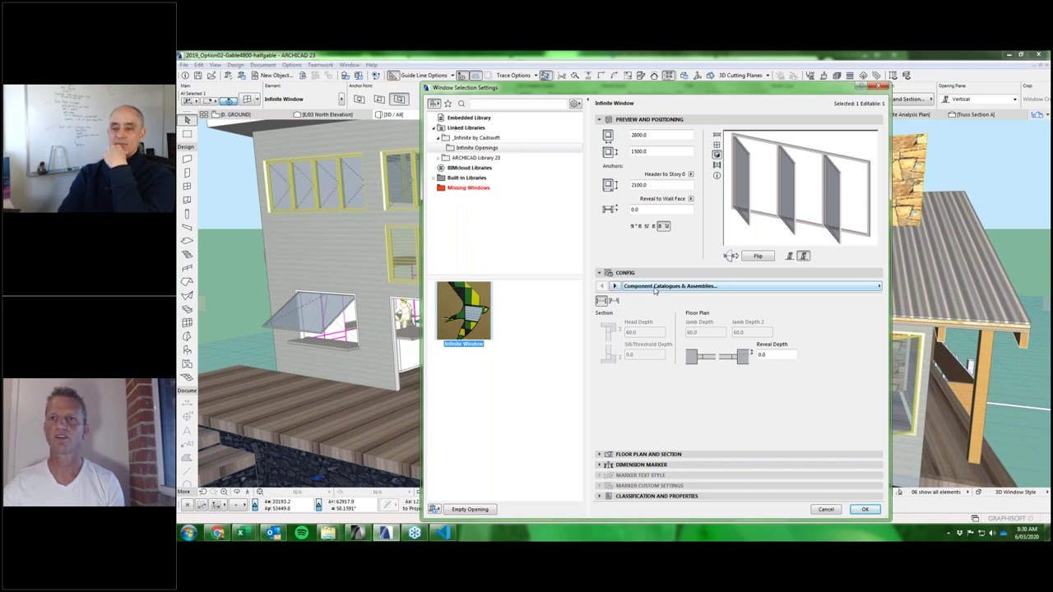
# Show All Parameters on the Config page, cancel the dialog, then reopen the Infinite Window settings.
pyautogui.click(751, 290)
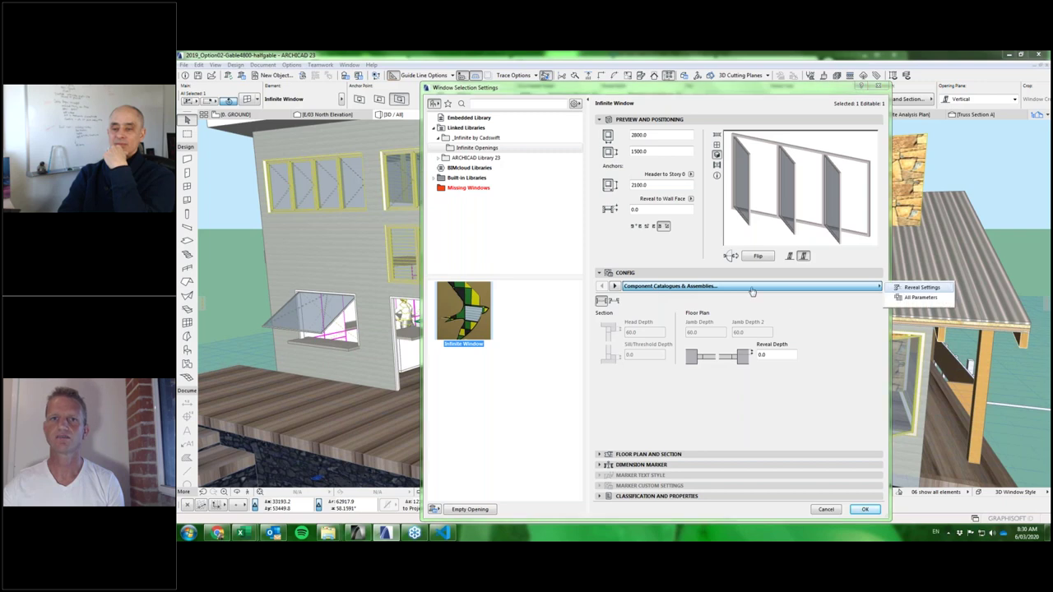
pyautogui.click(751, 290)
pyautogui.click(614, 286)
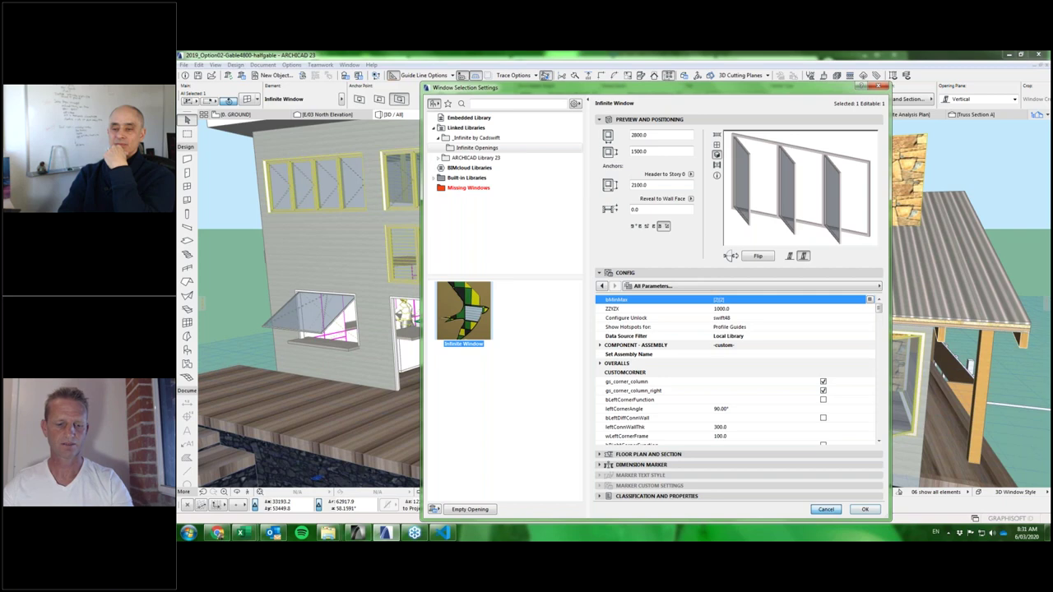
pyautogui.press('Return')
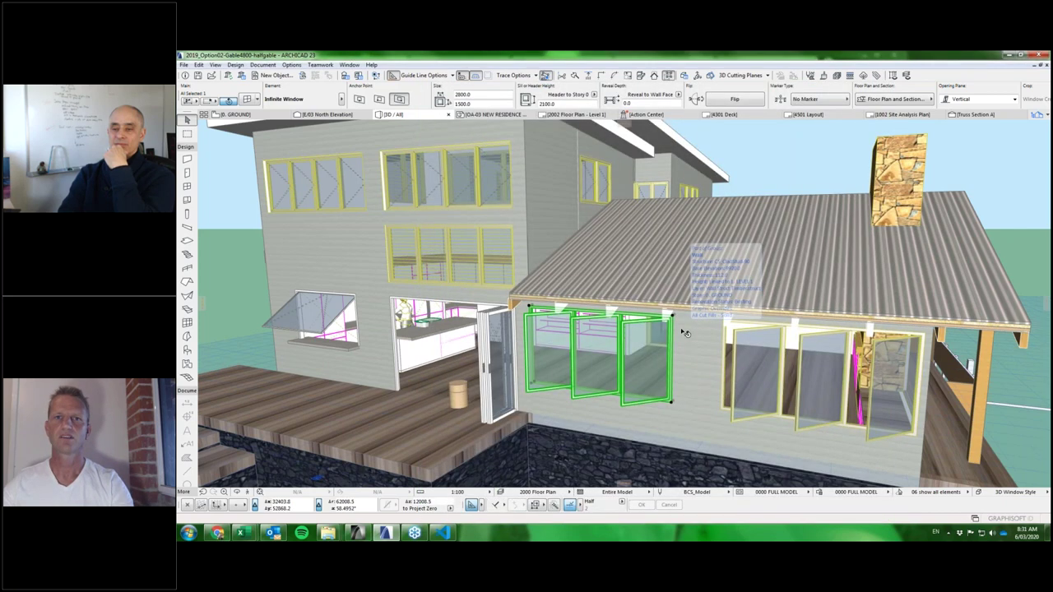
pyautogui.hotkey('ctrl', 't')
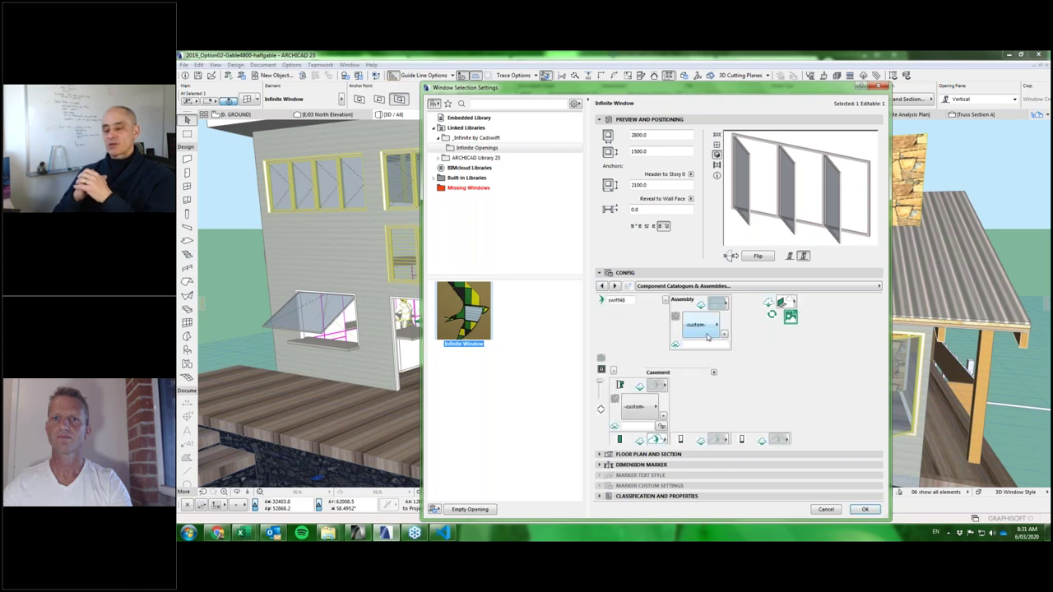
# Apply the RD3-2100 preset assembly to the Infinite Window and confirm.
pyautogui.click(698, 327)
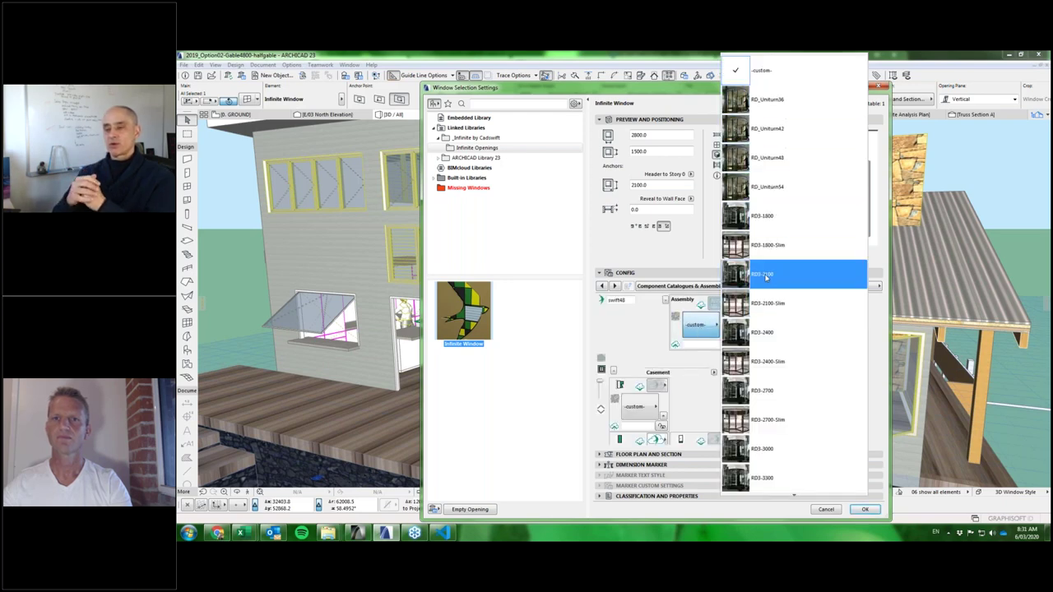
pyautogui.click(765, 278)
pyautogui.click(676, 286)
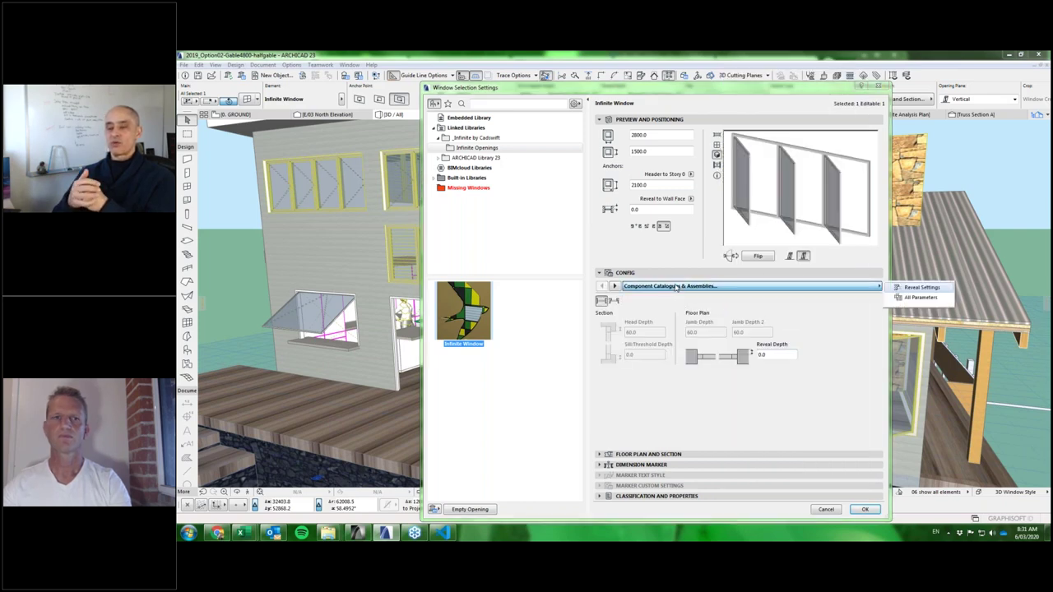
pyautogui.click(863, 510)
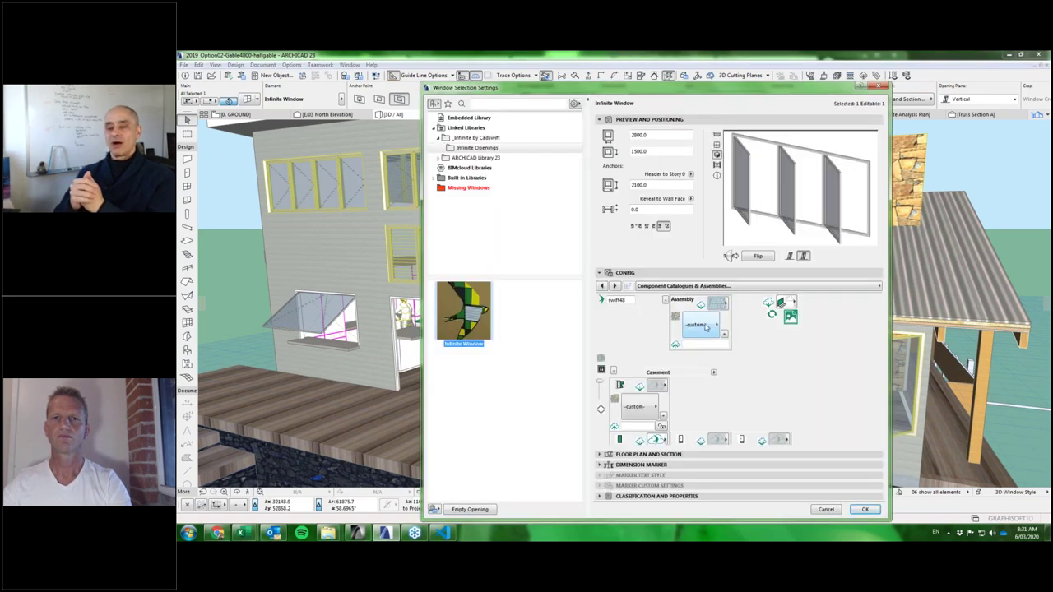
# Reopen the settings, pick RD3-2100 again, then cancel without changes.
pyautogui.click(705, 327)
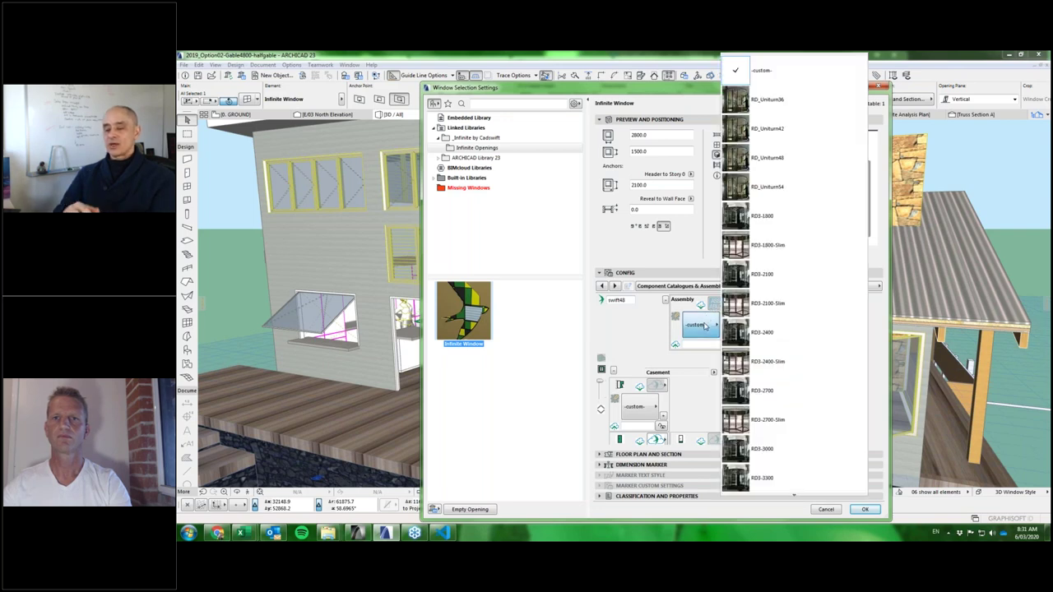
pyautogui.click(769, 274)
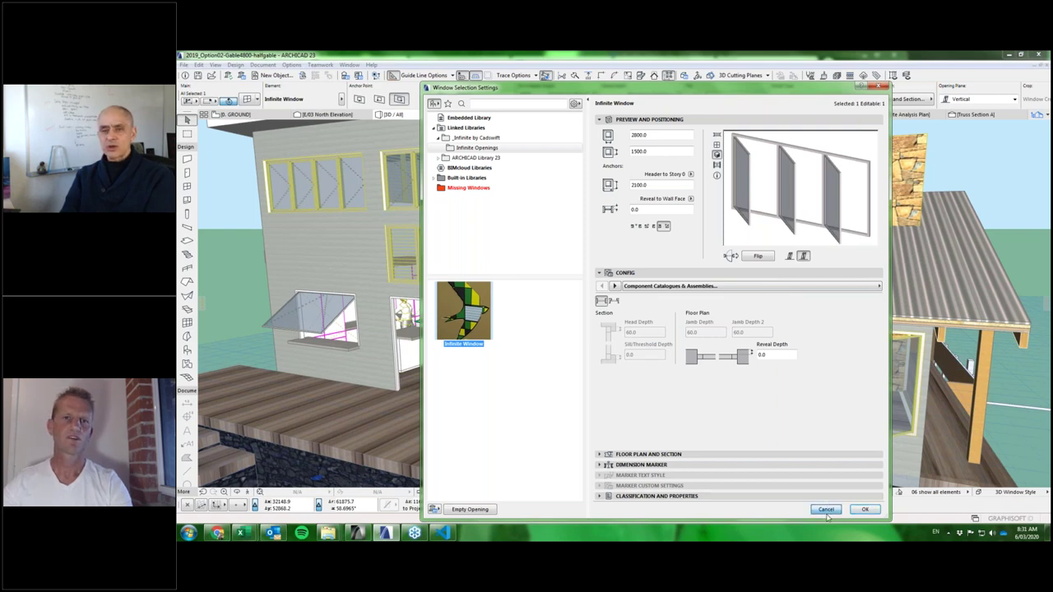
pyautogui.click(826, 511)
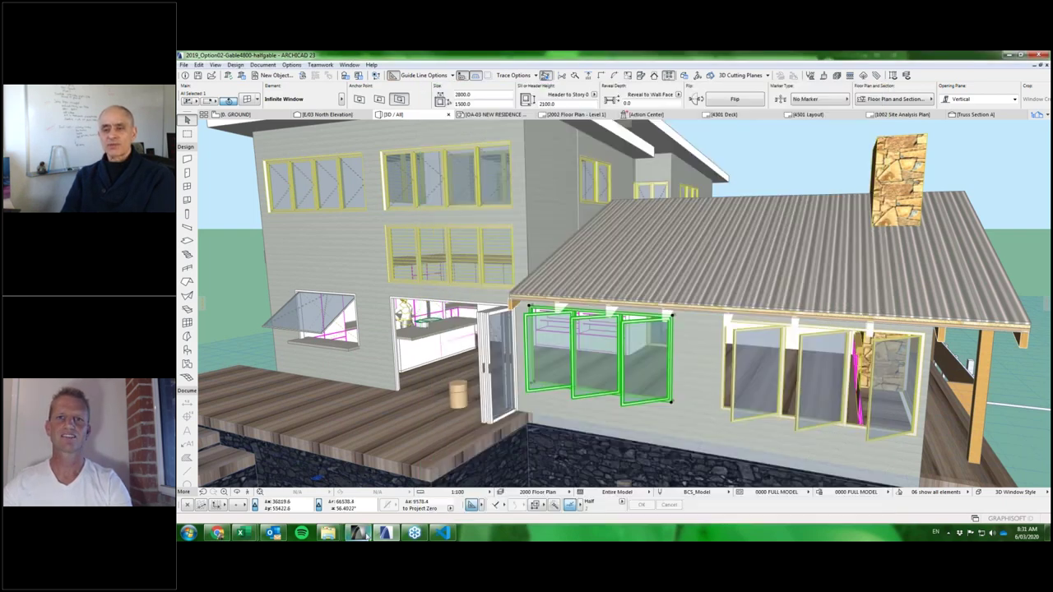
# In ARCHICAD 19, view the test wall's window alone in 3D, then return to the plan.
pyautogui.click(359, 533)
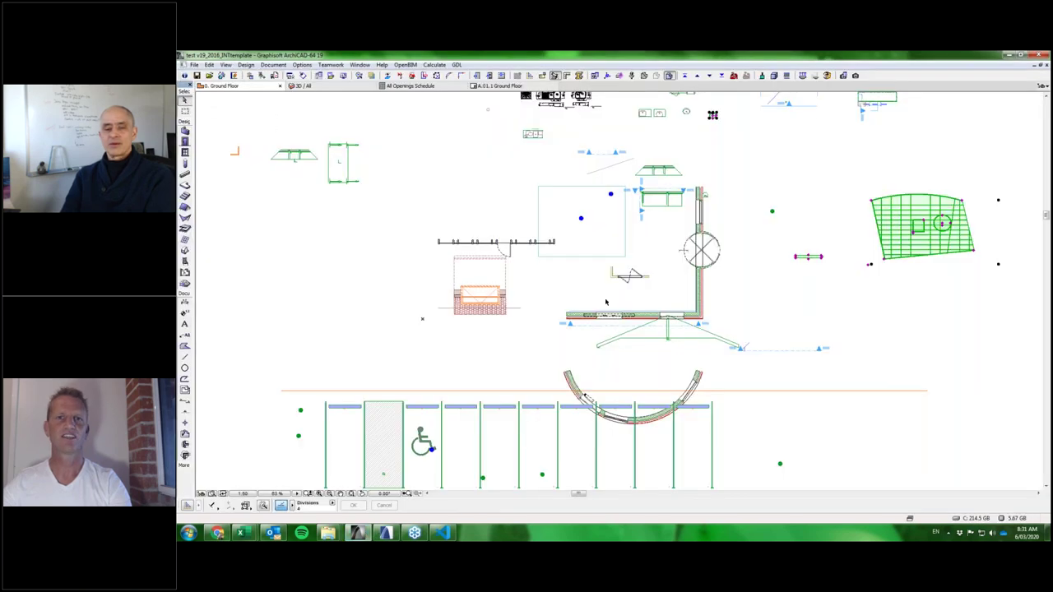
pyautogui.scroll(5, 656, 326)
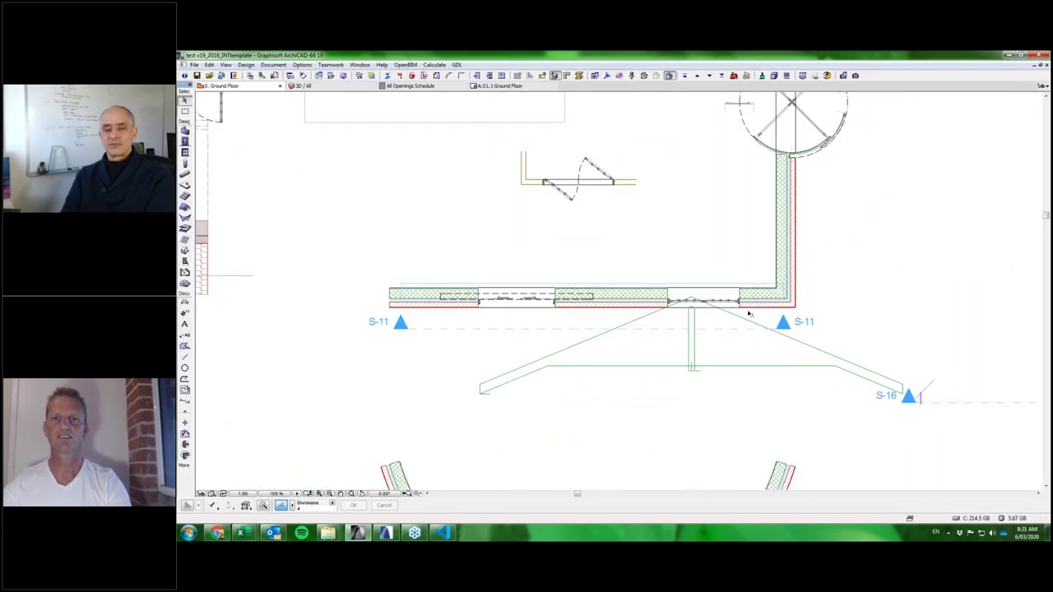
pyautogui.click(724, 319)
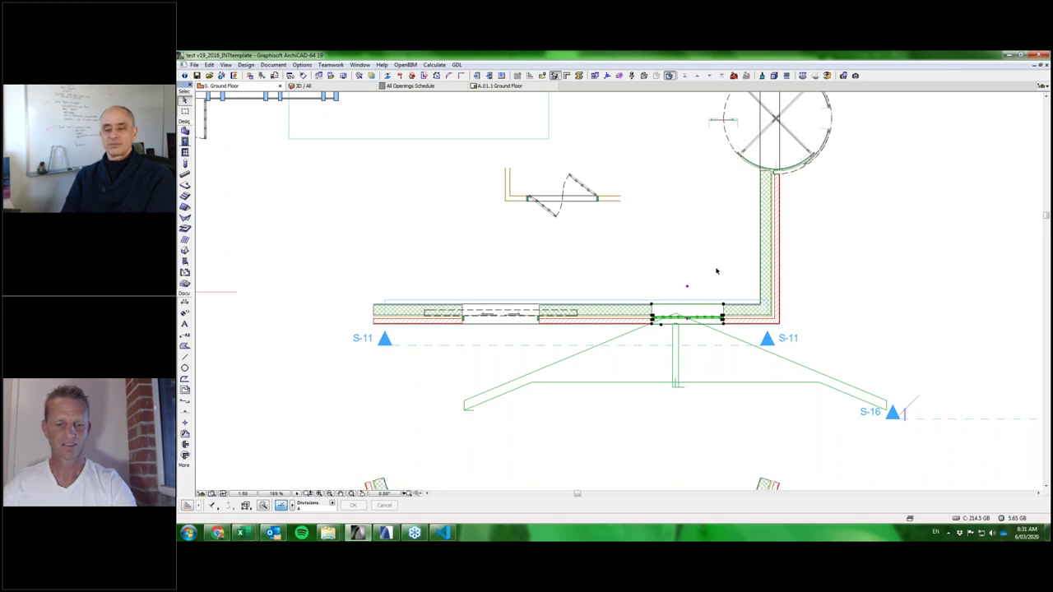
pyautogui.press('F5')
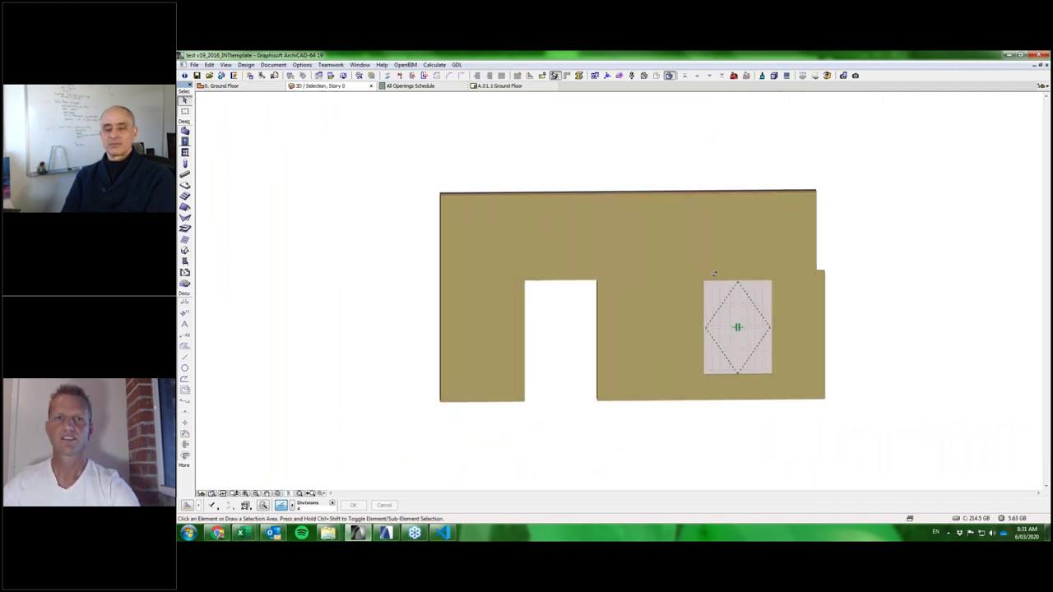
pyautogui.press('F2')
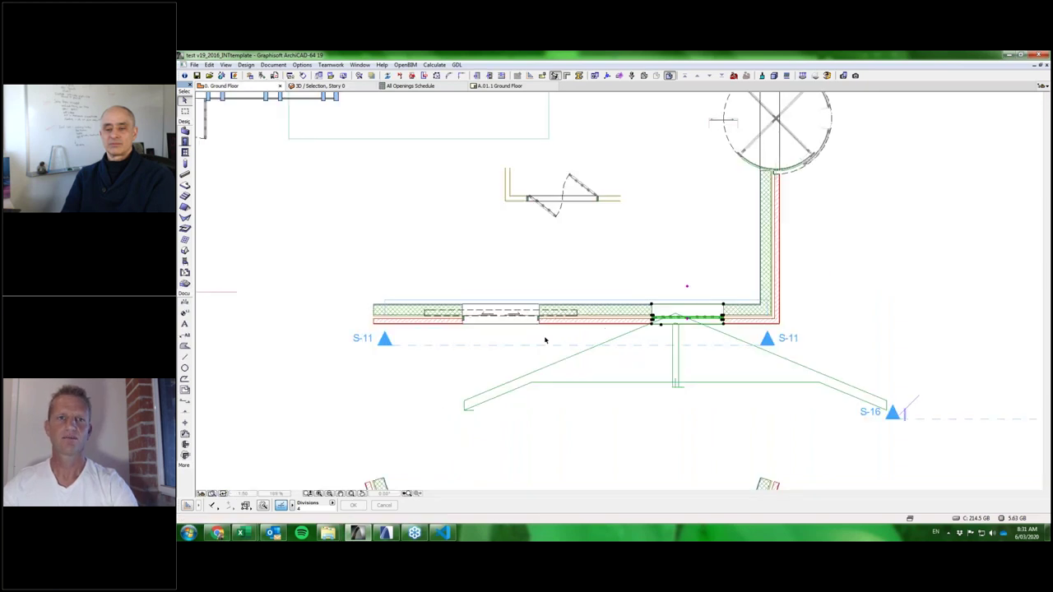
# Select the door instead and show it alone in the 3D view.
pyautogui.click(542, 337)
pyautogui.click(542, 325)
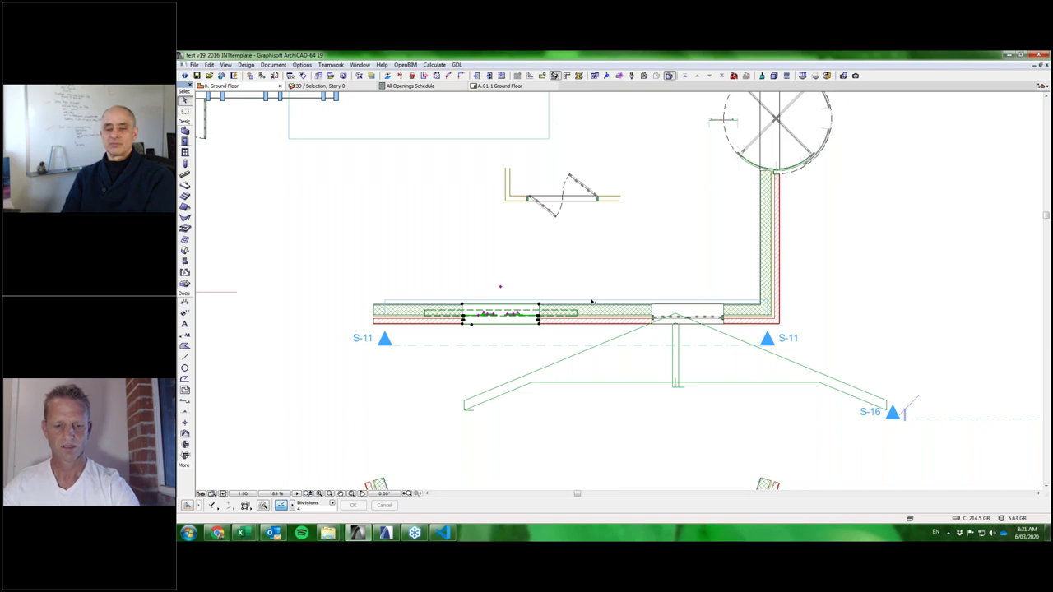
pyautogui.press('F5')
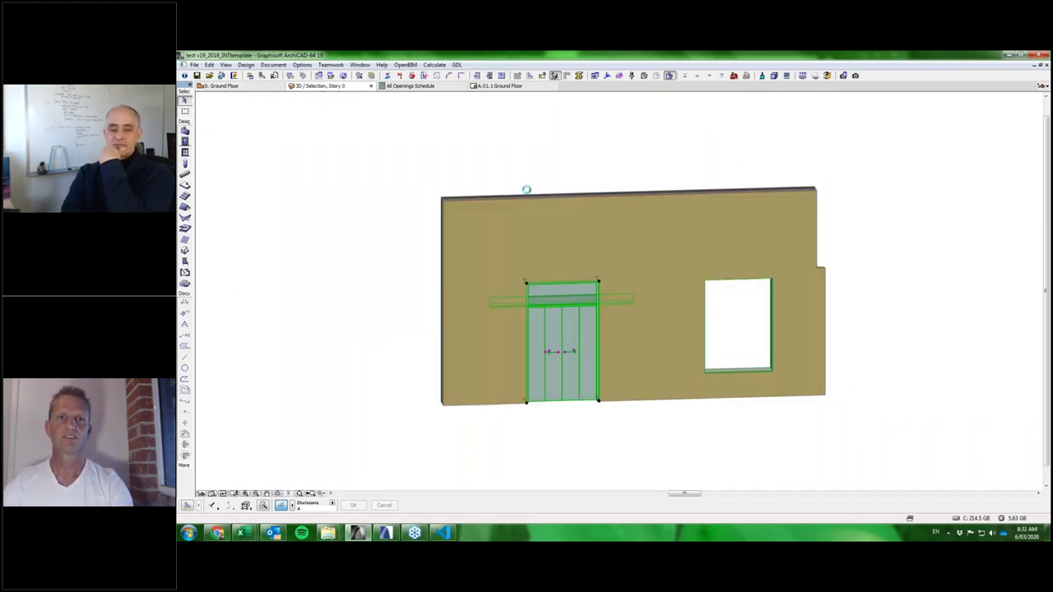
# Set the Infinite Door to the RD3-2100 revolving door assembly and preview it in 3D.
pyautogui.hotkey('ctrl', 't')
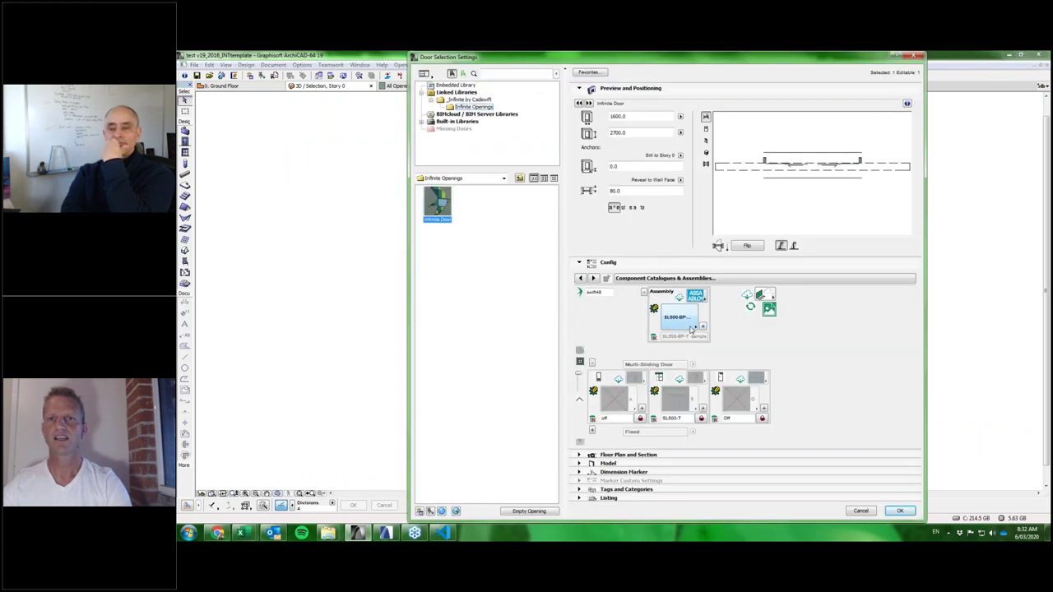
pyautogui.click(679, 319)
pyautogui.click(680, 321)
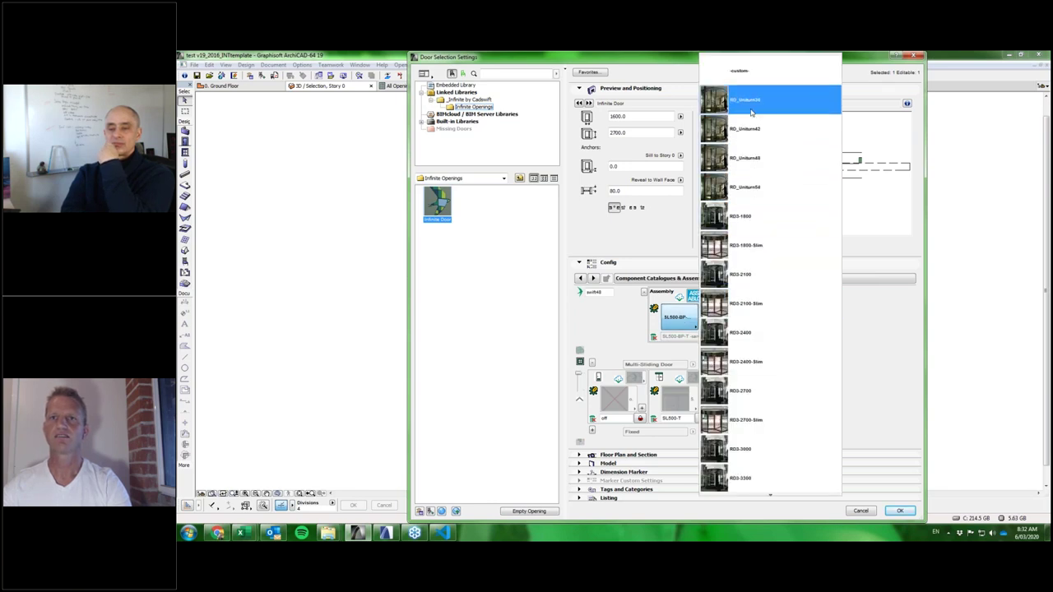
pyautogui.click(748, 275)
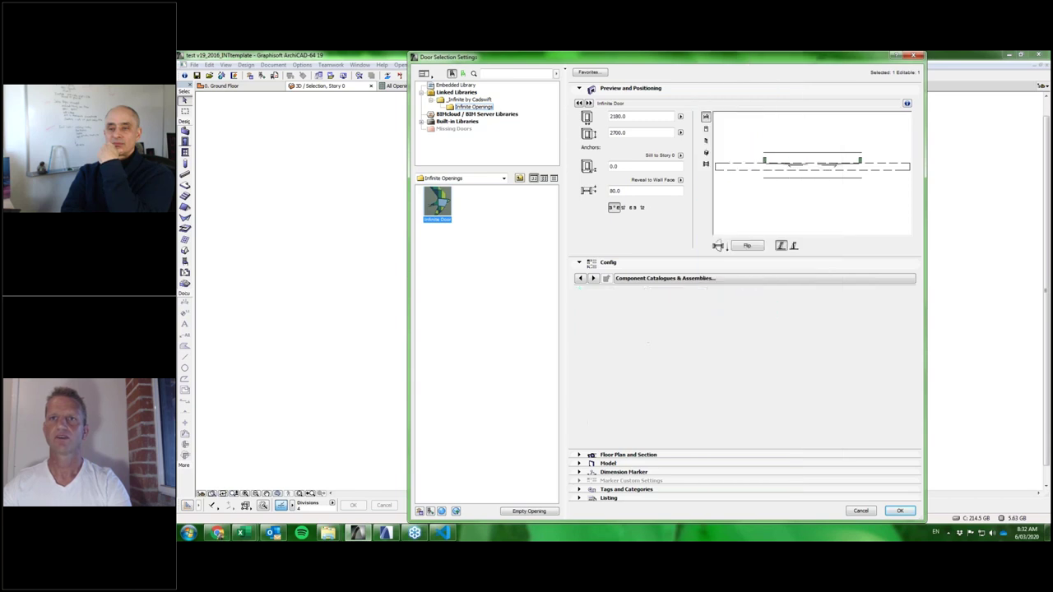
pyautogui.click(705, 153)
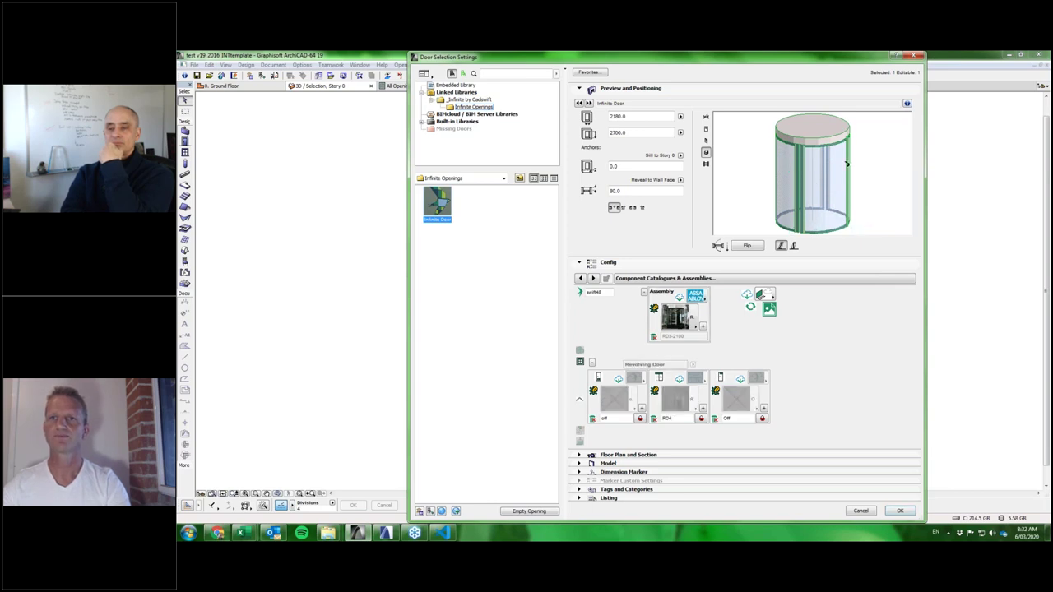
pyautogui.click(902, 511)
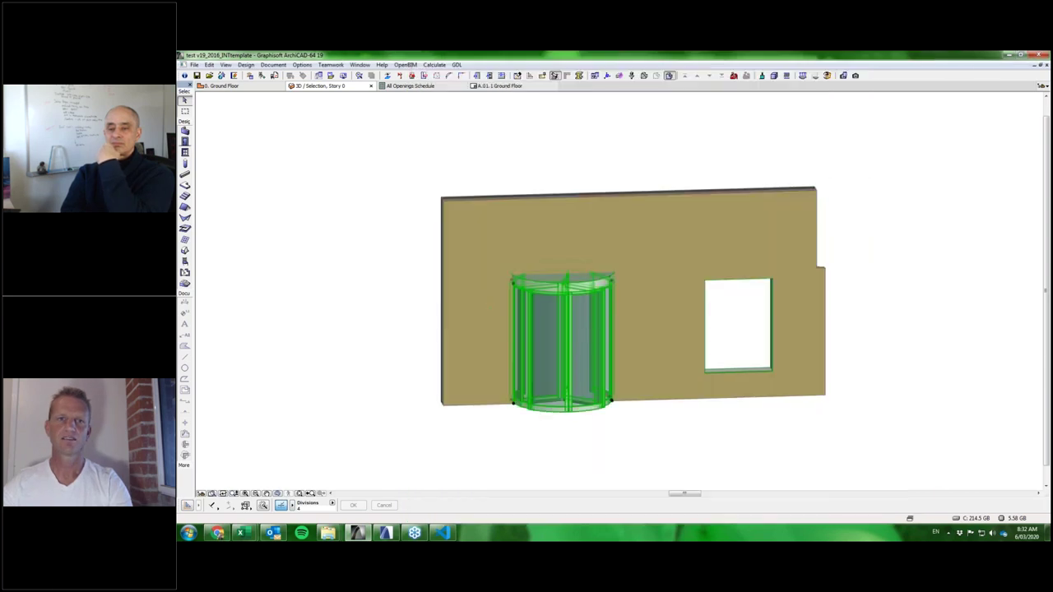
pyautogui.keyDown('shift'); pyautogui.moveTo(588, 388); pyautogui.dragTo(555, 313, button='middle'); pyautogui.keyUp('shift')
pyautogui.scroll(5, 555, 312)
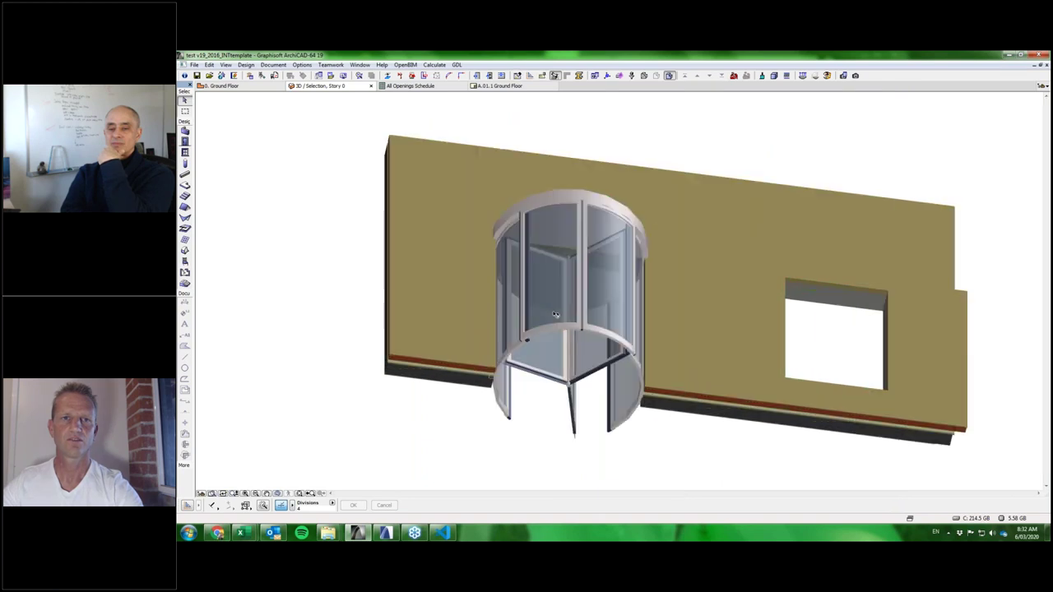
pyautogui.scroll(-8, 584, 291)
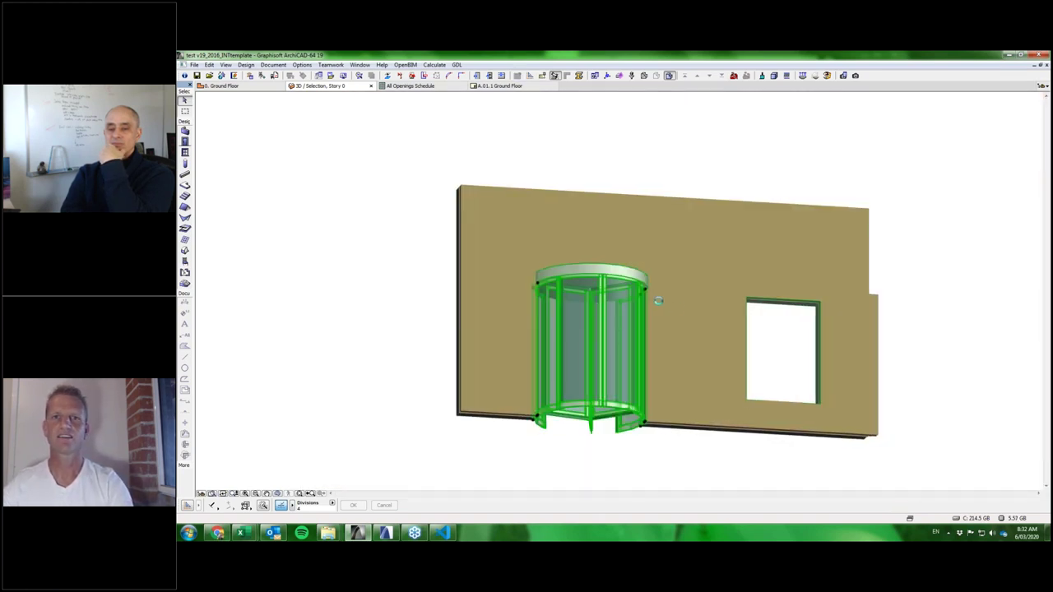
pyautogui.doubleClick(658, 301)
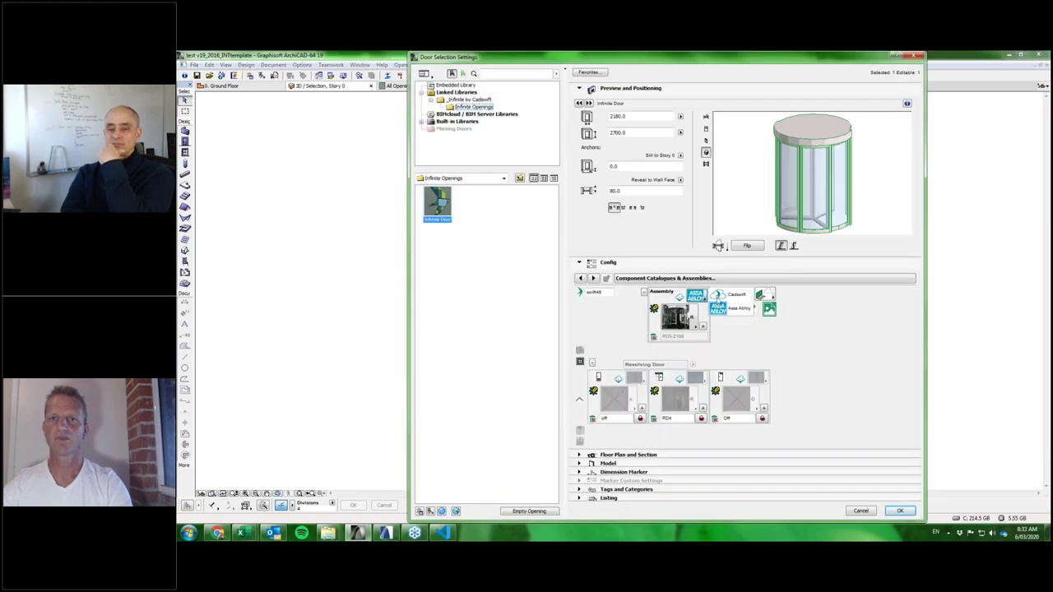
# Choose the doorLdry assembly from the Cadswift door assembly catalogue.
pyautogui.click(729, 296)
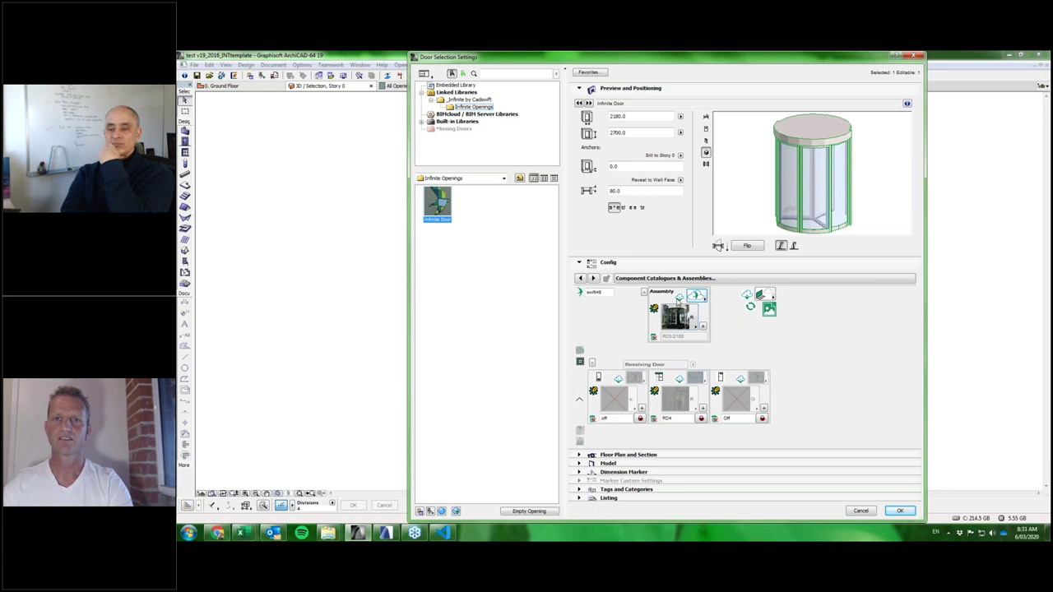
pyautogui.click(691, 325)
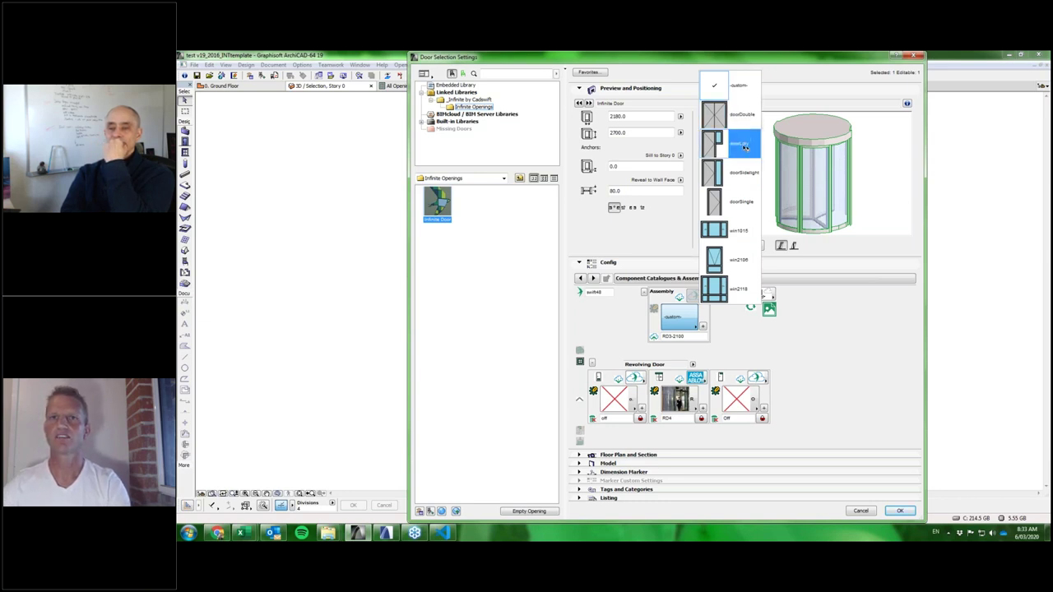
pyautogui.click(744, 146)
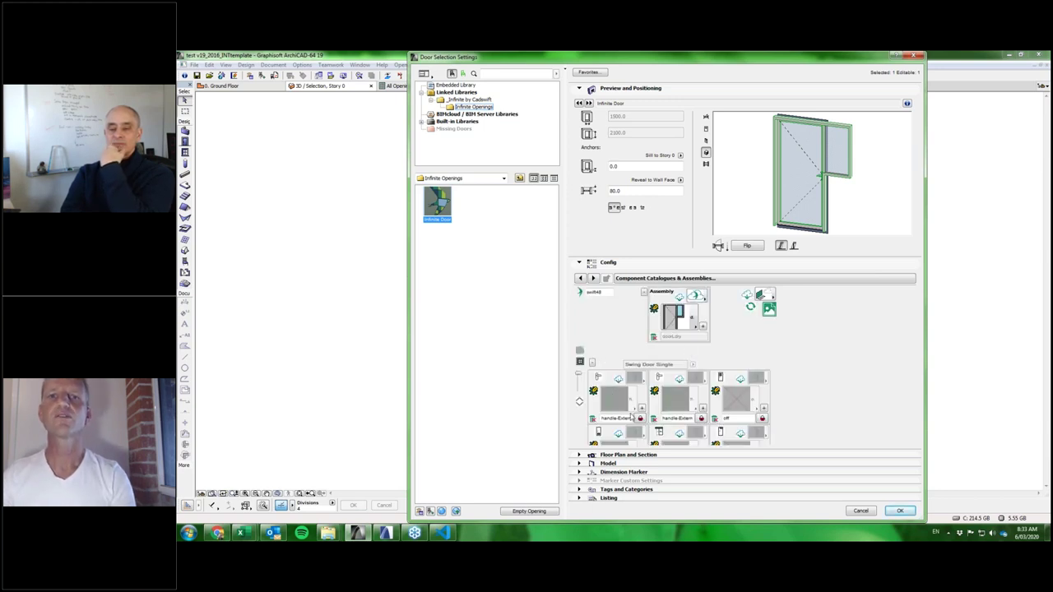
# Make the first component slot custom, turn off the panel seal, and apply the swing door.
pyautogui.click(580, 401)
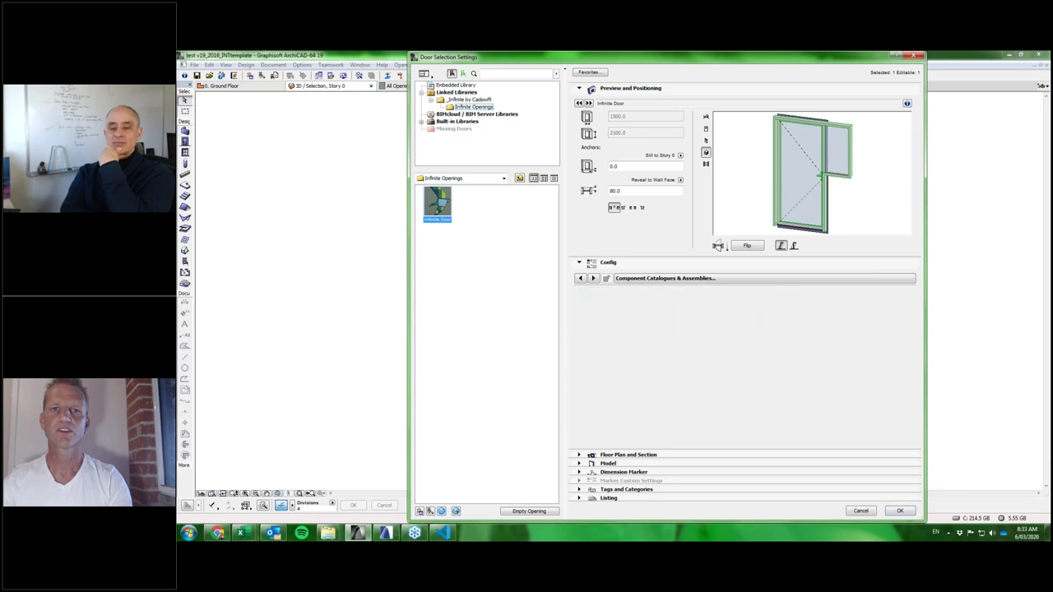
pyautogui.click(600, 432)
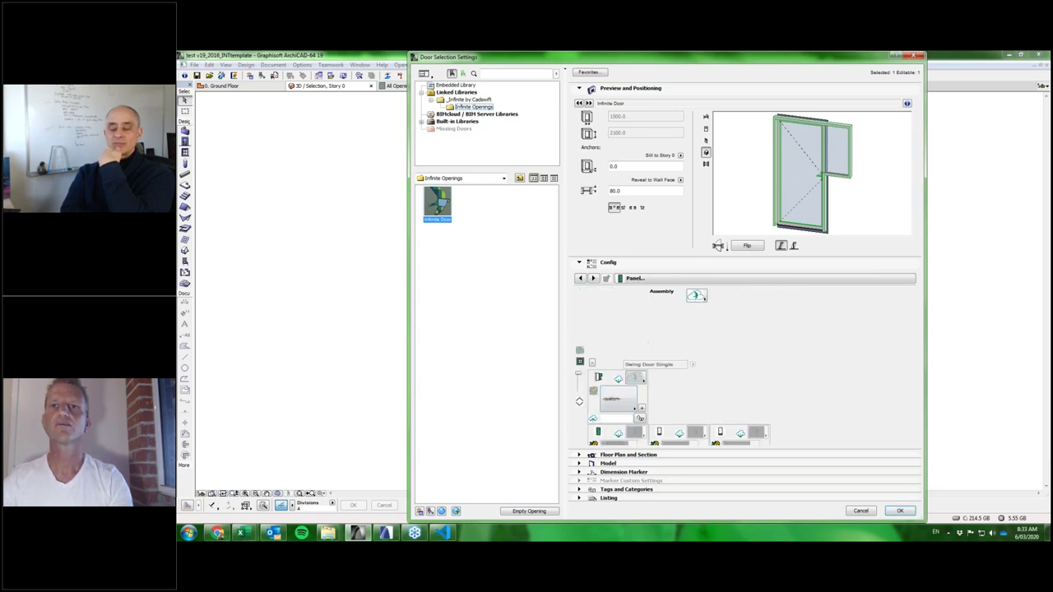
pyautogui.click(612, 394)
pyautogui.click(899, 511)
pyautogui.moveTo(665, 293)
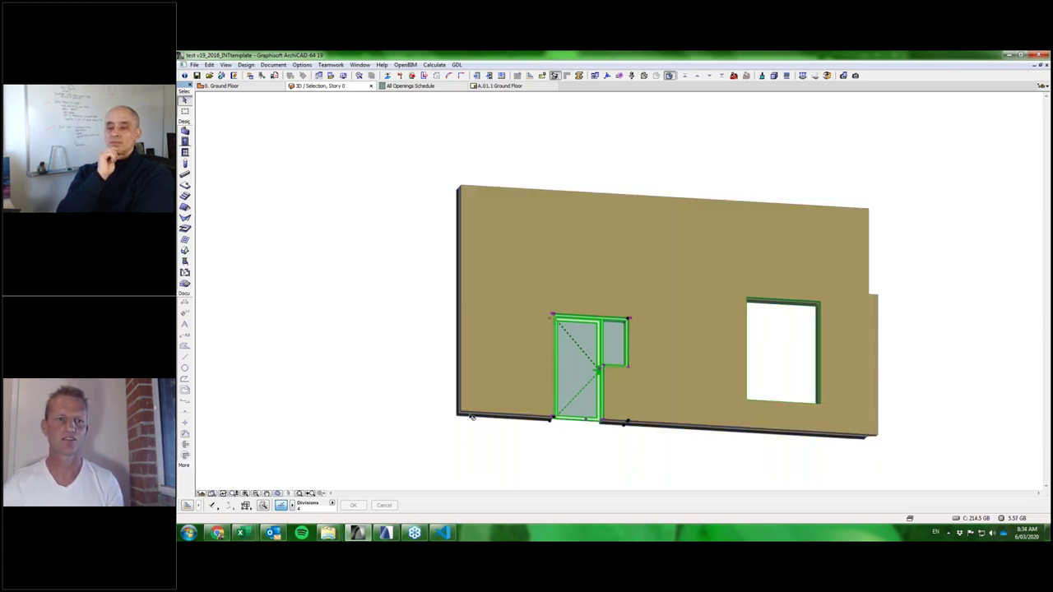
# Return to the ARCHICAD 23 3D house model and select the right-hand folding window.
pyautogui.click(385, 533)
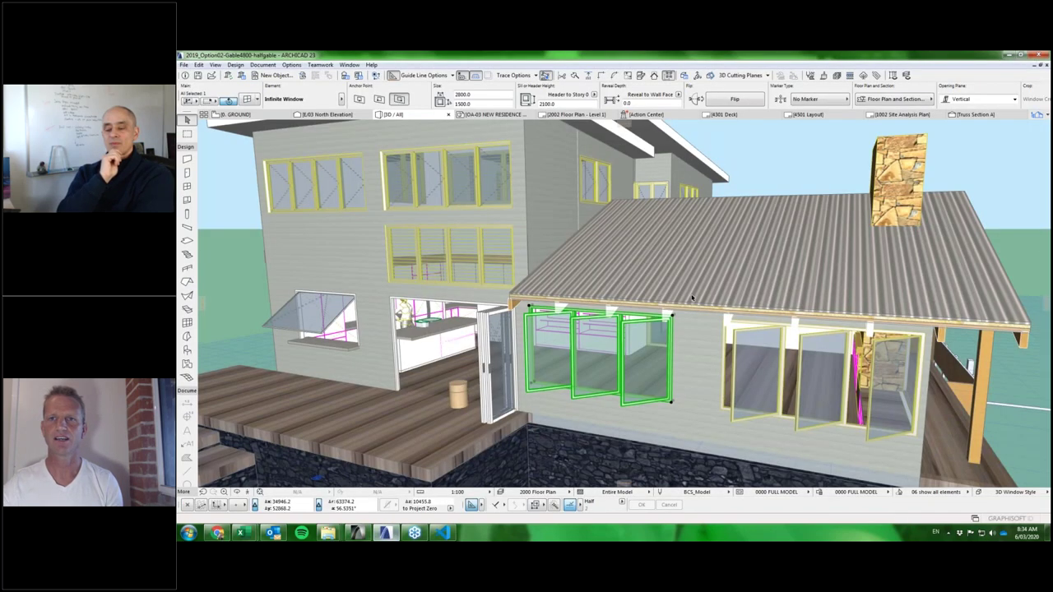
pyautogui.scroll(3, 634, 344)
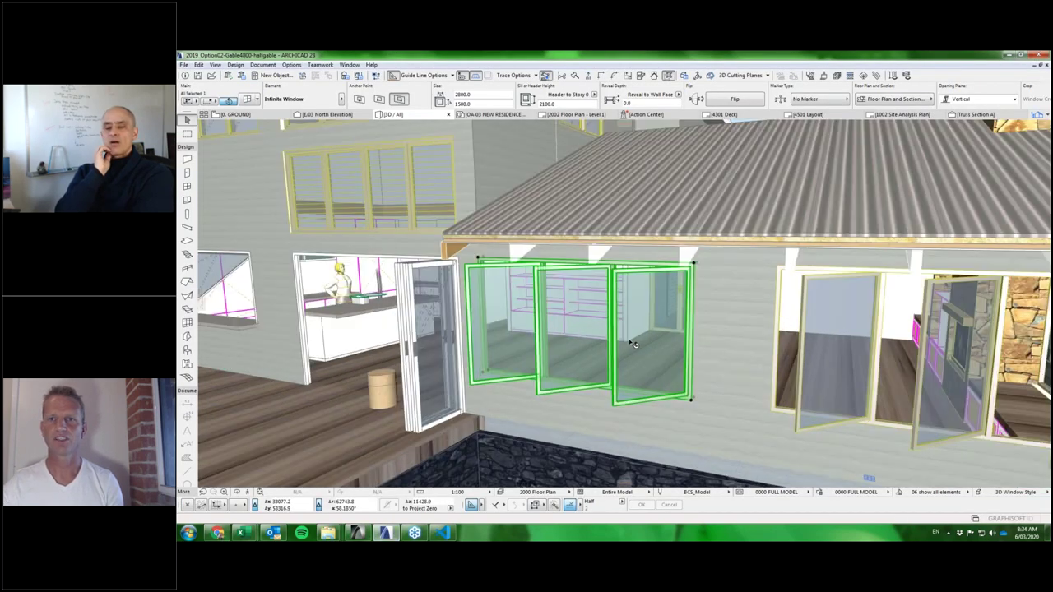
pyautogui.scroll(-3, 633, 343)
pyautogui.click(722, 336)
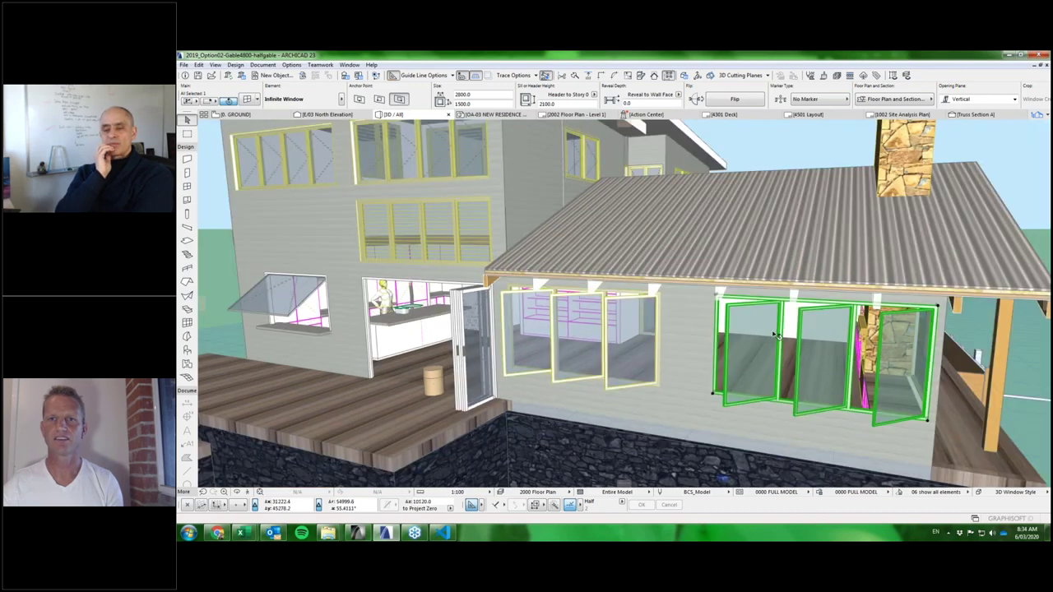
pyautogui.scroll(2, 744, 335)
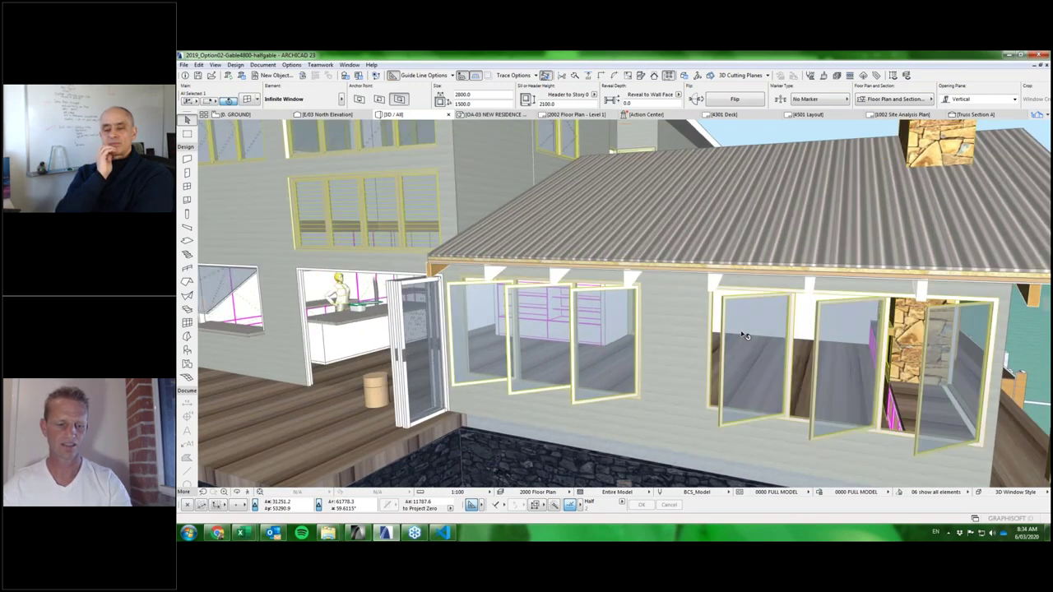
pyautogui.scroll(-2, 732, 338)
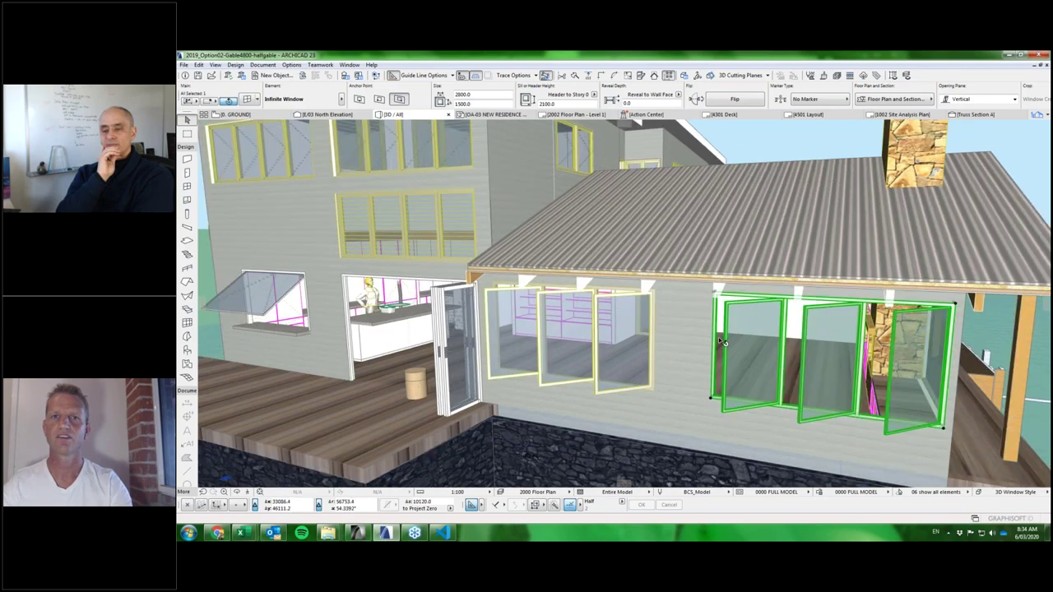
# In the folding window's Panel settings, give opening 3 the Casement-01 panel.
pyautogui.doubleClick(721, 340)
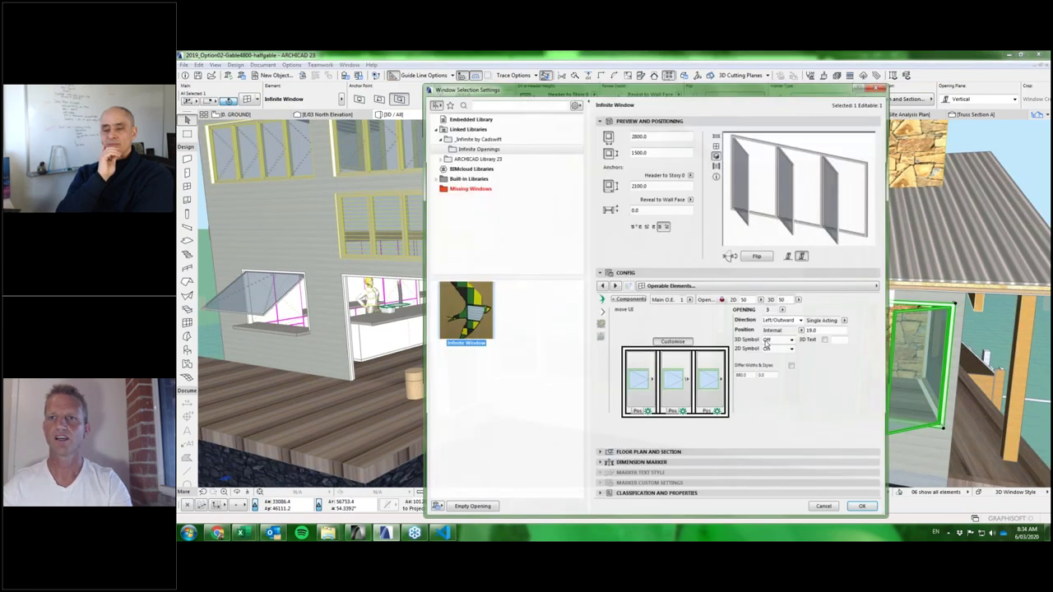
pyautogui.click(872, 286)
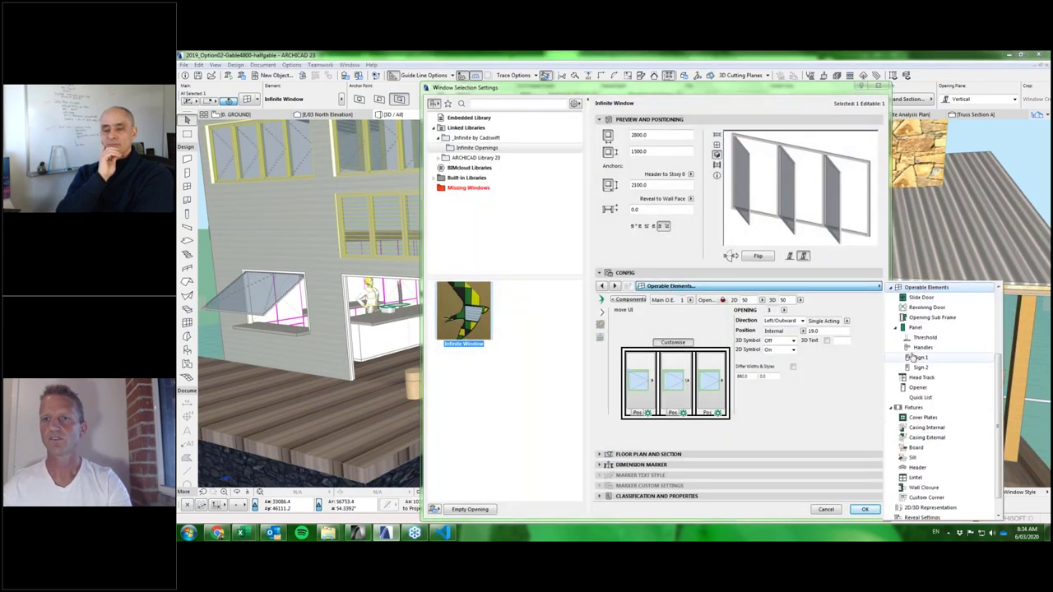
pyautogui.click(915, 328)
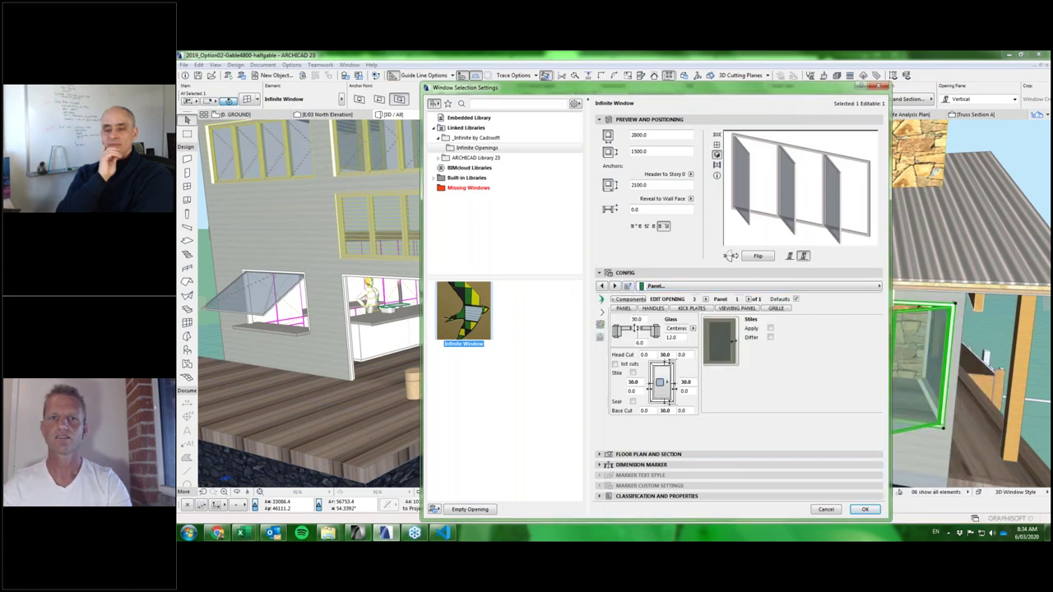
pyautogui.click(660, 341)
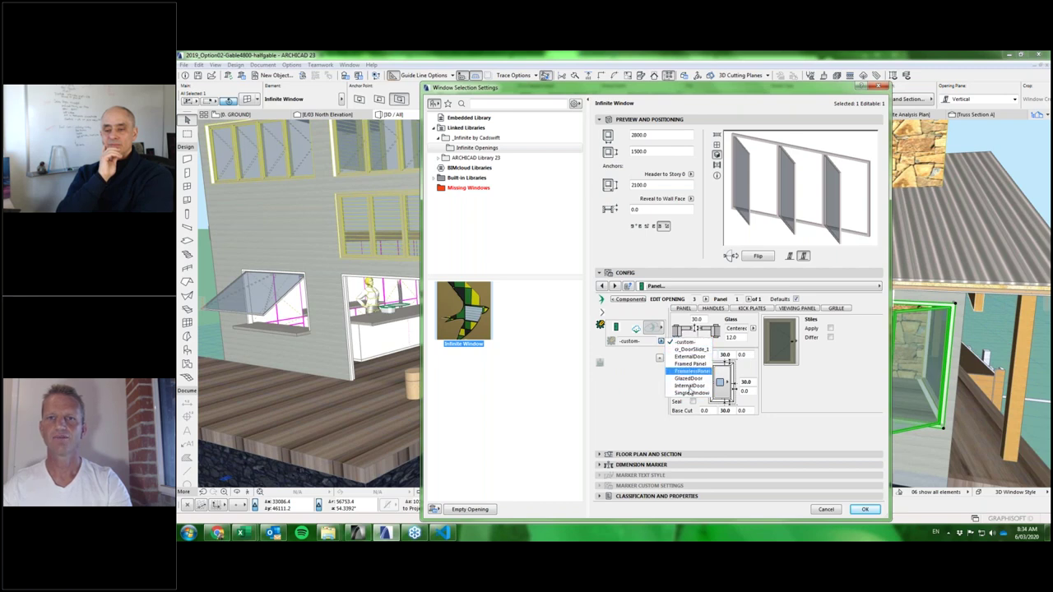
pyautogui.click(639, 372)
pyautogui.click(661, 345)
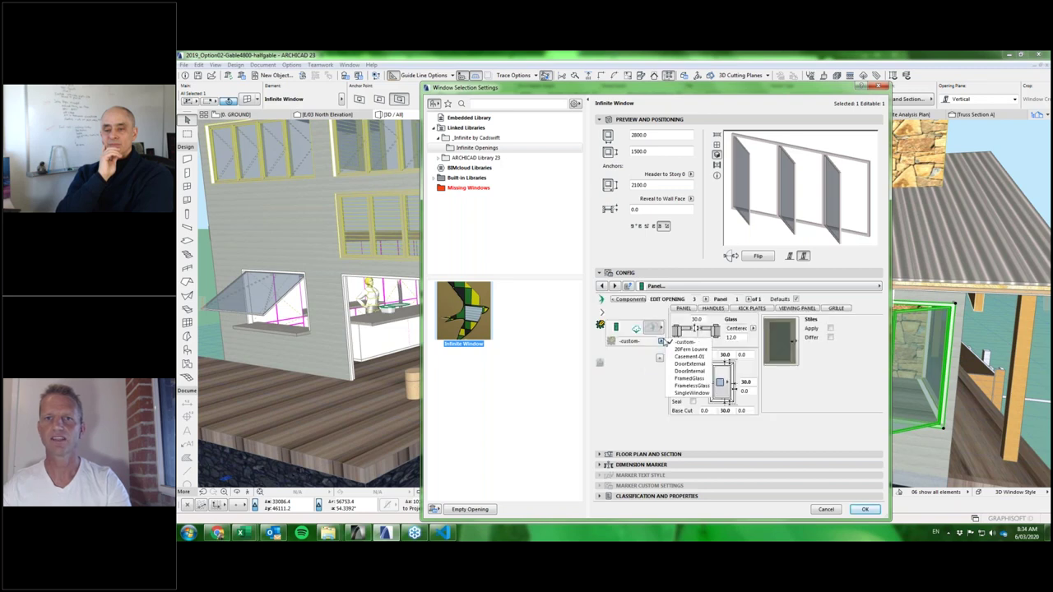
pyautogui.press('Escape')
pyautogui.click(653, 328)
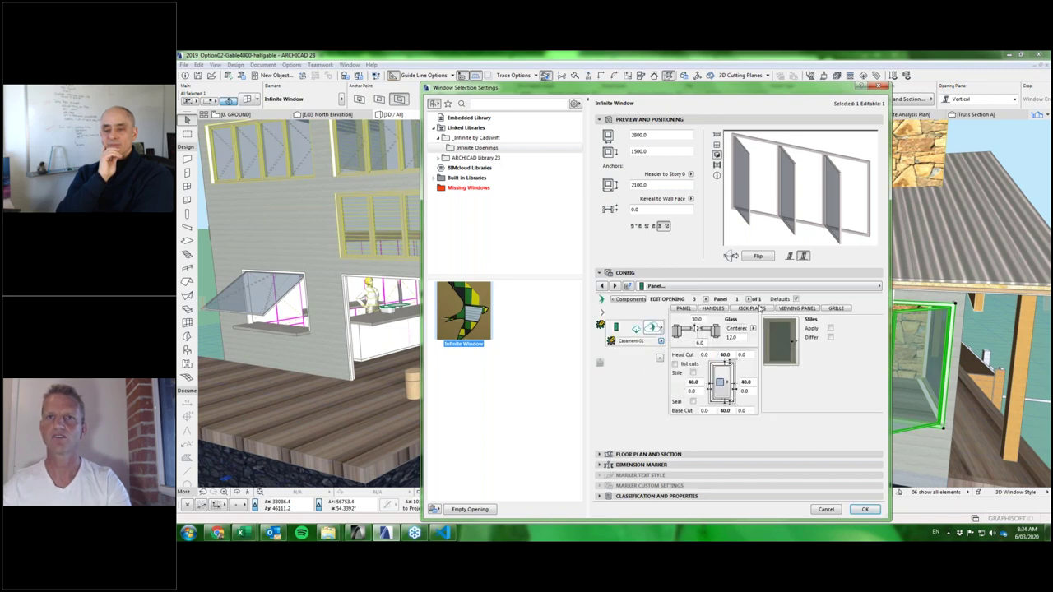
# Give openings 1 and 2 the Casement-01 panel too and confirm the window settings.
pyautogui.click(710, 300)
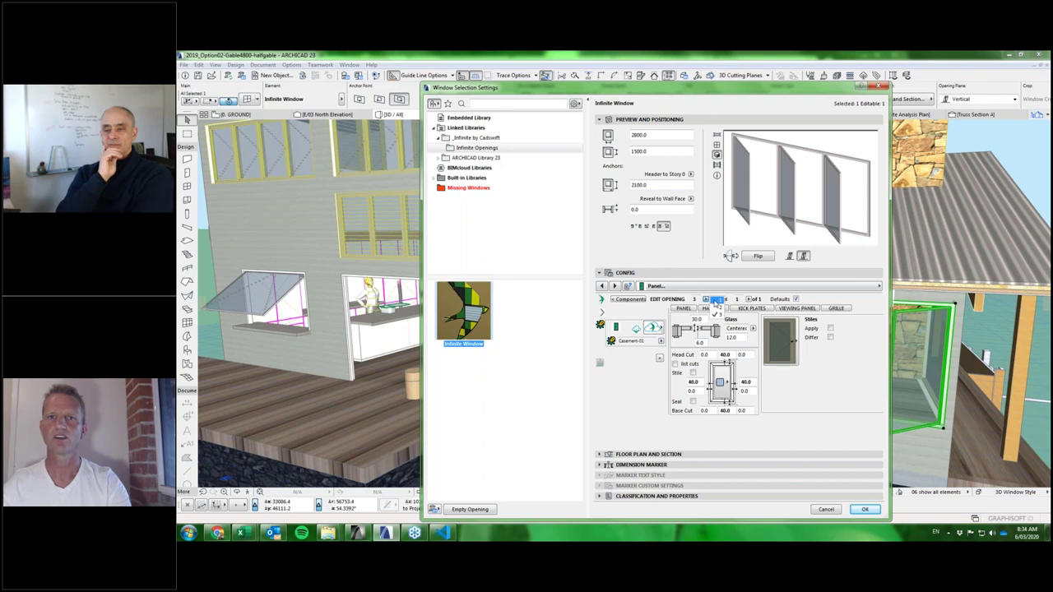
pyautogui.click(661, 340)
pyautogui.click(689, 356)
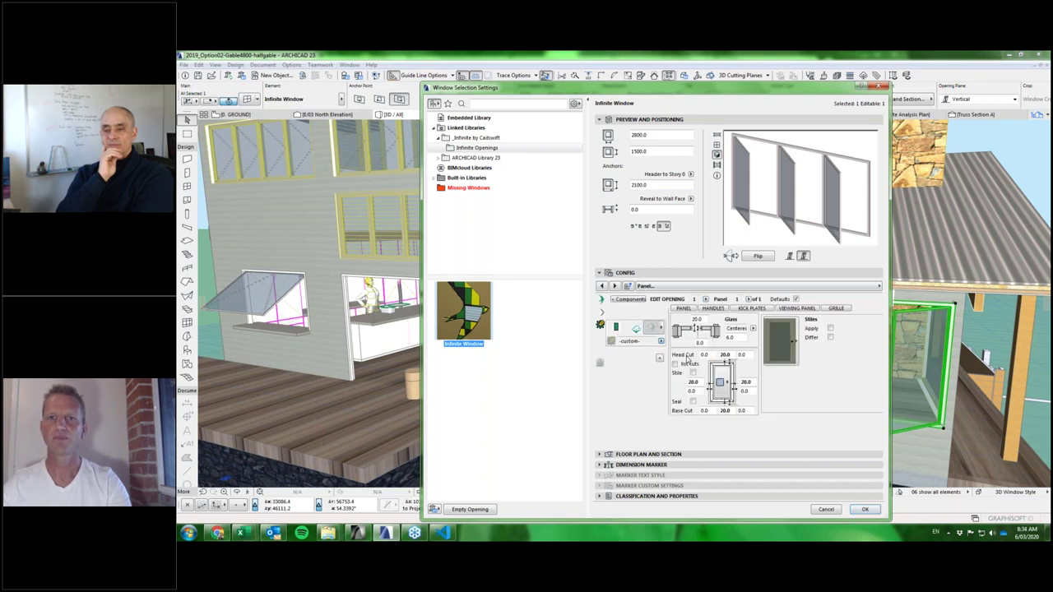
pyautogui.click(710, 300)
pyautogui.click(716, 307)
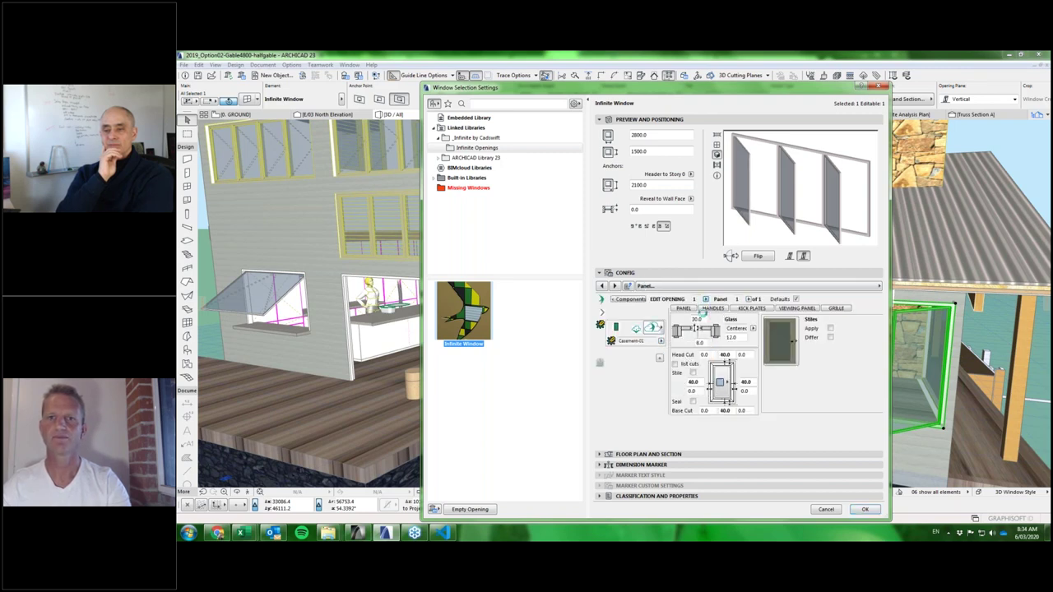
pyautogui.click(660, 340)
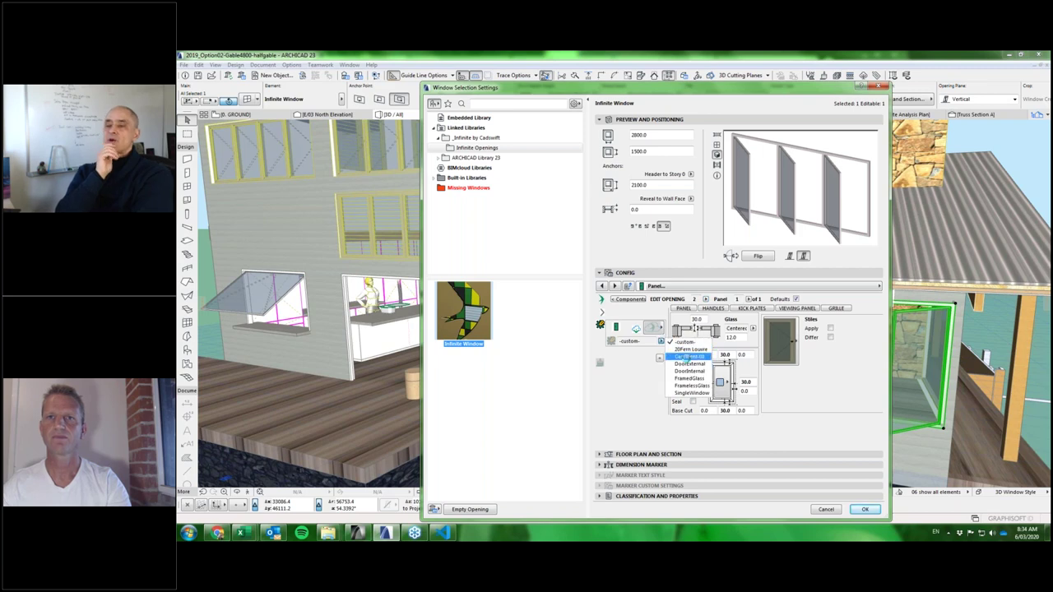
pyautogui.click(690, 357)
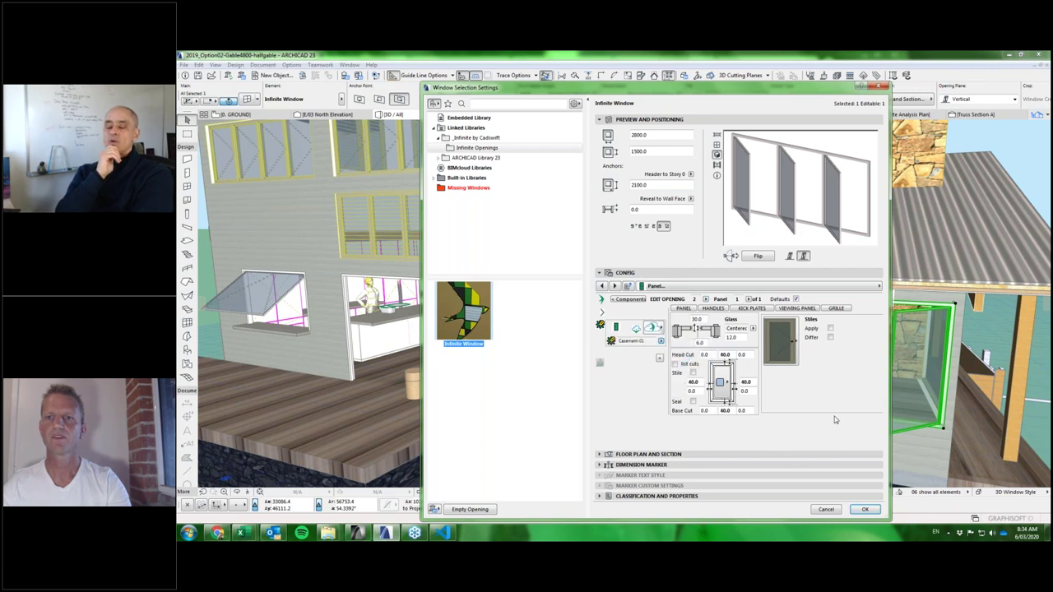
pyautogui.click(867, 510)
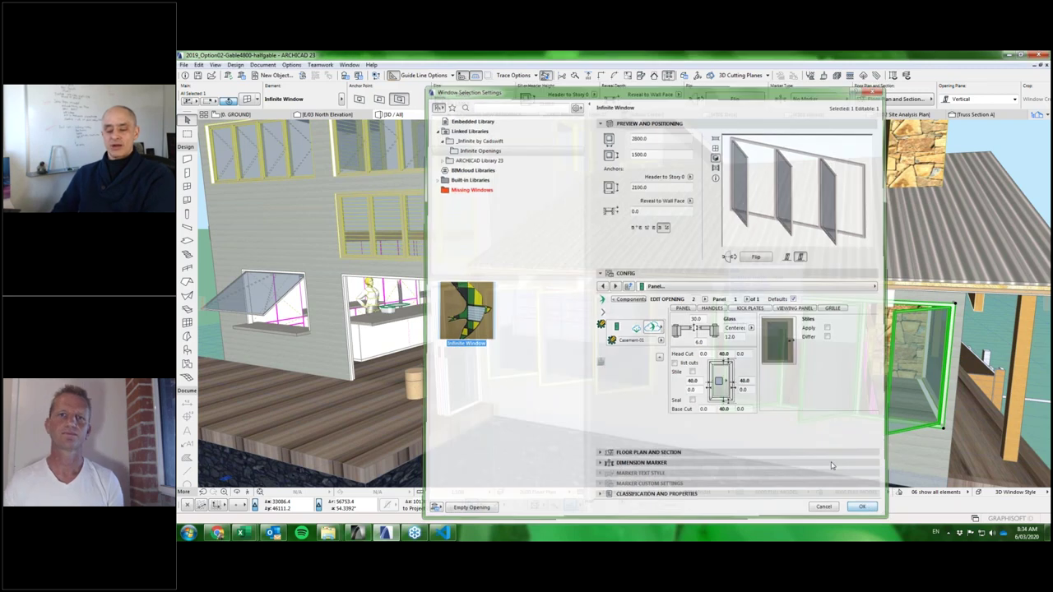
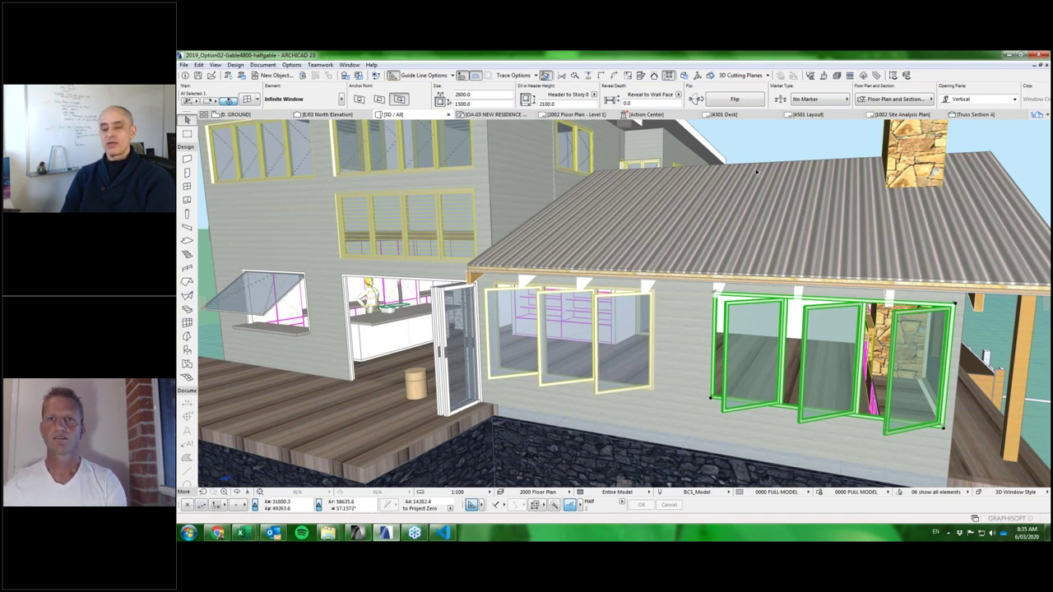
# Orbit around the deck, clear the selection, and select the folding window unit beside it.
pyautogui.moveTo(744, 191)
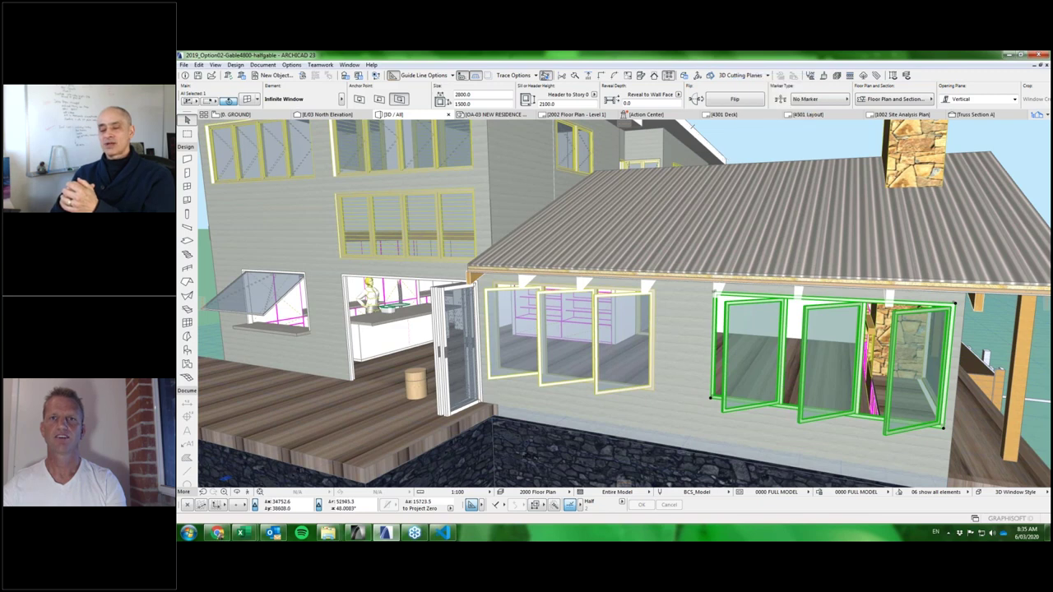
pyautogui.keyDown('shift'); pyautogui.moveTo(757, 200); pyautogui.dragTo(715, 201, button='middle'); pyautogui.keyUp('shift')
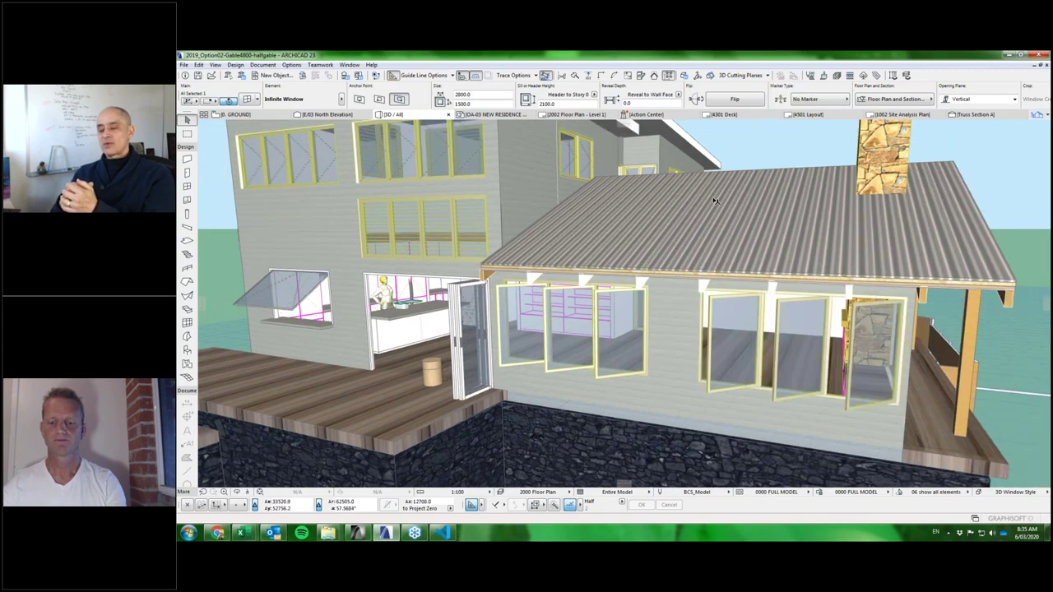
pyautogui.click(773, 154)
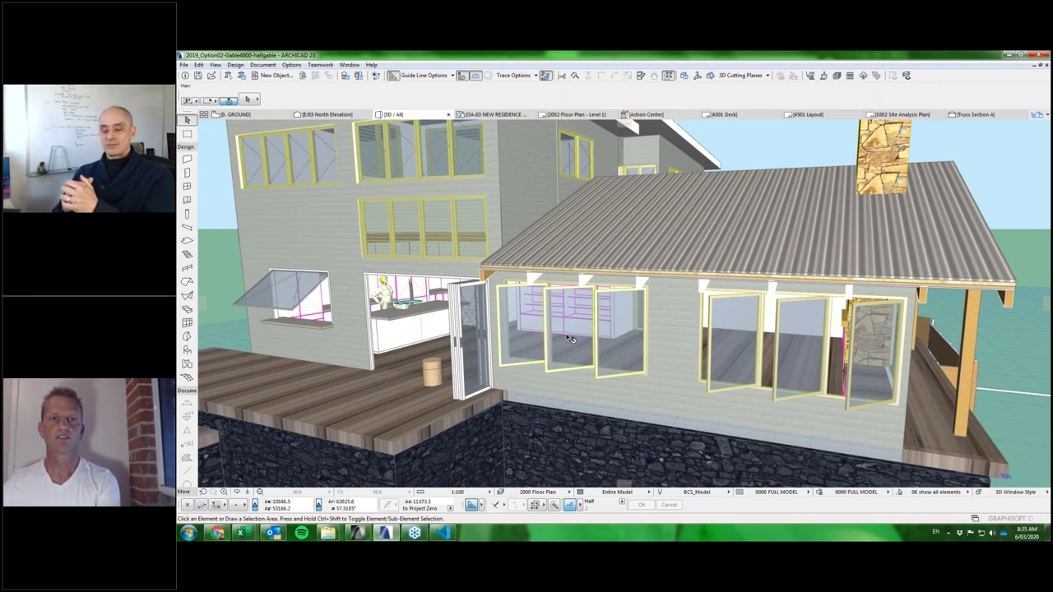
pyautogui.click(621, 344)
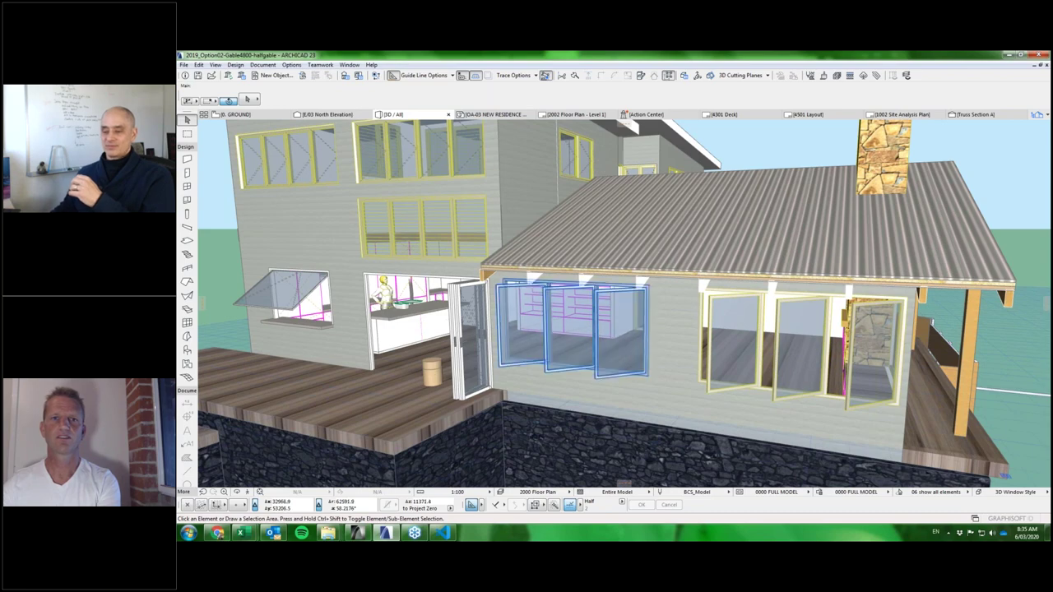
# Orbit to a frontal view over the side wall and select the glass double door.
pyautogui.keyDown('shift'); pyautogui.moveTo(625, 337); pyautogui.dragTo(830, 386, button='middle'); pyautogui.keyUp('shift')
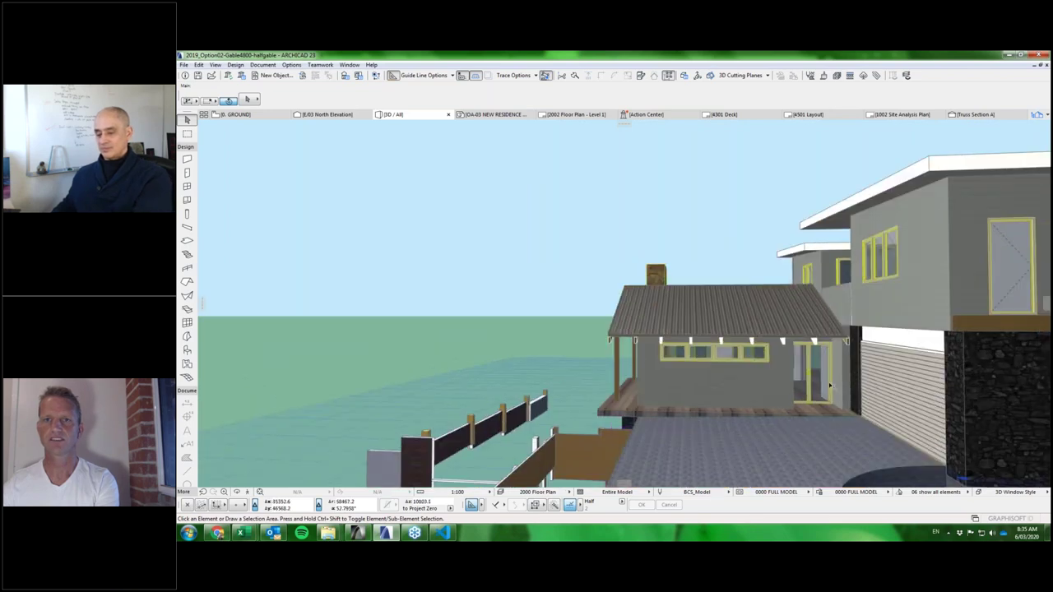
pyautogui.scroll(5, 830, 386)
pyautogui.scroll(-3, 794, 351)
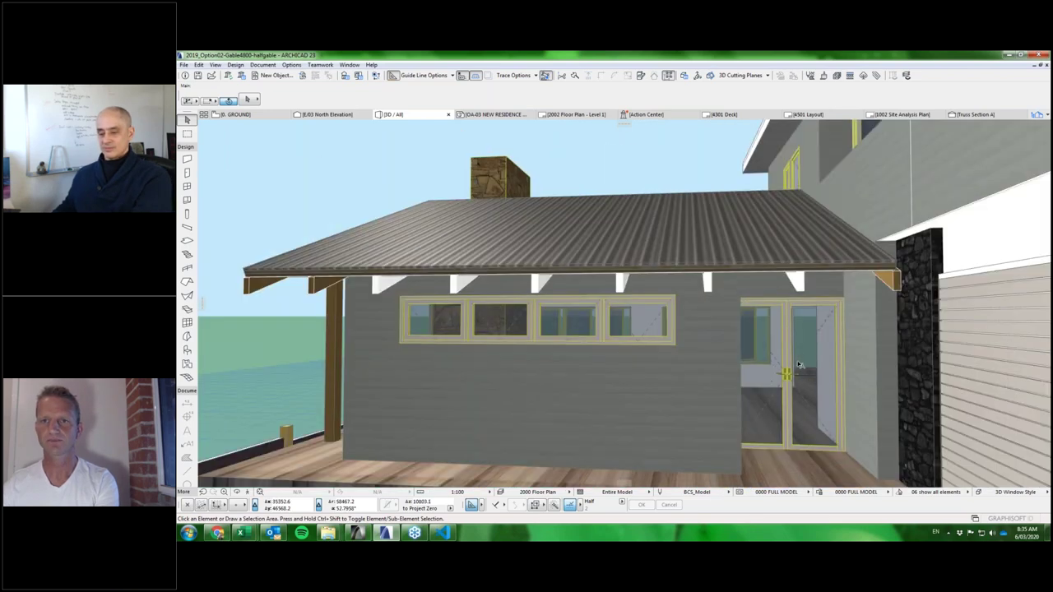
pyautogui.keyDown('shift'); pyautogui.moveTo(799, 365); pyautogui.dragTo(826, 358, button='middle'); pyautogui.keyUp('shift')
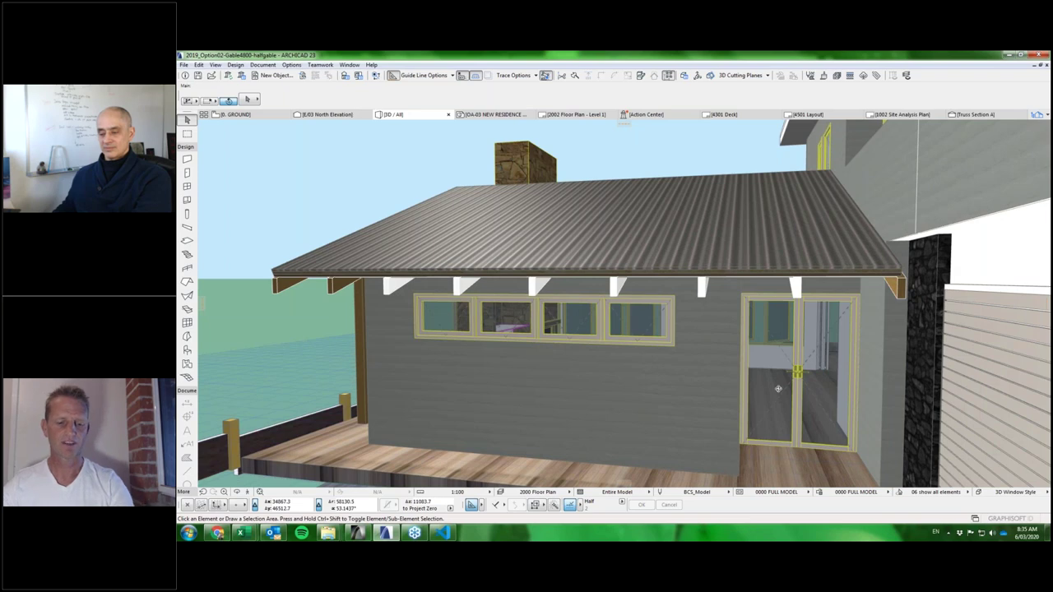
pyautogui.click(828, 357)
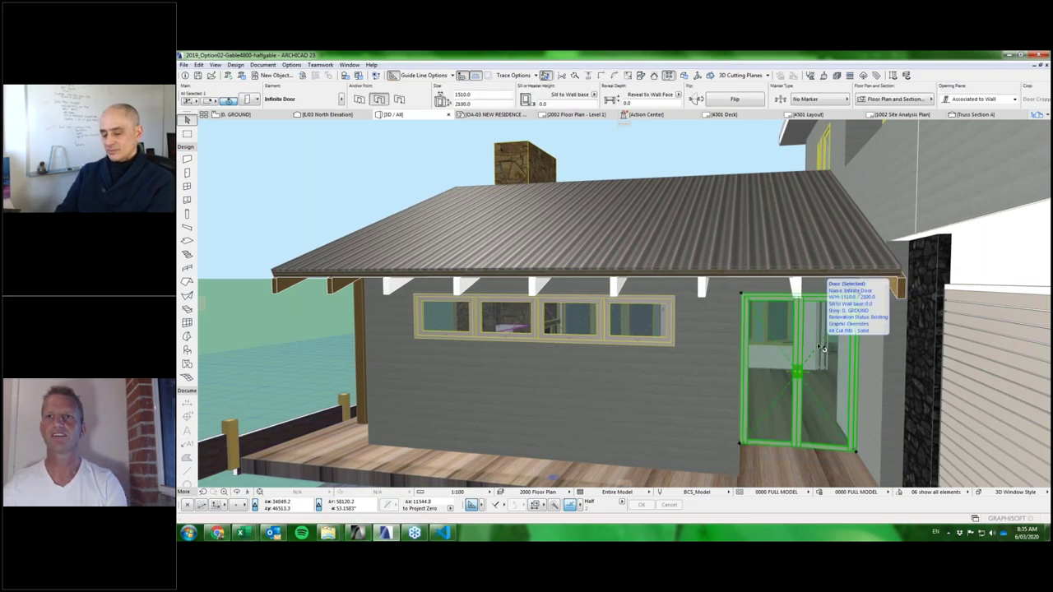
# Open the glass door's settings at Component Catalogues & Assemblies > Operable Elements, narrowing the window.
pyautogui.doubleClick(821, 349)
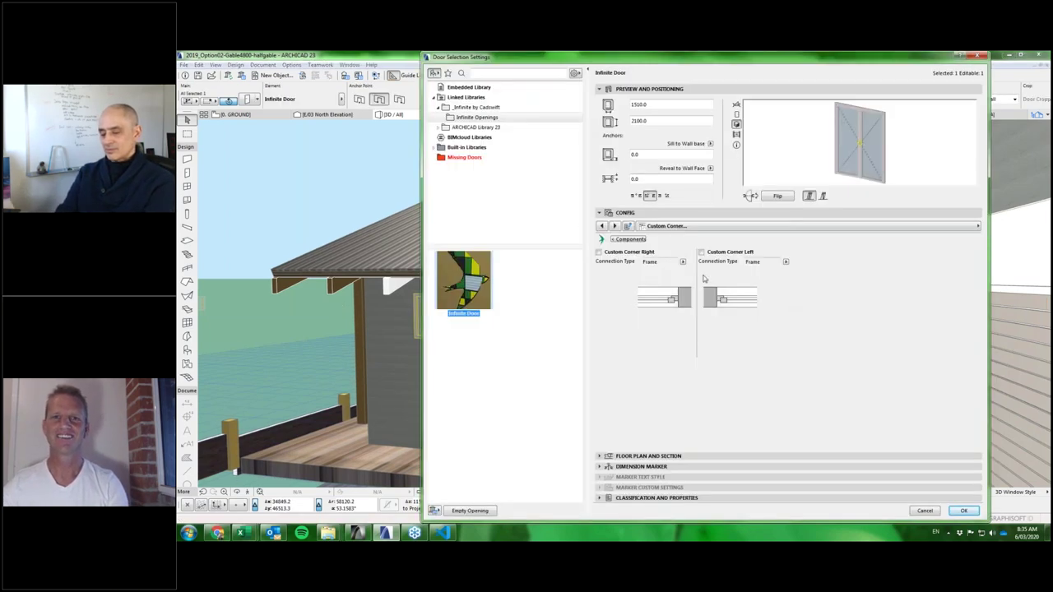
pyautogui.click(627, 239)
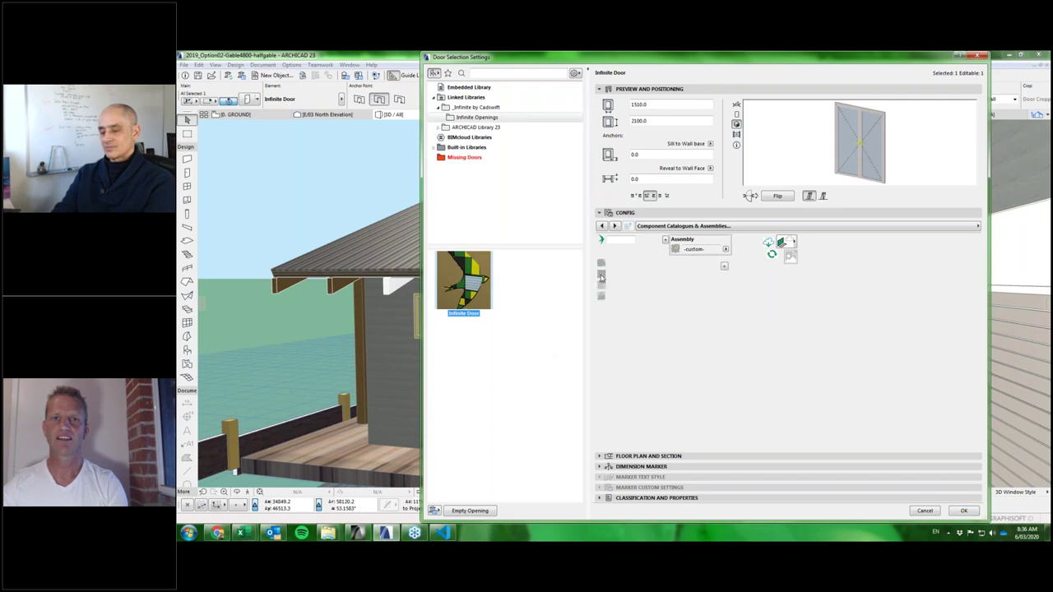
pyautogui.click(601, 267)
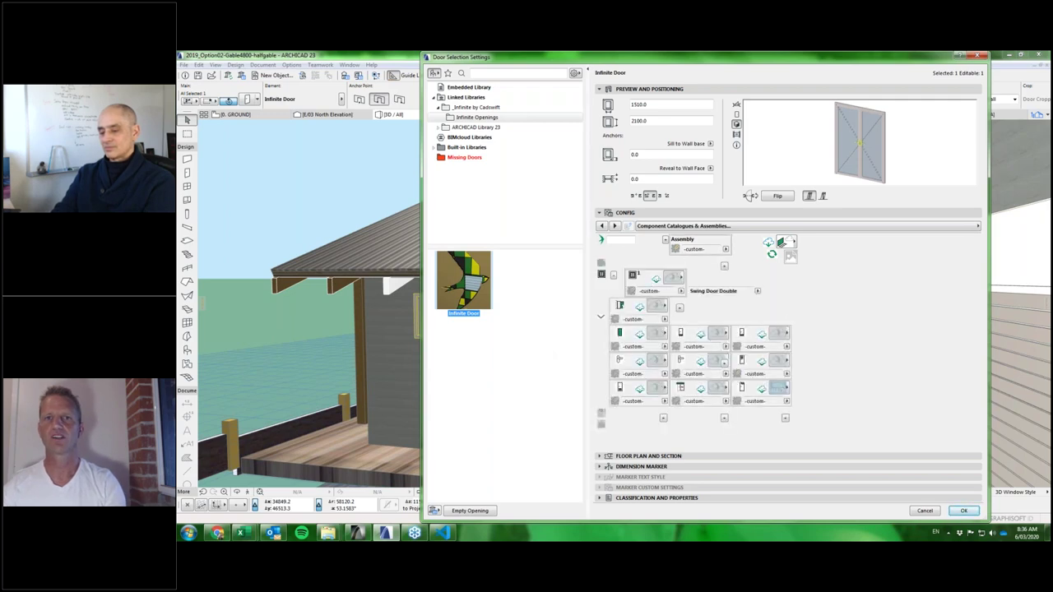
pyautogui.click(633, 277)
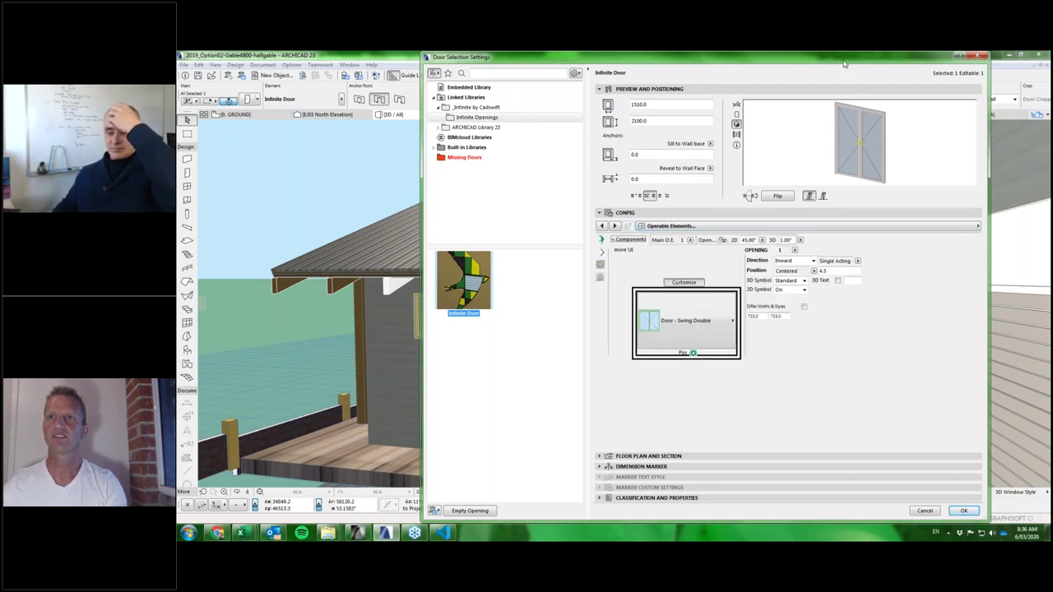
pyautogui.moveTo(835, 62); pyautogui.dragTo(753, 62)
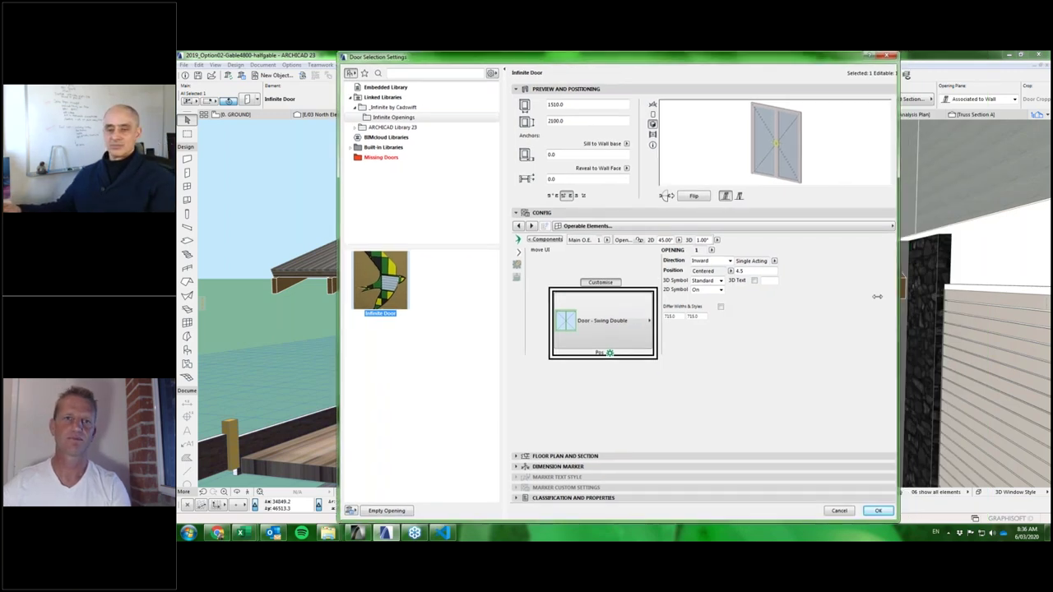
pyautogui.moveTo(878, 296); pyautogui.dragTo(779, 297)
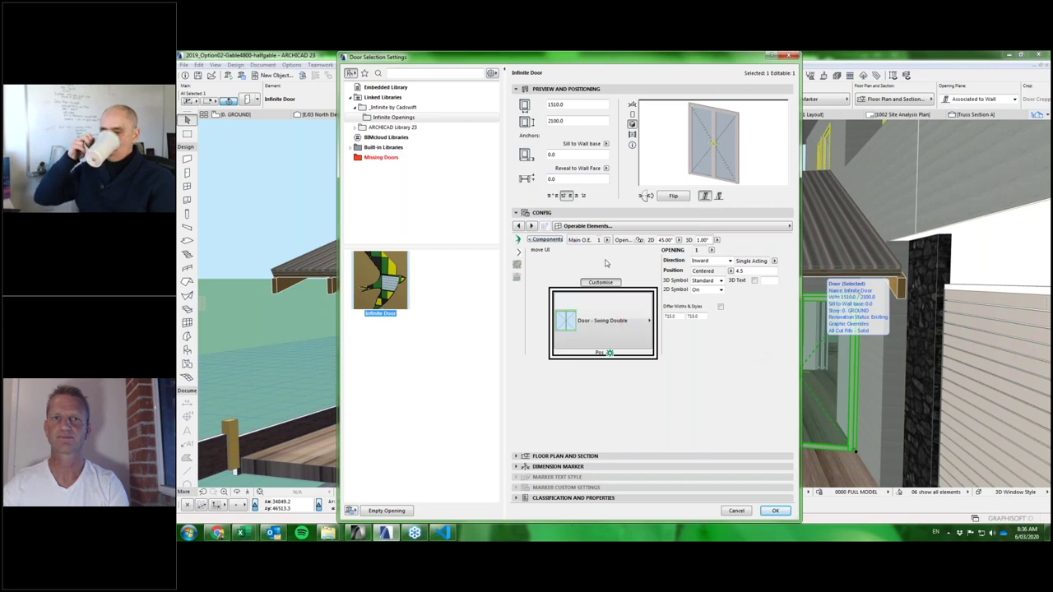
# Enter 24 in the panel's position and size field and show the opening types list.
pyautogui.click(539, 250)
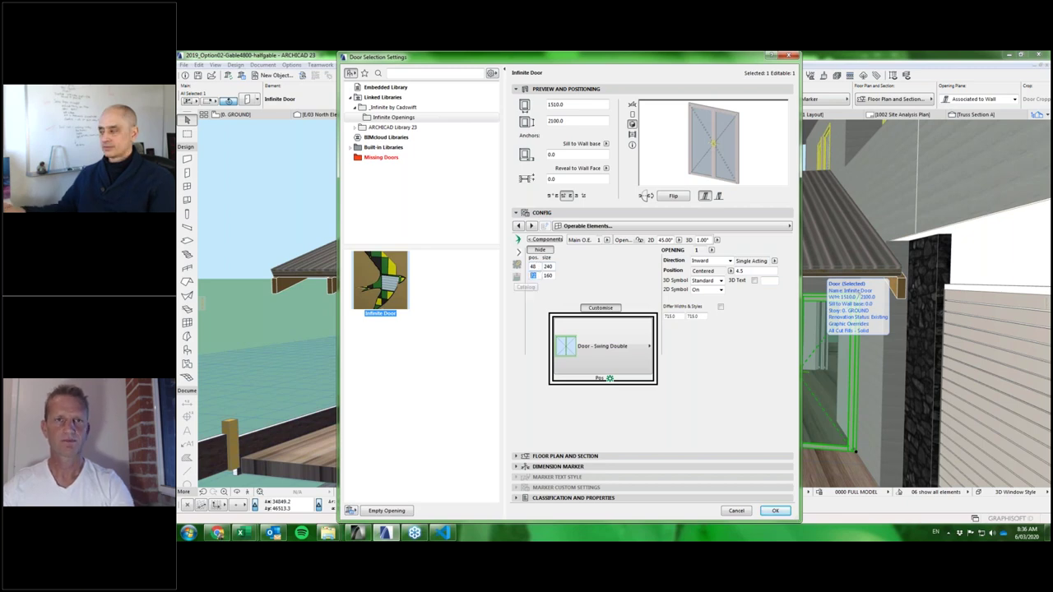
pyautogui.write('24')
pyautogui.press('Return')
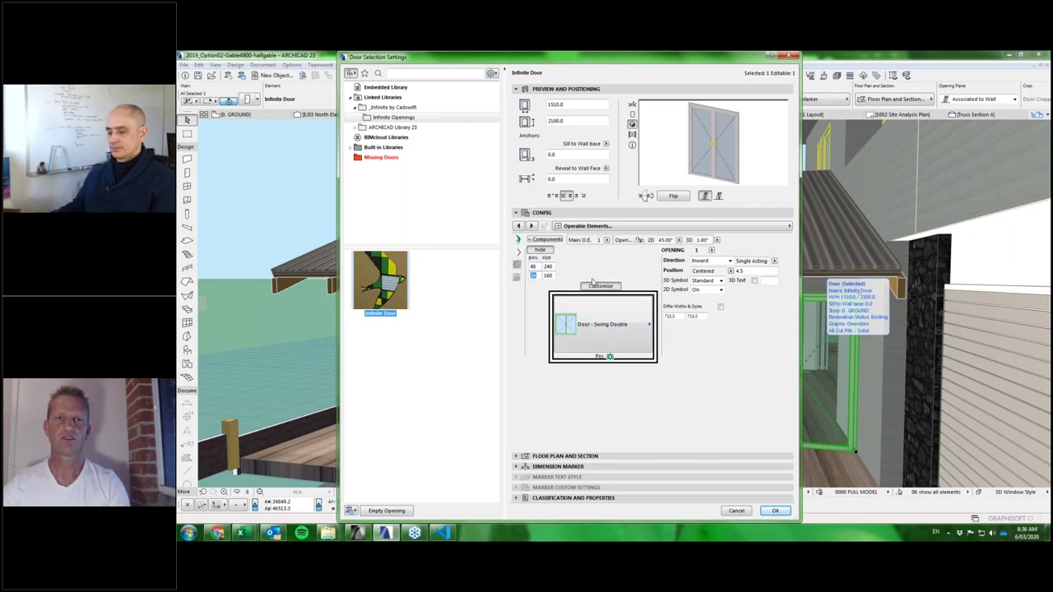
pyautogui.click(540, 251)
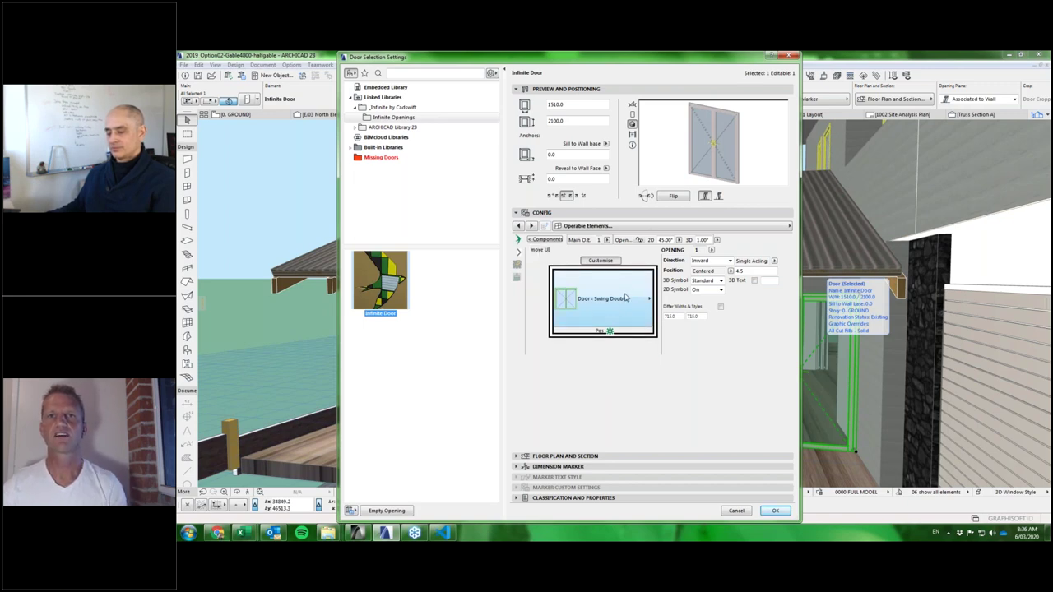
pyautogui.click(627, 298)
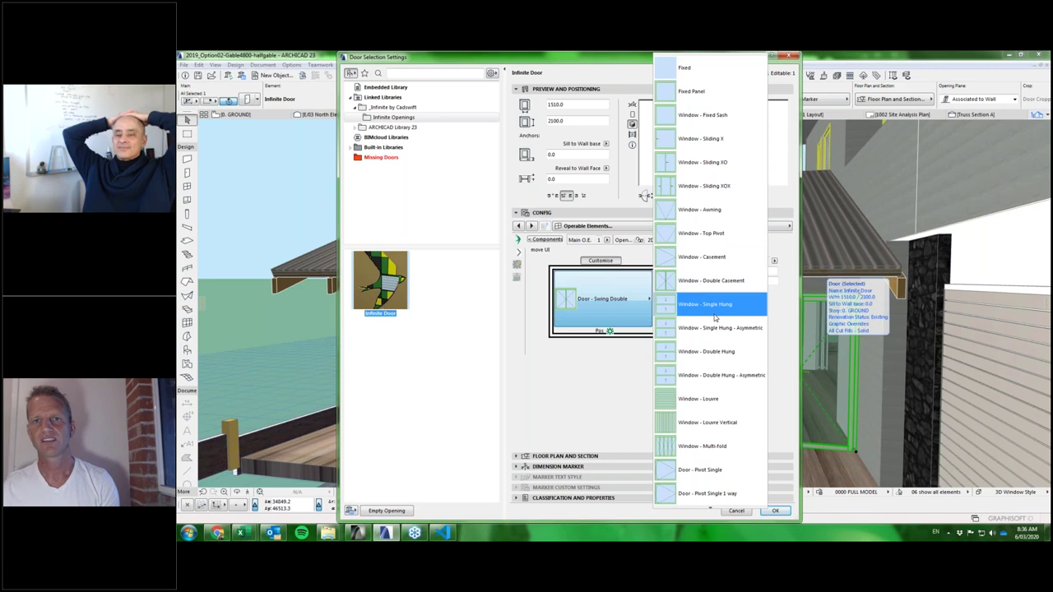
# Change the glass door's opening type from Door - Swing Double to Door - Swing Single and confirm.
pyautogui.scroll(-1, 706, 256)
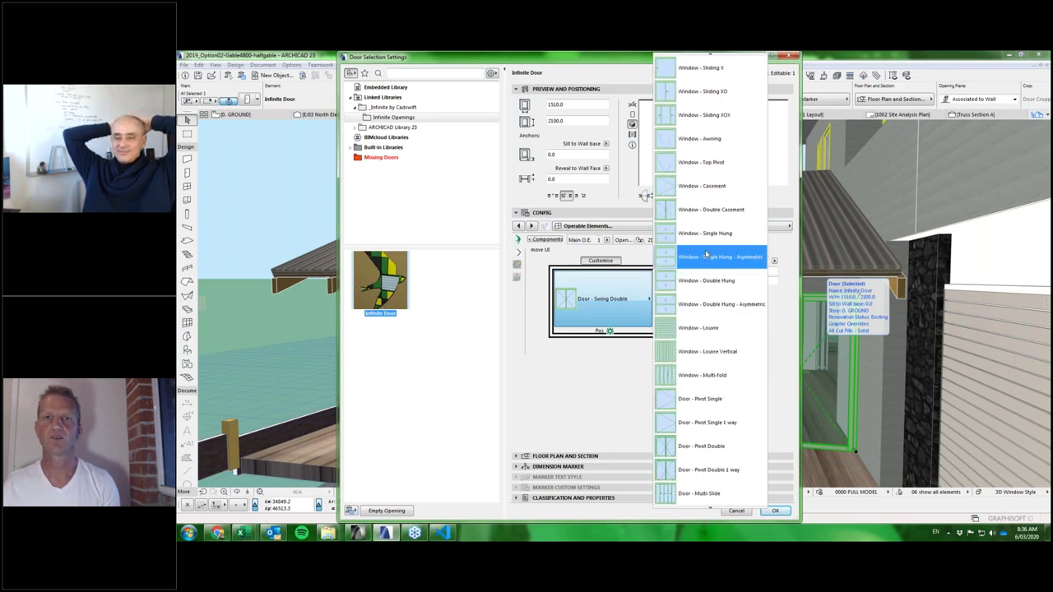
pyautogui.scroll(-2, 707, 247)
pyautogui.scroll(-1, 731, 271)
pyautogui.scroll(-2, 721, 262)
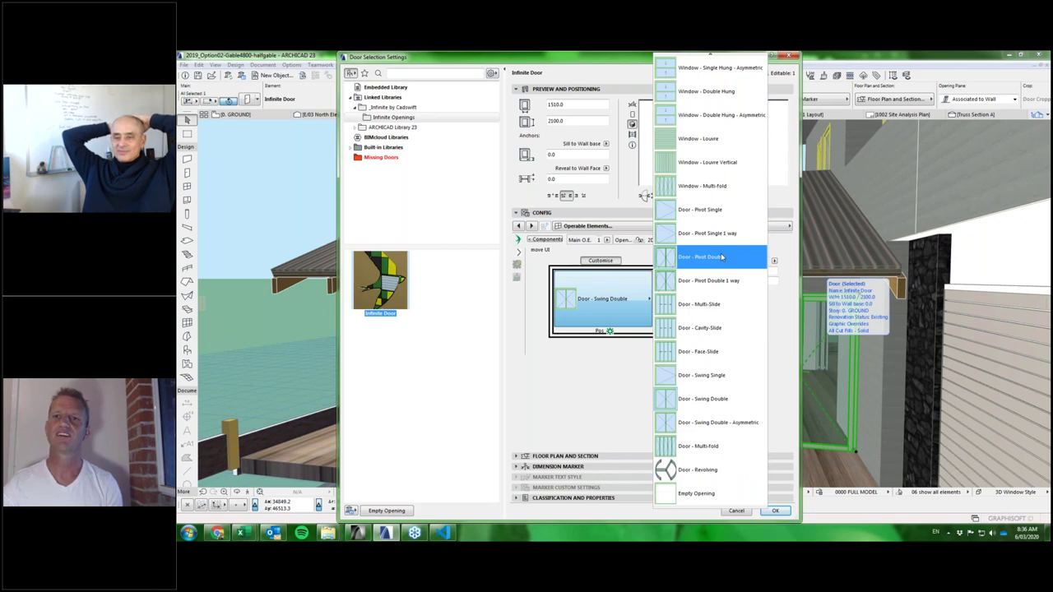
pyautogui.click(610, 301)
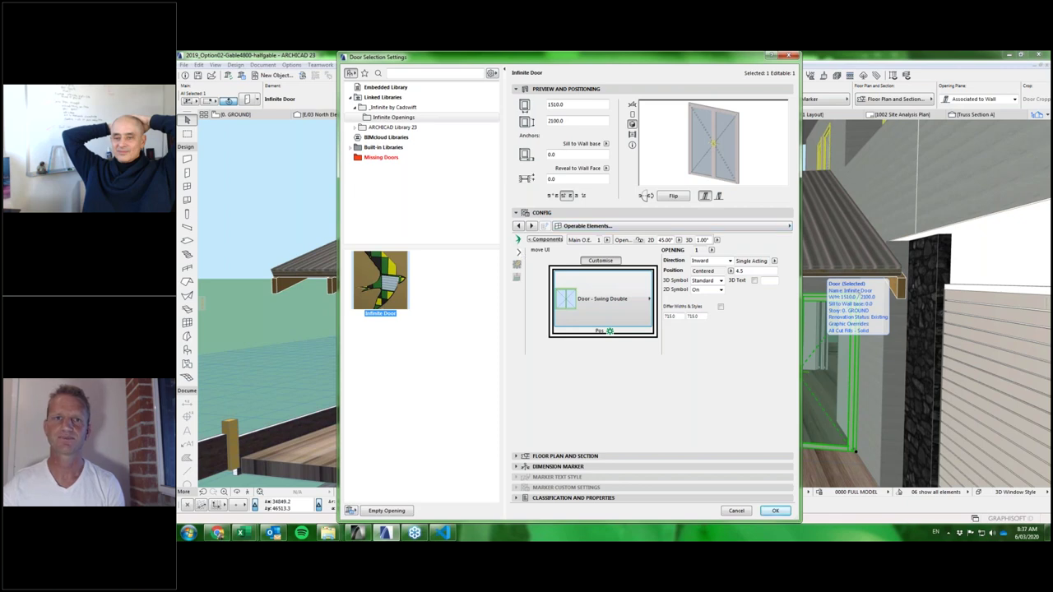
pyautogui.click(613, 311)
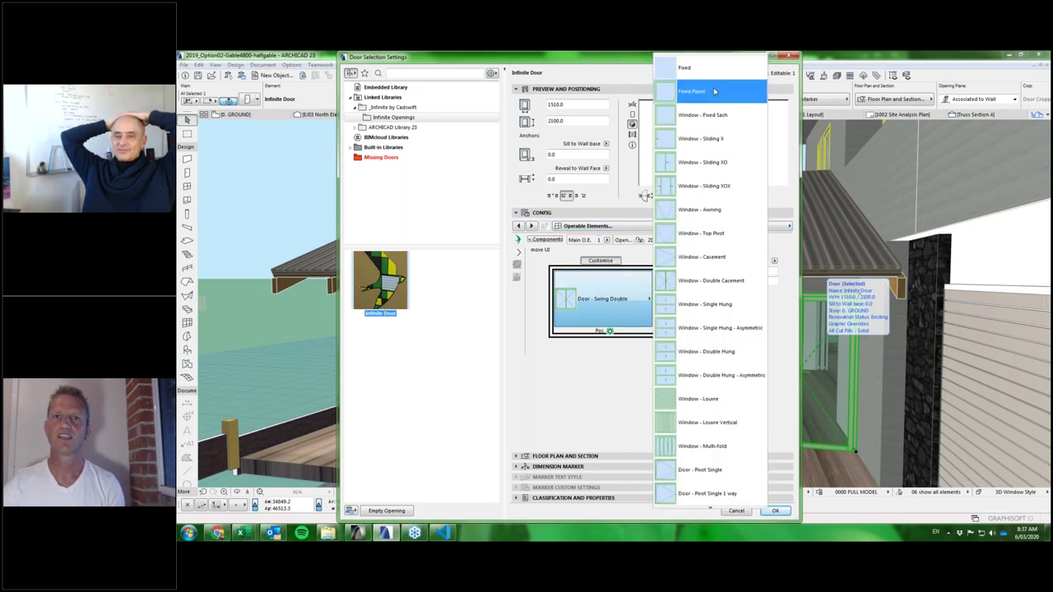
pyautogui.scroll(-3, 749, 352)
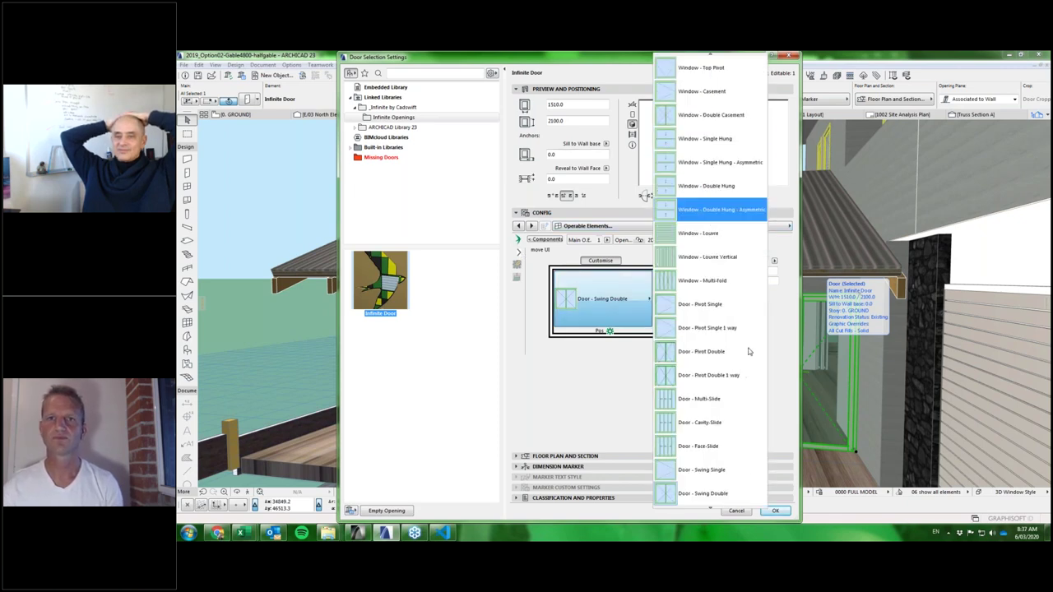
pyautogui.scroll(-2, 749, 351)
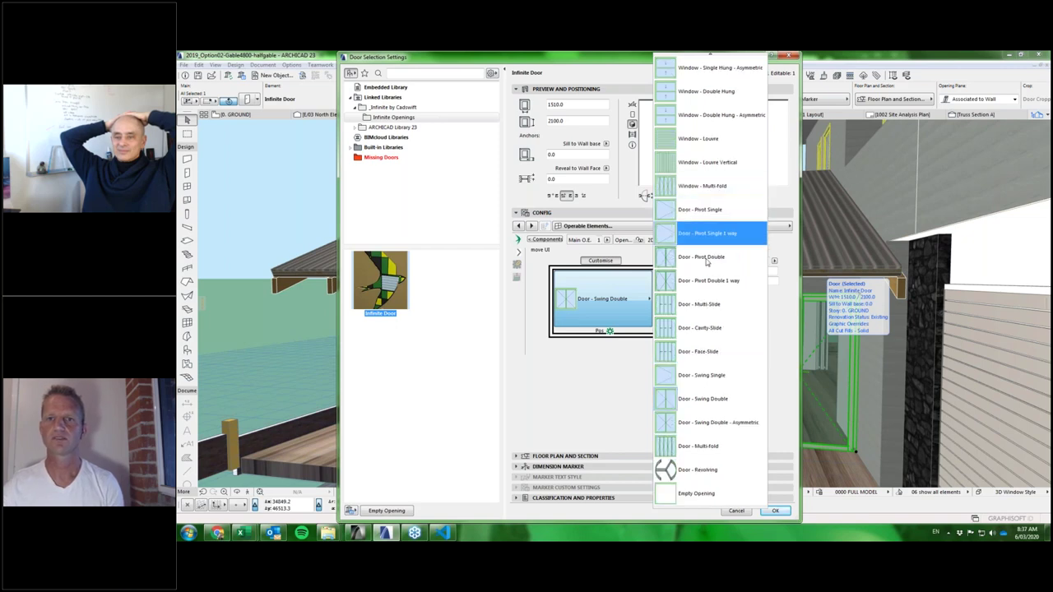
pyautogui.click(701, 375)
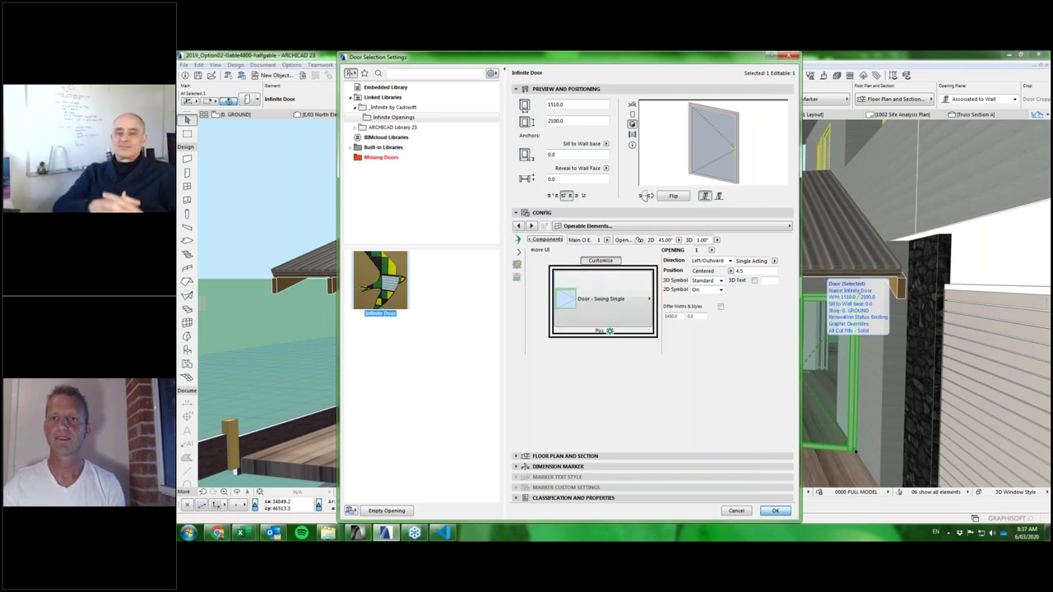
pyautogui.press('Return')
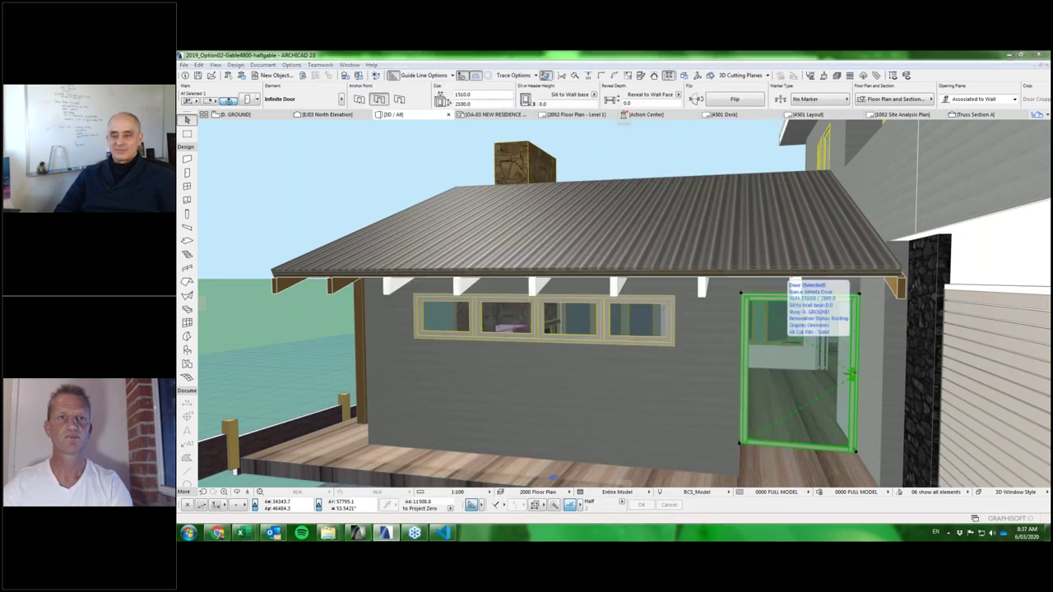
# Reopen the Infinite Door's settings on the Panel Arrangement page.
pyautogui.doubleClick(818, 356)
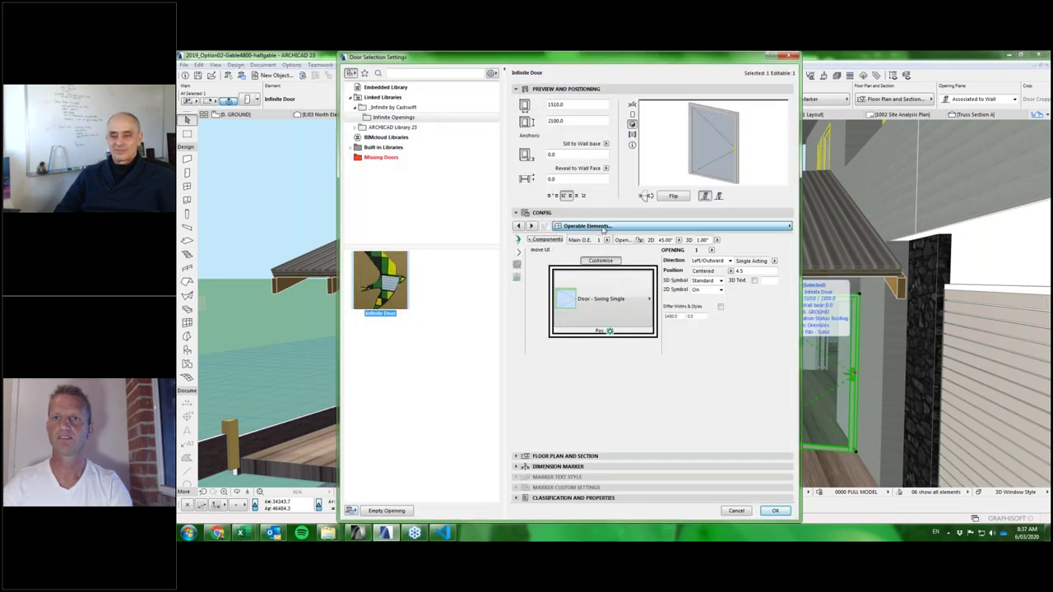
pyautogui.click(603, 229)
pyautogui.press('Up')
pyautogui.press('Up')
pyautogui.press('Up')
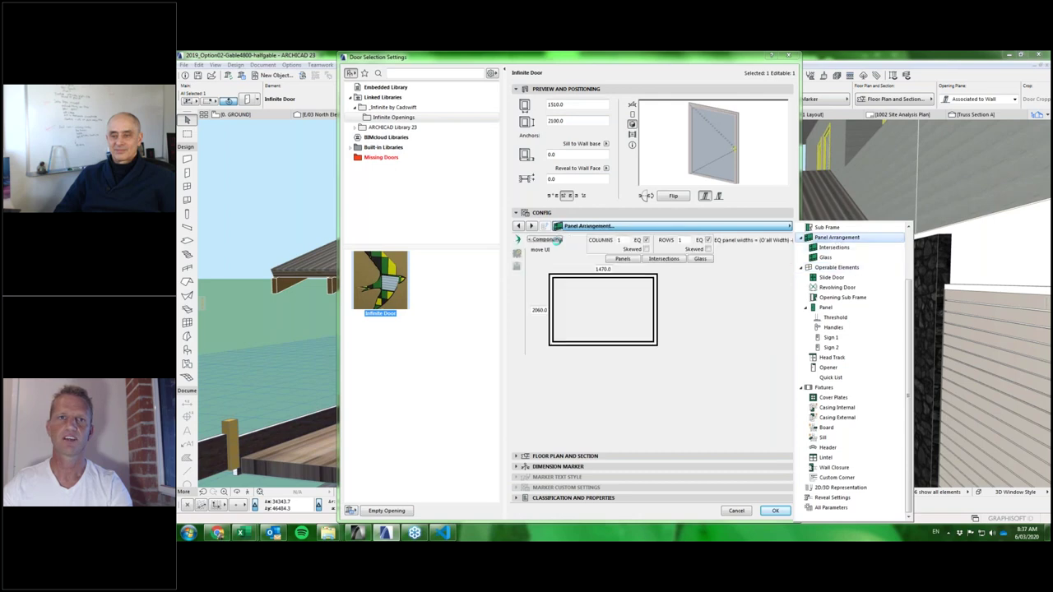
pyautogui.click(546, 239)
pyautogui.click(517, 273)
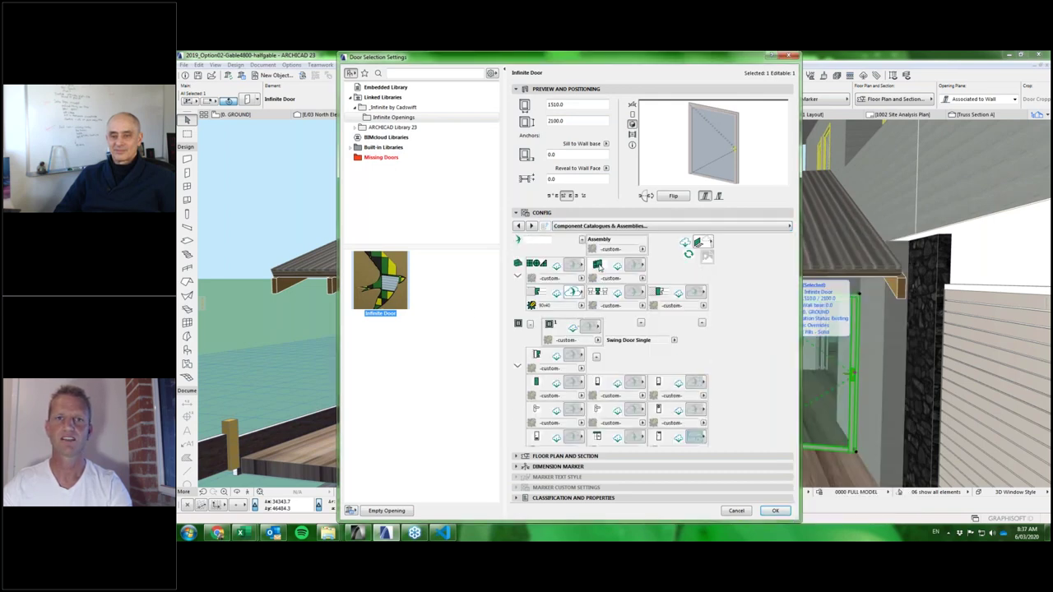
pyautogui.click(598, 264)
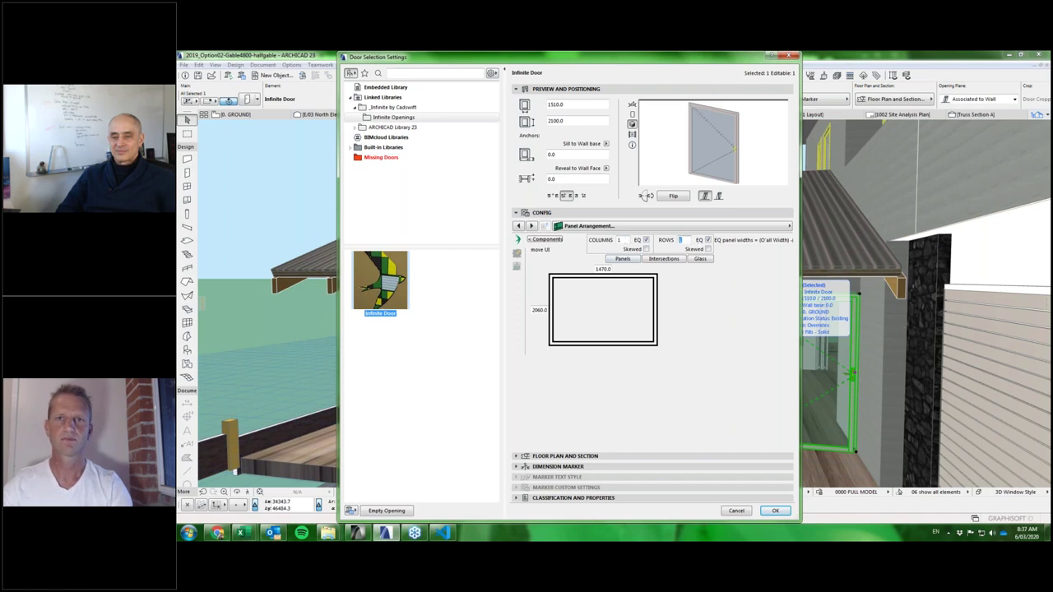
# Split the door into two equal 1030.0 rows with the row divider kept, and apply.
pyautogui.press('Return')
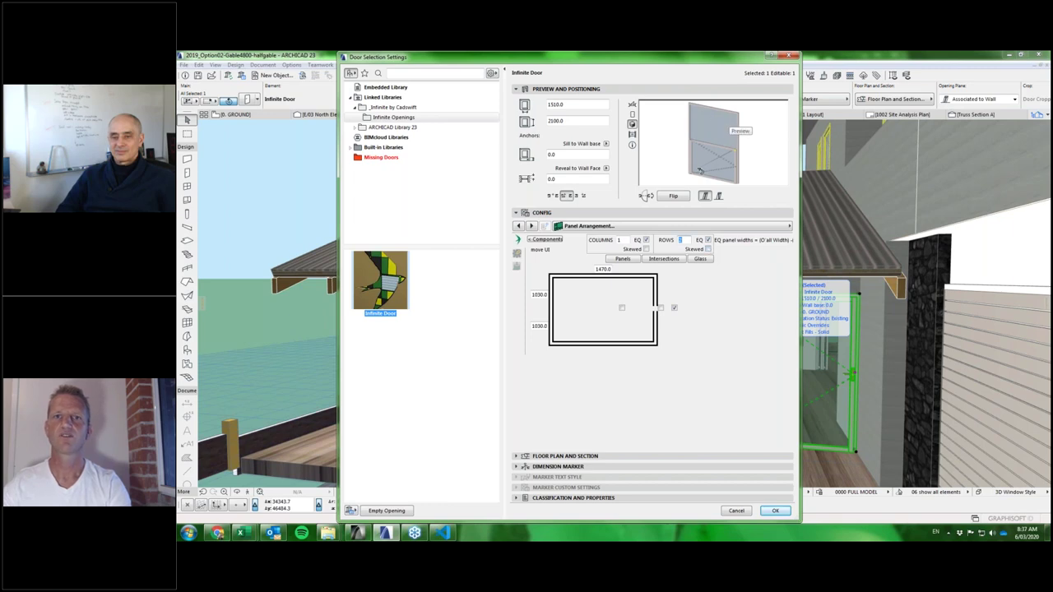
pyautogui.click(624, 313)
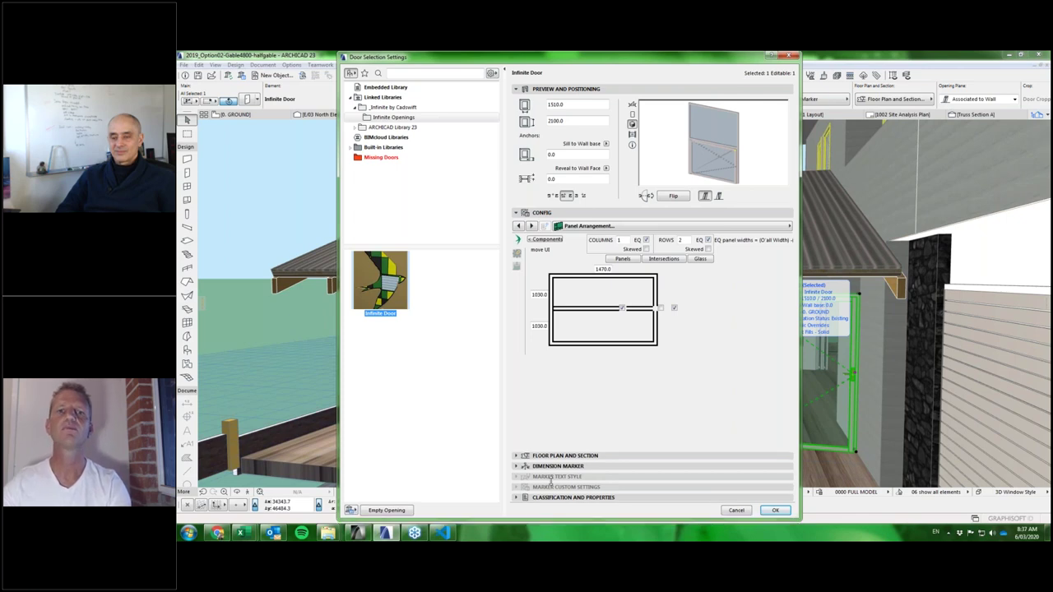
pyautogui.moveTo(715, 518); pyautogui.dragTo(715, 428)
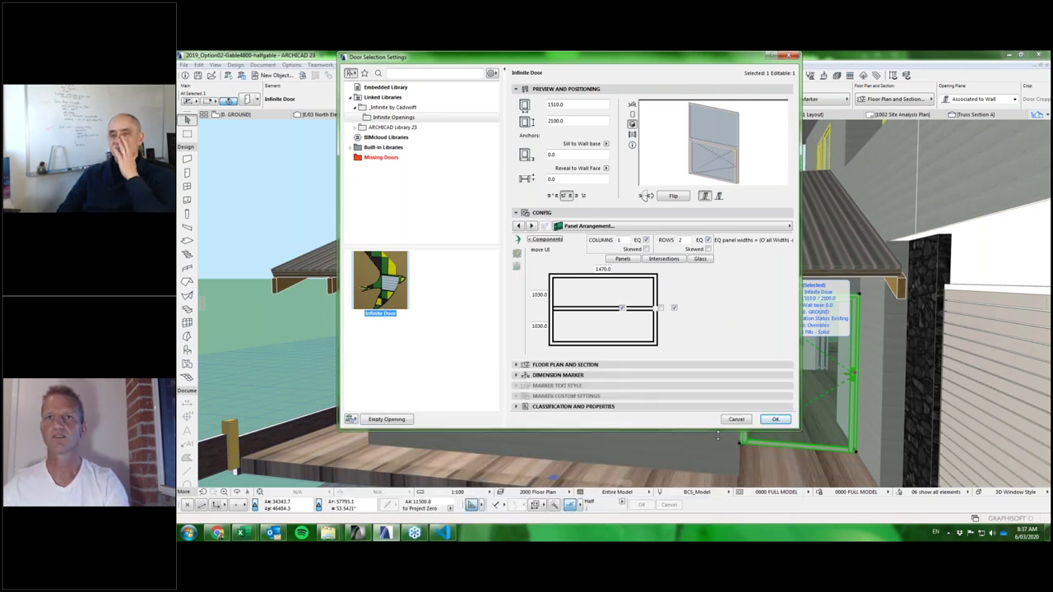
pyautogui.moveTo(715, 427); pyautogui.dragTo(715, 527)
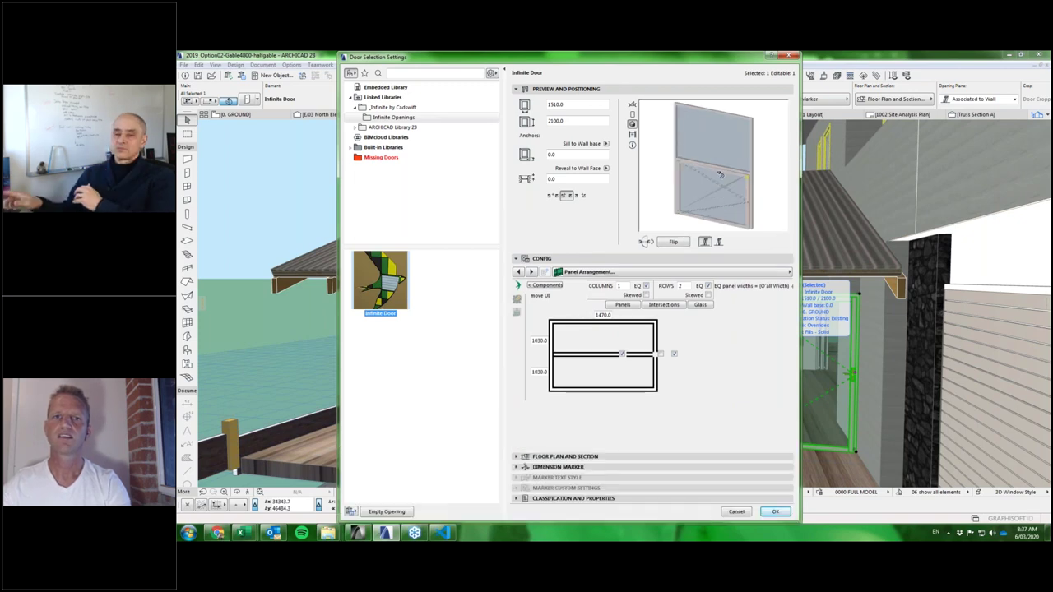
pyautogui.click(623, 355)
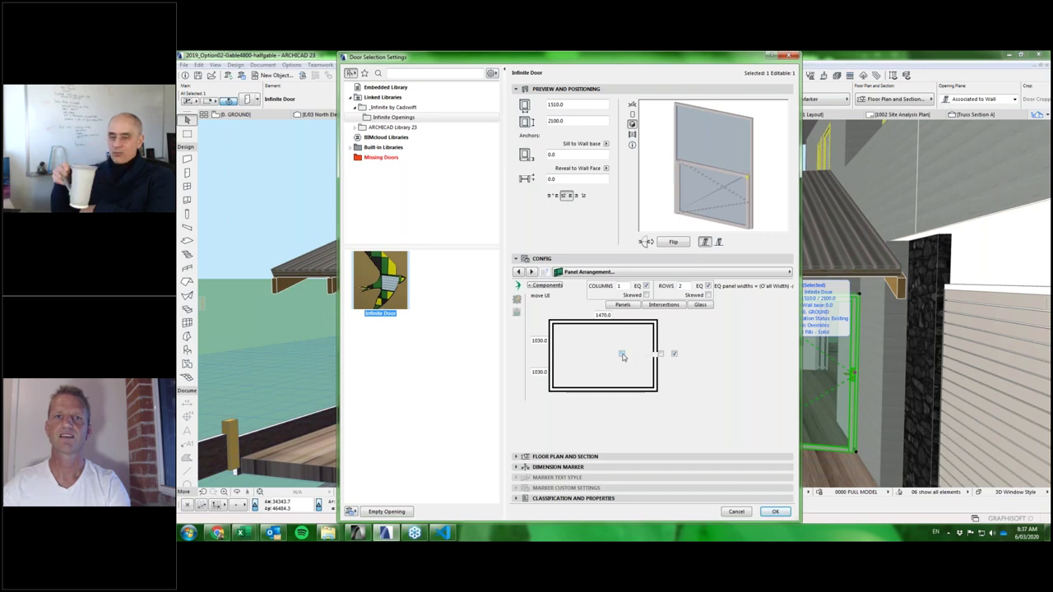
pyautogui.click(623, 355)
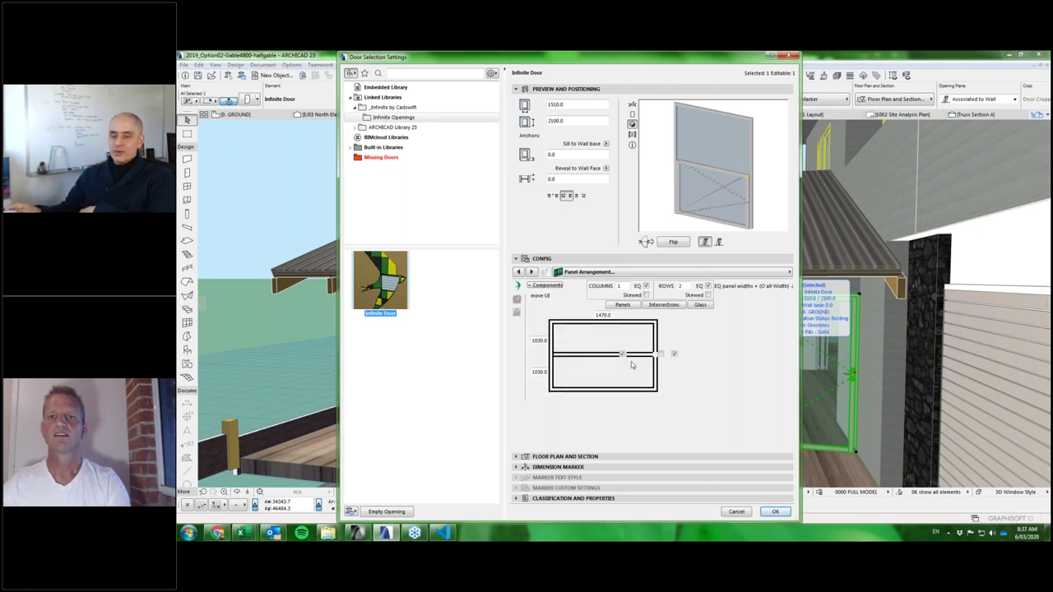
pyautogui.click(775, 512)
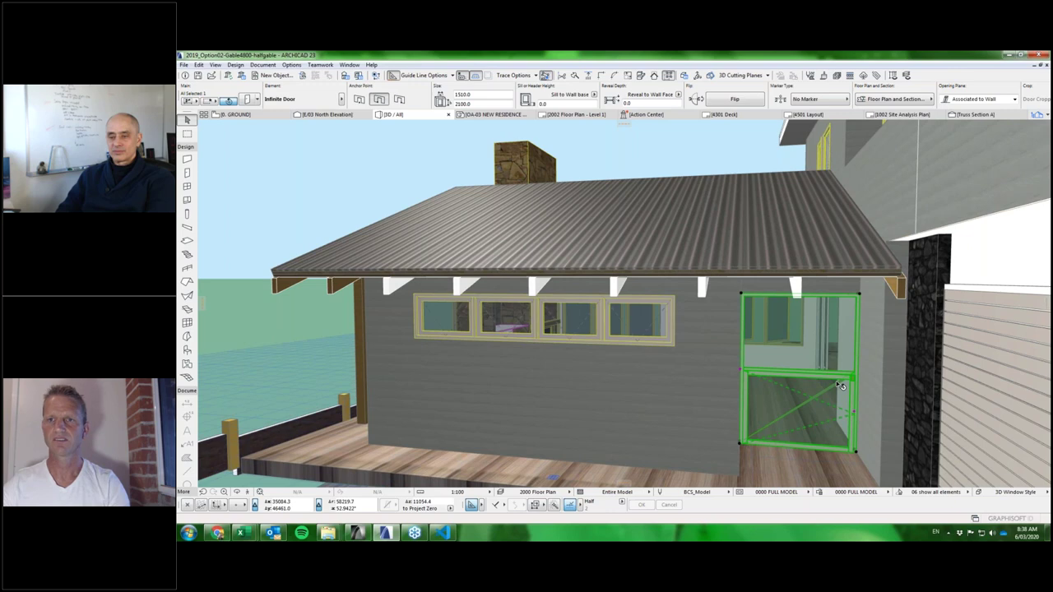
# Reopen the Infinite Door's settings on the Operable Elements page.
pyautogui.scroll(1, 841, 386)
pyautogui.scroll(3, 841, 385)
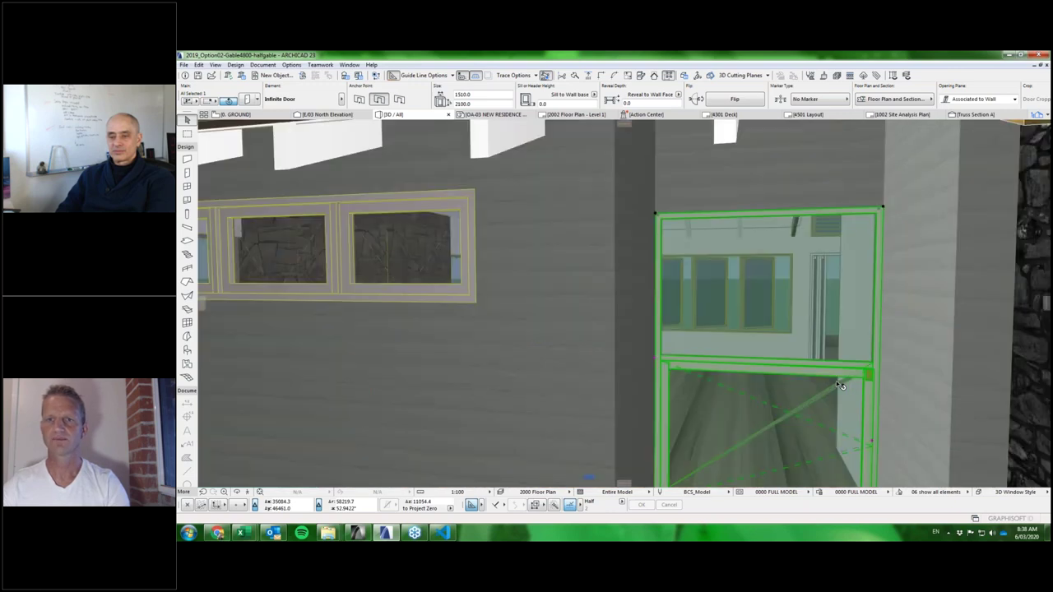
pyautogui.scroll(-5, 838, 383)
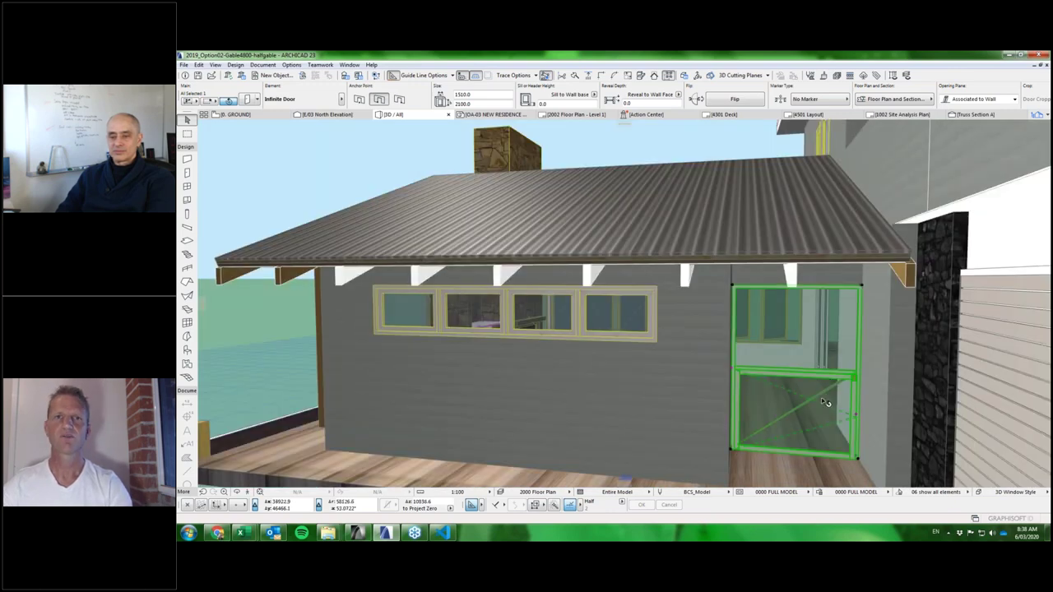
pyautogui.doubleClick(824, 400)
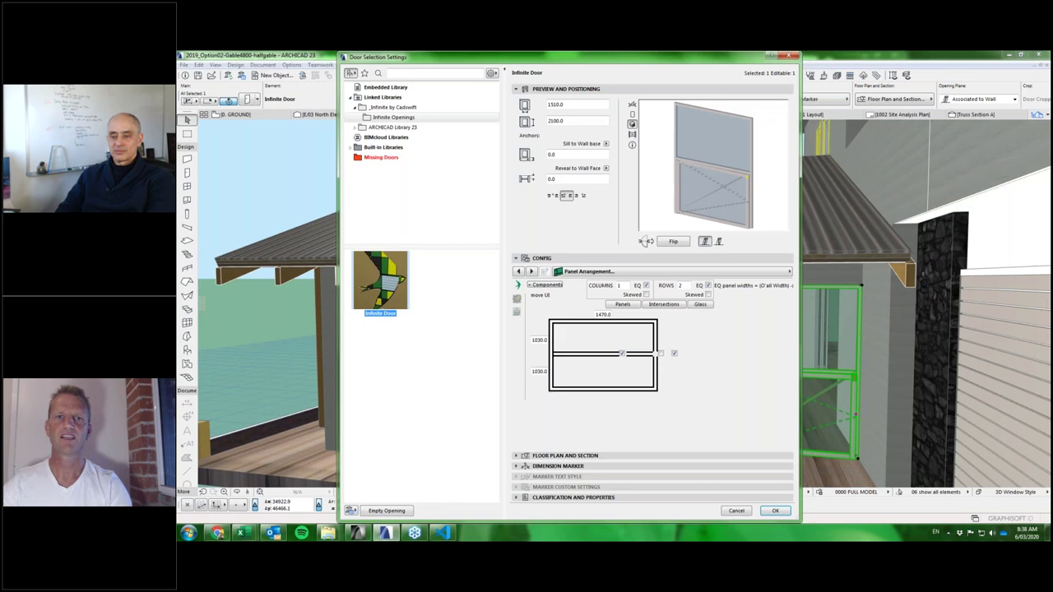
pyautogui.click(623, 355)
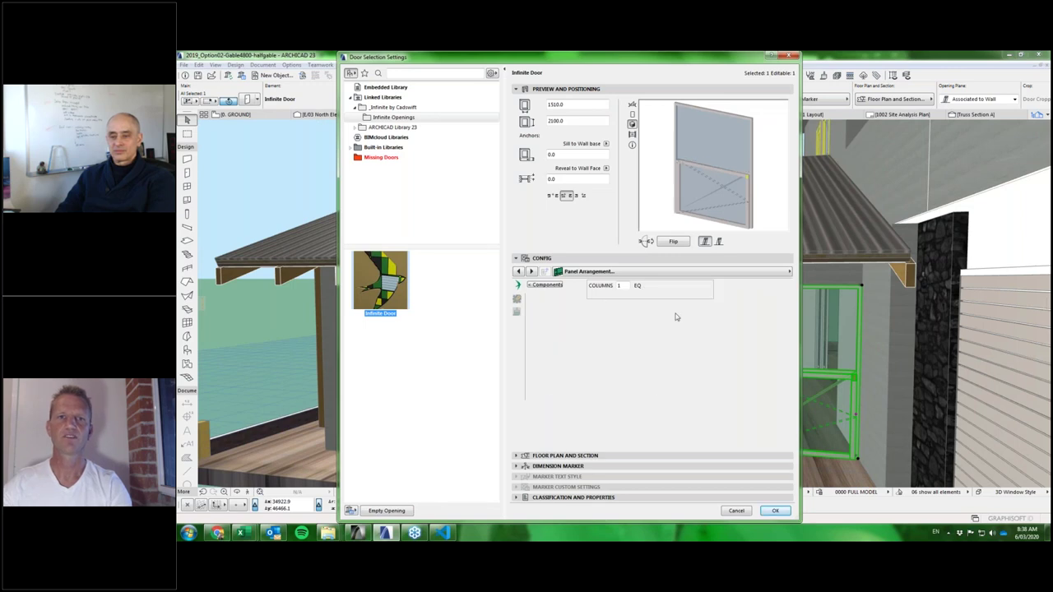
pyautogui.click(584, 272)
pyautogui.click(837, 303)
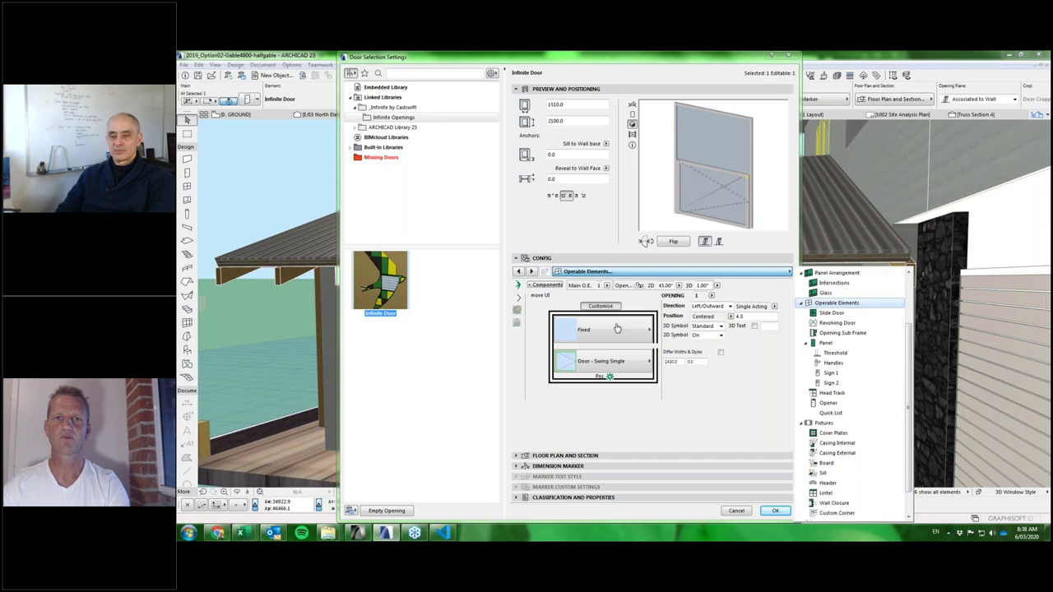
# Change the top panel from Fixed to Door - Swing Single and apply.
pyautogui.click(617, 329)
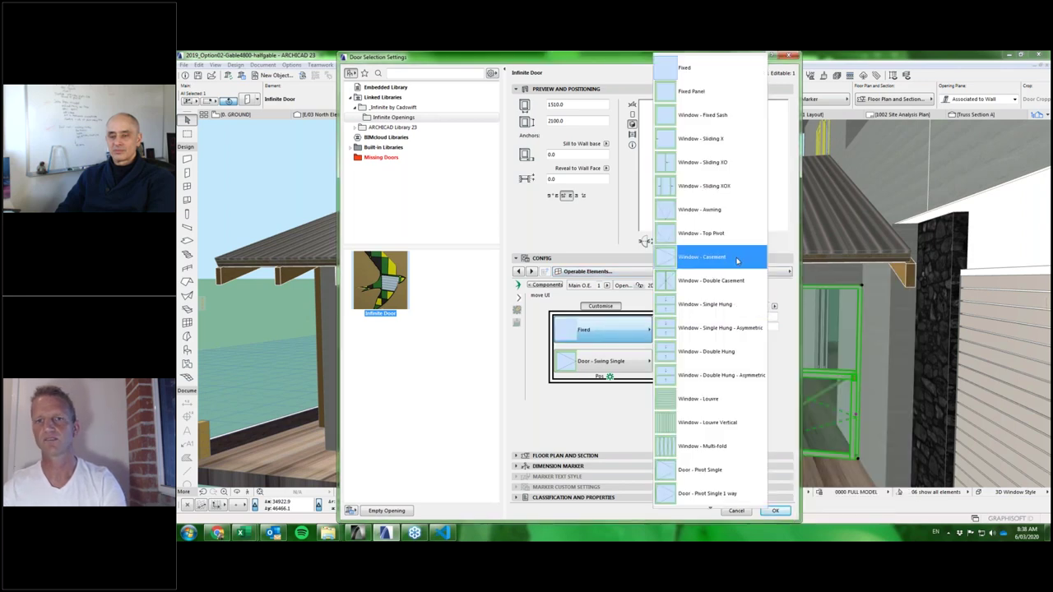
pyautogui.scroll(-2, 724, 483)
pyautogui.scroll(-3, 724, 483)
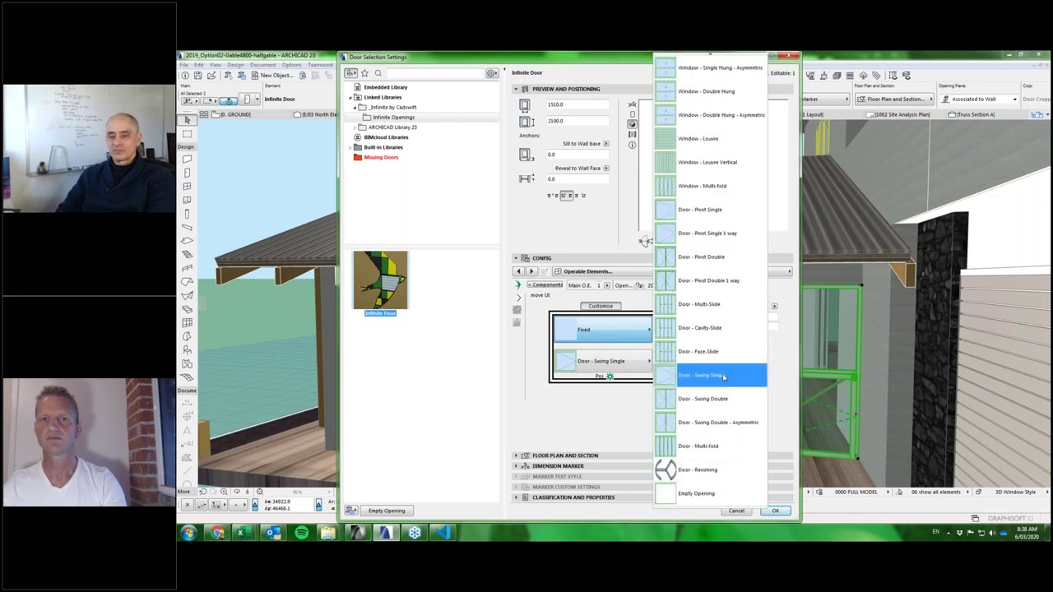
pyautogui.click(723, 374)
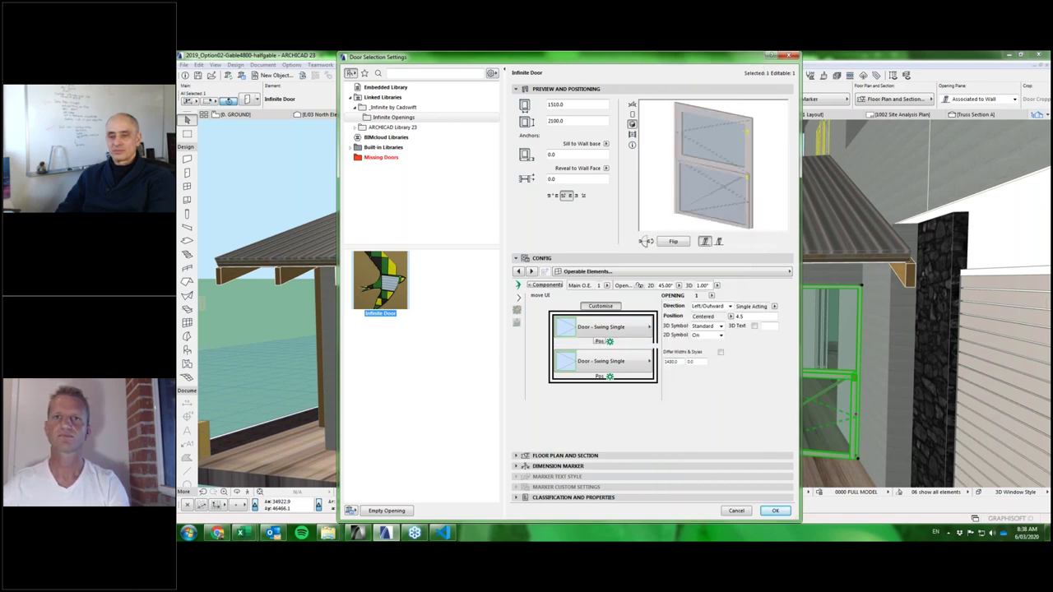
pyautogui.click(775, 511)
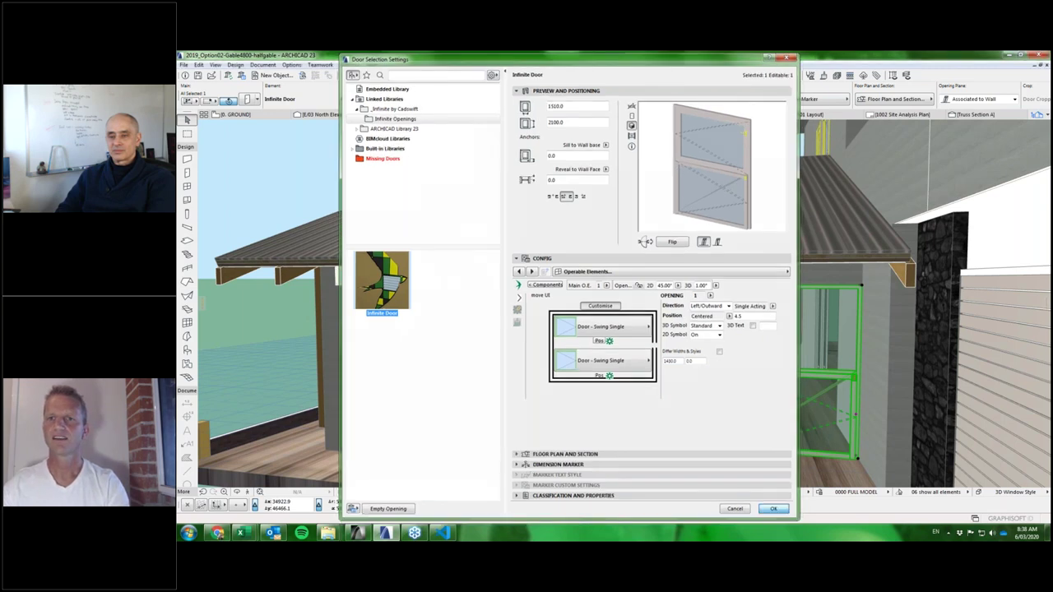
pyautogui.scroll(3, 822, 398)
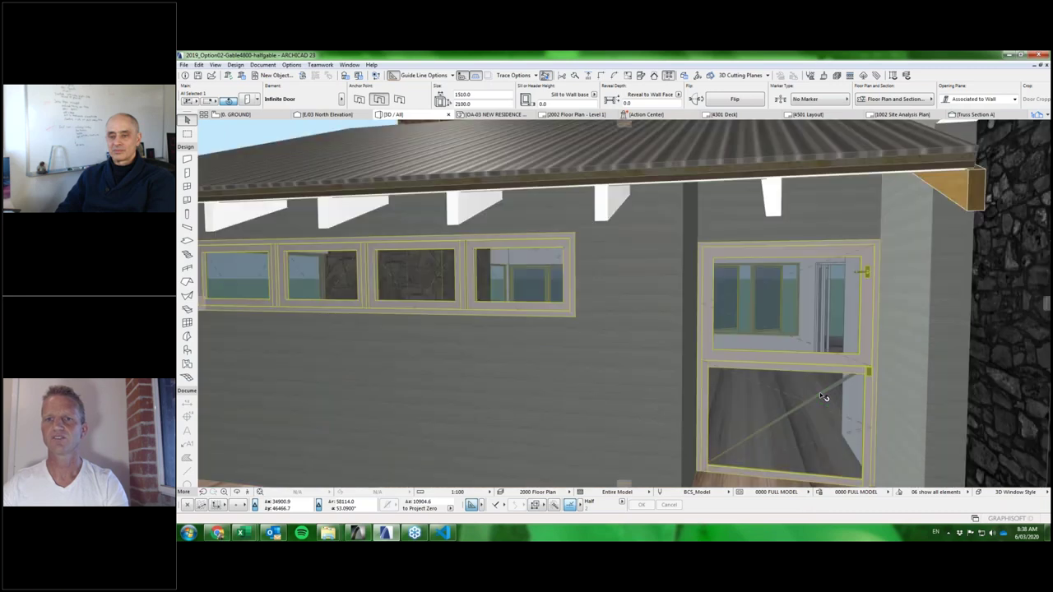
# Set the 3D symbol to Standard for openings 1 and 2 and apply.
pyautogui.scroll(-3, 823, 397)
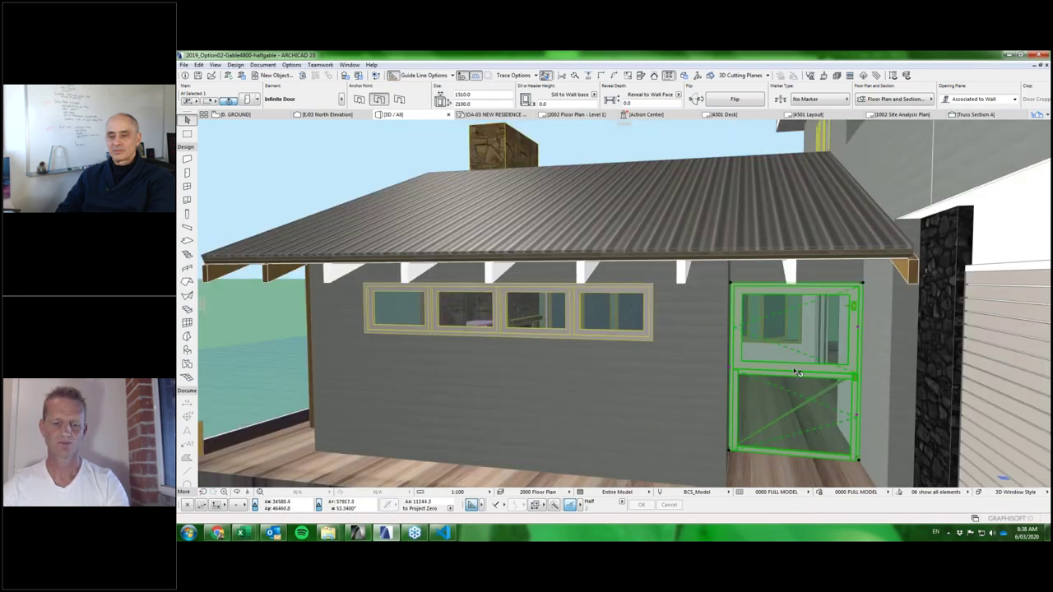
pyautogui.doubleClick(766, 322)
pyautogui.click(720, 327)
pyautogui.click(701, 336)
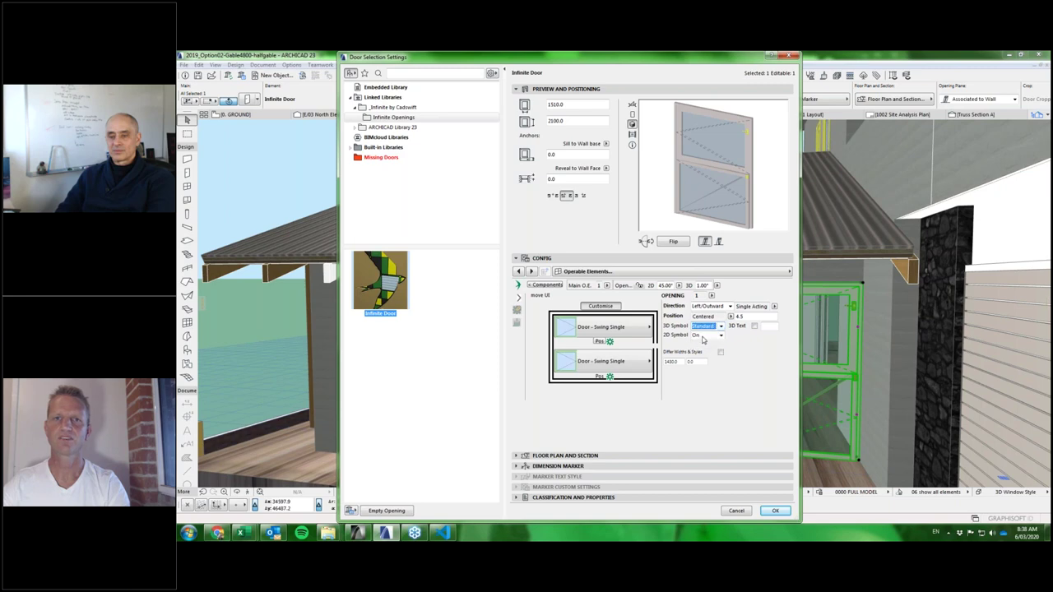
pyautogui.click(600, 362)
pyautogui.click(720, 326)
pyautogui.click(702, 336)
pyautogui.click(776, 511)
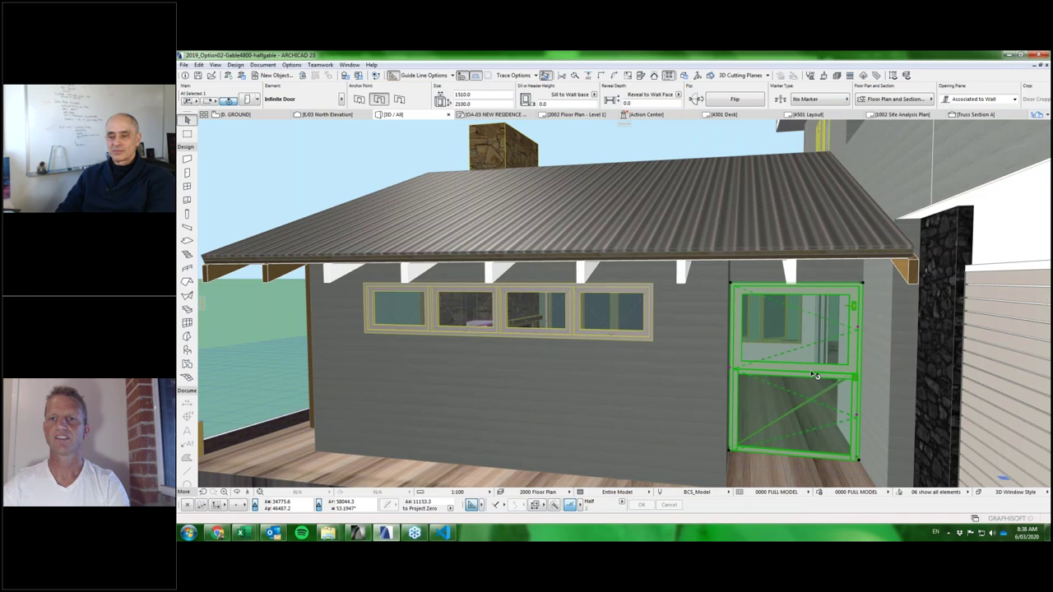
# Unlock the opening angles, set 90° in plan and 10° in 3D, and begin stretching the sash.
pyautogui.keyDown('shift'); pyautogui.moveTo(814, 375); pyautogui.dragTo(825, 394, button='middle'); pyautogui.keyUp('shift')
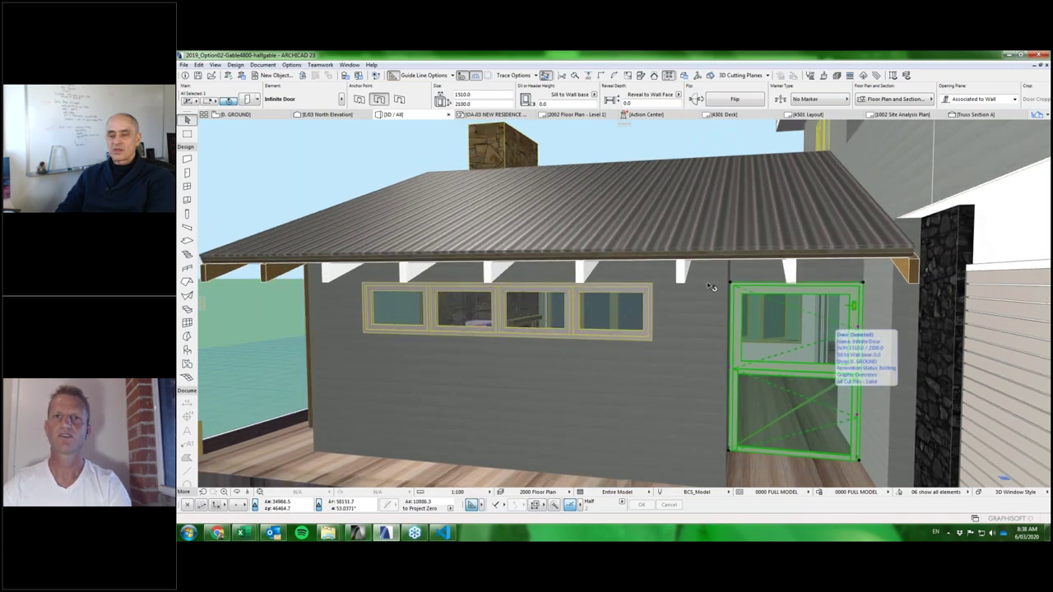
pyautogui.hotkey('ctrl', 't')
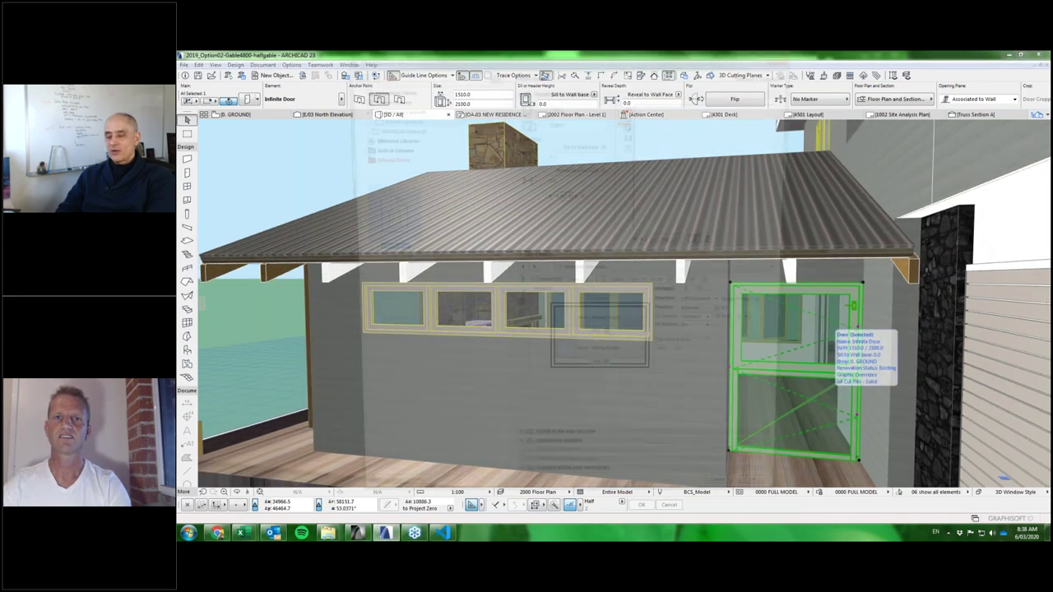
pyautogui.click(641, 285)
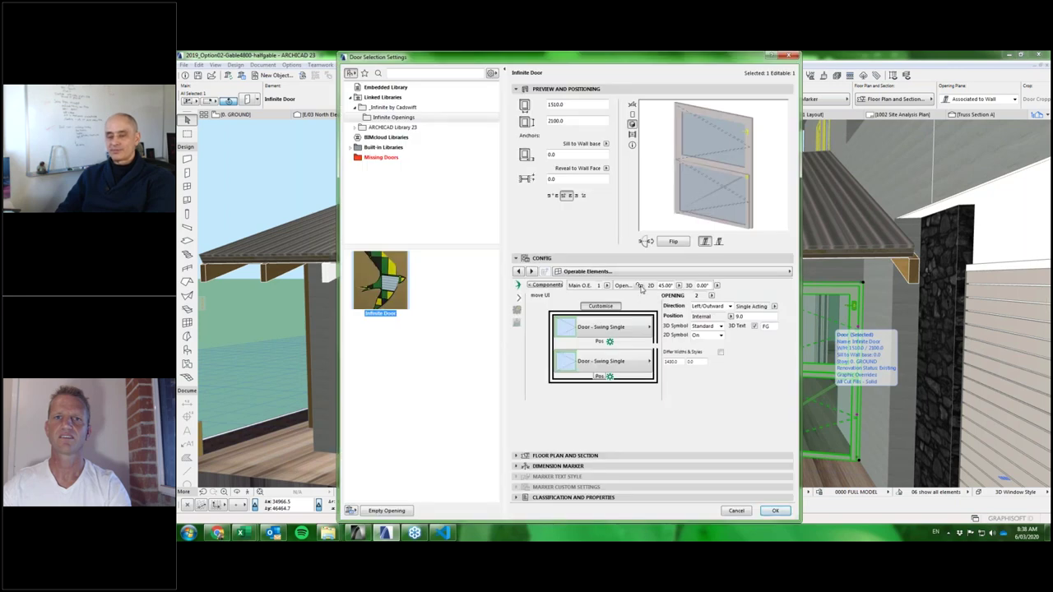
pyautogui.click(776, 511)
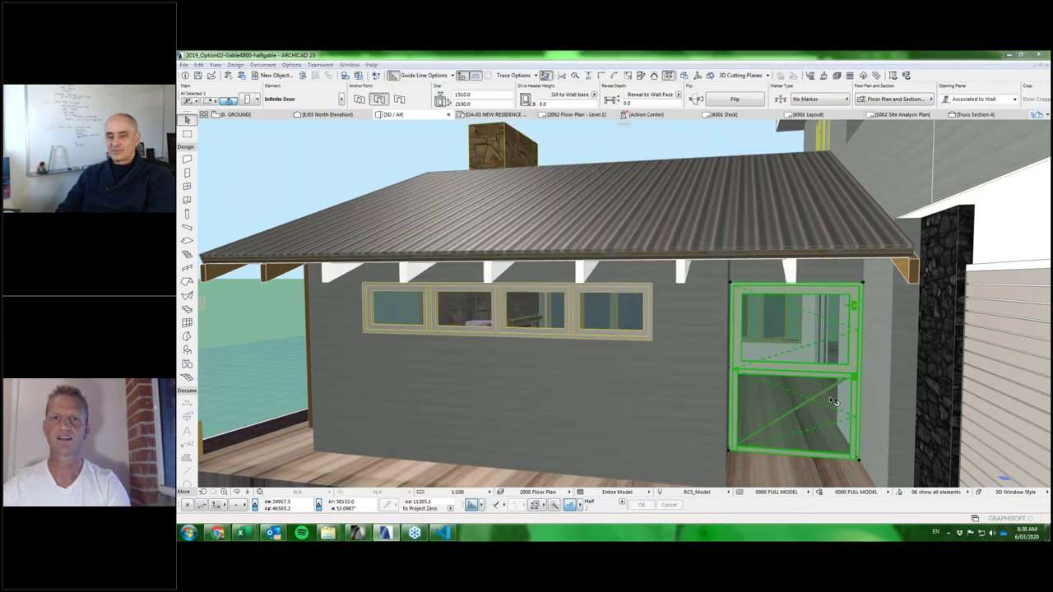
pyautogui.doubleClick(830, 400)
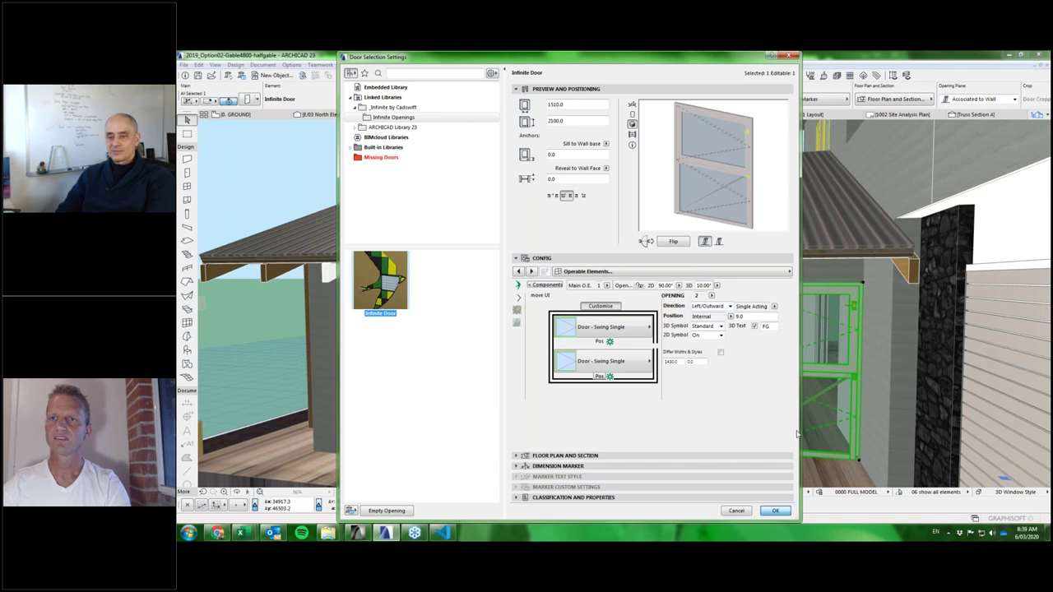
pyautogui.press('Return')
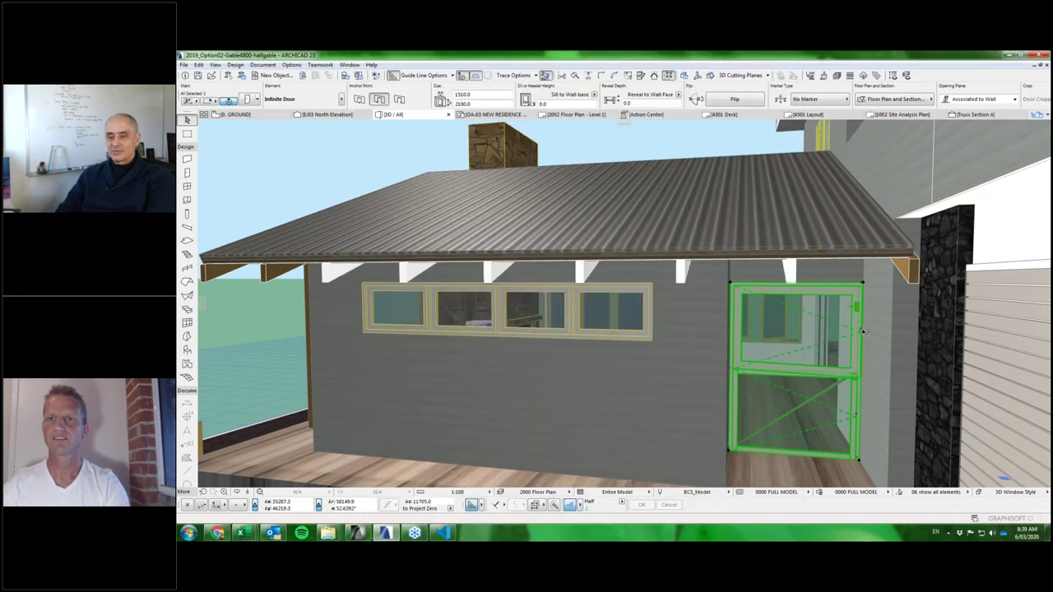
pyautogui.click(857, 306)
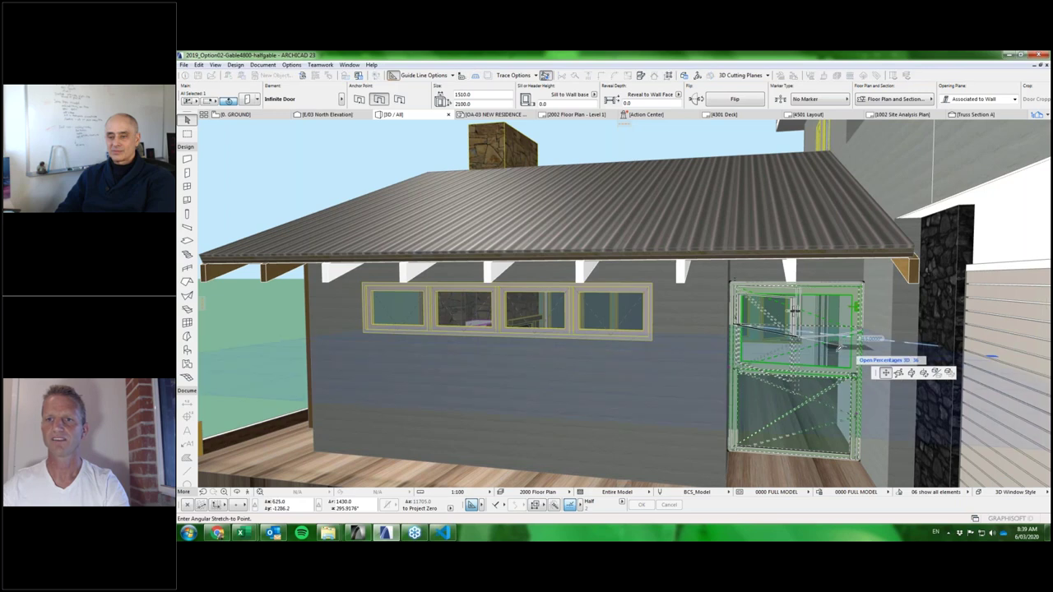
# Stretch the door sashes to partly open angles in 3D, then switch to the ground floor plan.
pyautogui.click(837, 347)
pyautogui.click(856, 413)
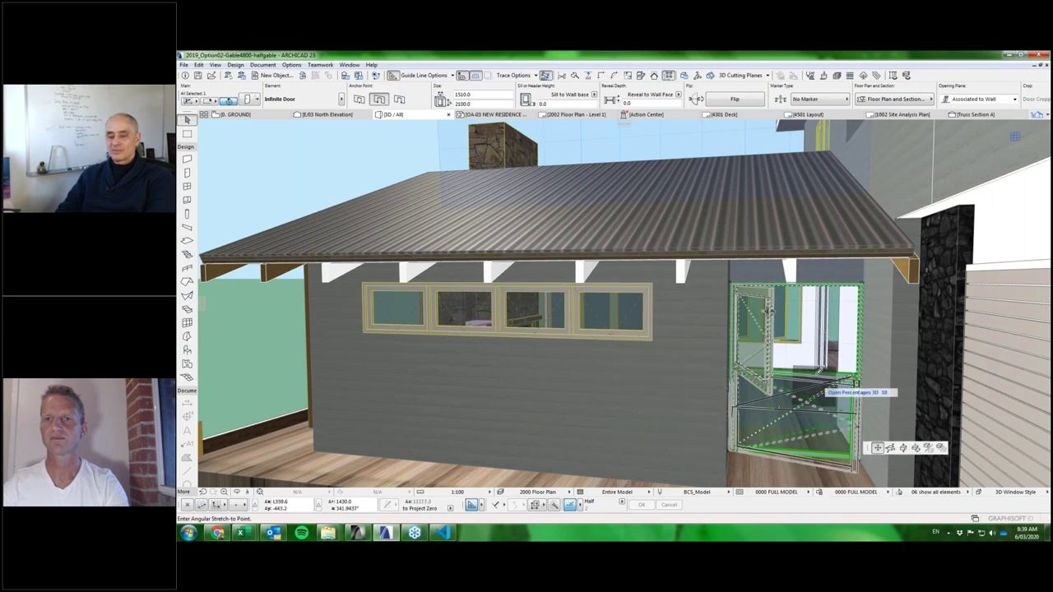
pyautogui.click(769, 311)
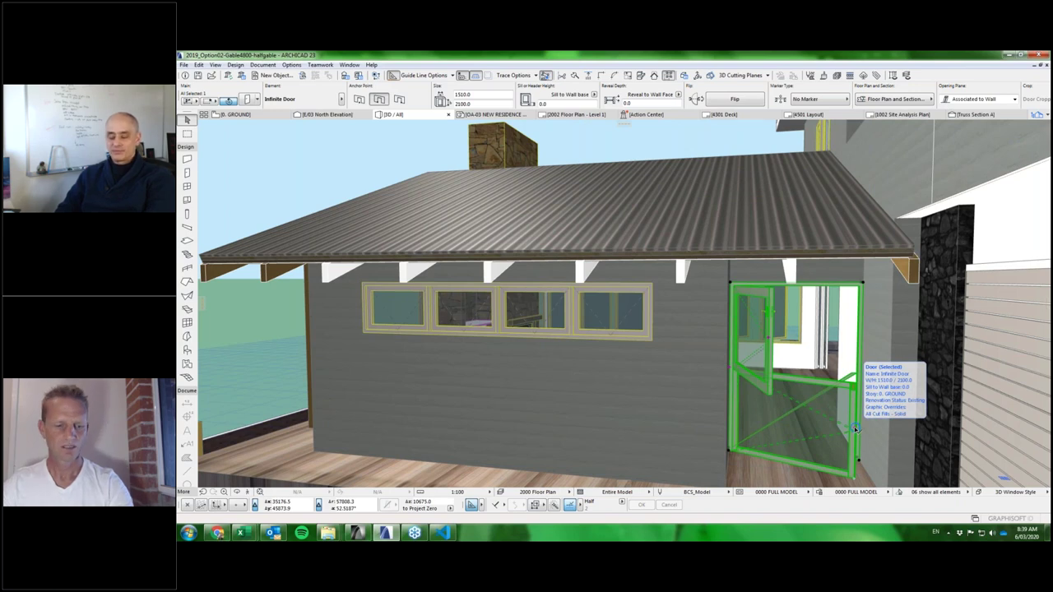
pyautogui.press('F2')
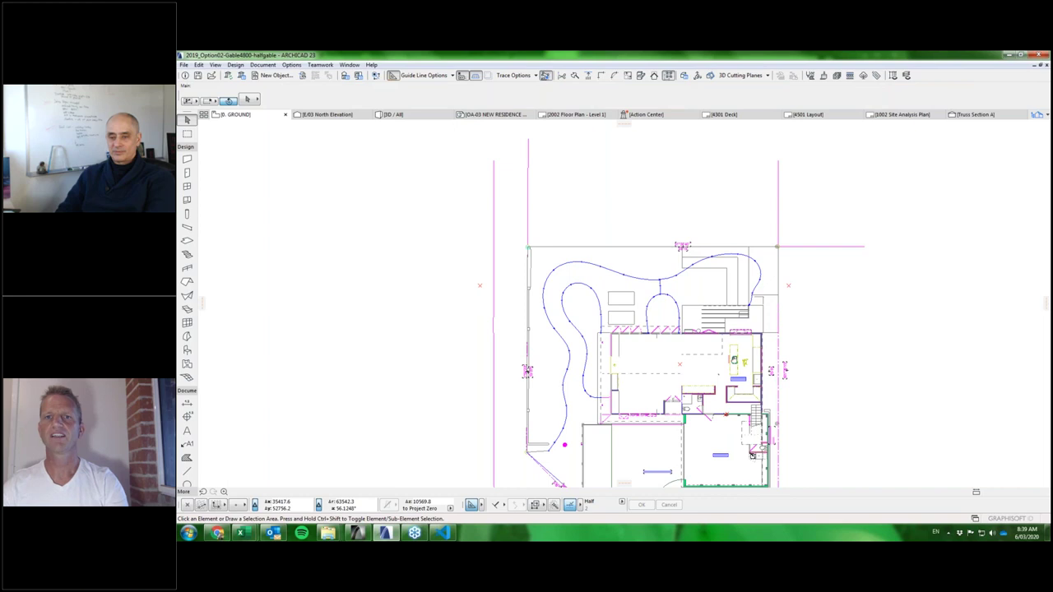
pyautogui.scroll(8, 728, 275)
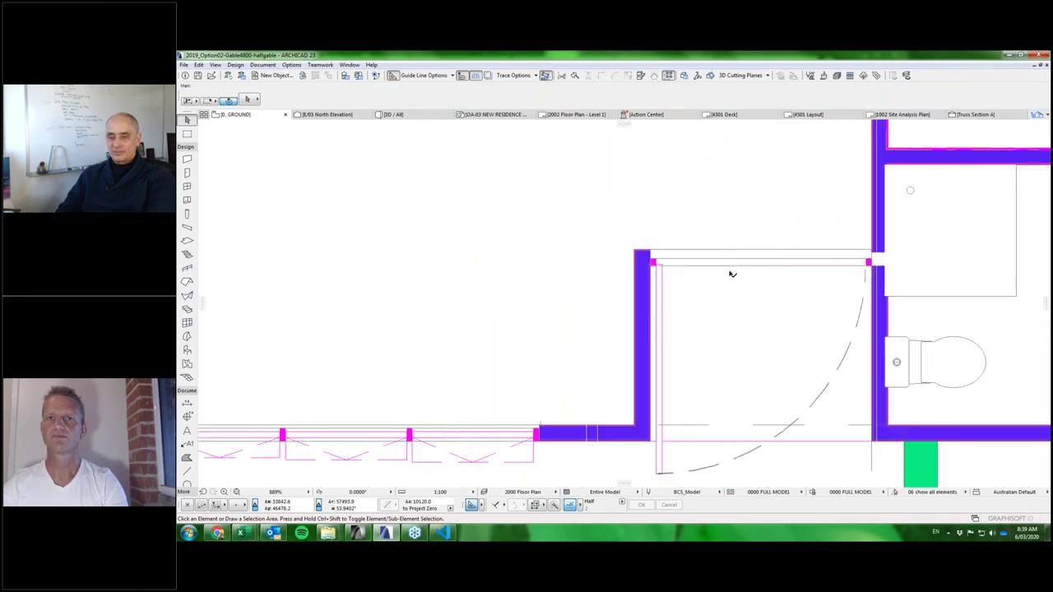
pyautogui.scroll(-2, 625, 225)
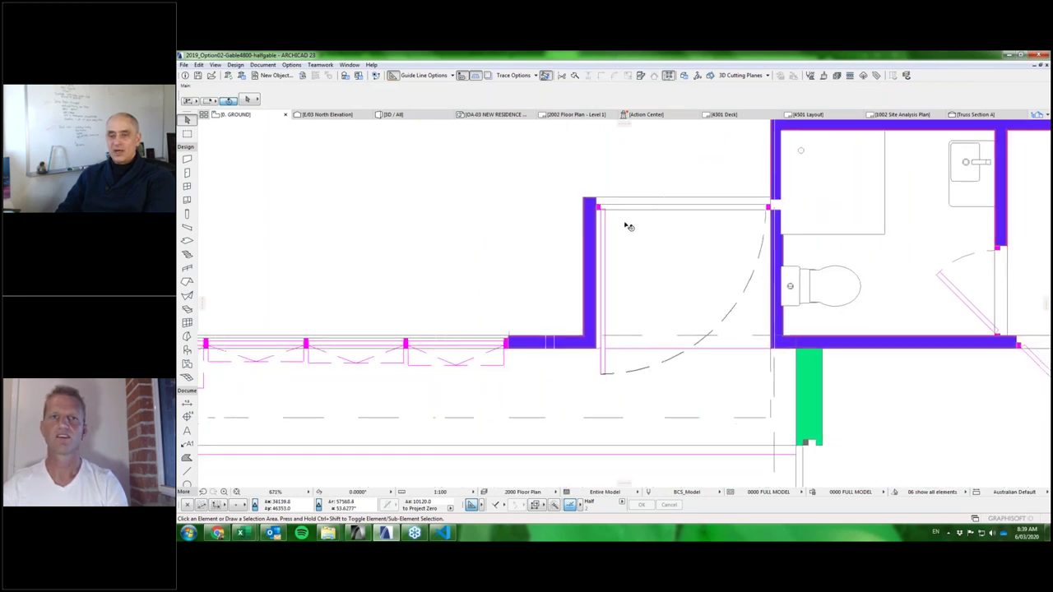
pyautogui.click(597, 200)
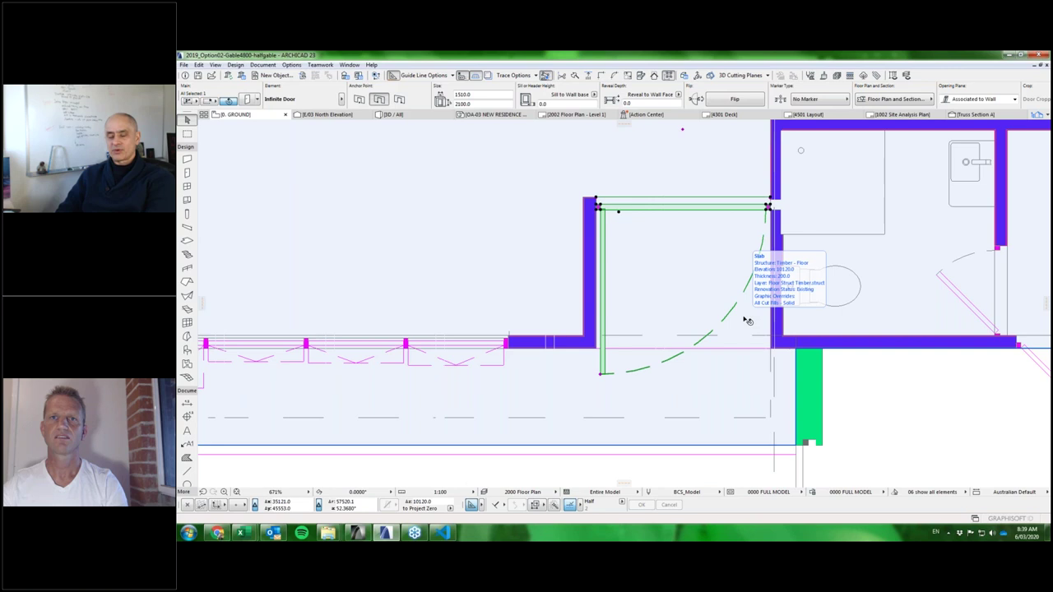
pyautogui.scroll(6, 574, 212)
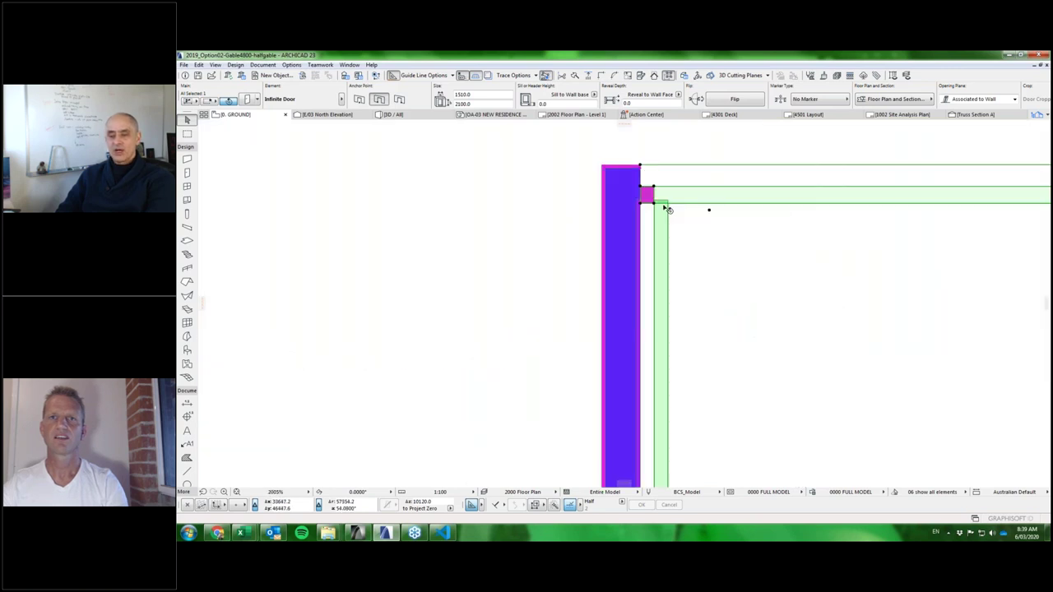
pyautogui.scroll(-5, 633, 251)
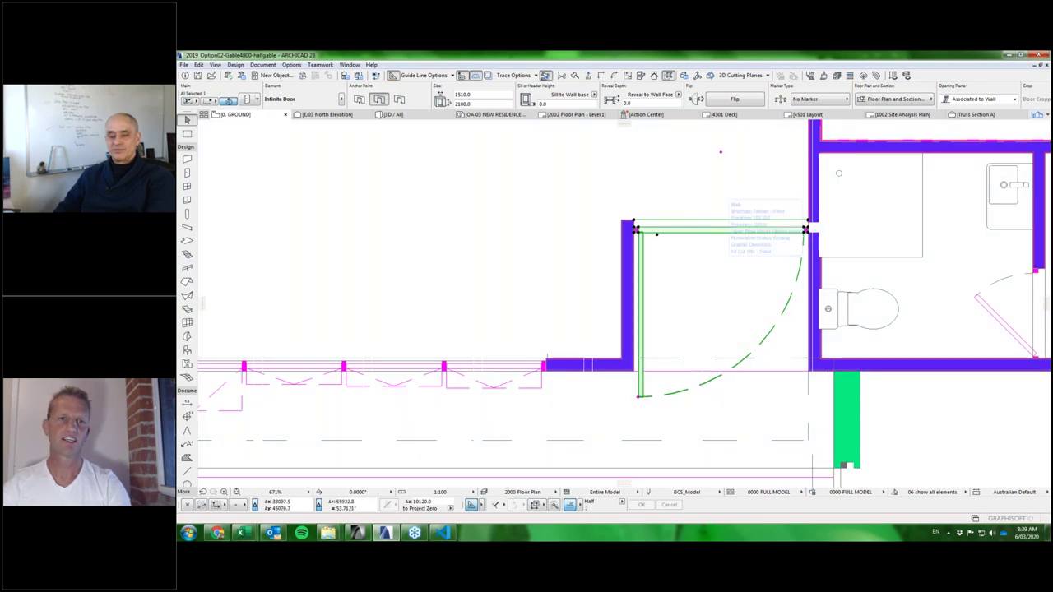
pyautogui.click(545, 391)
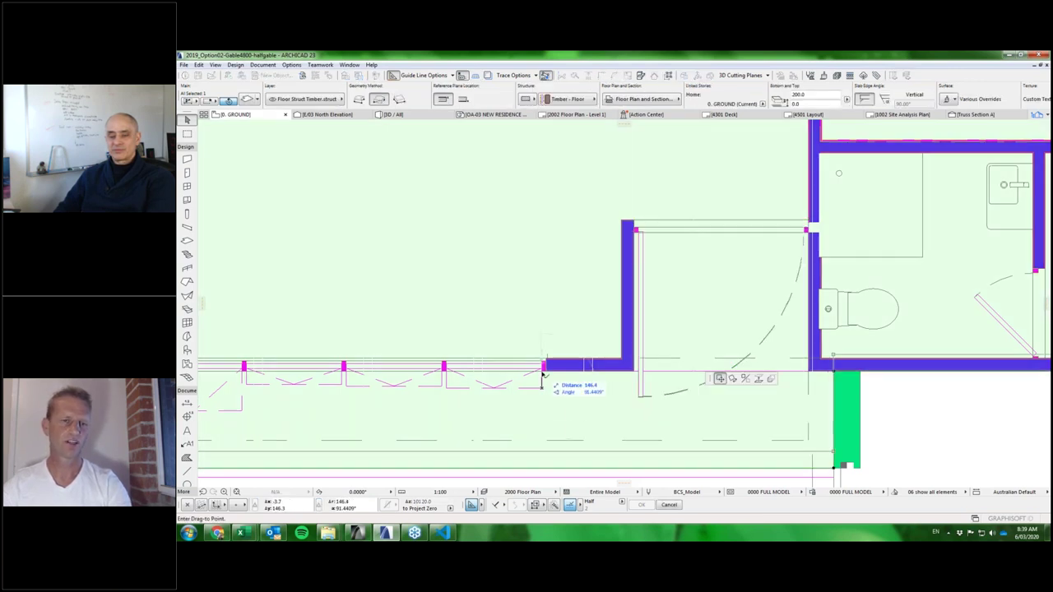
pyautogui.click(542, 372)
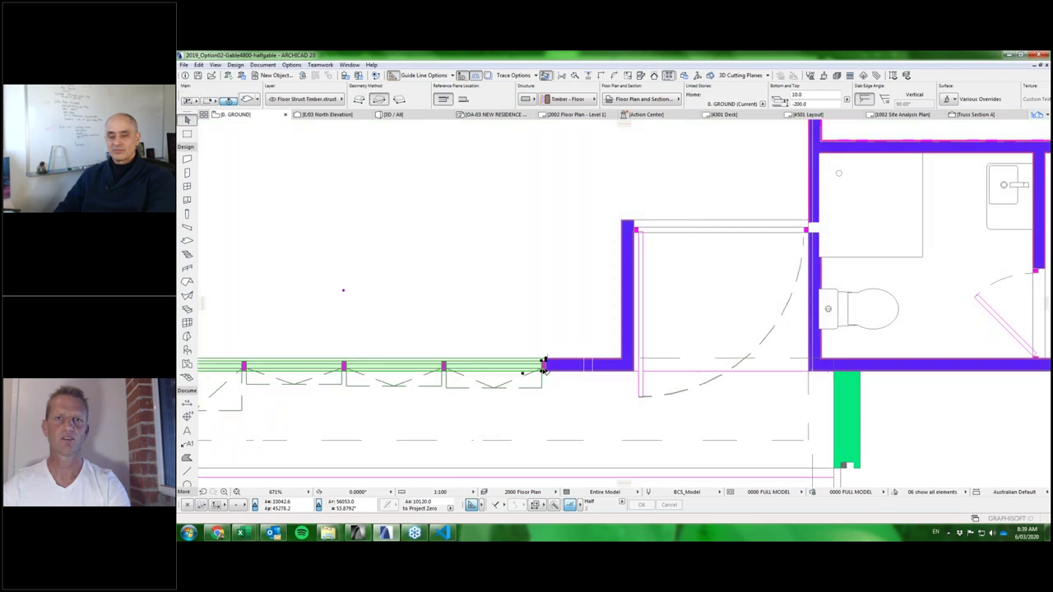
pyautogui.click(636, 227)
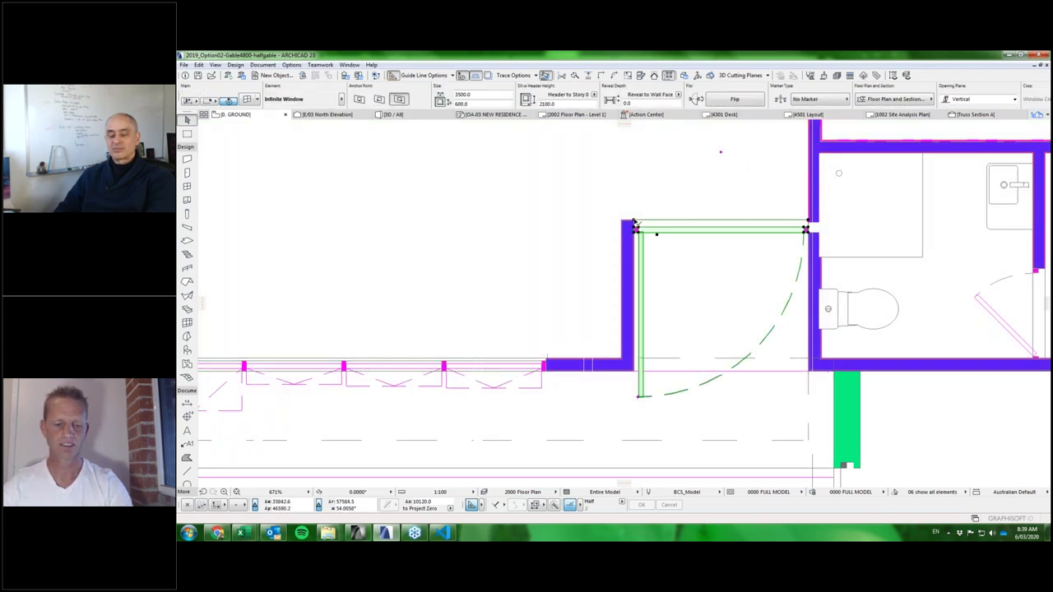
# Keep the door's 2D symbol on and set the 2D/3D Representation row to 2.
pyautogui.doubleClick(721, 289)
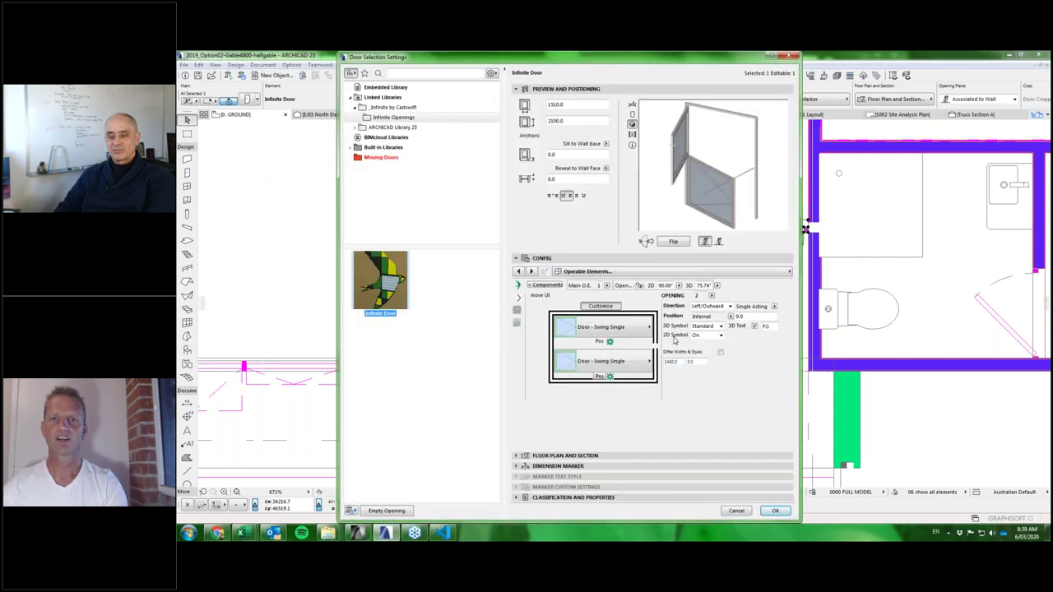
pyautogui.click(722, 337)
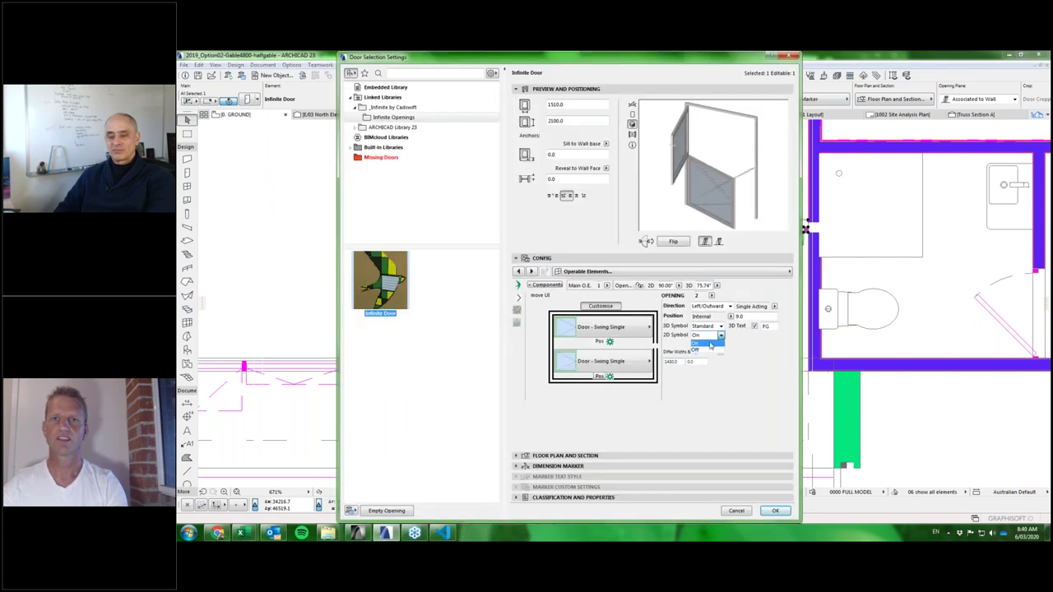
pyautogui.click(719, 343)
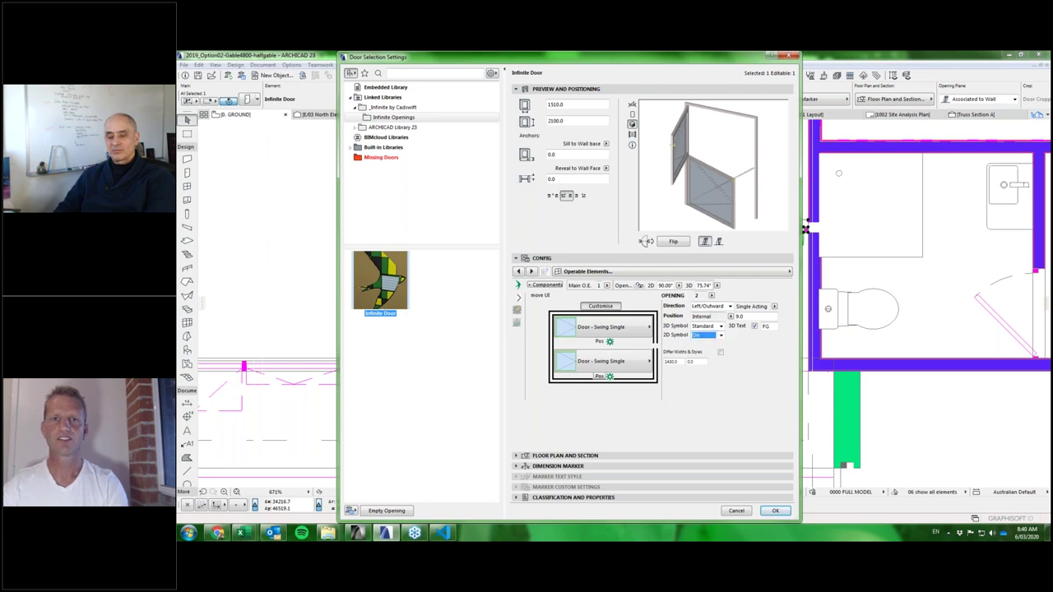
pyautogui.click(727, 276)
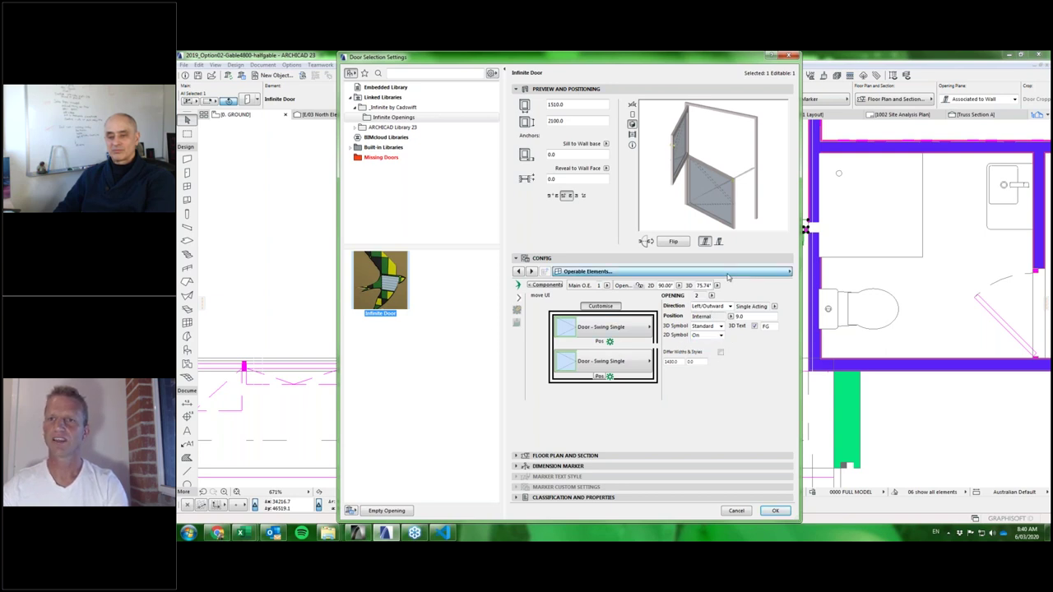
pyautogui.click(727, 276)
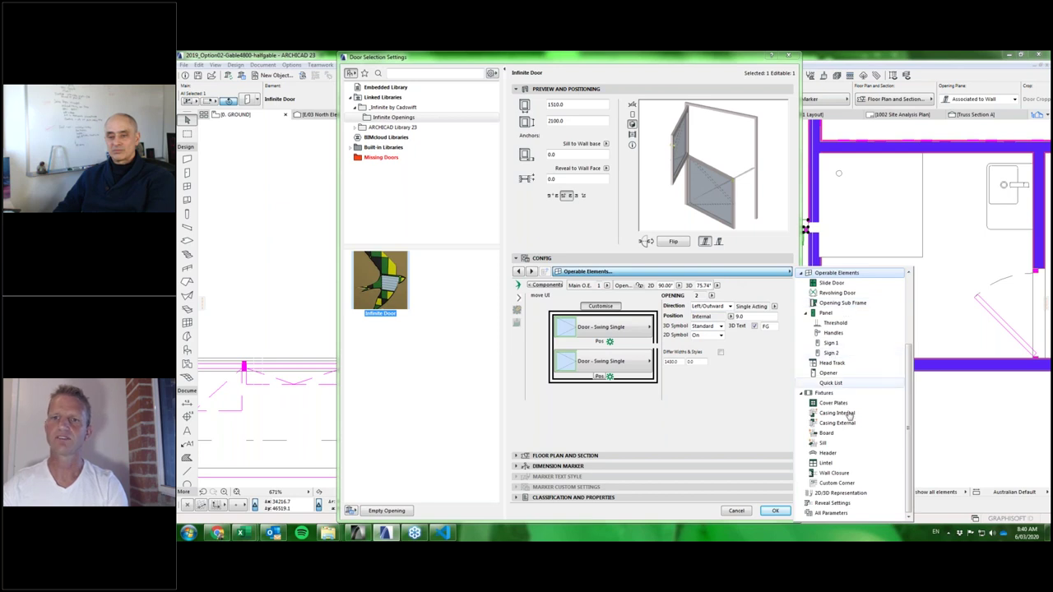
pyautogui.click(848, 494)
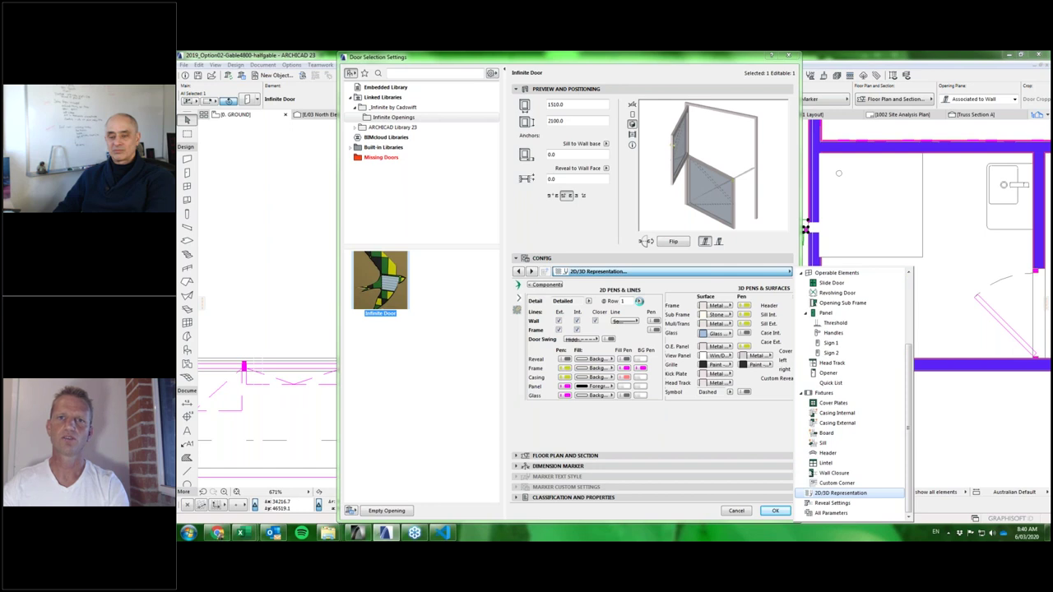
pyautogui.click(634, 301)
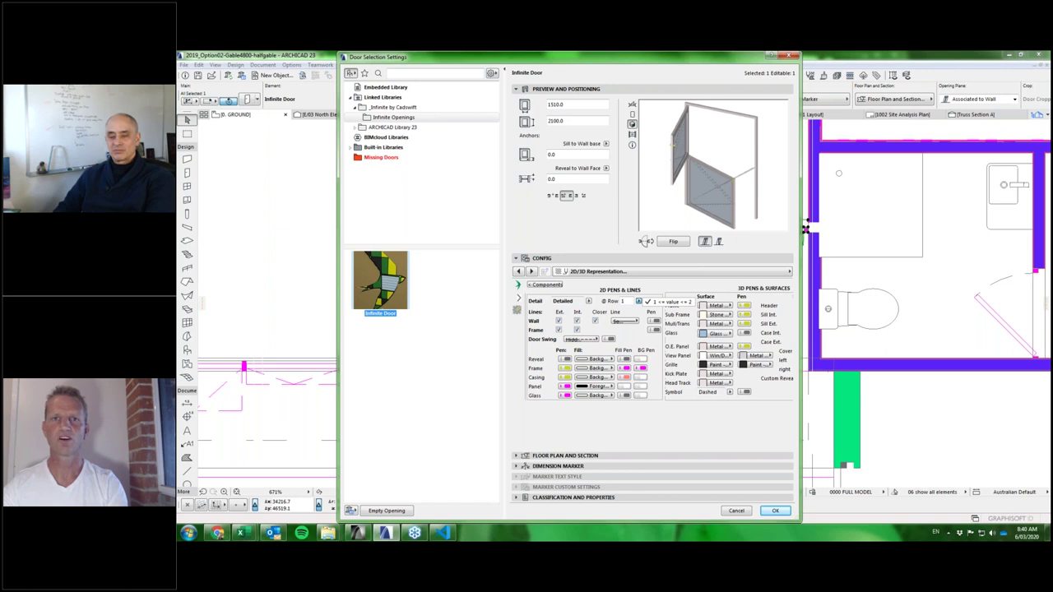
pyautogui.press('Return')
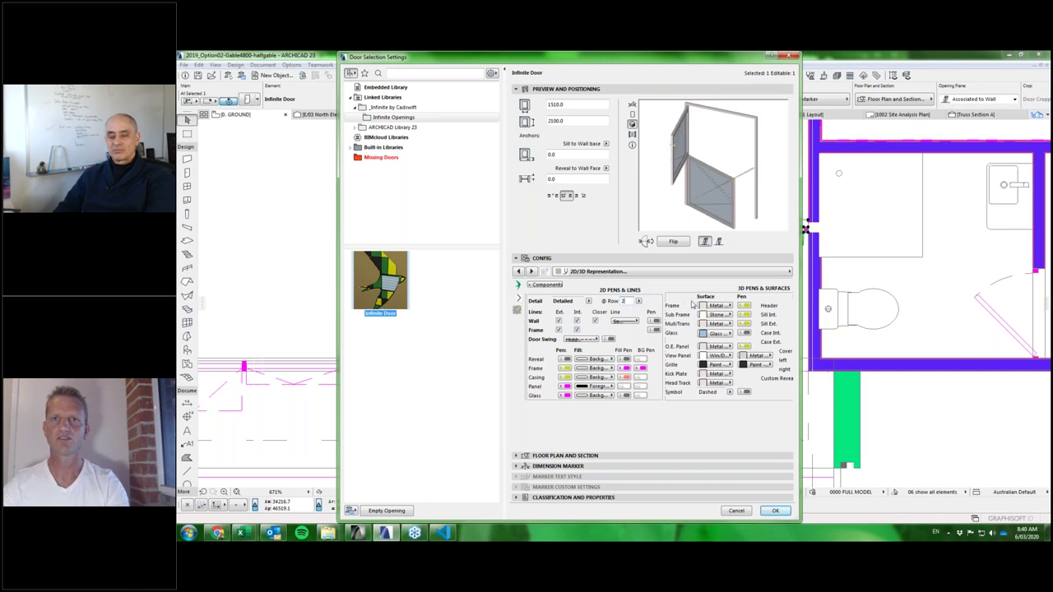
pyautogui.click(776, 511)
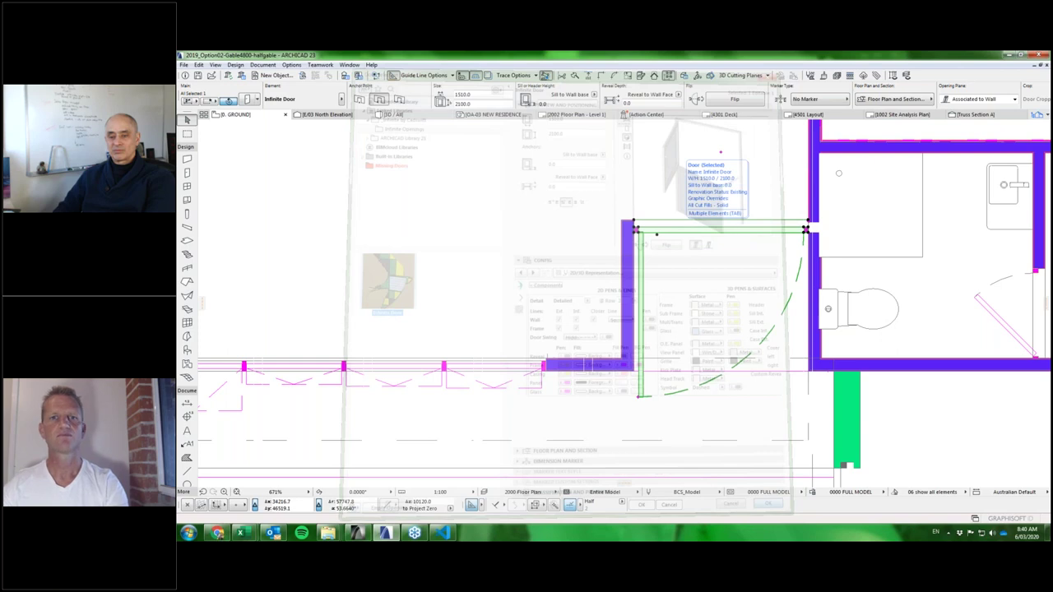
# Angular-stretch the door leaves on plan to partly open angles inside the swing arc.
pyautogui.click(640, 397)
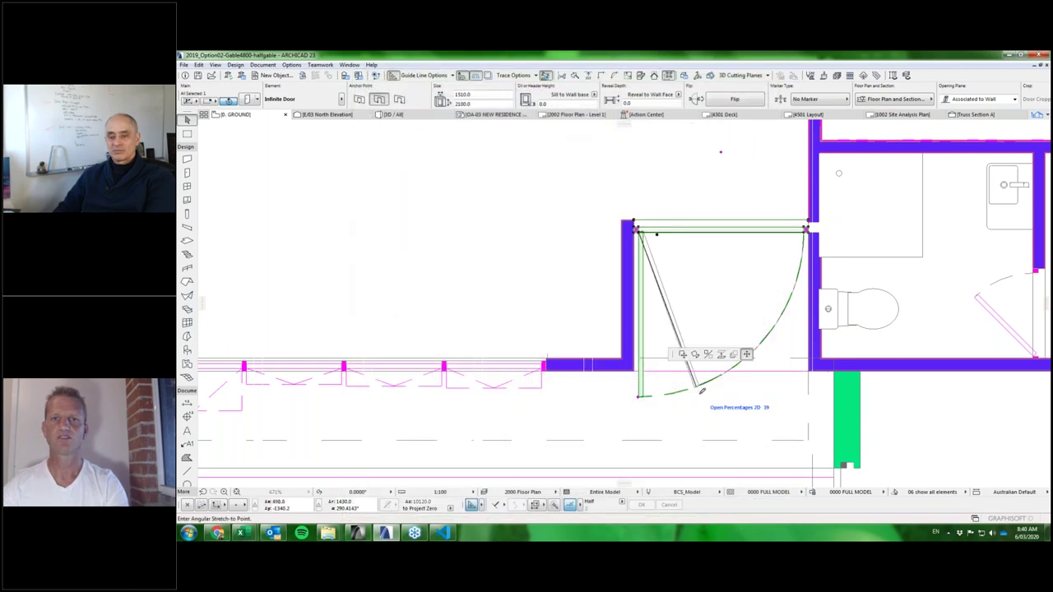
pyautogui.click(702, 390)
pyautogui.click(747, 364)
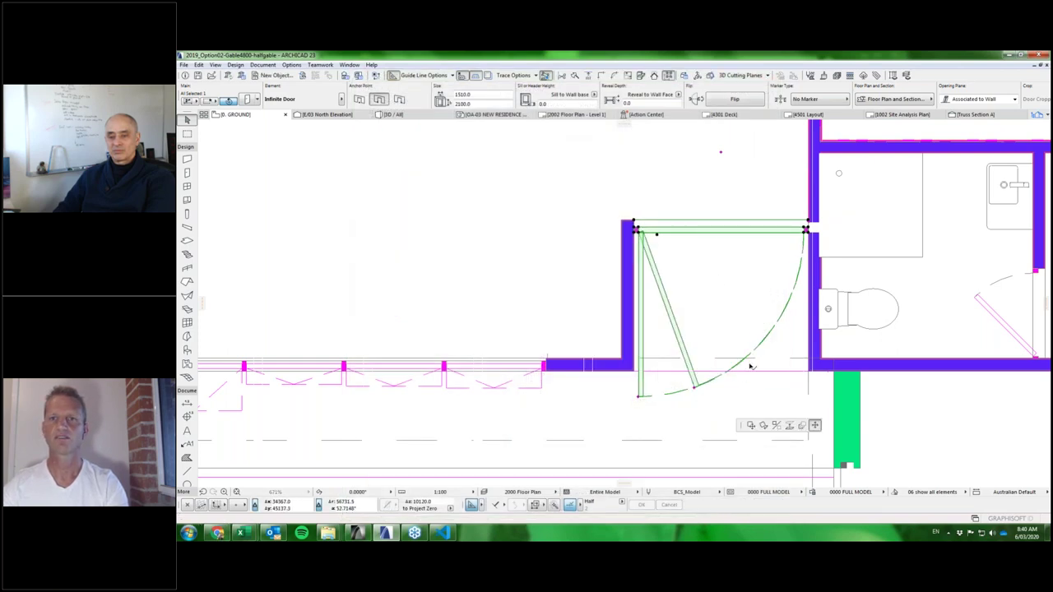
pyautogui.click(755, 346)
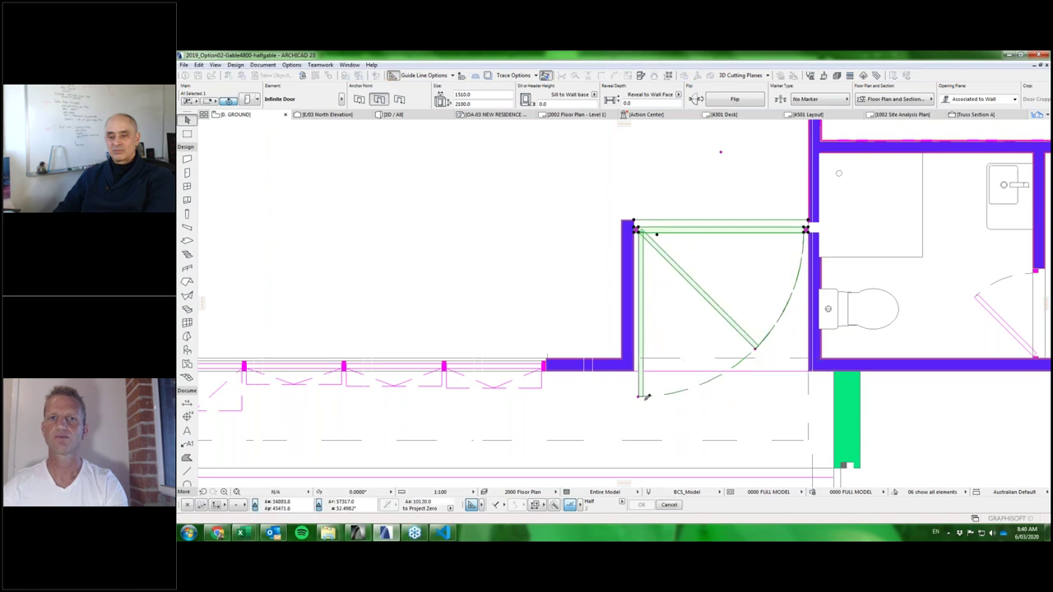
pyautogui.click(646, 398)
pyautogui.click(688, 387)
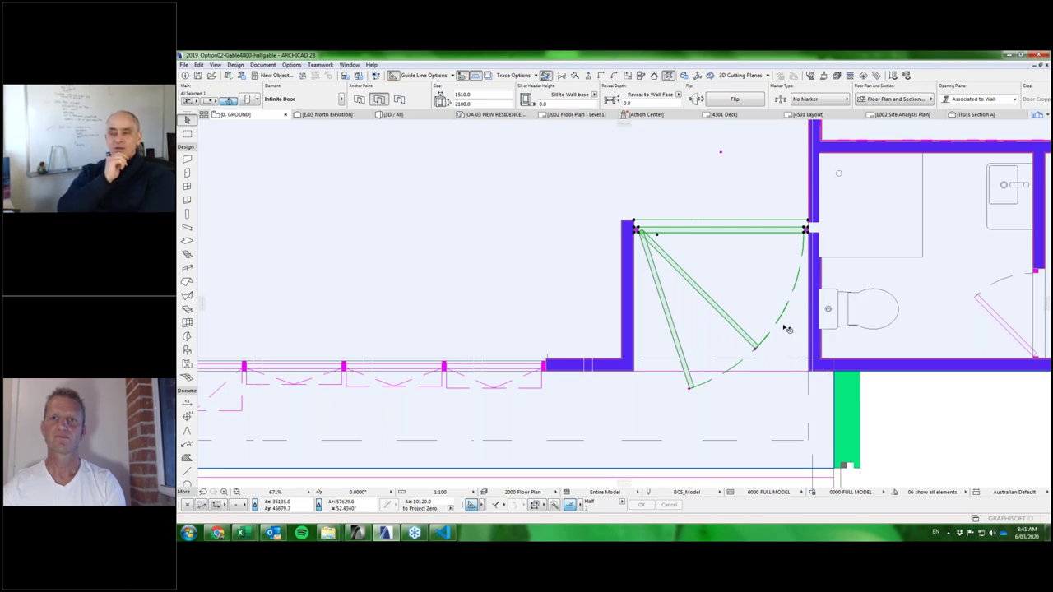
# Re-centre the plan around the door, then return to 3D facing the gable end and deck.
pyautogui.scroll(-5, 788, 329)
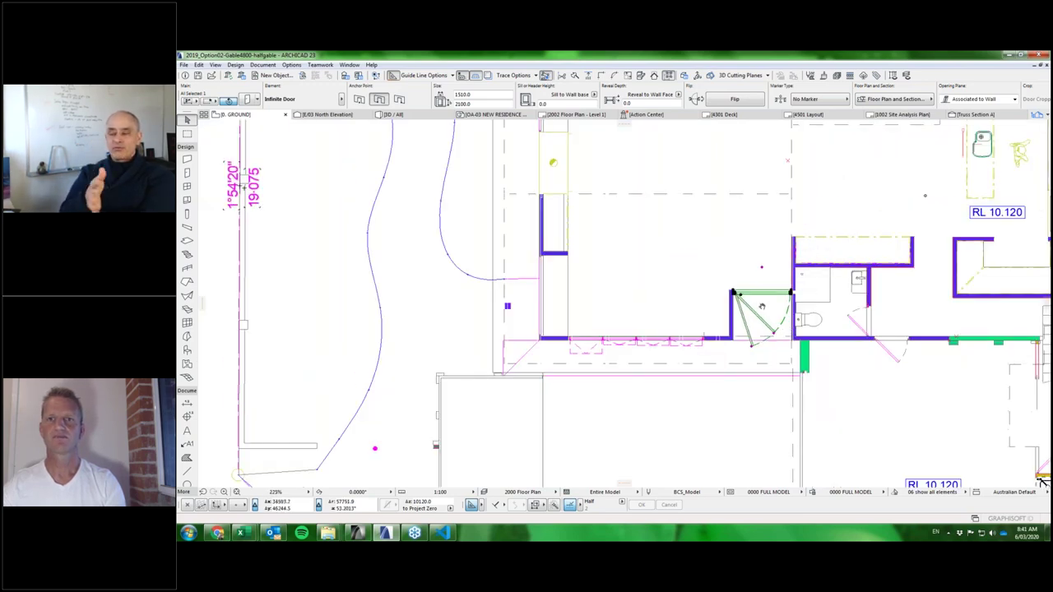
pyautogui.moveTo(762, 306); pyautogui.dragTo(748, 312, button='middle')
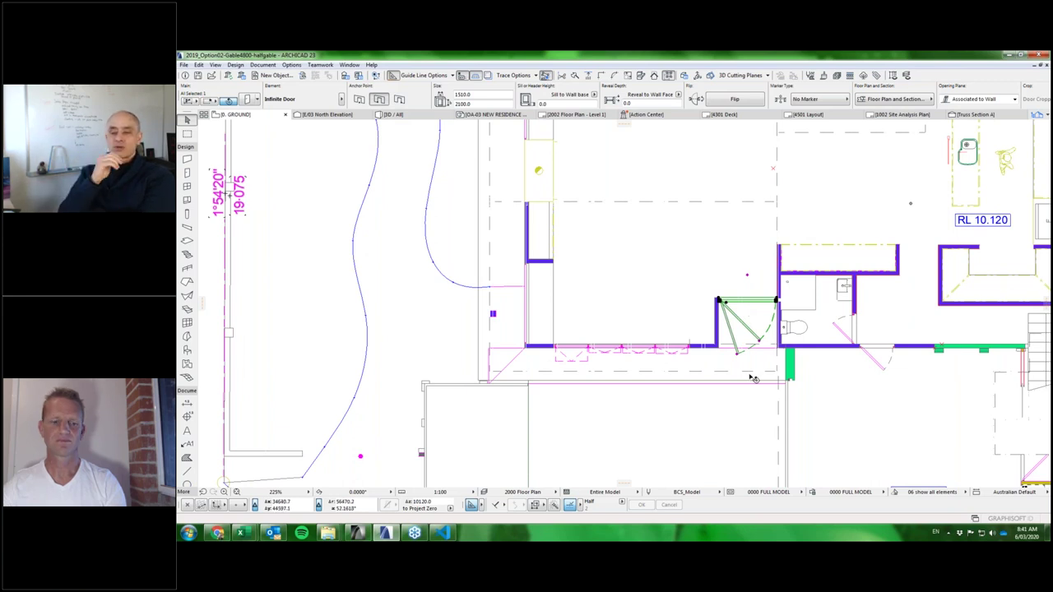
pyautogui.click(776, 431)
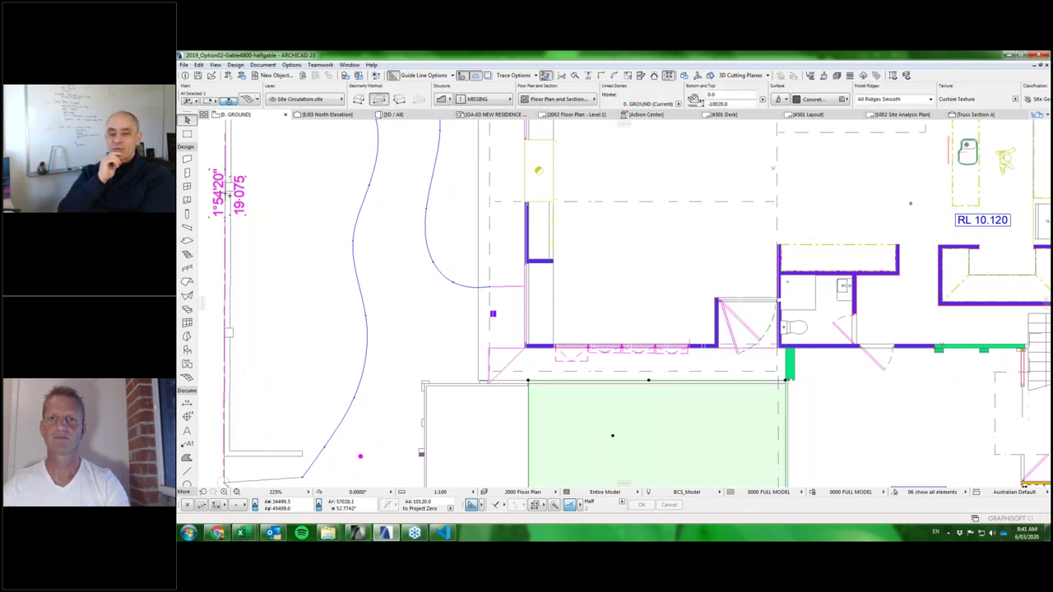
pyautogui.press('Escape')
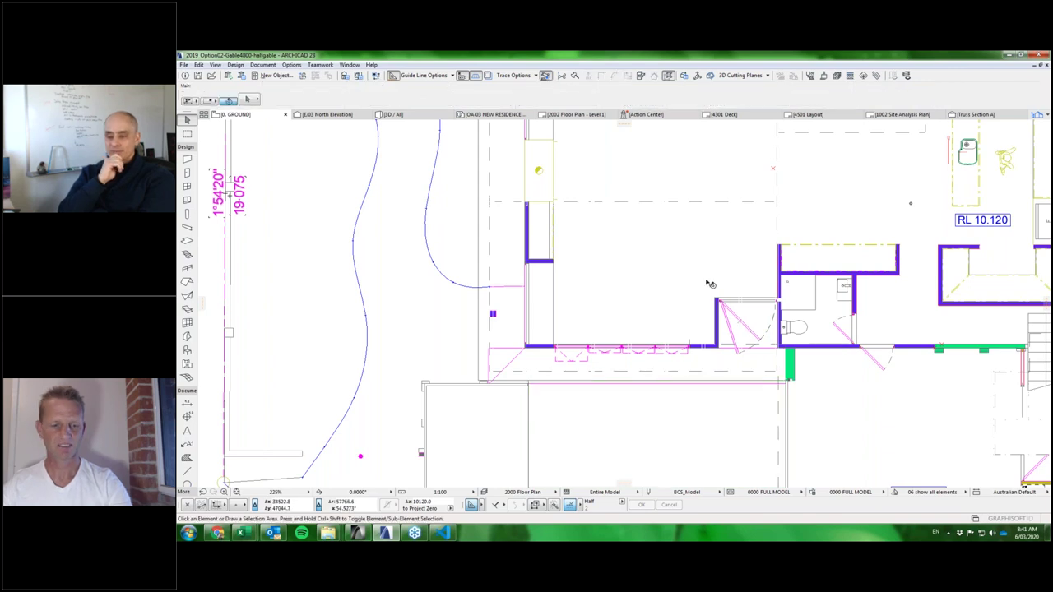
pyautogui.press('F3')
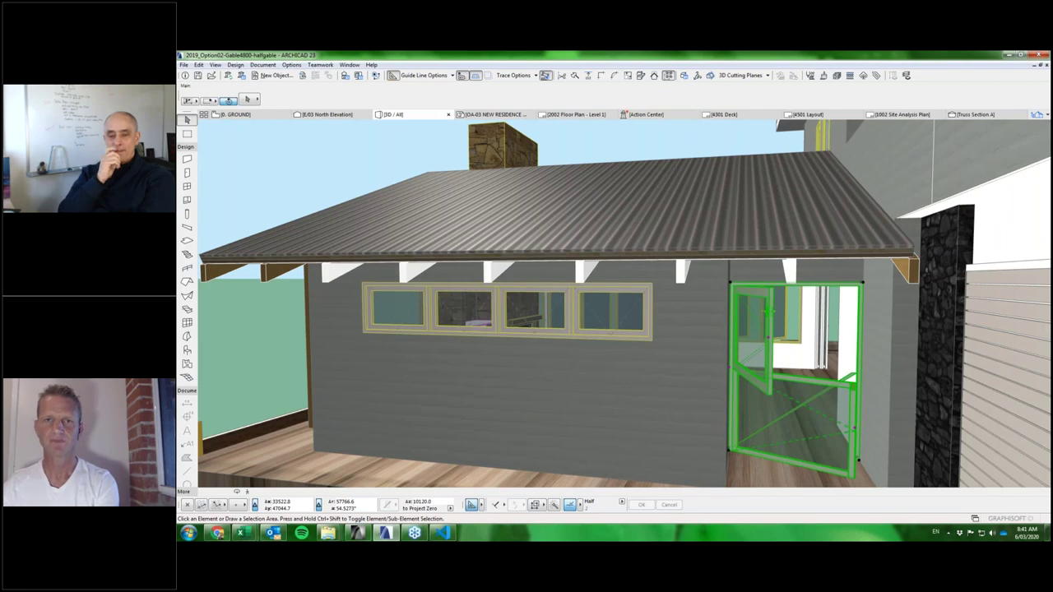
pyautogui.click(810, 329)
pyautogui.scroll(-3, 810, 329)
pyautogui.keyDown('shift'); pyautogui.moveTo(810, 329); pyautogui.dragTo(832, 325, button='middle'); pyautogui.keyUp('shift')
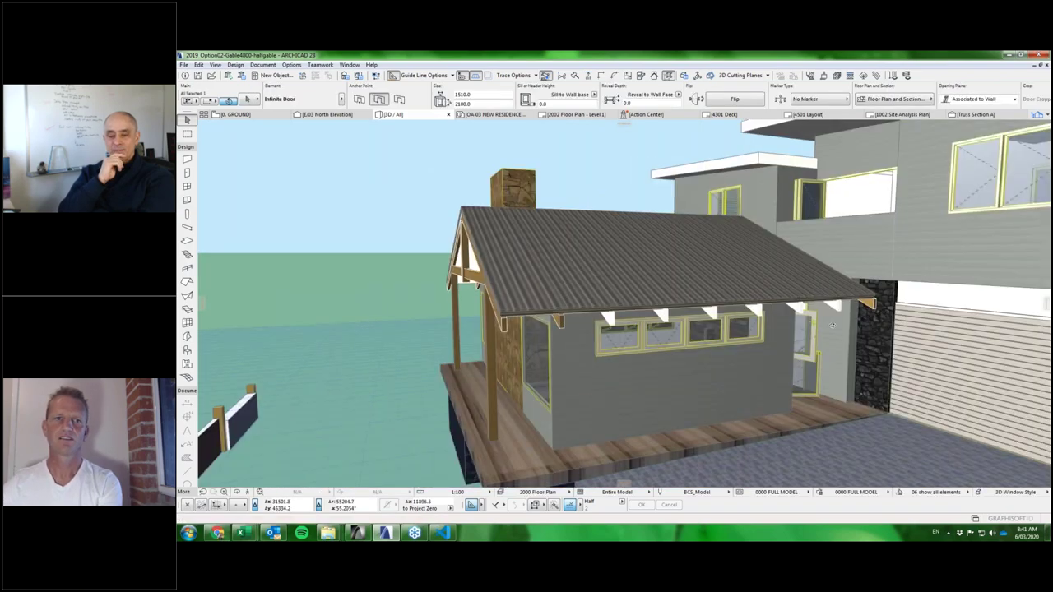
pyautogui.press('F2')
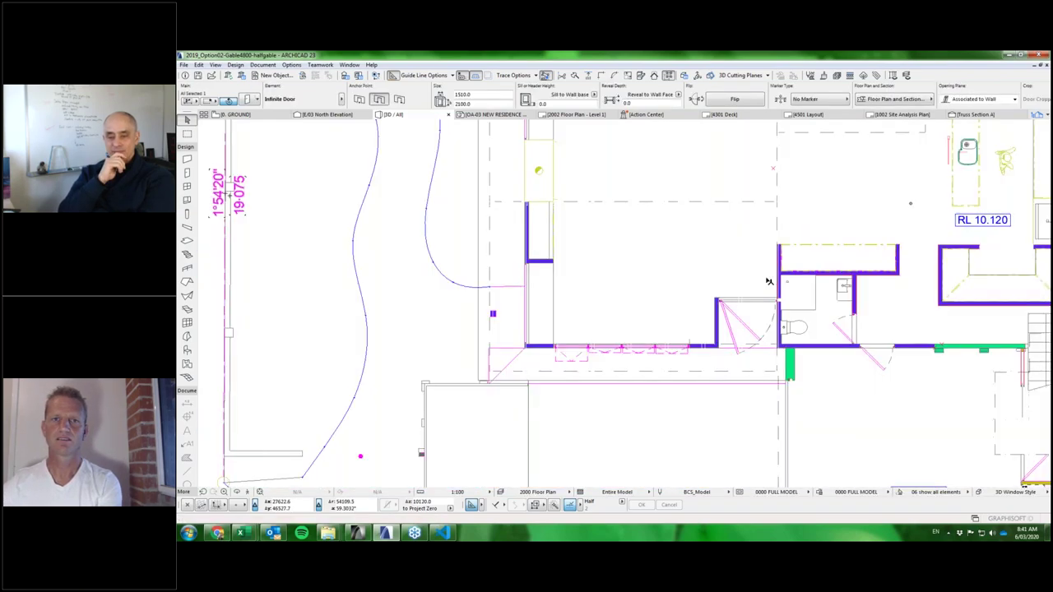
pyautogui.press('F3')
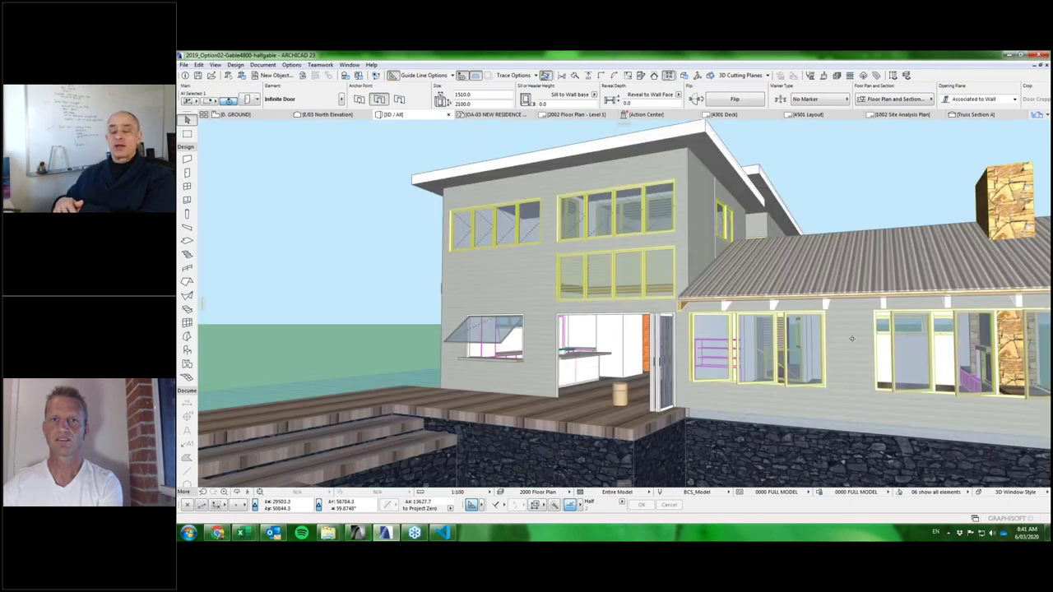
# Orbit toward the right wing and select the lower-storey folding window group.
pyautogui.keyDown('shift'); pyautogui.moveTo(852, 338); pyautogui.dragTo(810, 338, button='middle'); pyautogui.keyUp('shift')
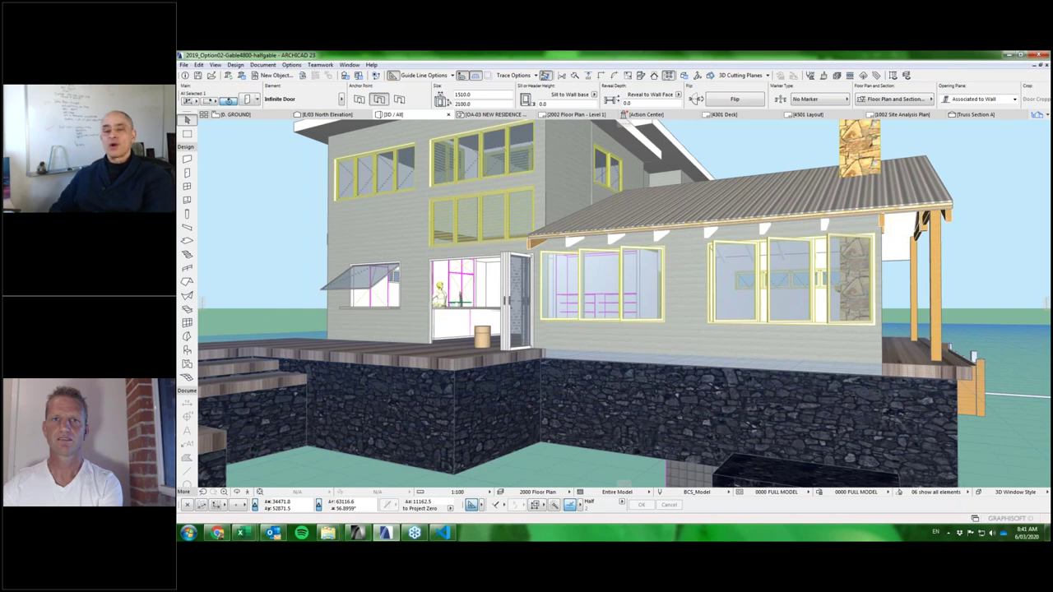
pyautogui.scroll(3, 676, 332)
pyautogui.scroll(-1, 675, 333)
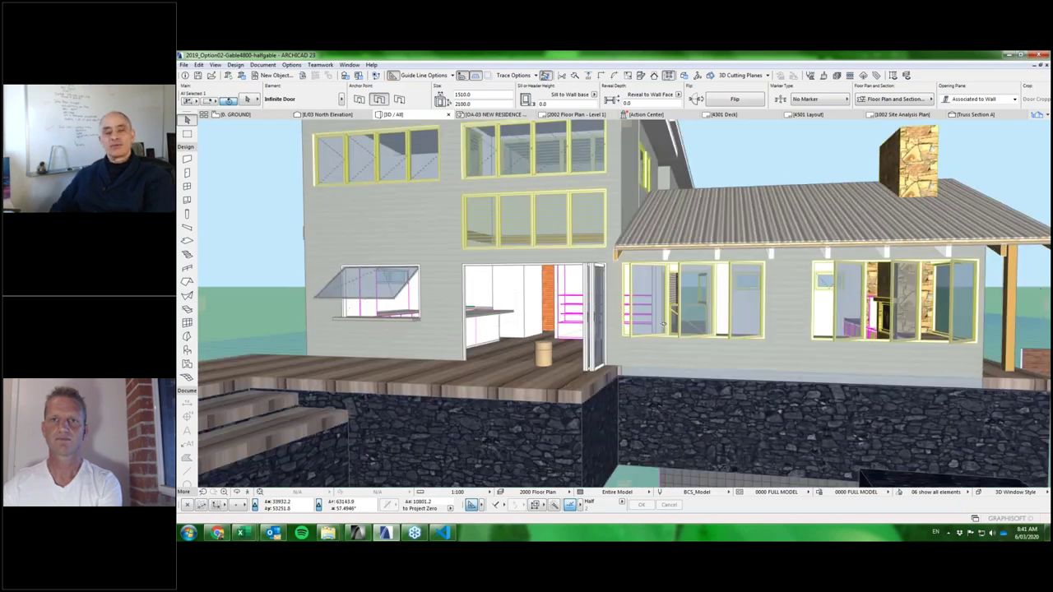
pyautogui.keyDown('shift'); pyautogui.moveTo(663, 324); pyautogui.dragTo(650, 327, button='middle'); pyautogui.keyUp('shift')
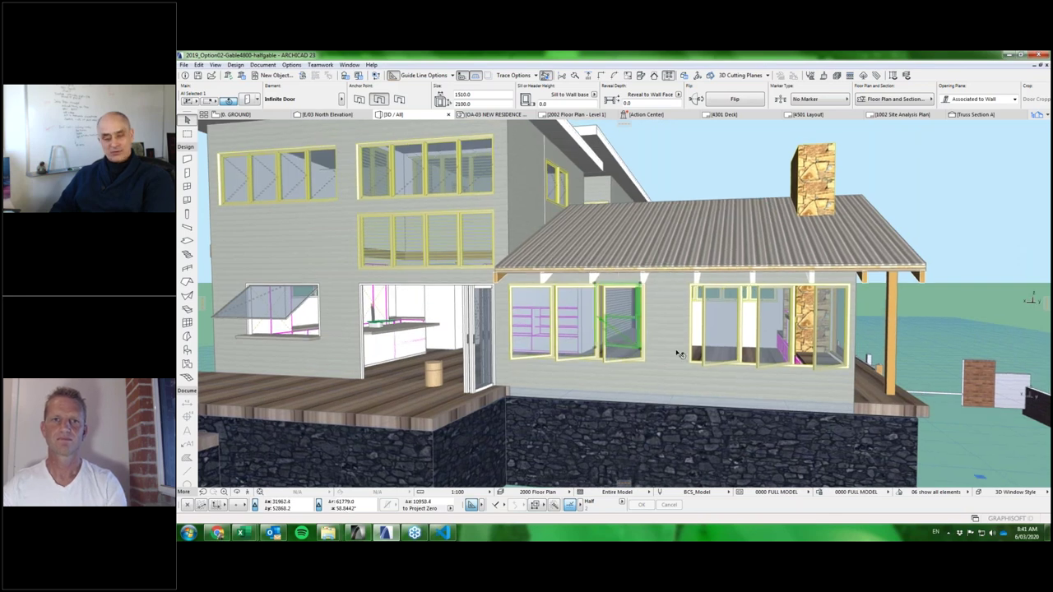
pyautogui.click(679, 354)
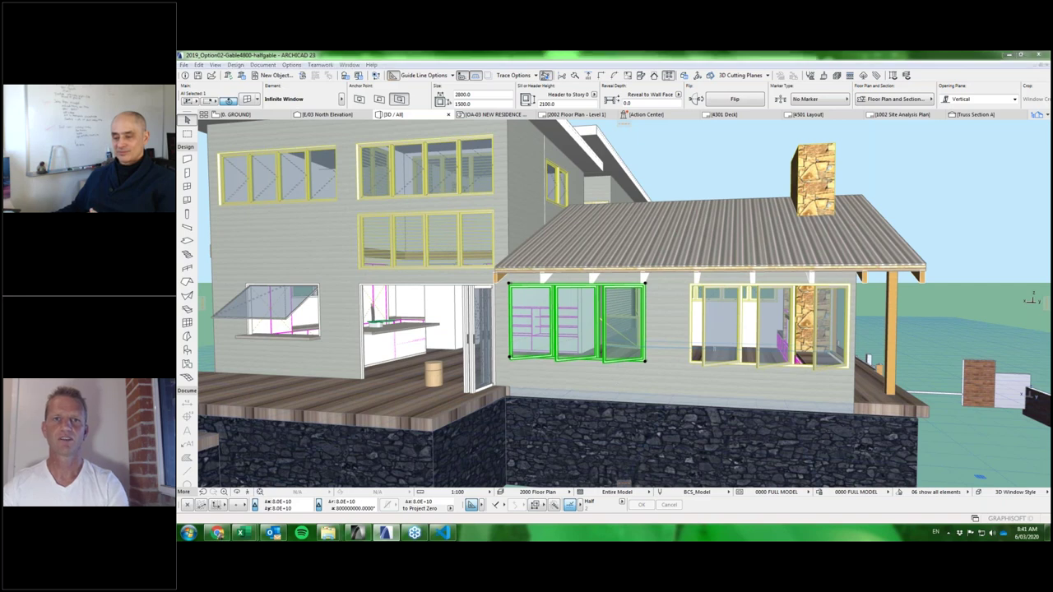
# Open the selected window's settings and view its Operable Elements page.
pyautogui.hotkey('ctrl', 't')
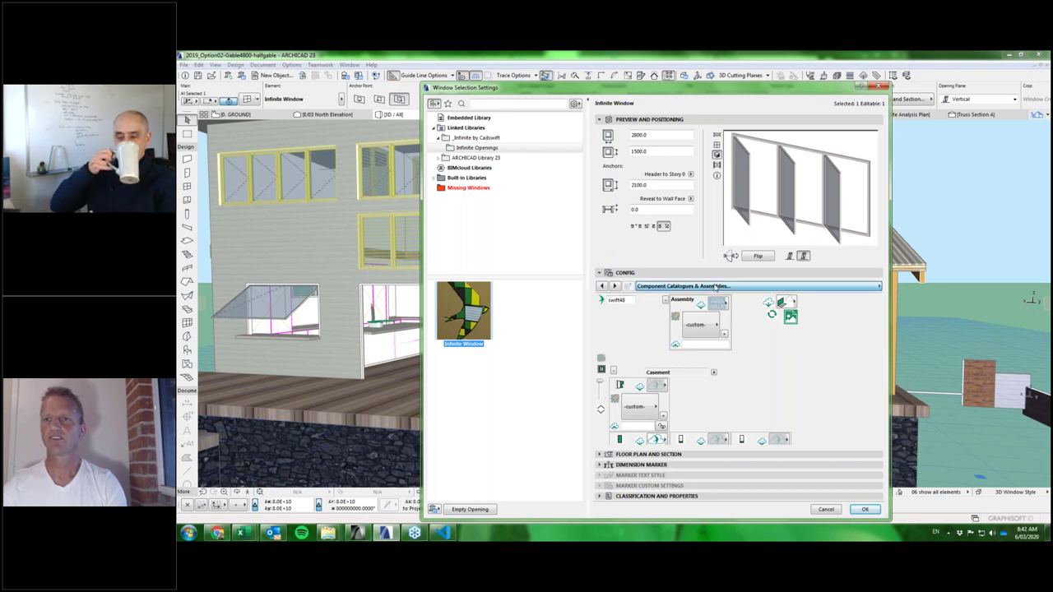
pyautogui.click(716, 285)
pyautogui.click(927, 377)
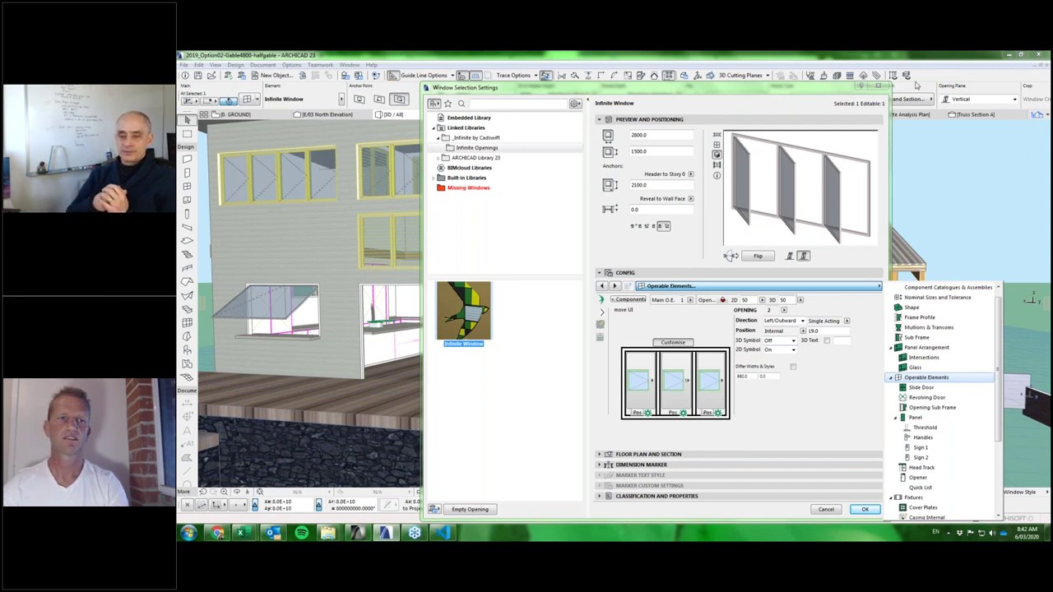
pyautogui.click(598, 362)
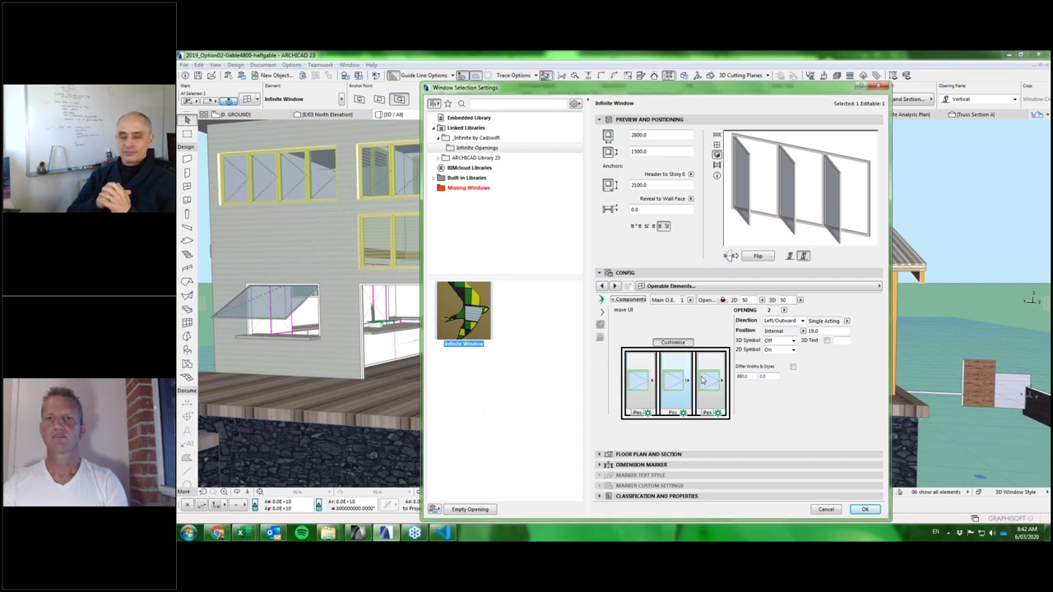
# Set Panel Arrangement columns to 1, then return to the Operable Elements page.
pyautogui.click(691, 286)
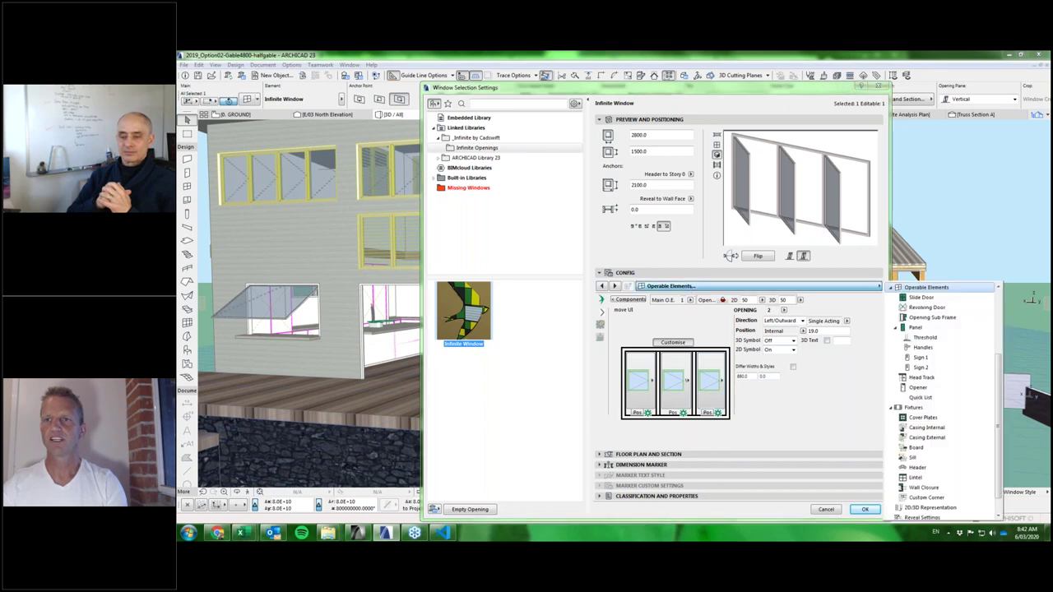
pyautogui.scroll(3, 938, 350)
pyautogui.click(928, 358)
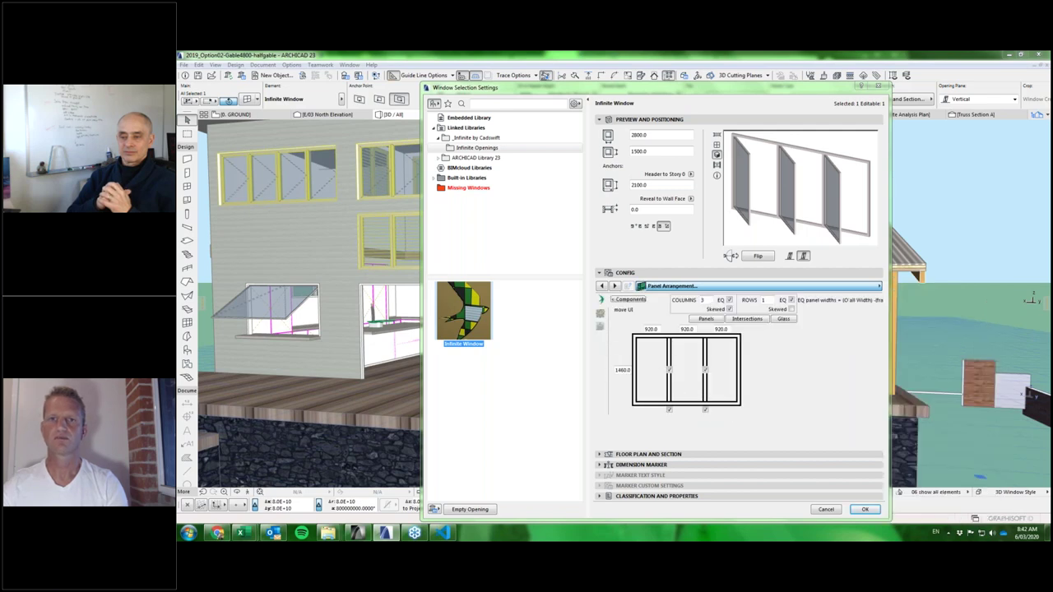
pyautogui.click(700, 301)
pyautogui.write('1')
pyautogui.click(770, 302)
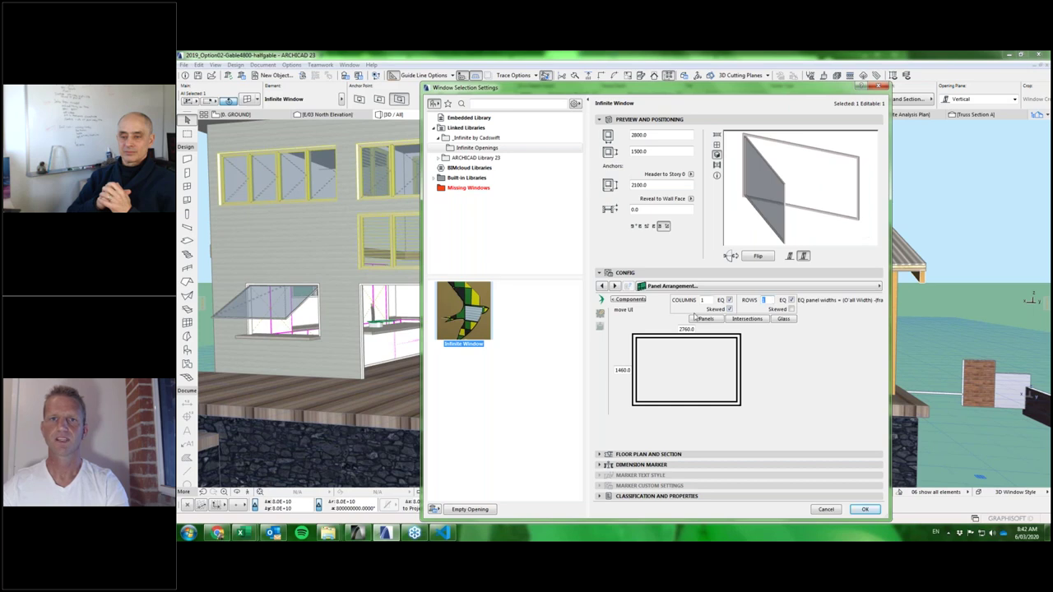
pyautogui.click(691, 287)
pyautogui.click(926, 317)
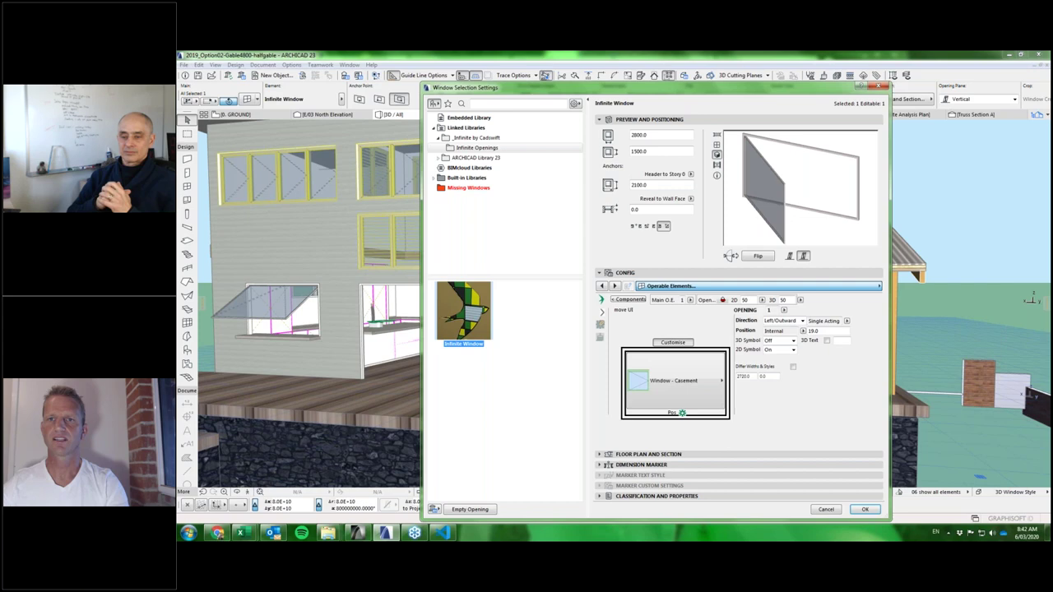
# Change the opening type from Window - Casement to Window - Multi-fold.
pyautogui.click(676, 379)
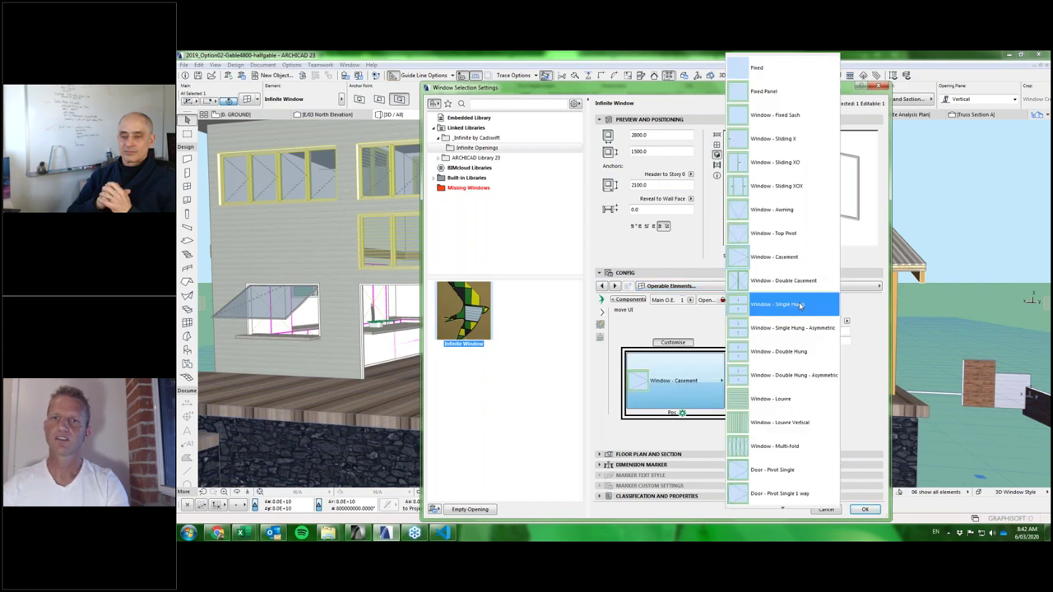
pyautogui.click(786, 447)
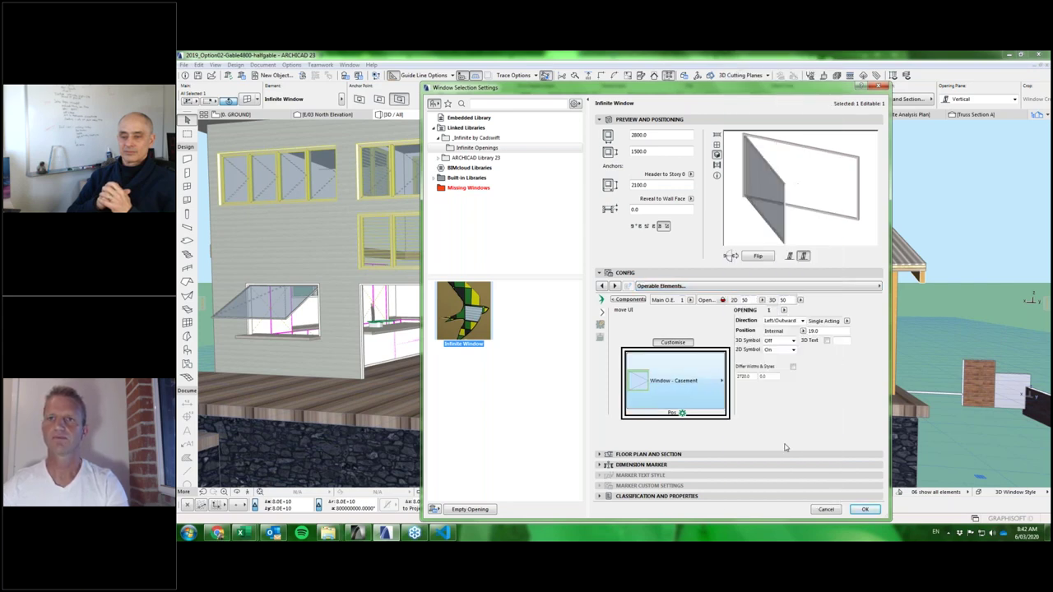
pyautogui.click(684, 381)
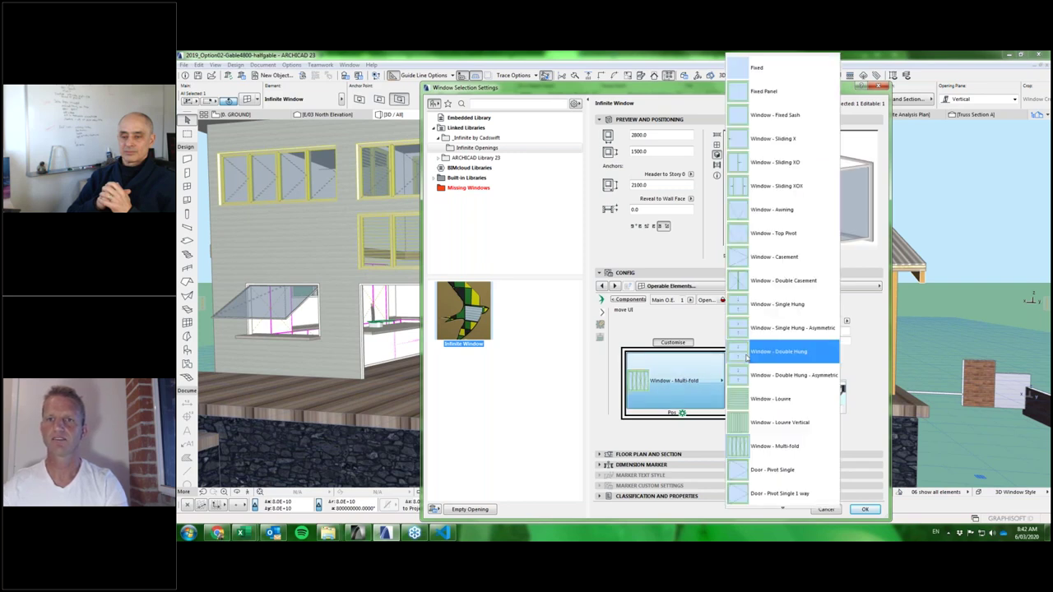
pyautogui.scroll(-3, 773, 351)
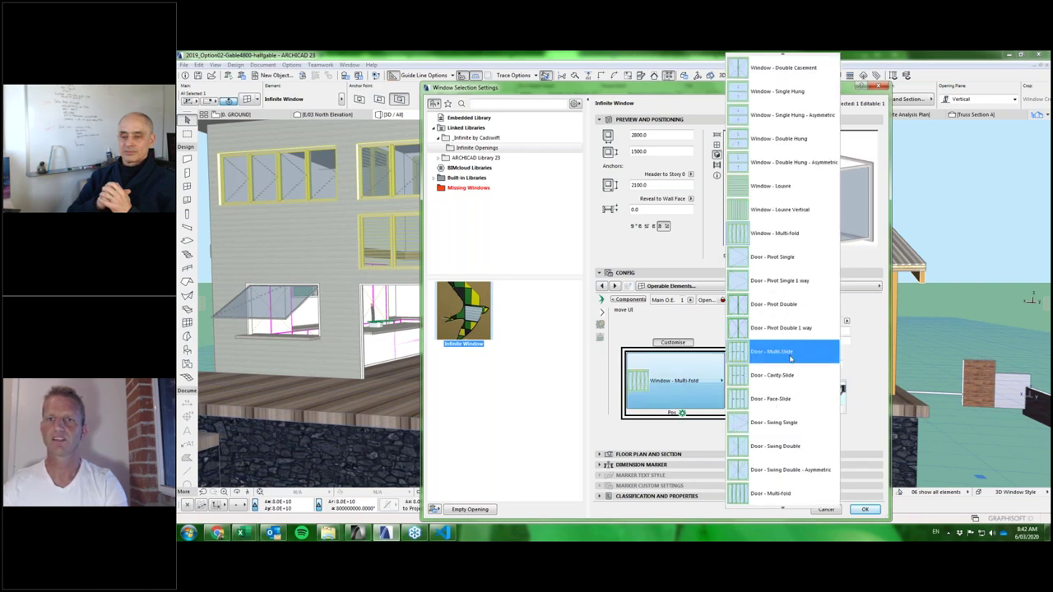
pyautogui.scroll(-1, 791, 346)
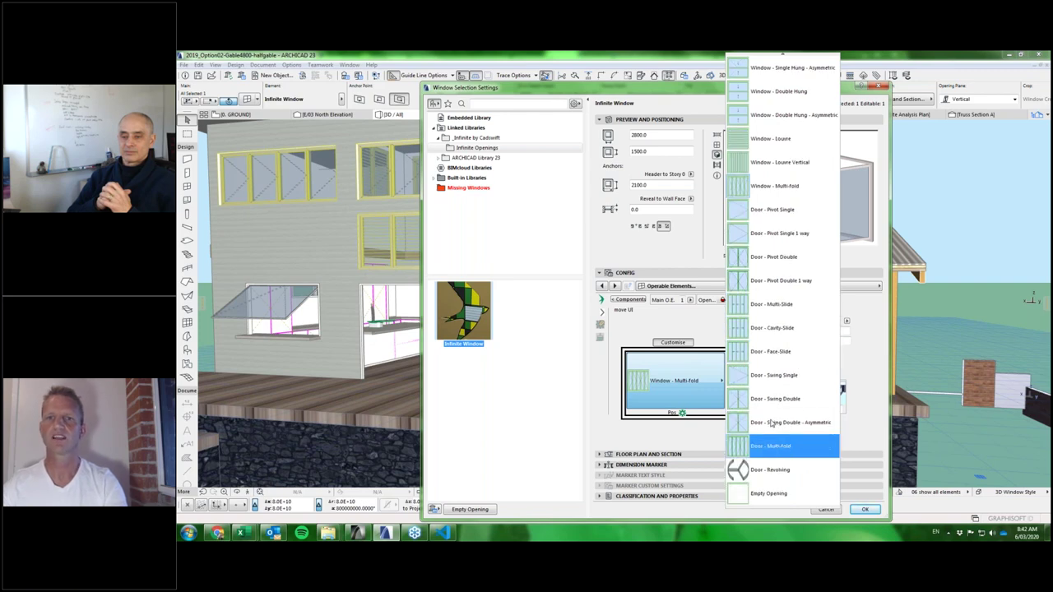
pyautogui.click(690, 391)
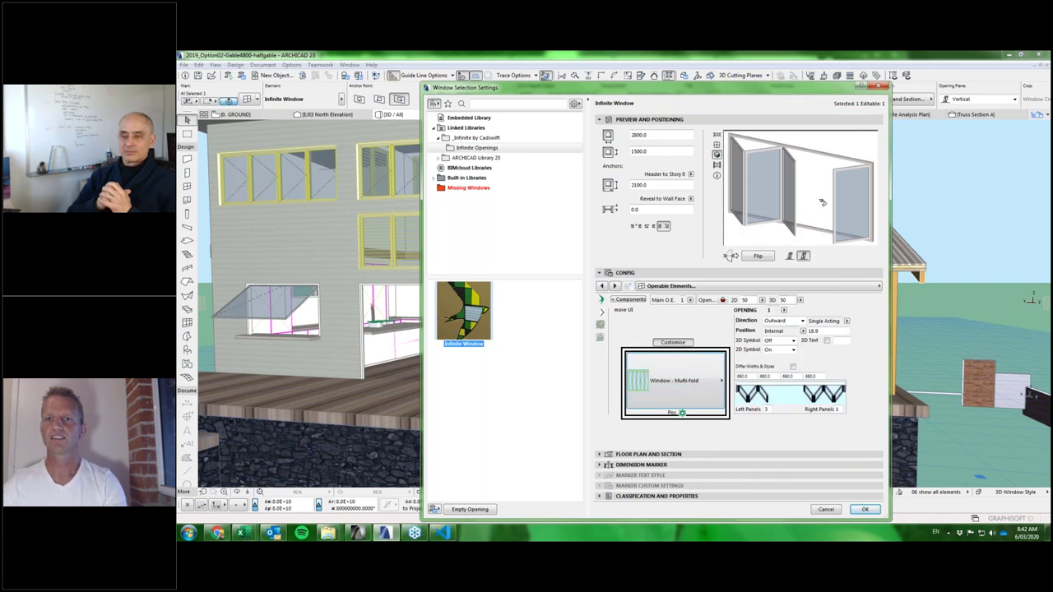
# Give the multi-fold window six left panels and zero right panels.
pyautogui.click(766, 409)
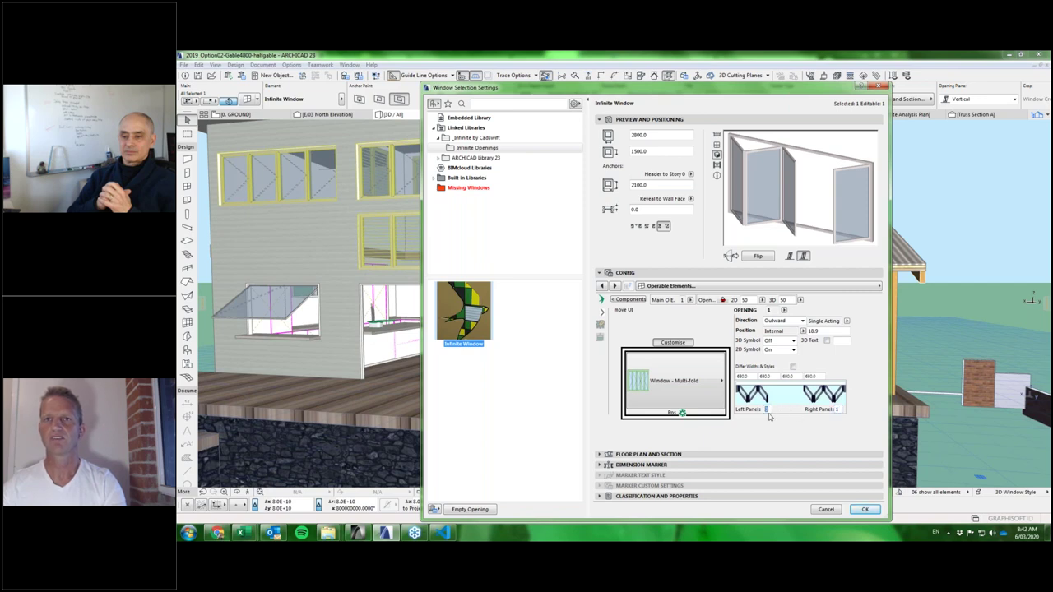
pyautogui.click(837, 408)
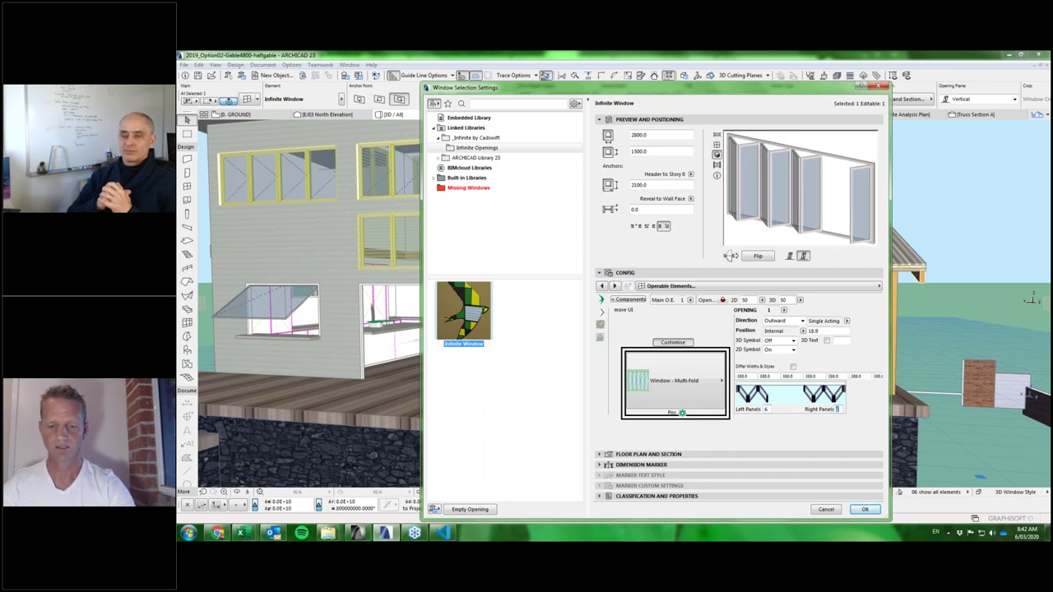
pyautogui.click(817, 431)
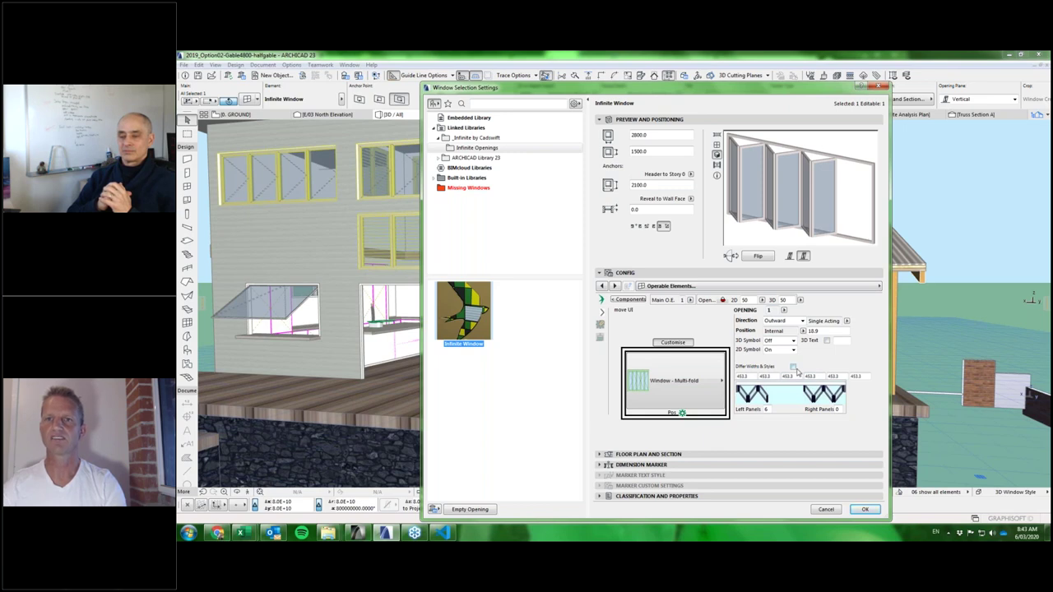
# Try differing panel widths of 600 and 200, then revert to equal 453.3 widths and apply.
pyautogui.click(793, 367)
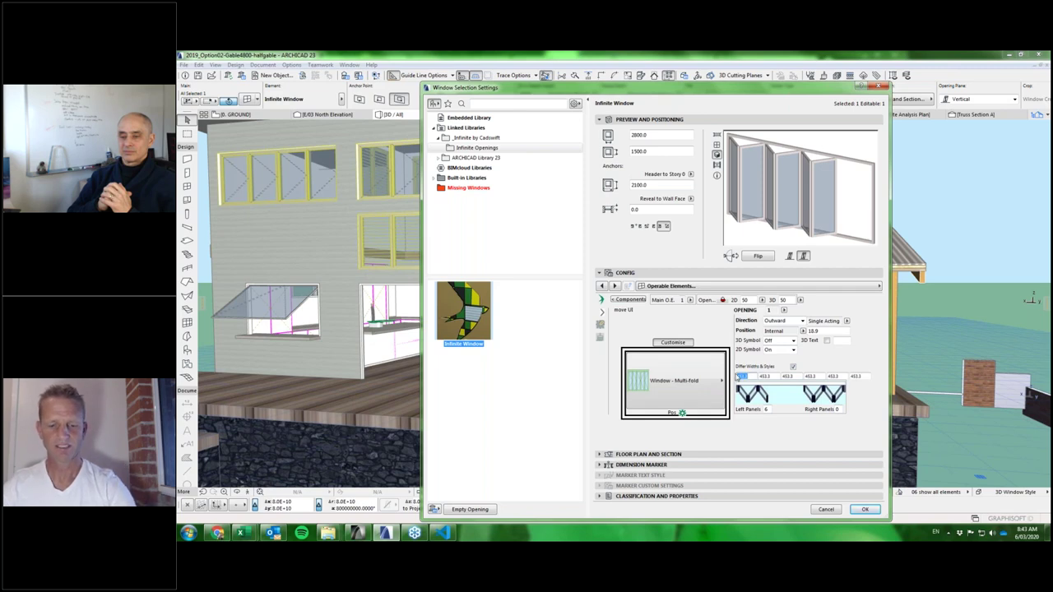
pyautogui.press('Tab')
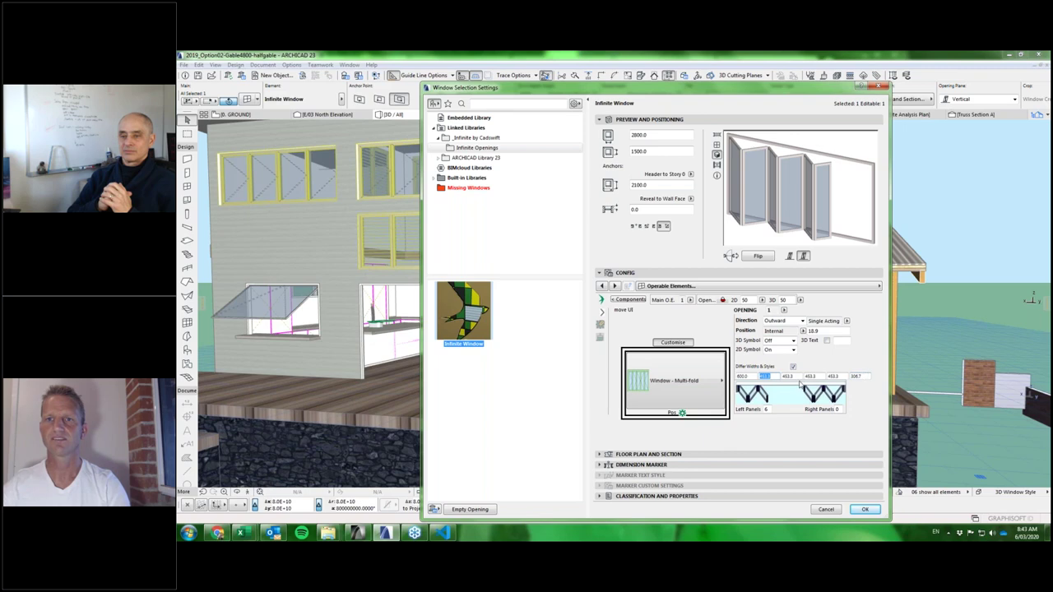
pyautogui.write('200.0')
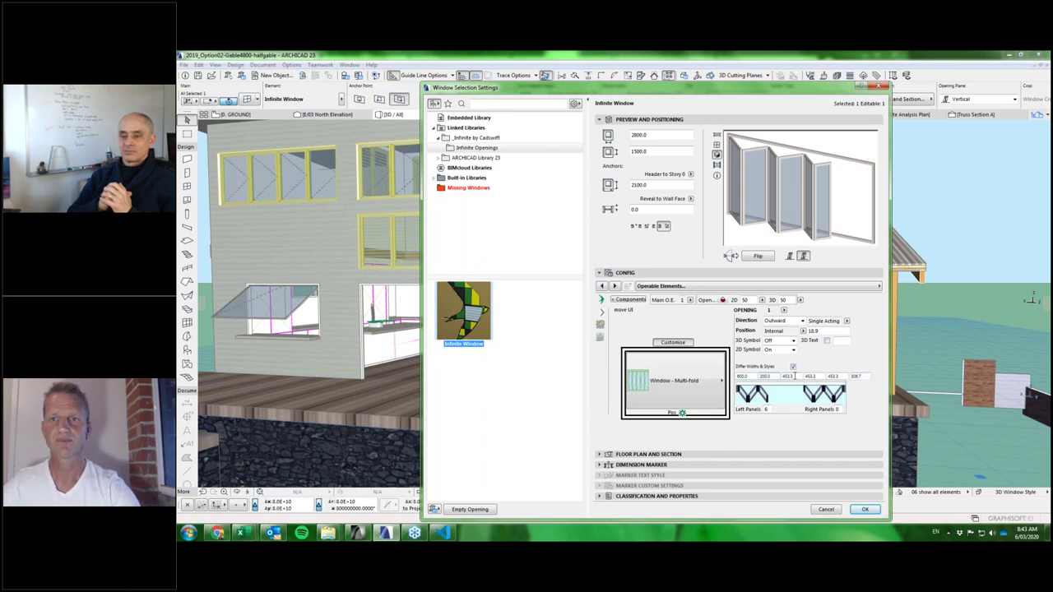
pyautogui.click(792, 376)
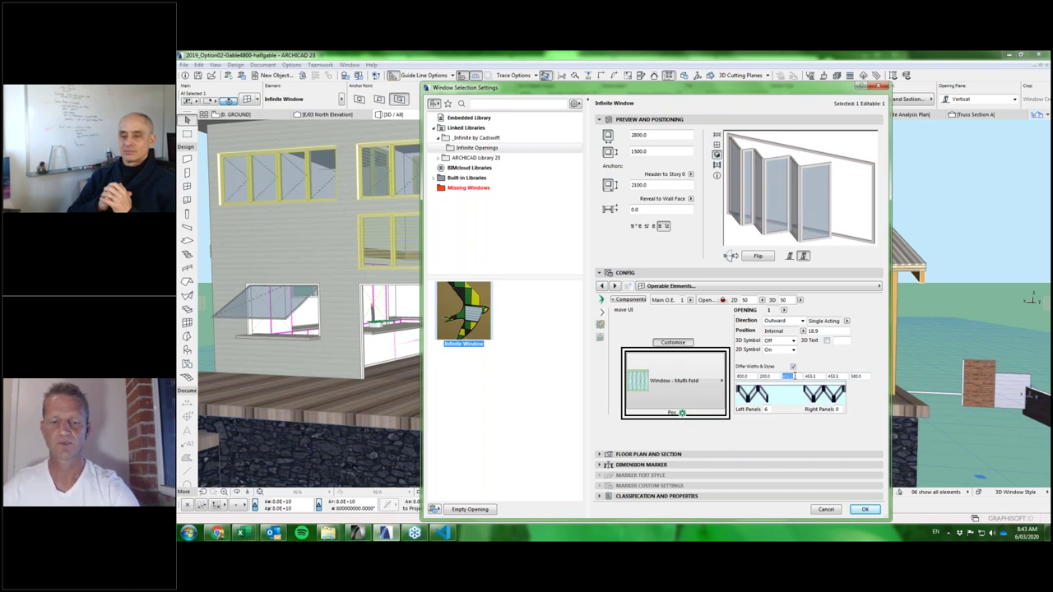
pyautogui.write('600')
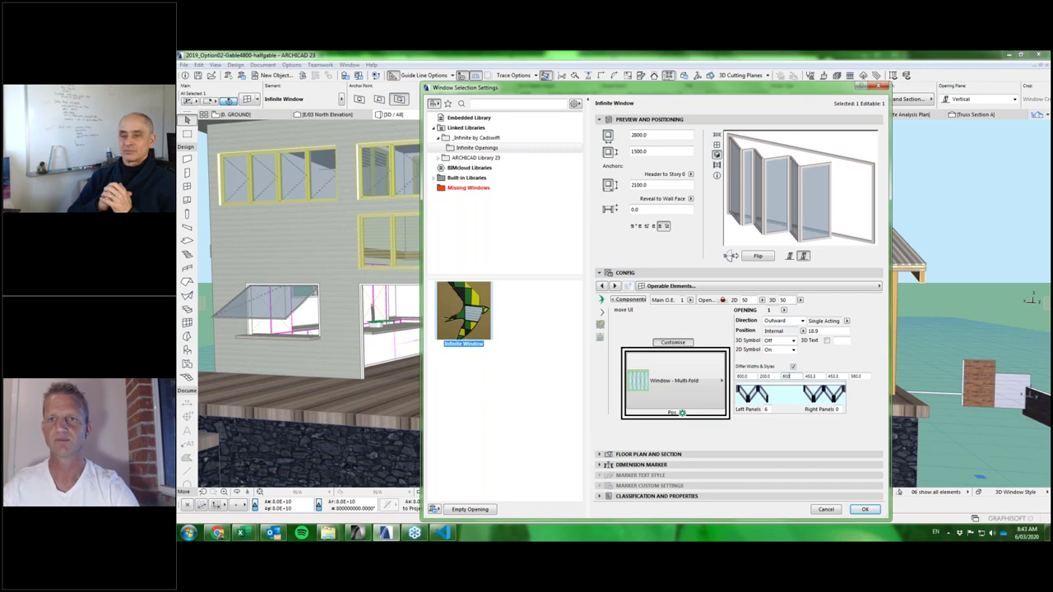
pyautogui.click(817, 376)
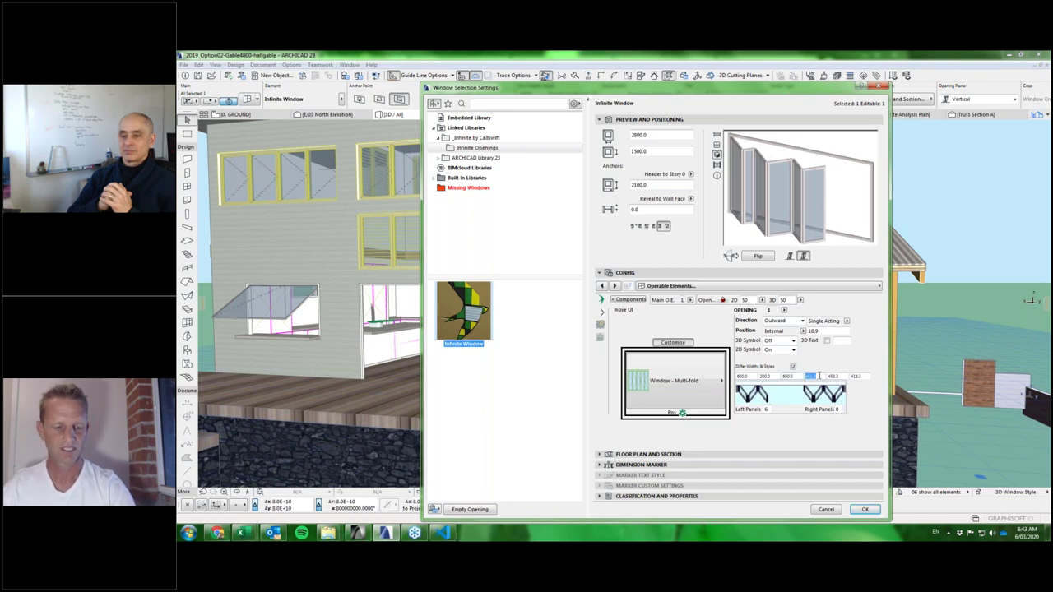
pyautogui.click(833, 376)
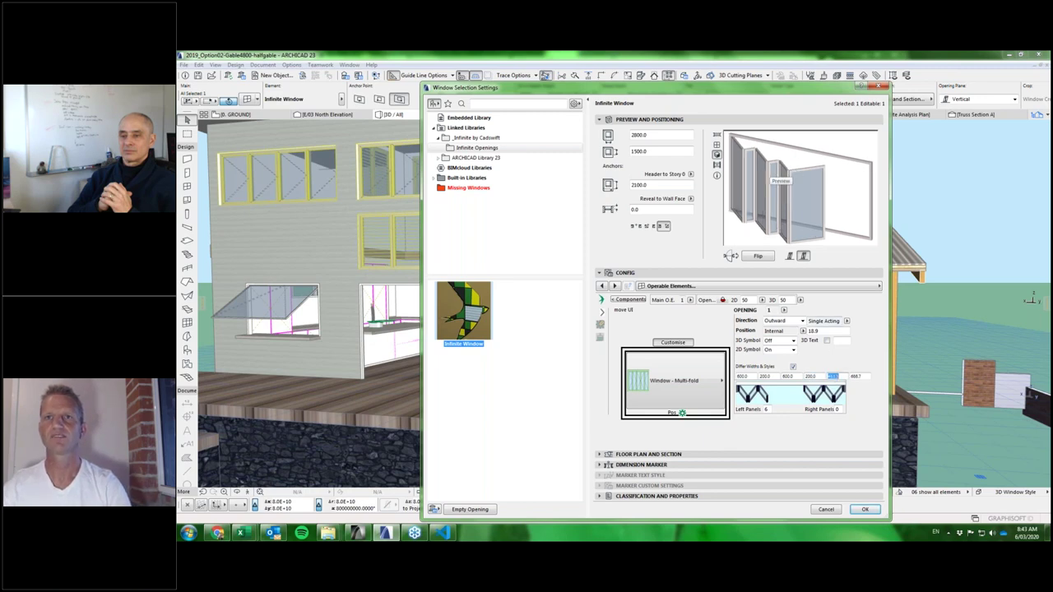
pyautogui.click(793, 367)
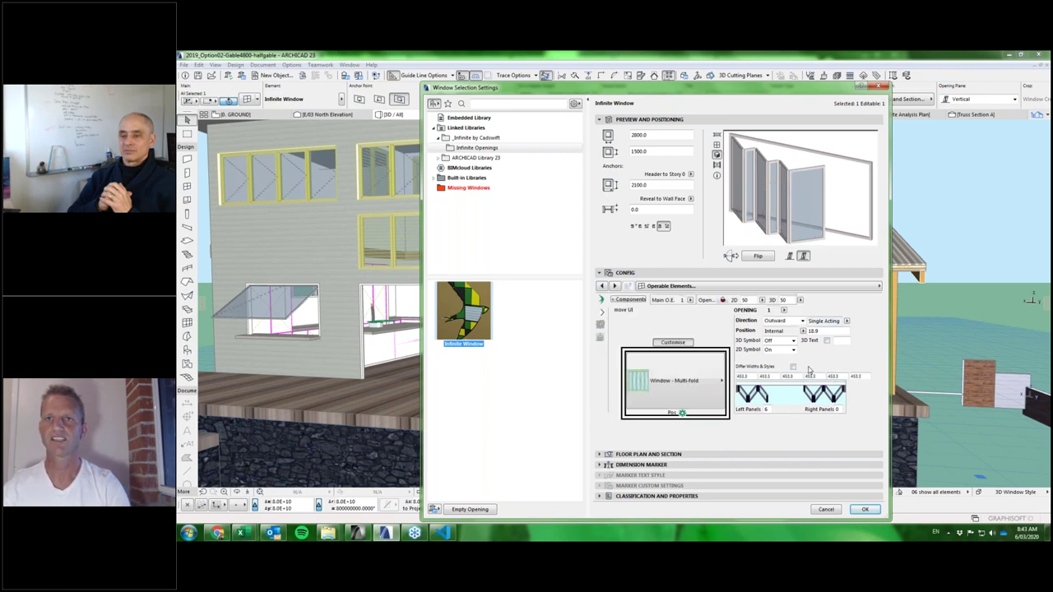
pyautogui.click(865, 509)
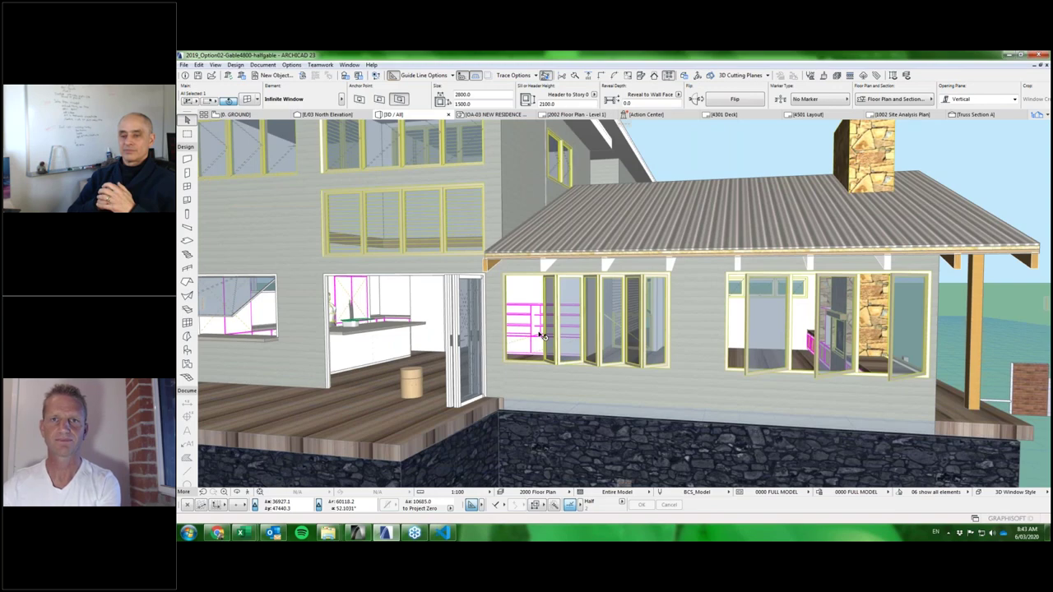
# Select the multi-fold window and check its settings without changes.
pyautogui.click(541, 335)
pyautogui.scroll(2, 543, 336)
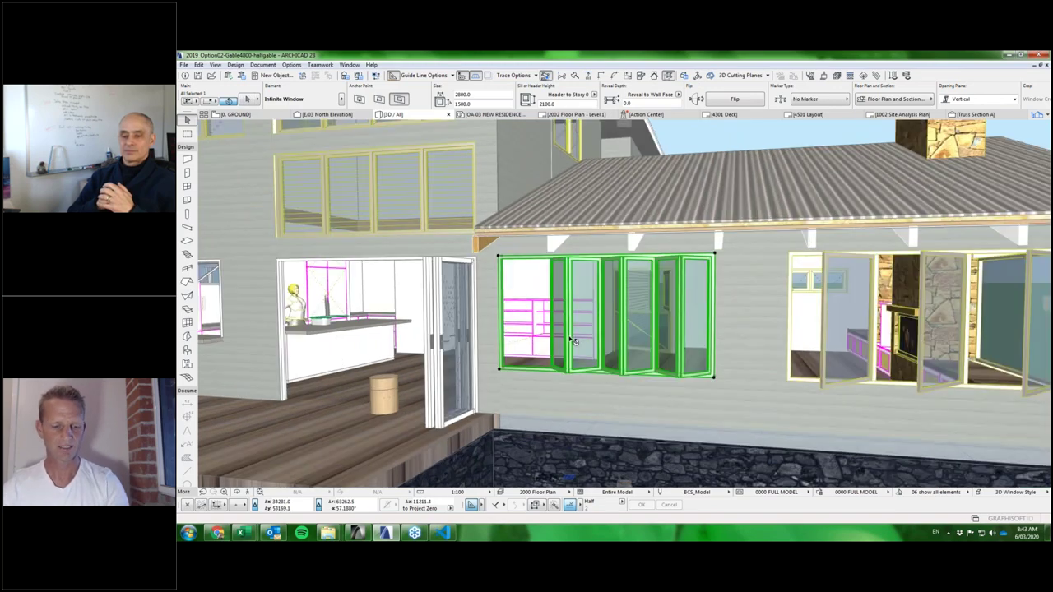
pyautogui.scroll(-2, 574, 341)
pyautogui.scroll(2, 582, 332)
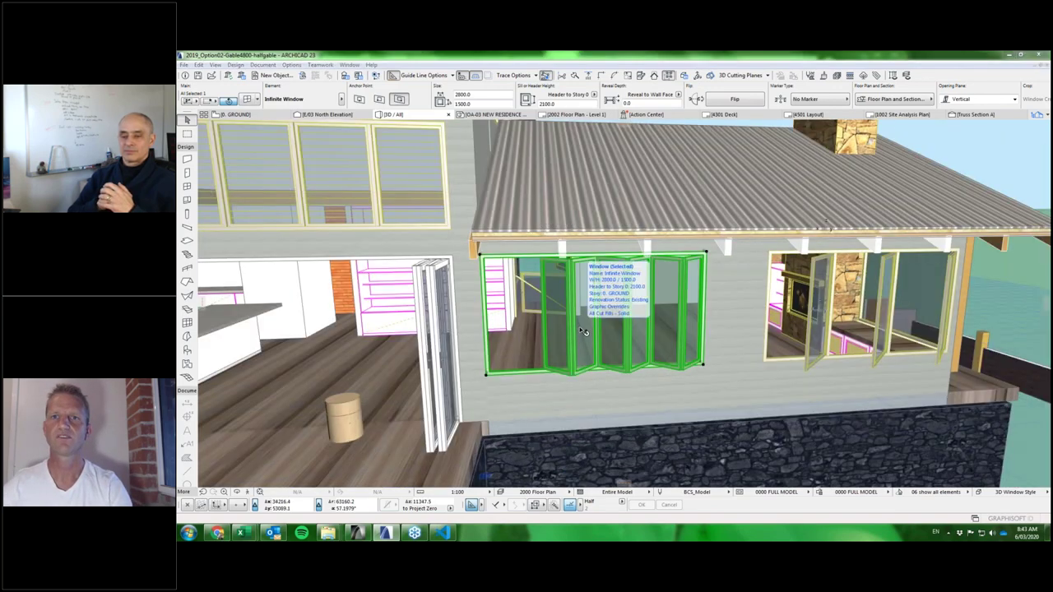
pyautogui.doubleClick(582, 331)
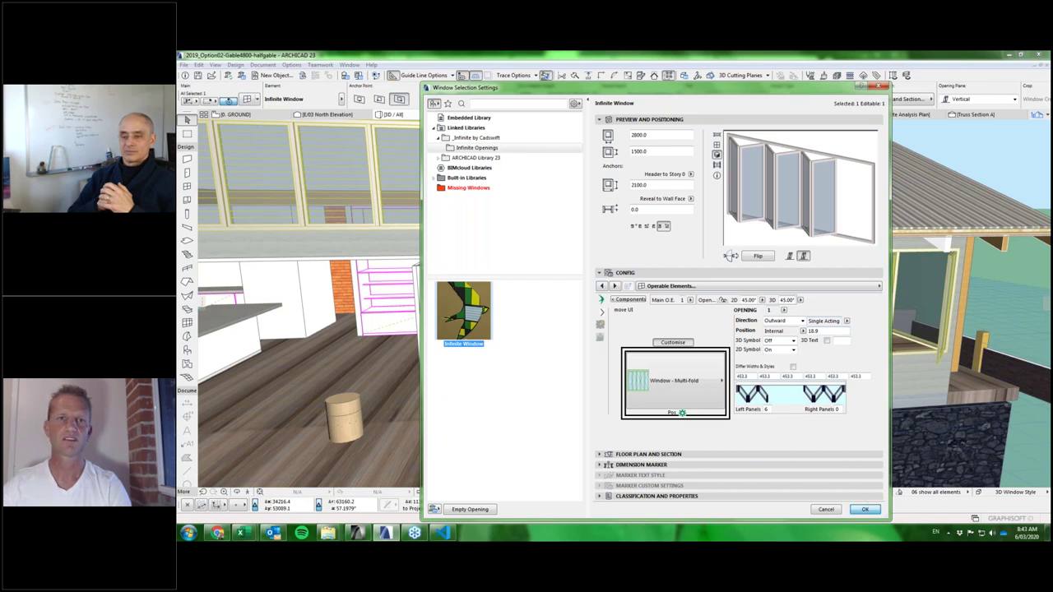
pyautogui.click(865, 509)
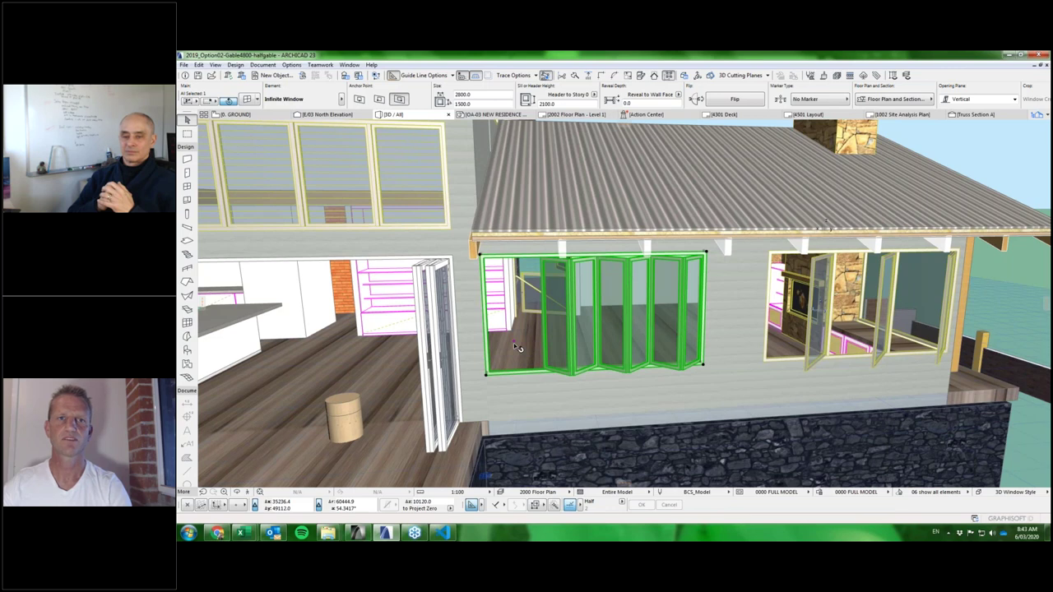
# Fold the window's panels fully open with the angular stretch.
pyautogui.click(513, 343)
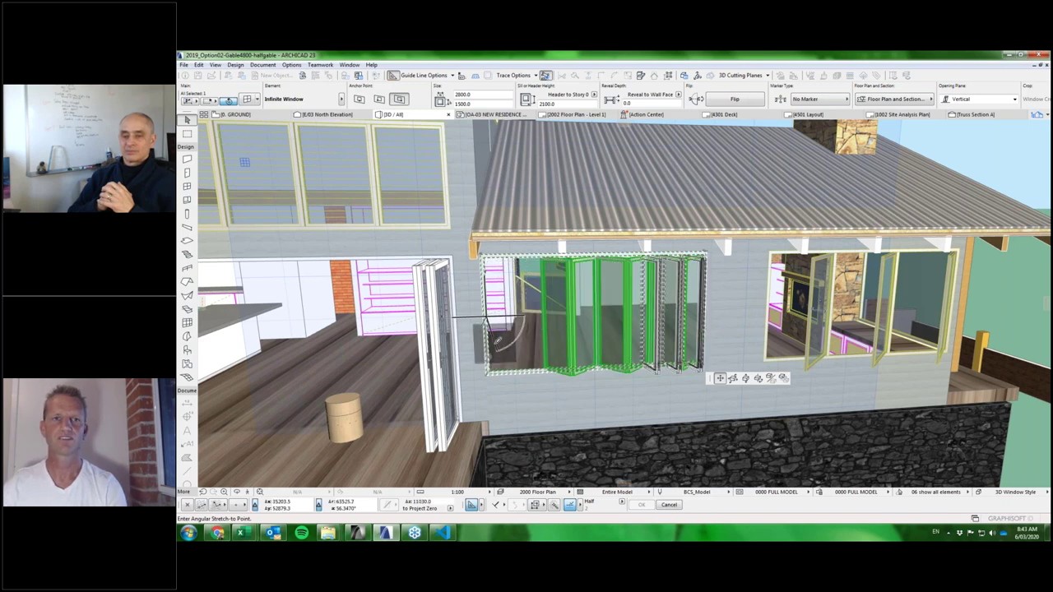
pyautogui.click(557, 334)
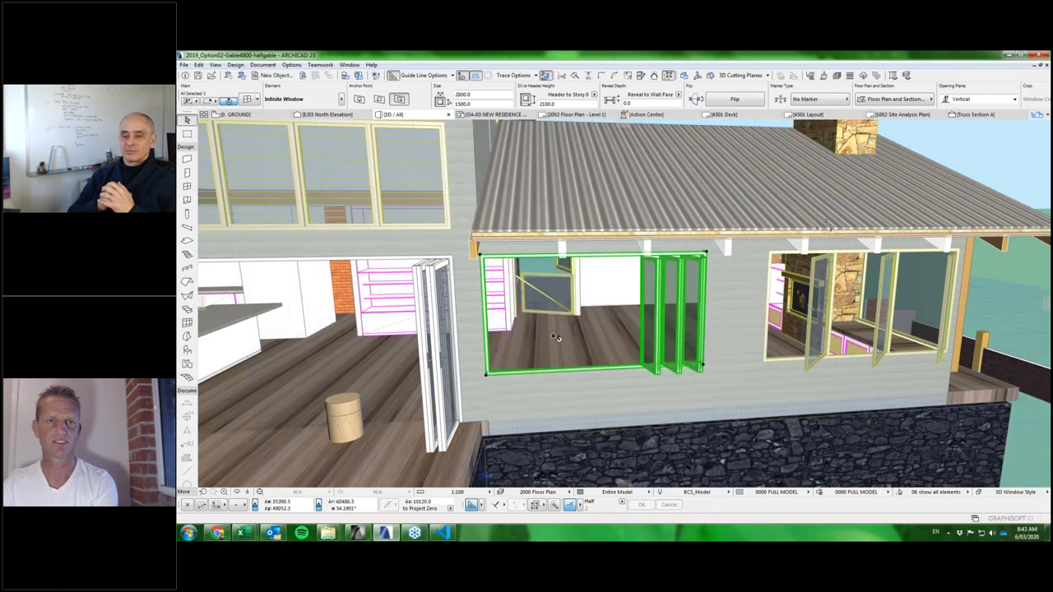
pyautogui.click(507, 344)
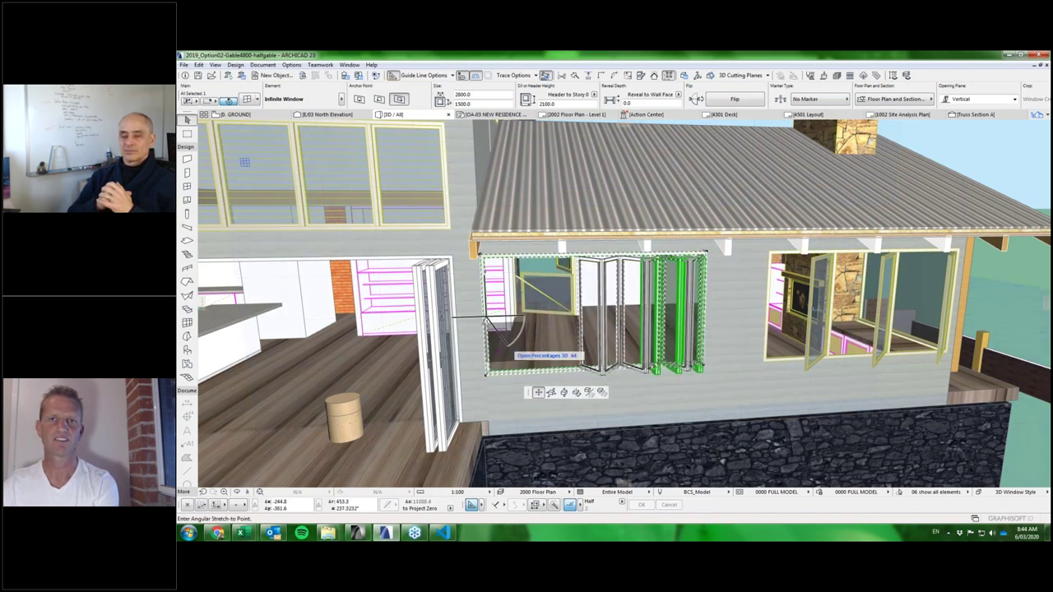
pyautogui.click(488, 363)
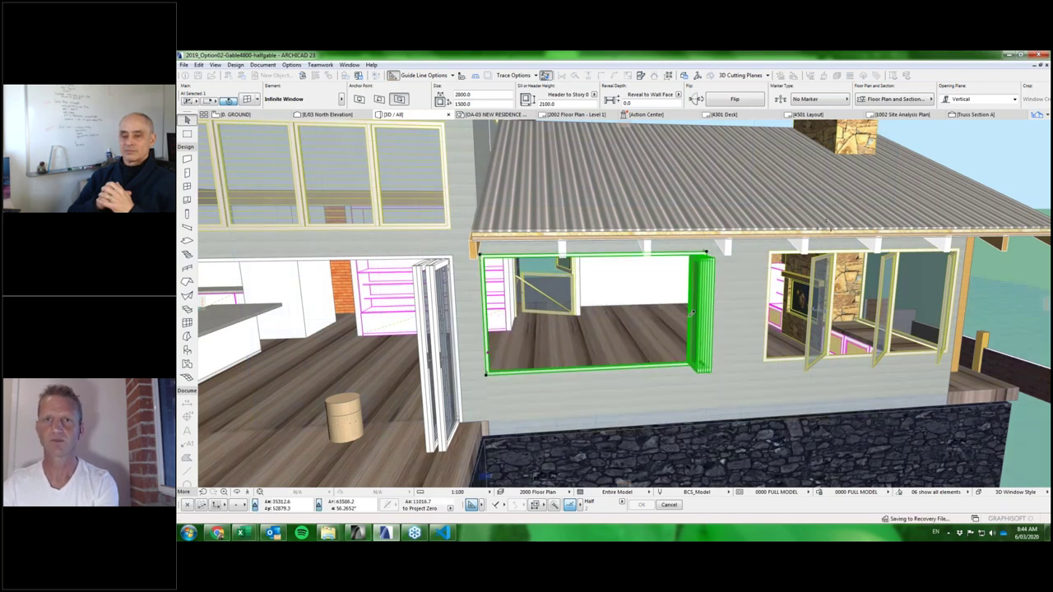
pyautogui.keyDown('shift'); pyautogui.moveTo(693, 313); pyautogui.dragTo(656, 280, button='middle'); pyautogui.keyUp('shift')
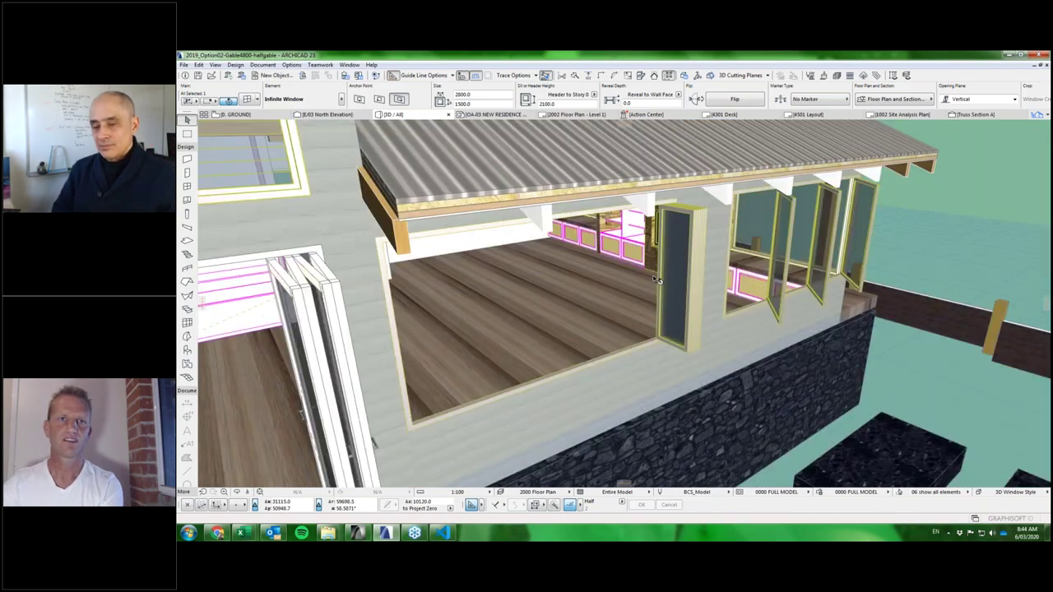
# Set the folded window's panel Position to Internal with an 18.0 offset and apply.
pyautogui.scroll(5, 656, 279)
pyautogui.keyDown('shift'); pyautogui.moveTo(625, 271); pyautogui.dragTo(515, 231, button='middle'); pyautogui.keyUp('shift')
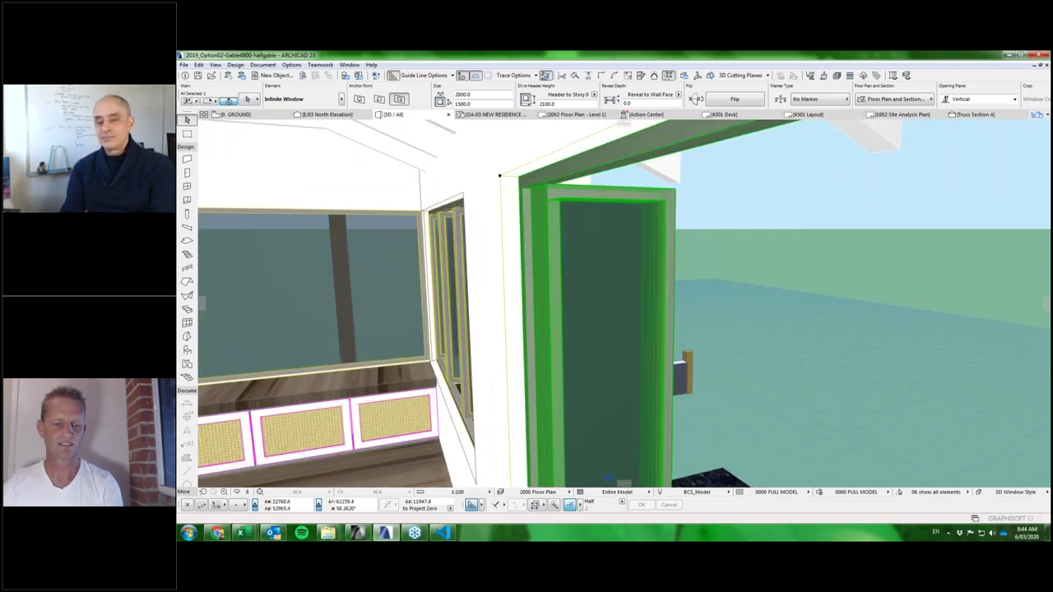
pyautogui.scroll(2, 524, 170)
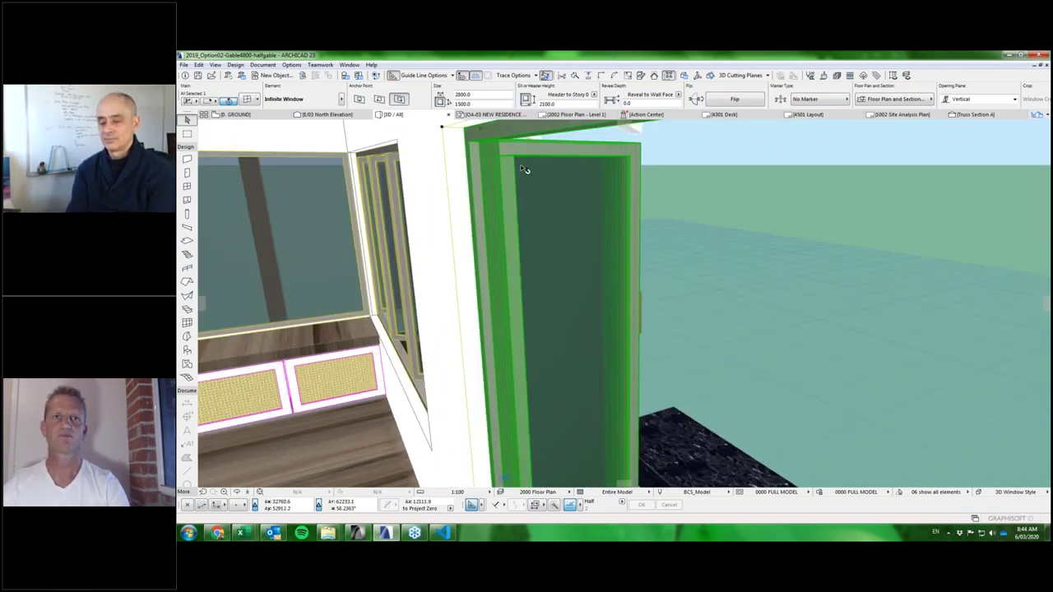
pyautogui.hotkey('ctrl', 't')
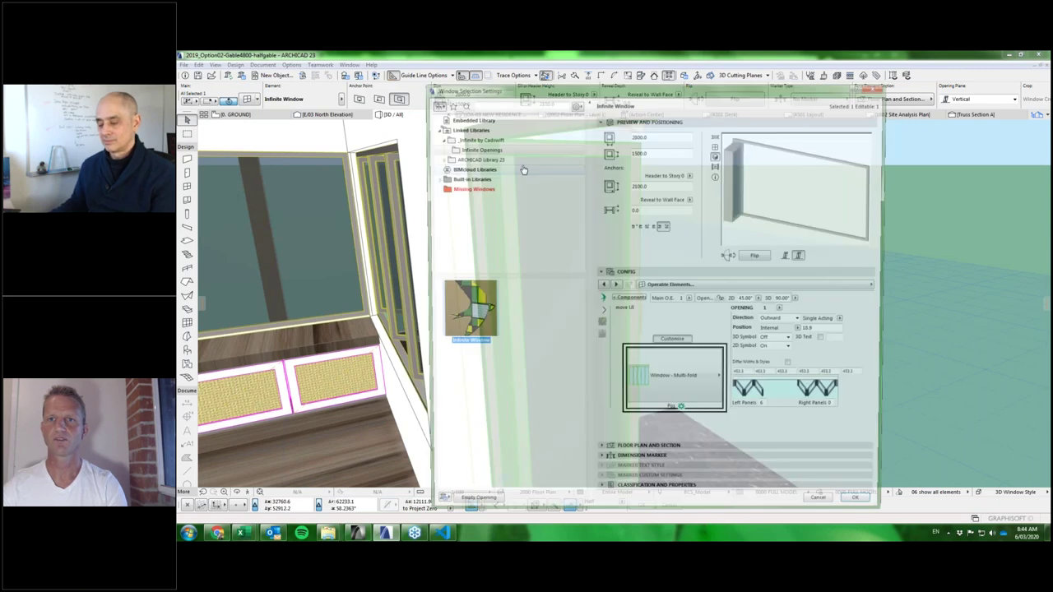
pyautogui.click(804, 330)
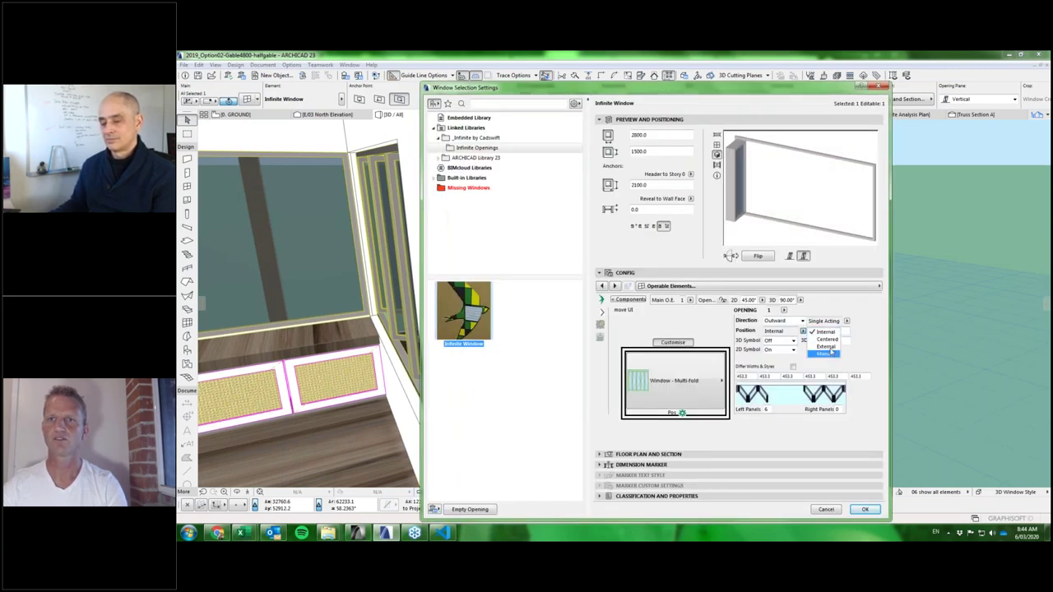
pyautogui.click(829, 353)
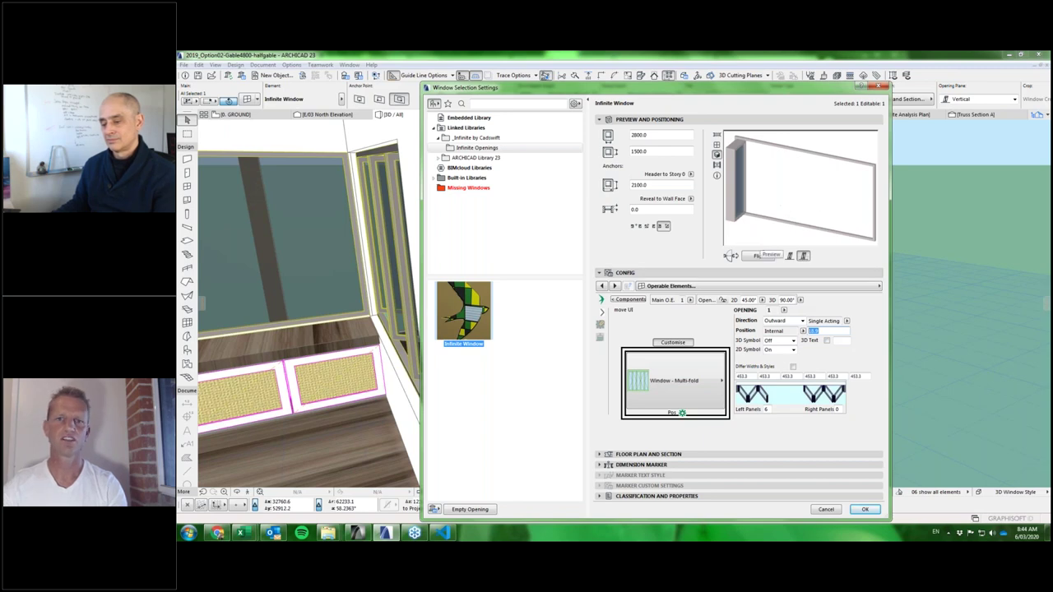
pyautogui.click(867, 510)
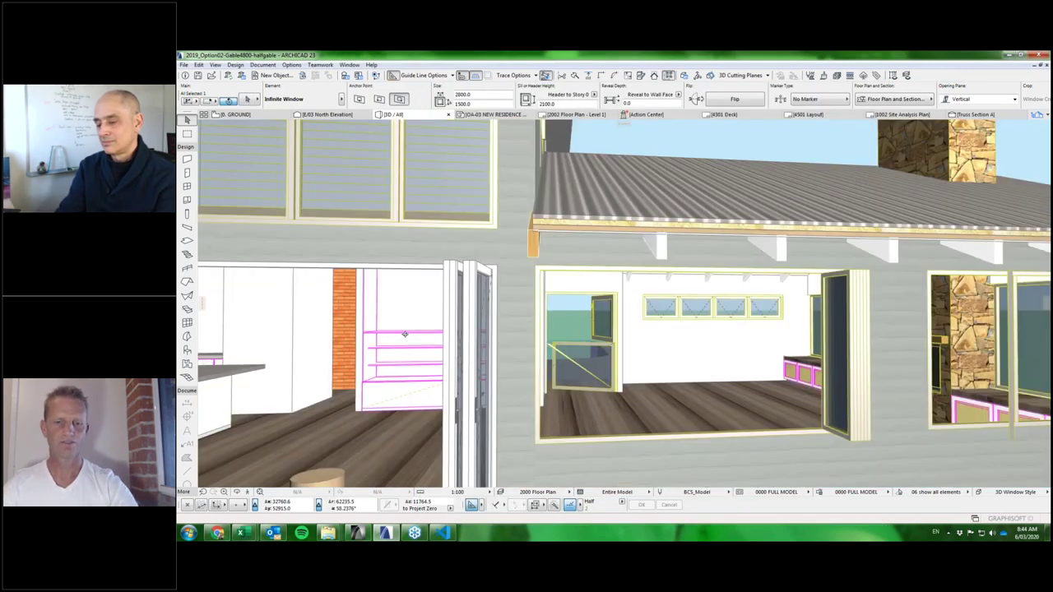
# Make the opening a Door - Multi-Slide with the first left panel sliding, and apply it.
pyautogui.click(848, 331)
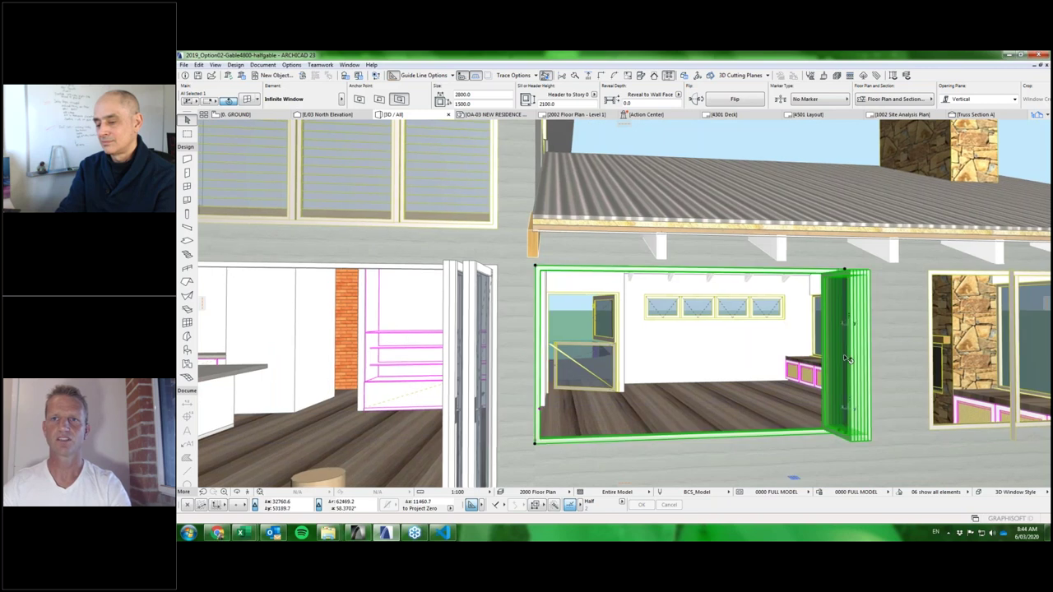
pyautogui.doubleClick(847, 330)
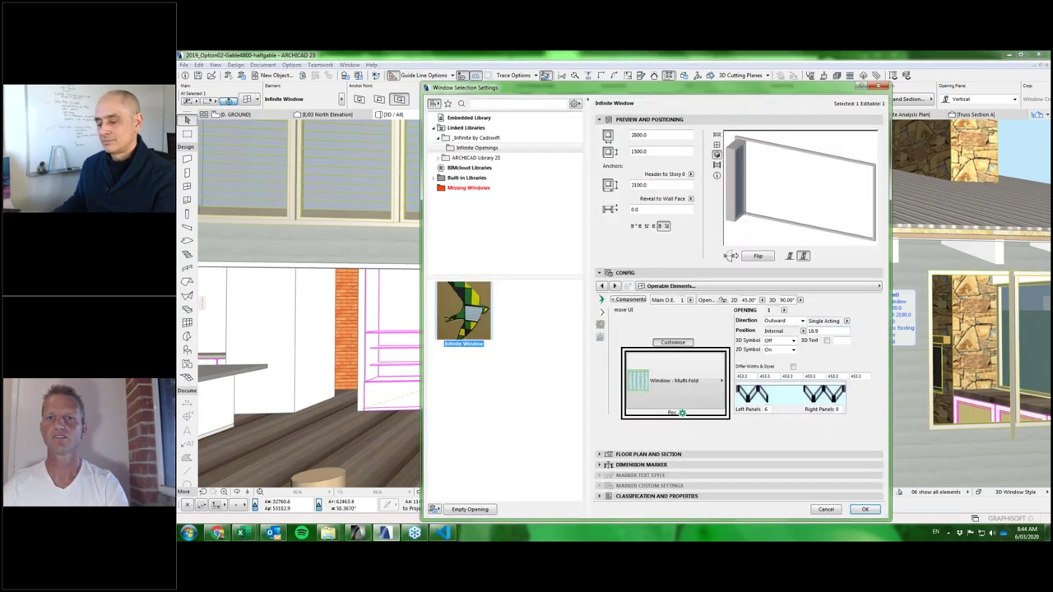
pyautogui.click(670, 380)
pyautogui.scroll(-1, 803, 399)
pyautogui.scroll(-8, 803, 398)
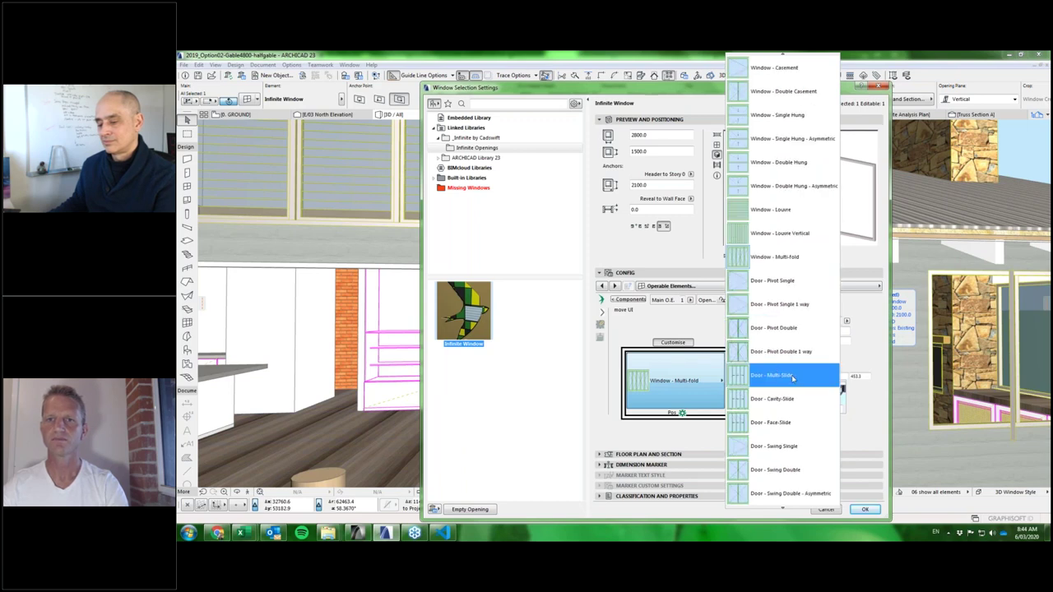
pyautogui.click(780, 376)
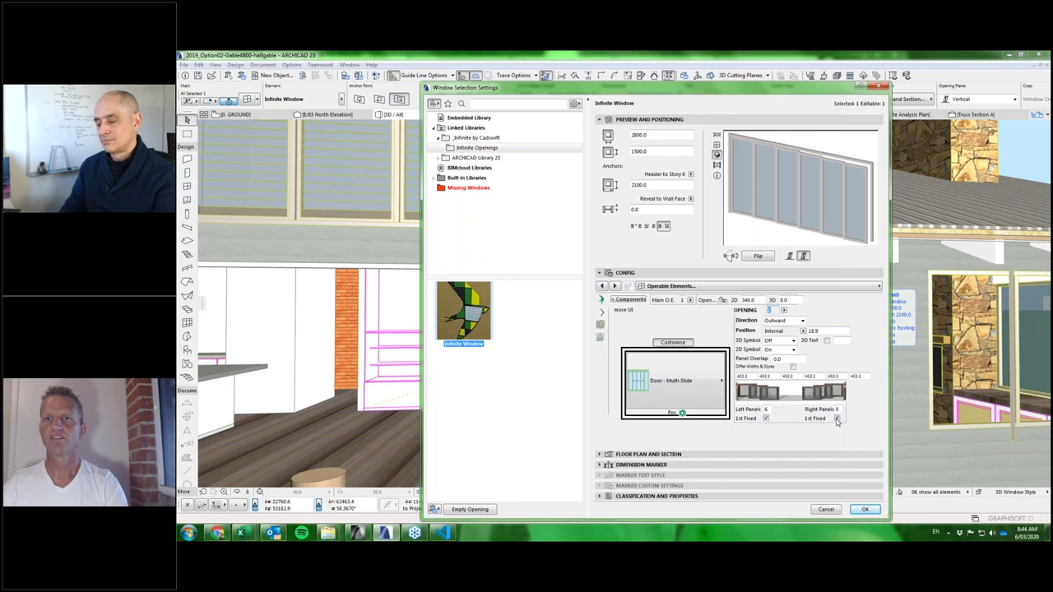
pyautogui.click(766, 418)
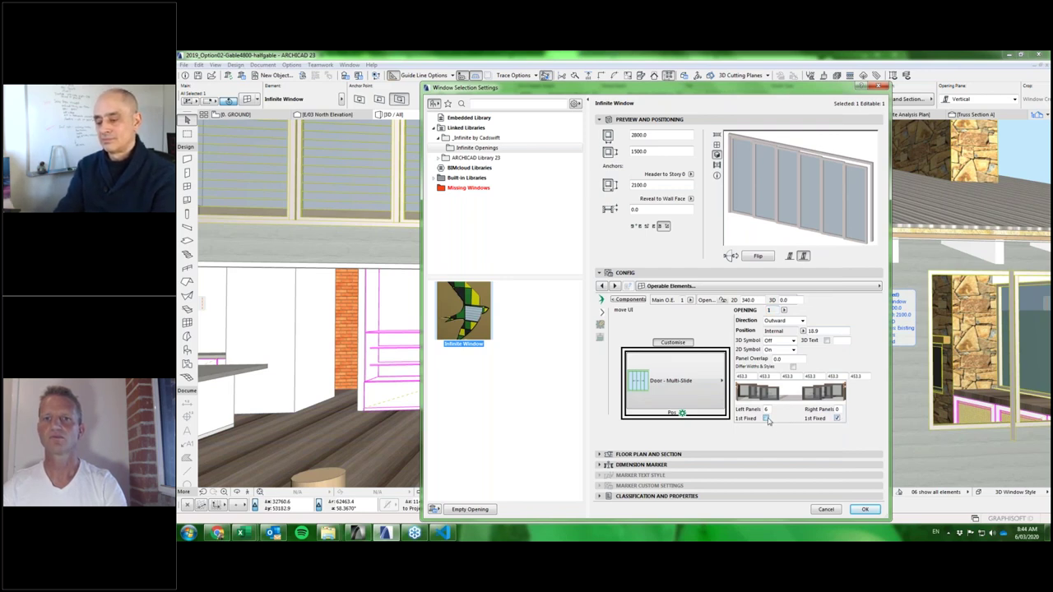
pyautogui.click(867, 510)
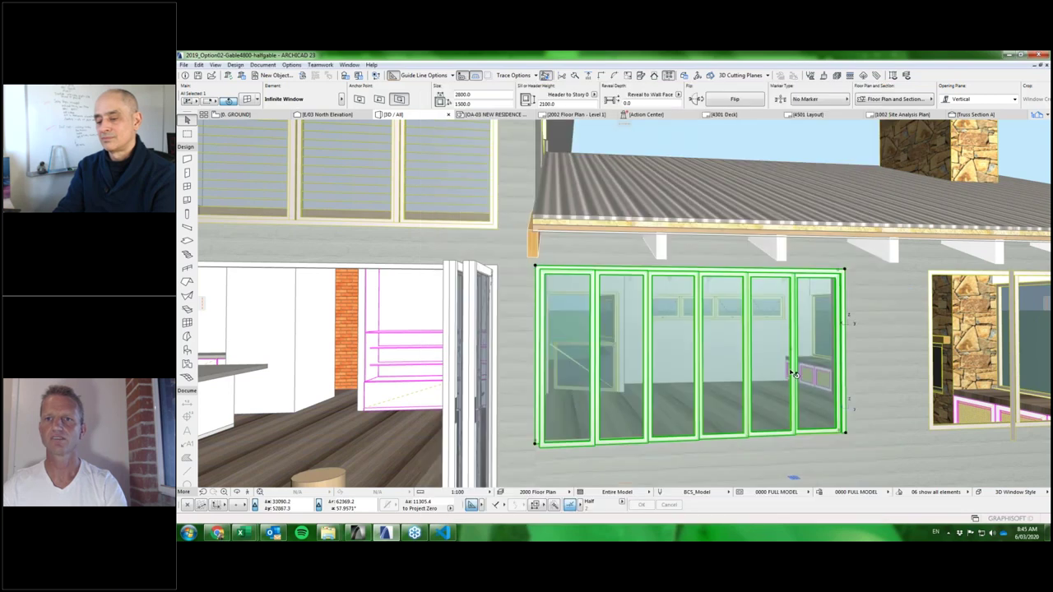
pyautogui.click(794, 374)
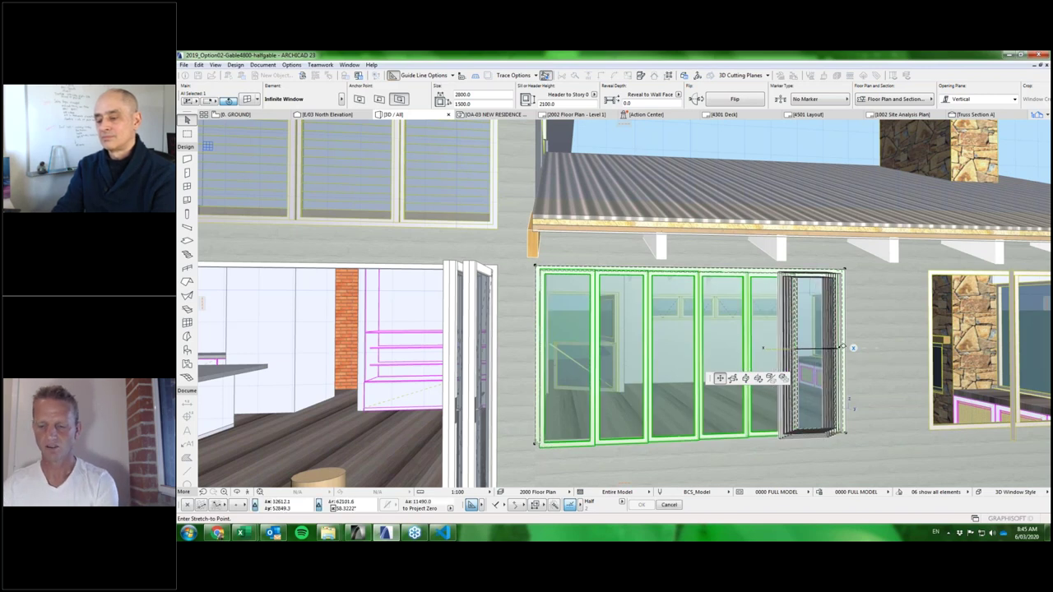
# Slide the door panels partly open, reapply its settings, and orbit to an outside view.
pyautogui.click(841, 347)
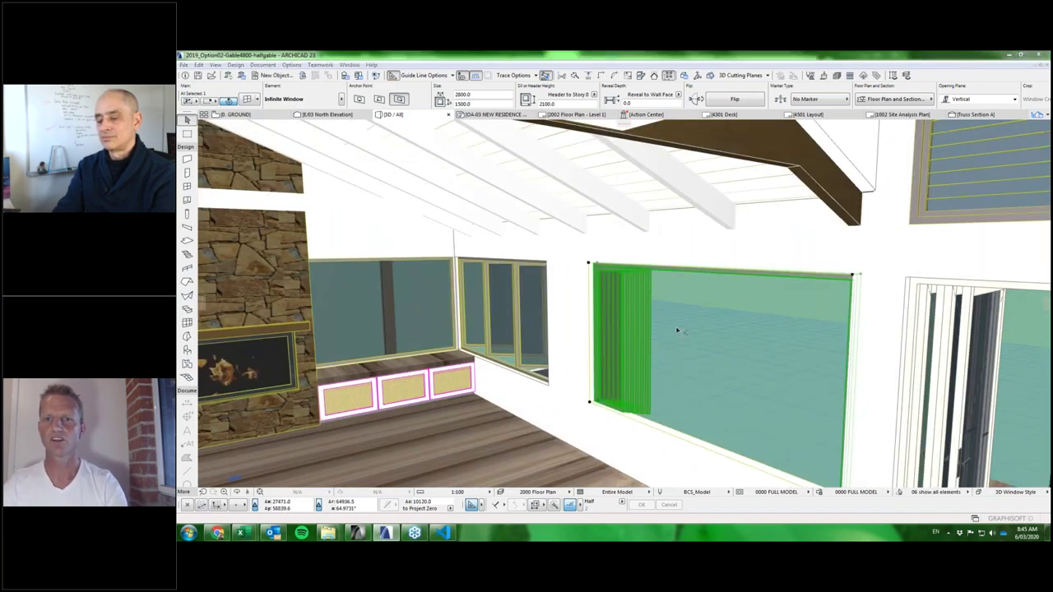
pyautogui.doubleClick(677, 331)
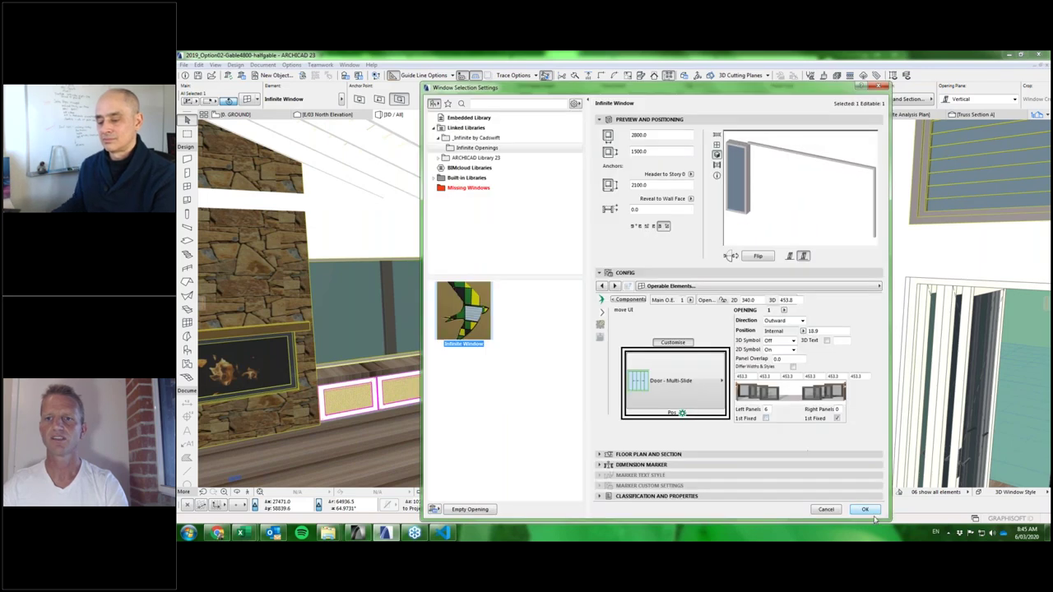
pyautogui.click(867, 510)
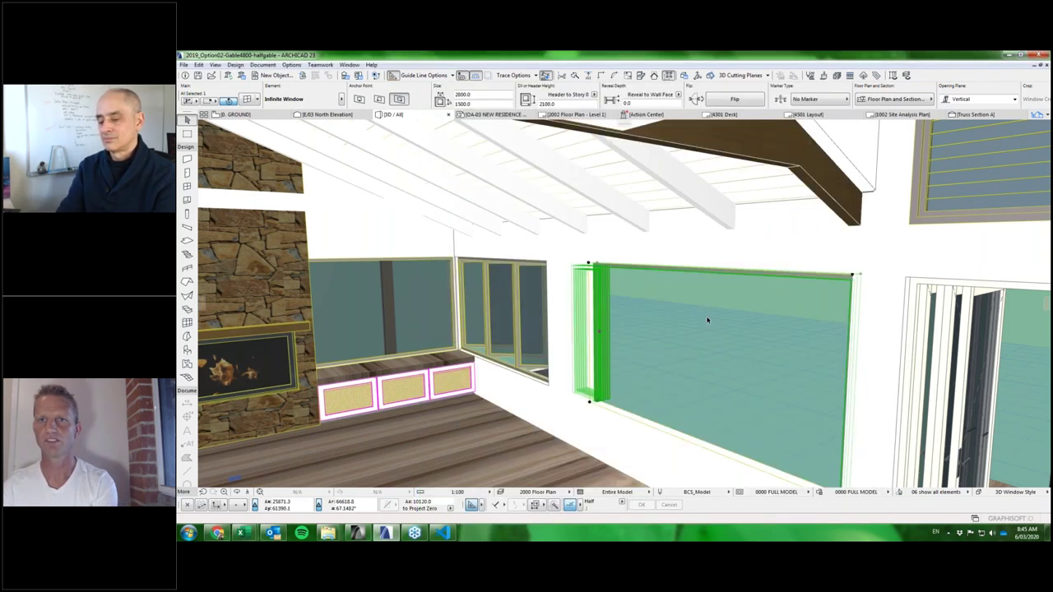
pyautogui.keyDown('shift'); pyautogui.moveTo(708, 320); pyautogui.dragTo(799, 263, button='middle'); pyautogui.keyUp('shift')
pyautogui.scroll(-2, 798, 265)
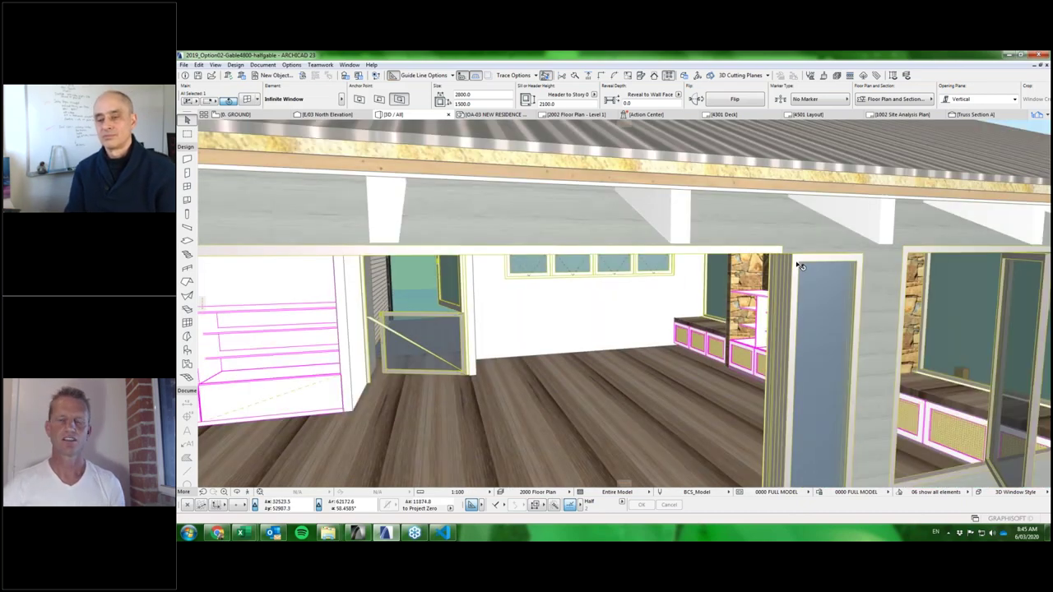
pyautogui.keyDown('shift'); pyautogui.moveTo(798, 265); pyautogui.dragTo(804, 380, button='middle'); pyautogui.keyUp('shift')
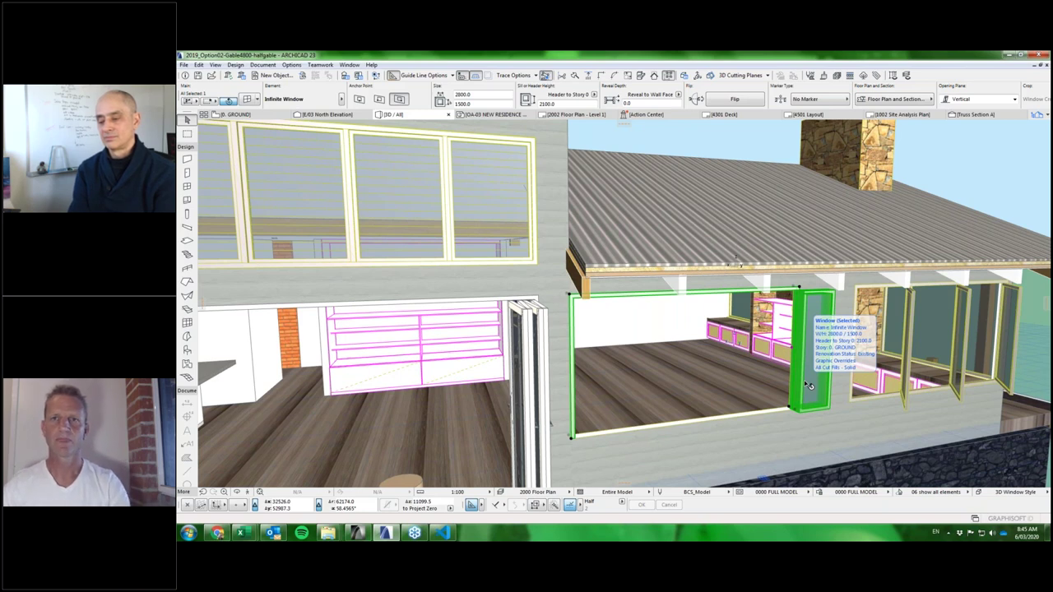
# Open the window's settings on the Opening Sub Frame, then the Slide Door component page.
pyautogui.doubleClick(804, 380)
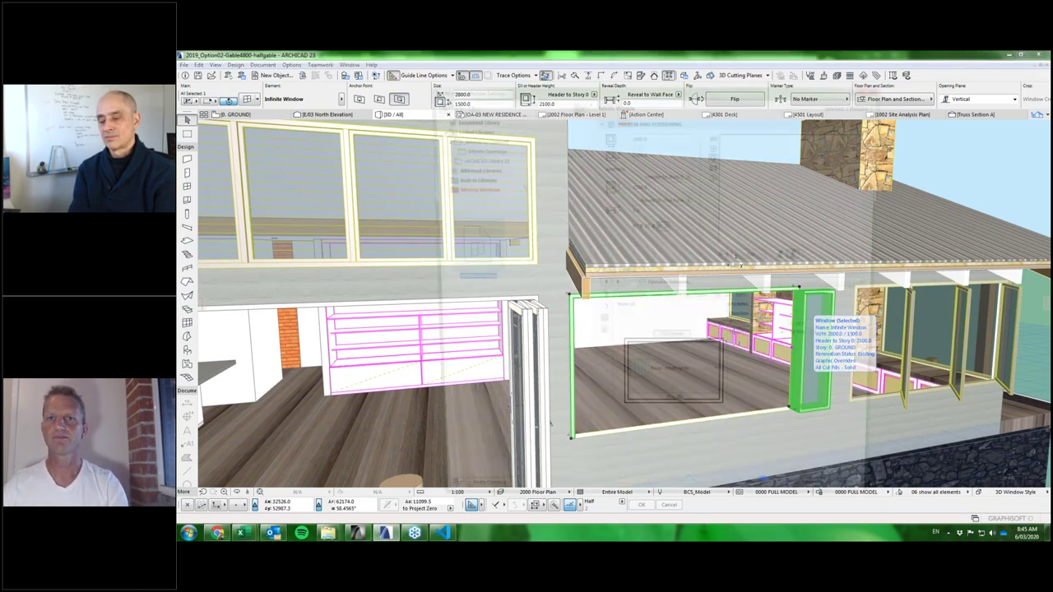
pyautogui.click(748, 287)
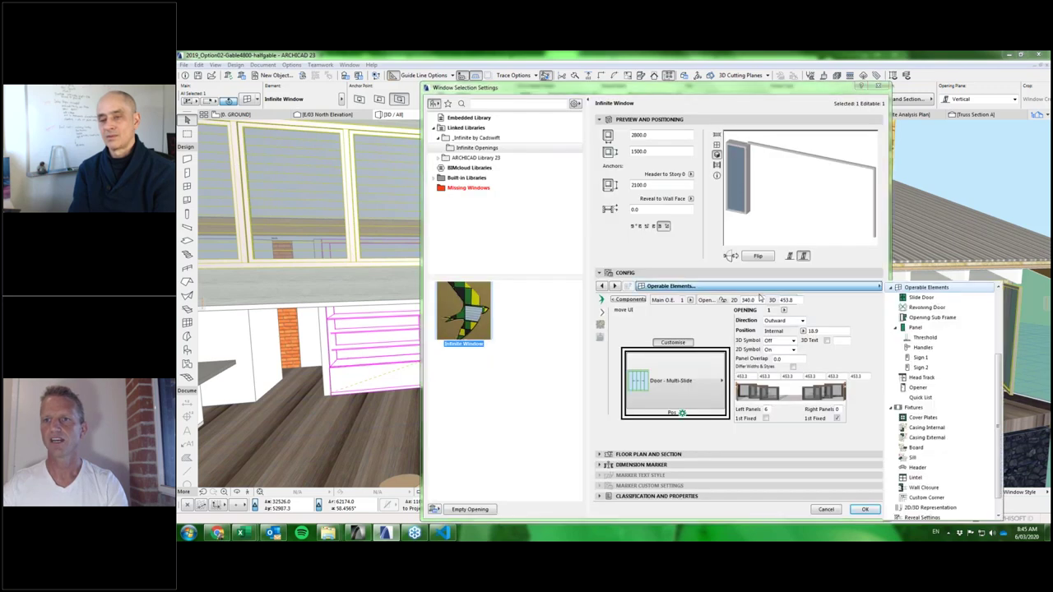
pyautogui.scroll(-1, 942, 335)
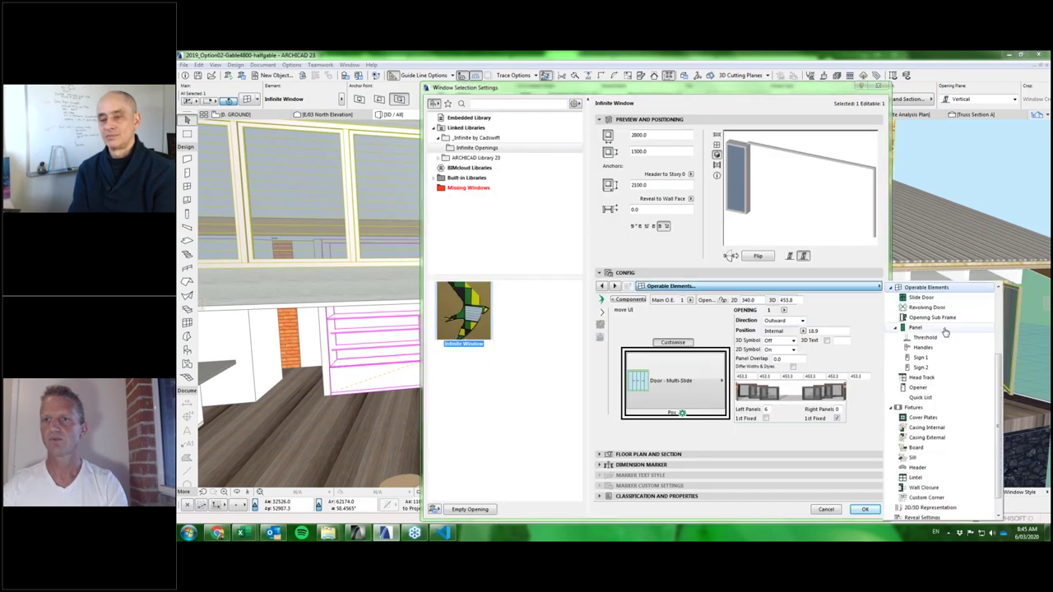
pyautogui.scroll(1, 946, 332)
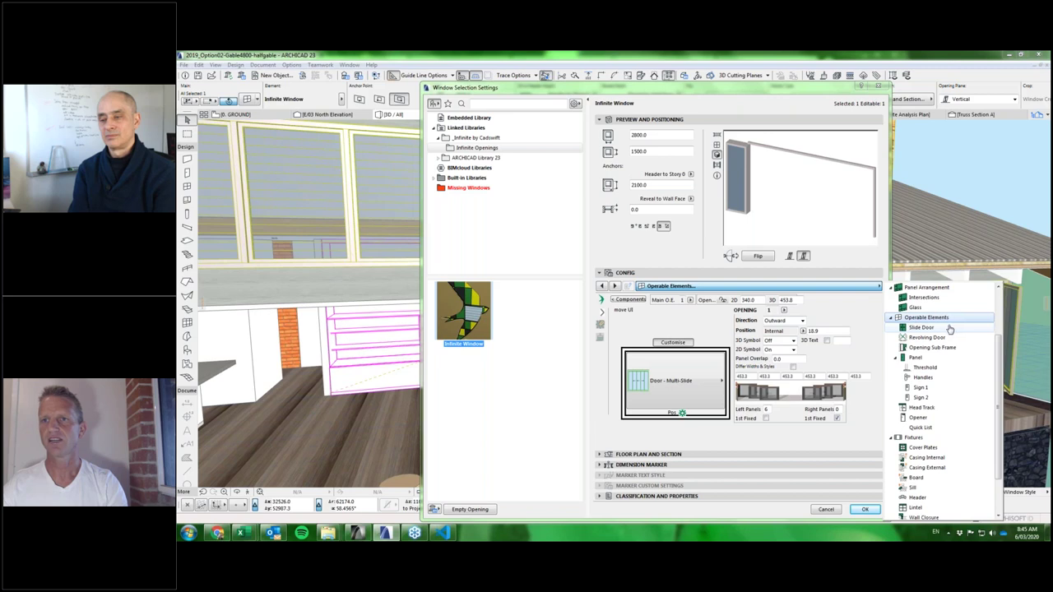
pyautogui.click(928, 349)
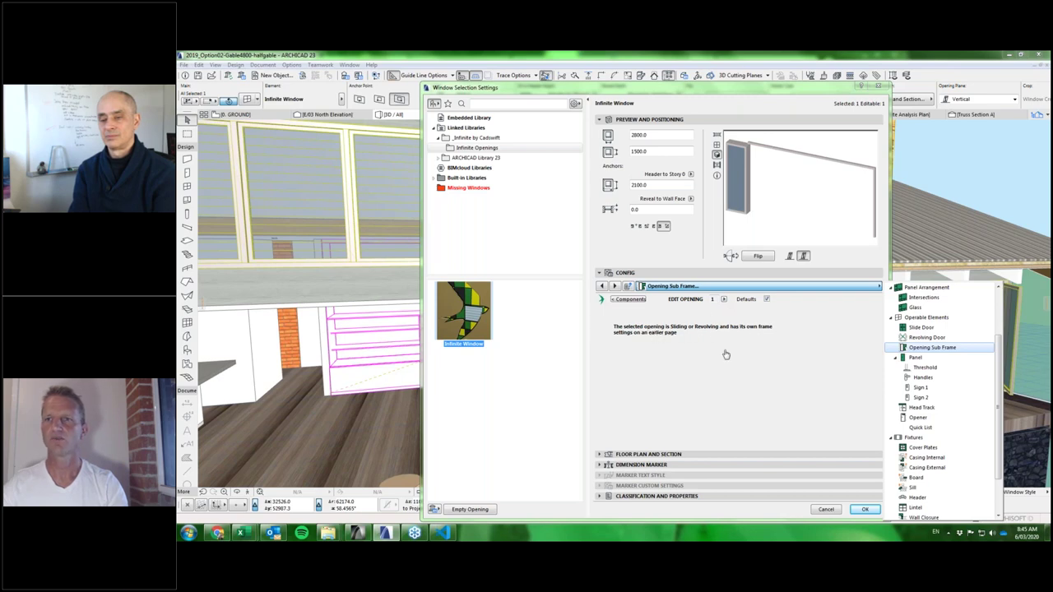
pyautogui.click(920, 327)
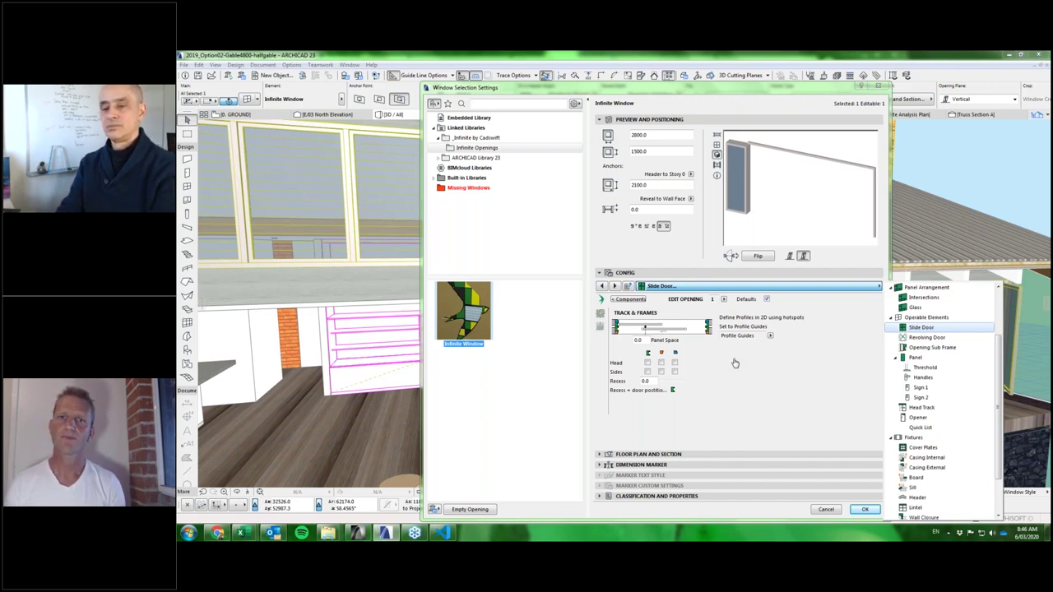
# Close the component list and nudge the settings dialog upward on the Slide Door page.
pyautogui.click(853, 390)
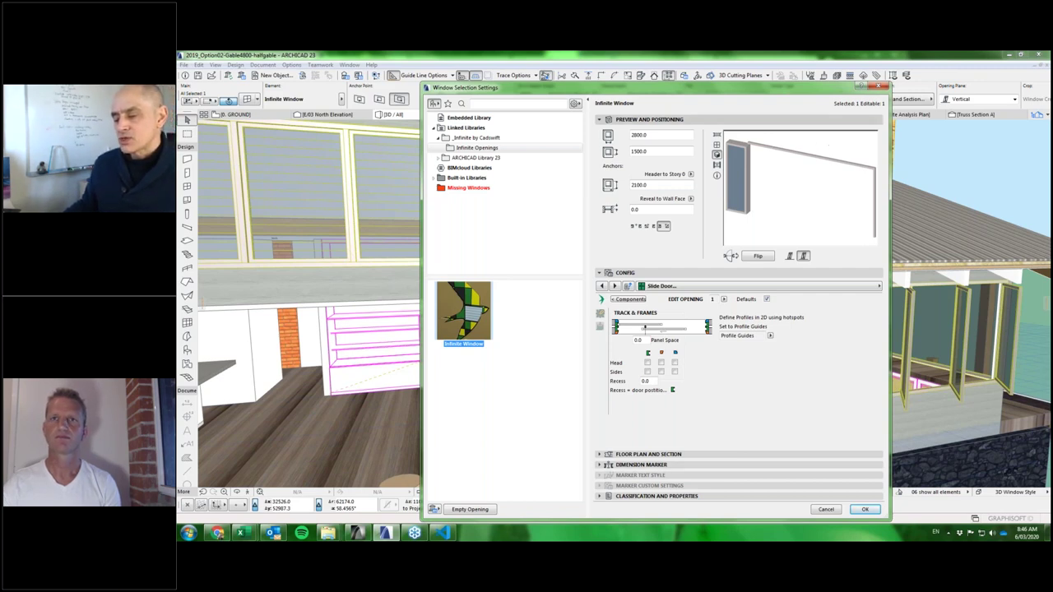
pyautogui.moveTo(792, 90); pyautogui.dragTo(803, 71)
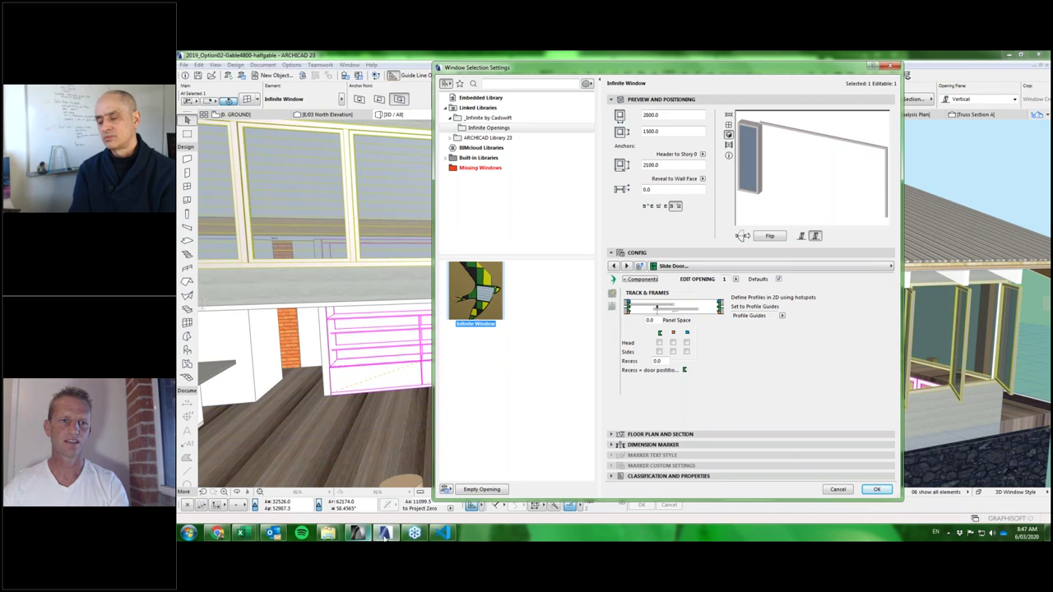
# Switch to the ArchiCAD 19 project and bring up the ground floor plan at the door.
pyautogui.moveTo(386, 535)
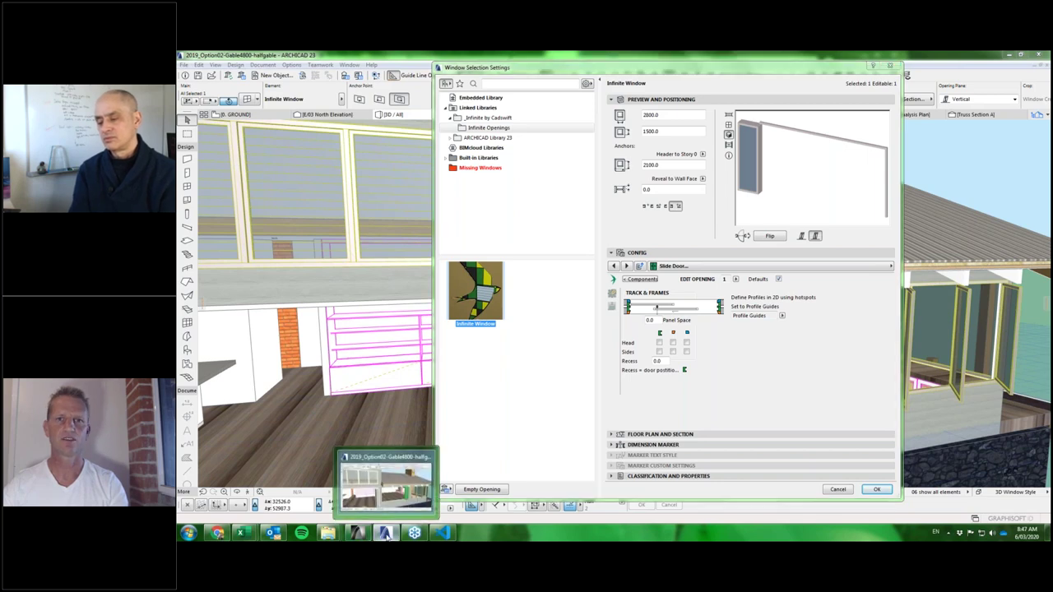
pyautogui.click(387, 536)
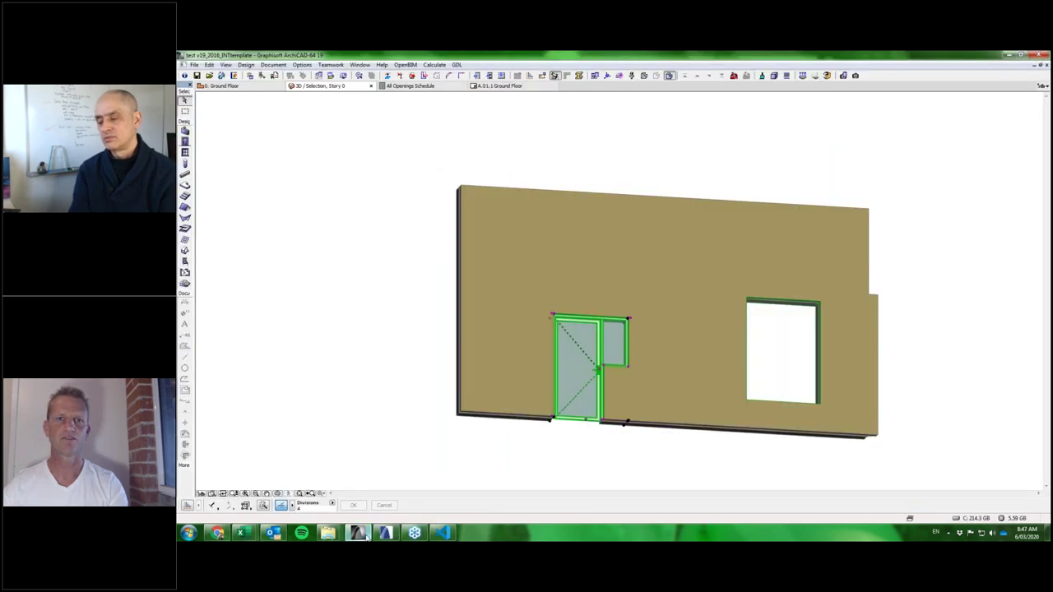
pyautogui.click(686, 238)
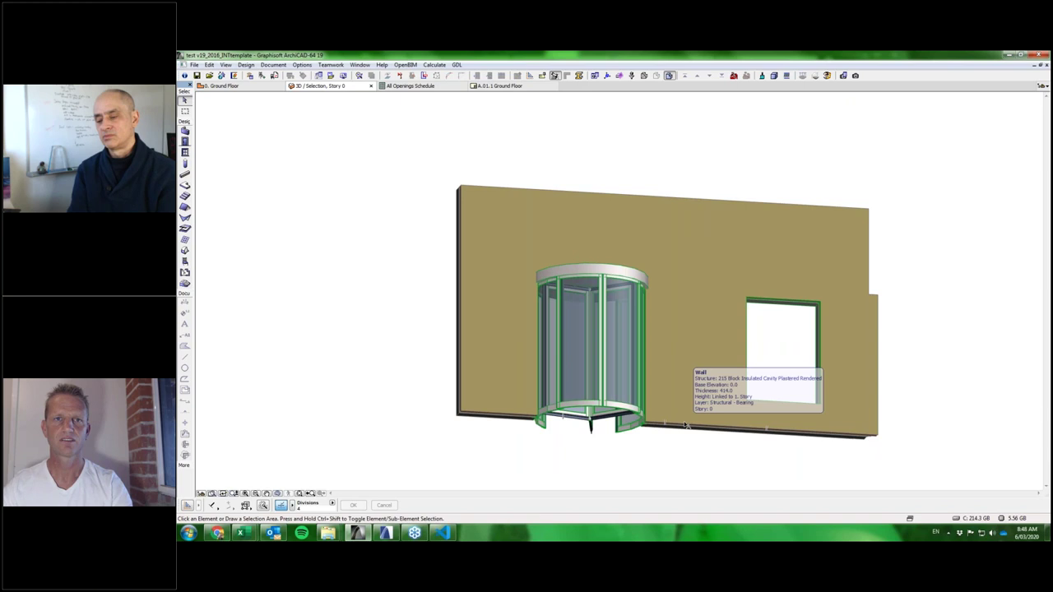
pyautogui.press('F2')
pyautogui.scroll(5, 465, 227)
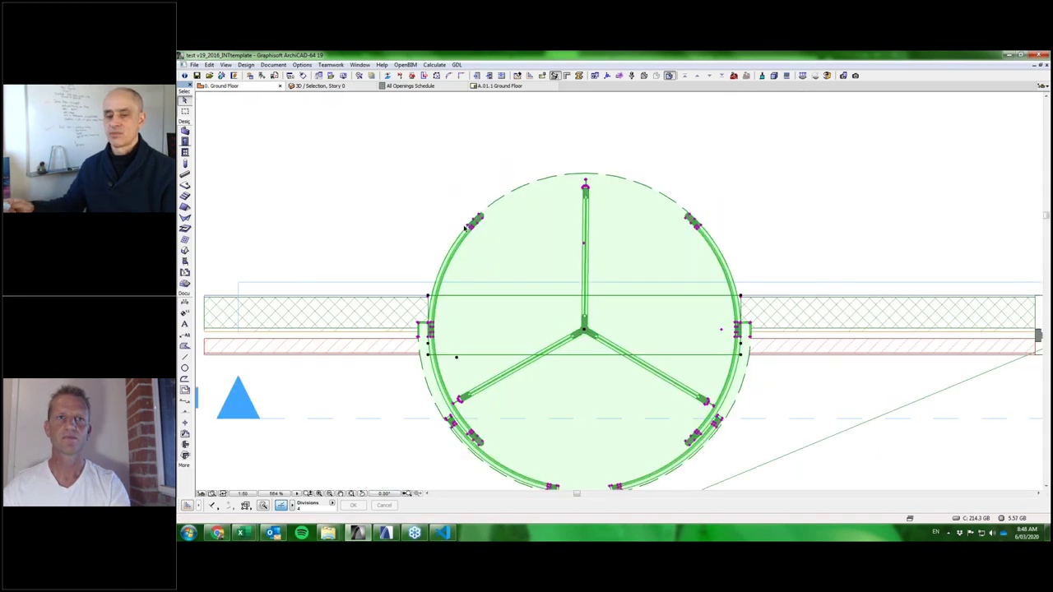
pyautogui.scroll(6, 465, 226)
pyautogui.moveTo(564, 263); pyautogui.dragTo(629, 341, button='middle')
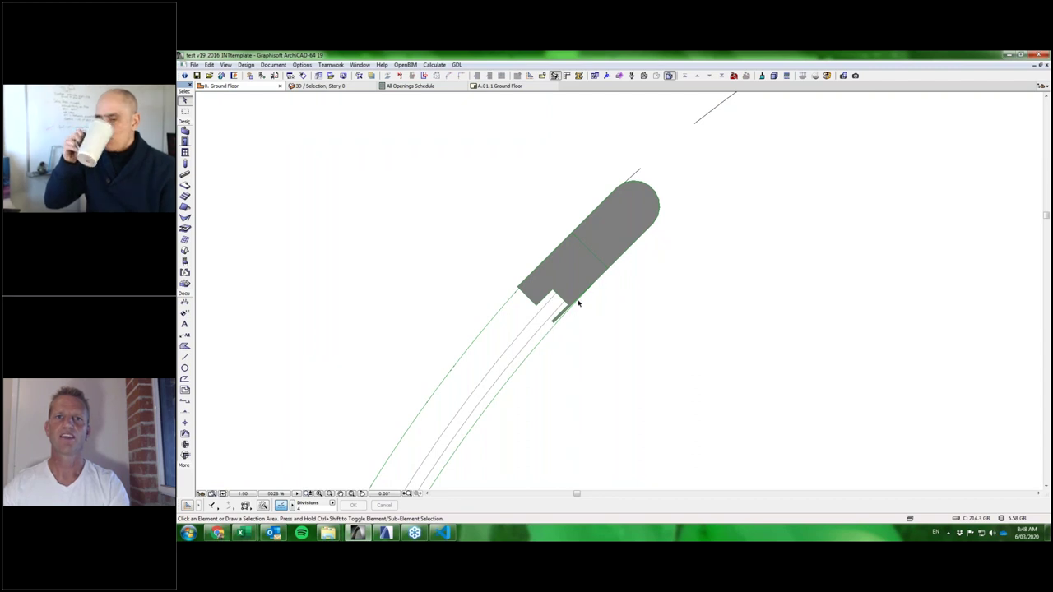
# Marquee-select the revolving door and centre it in the plan view.
pyautogui.click(535, 290)
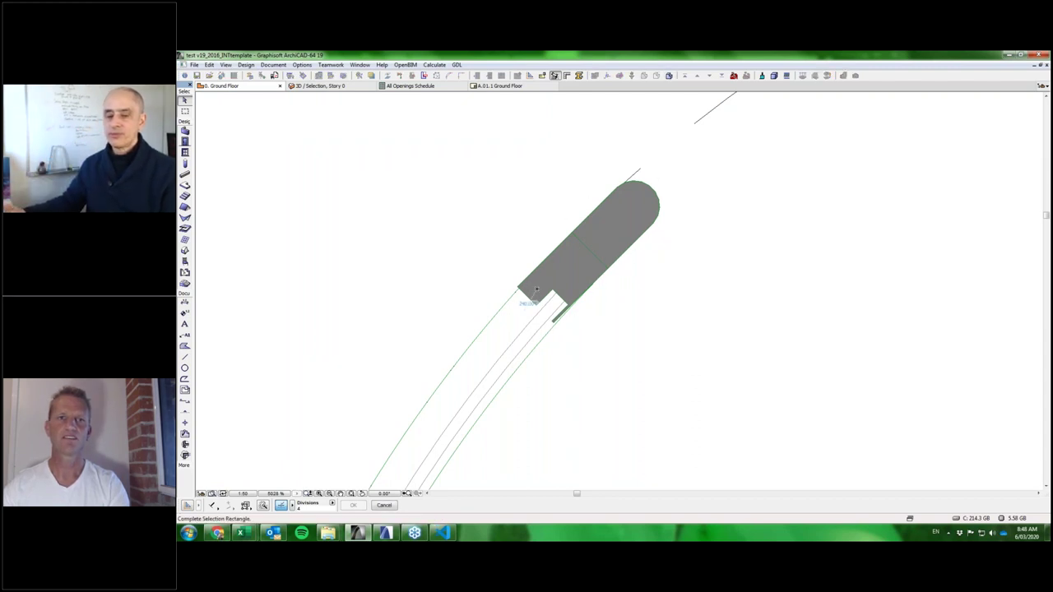
pyautogui.click(634, 262)
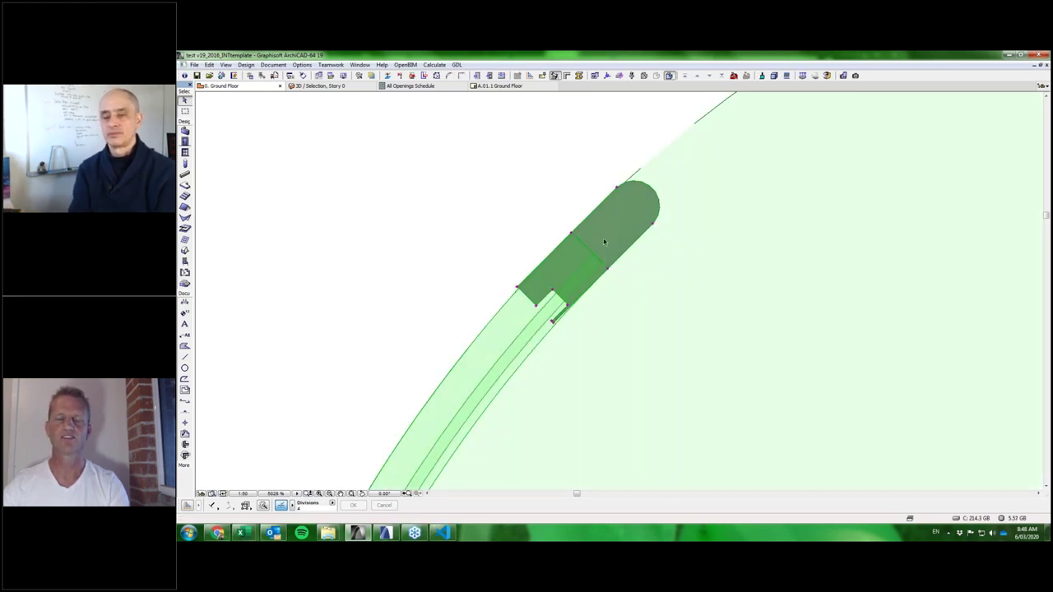
pyautogui.scroll(-4, 688, 271)
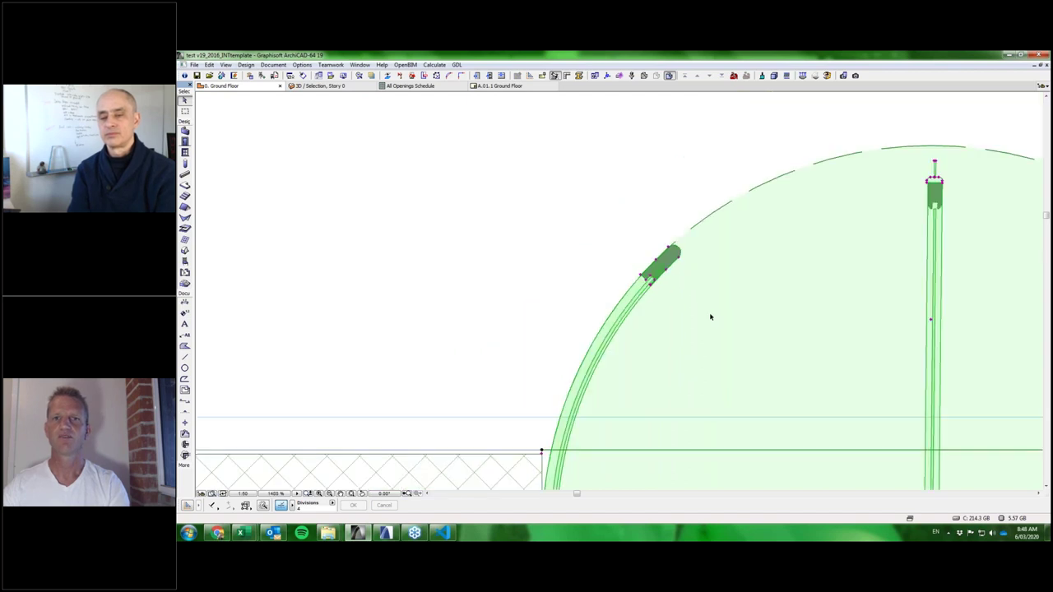
pyautogui.scroll(-3, 700, 315)
pyautogui.moveTo(700, 315); pyautogui.dragTo(640, 157, button='middle')
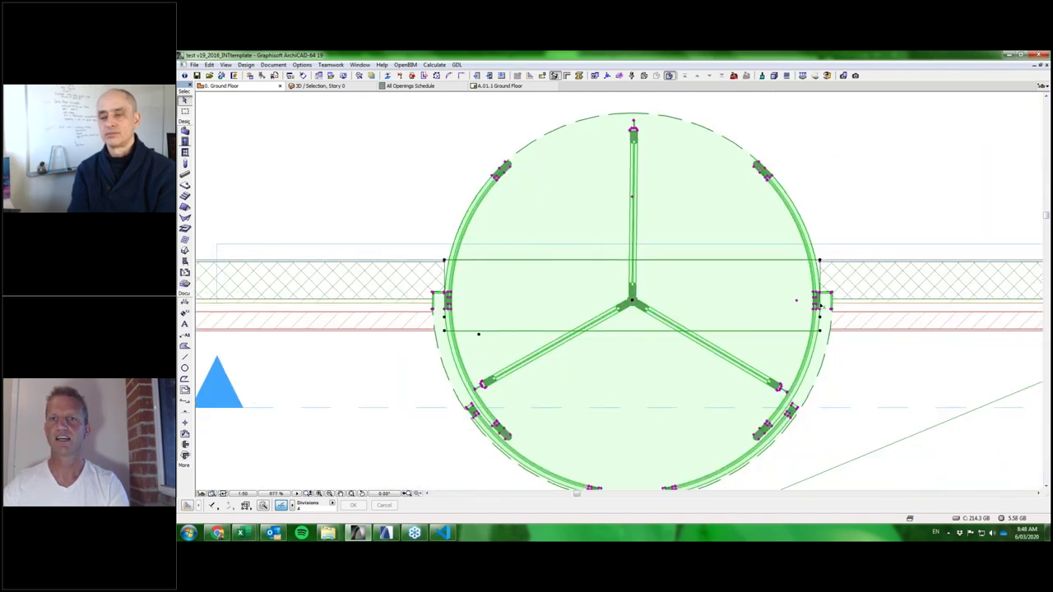
pyautogui.scroll(4, 820, 306)
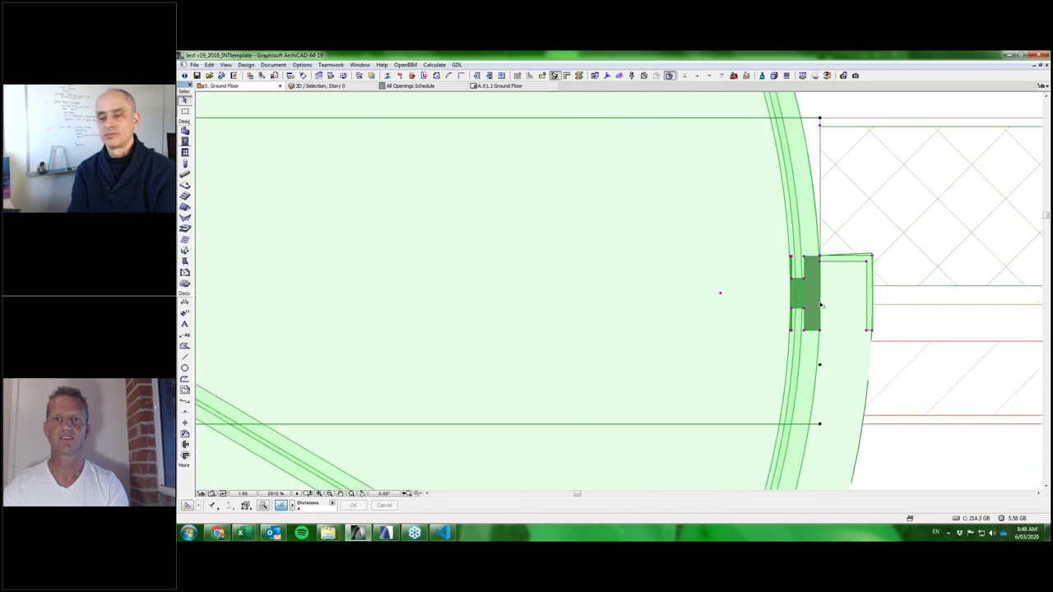
pyautogui.scroll(-2, 821, 306)
pyautogui.scroll(-3, 821, 306)
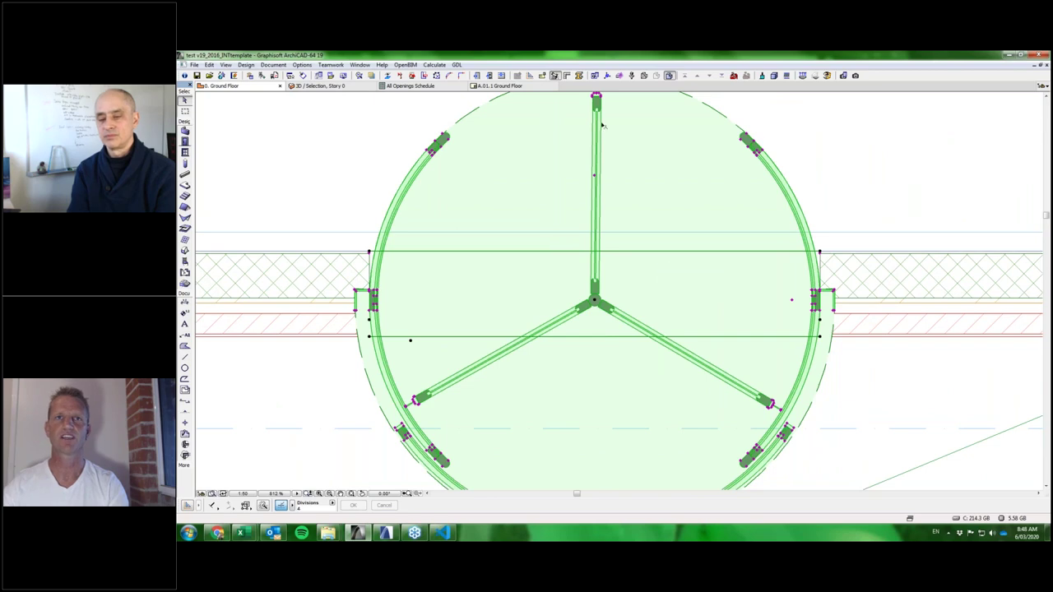
pyautogui.scroll(6, 602, 125)
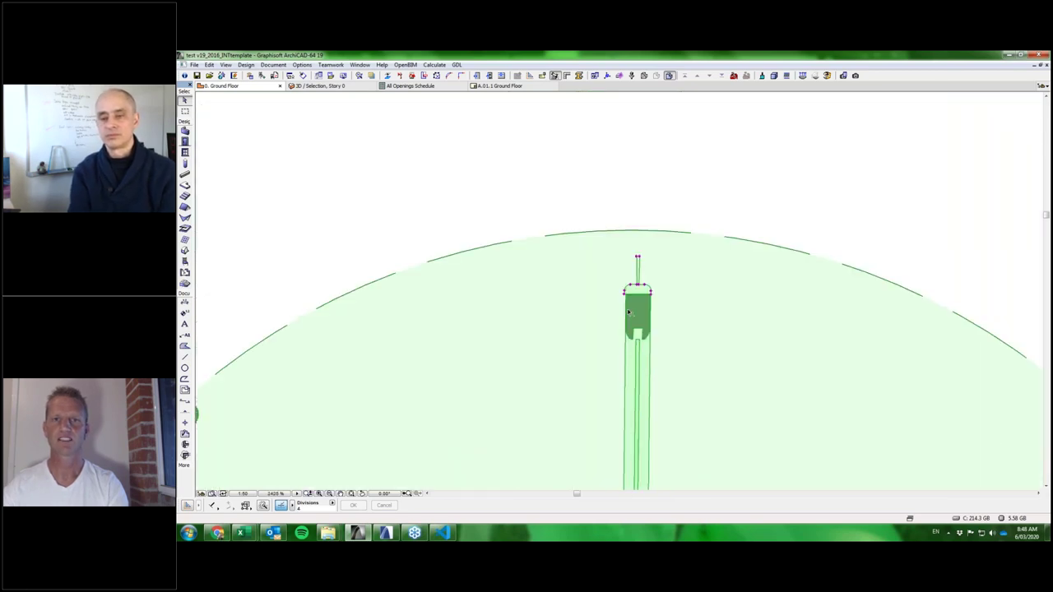
pyautogui.scroll(1, 623, 348)
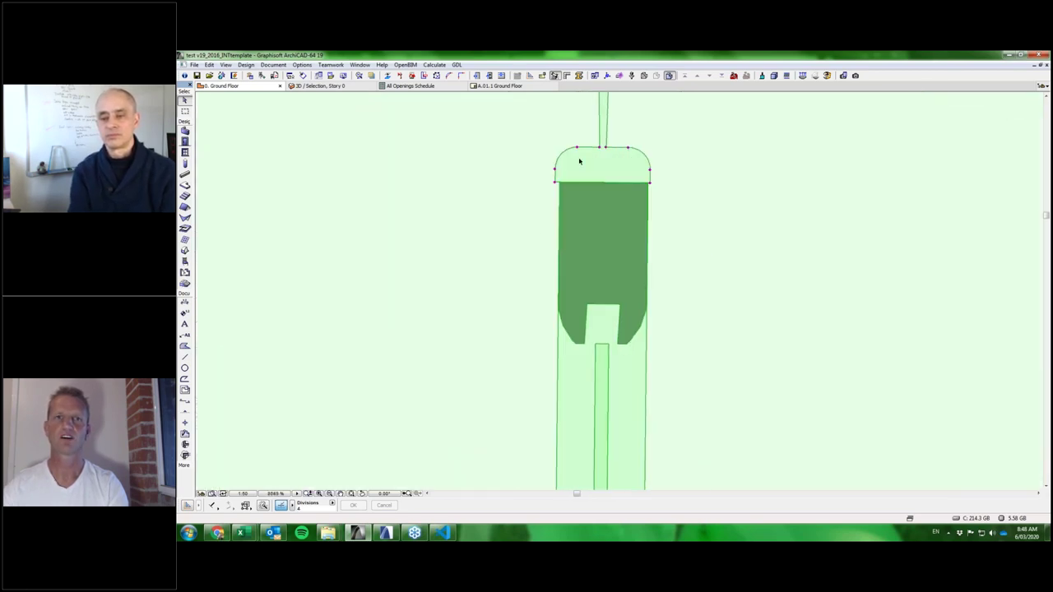
pyautogui.scroll(-1, 620, 200)
# Show the selected revolving door in 3D and open its Door Selection Settings.
pyautogui.rightClick(610, 122)
pyautogui.press('Escape')
pyautogui.scroll(1, 598, 280)
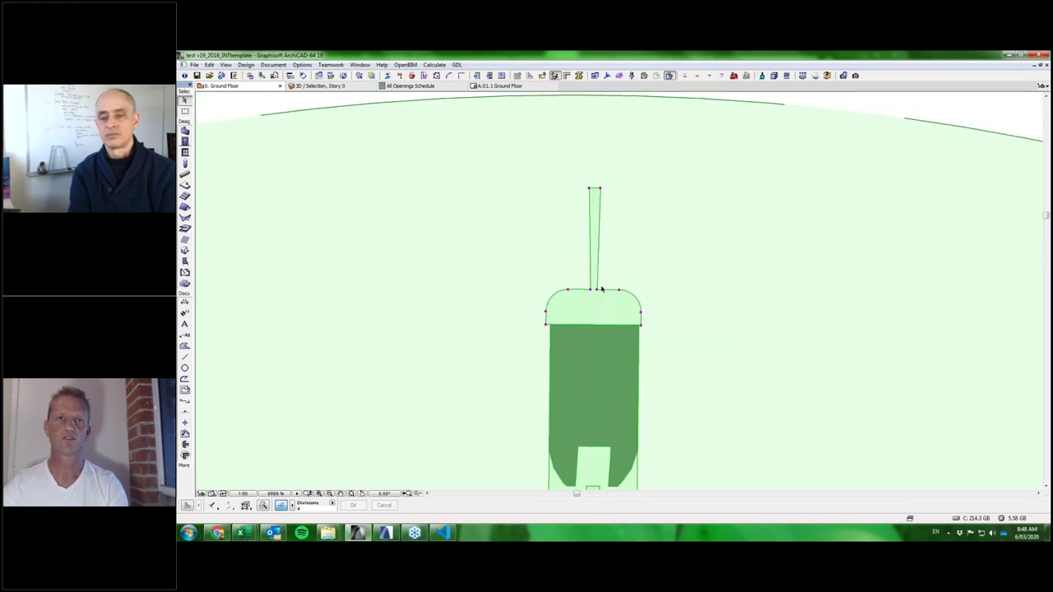
pyautogui.scroll(-3, 623, 255)
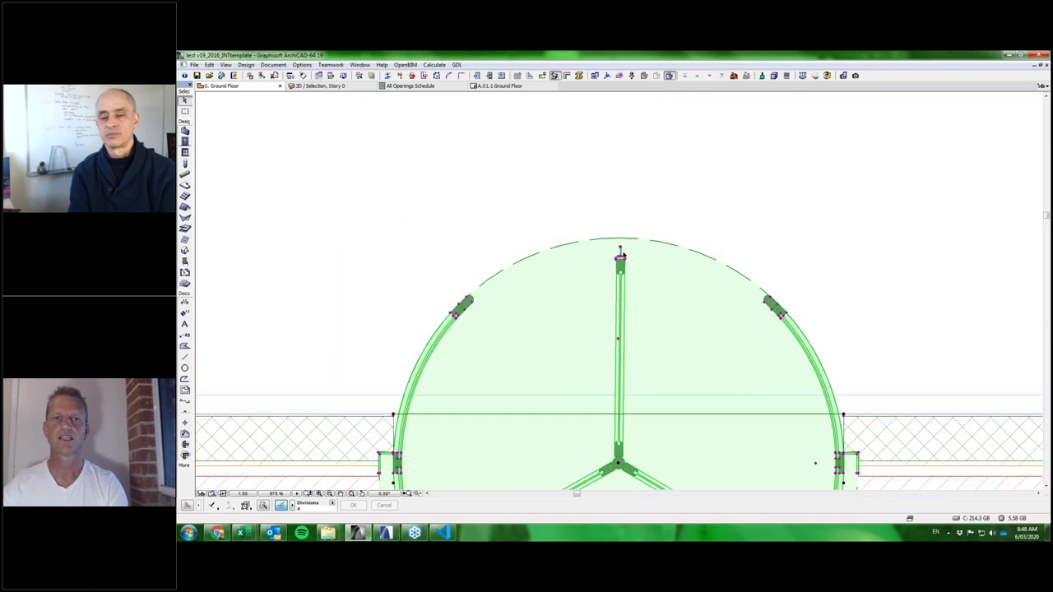
pyautogui.scroll(3, 621, 345)
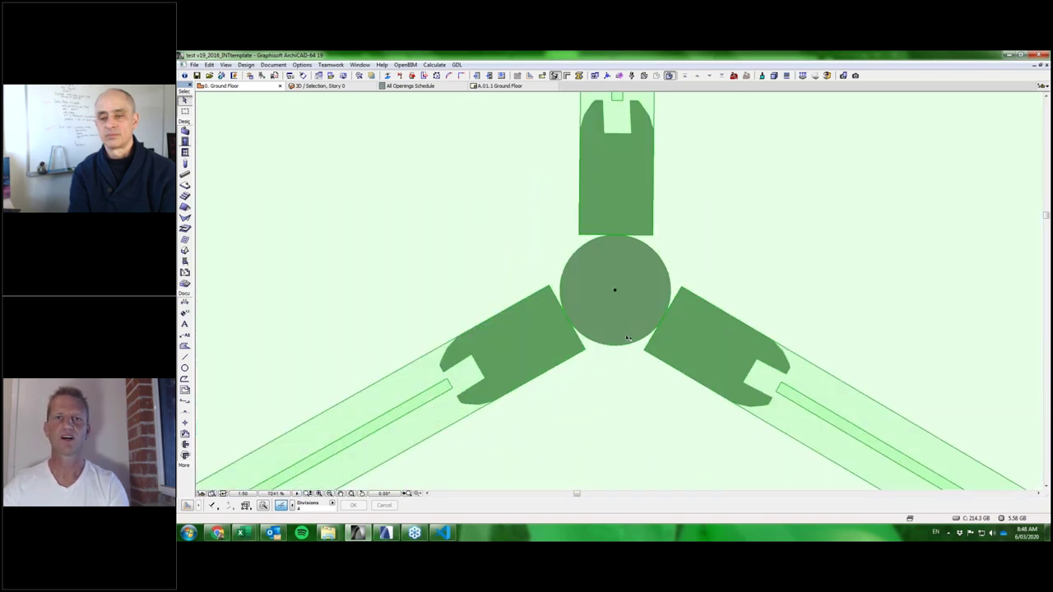
pyautogui.scroll(-3, 625, 316)
pyautogui.scroll(-4, 625, 315)
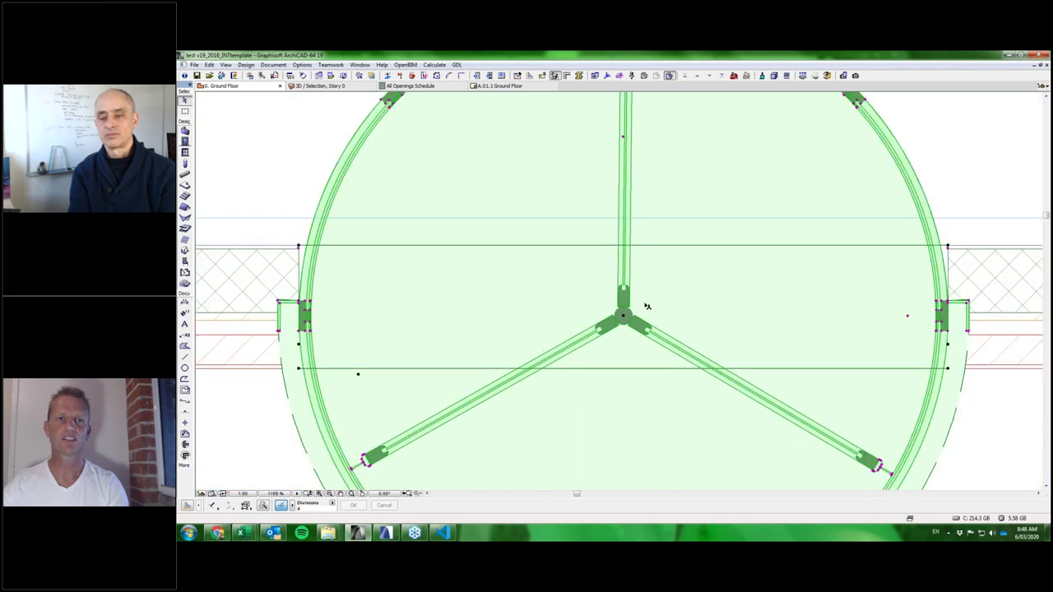
pyautogui.scroll(1, 620, 381)
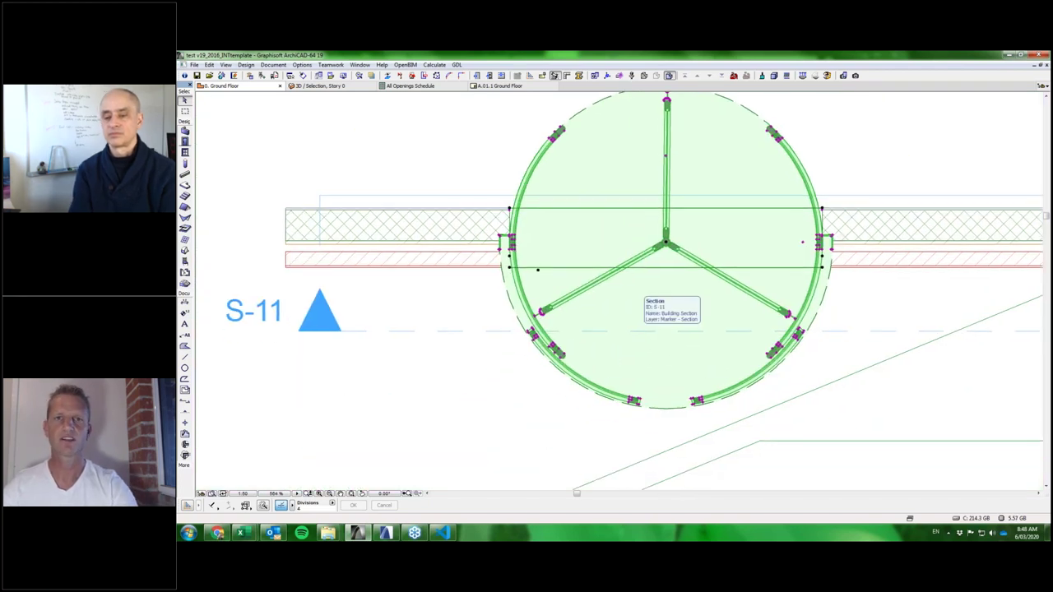
pyautogui.press('F5')
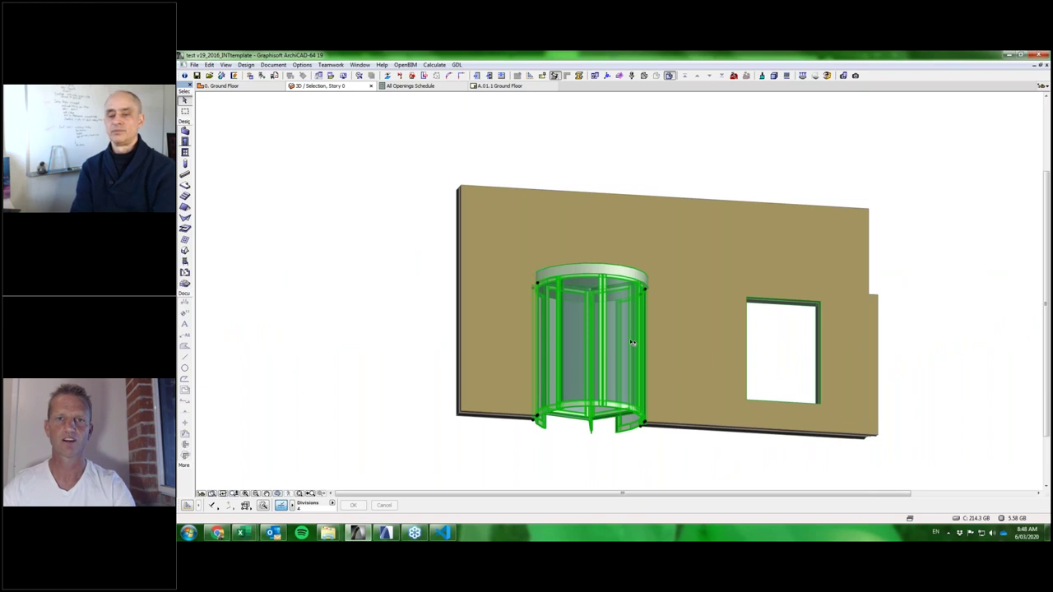
pyautogui.hotkey('ctrl', 't')
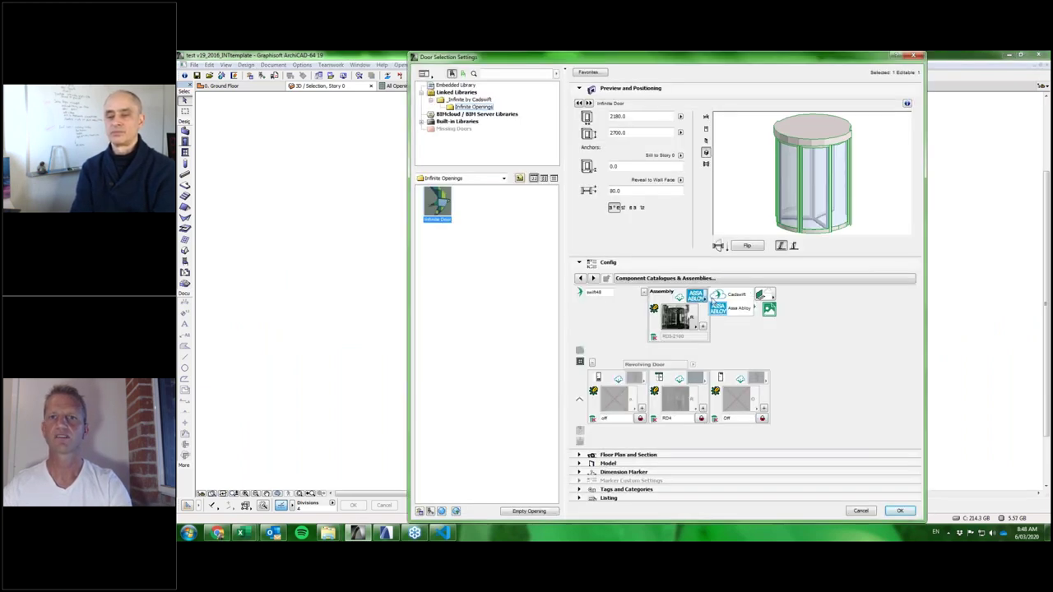
# Give the revolving door a custom assembly with RD components and the RD3-Midrail leaf, then confirm.
pyautogui.click(691, 320)
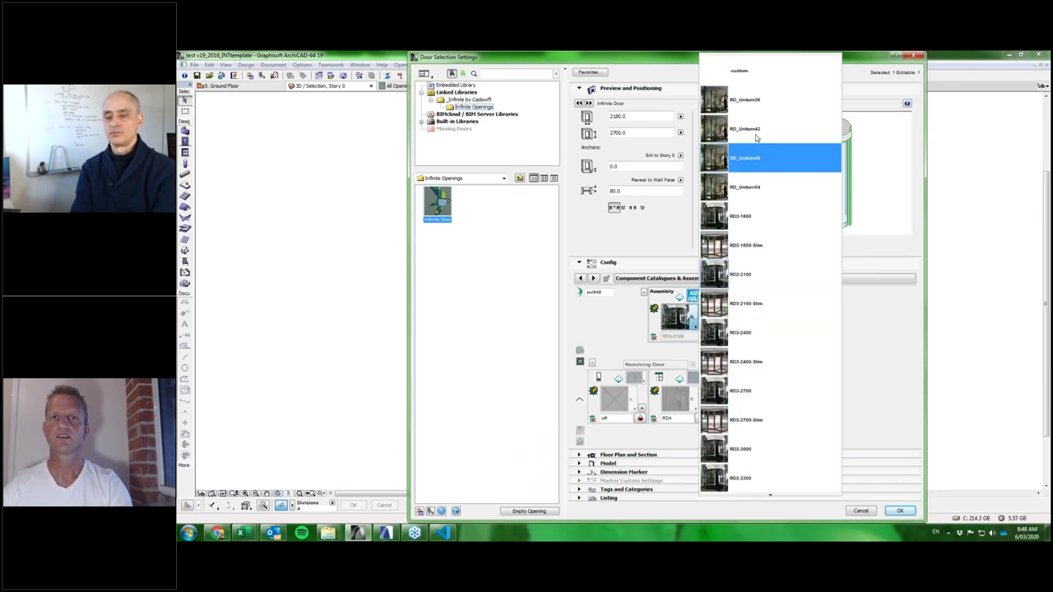
pyautogui.click(740, 71)
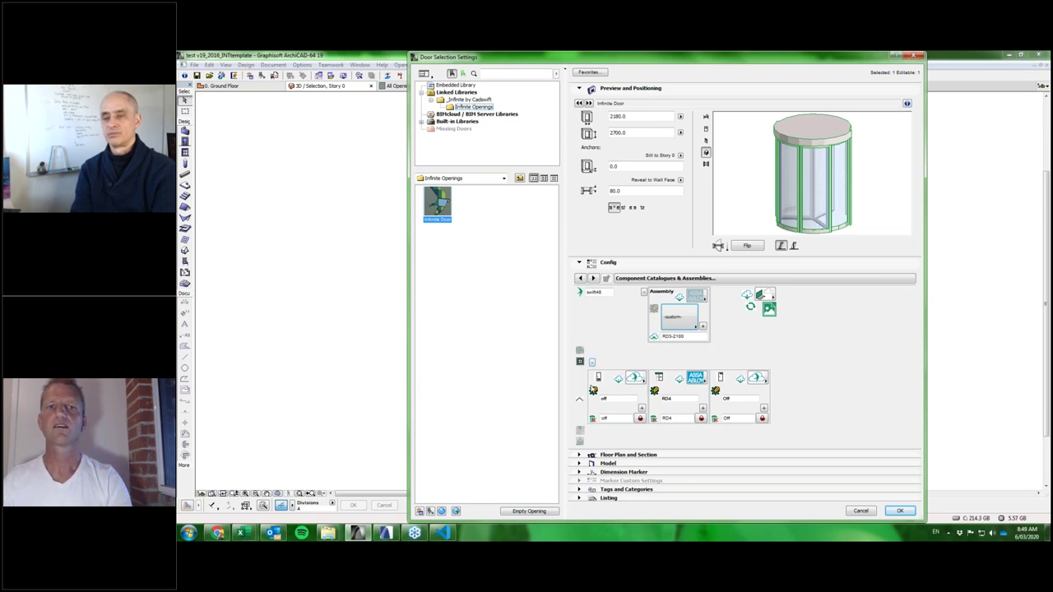
pyautogui.click(579, 400)
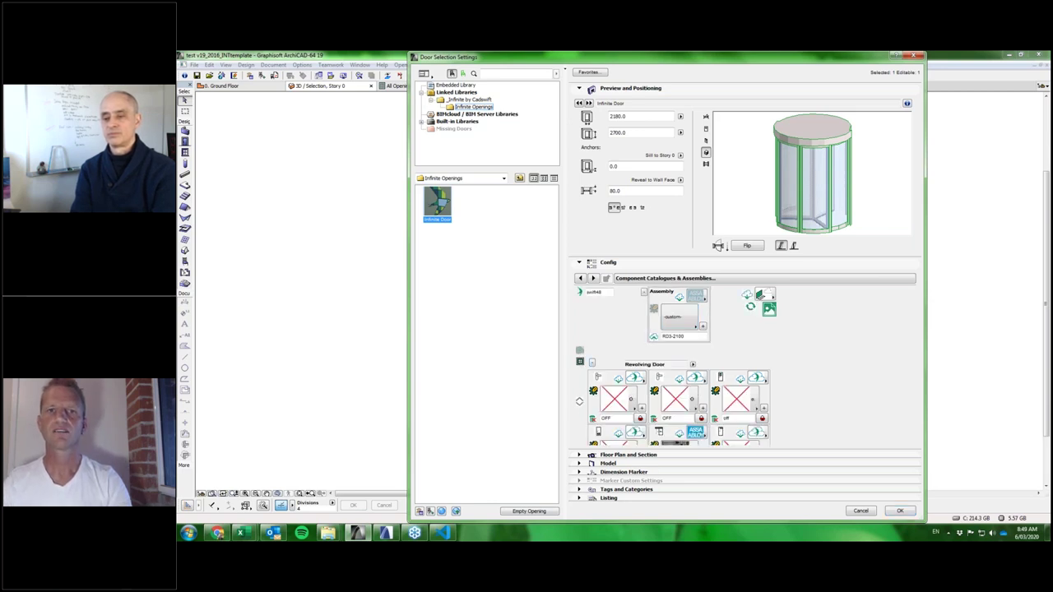
pyautogui.click(579, 401)
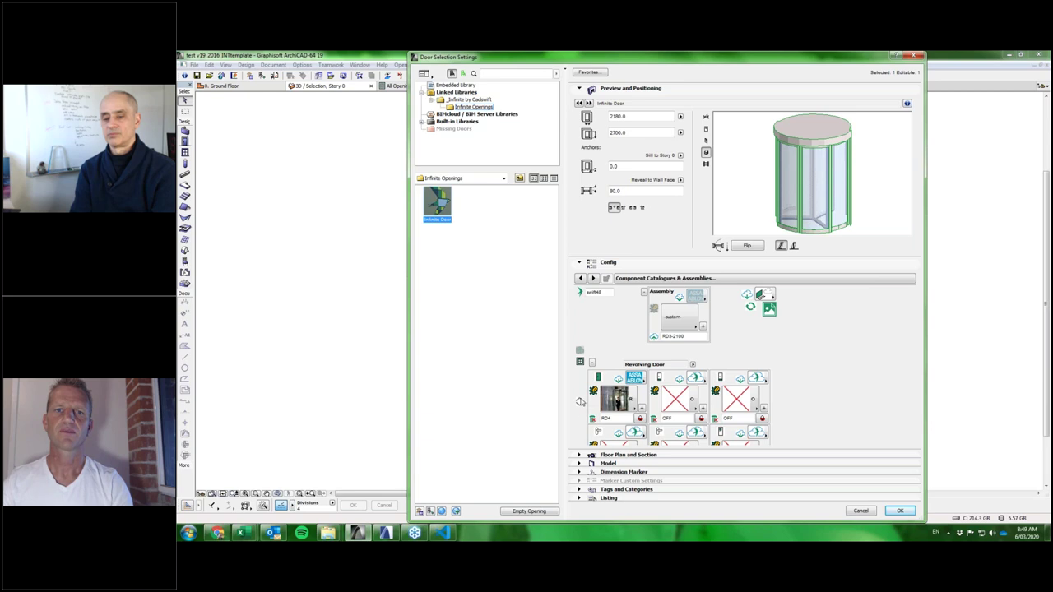
pyautogui.click(580, 401)
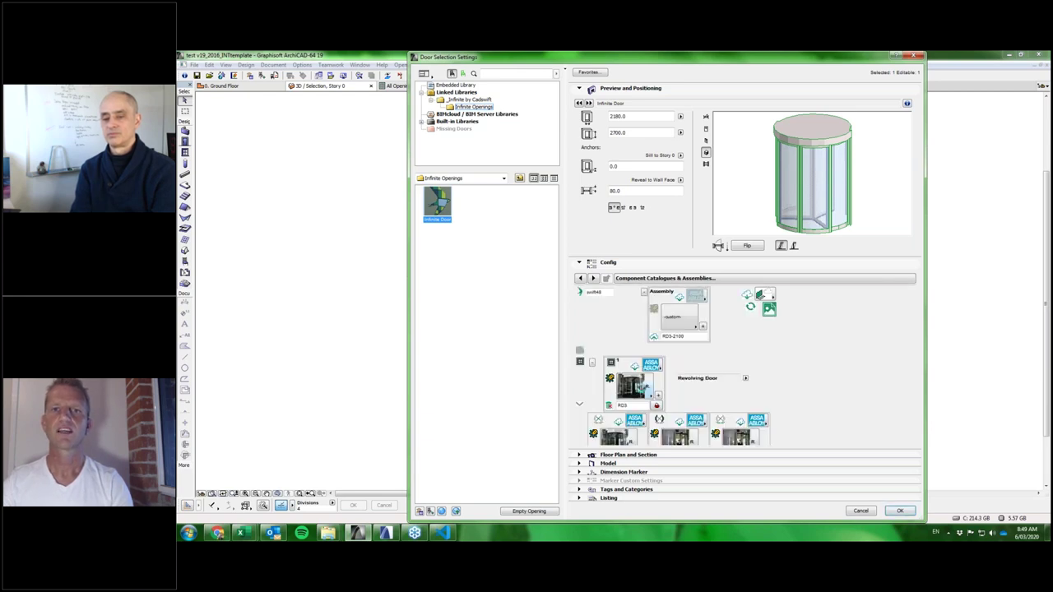
pyautogui.click(632, 390)
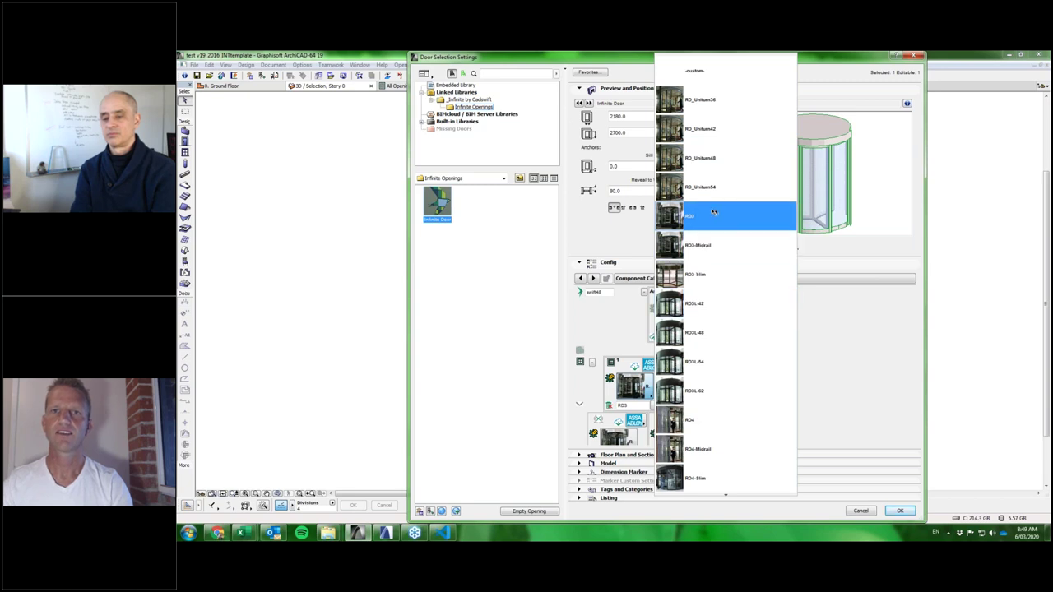
pyautogui.click(698, 247)
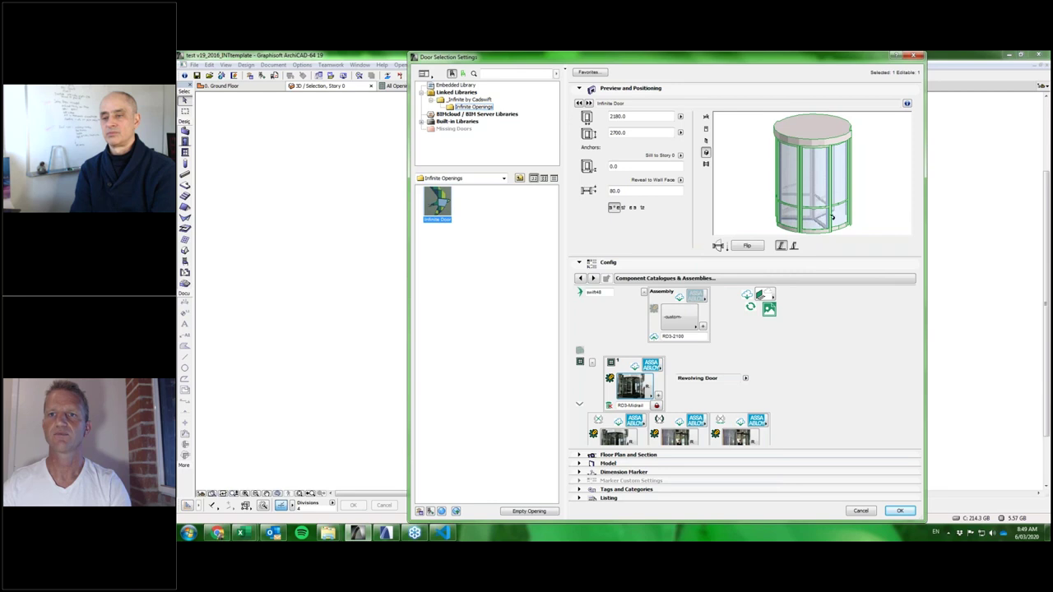
pyautogui.click(900, 512)
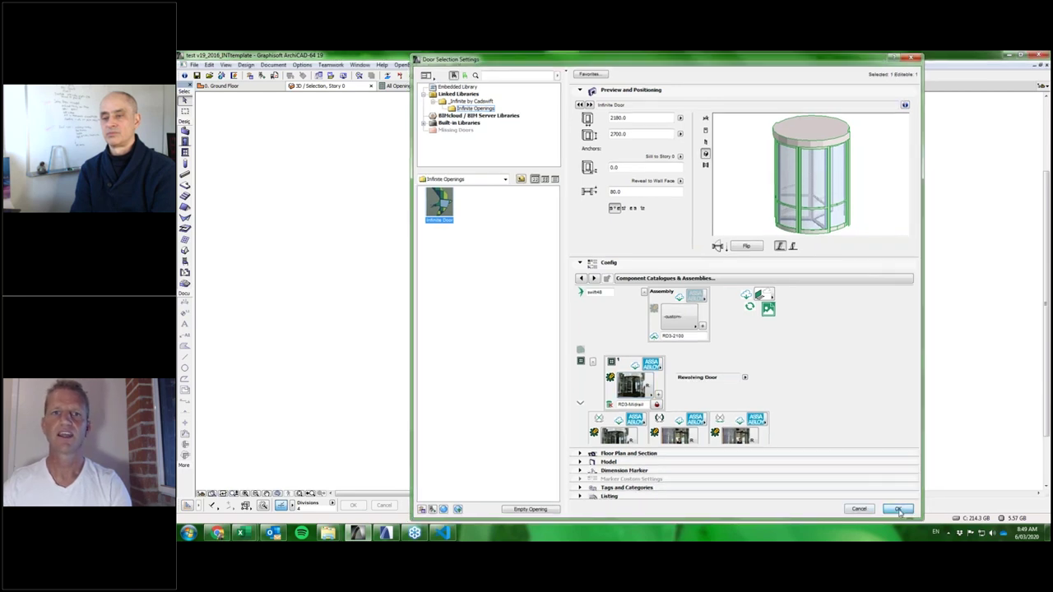
# Go to the Ground Floor plan, bring the wall's Infinite Window into view and open its settings.
pyautogui.scroll(3, 609, 368)
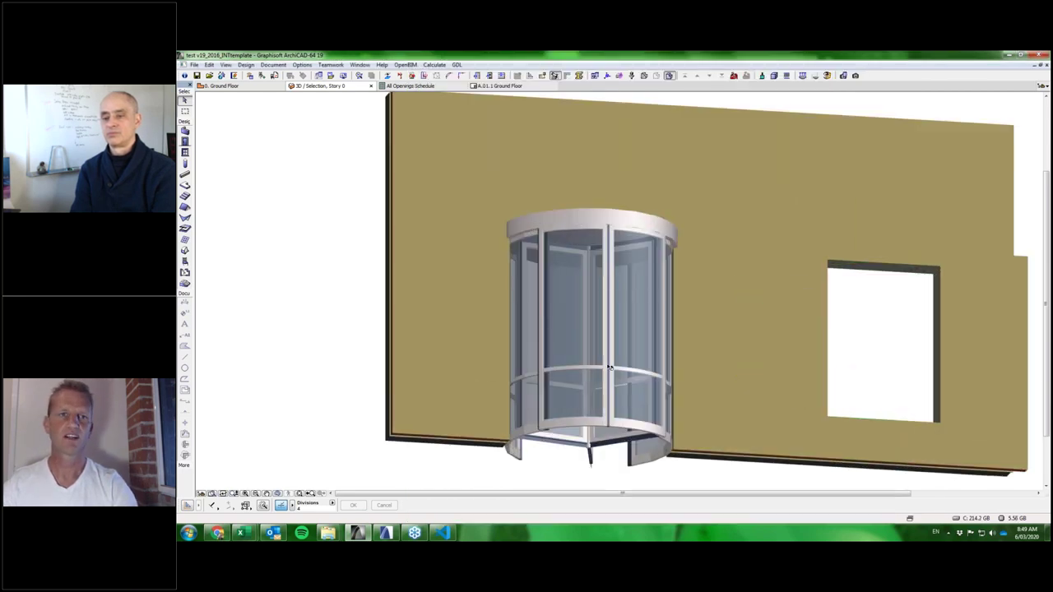
pyautogui.scroll(5, 608, 368)
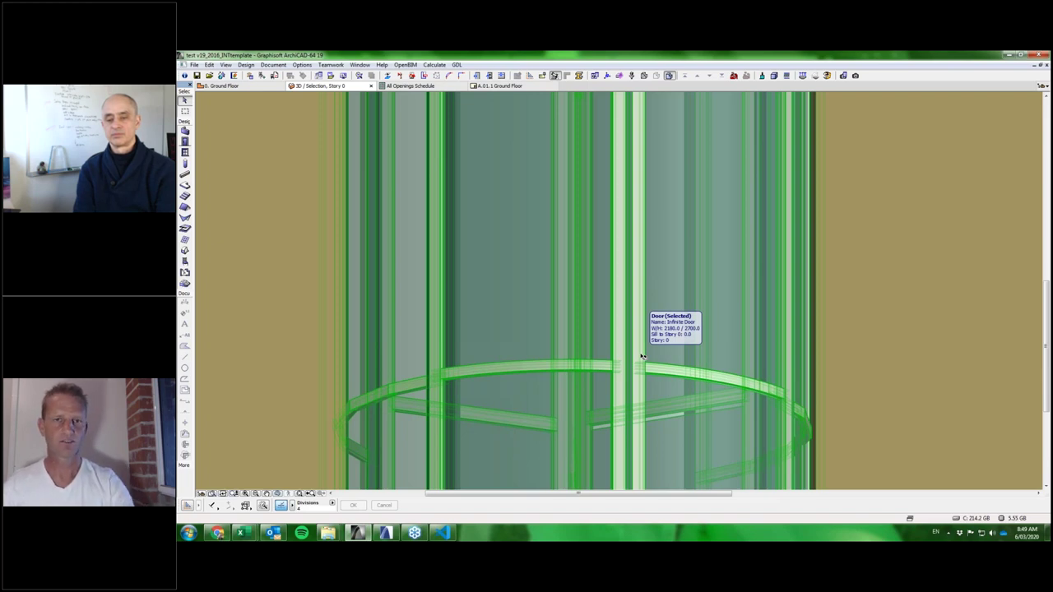
pyautogui.press('F2')
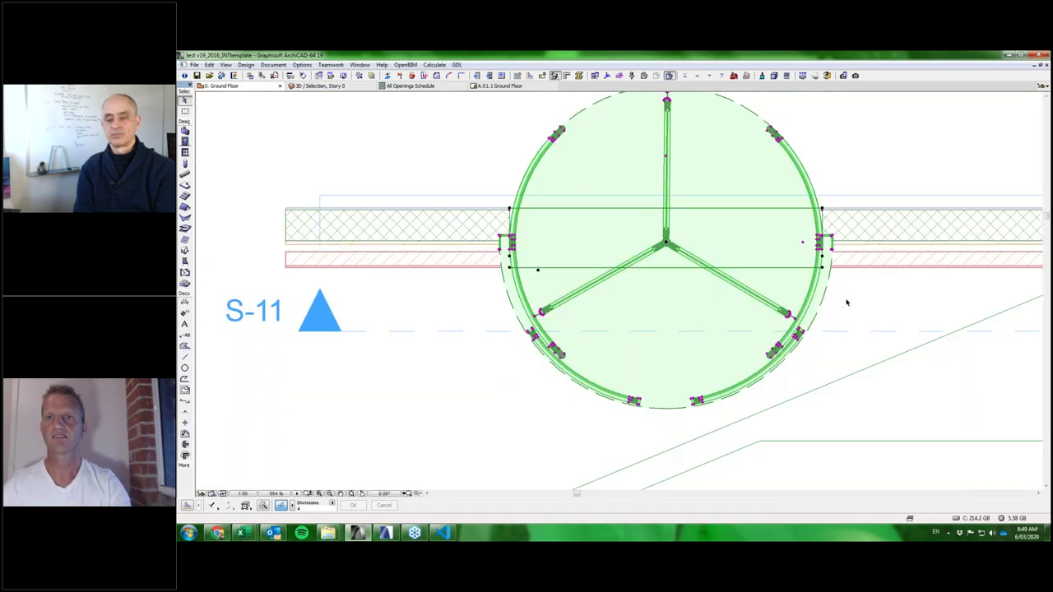
pyautogui.click(847, 302)
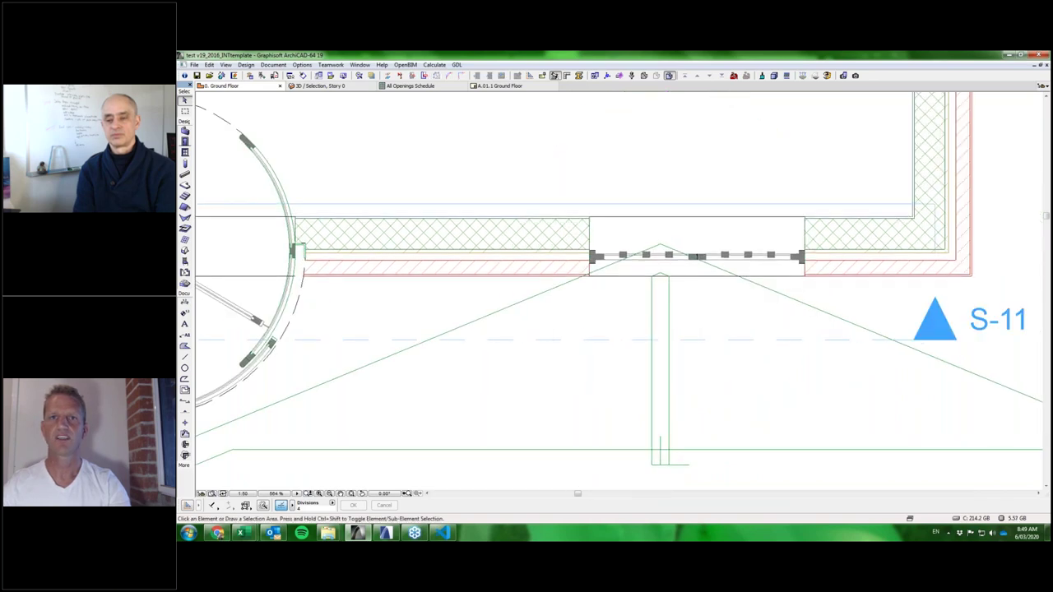
pyautogui.scroll(3, 368, 317)
pyautogui.moveTo(702, 217); pyautogui.dragTo(597, 214, button='middle')
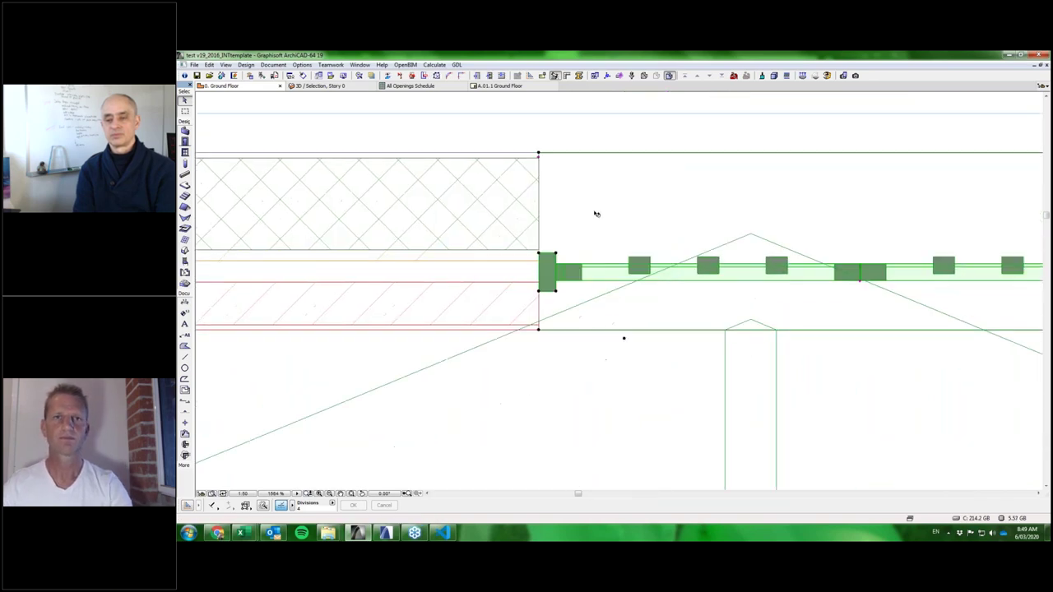
pyautogui.hotkey('ctrl', 't')
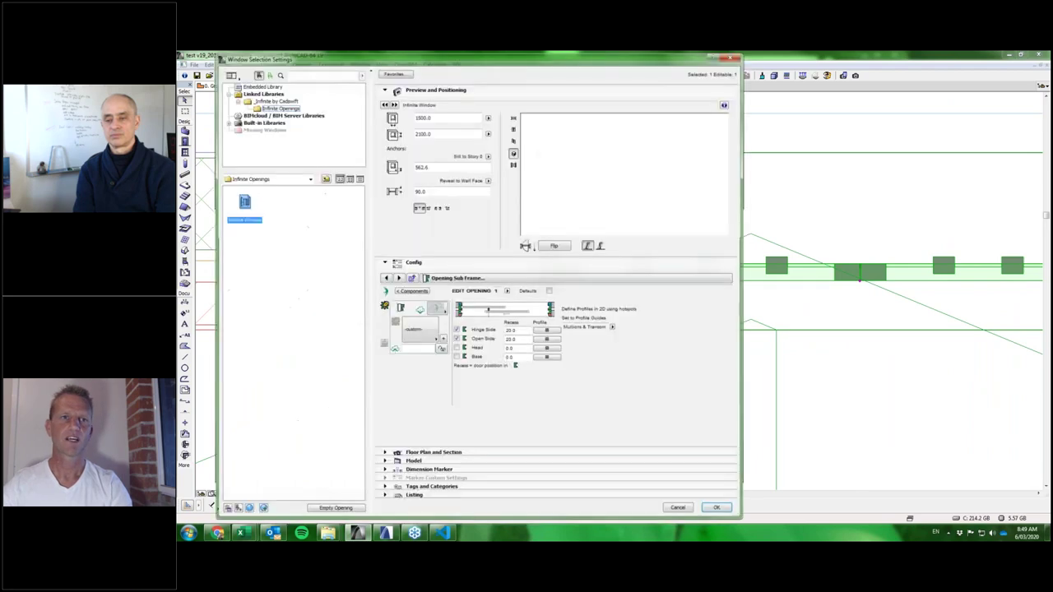
# Change the window's Frame Profile from Rectangular to Polygon driven by Profile Guides, and confirm.
pyautogui.click(724, 278)
pyautogui.scroll(2, 778, 315)
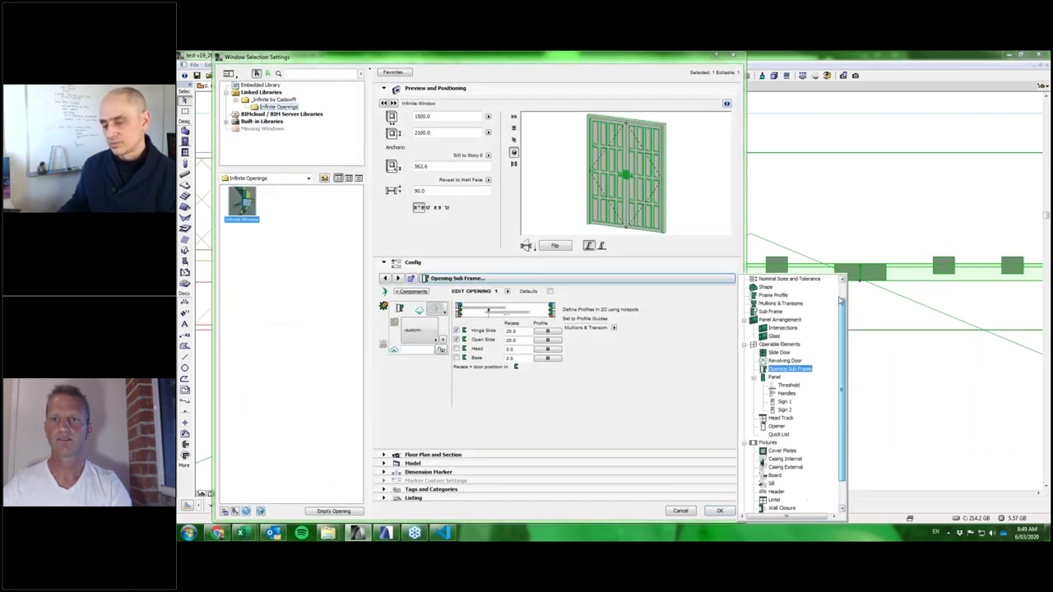
pyautogui.click(773, 312)
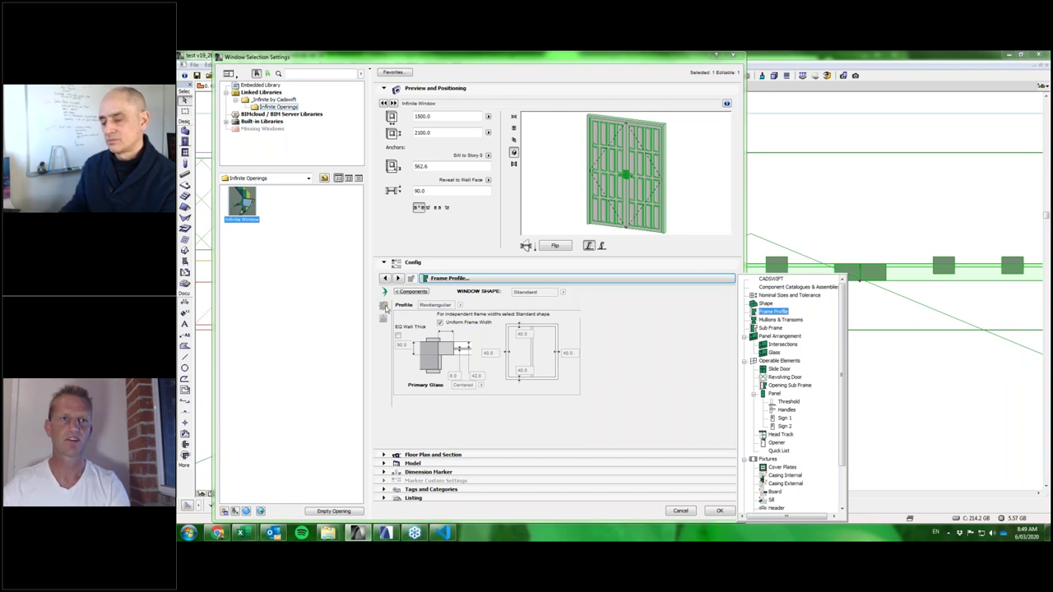
pyautogui.click(384, 307)
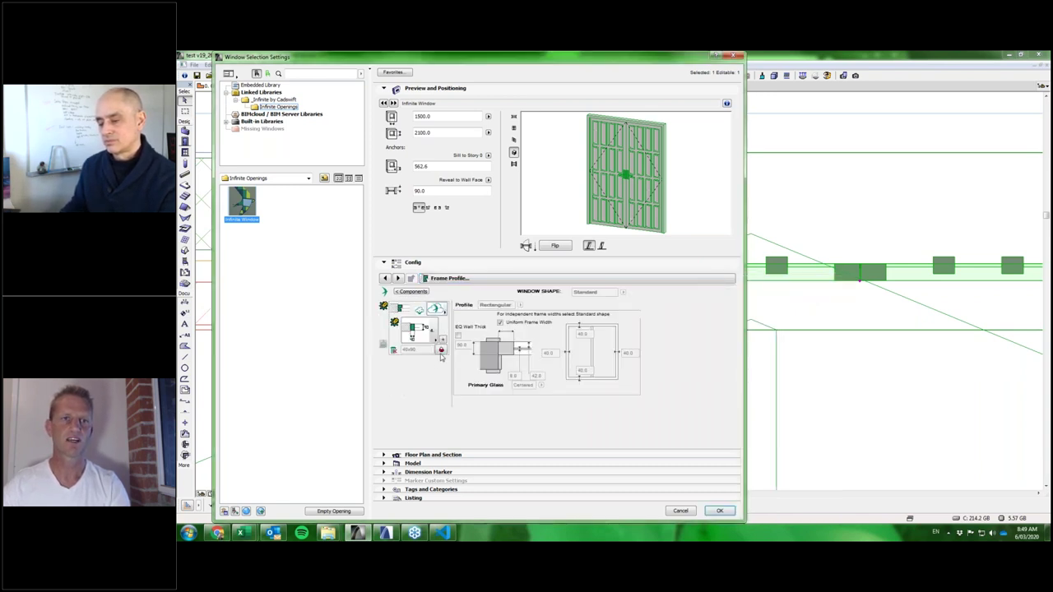
pyautogui.click(416, 330)
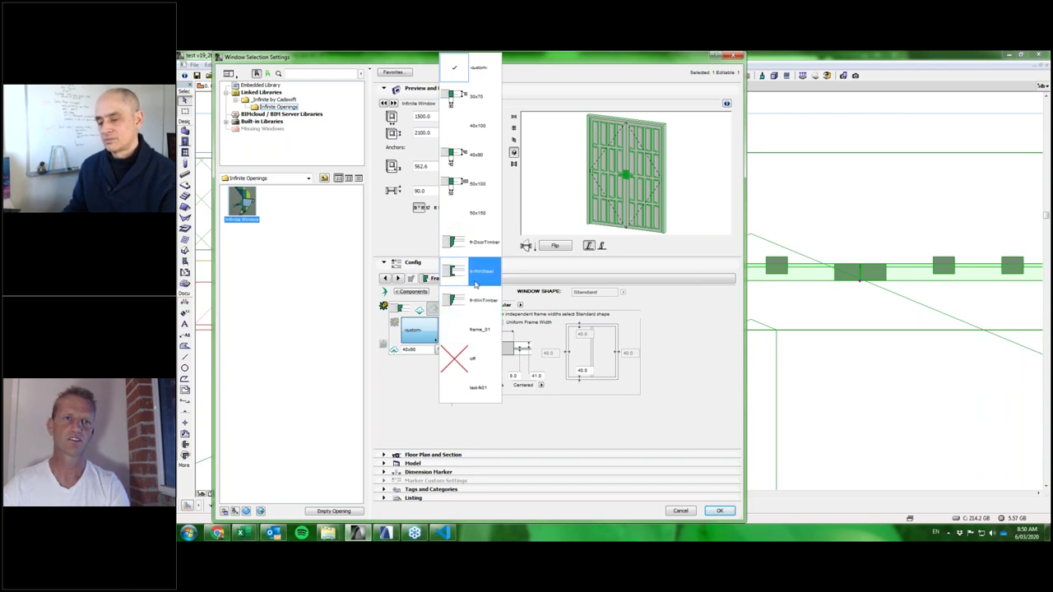
pyautogui.click(405, 383)
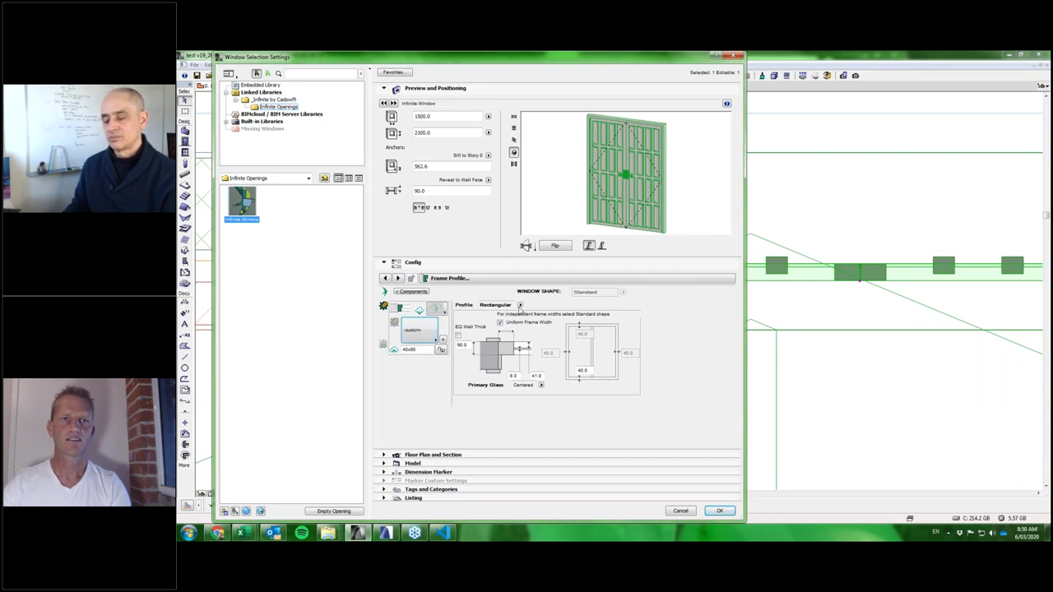
pyautogui.click(520, 305)
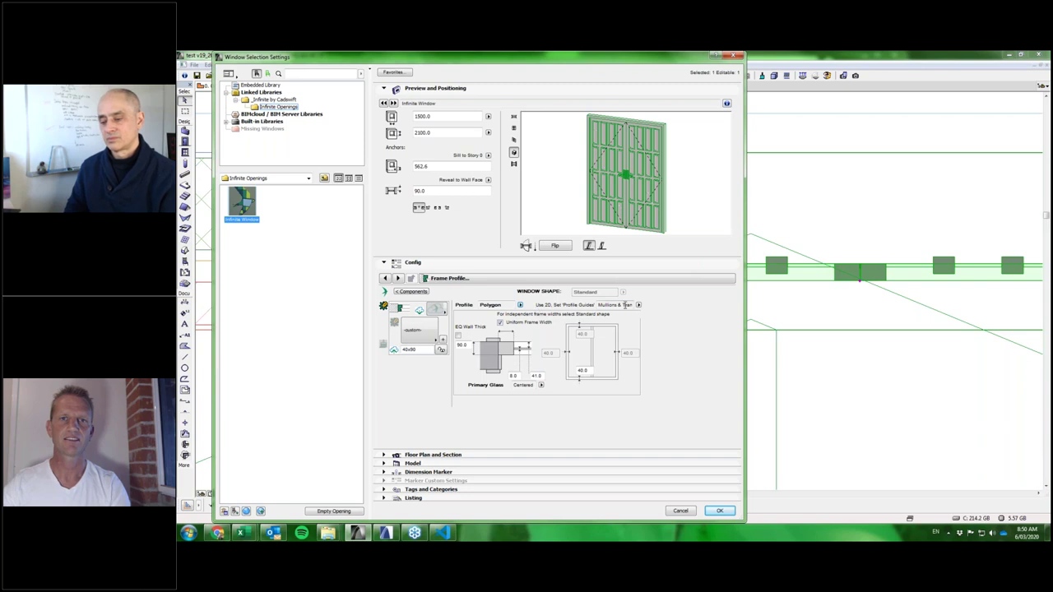
pyautogui.click(638, 305)
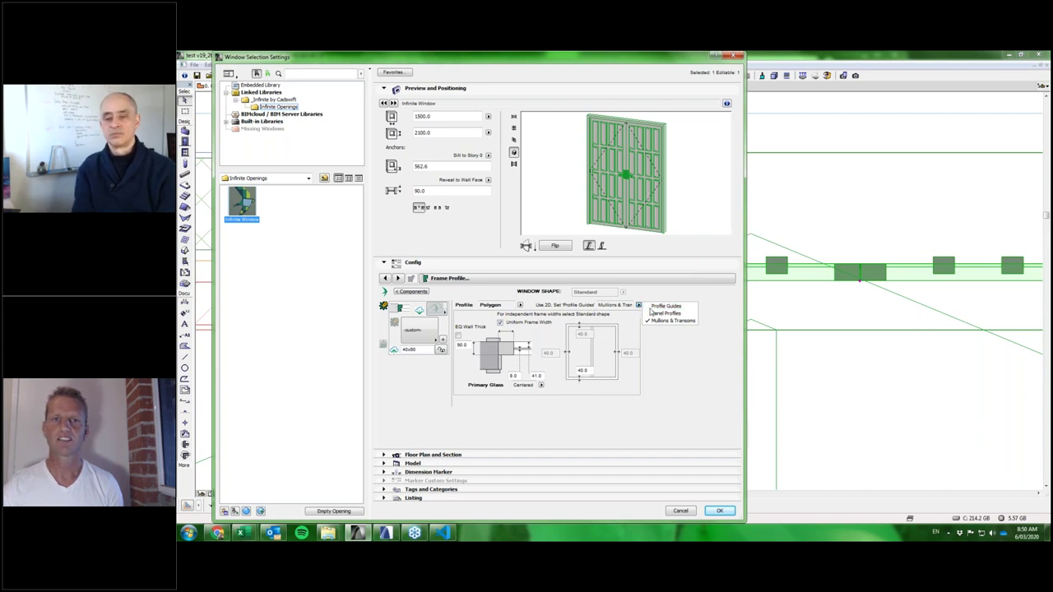
pyautogui.click(666, 307)
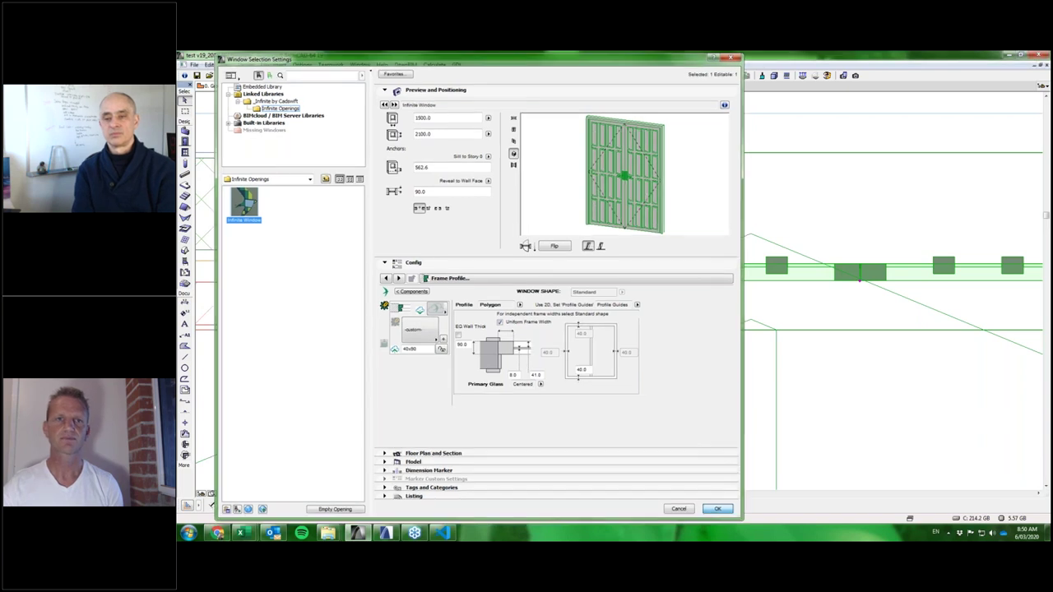
pyautogui.click(719, 511)
pyautogui.scroll(5, 582, 312)
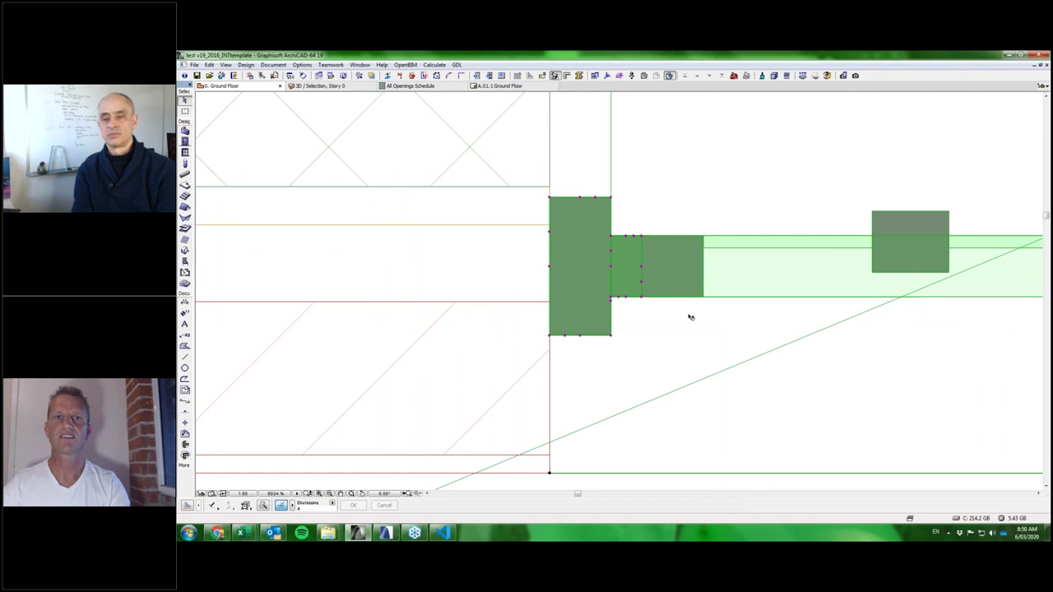
pyautogui.scroll(-3, 689, 312)
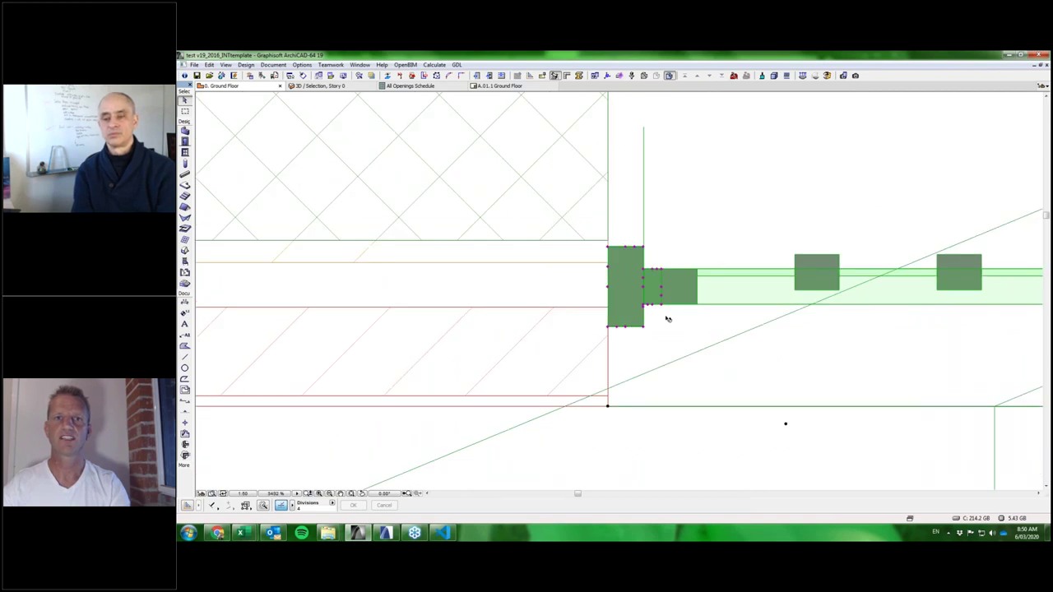
pyautogui.scroll(2, 664, 316)
pyautogui.click(615, 321)
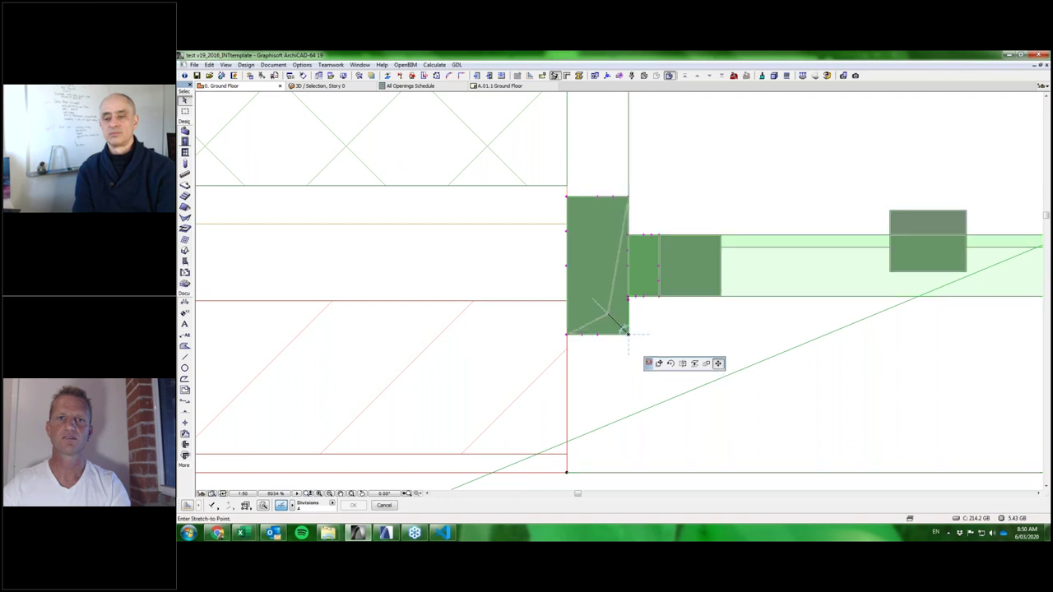
pyautogui.click(607, 314)
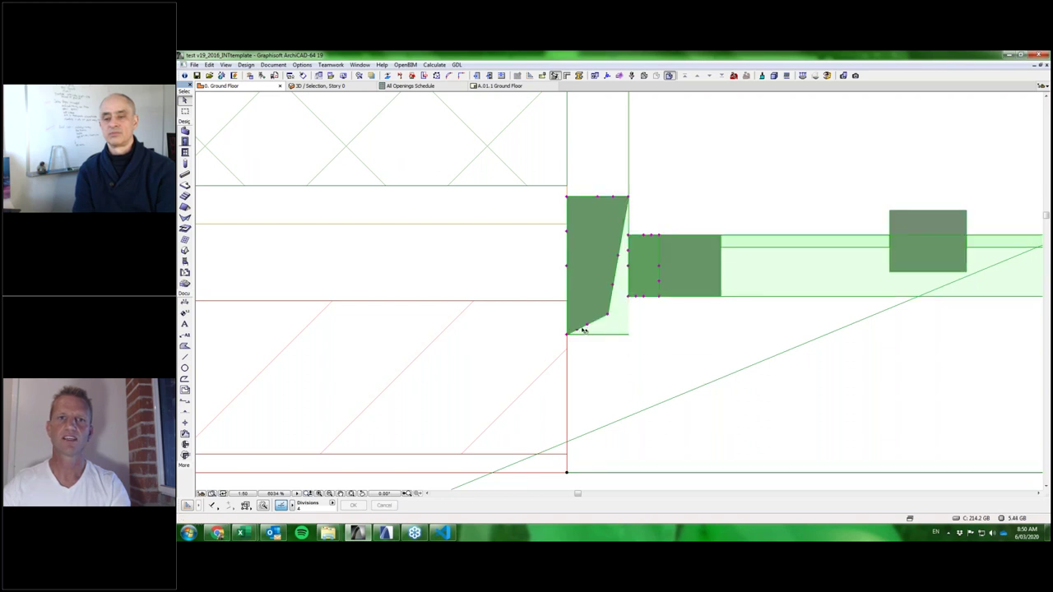
pyautogui.click(614, 335)
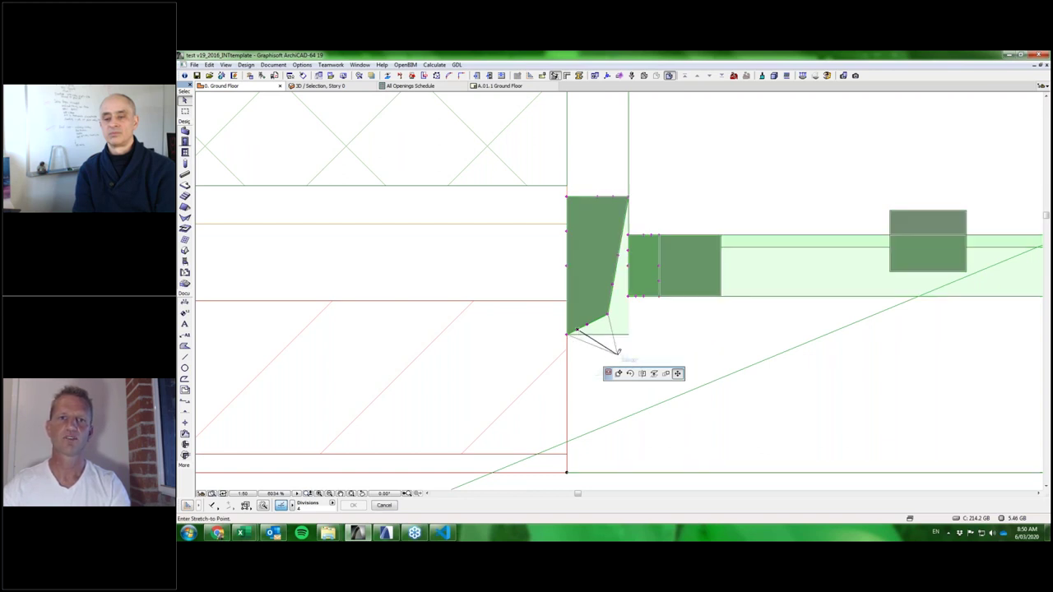
pyautogui.click(593, 362)
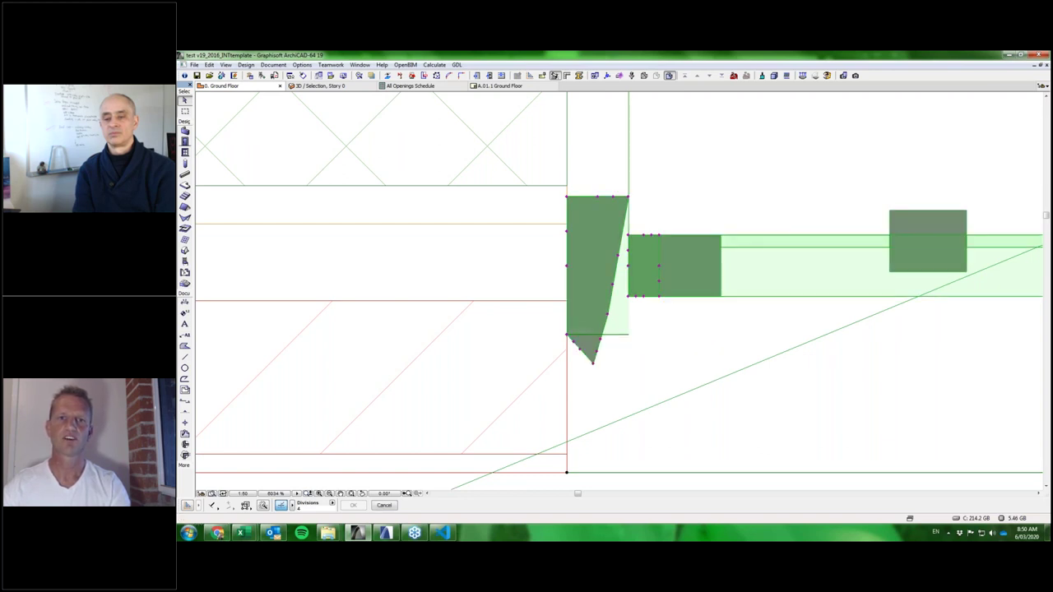
pyautogui.click(619, 349)
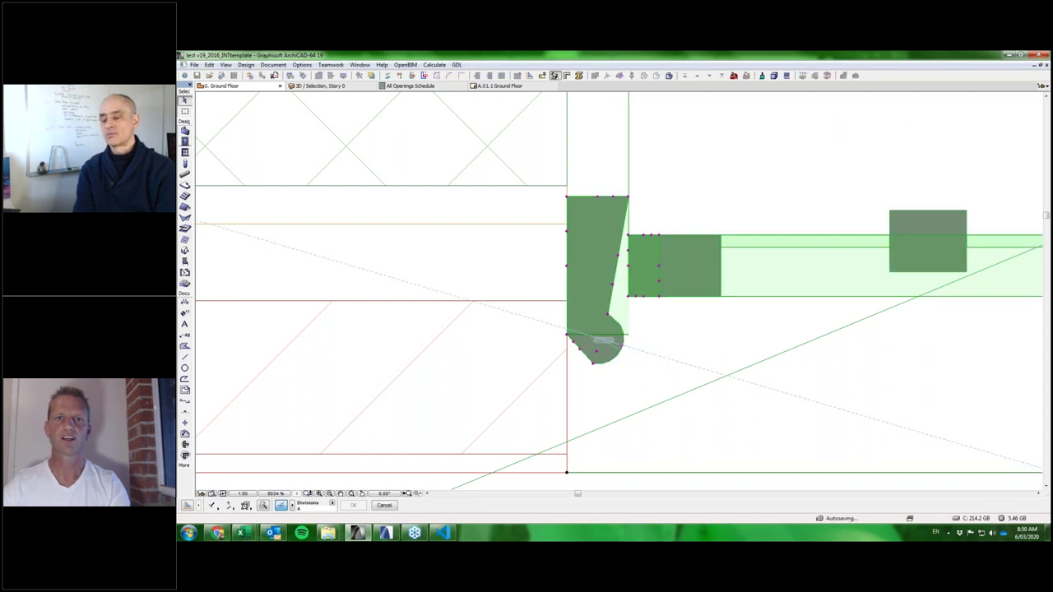
pyautogui.scroll(-3, 689, 327)
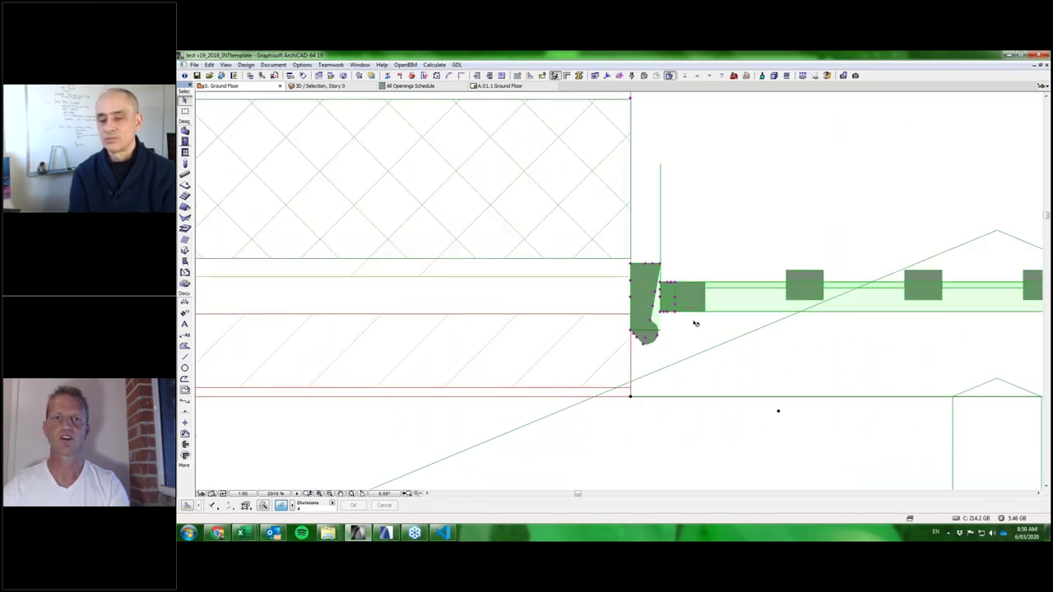
pyautogui.scroll(2, 695, 323)
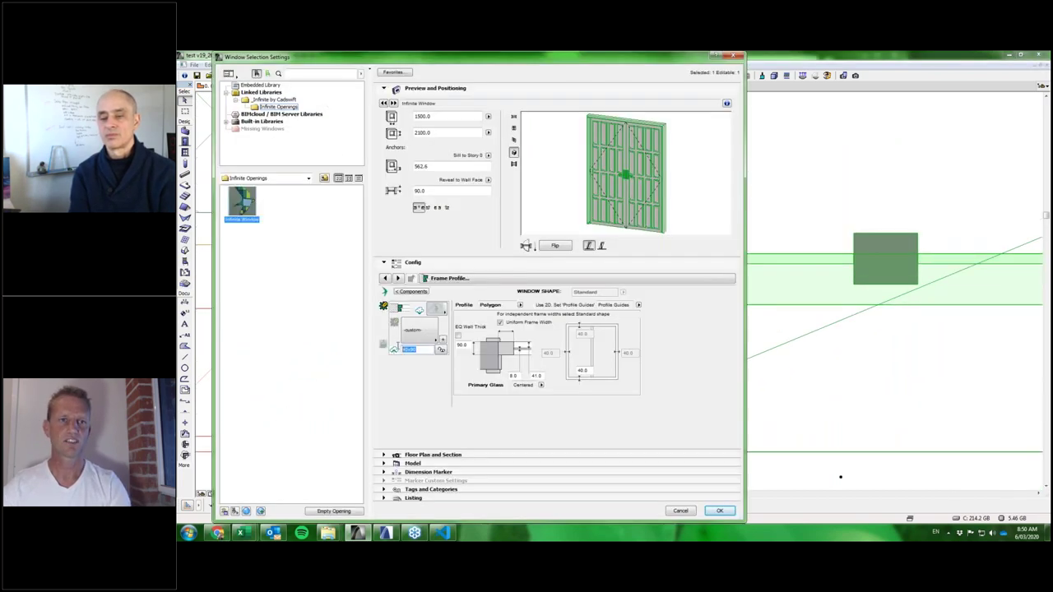
# Enter a new name for the custom polygon frame profile.
pyautogui.write('mmfr-01-prf')
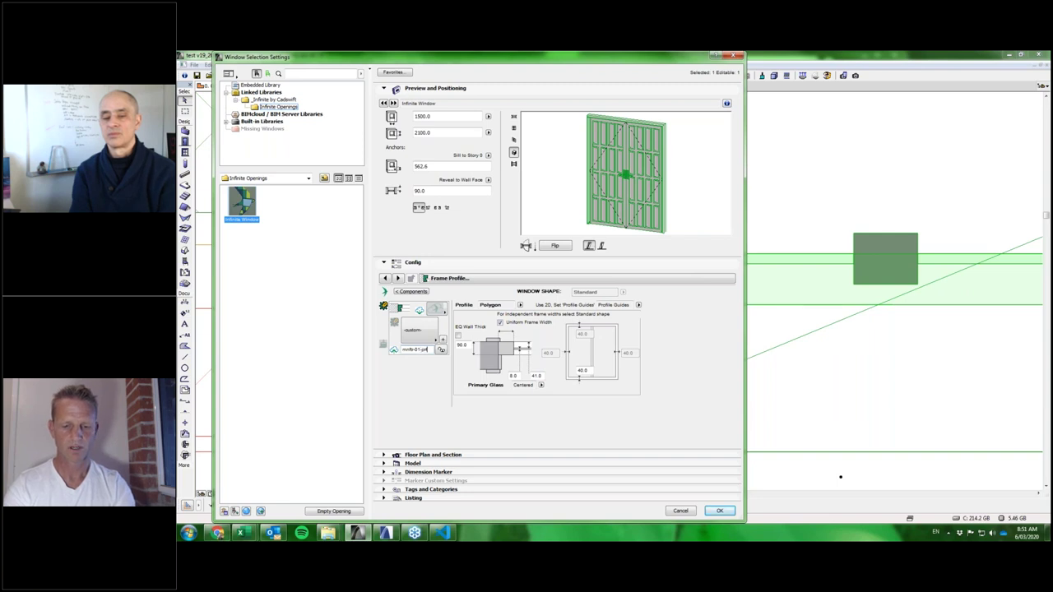
pyautogui.doubleClick(415, 350)
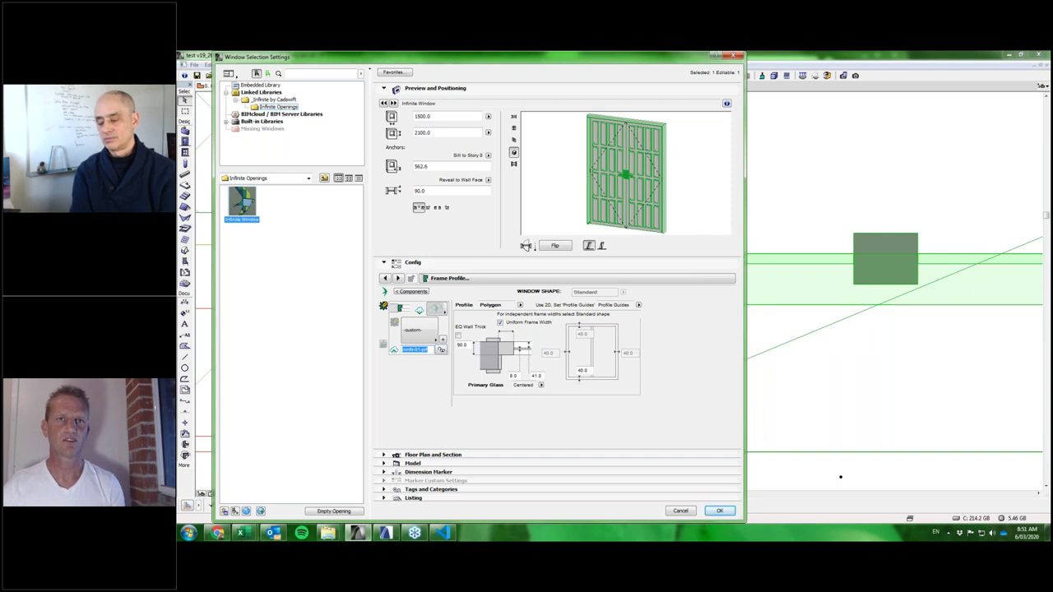
pyautogui.press('End')
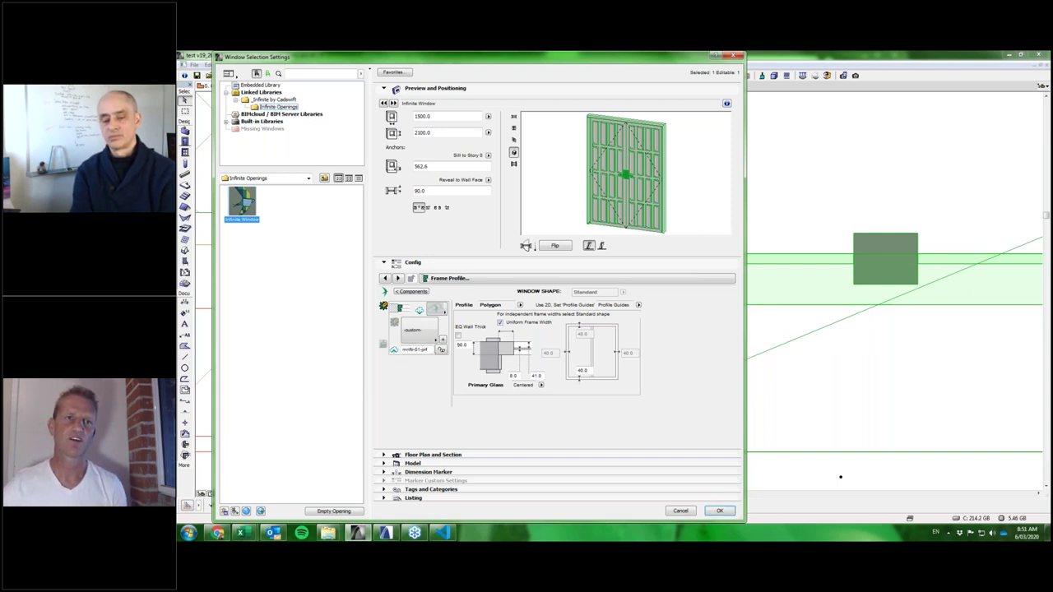
# Assign the newly saved custom profile to the window frame and apply the settings.
pyautogui.click(423, 327)
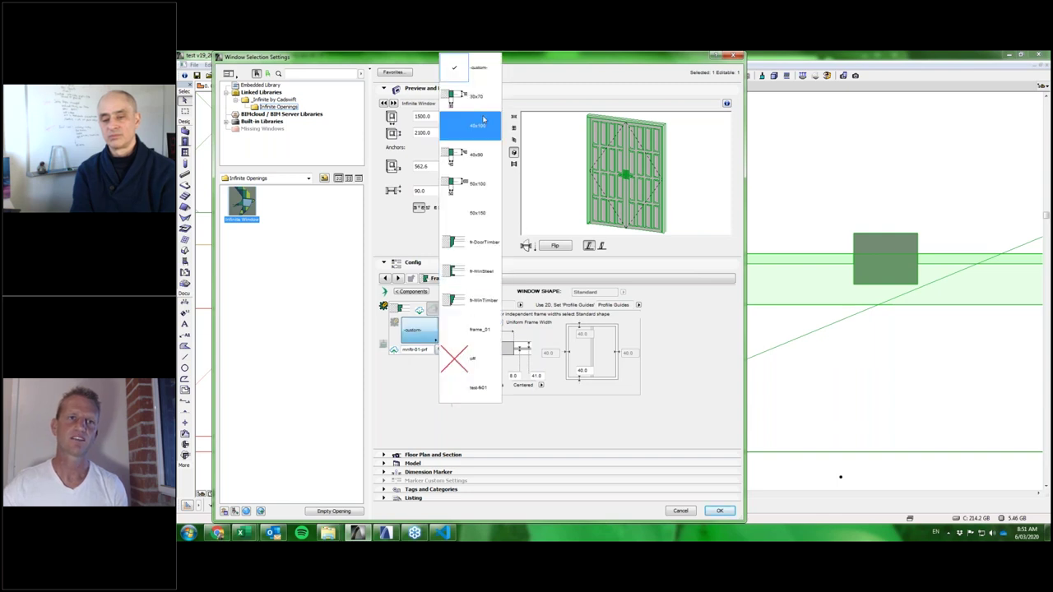
pyautogui.click(416, 336)
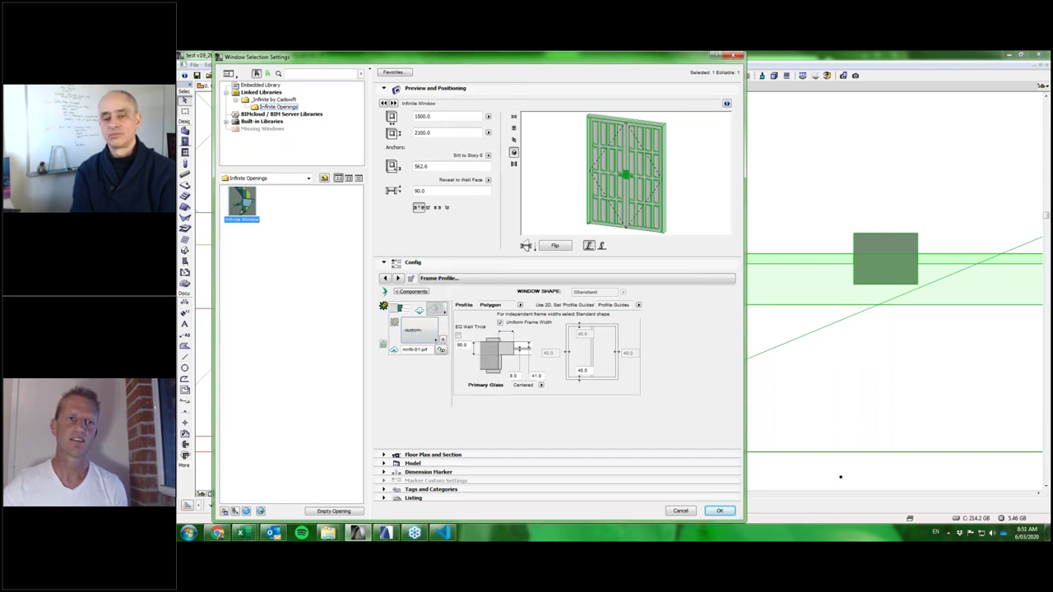
pyautogui.click(422, 330)
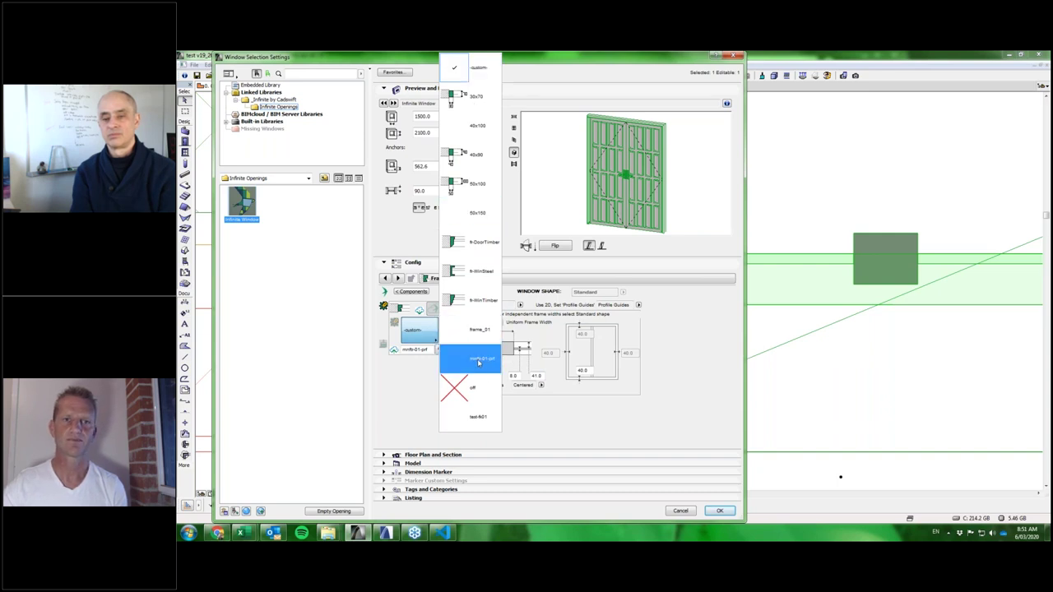
pyautogui.click(478, 363)
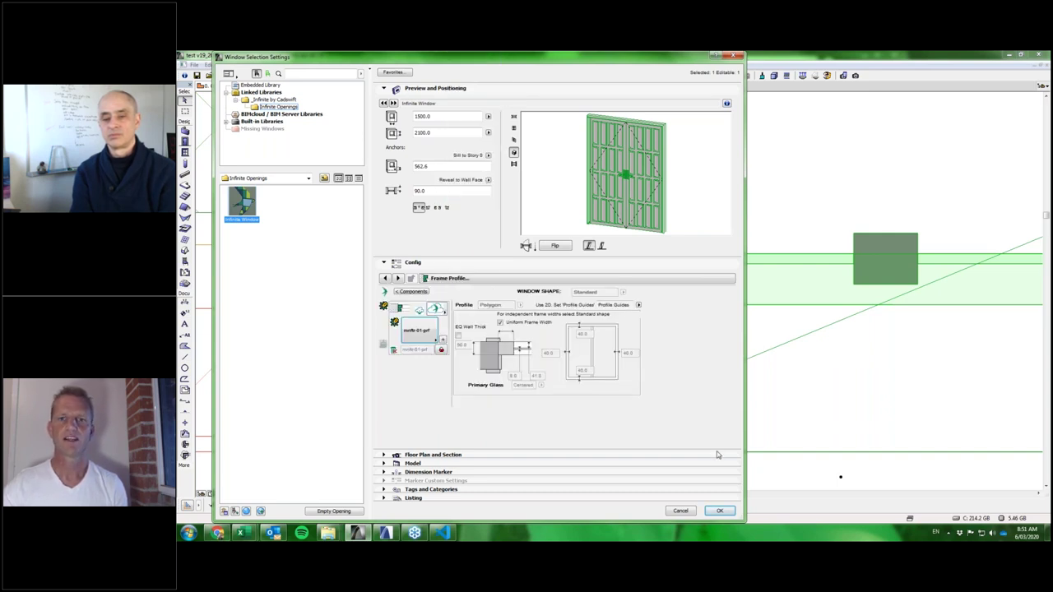
pyautogui.click(720, 510)
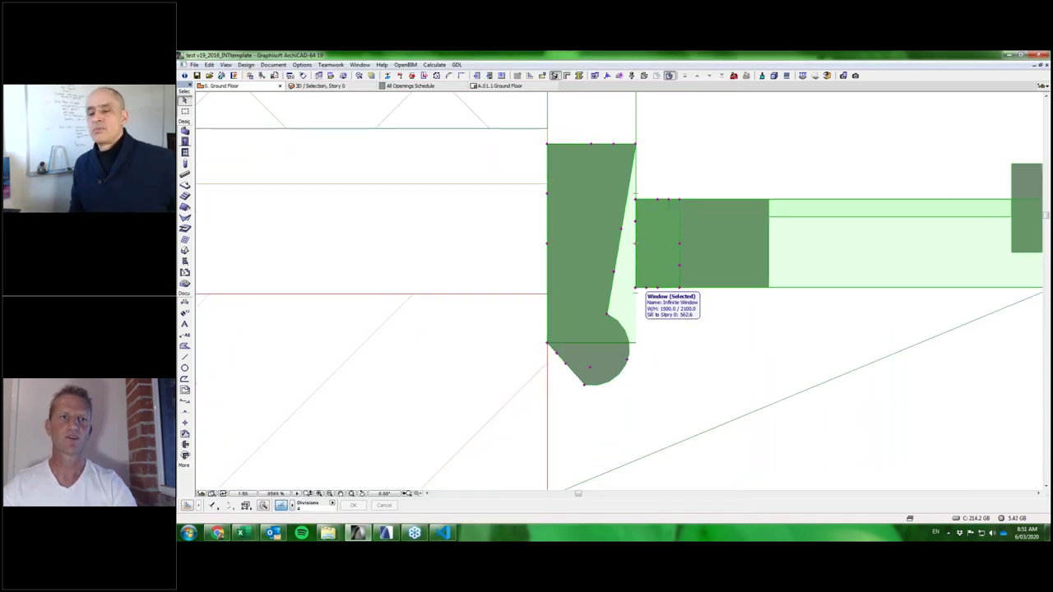
pyautogui.hotkey('ctrl', 't')
pyautogui.click(418, 329)
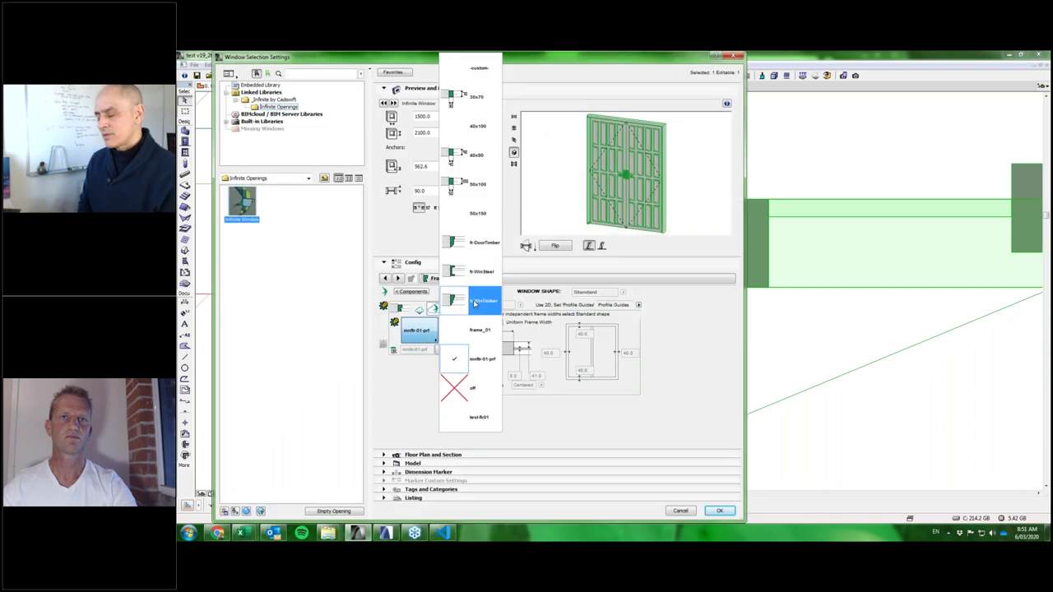
pyautogui.click(472, 301)
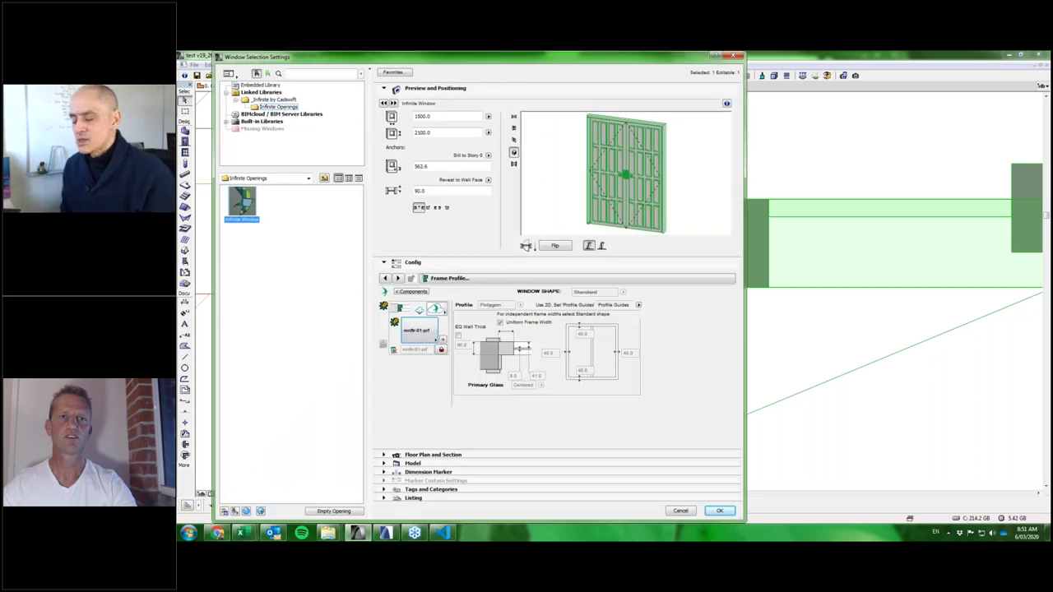
pyautogui.click(719, 511)
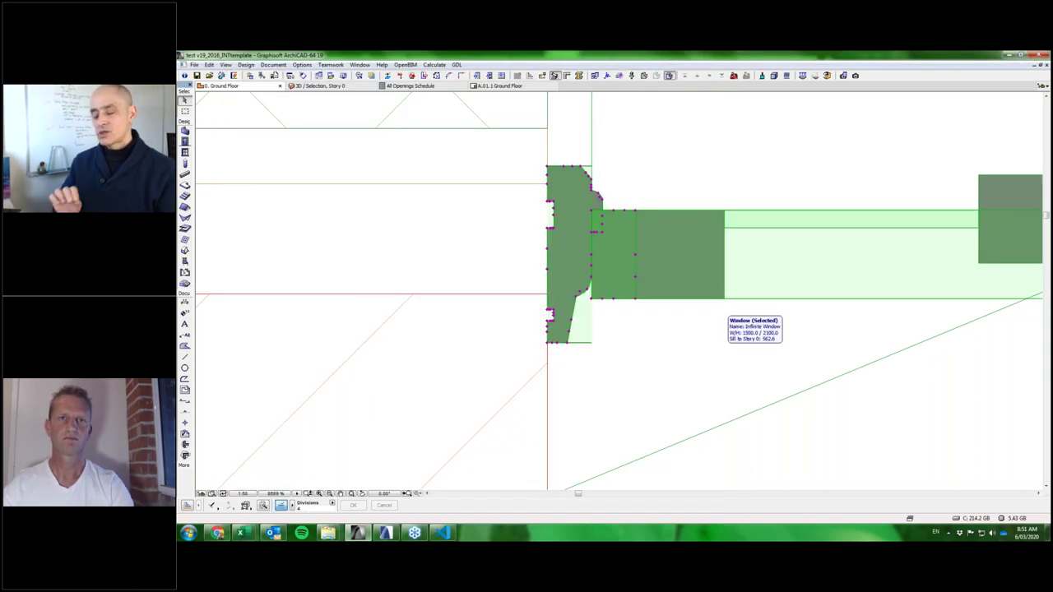
pyautogui.hotkey('ctrl', 't')
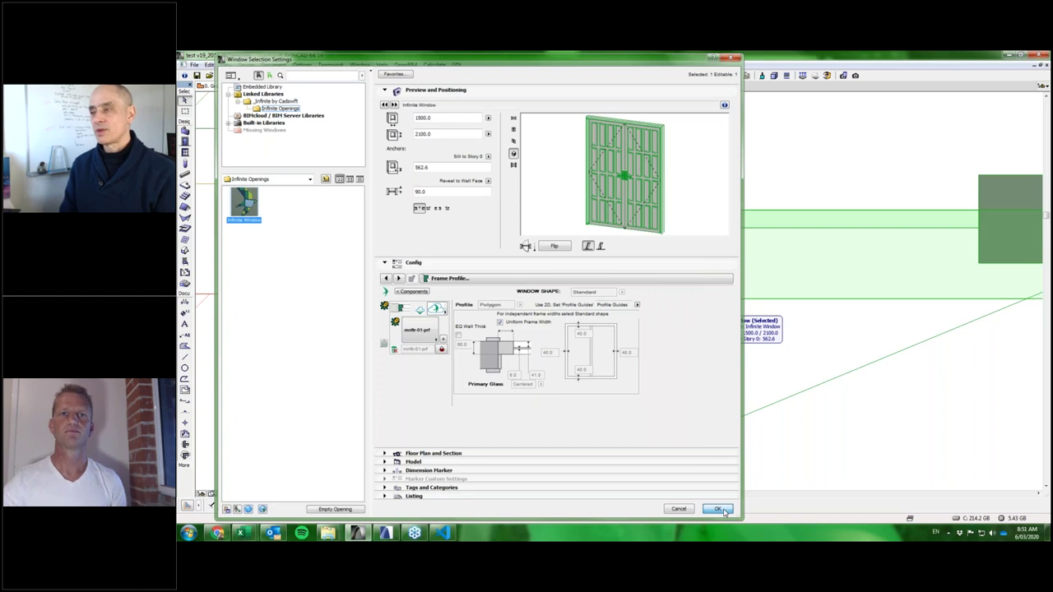
pyautogui.click(717, 509)
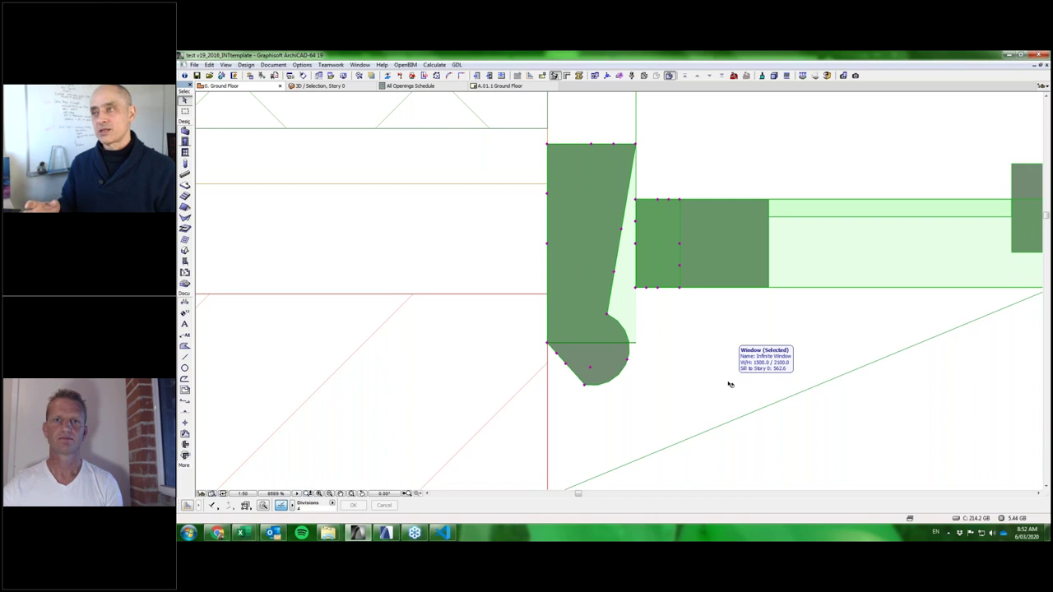
pyautogui.scroll(-6, 729, 384)
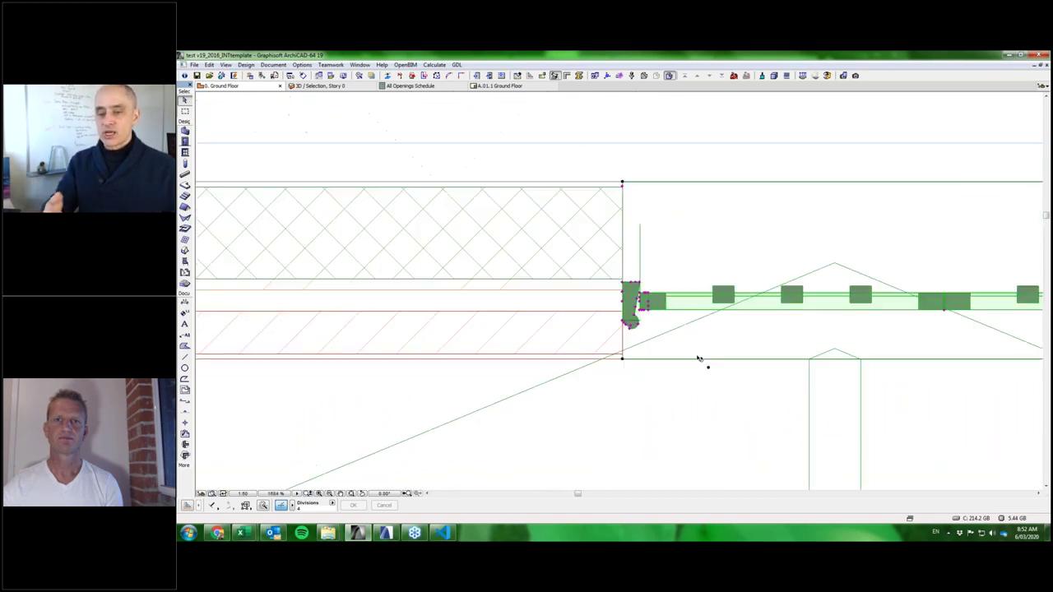
# Zoom out and pan the plan toward the wall corner, then activate the Door tool.
pyautogui.moveTo(700, 360); pyautogui.dragTo(677, 354, button='middle')
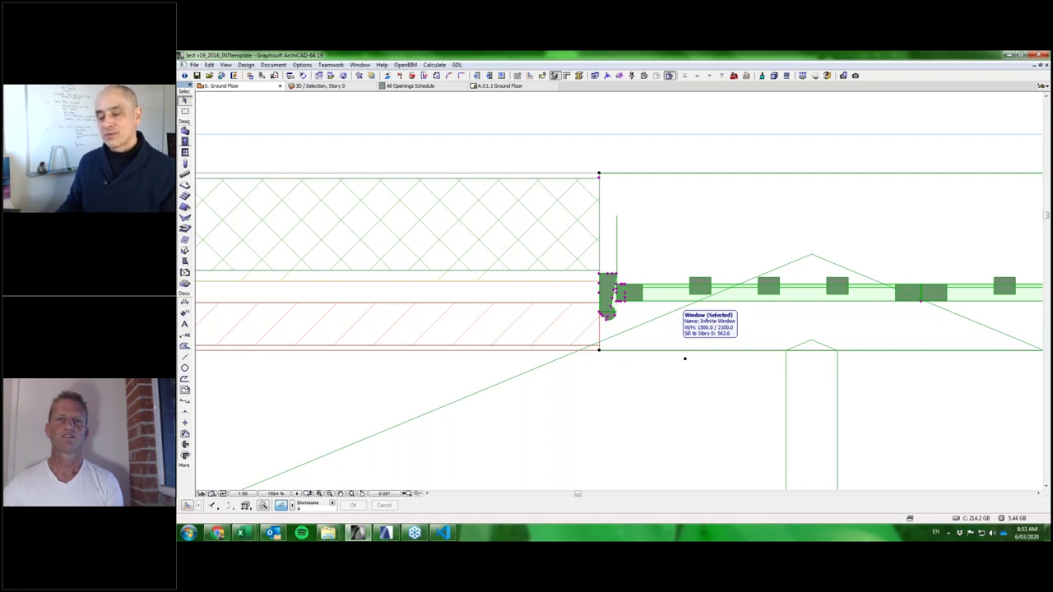
pyautogui.scroll(-5, 665, 359)
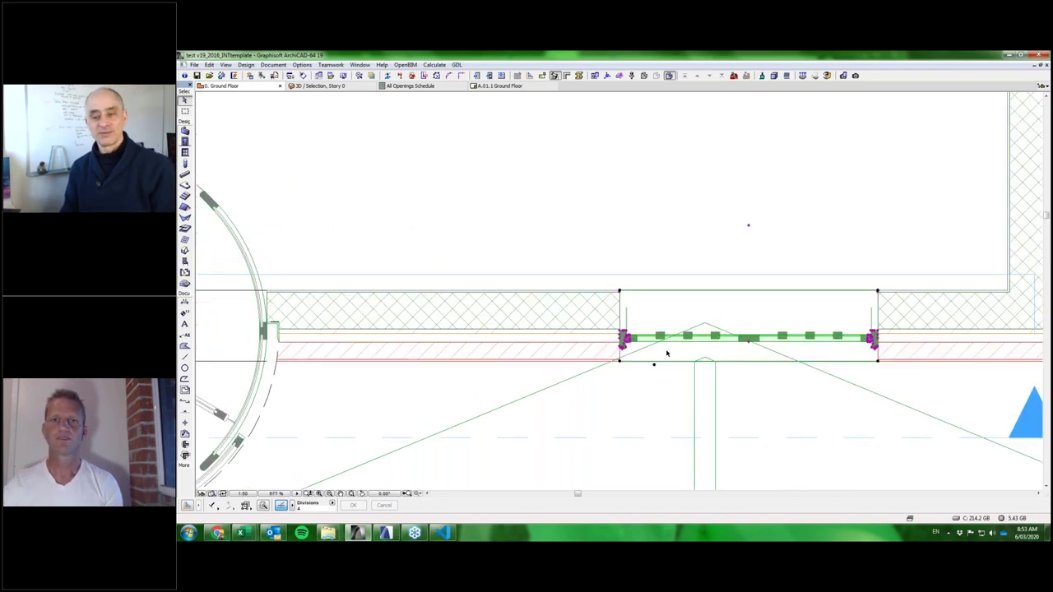
pyautogui.scroll(-2, 755, 356)
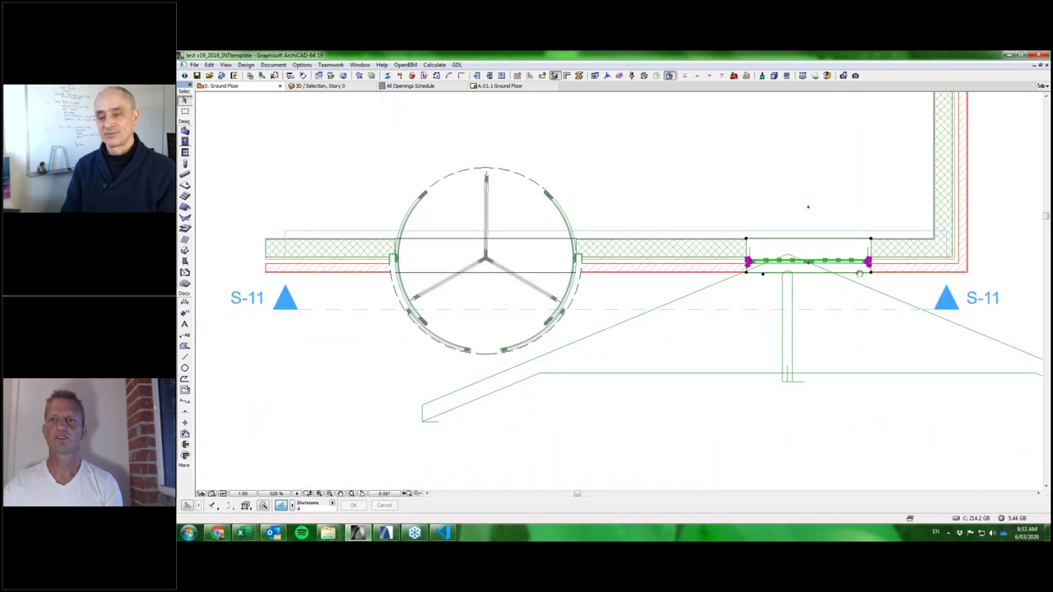
pyautogui.moveTo(555, 397); pyautogui.dragTo(682, 360, button='middle')
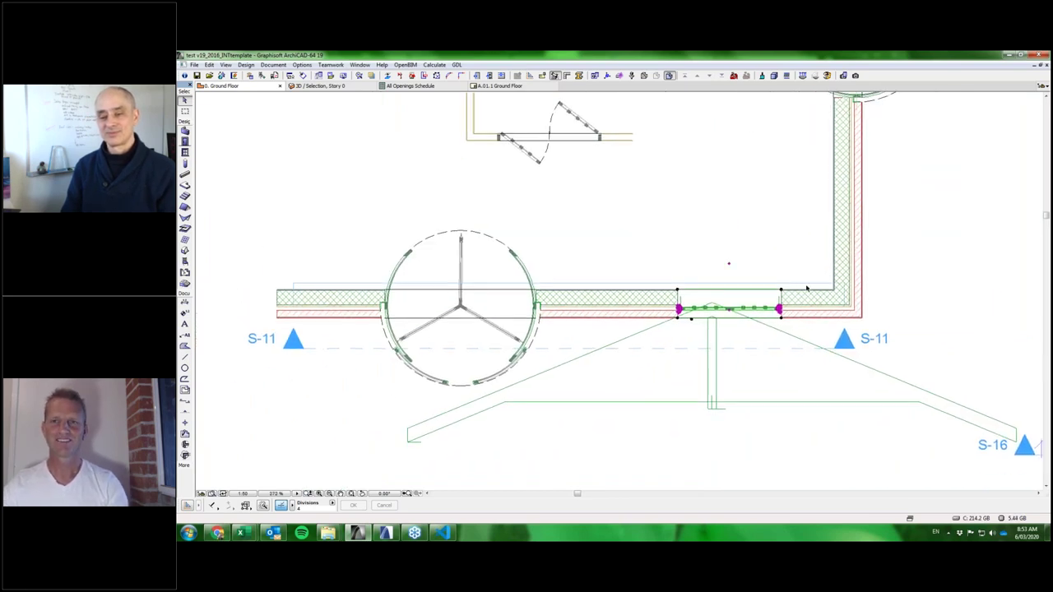
pyautogui.moveTo(773, 316); pyautogui.dragTo(599, 400, button='middle')
pyautogui.click(185, 142)
# Open the door defaults, keep the custom assembly, and show the four-panel multi-slide Operable Elements page.
pyautogui.hotkey('ctrl', 't')
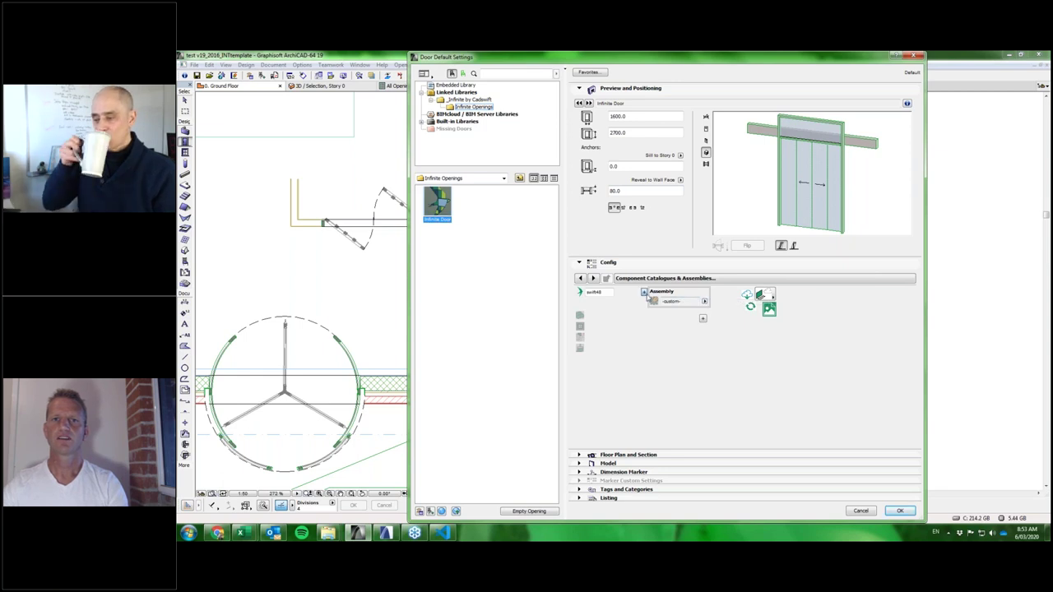
pyautogui.click(652, 300)
pyautogui.click(703, 326)
pyautogui.click(698, 296)
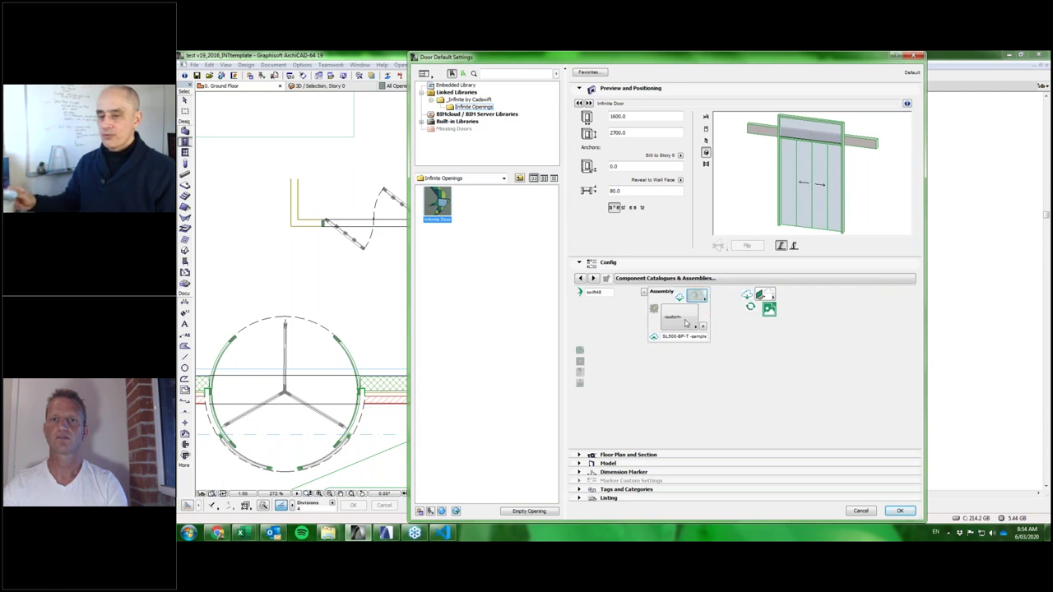
pyautogui.click(681, 322)
pyautogui.click(682, 323)
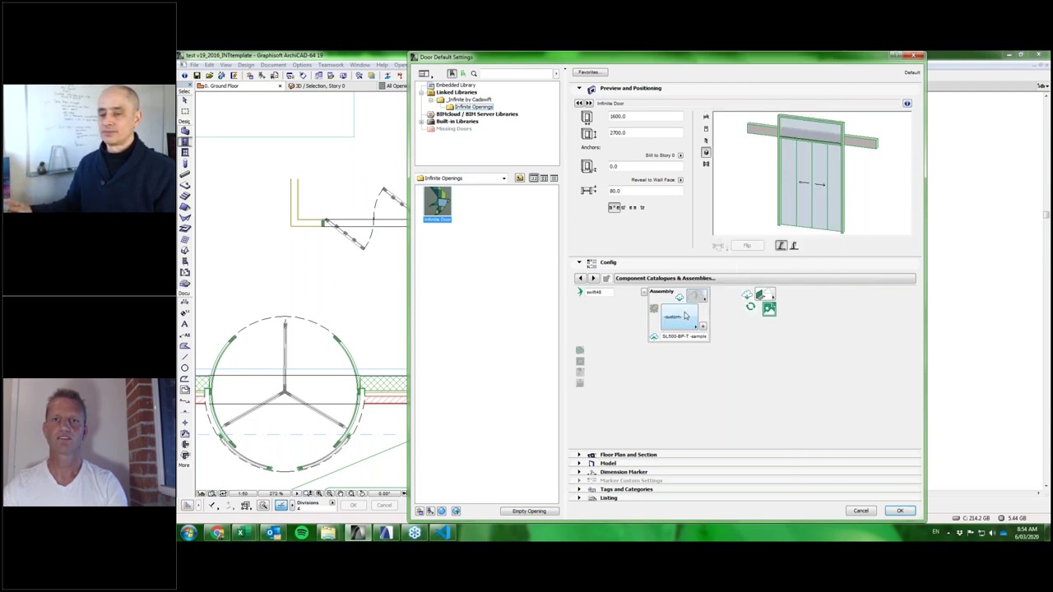
pyautogui.click(681, 322)
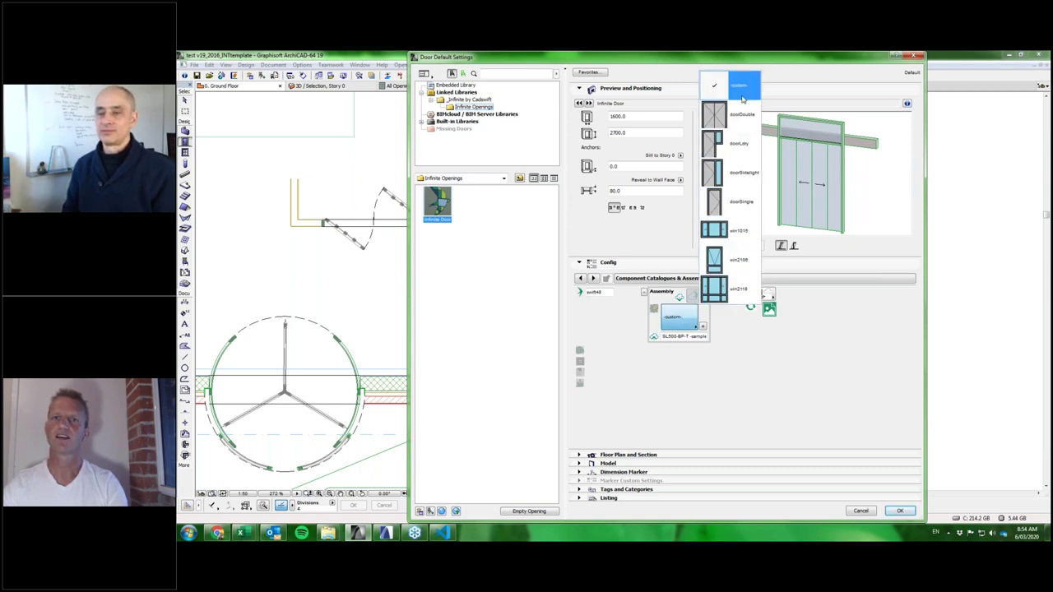
pyautogui.click(736, 337)
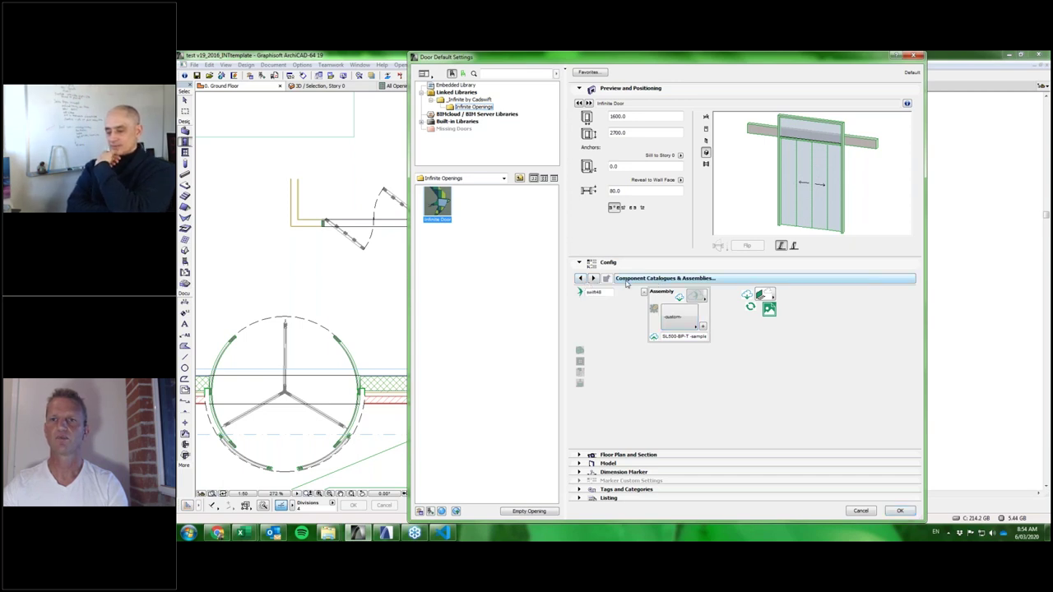
pyautogui.click(627, 279)
pyautogui.click(960, 352)
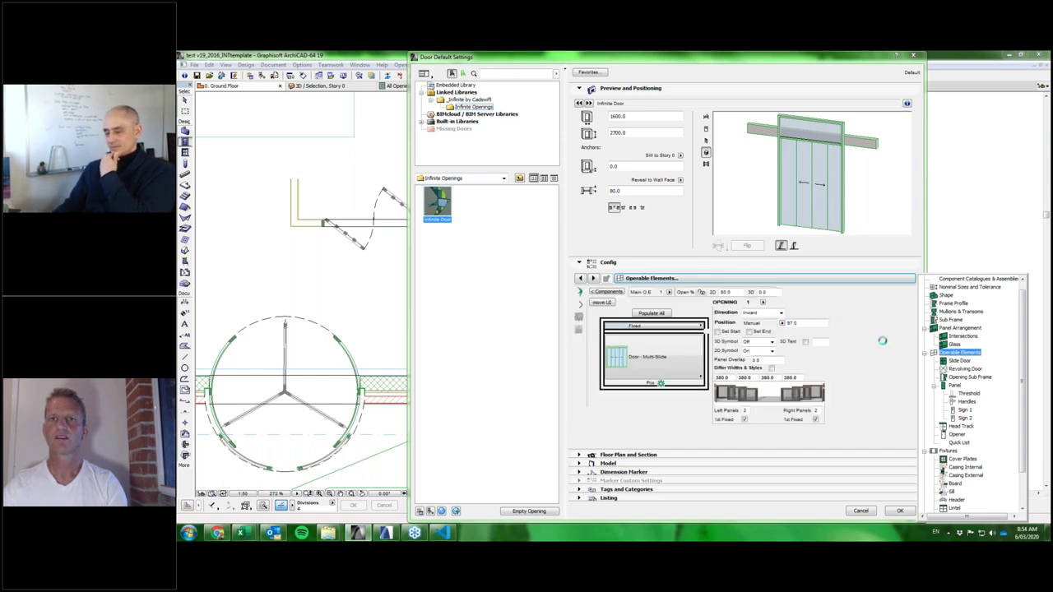
# Set the door's Panel Arrangement to a single row of panels.
pyautogui.click(882, 340)
pyautogui.click(668, 359)
pyautogui.click(655, 347)
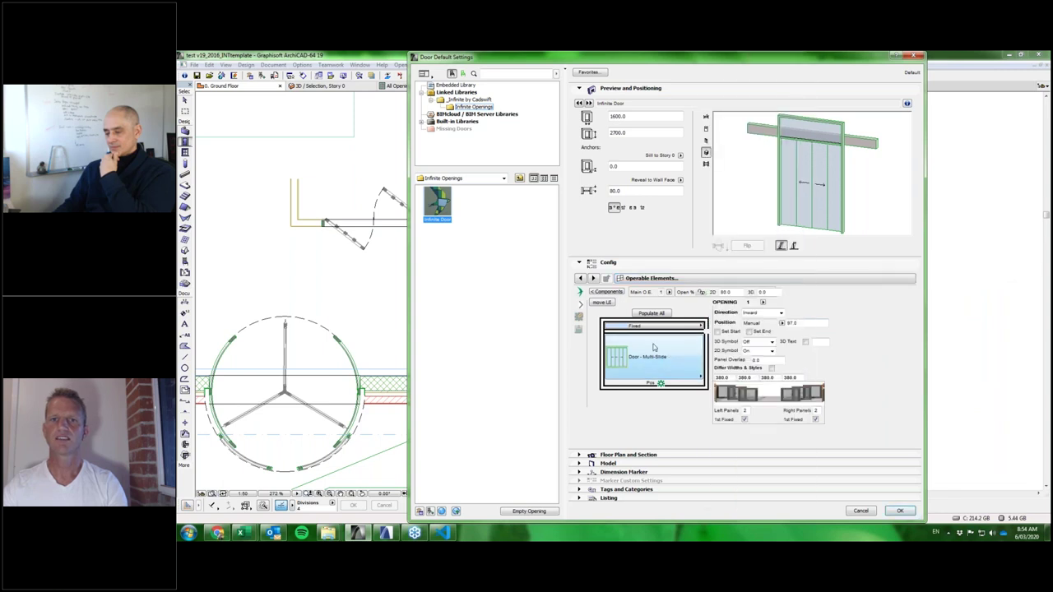
pyautogui.click(717, 281)
pyautogui.scroll(3, 717, 280)
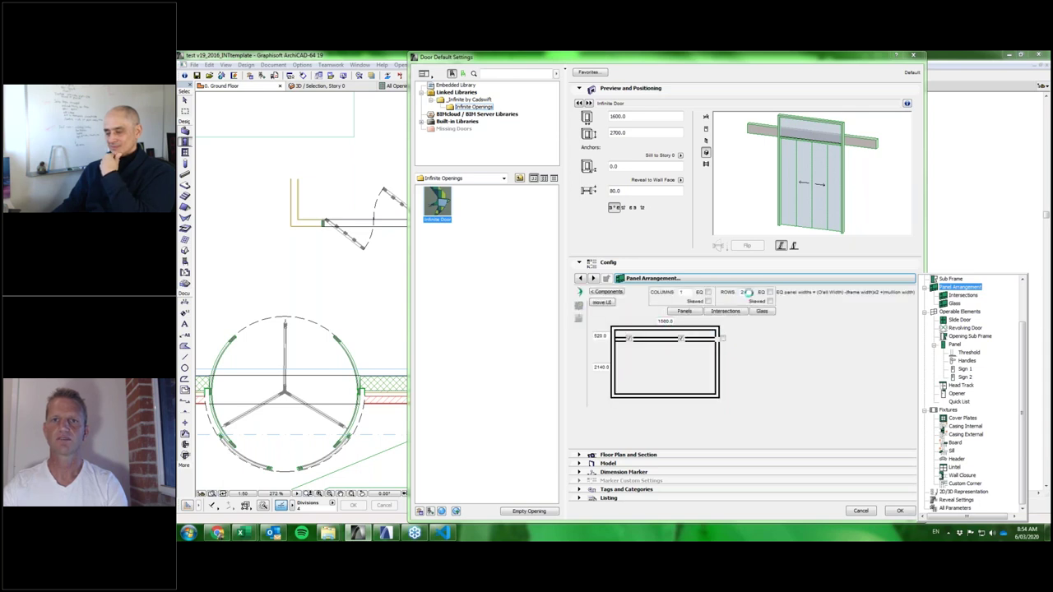
pyautogui.click(748, 293)
pyautogui.doubleClick(743, 293)
pyautogui.write('1')
pyautogui.press('Return')
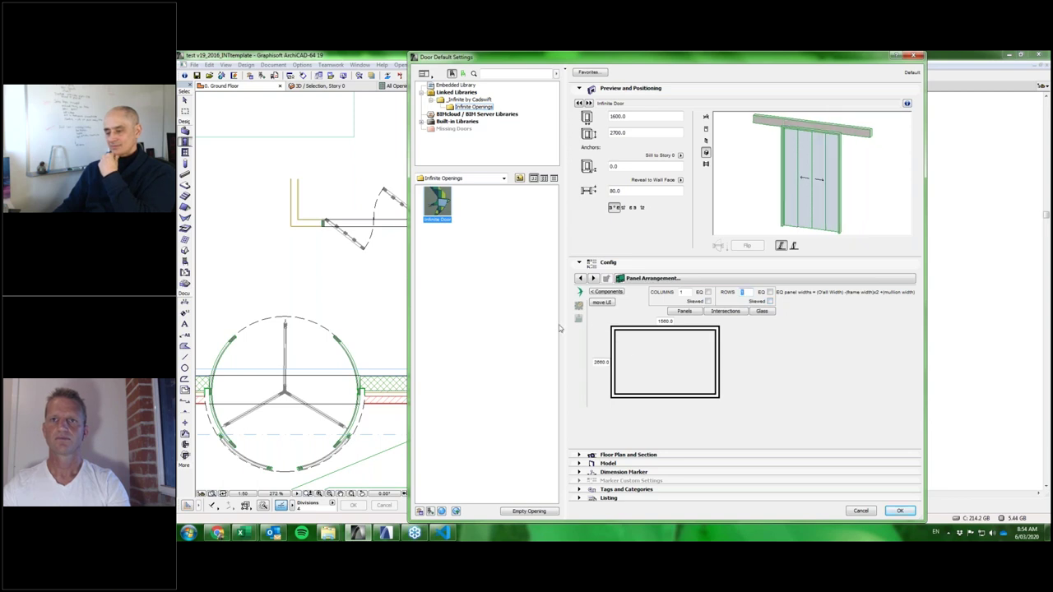
pyautogui.click(672, 282)
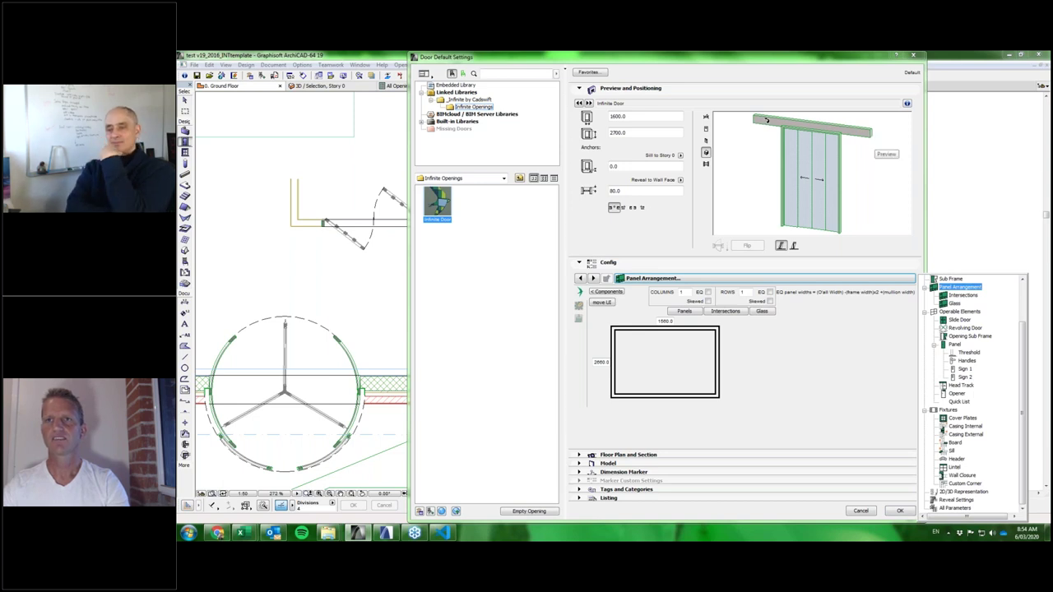
# Turn off the head track and return to the Operable Elements page.
pyautogui.click(960, 385)
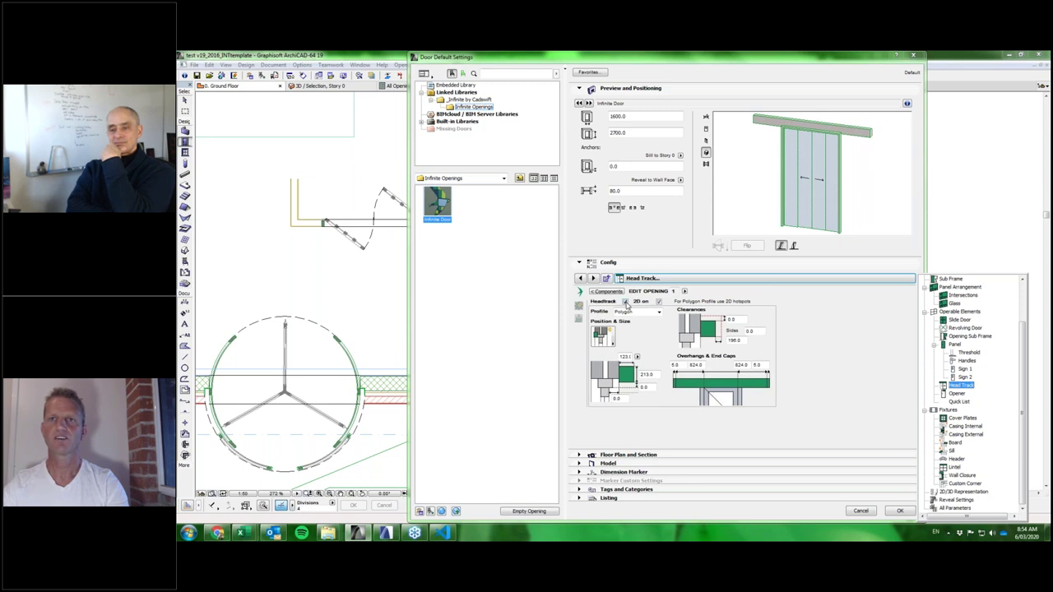
pyautogui.click(626, 303)
pyautogui.click(625, 302)
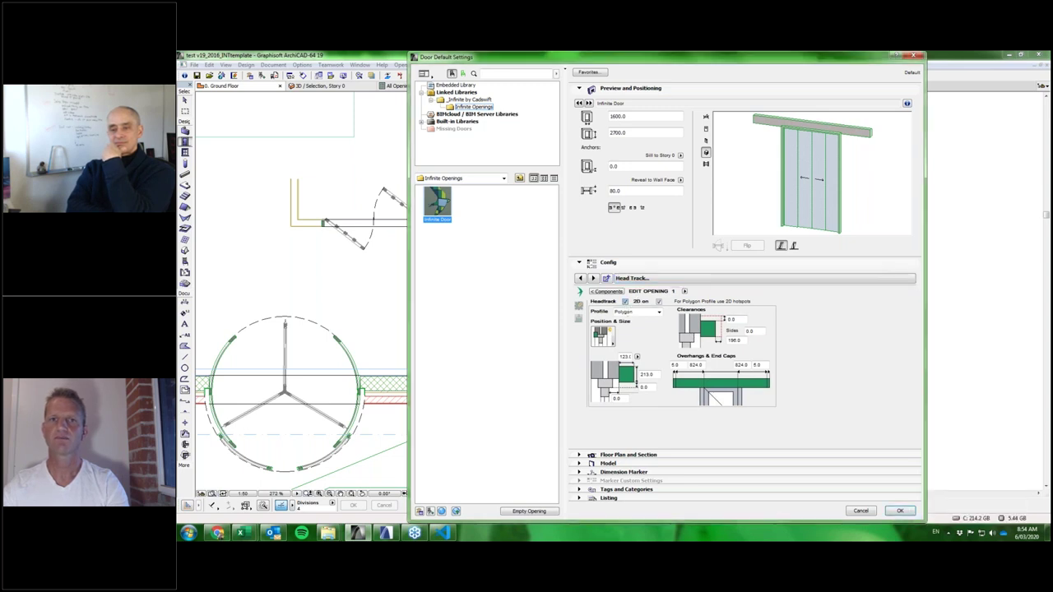
pyautogui.click(675, 280)
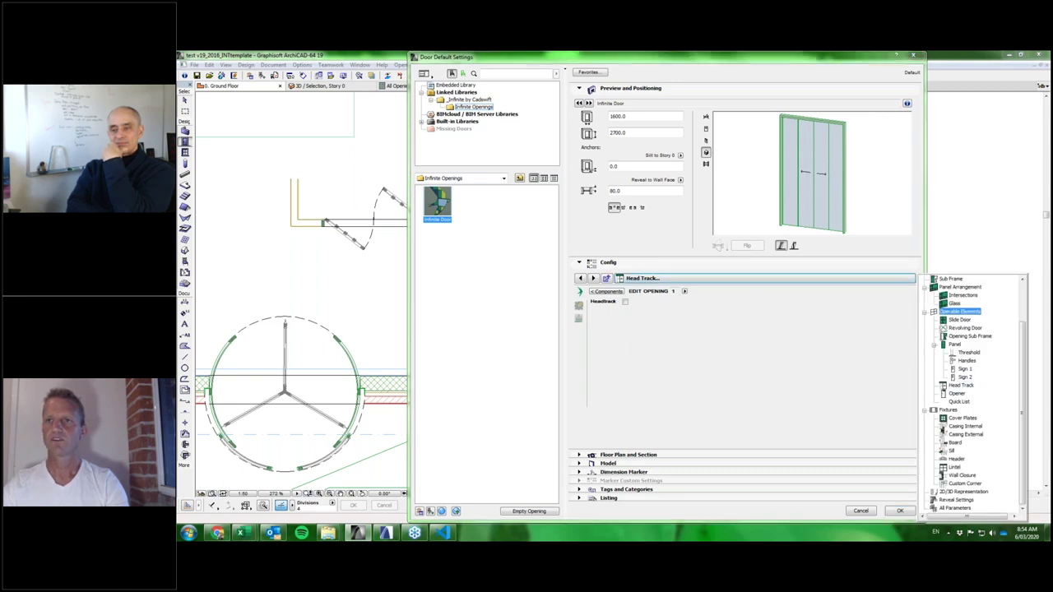
pyautogui.click(961, 313)
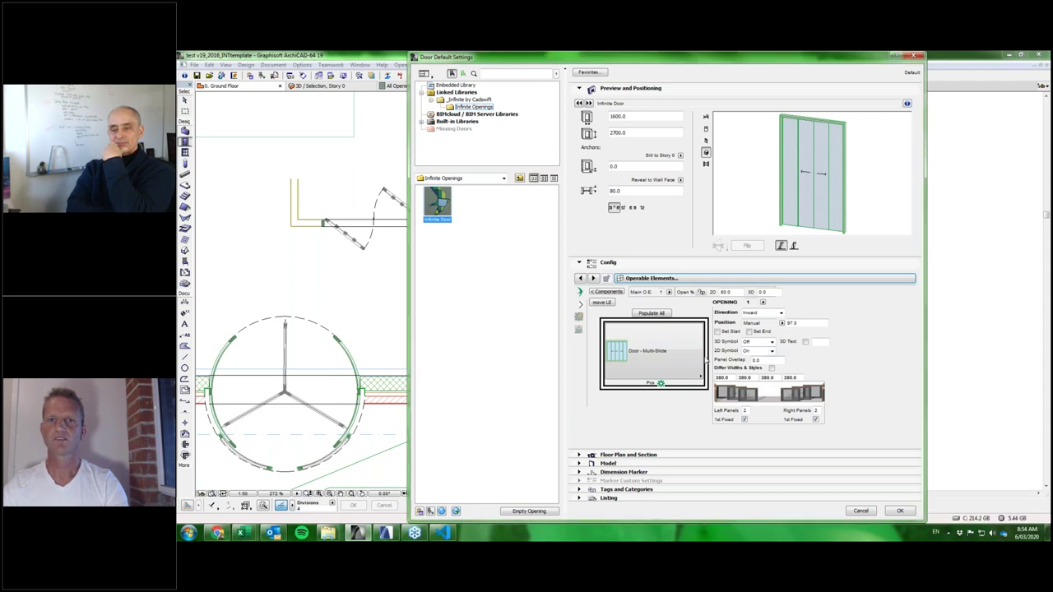
# Make the opening a Door - Cavity-Slide with 0 right panels and 5 left panels.
pyautogui.click(675, 352)
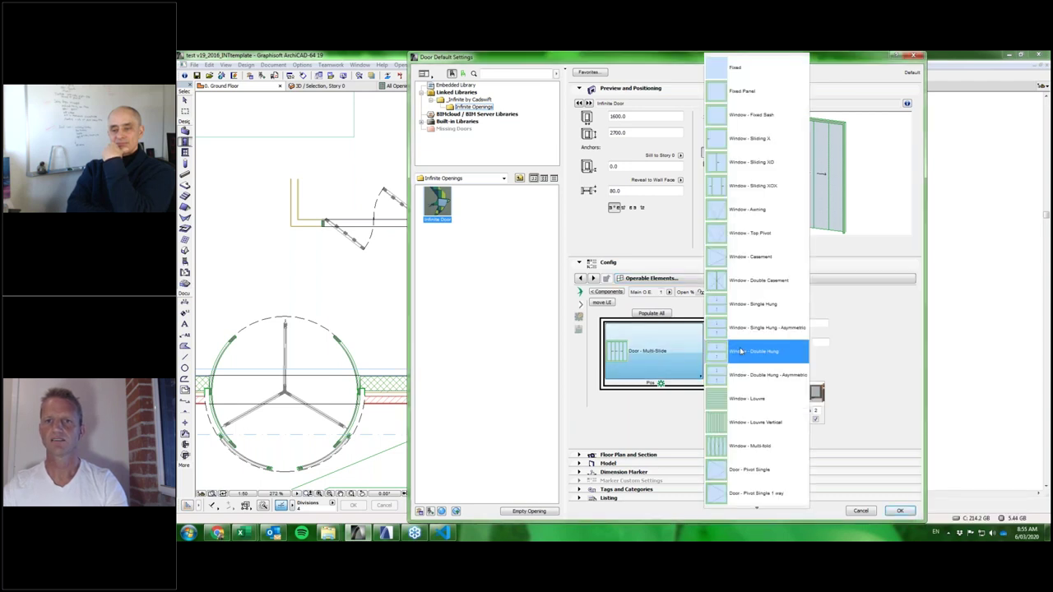
pyautogui.scroll(-1, 762, 371)
pyautogui.scroll(-3, 764, 372)
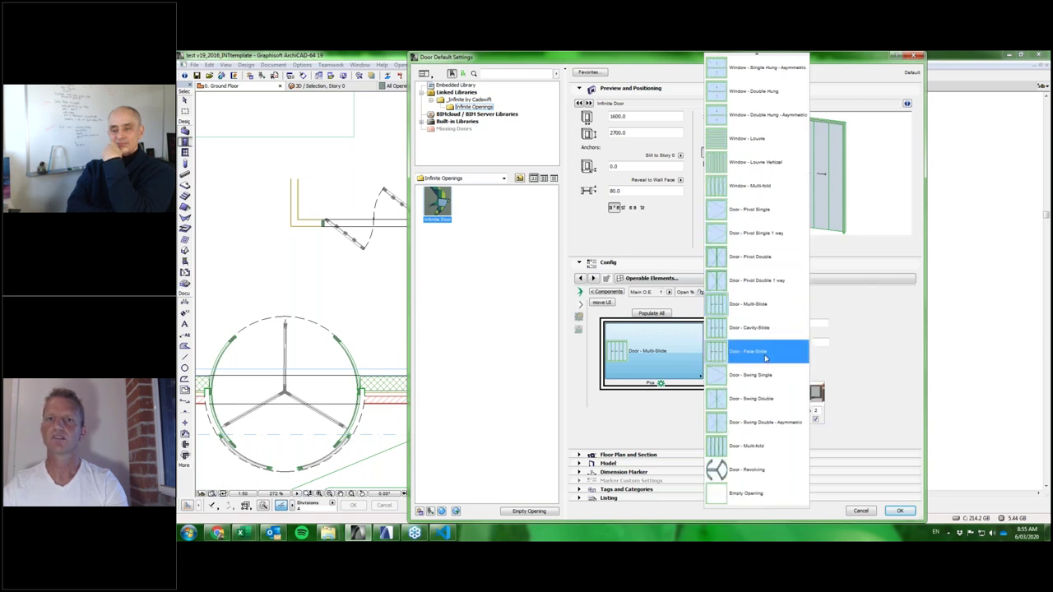
pyautogui.click(748, 328)
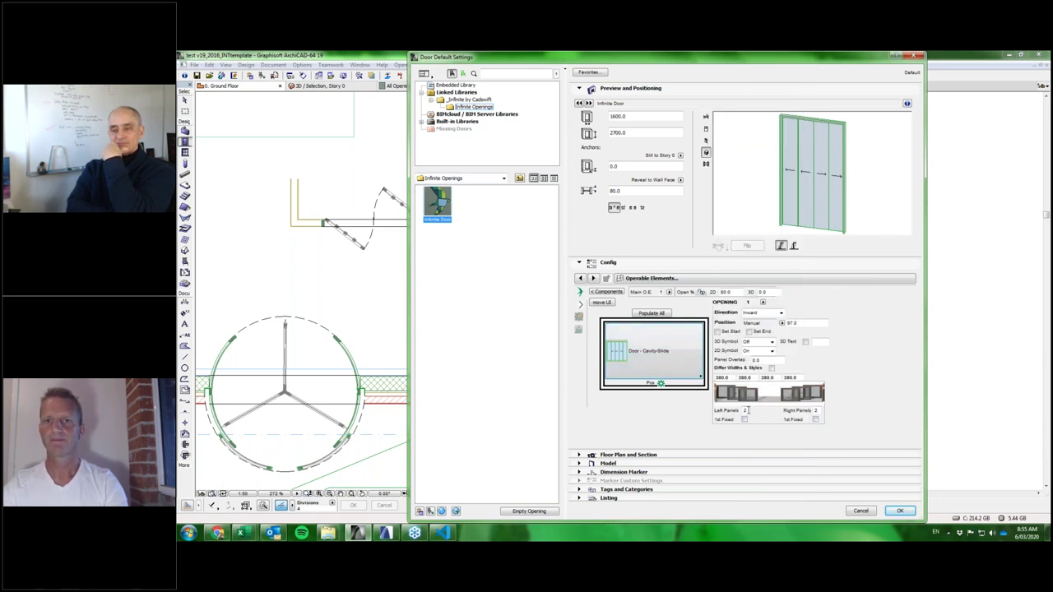
pyautogui.click(817, 411)
pyautogui.write('0')
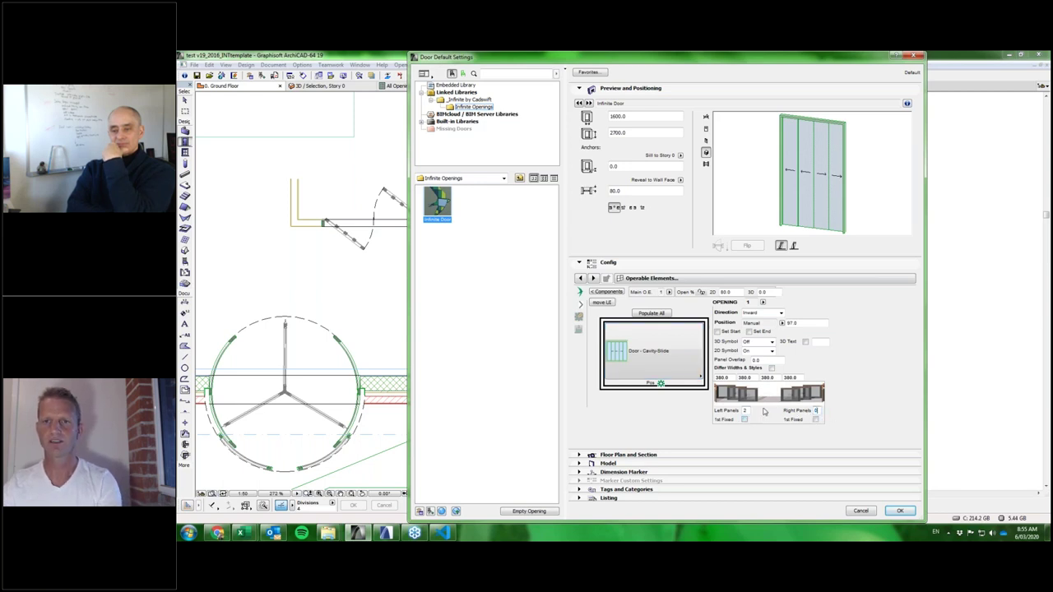
pyautogui.click(744, 411)
pyautogui.write('2')
pyautogui.press('Return')
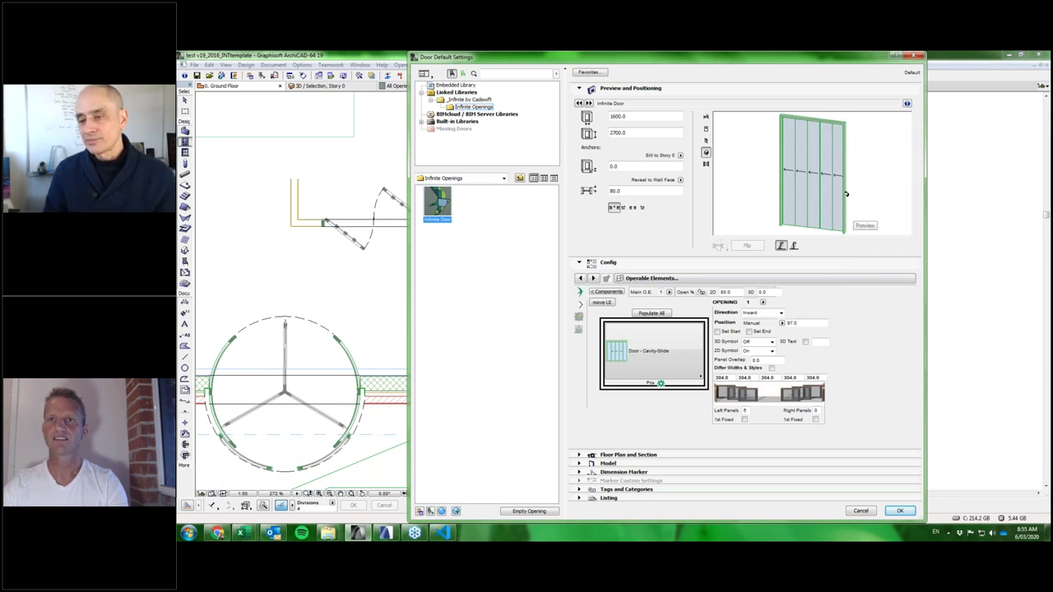
pyautogui.click(656, 333)
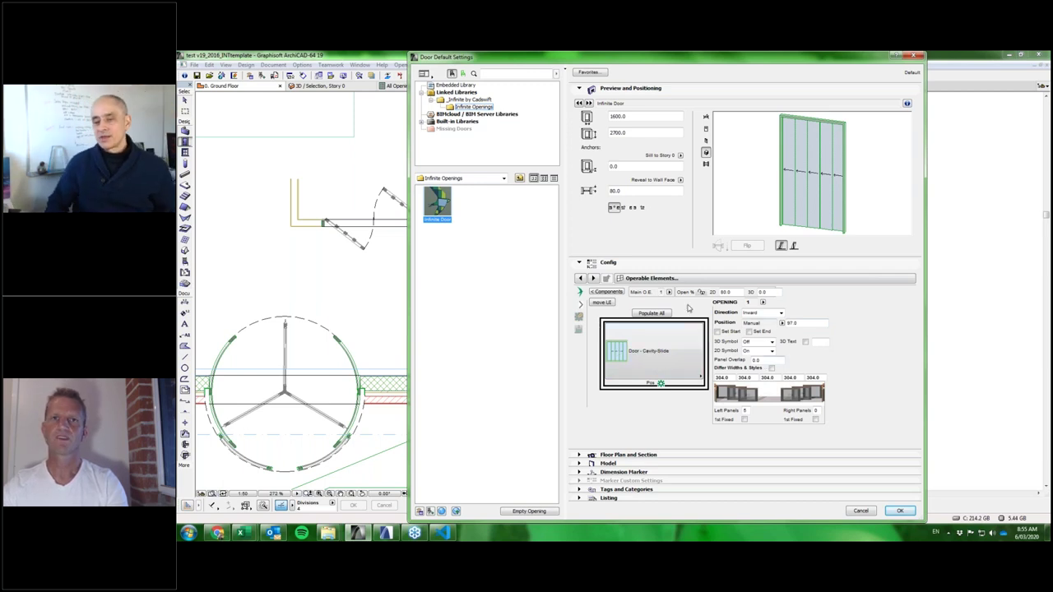
# Widen the door from 1600 to 3200.
pyautogui.click(615, 116)
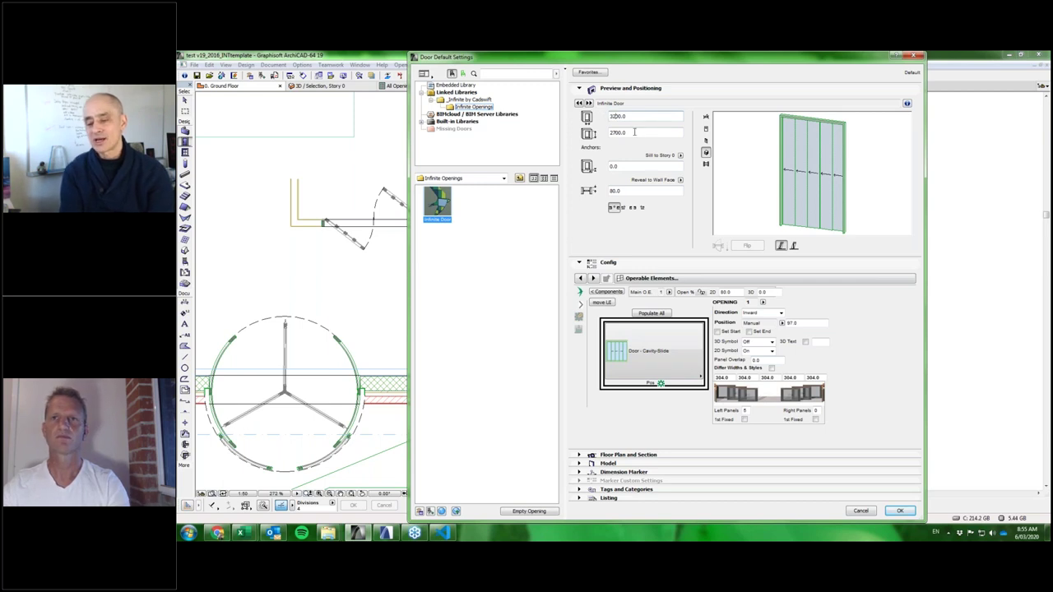
pyautogui.write('3200')
pyautogui.press('Return')
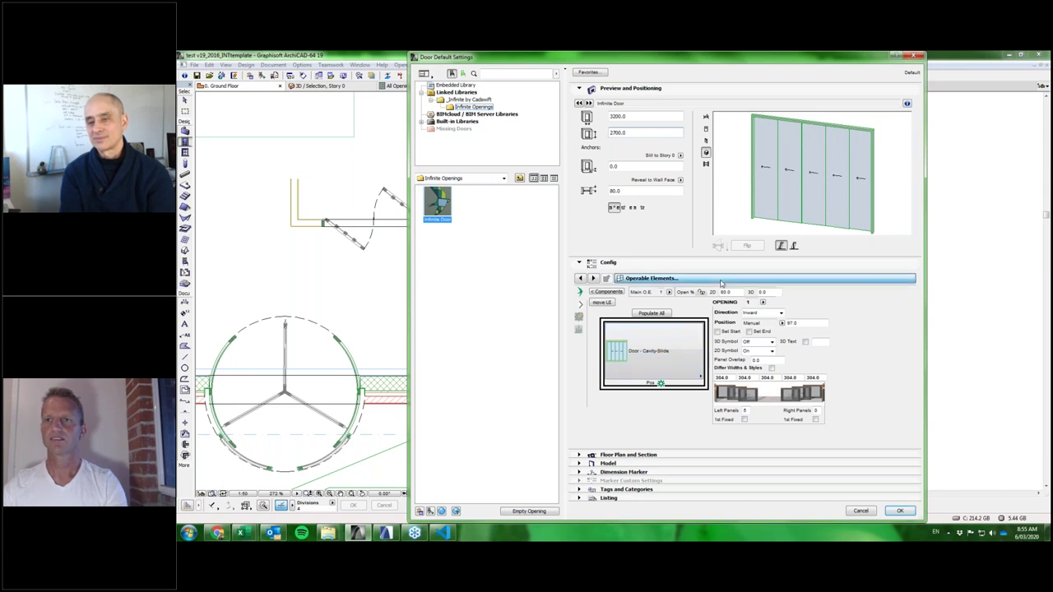
# Switch the door's frame profile off.
pyautogui.click(722, 282)
pyautogui.click(695, 340)
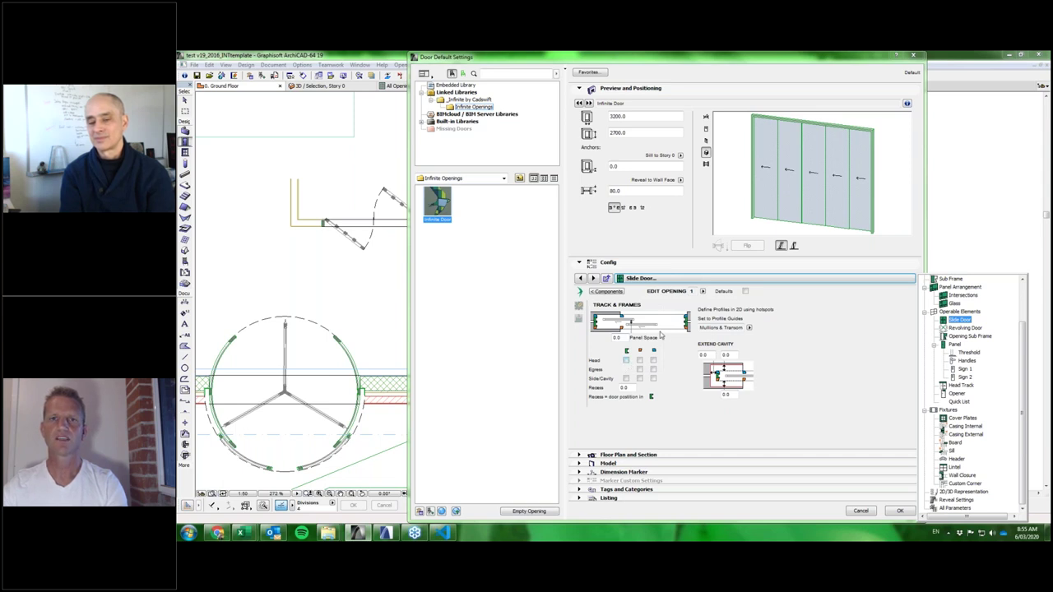
pyautogui.click(674, 282)
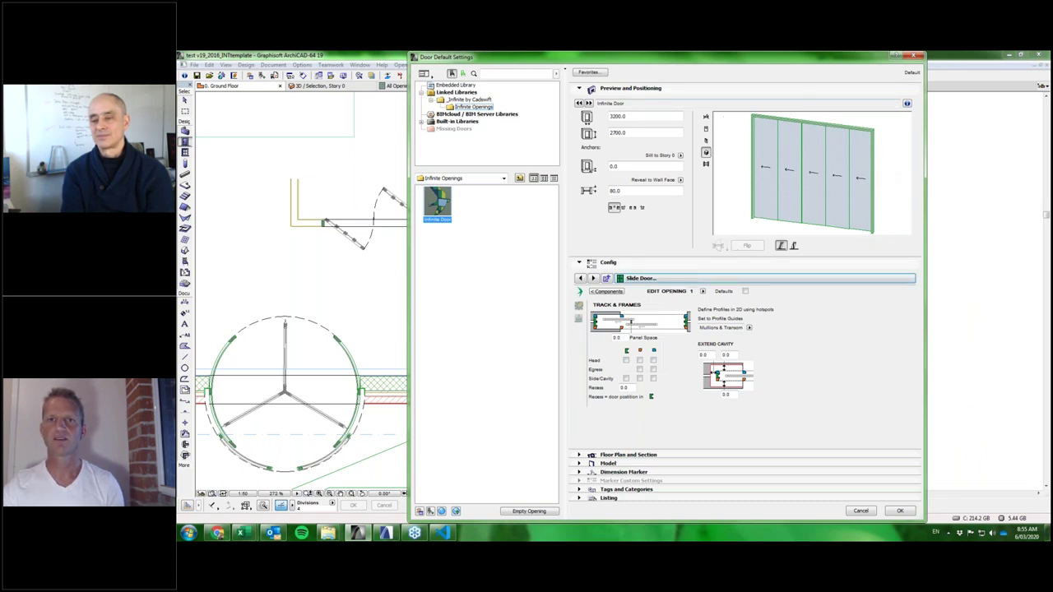
pyautogui.click(736, 283)
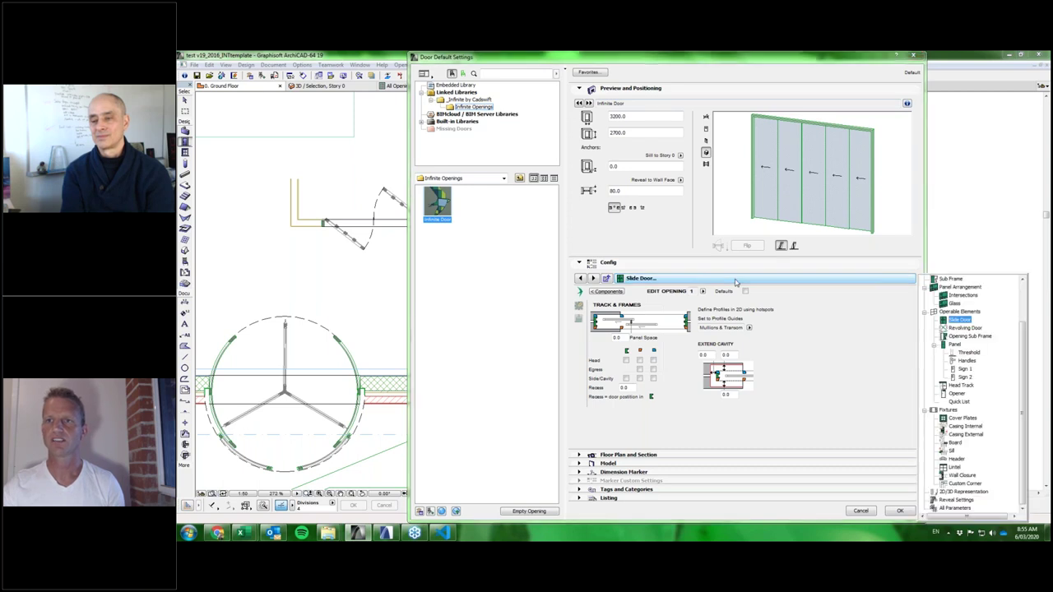
pyautogui.click(802, 286)
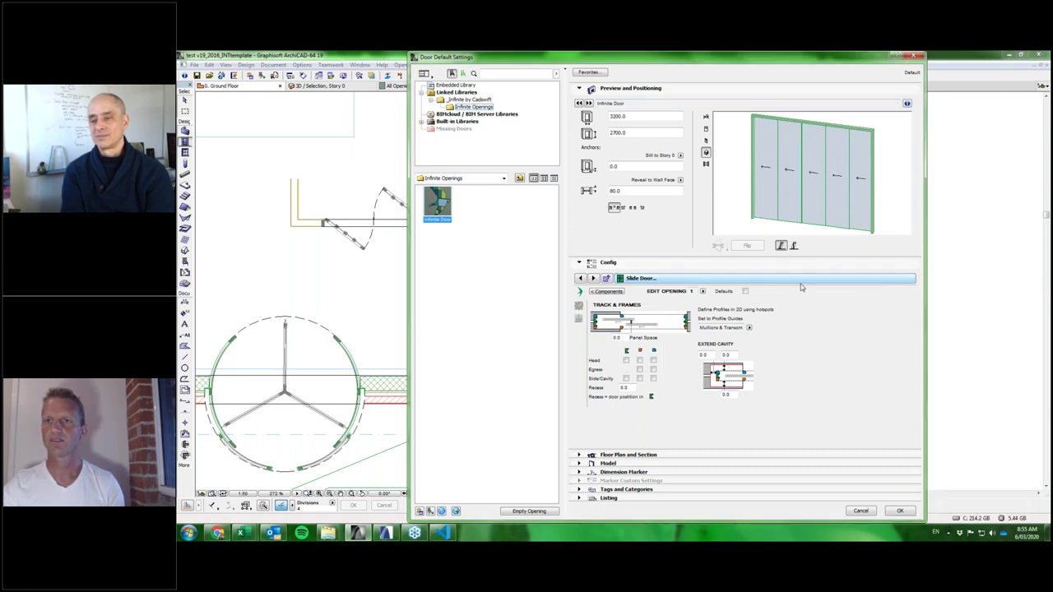
pyautogui.click(801, 286)
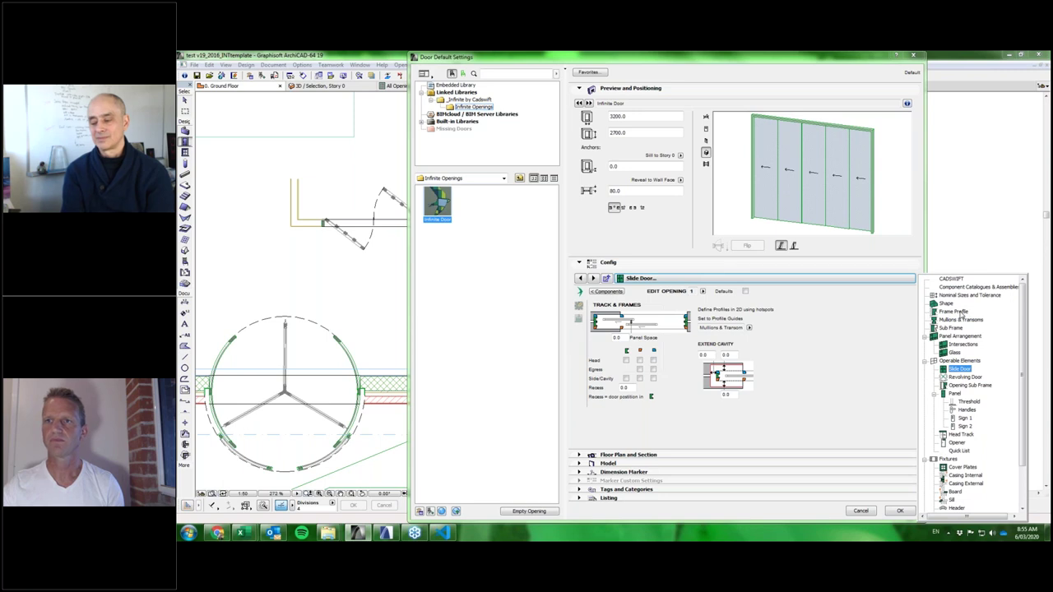
pyautogui.click(955, 311)
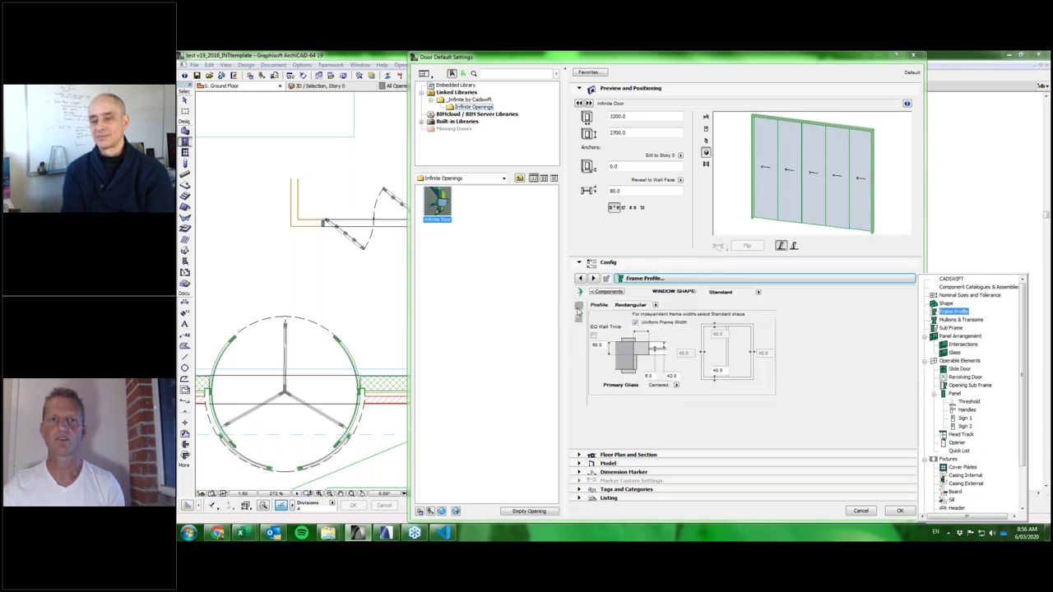
pyautogui.click(616, 331)
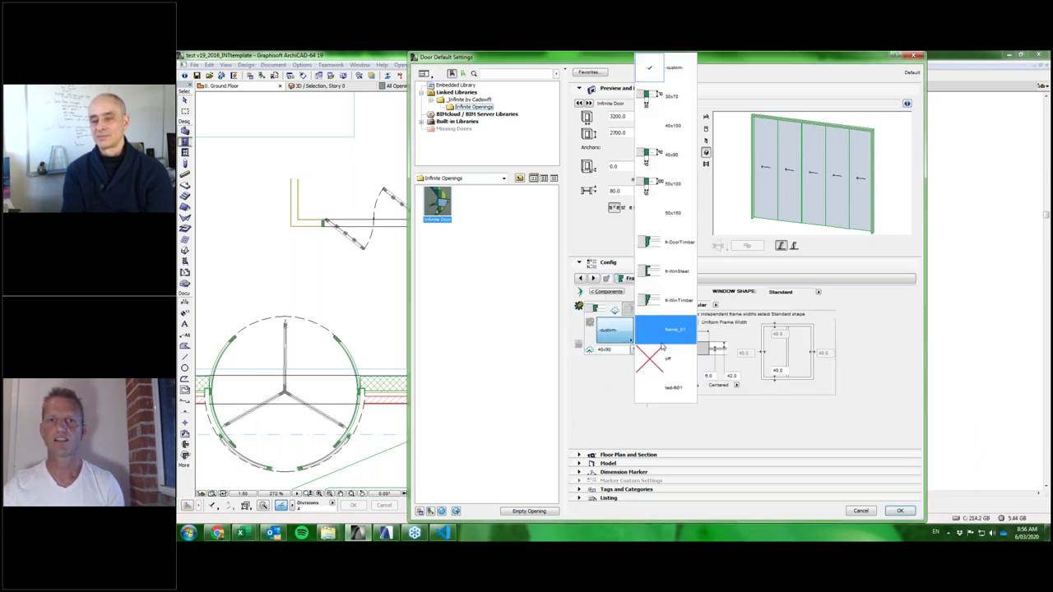
pyautogui.click(664, 360)
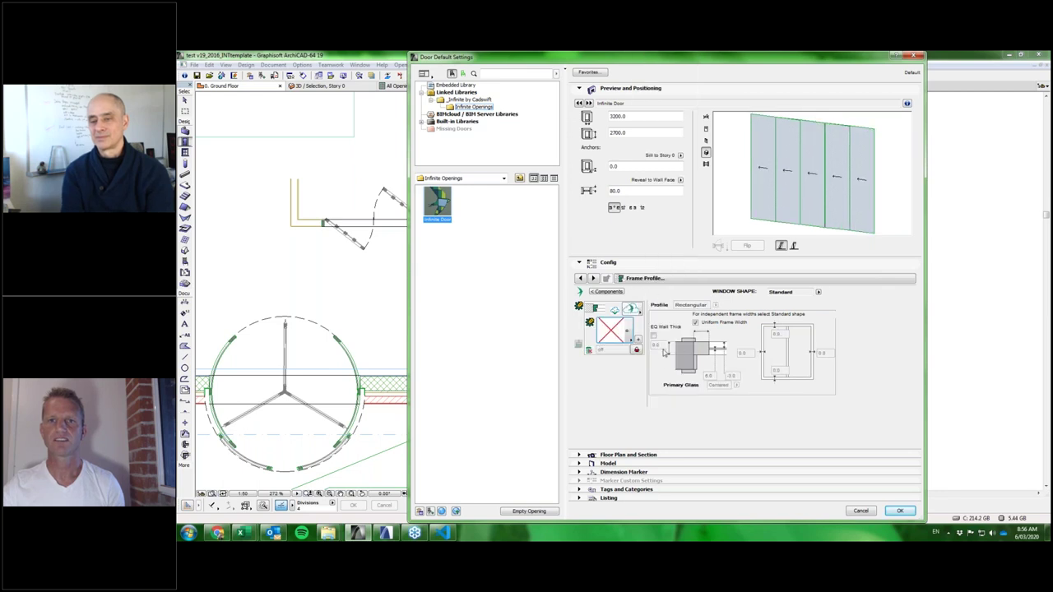
# Enable the Head, Egress and Side/Cavity options across the slide door's track columns.
pyautogui.click(727, 282)
pyautogui.click(960, 327)
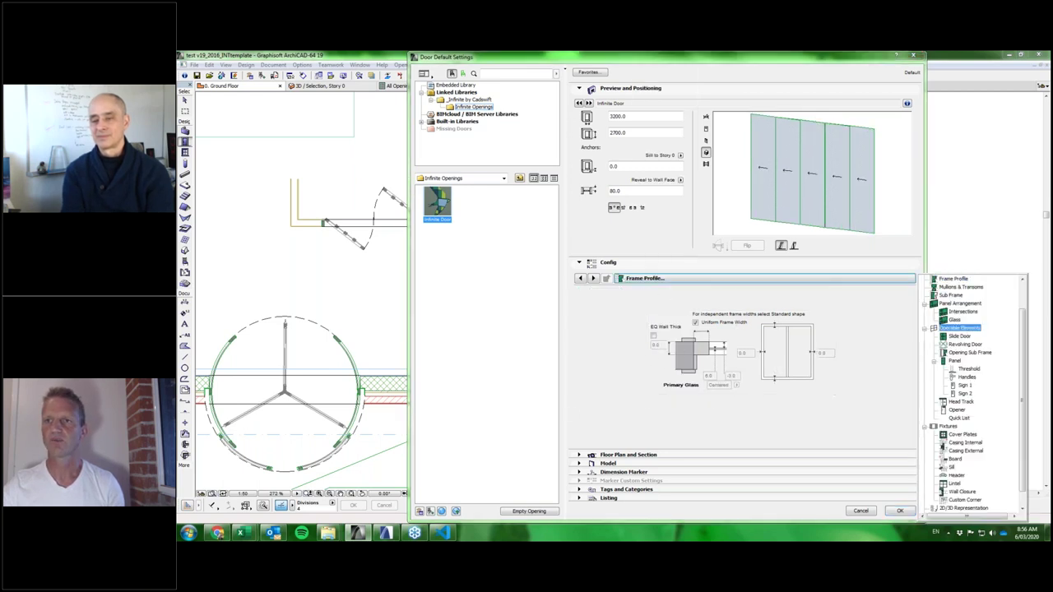
pyautogui.click(960, 335)
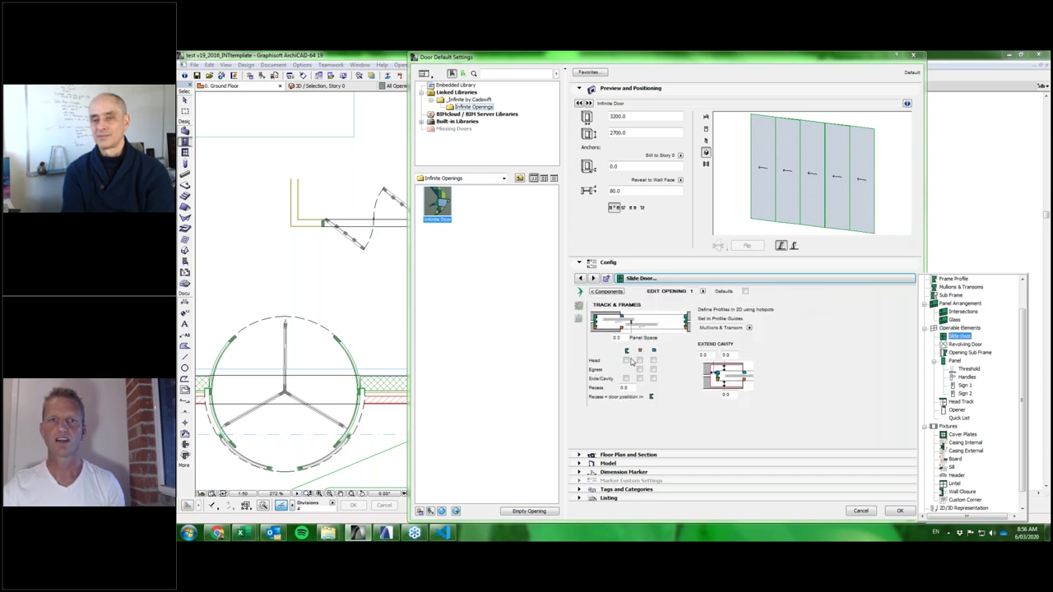
pyautogui.click(626, 362)
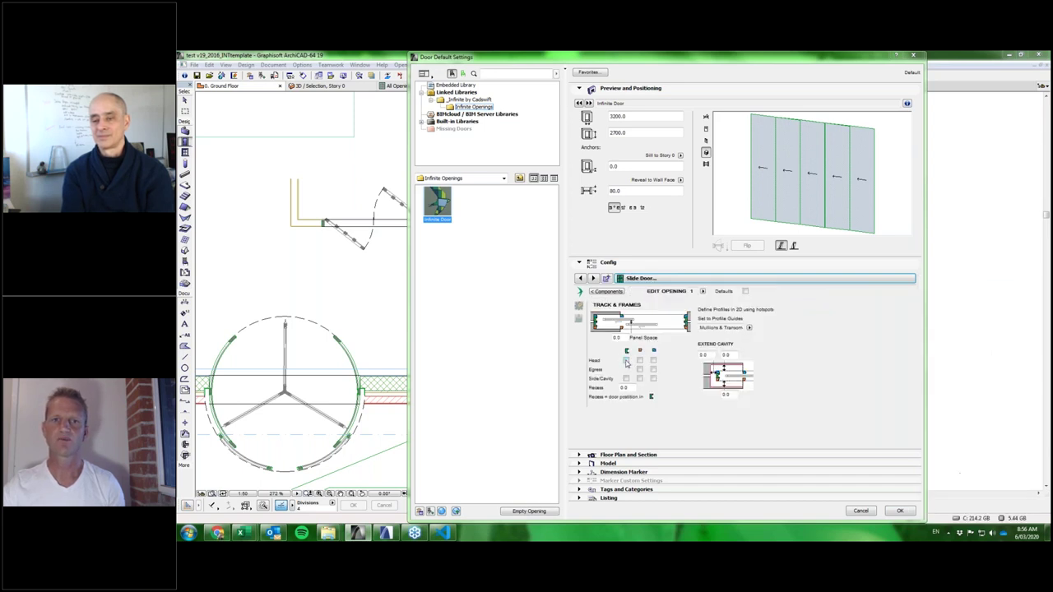
pyautogui.click(626, 361)
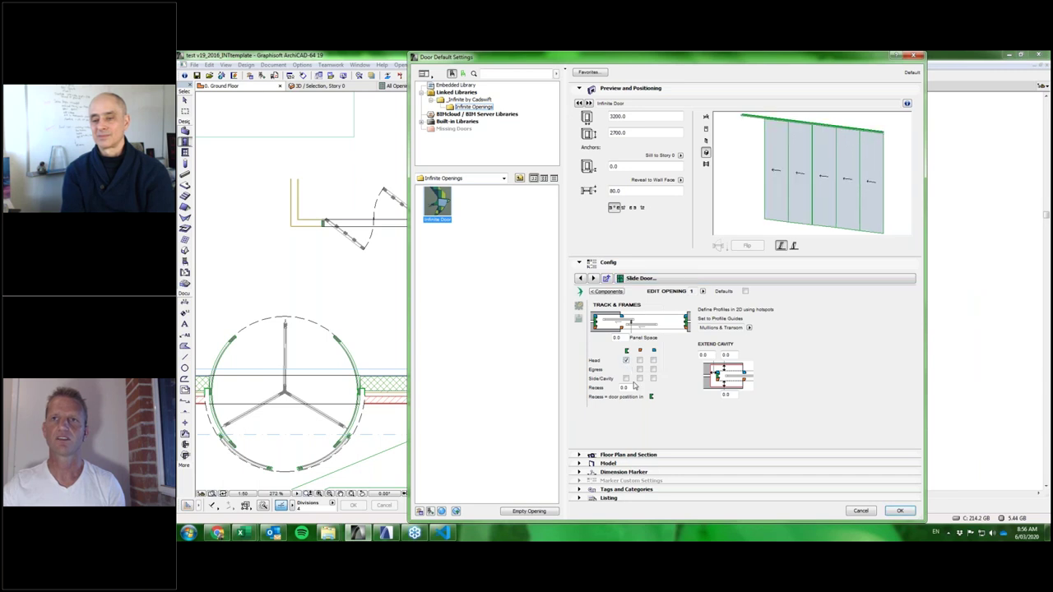
pyautogui.click(626, 380)
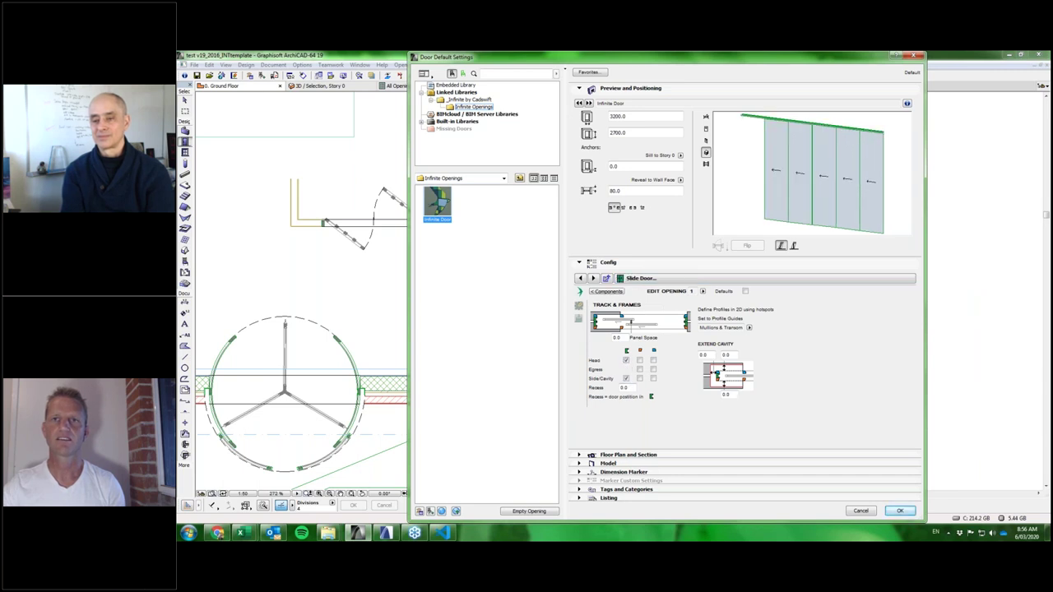
pyautogui.click(640, 360)
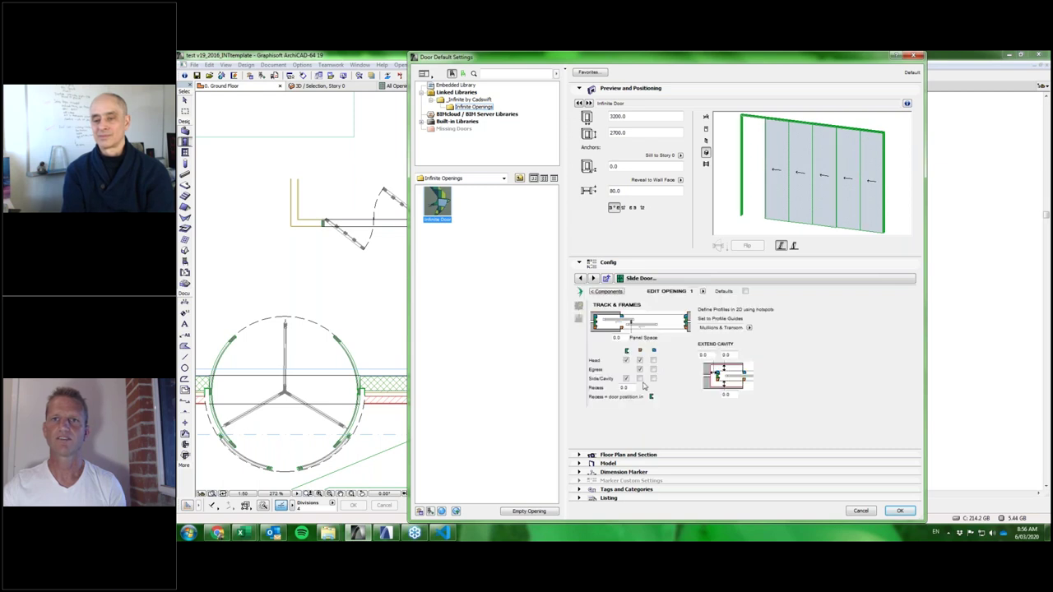
pyautogui.click(640, 378)
pyautogui.click(654, 359)
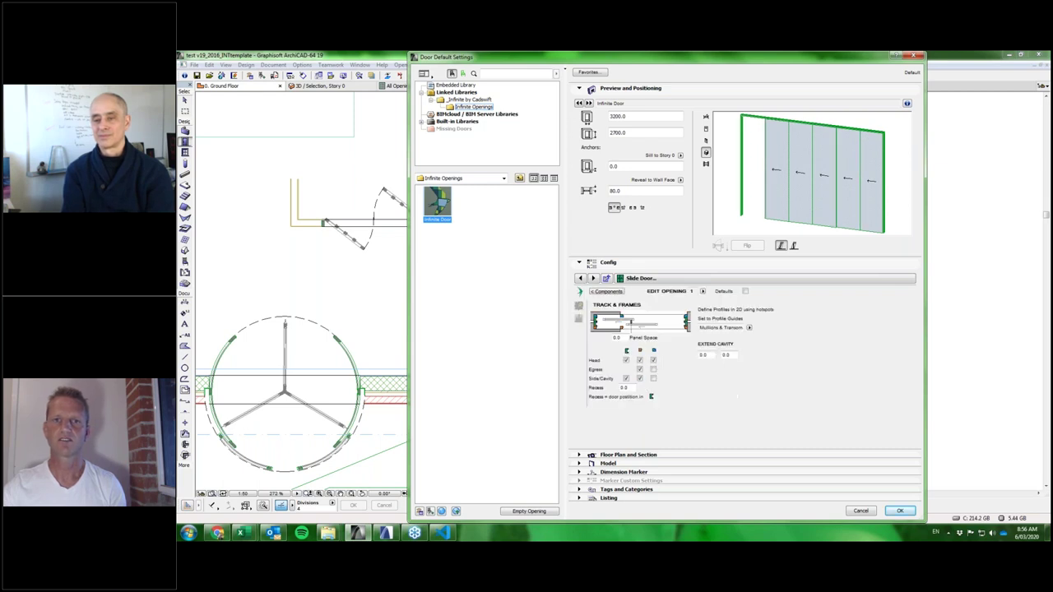
pyautogui.click(653, 370)
pyautogui.click(654, 380)
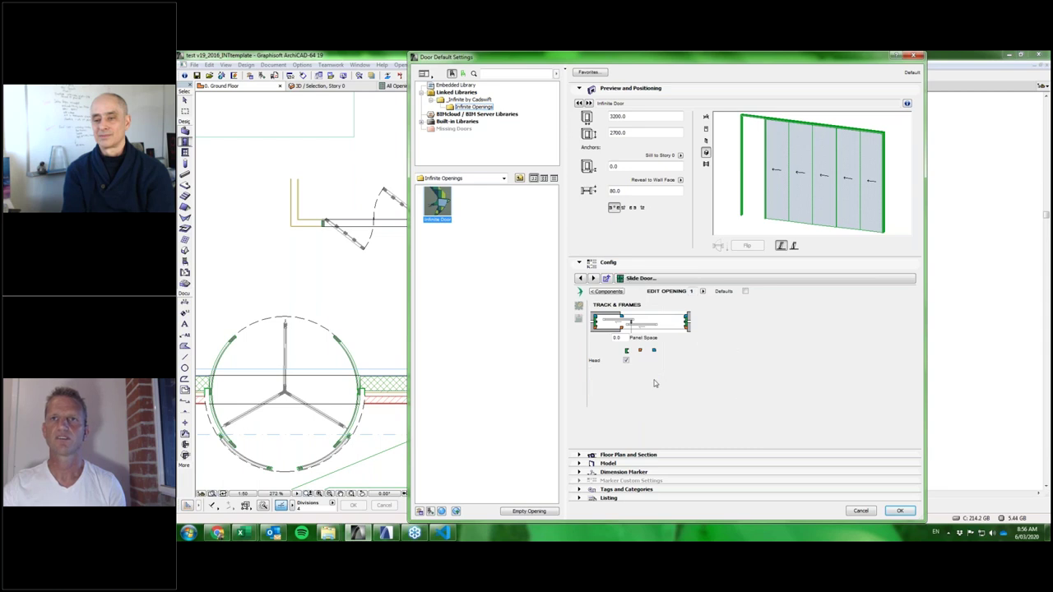
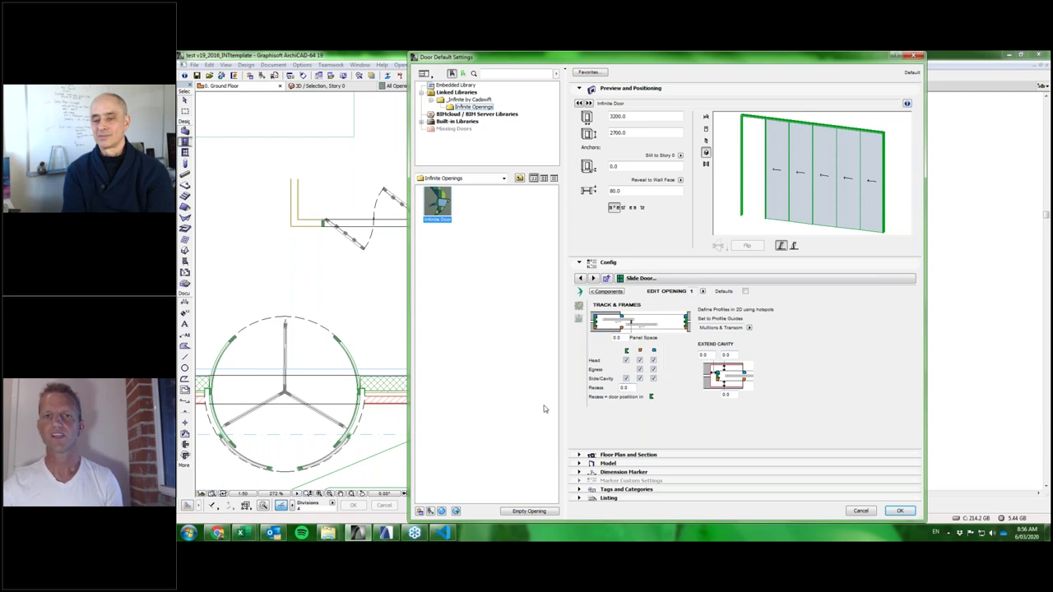
# Accept the 3200 × 2700 Infinite Door sliding defaults and pan the plan to the target wall.
pyautogui.click(901, 512)
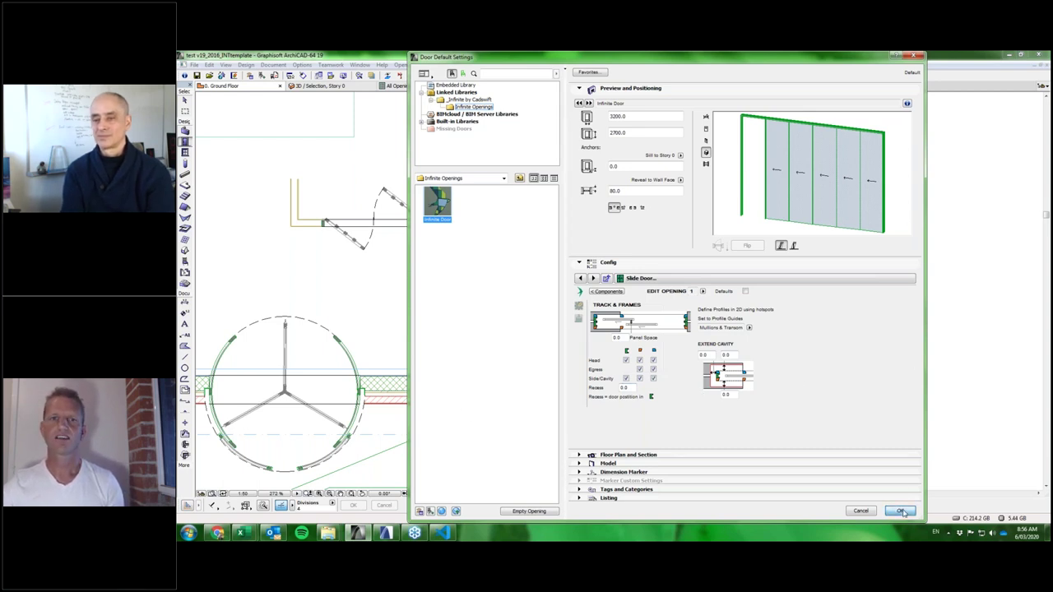
pyautogui.scroll(-5, 745, 296)
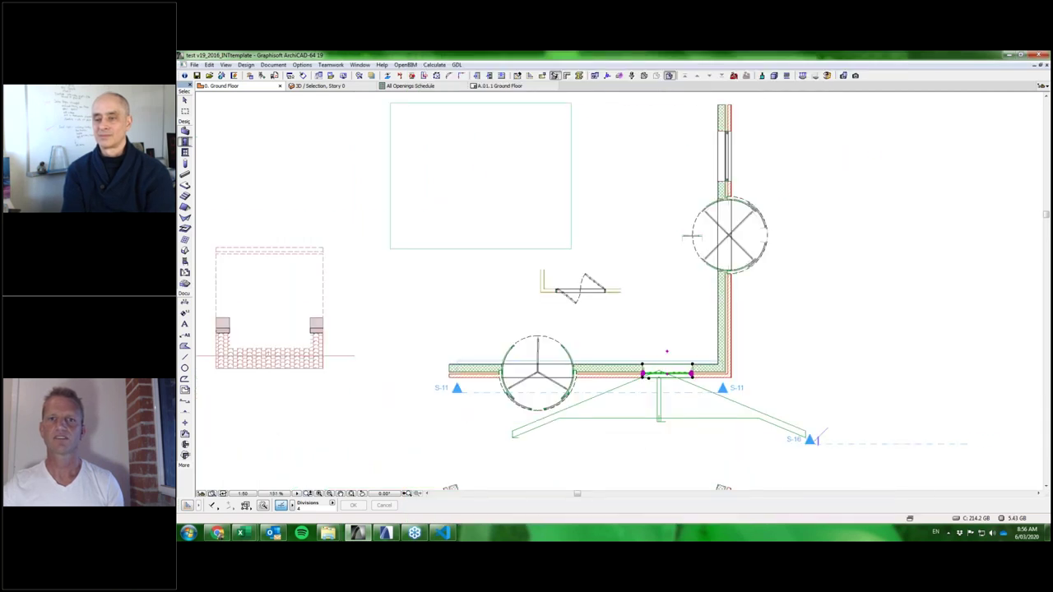
pyautogui.scroll(3, 870, 258)
pyautogui.moveTo(888, 254); pyautogui.dragTo(770, 278, button='middle')
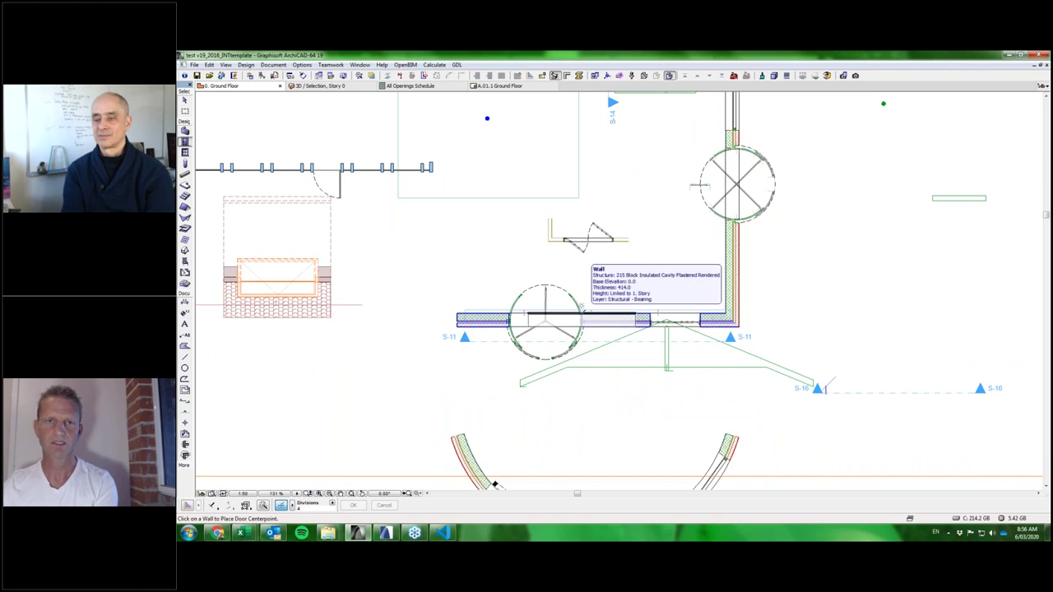
# Replace the revolving door with a sliding Infinite Door centred in the ground-floor wall.
pyautogui.click(546, 319)
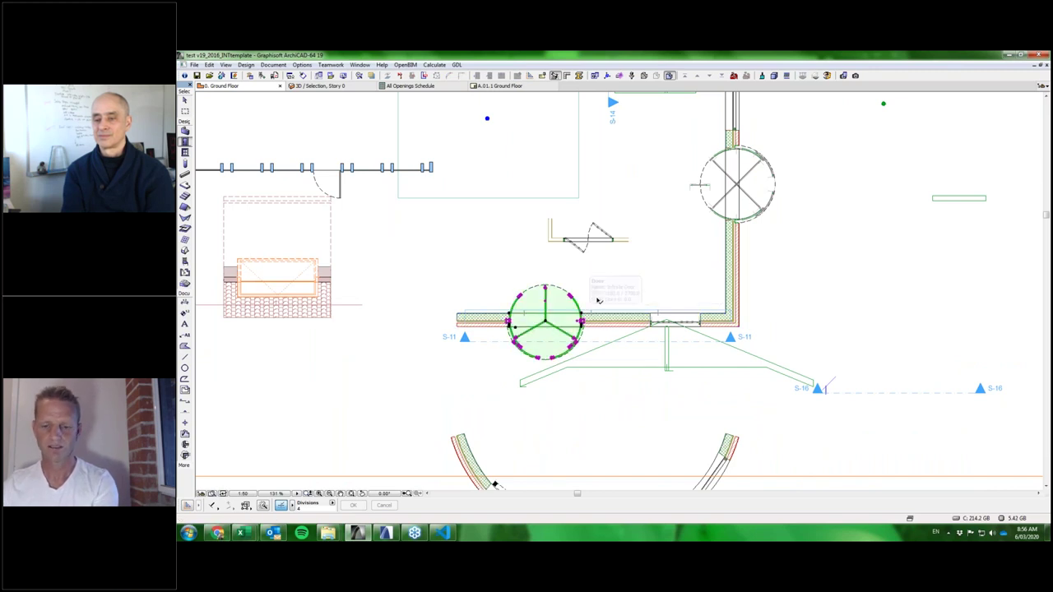
pyautogui.hotkey('ctrl', 'z')
pyautogui.click(546, 331)
pyautogui.click(552, 348)
pyautogui.scroll(4, 552, 345)
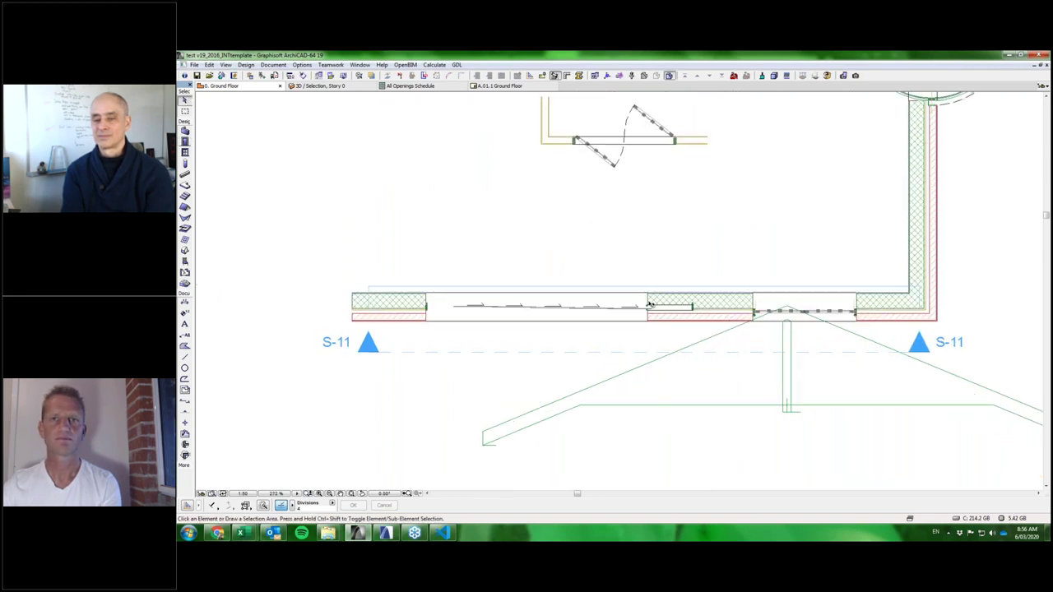
pyautogui.scroll(4, 651, 304)
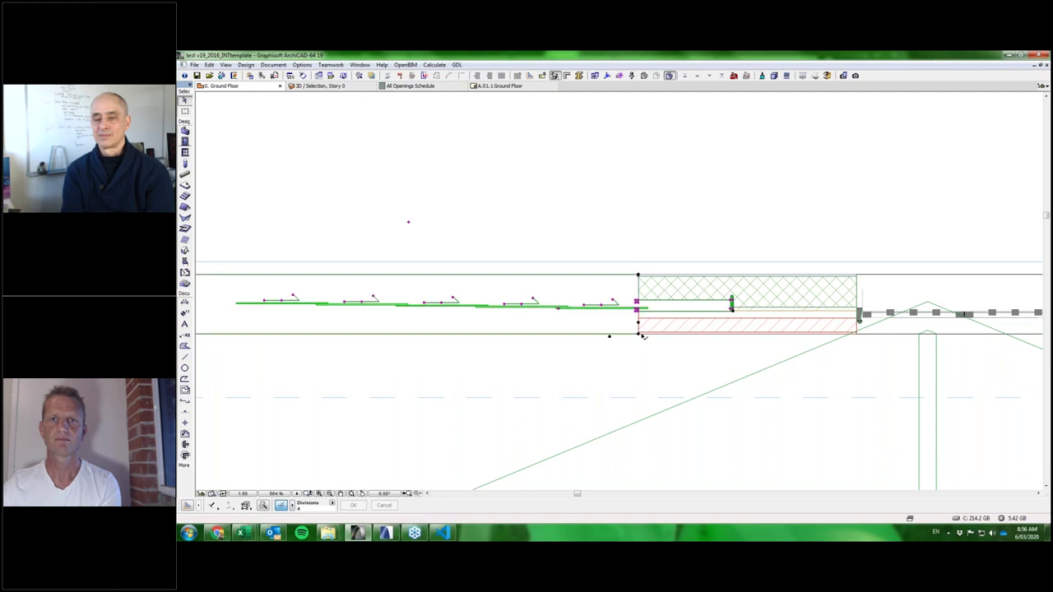
pyautogui.scroll(-3, 643, 335)
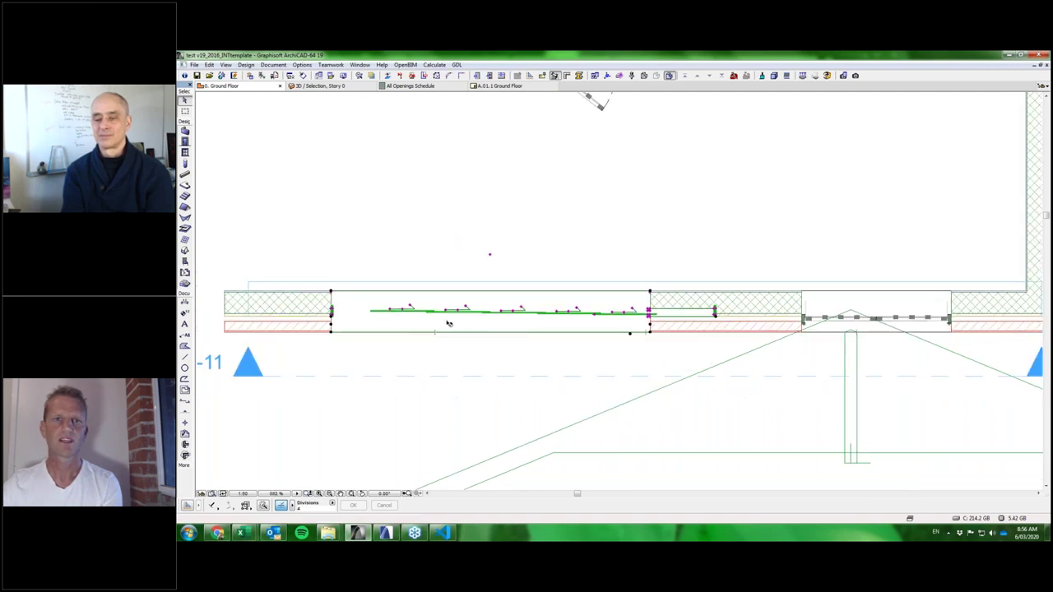
pyautogui.scroll(2, 448, 324)
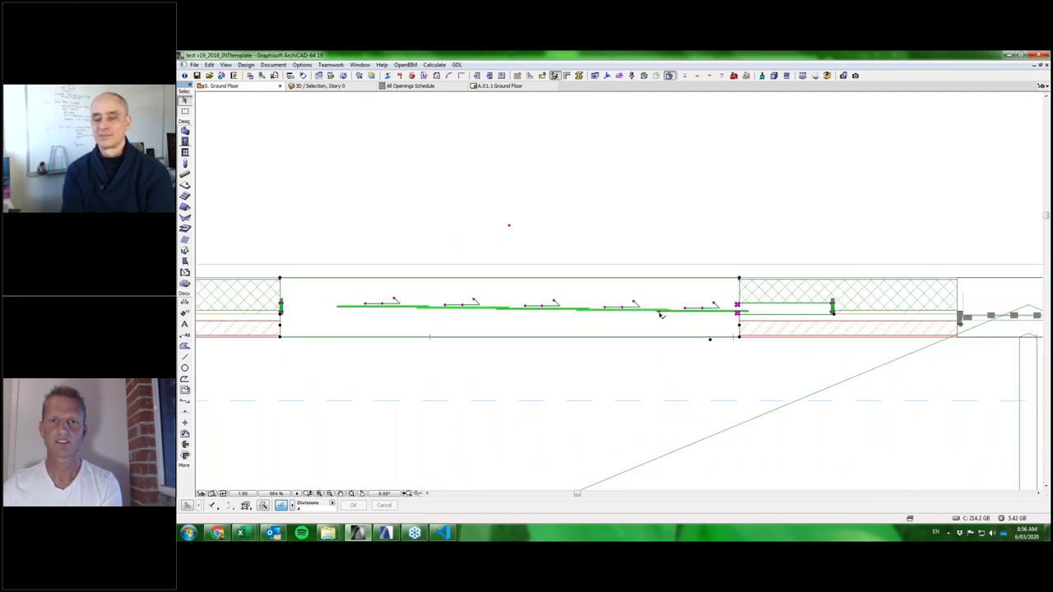
# Stretch the plan Open Percentages hotspot to 100 so the panels stack in the cavity.
pyautogui.click(660, 314)
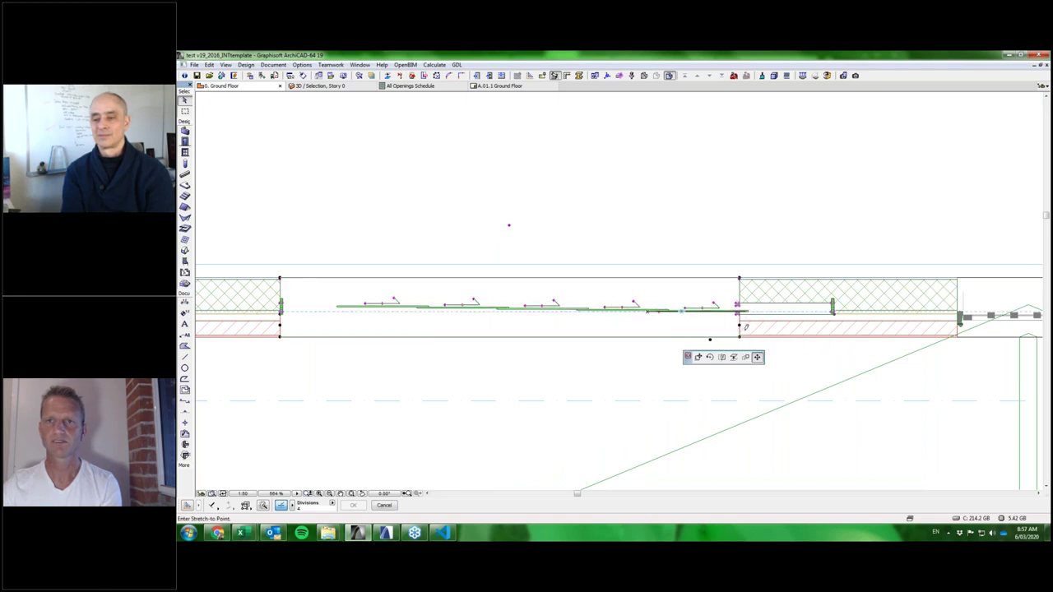
pyautogui.click(744, 327)
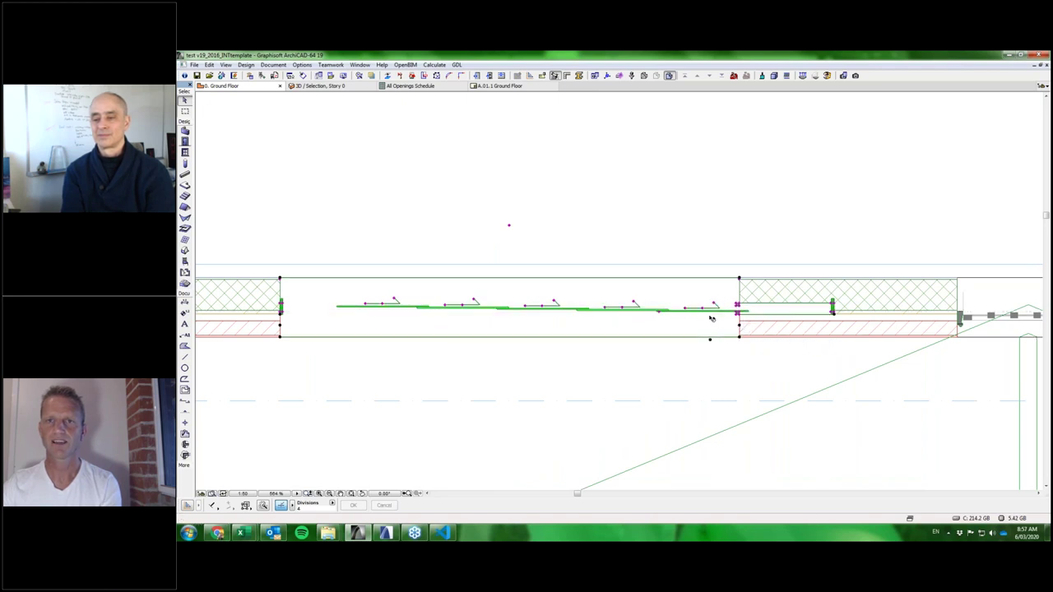
pyautogui.click(661, 315)
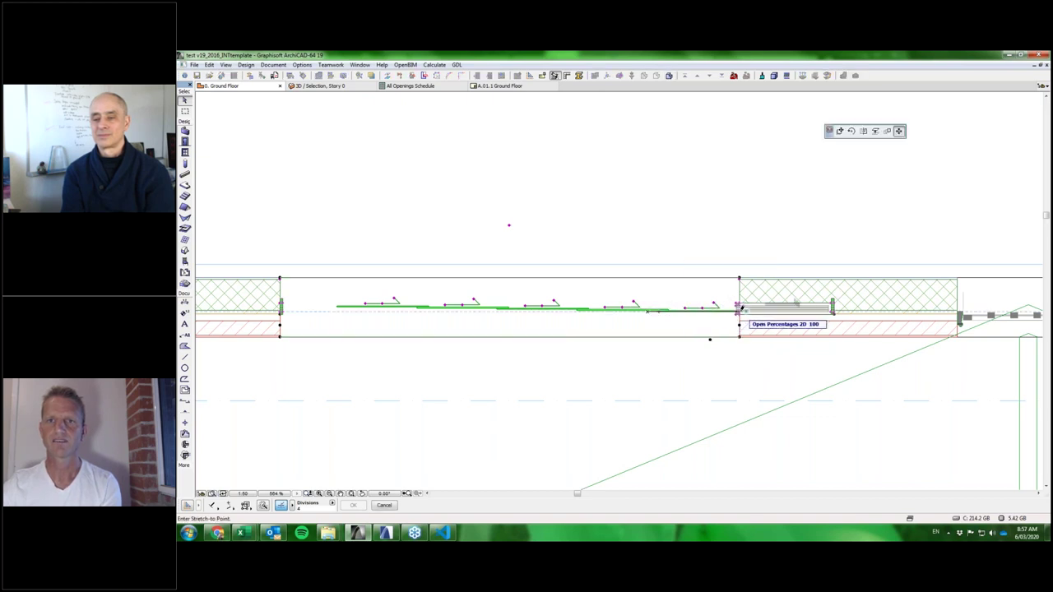
pyautogui.click(742, 309)
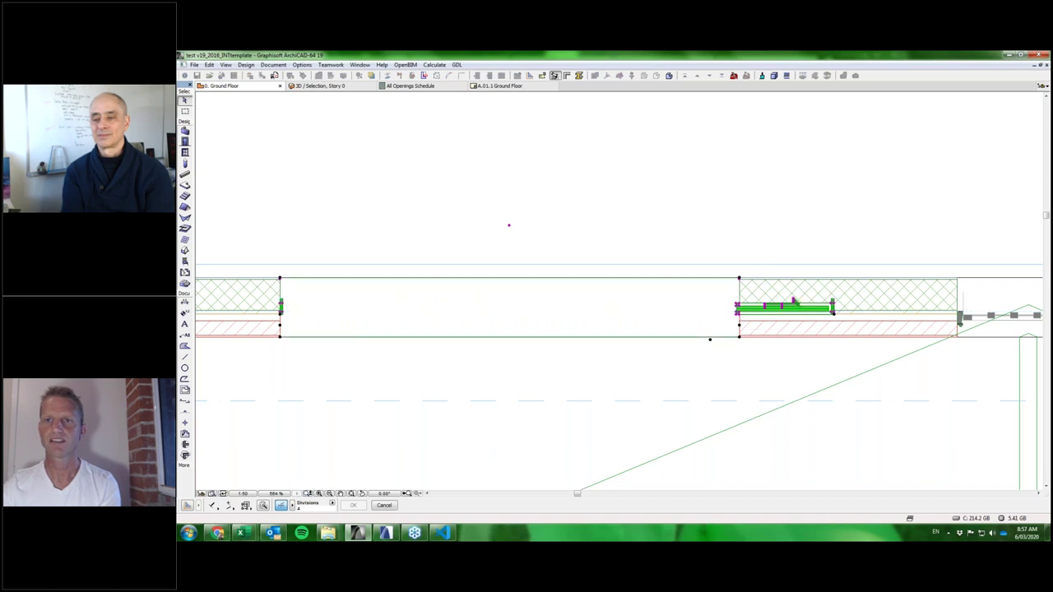
# Display the selected sliding door in the 3D window.
pyautogui.scroll(5, 798, 314)
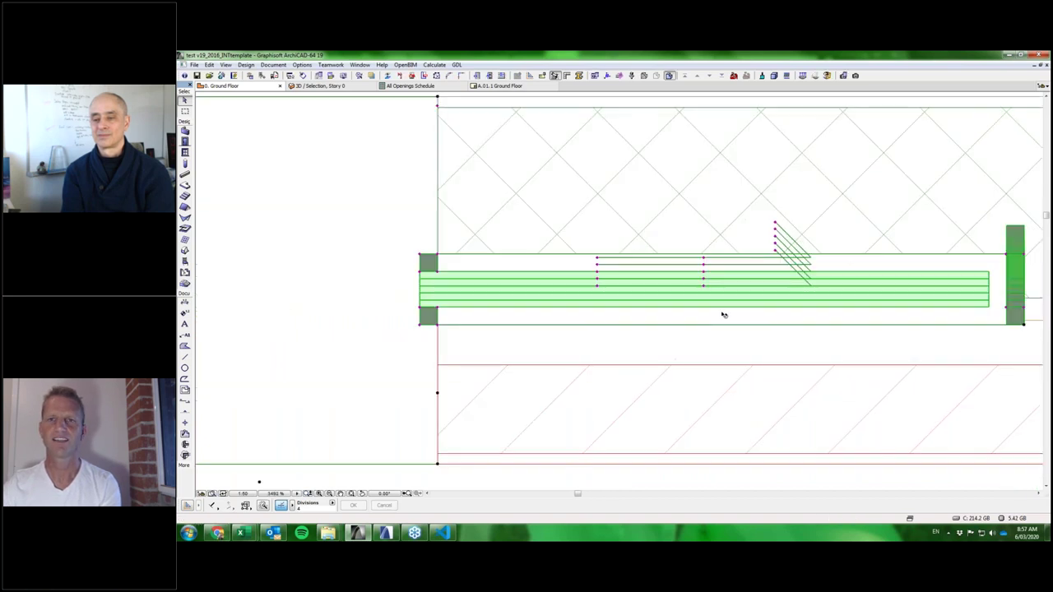
pyautogui.scroll(-4, 723, 315)
pyautogui.scroll(2, 727, 315)
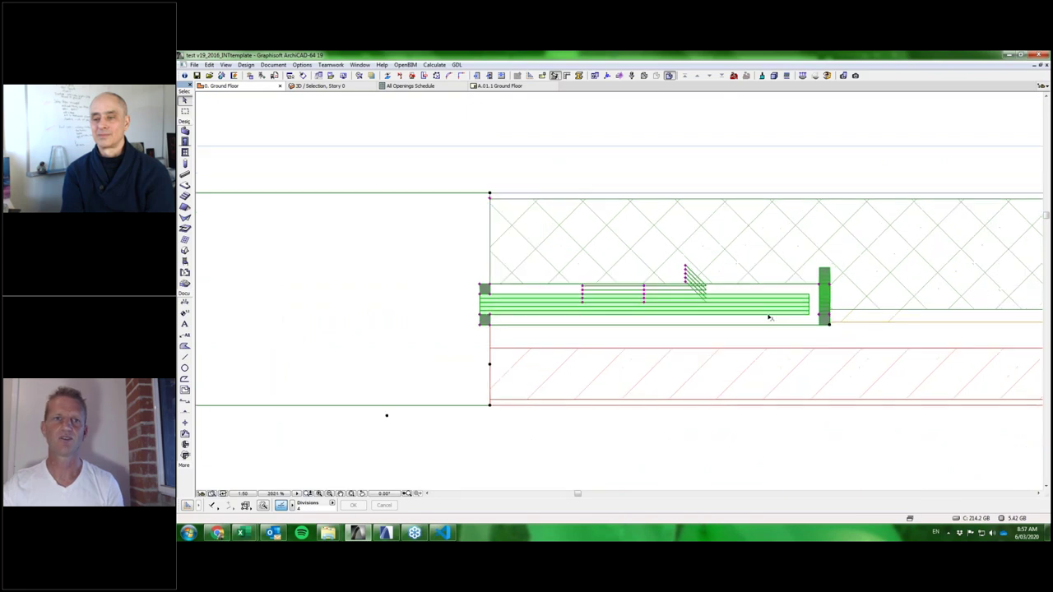
pyautogui.scroll(-2, 727, 315)
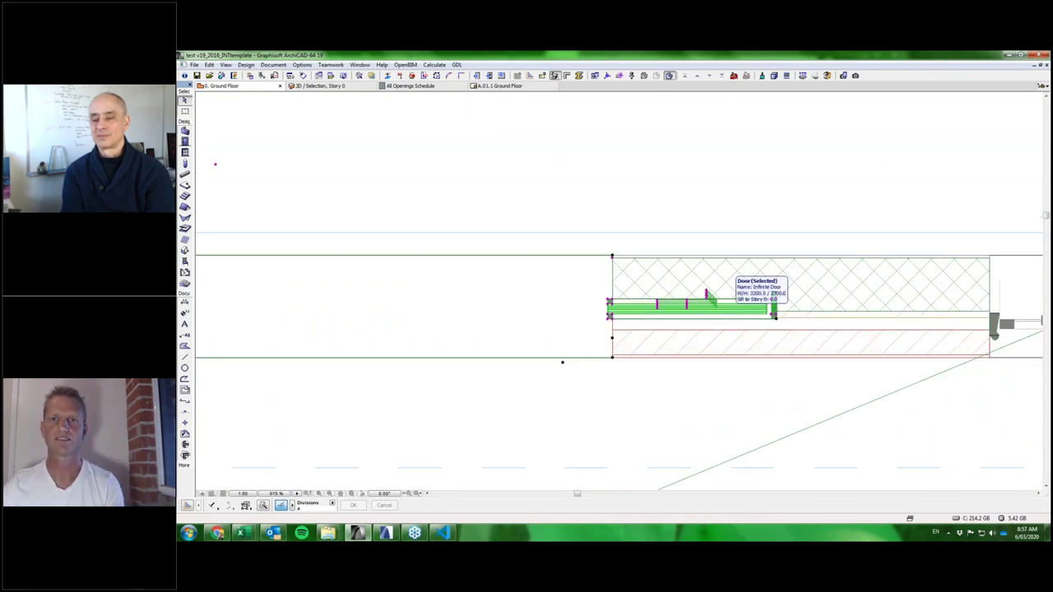
pyautogui.press('F5')
pyautogui.scroll(-5, 746, 332)
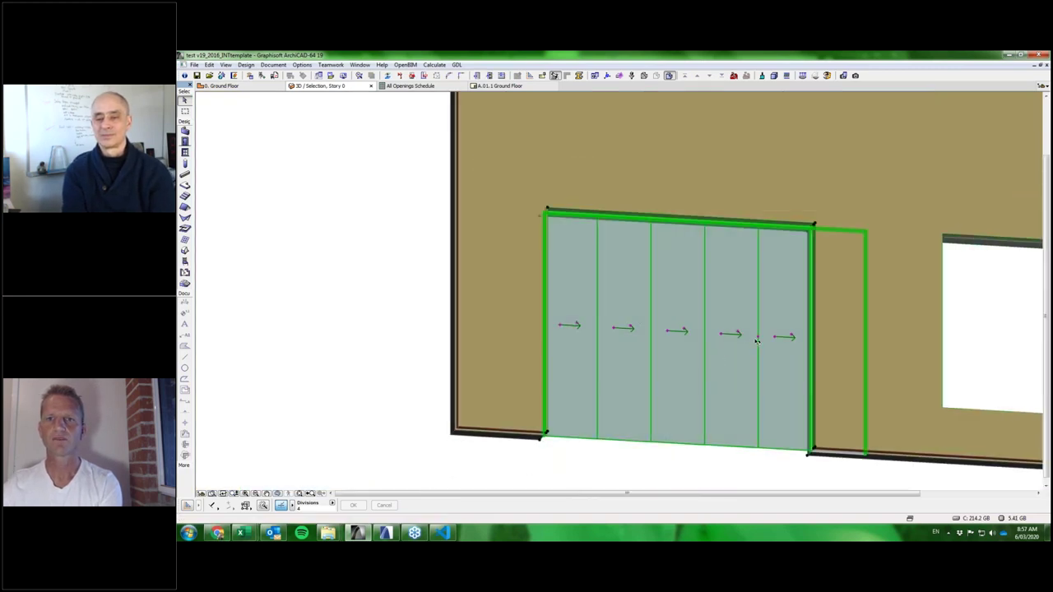
# Slide the panels fully open in 3D, inspect the jamb, and open Door Selection Settings.
pyautogui.click(758, 339)
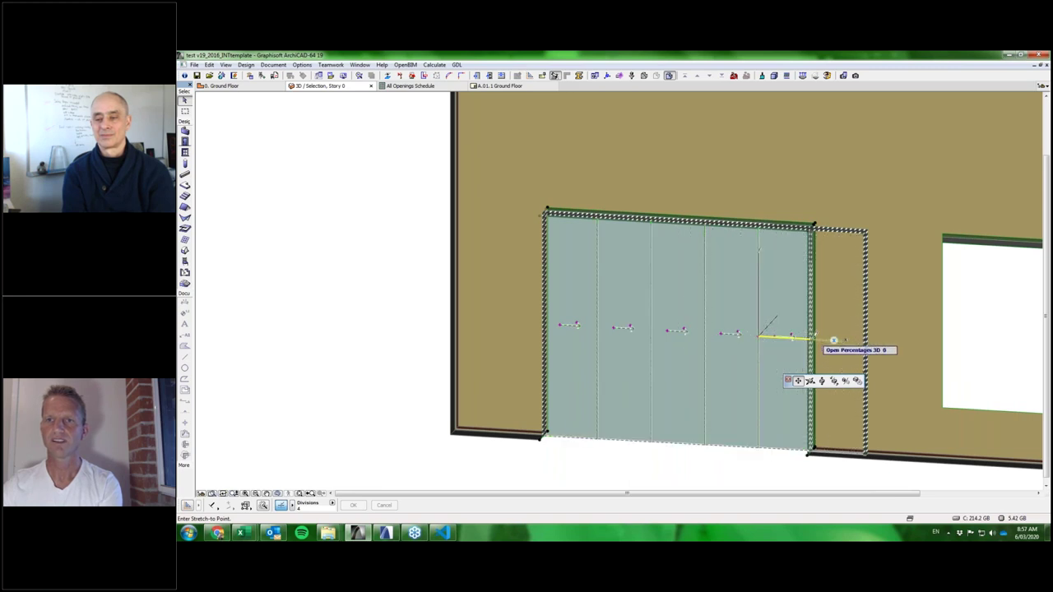
pyautogui.click(815, 339)
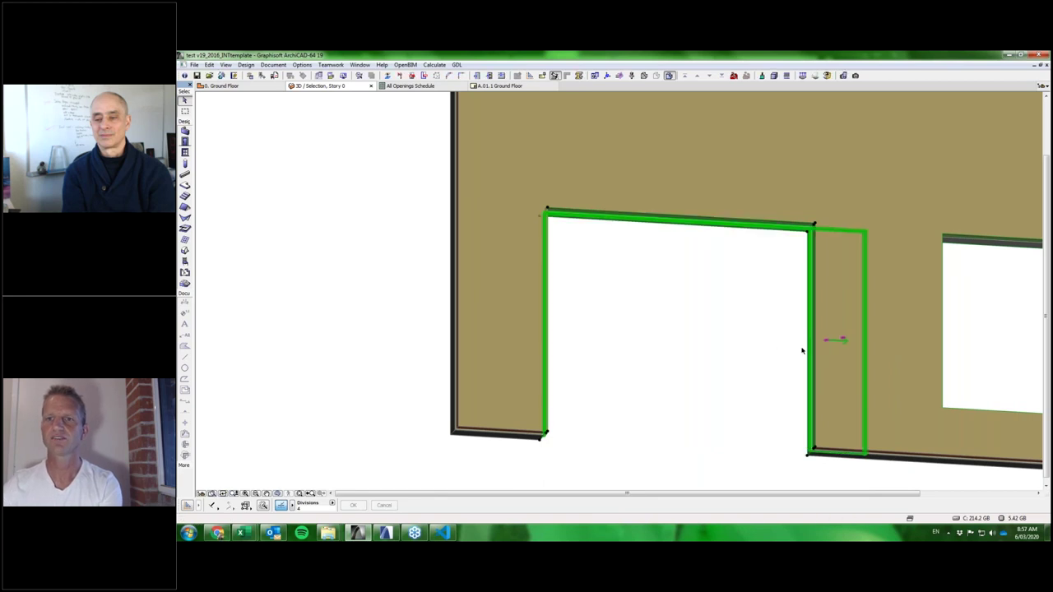
pyautogui.keyDown('shift'); pyautogui.moveTo(836, 445); pyautogui.dragTo(823, 387, button='middle'); pyautogui.keyUp('shift')
pyautogui.scroll(4, 820, 367)
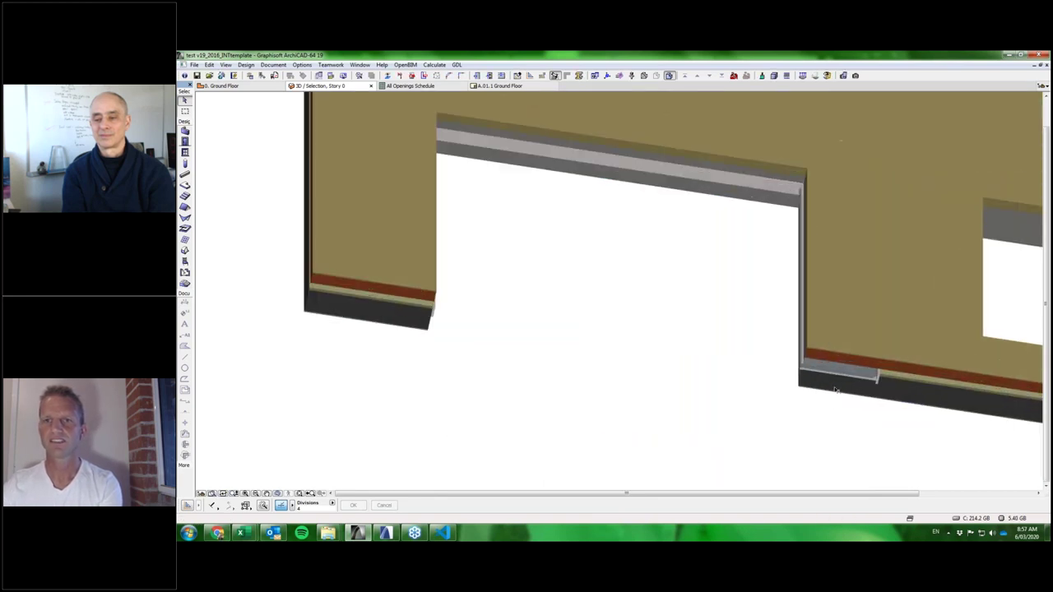
pyautogui.scroll(3, 821, 367)
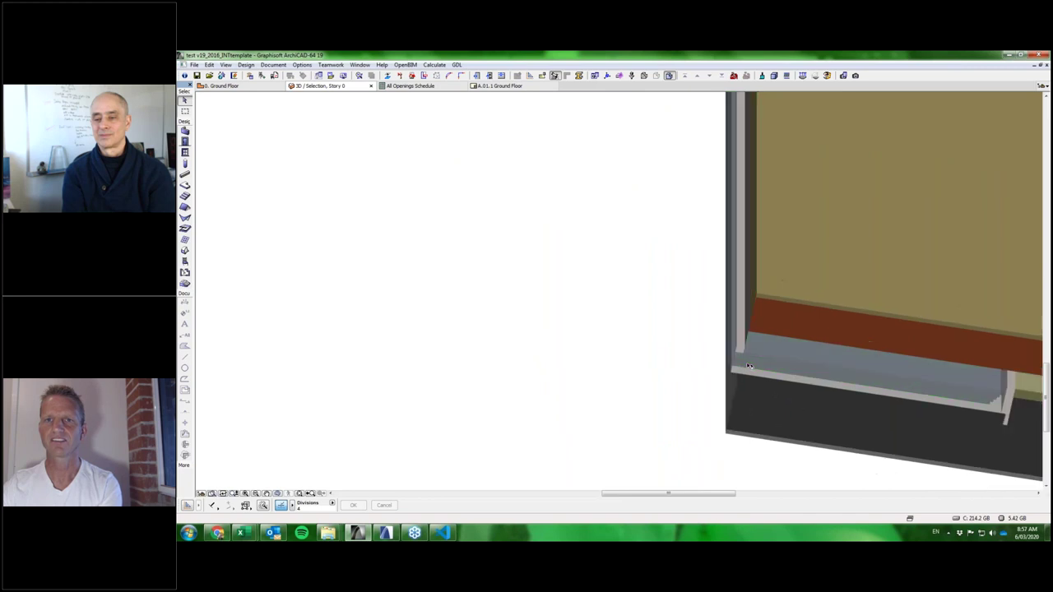
pyautogui.scroll(-5, 750, 365)
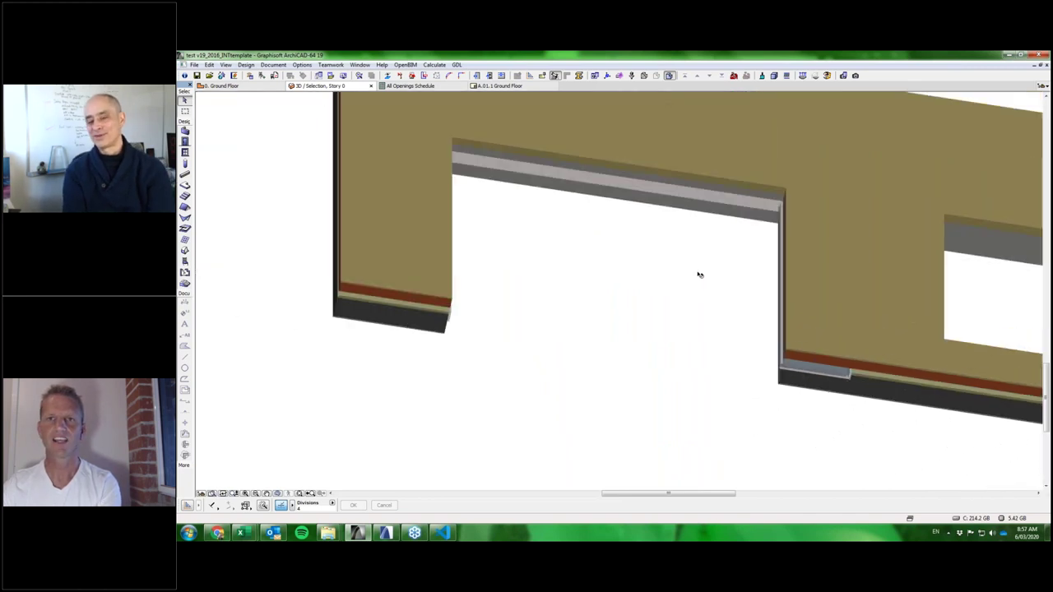
pyautogui.keyDown('shift'); pyautogui.moveTo(679, 305); pyautogui.dragTo(809, 318, button='middle'); pyautogui.keyUp('shift')
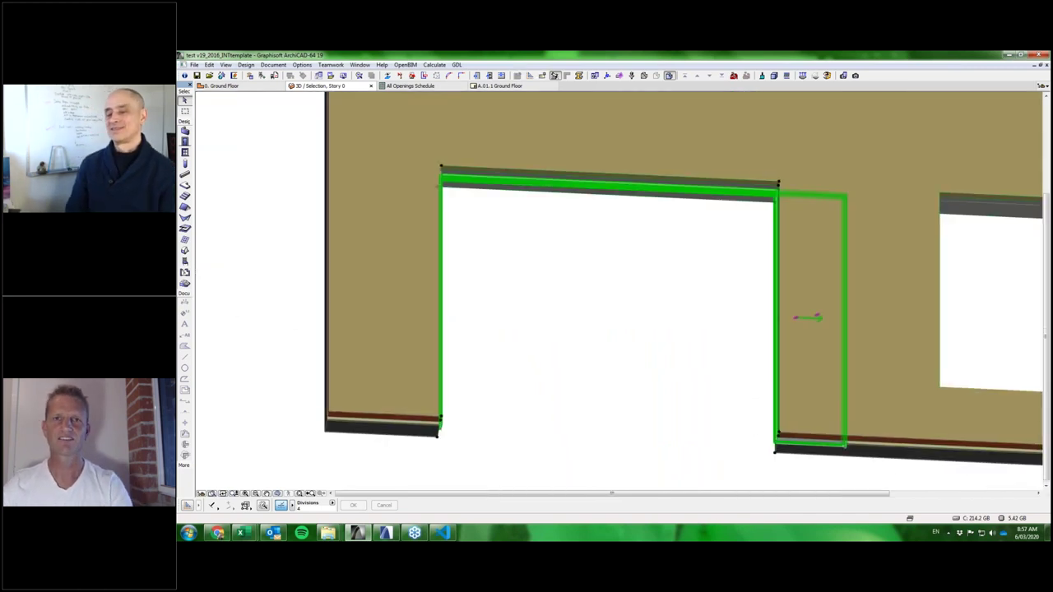
pyautogui.doubleClick(809, 317)
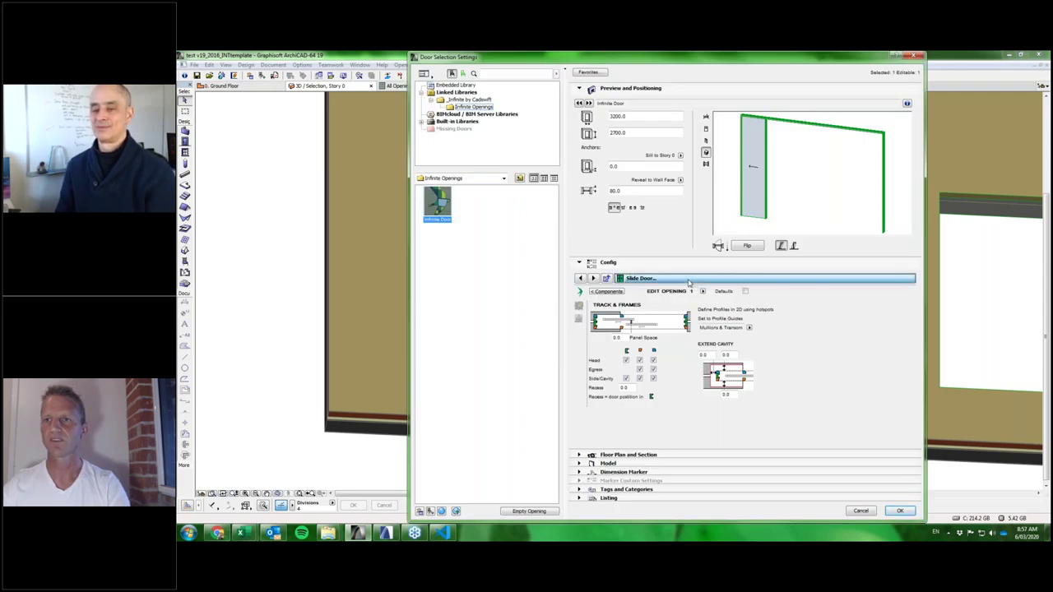
# Switch Door Selection Settings to the Panel configuration page.
pyautogui.click(695, 282)
pyautogui.click(956, 344)
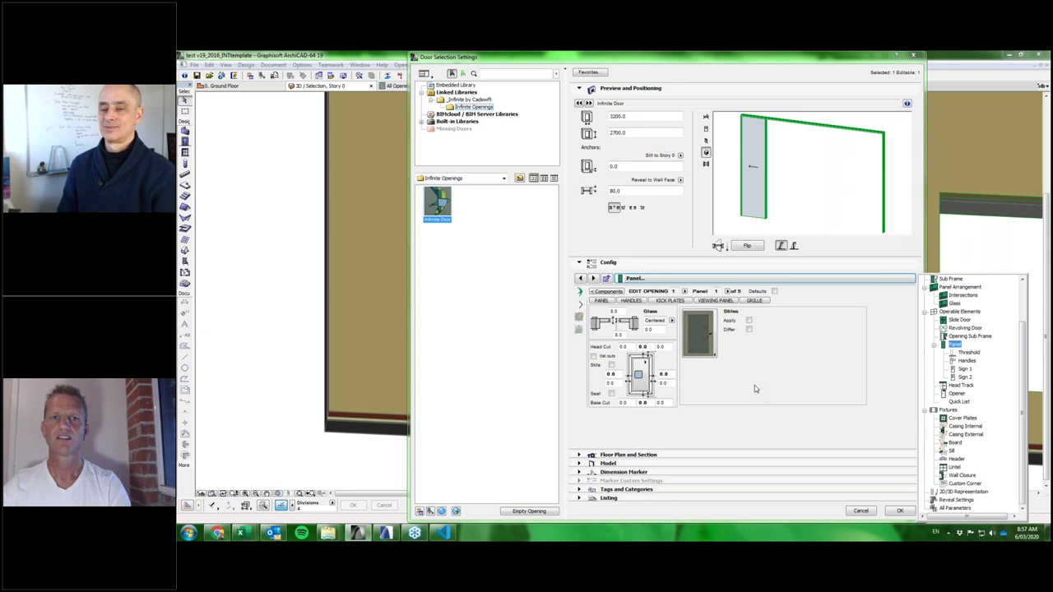
pyautogui.click(755, 385)
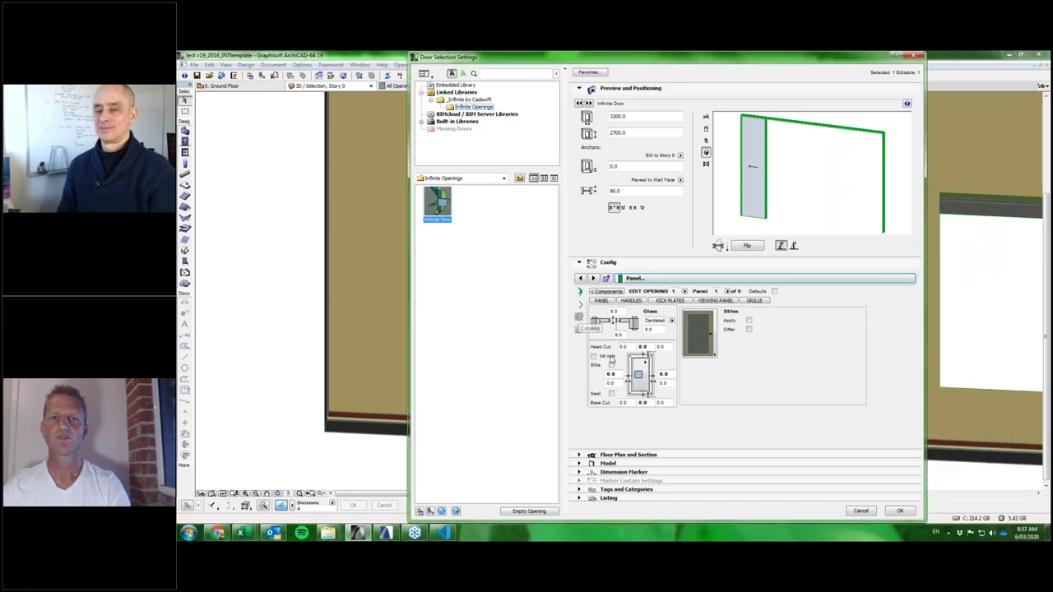
pyautogui.click(579, 318)
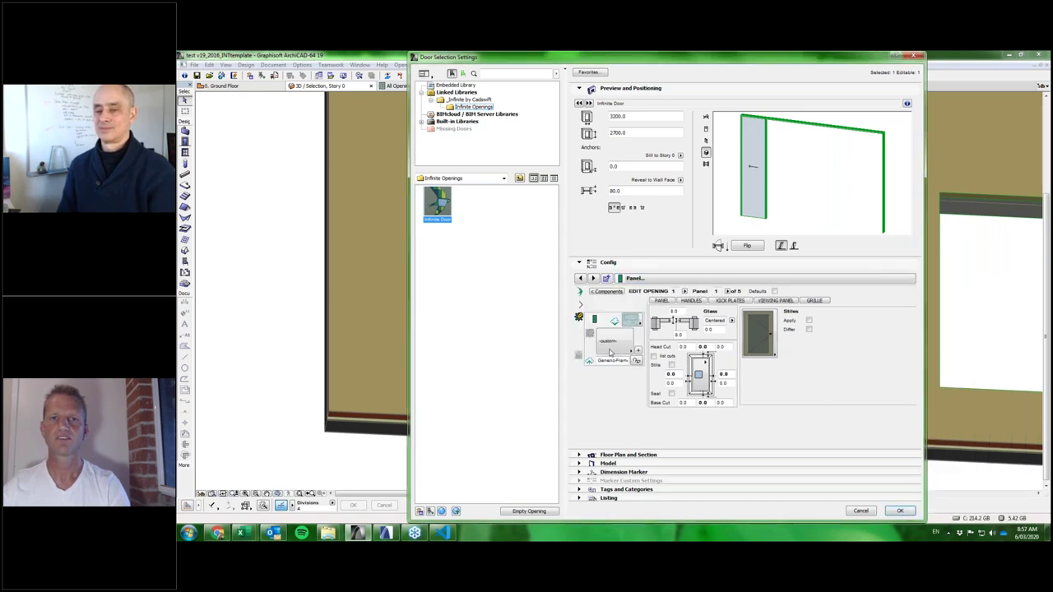
# Choose the FramedGlass panel from the Cadswift component catalog.
pyautogui.click(611, 340)
pyautogui.click(632, 320)
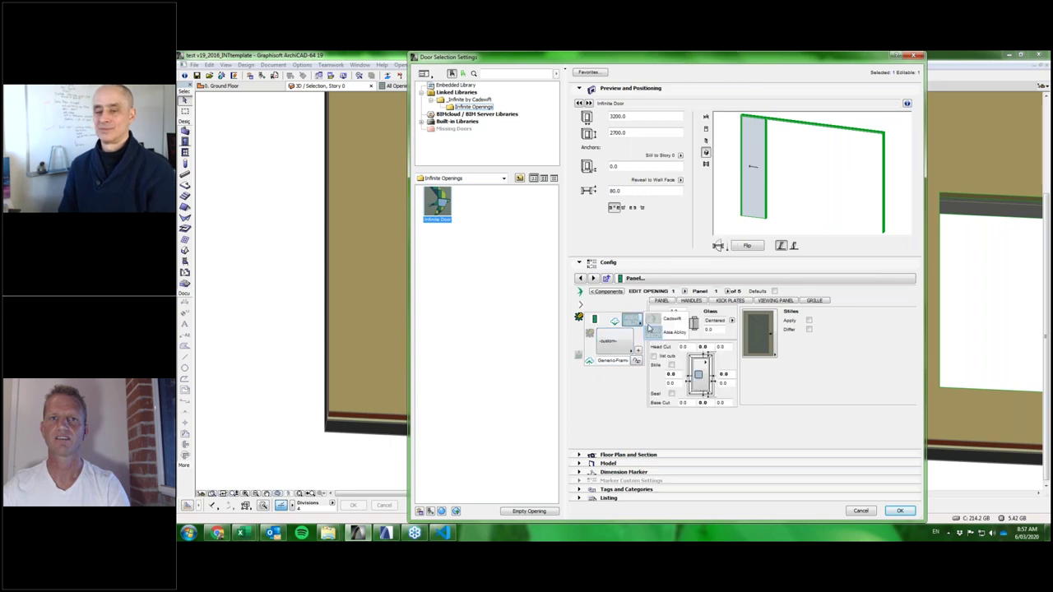
pyautogui.click(669, 319)
pyautogui.click(613, 344)
pyautogui.click(613, 344)
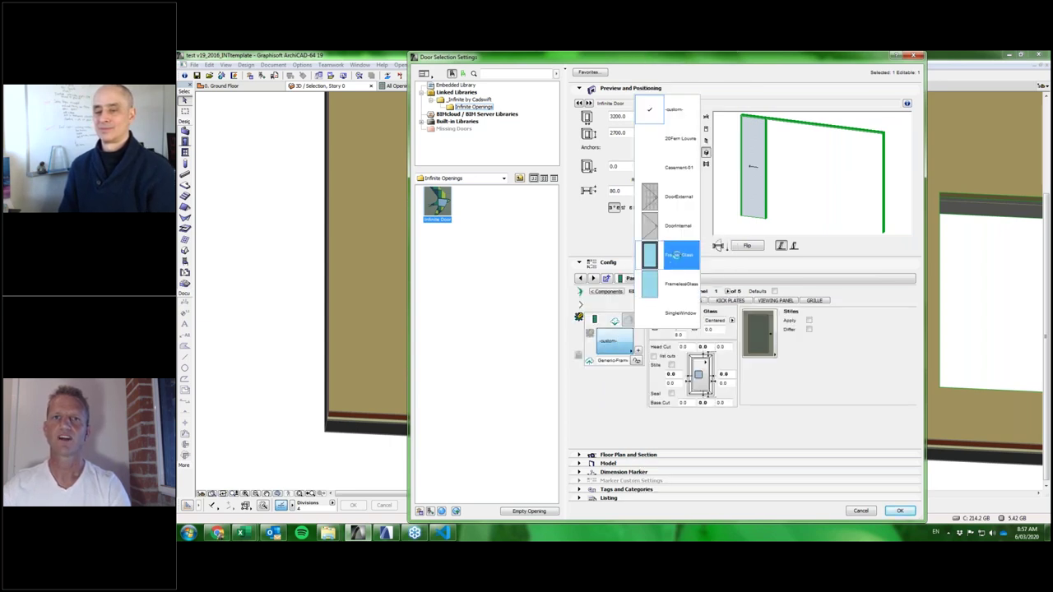
pyautogui.click(676, 255)
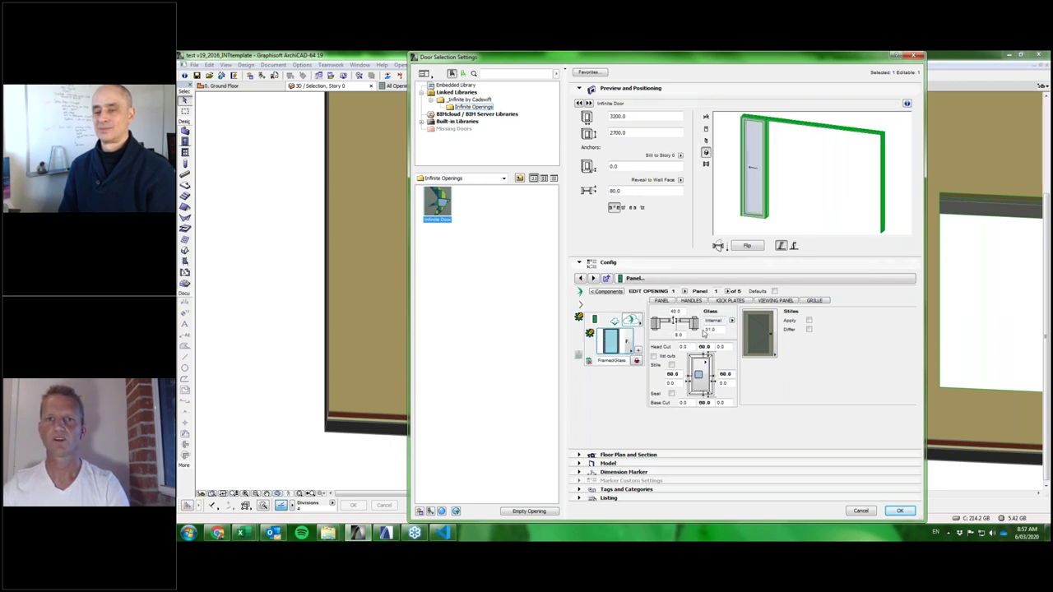
# Check the 40.0 frame, 60.0 Head Cut and left stile values.
pyautogui.click(674, 311)
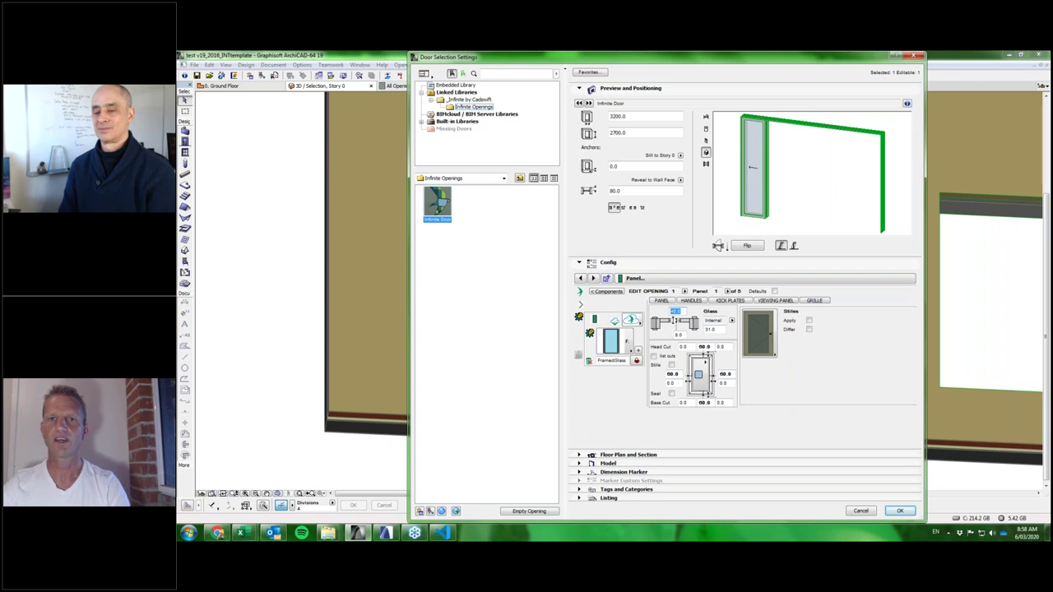
pyautogui.click(704, 346)
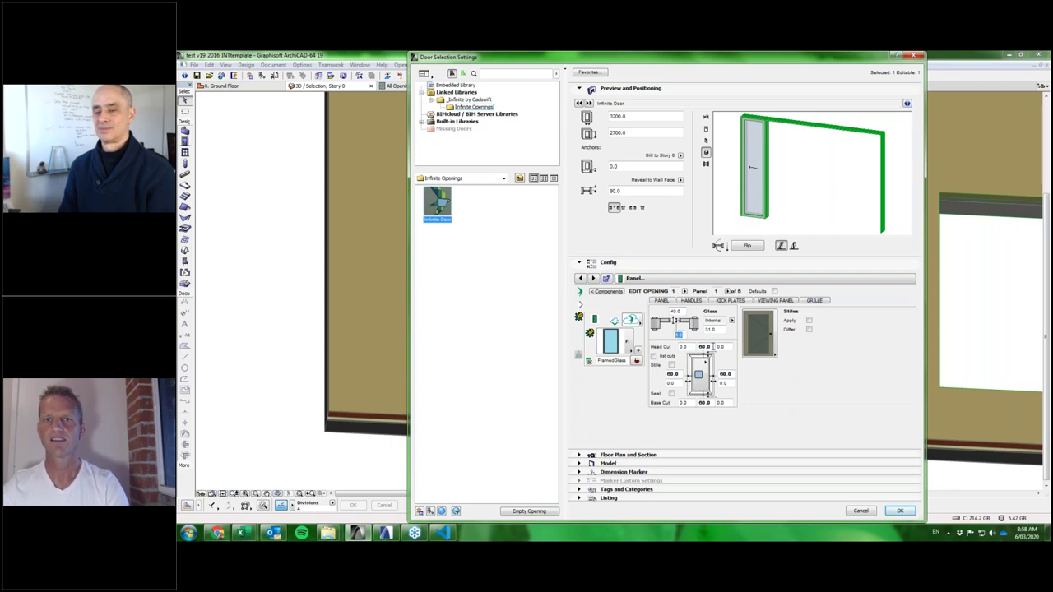
pyautogui.doubleClick(705, 347)
pyautogui.click(673, 373)
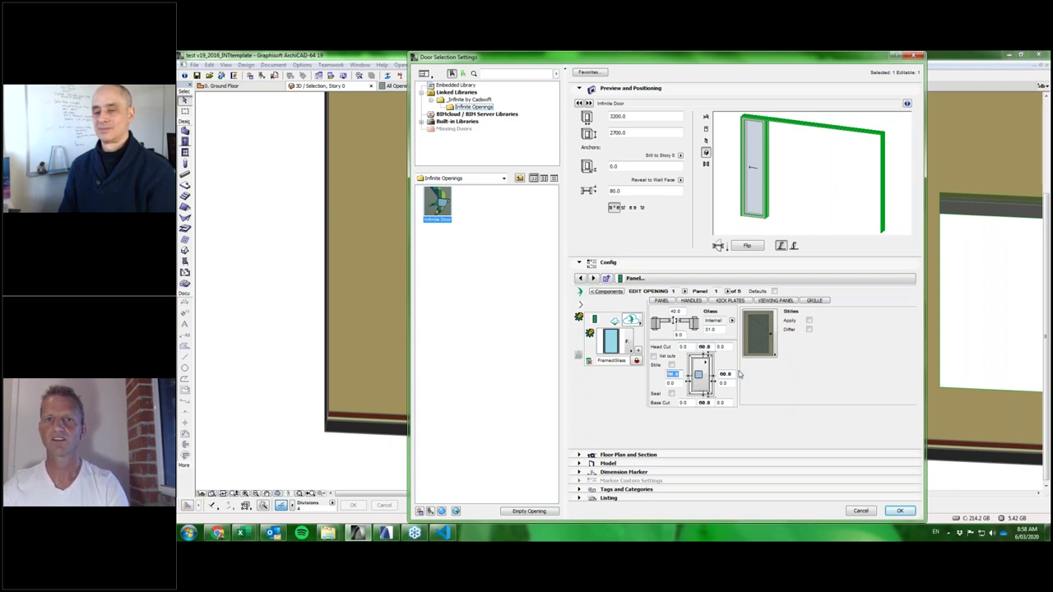
# Apply the FramedGlass door settings and zoom around the door in 3D.
pyautogui.click(900, 511)
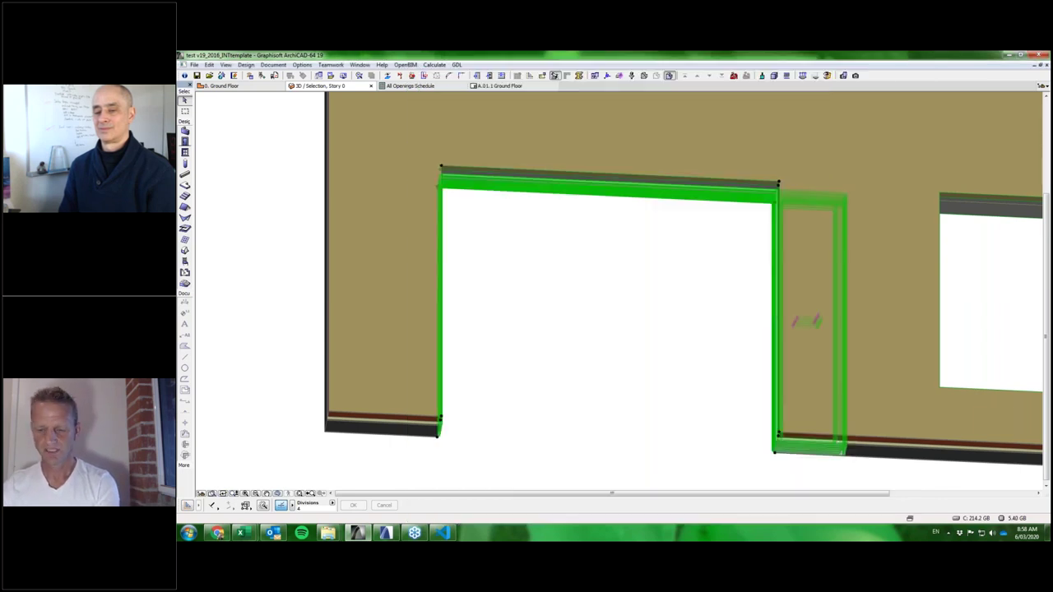
pyautogui.scroll(3, 828, 458)
pyautogui.scroll(-5, 828, 458)
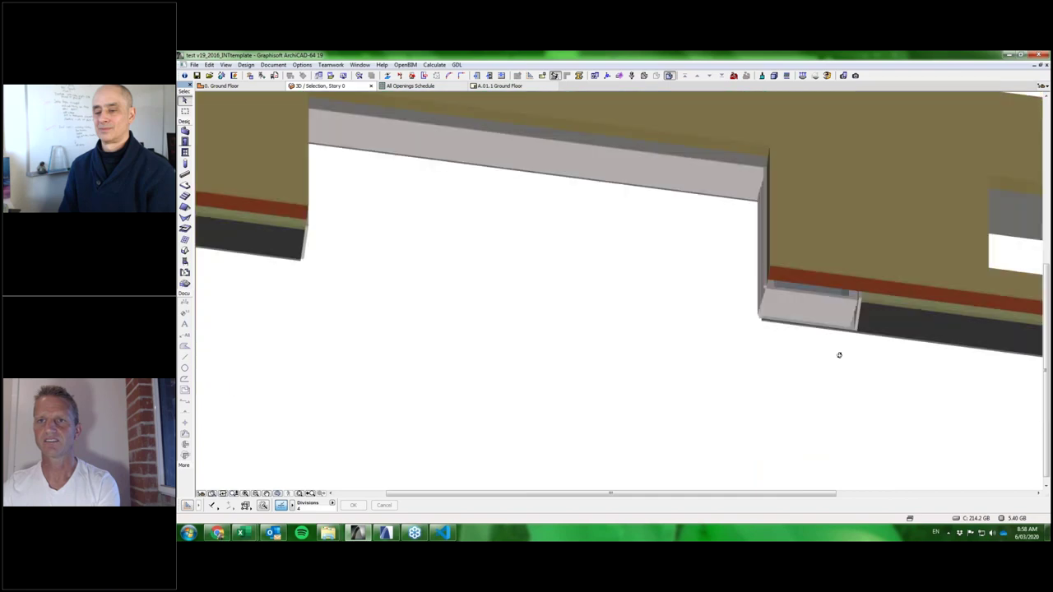
pyautogui.scroll(6, 827, 335)
pyautogui.scroll(-3, 830, 294)
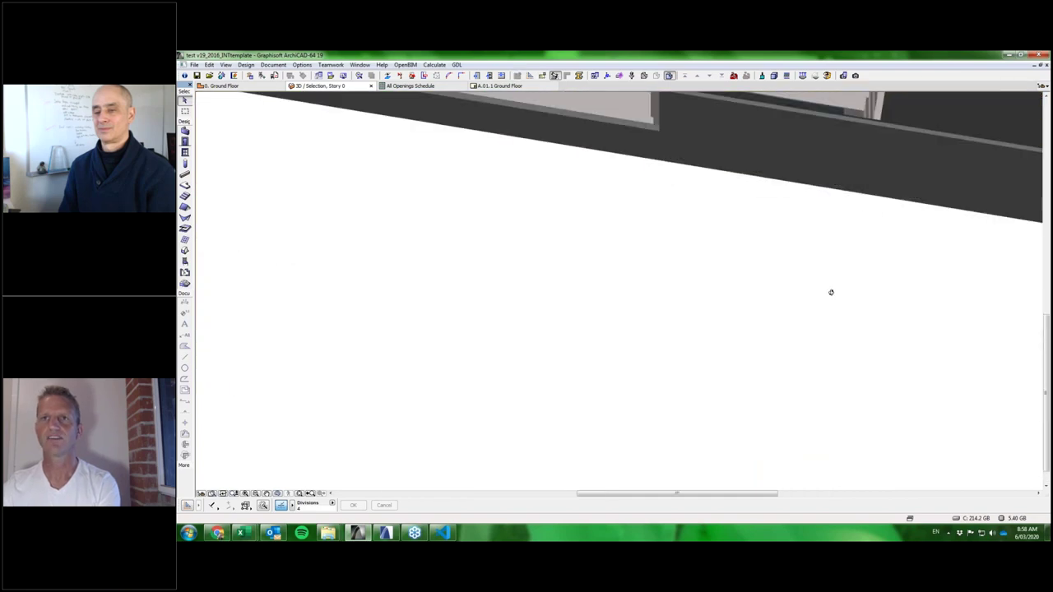
pyautogui.scroll(4, 759, 296)
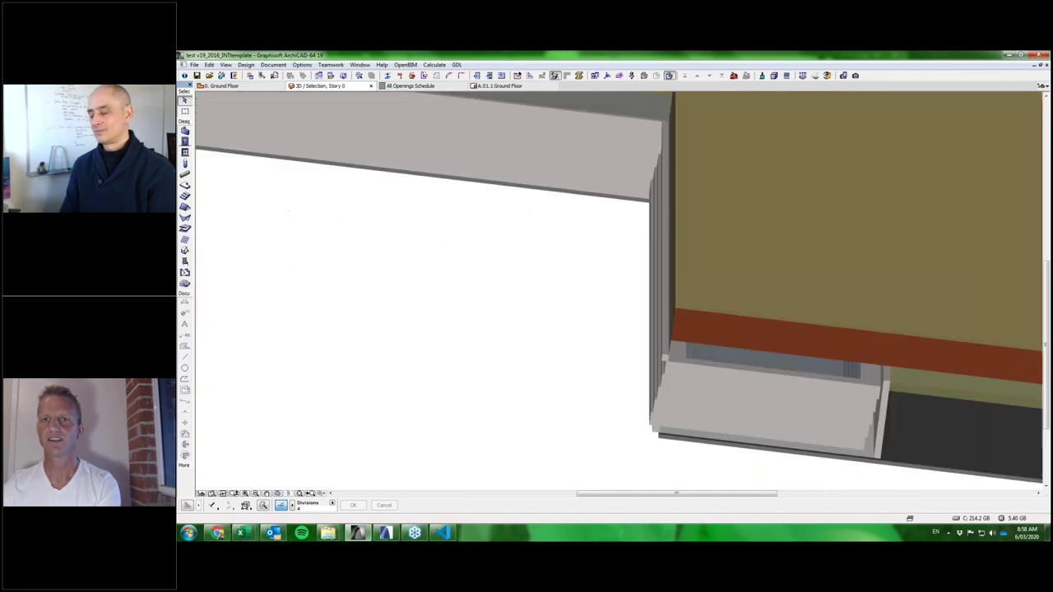
pyautogui.scroll(1, 826, 315)
pyautogui.scroll(-6, 826, 315)
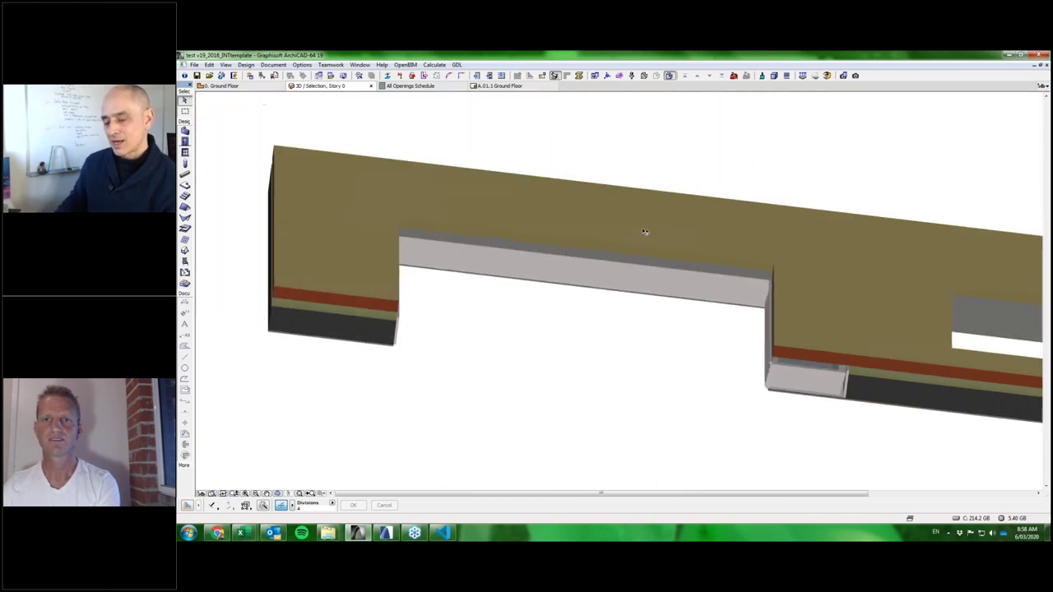
pyautogui.scroll(-2, 708, 396)
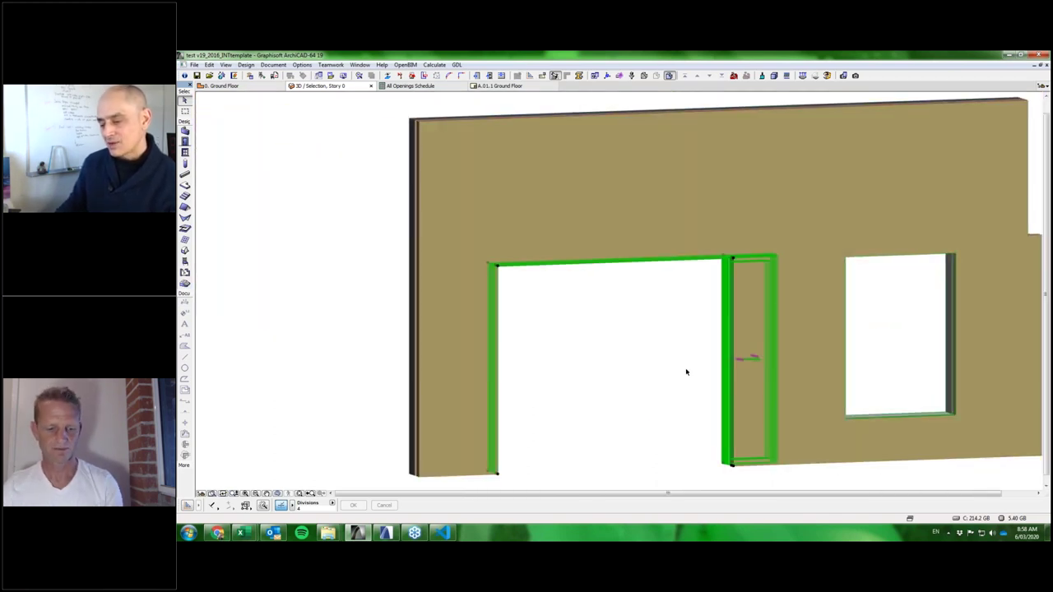
# Orbit to a top-down view of the cut wall and select the door.
pyautogui.press('o')
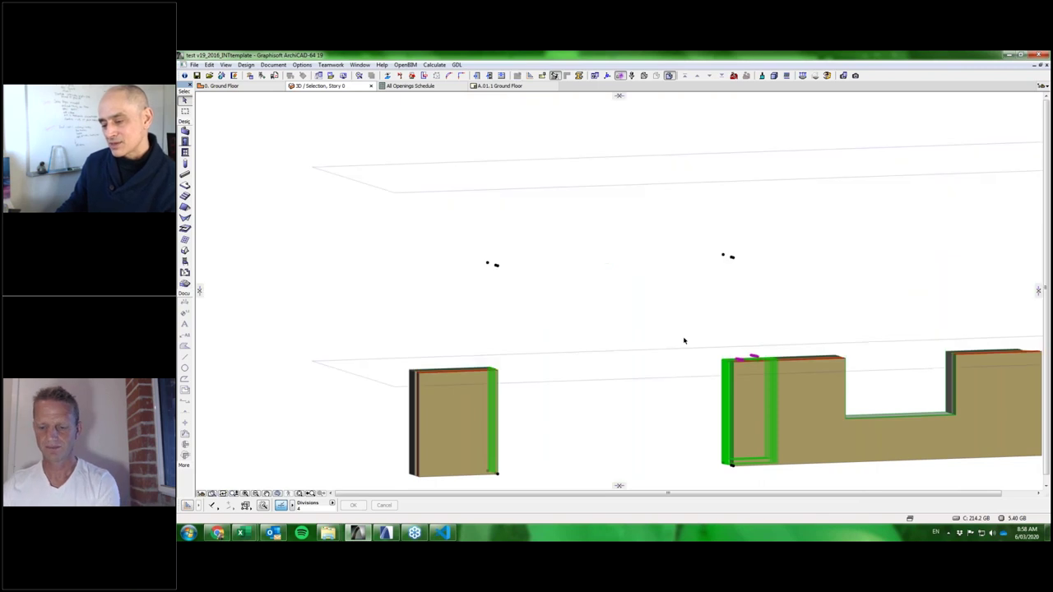
pyautogui.moveTo(667, 360); pyautogui.dragTo(823, 288)
pyautogui.scroll(3, 759, 321)
pyautogui.scroll(-2, 819, 342)
pyautogui.click(823, 288)
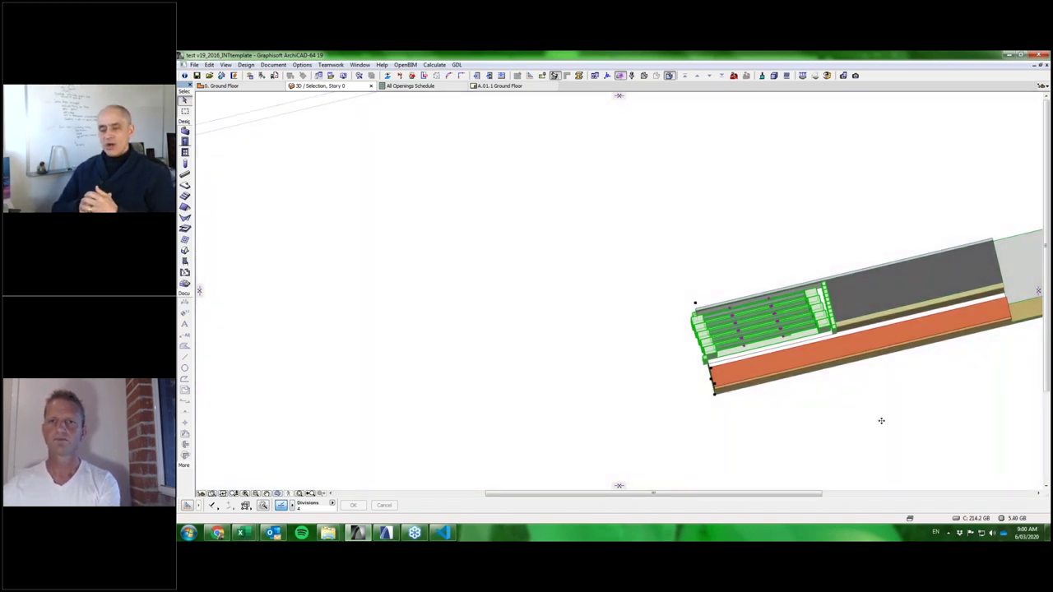
# Orbit to the wall's front face and zoom out to show both wall pieces.
pyautogui.keyDown('shift'); pyautogui.moveTo(881, 420); pyautogui.dragTo(958, 360, button='middle'); pyautogui.keyUp('shift')
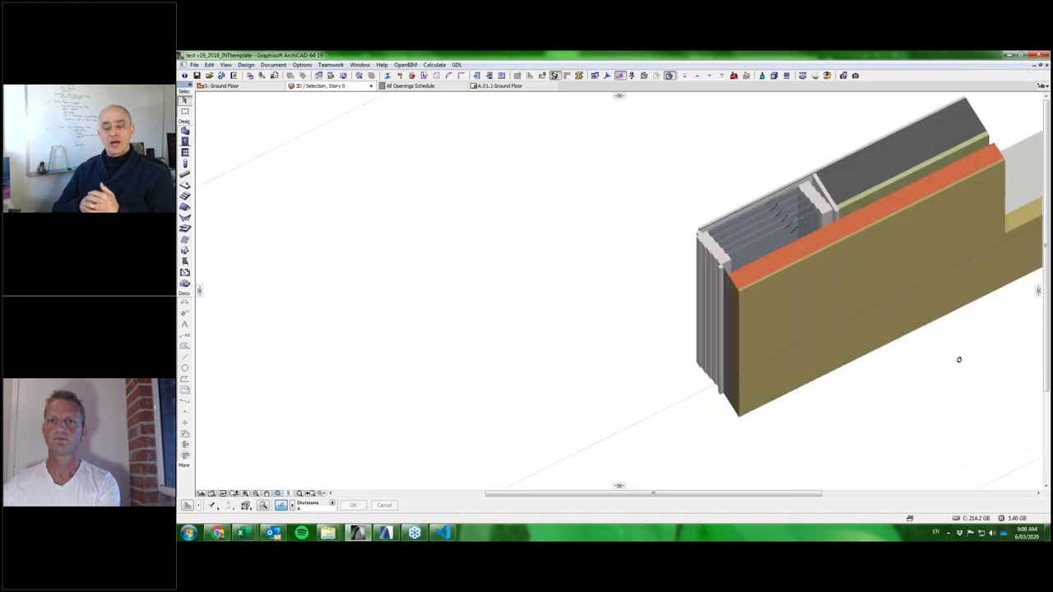
pyautogui.scroll(-3, 859, 342)
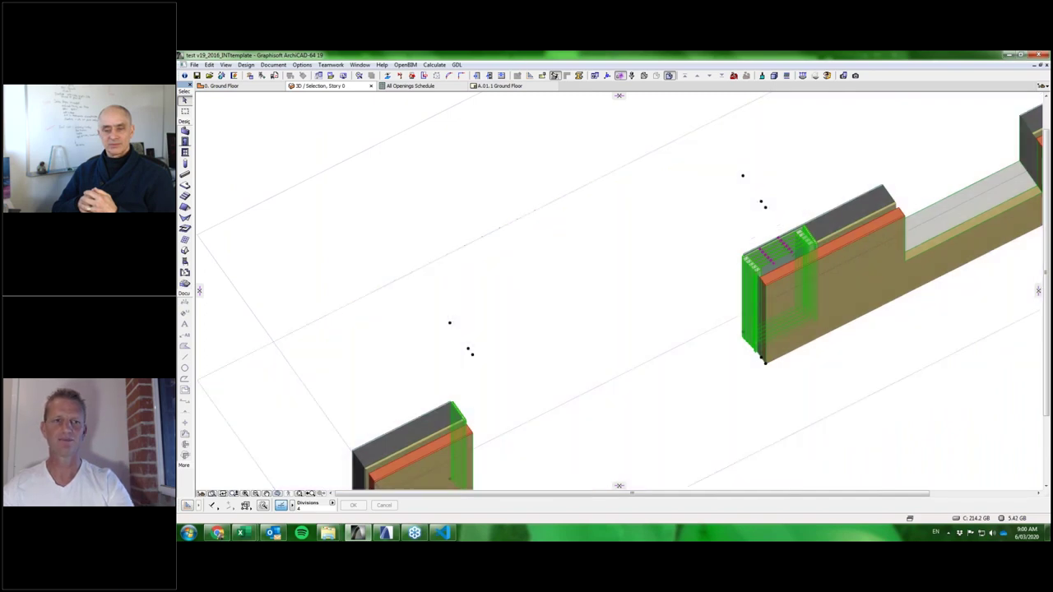
pyautogui.moveTo(329, 537)
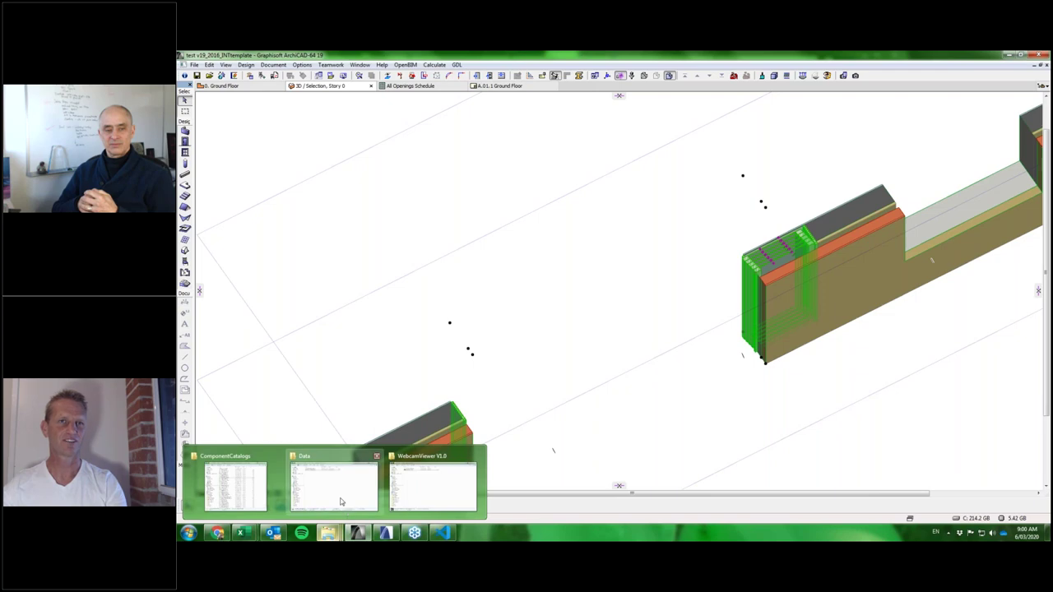
pyautogui.moveTo(341, 501)
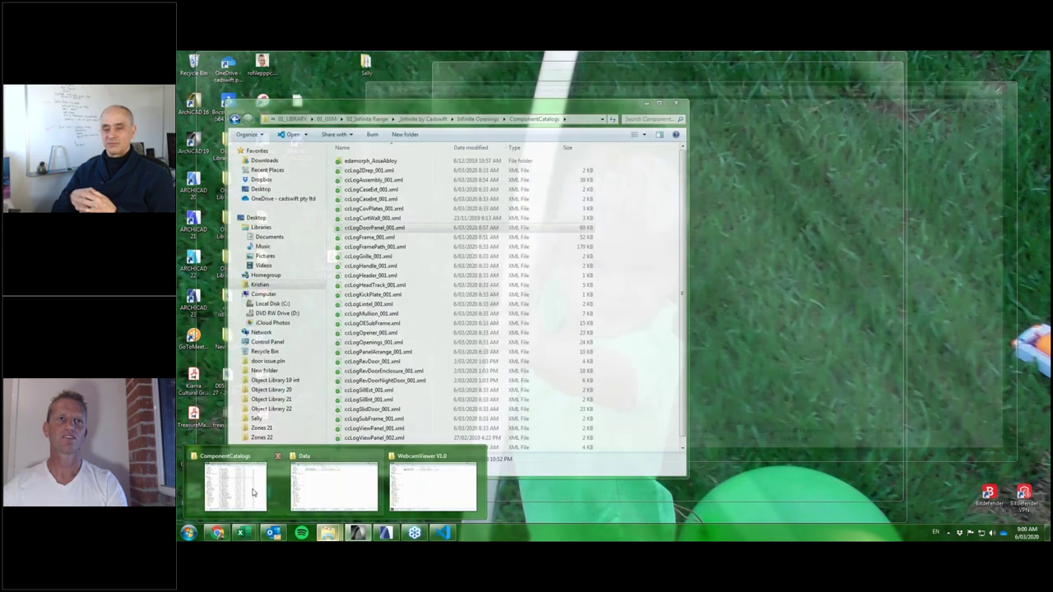
# Restore the ComponentCatalogs Explorer window and go back to the Infinite Openings folder.
pyautogui.click(260, 492)
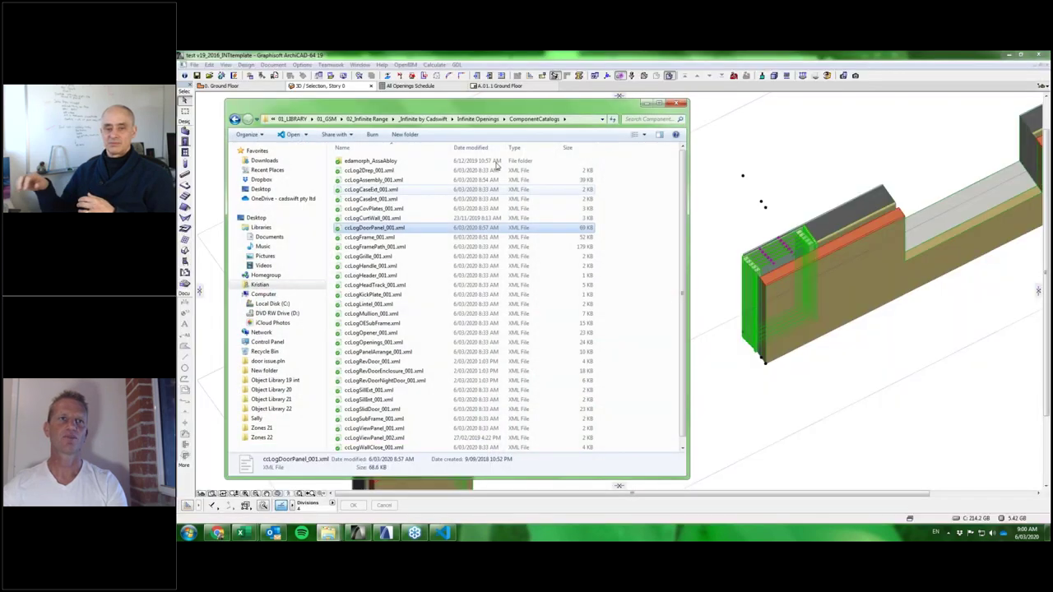
pyautogui.click(291, 111)
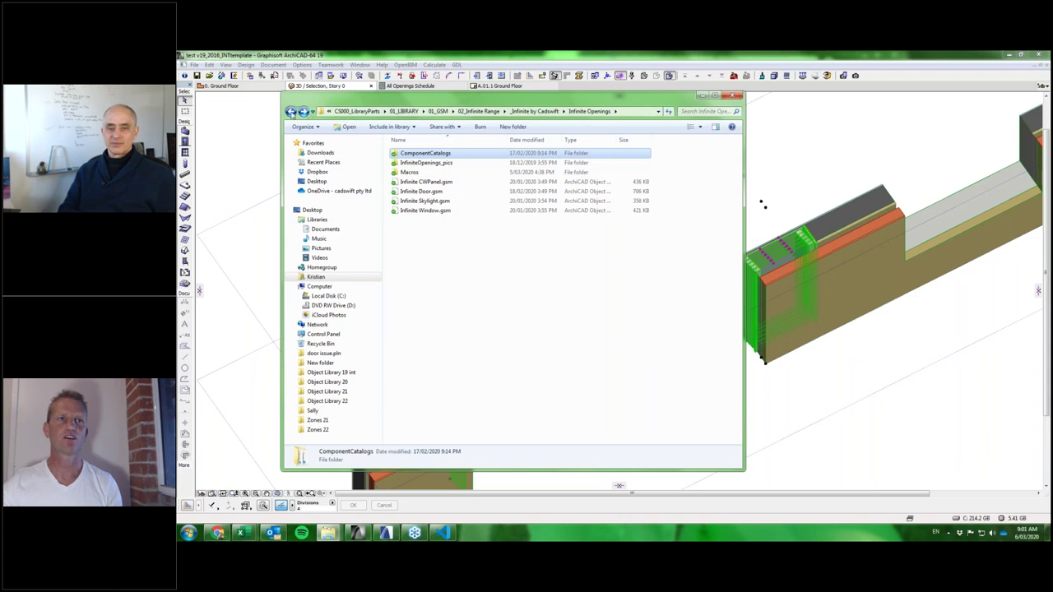
# Open the Macros folder in the Infinite Openings directory.
pyautogui.doubleClick(406, 172)
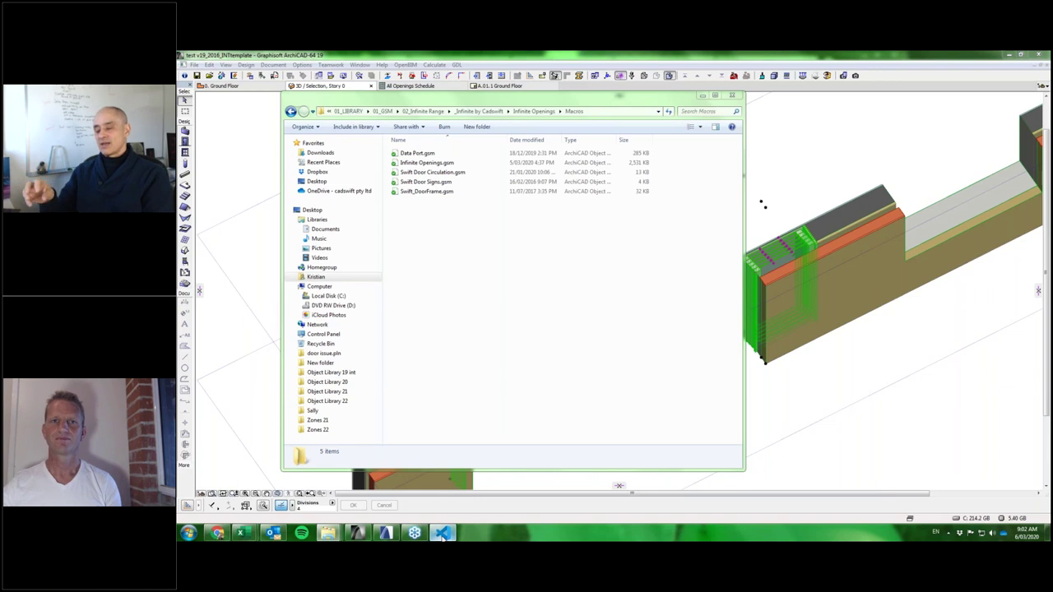
# Bring up csLogDoorPanel_001.xml in Visual Studio Code, widen the side window, and scroll through it.
pyautogui.click(442, 534)
pyautogui.moveTo(606, 265); pyautogui.dragTo(703, 265)
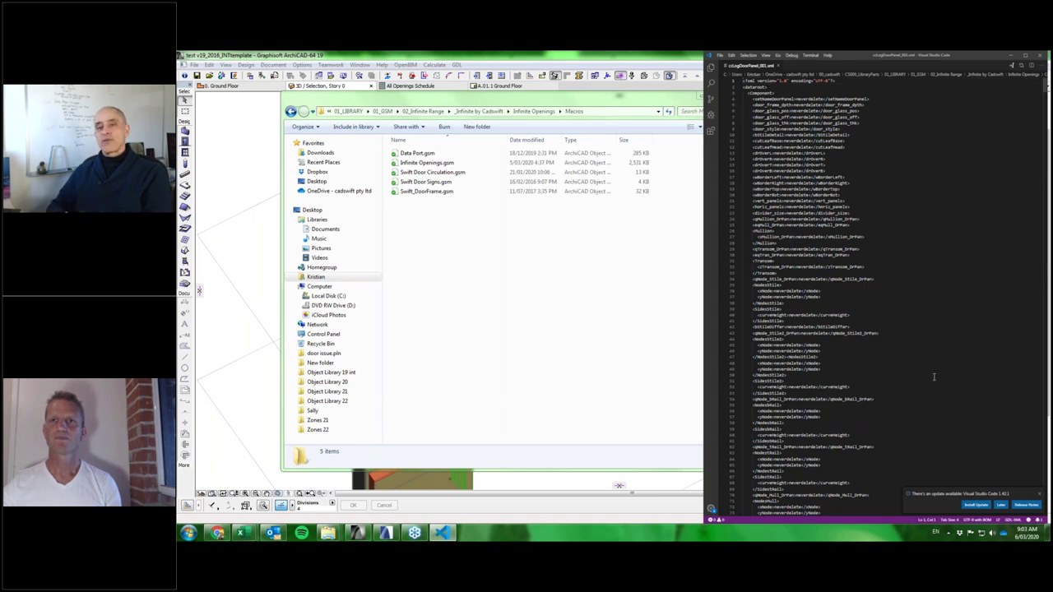
pyautogui.scroll(-5, 934, 377)
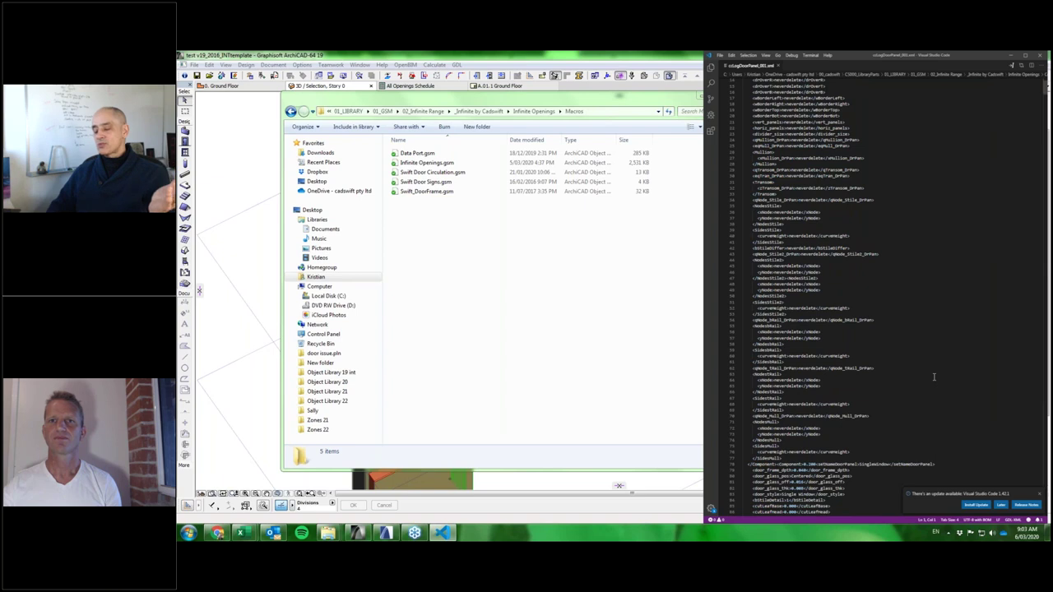
pyautogui.scroll(-1, 933, 376)
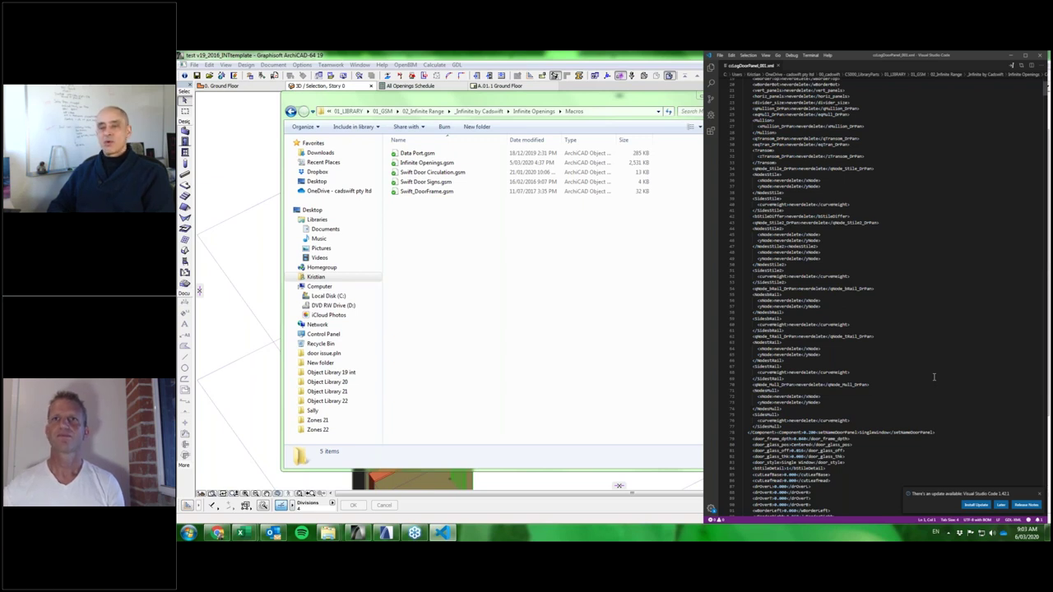
pyautogui.scroll(7, 910, 256)
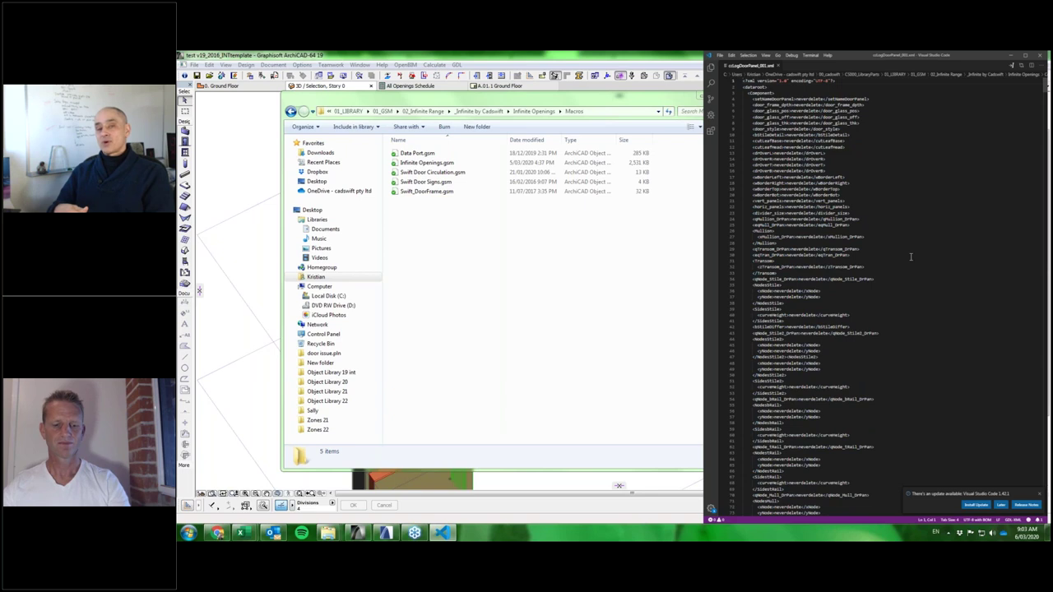
# Search the XML for 'enc' to reach the Casement match near line 1998.
pyautogui.hotkey('ctrl', 'f')
pyautogui.write('enc')
pyautogui.press('Return')
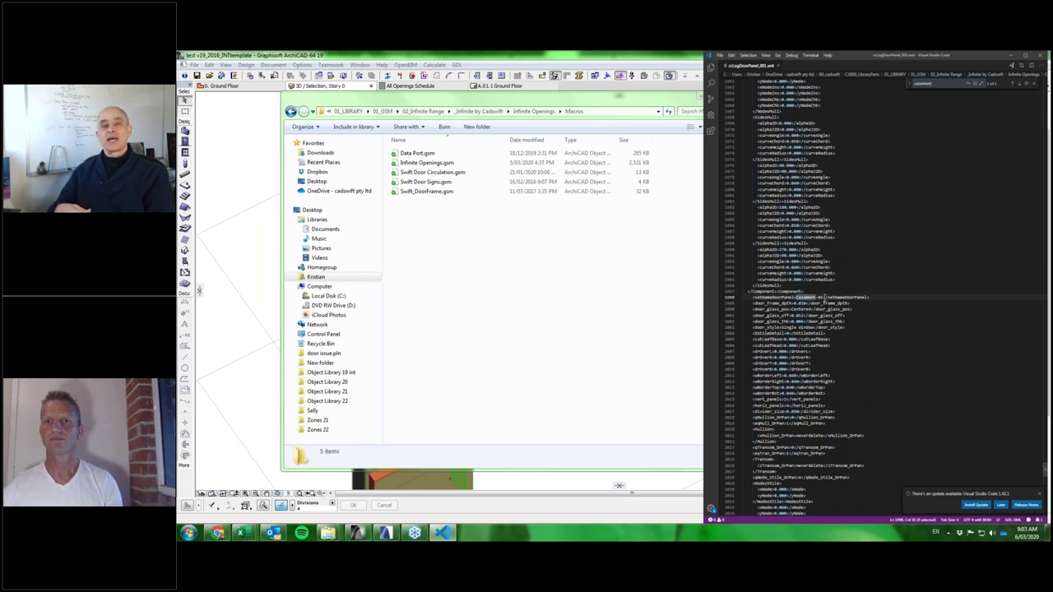
pyautogui.doubleClick(810, 297)
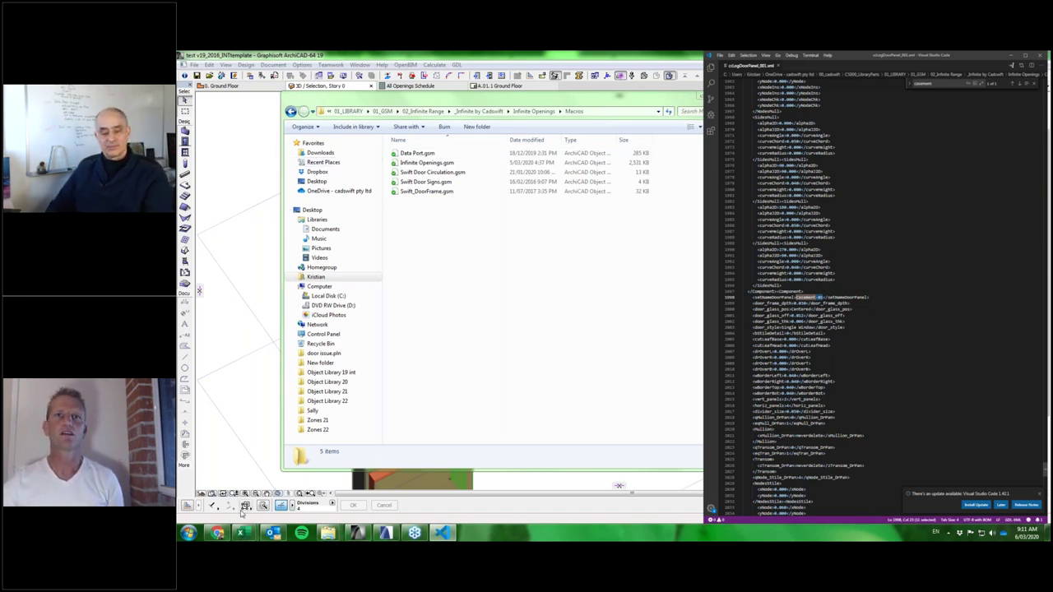
# Bring the browser forward and browse the CADSWIFT website.
pyautogui.hotkey('alt', 'Tab')
pyautogui.click(699, 67)
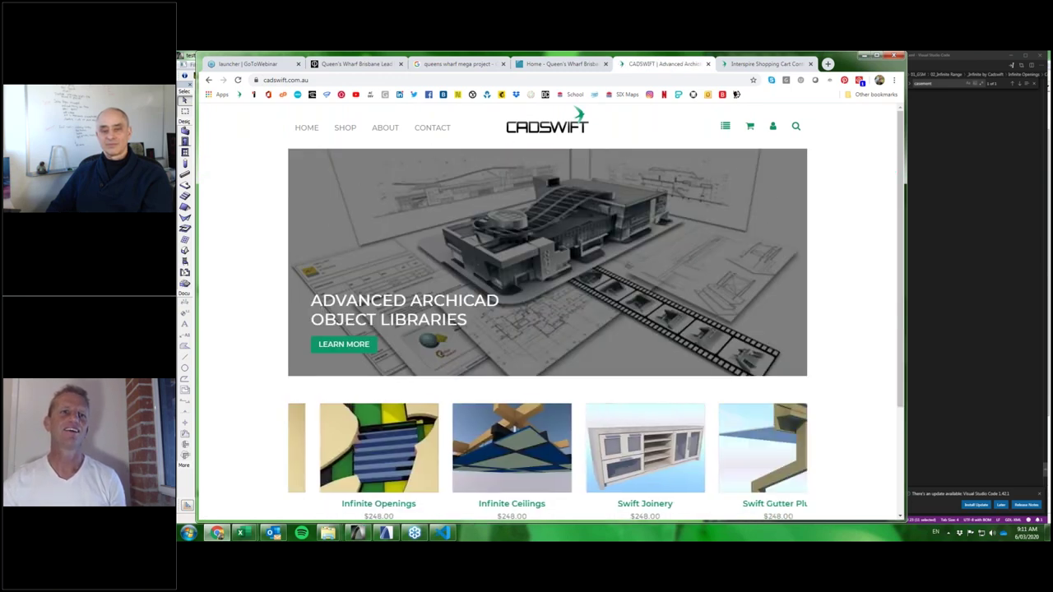
pyautogui.scroll(-1, 544, 246)
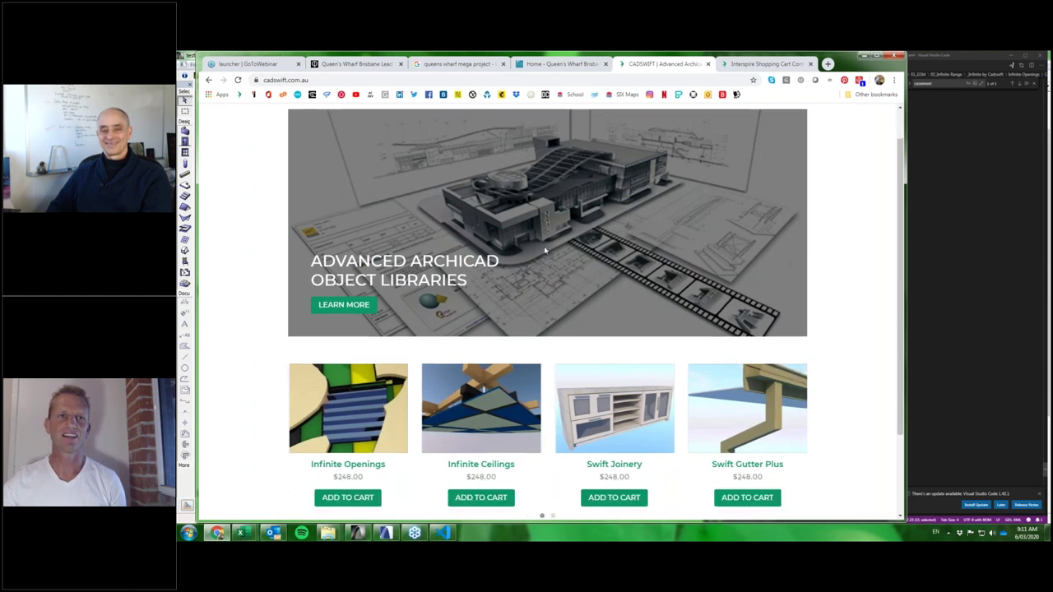
pyautogui.scroll(1, 544, 246)
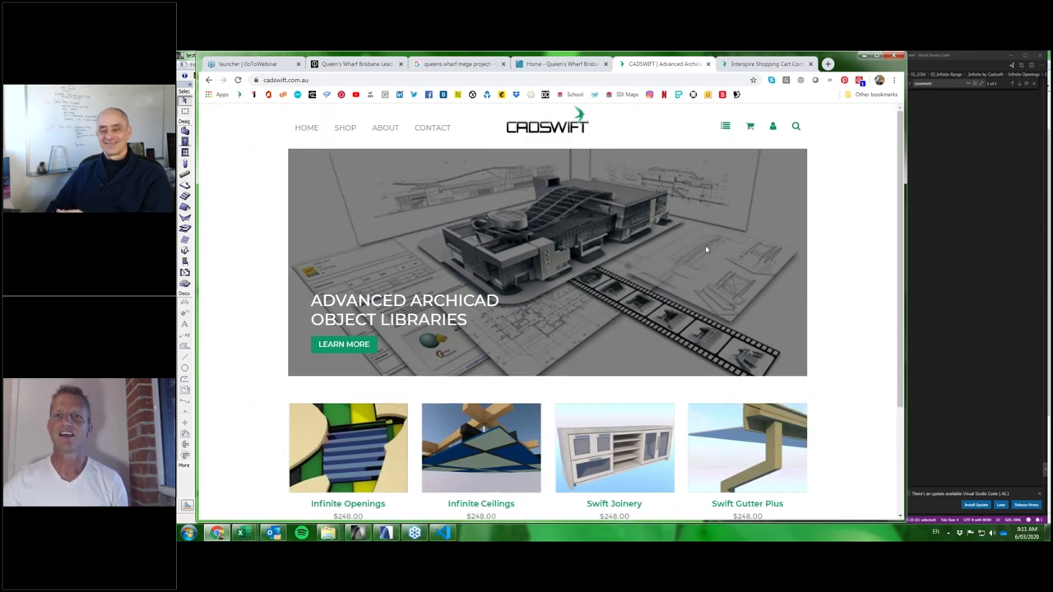
pyautogui.scroll(-1, 705, 245)
pyautogui.scroll(-3, 505, 186)
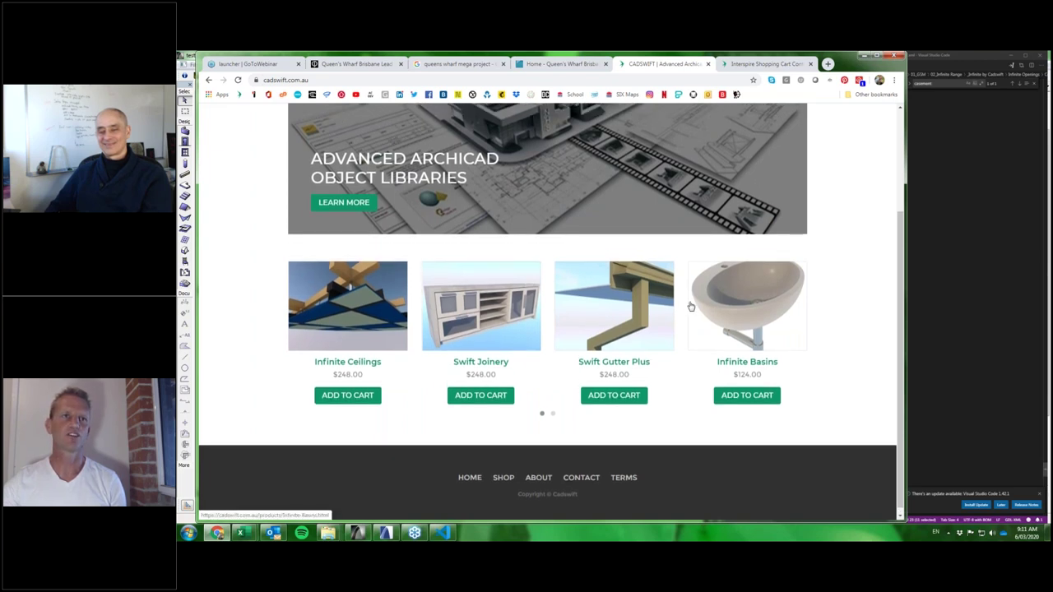
# Add Infinite Openings to the cart from the CADswift Shop listing.
pyautogui.click(503, 477)
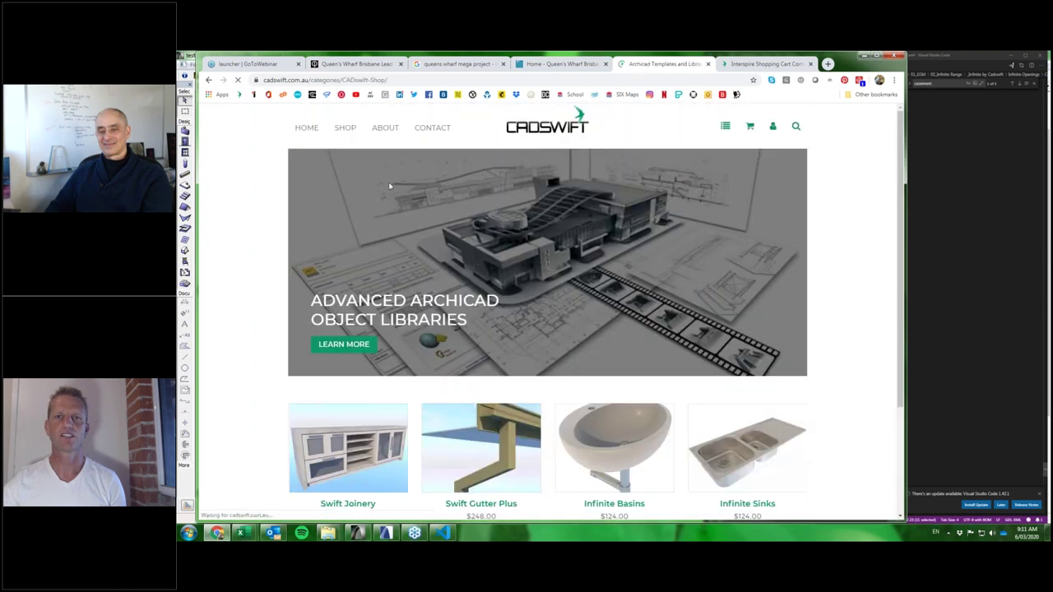
pyautogui.scroll(-1, 736, 205)
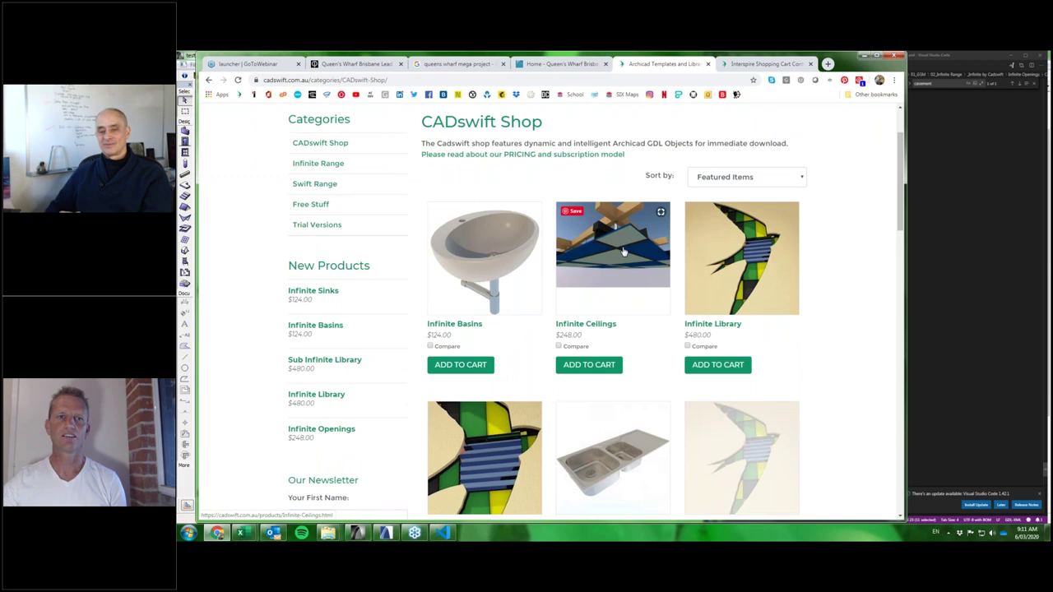
pyautogui.scroll(-2, 623, 251)
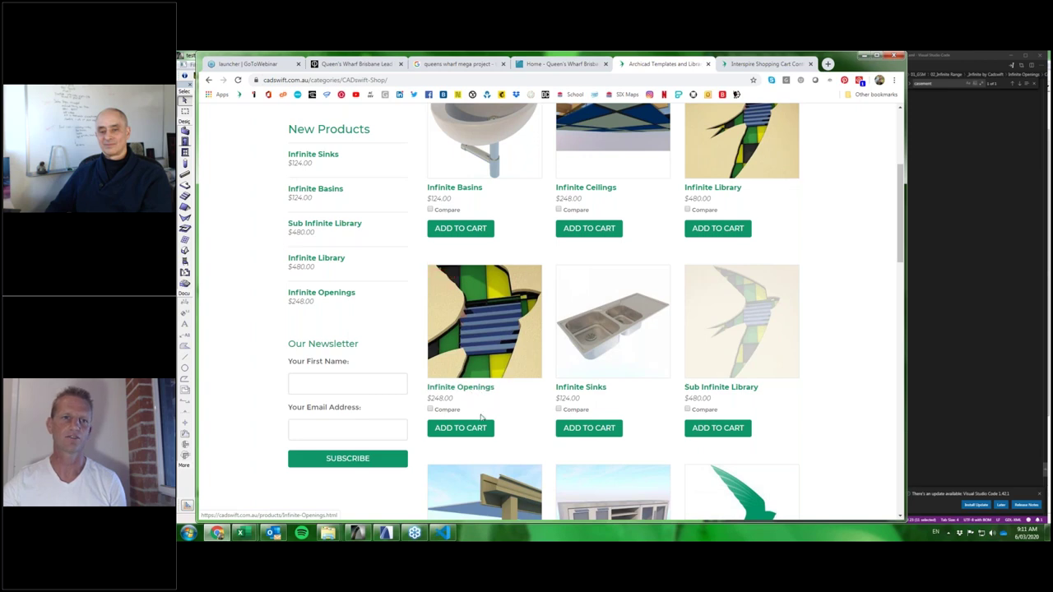
pyautogui.click(460, 429)
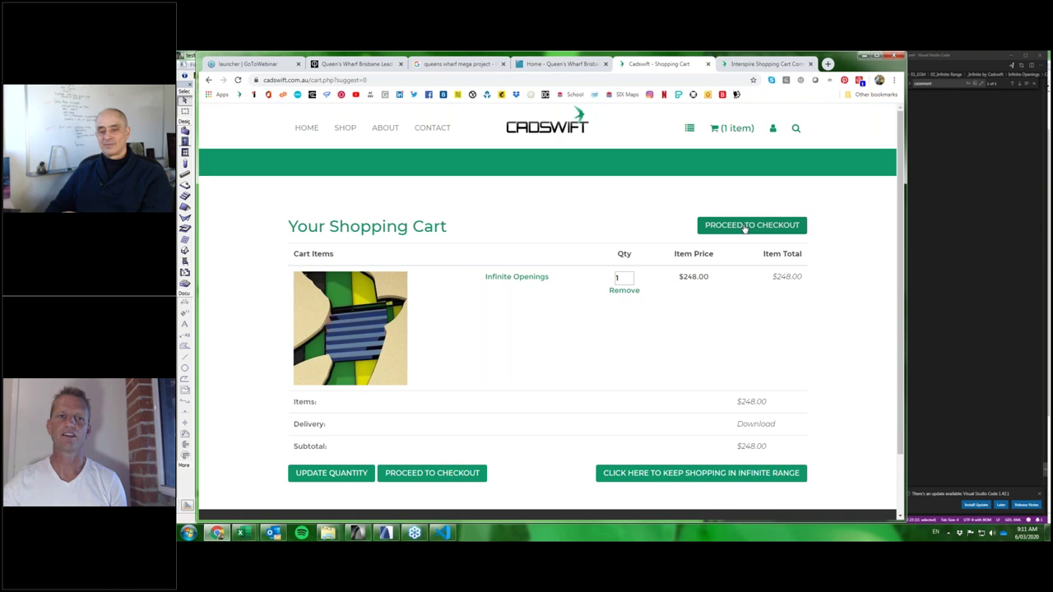
pyautogui.scroll(-1, 744, 229)
# Proceed to checkout, submit the billing details and dismiss the invalid email warning.
pyautogui.click(744, 156)
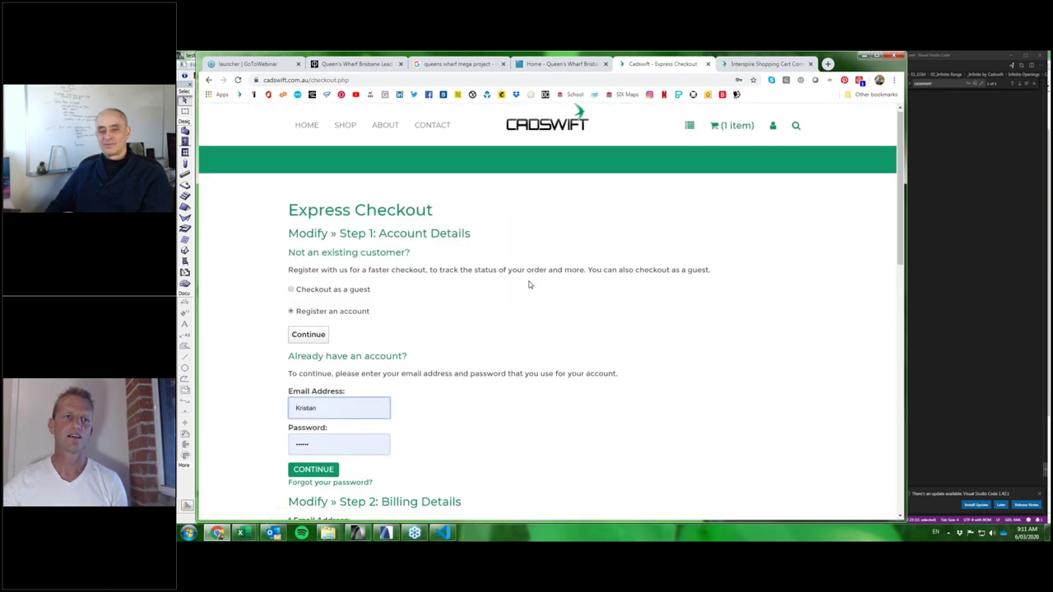
pyautogui.scroll(-5, 480, 263)
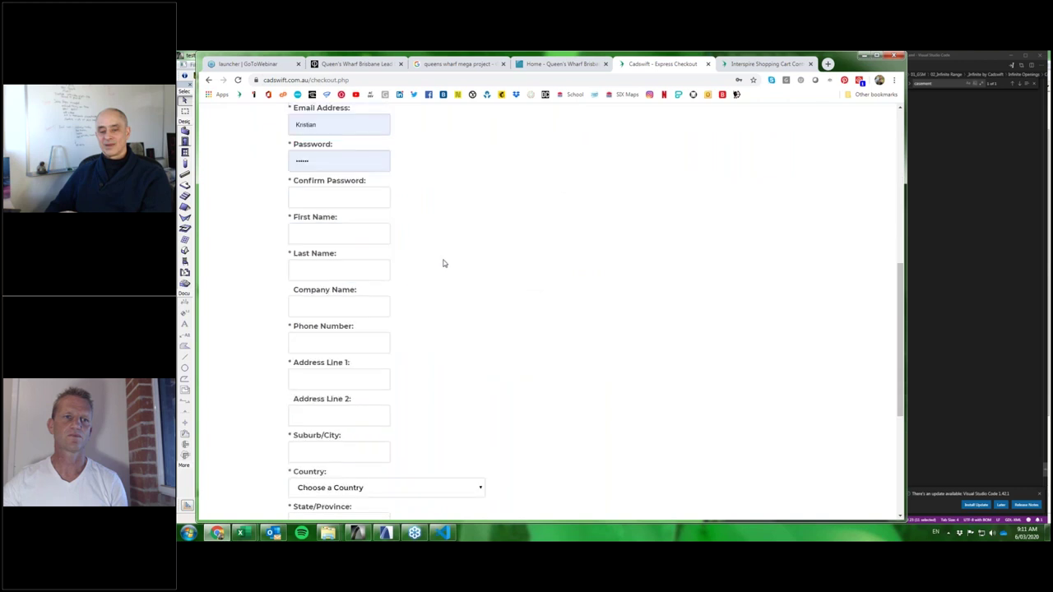
pyautogui.scroll(-3, 443, 263)
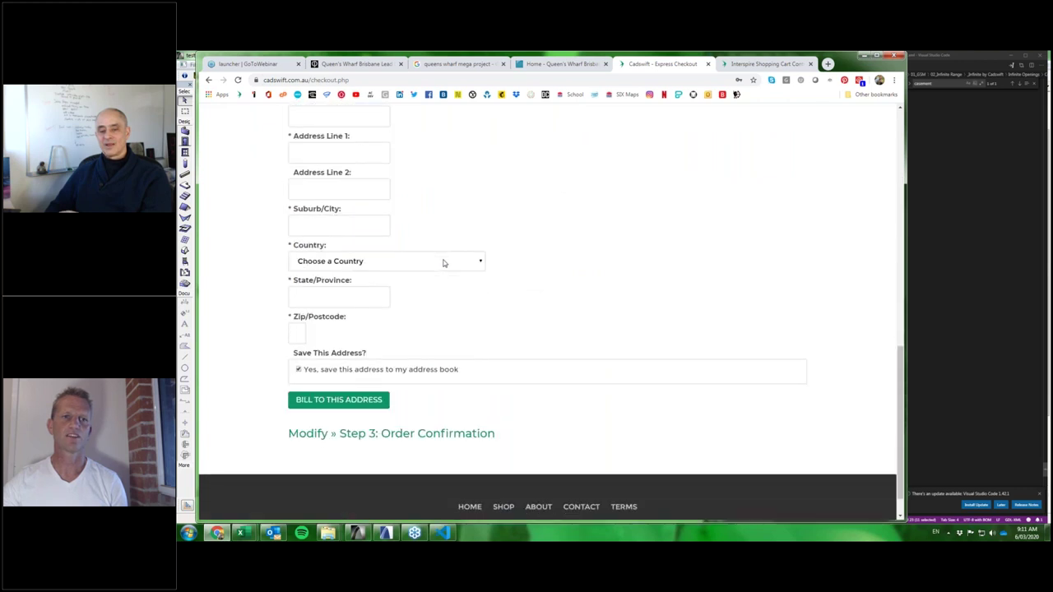
pyautogui.scroll(5, 501, 301)
pyautogui.scroll(-4, 503, 302)
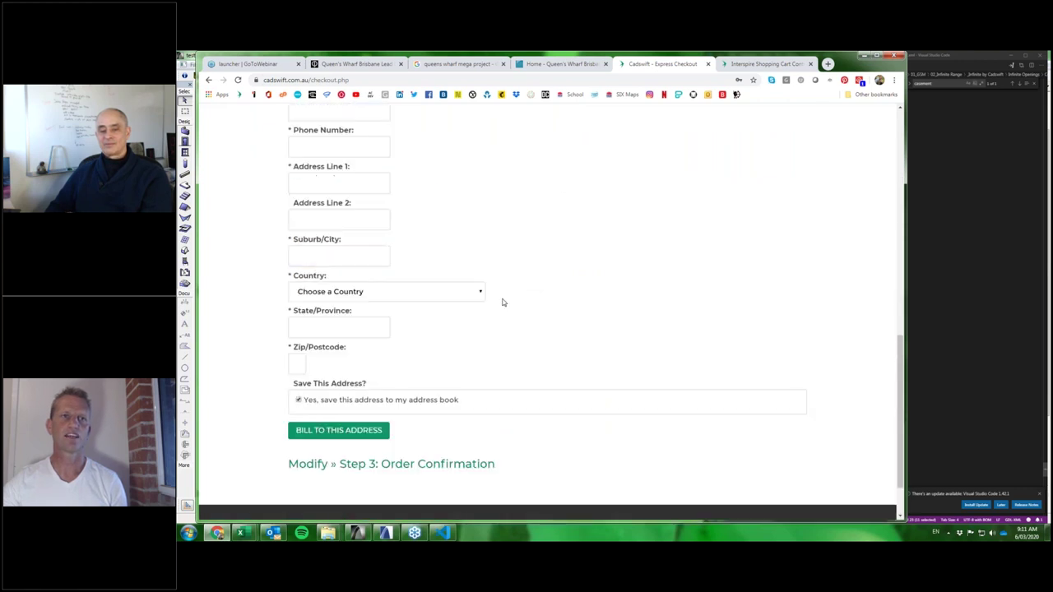
pyautogui.scroll(2, 501, 302)
pyautogui.scroll(-1, 501, 301)
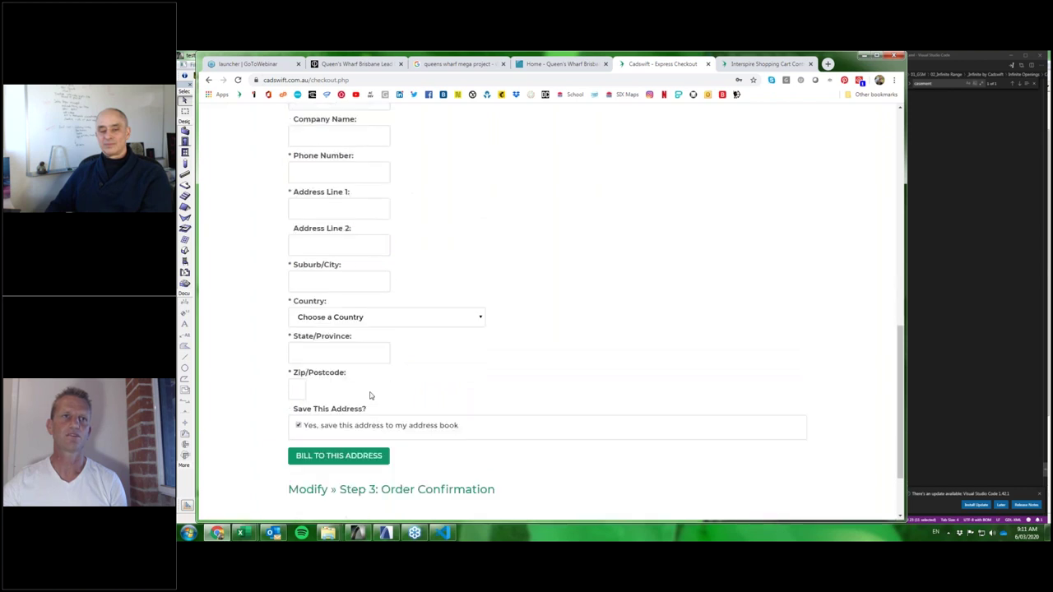
pyautogui.scroll(-1, 370, 396)
pyautogui.click(368, 410)
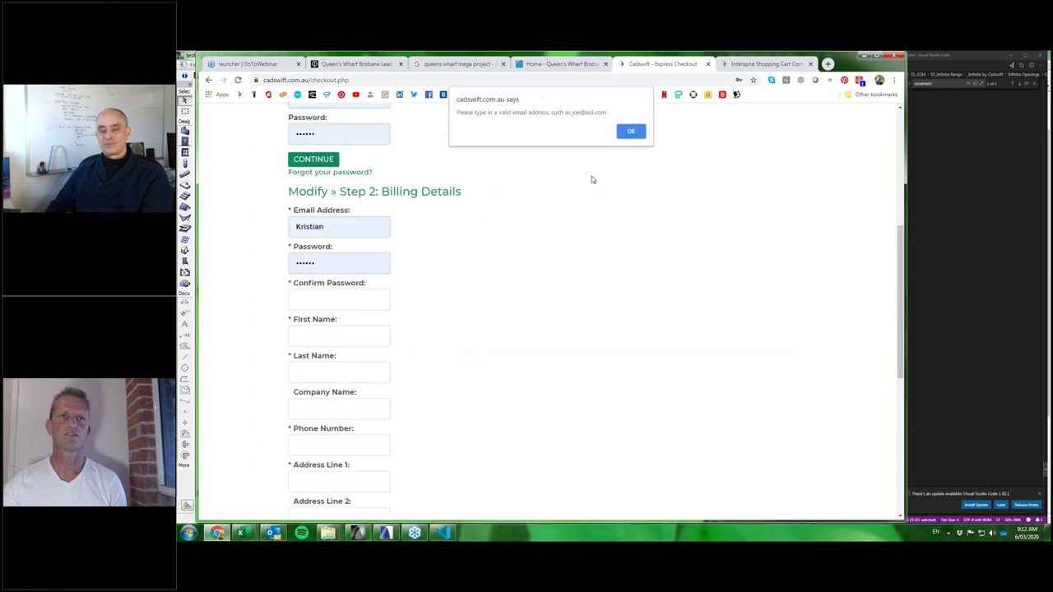
pyautogui.click(632, 132)
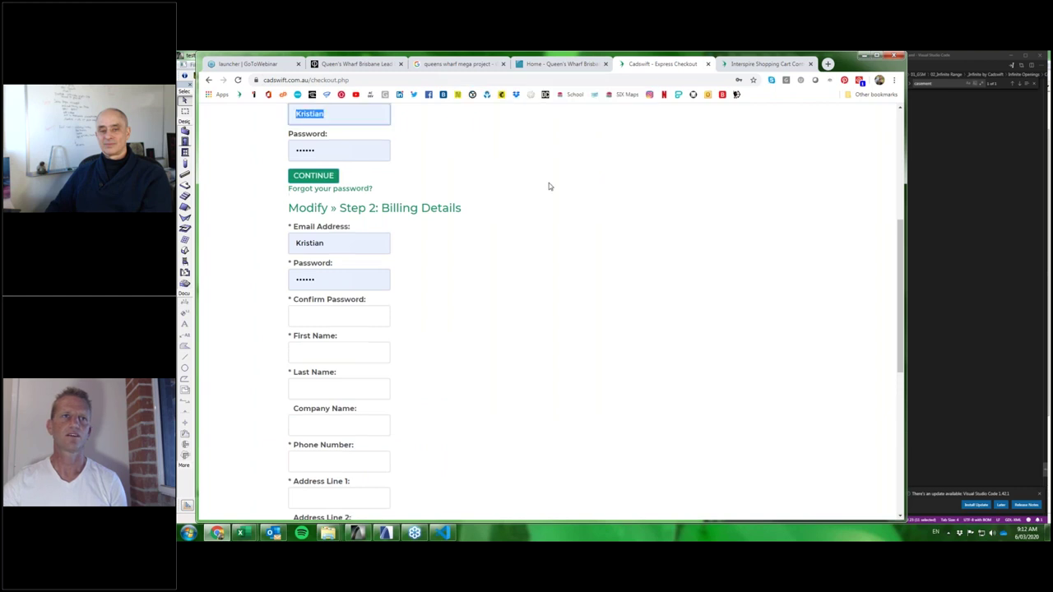
# Return to the top of the checkout page and bring up the Windows program list.
pyautogui.scroll(3, 652, 190)
pyautogui.scroll(1, 652, 194)
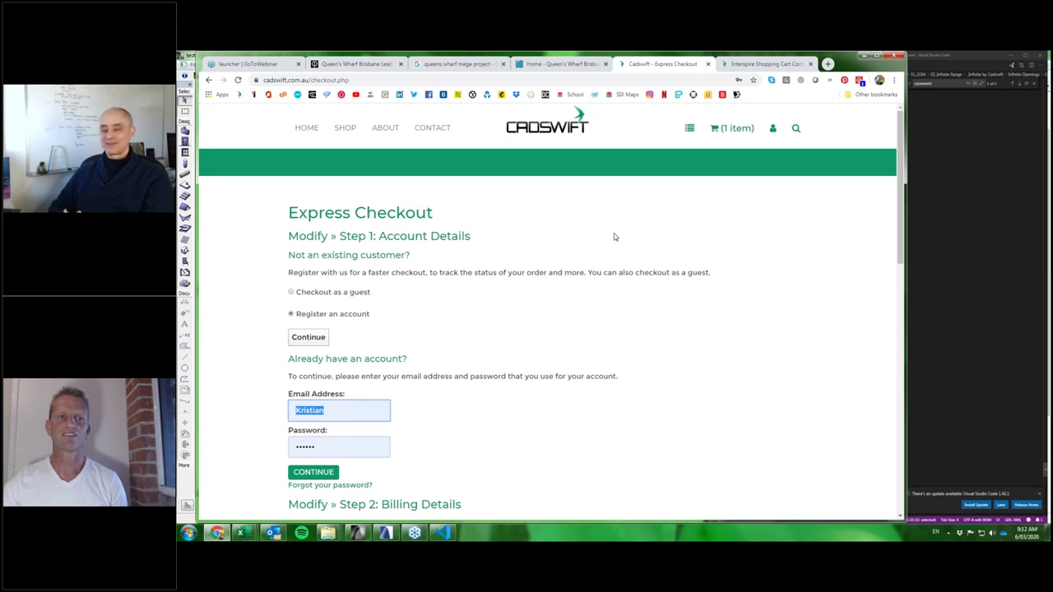
pyautogui.scroll(-4, 564, 258)
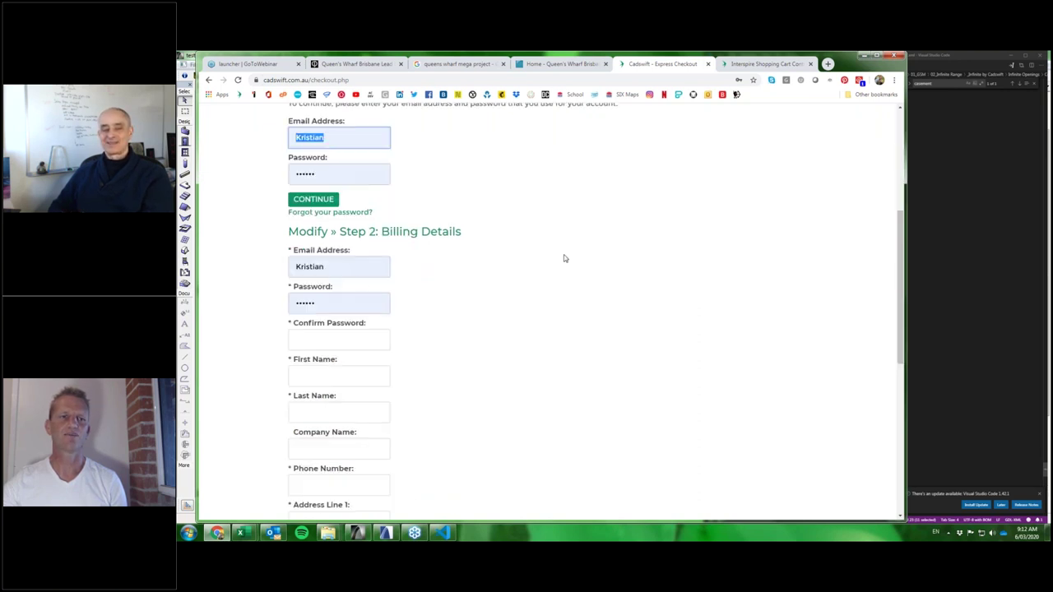
pyautogui.scroll(-5, 512, 258)
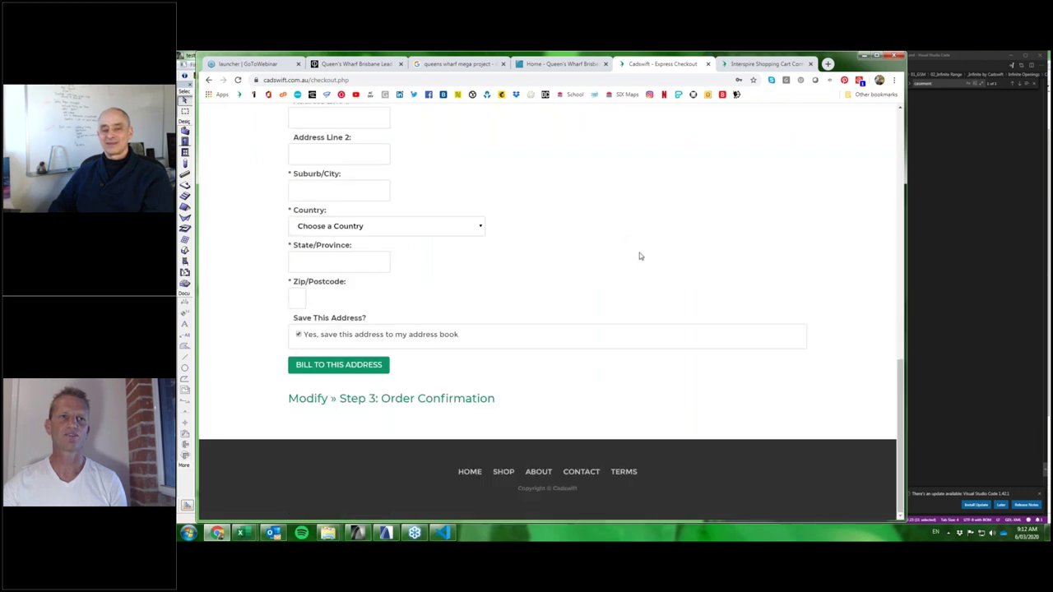
pyautogui.scroll(9, 639, 255)
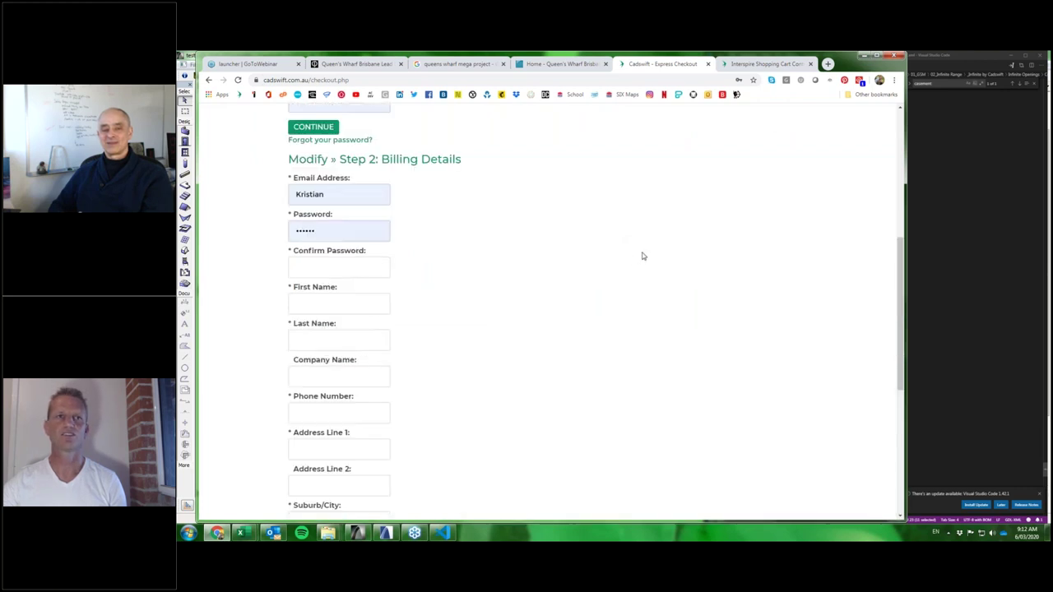
pyautogui.scroll(1, 641, 254)
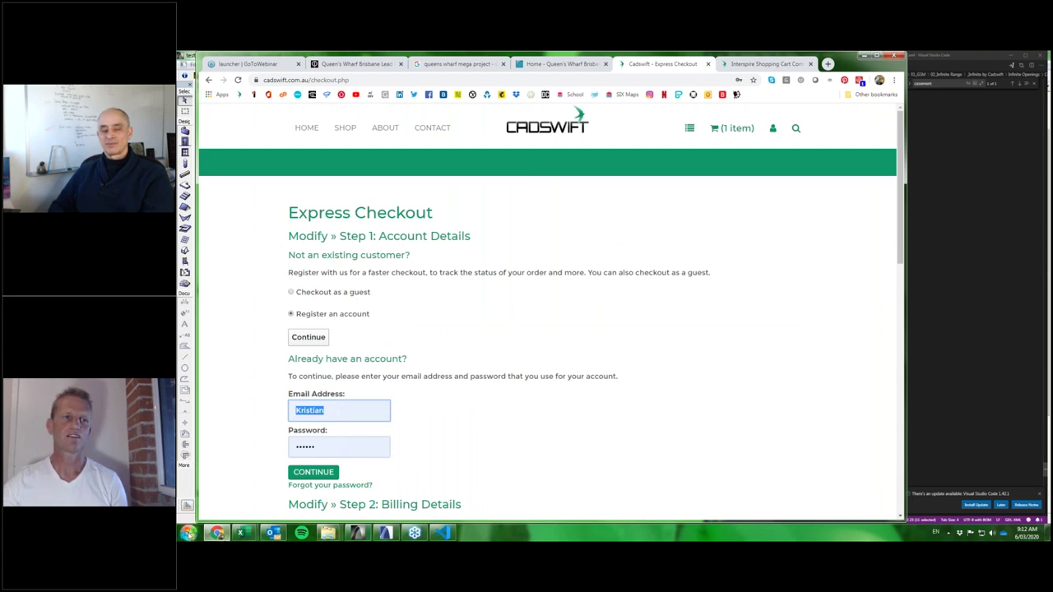
pyautogui.click(188, 533)
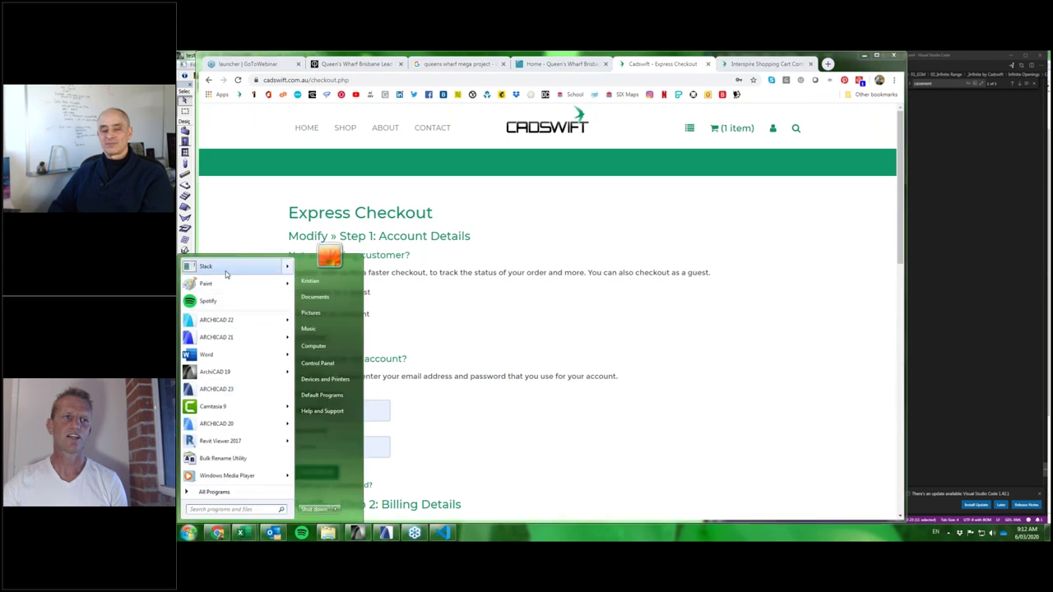
# Start a blank Word document, type the code word into it and zoom in.
pyautogui.click(208, 355)
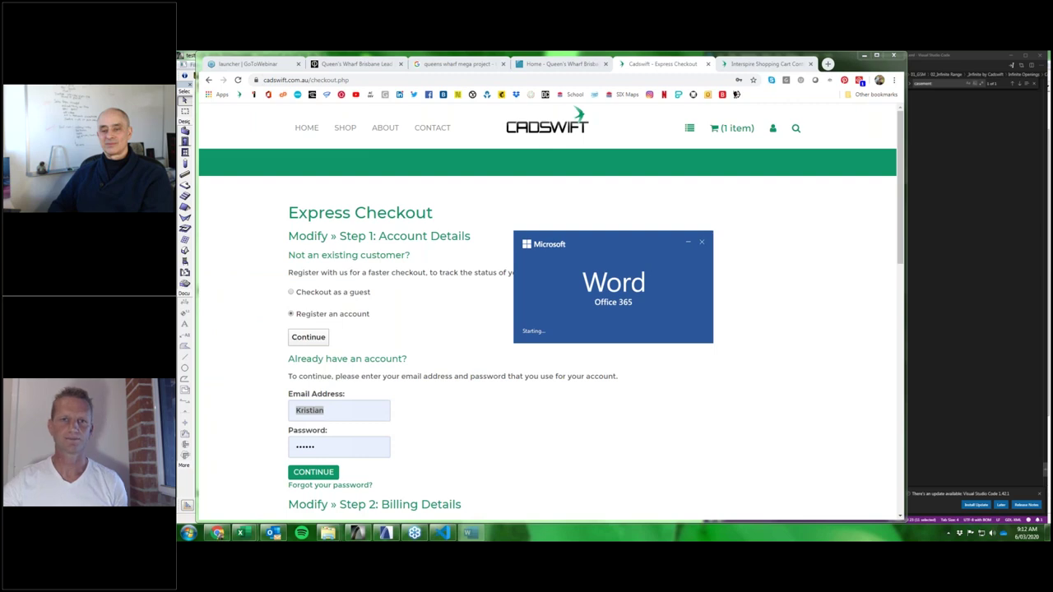
pyautogui.click(631, 156)
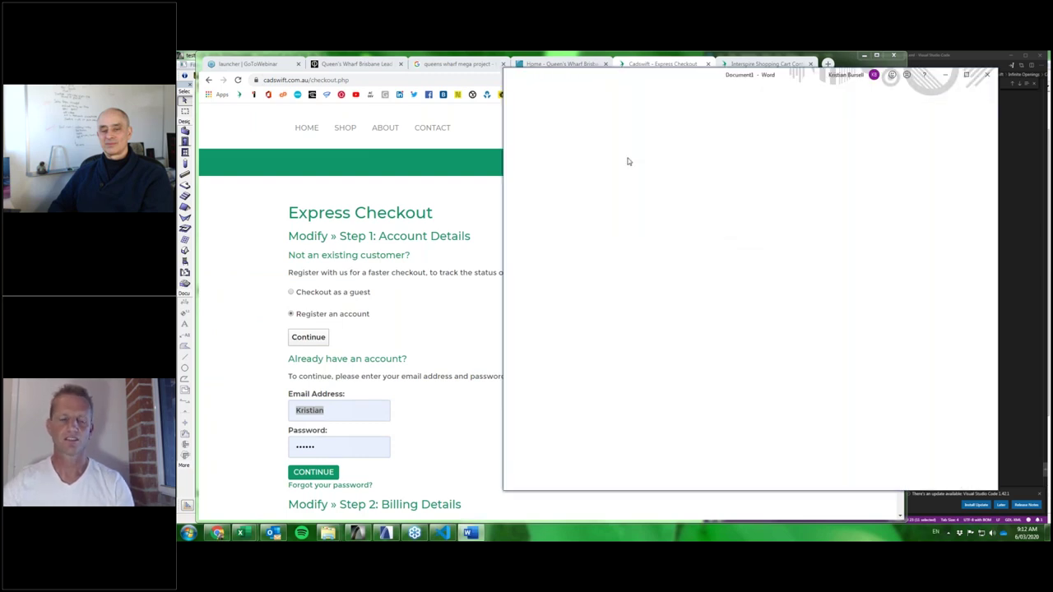
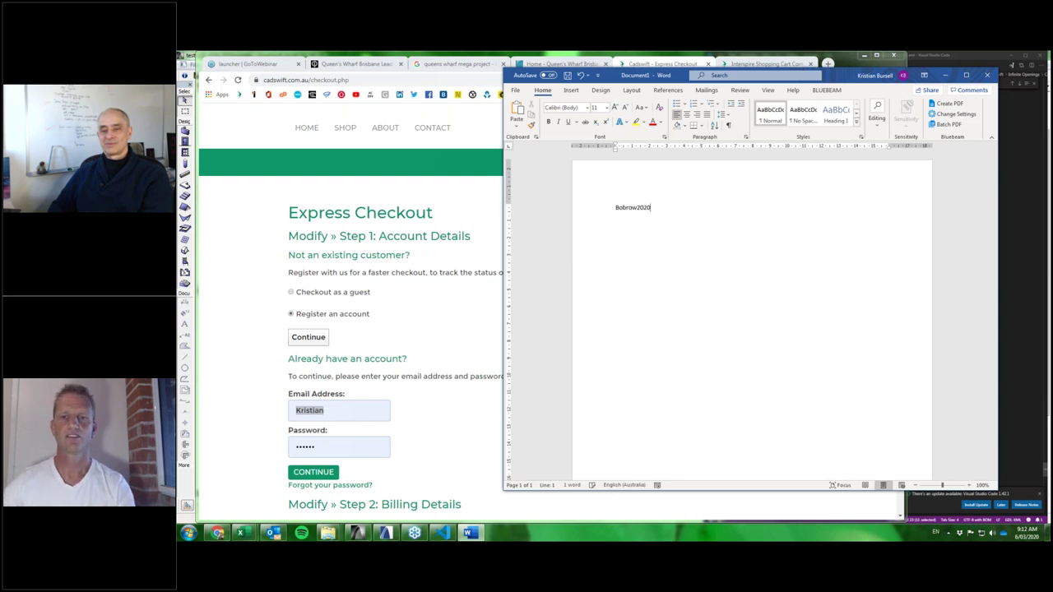
pyautogui.keyDown('ctrl'); pyautogui.scroll(5, 585, 214); pyautogui.keyUp('ctrl')
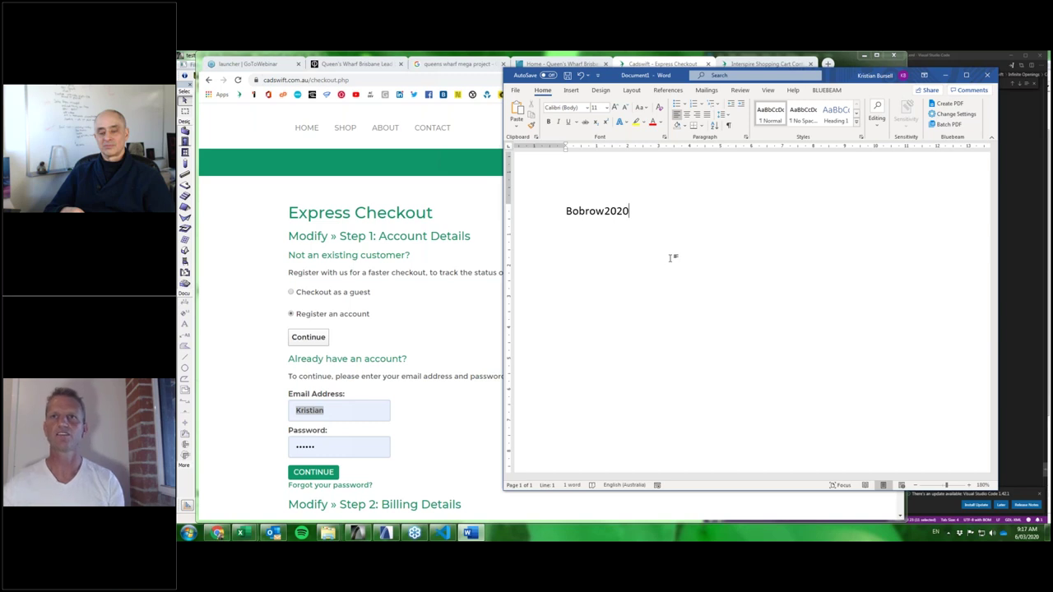
# Go to youtube.com in a new tab and search for cadswift.
pyautogui.click(827, 64)
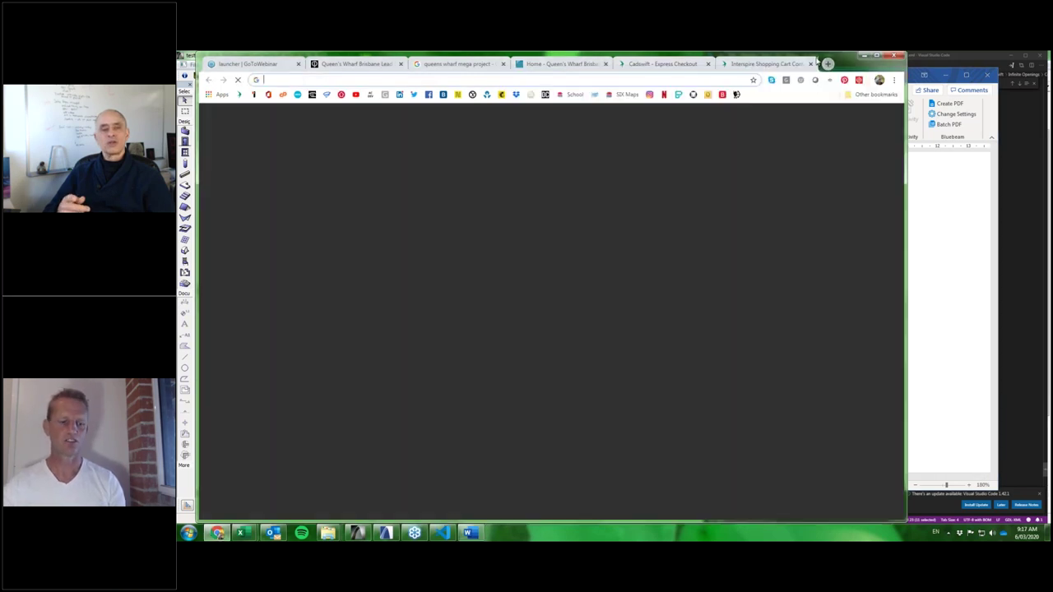
pyautogui.write('youtube')
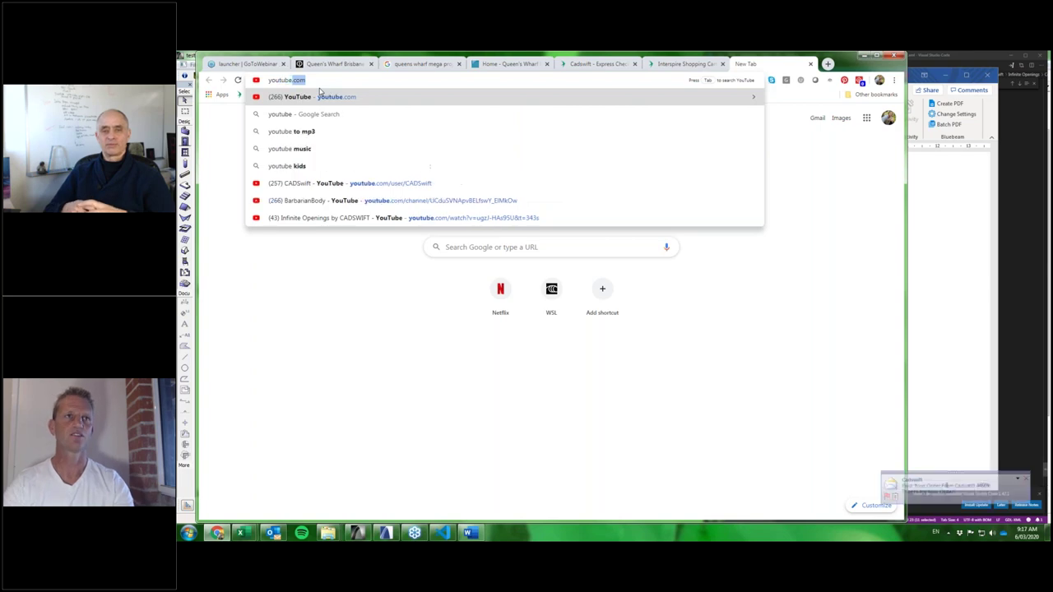
pyautogui.press('Return')
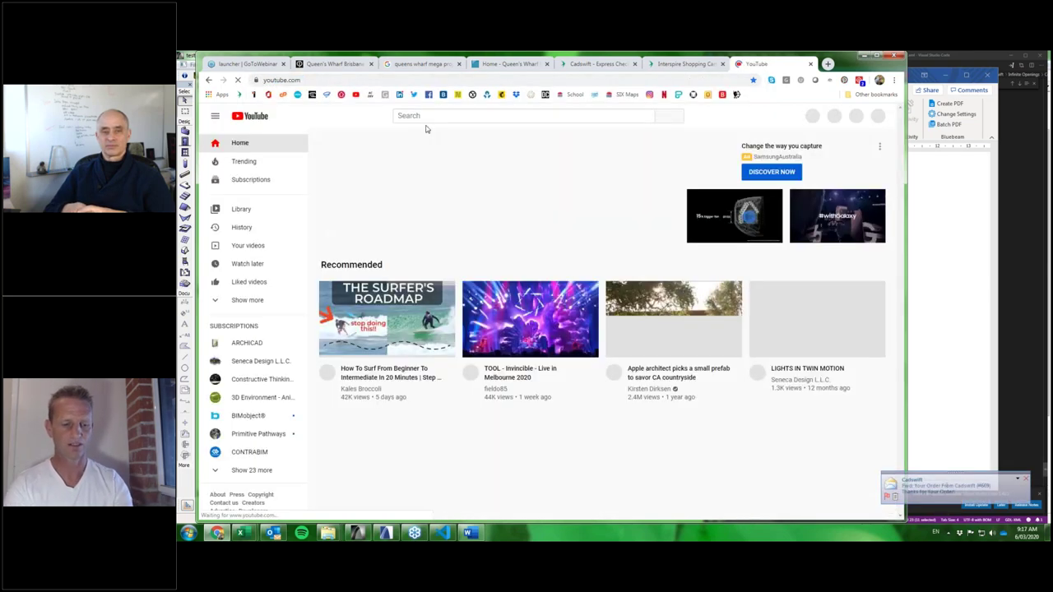
pyautogui.click(425, 116)
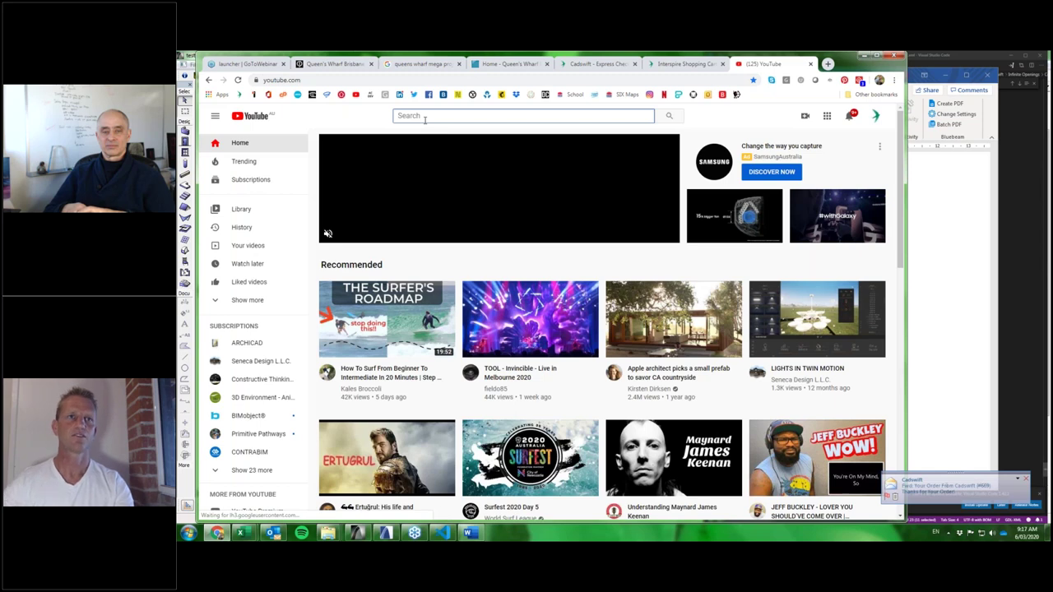
pyautogui.write('cadswift')
pyautogui.press('Return')
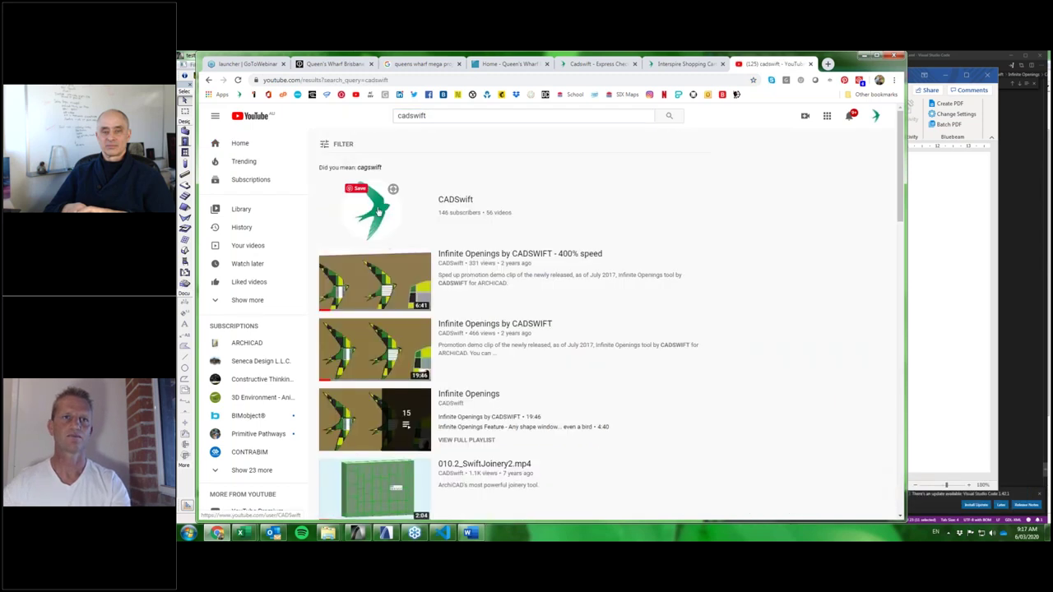
# Open the CADSwift channel's Infinite Openings playlist from its Playlists section.
pyautogui.click(377, 210)
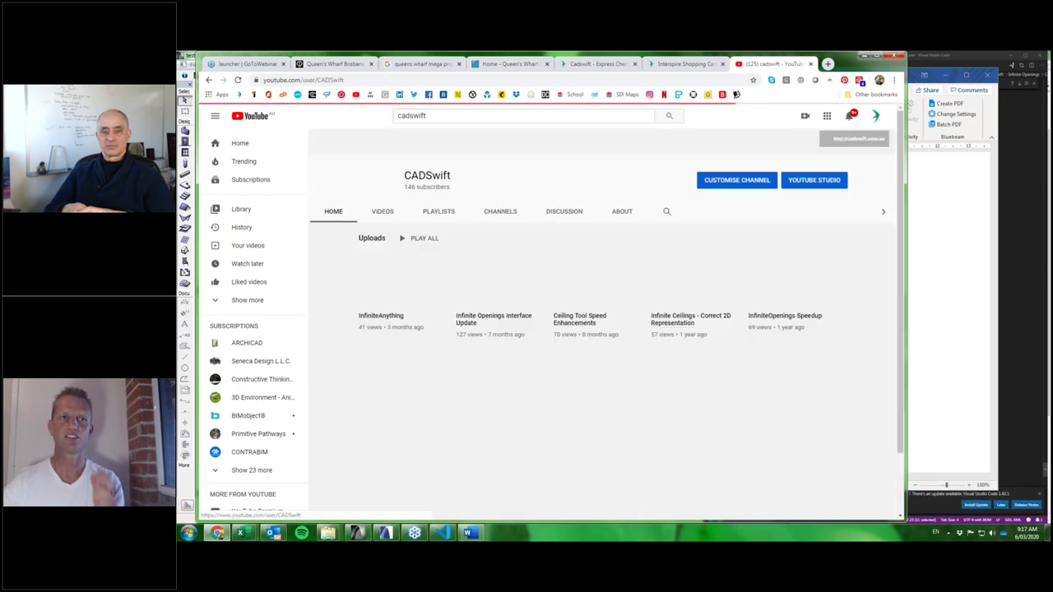
pyautogui.click(383, 187)
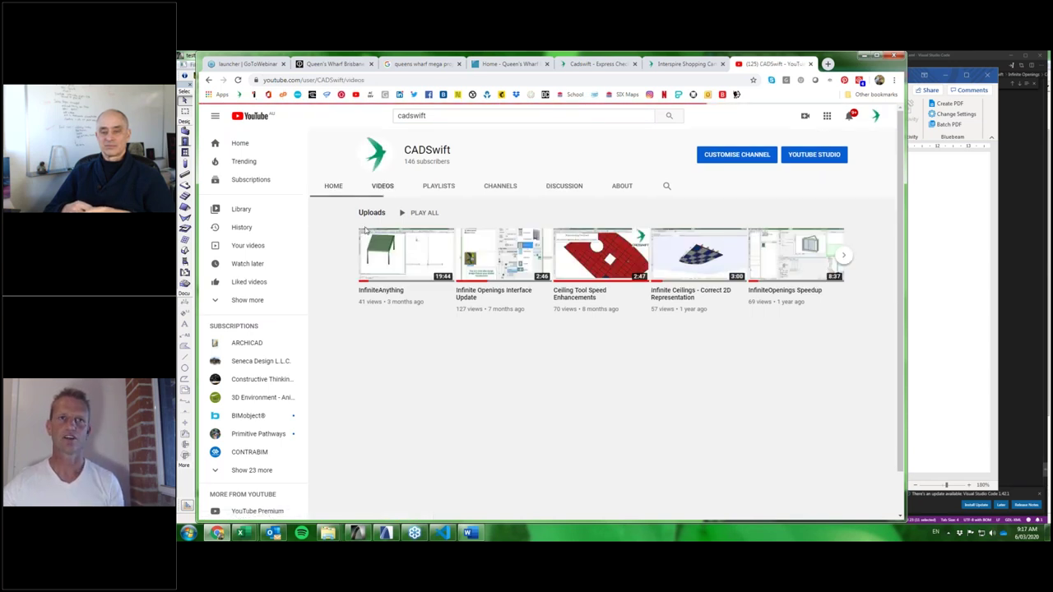
pyautogui.click(435, 186)
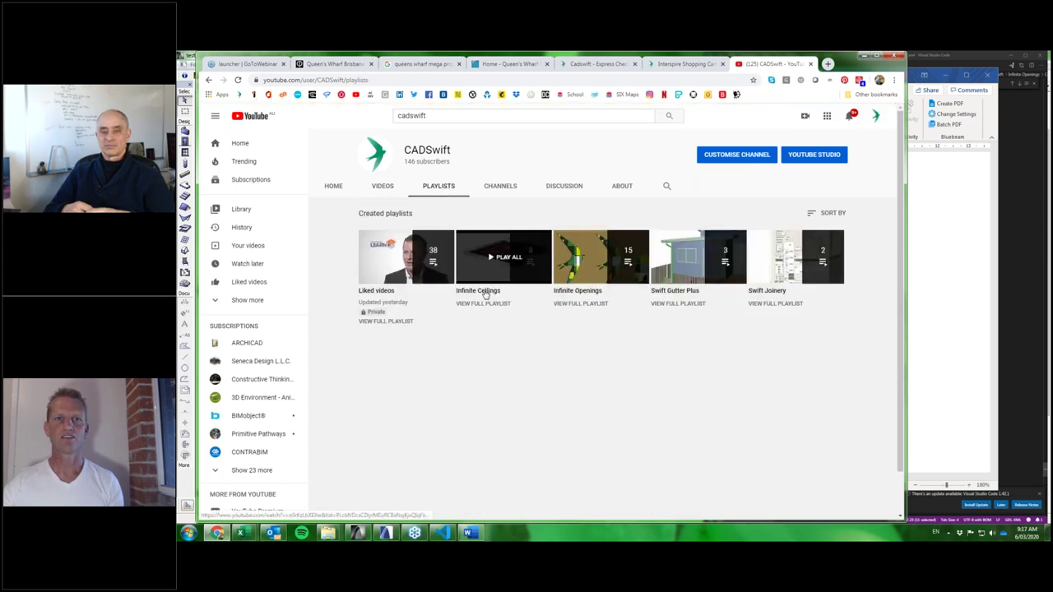
pyautogui.click(591, 292)
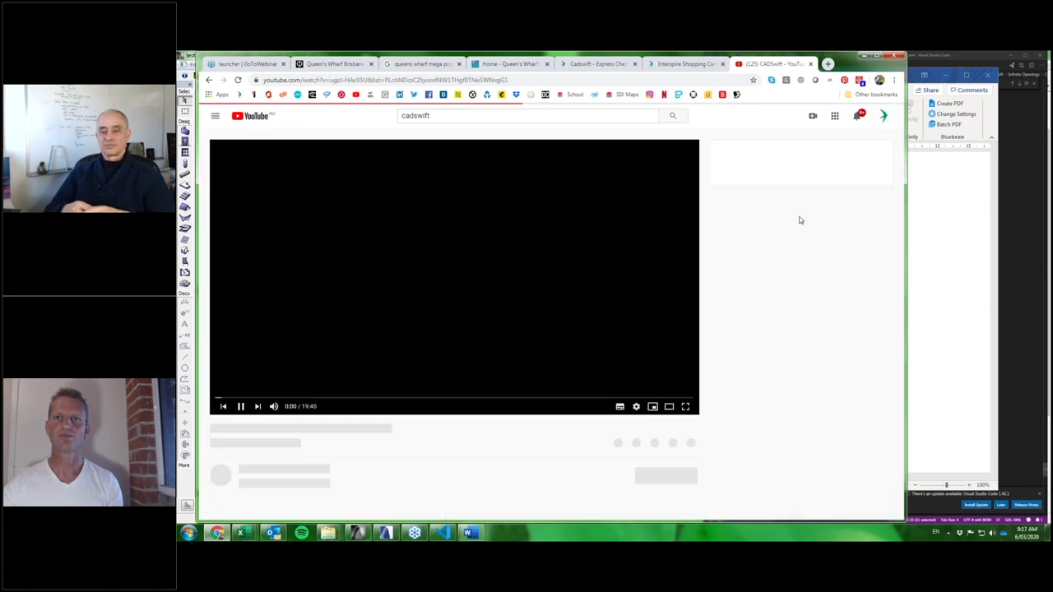
# Pause the first playlist video and scroll through the playlist's videos.
pyautogui.click(240, 401)
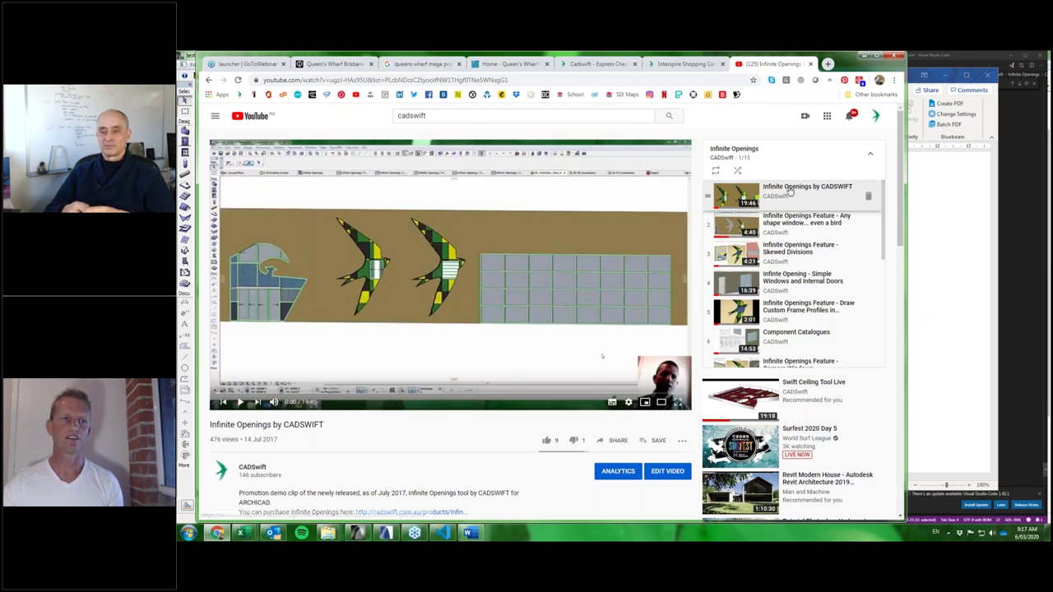
pyautogui.scroll(-1, 479, 379)
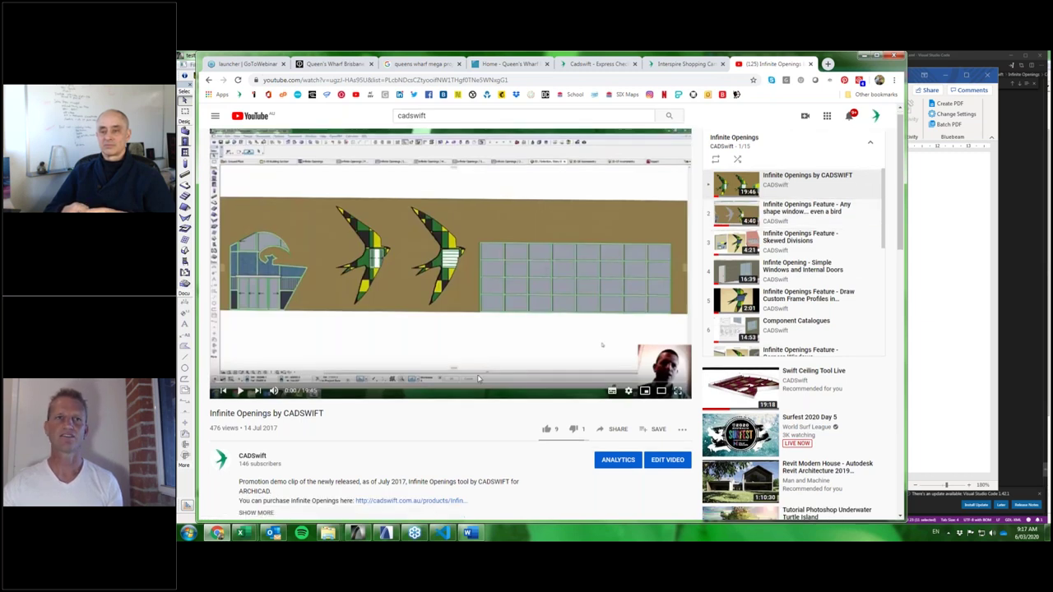
pyautogui.scroll(-2, 479, 379)
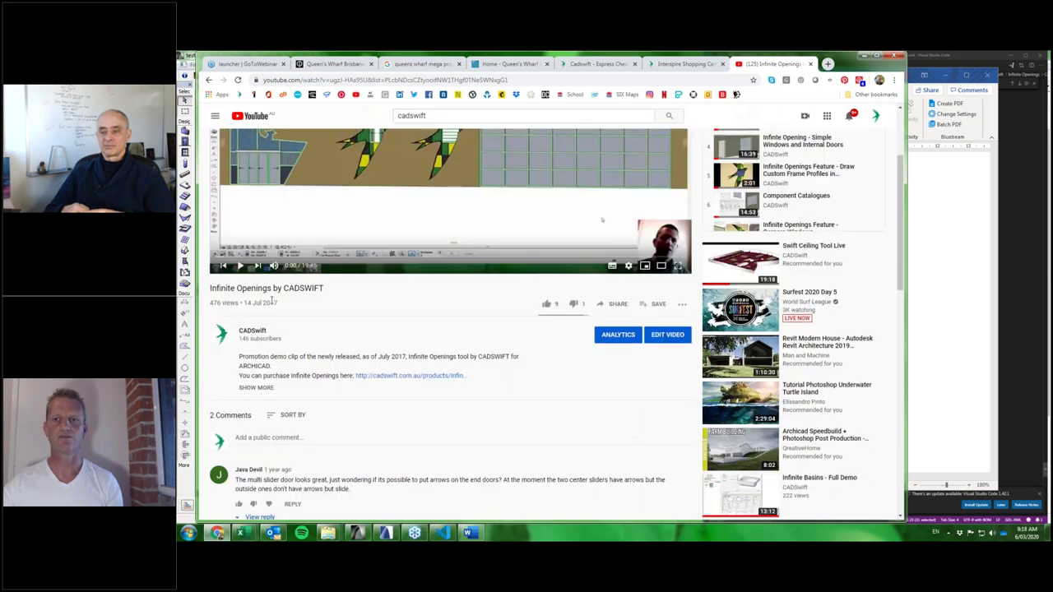
pyautogui.scroll(2, 262, 267)
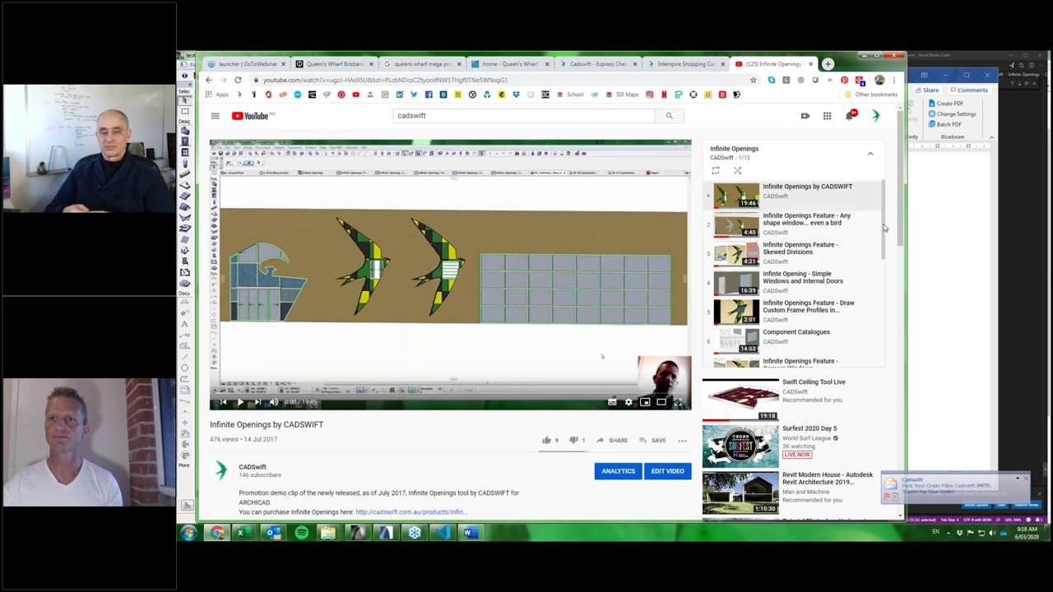
pyautogui.scroll(-2, 885, 228)
pyautogui.scroll(2, 885, 228)
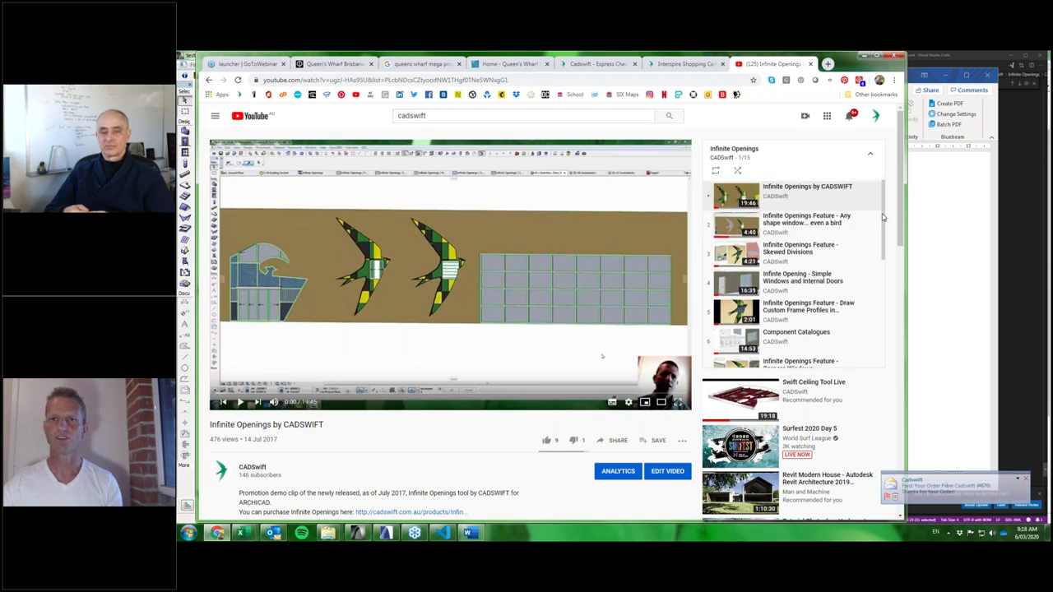
pyautogui.scroll(-2, 887, 230)
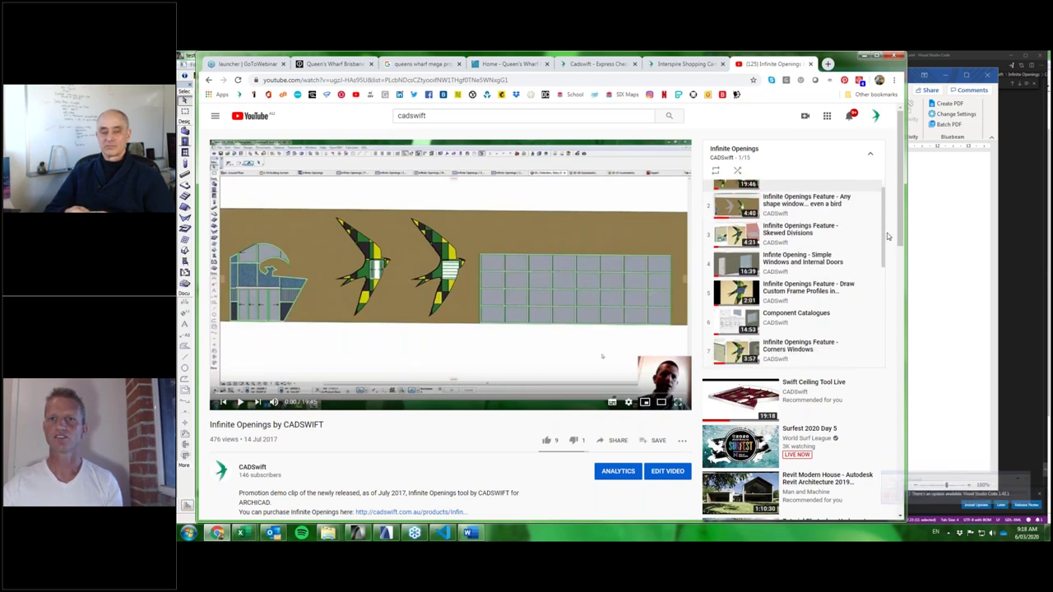
pyautogui.scroll(-1, 887, 240)
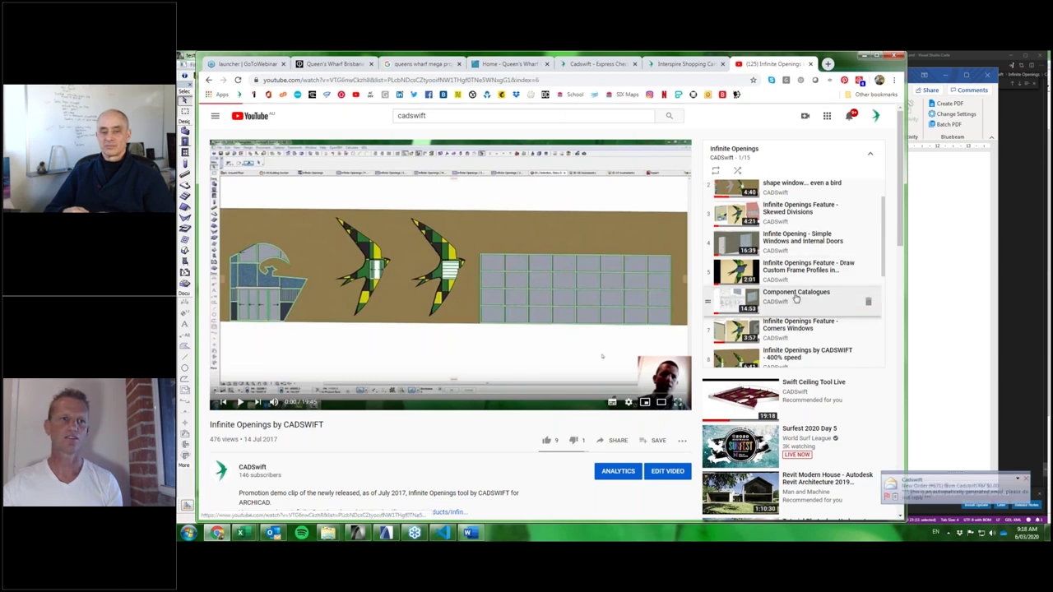
# Play and pause the Component Catalogues video, then return to ArchiCAD.
pyautogui.click(796, 298)
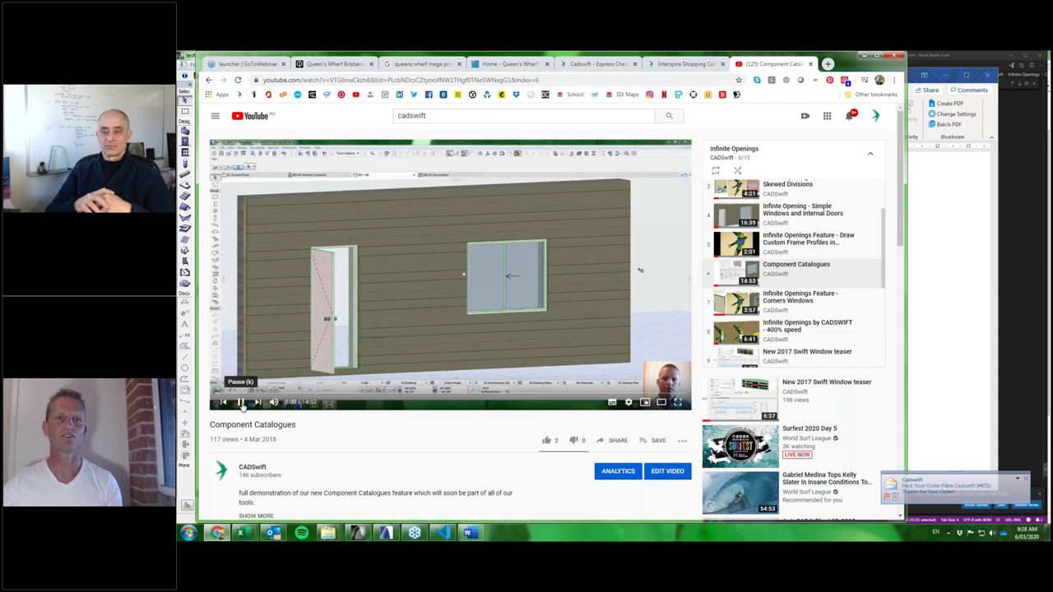
pyautogui.click(241, 403)
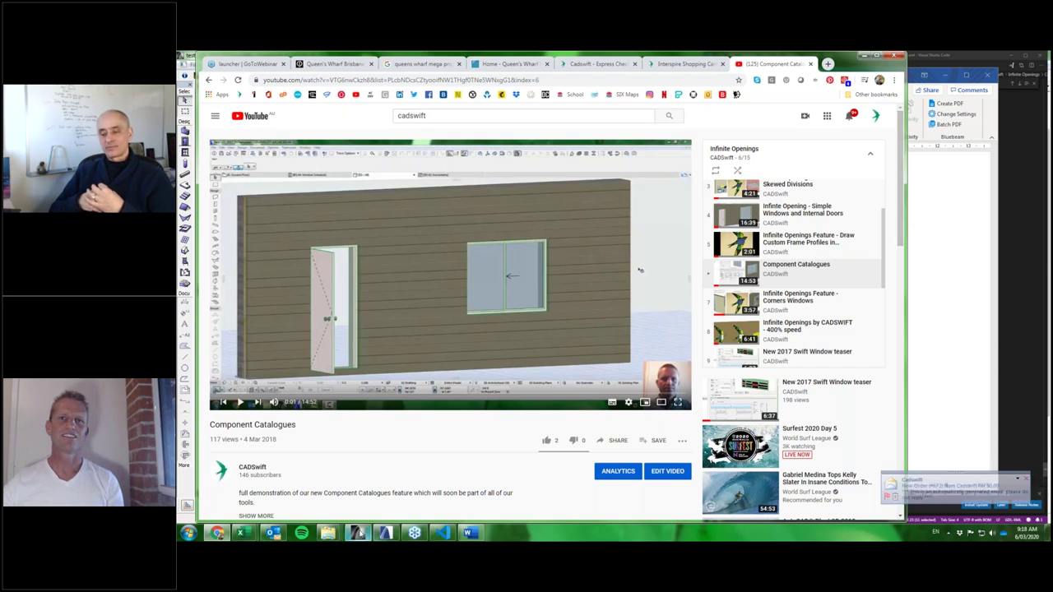
pyautogui.click(357, 533)
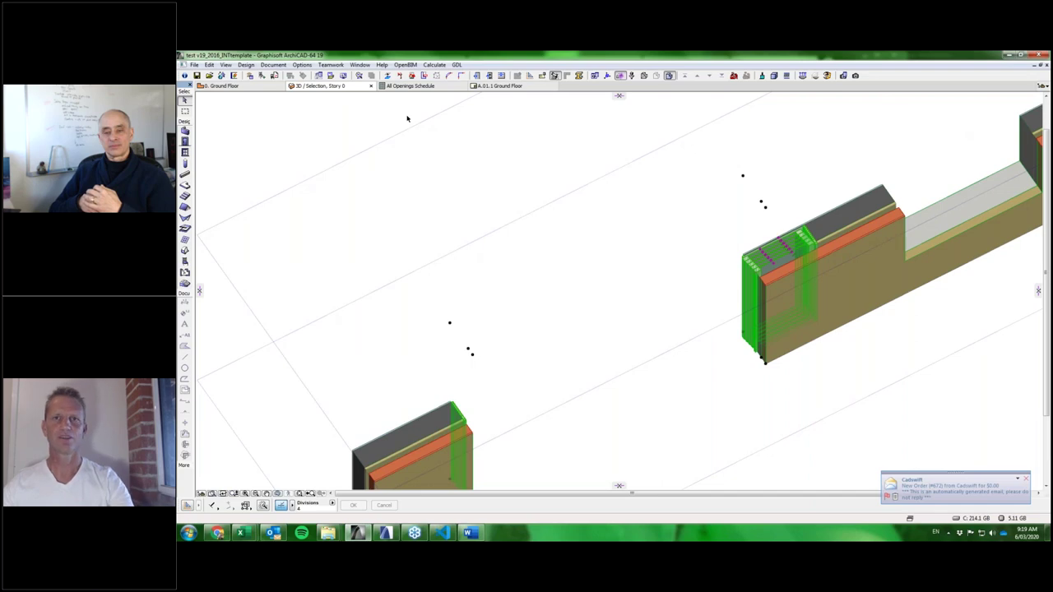
# Show the Ground Floor plan with nothing selected, framed on the right wall's sliding door.
pyautogui.press('F2')
pyautogui.press('Escape')
pyautogui.scroll(-3, 787, 160)
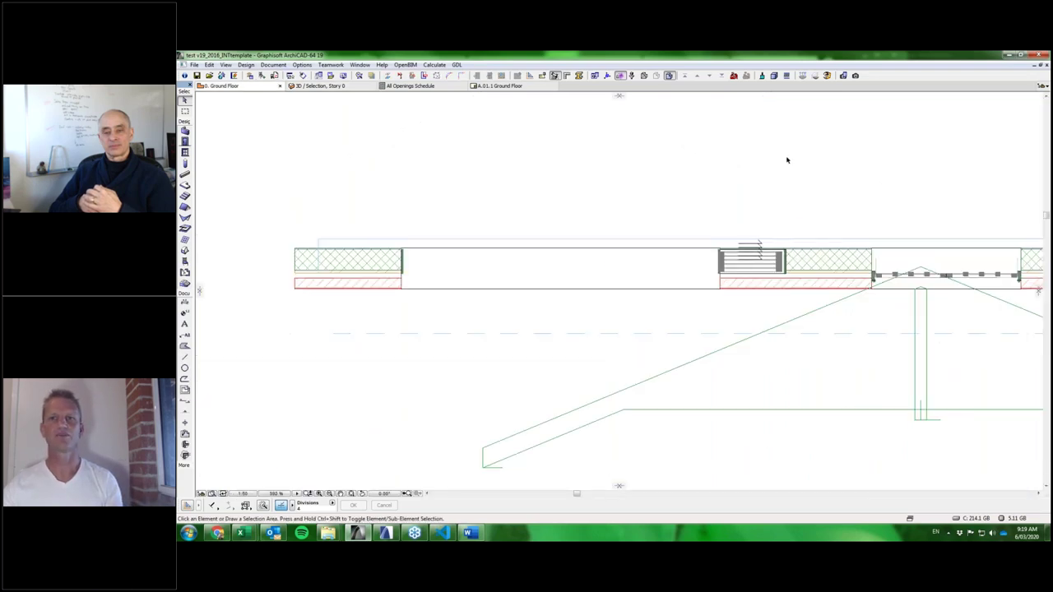
pyautogui.moveTo(760, 148)
pyautogui.mouseDown(button='middle')
pyautogui.moveTo(690, 202)
pyautogui.moveTo(628, 187)
pyautogui.mouseUp(button='middle')
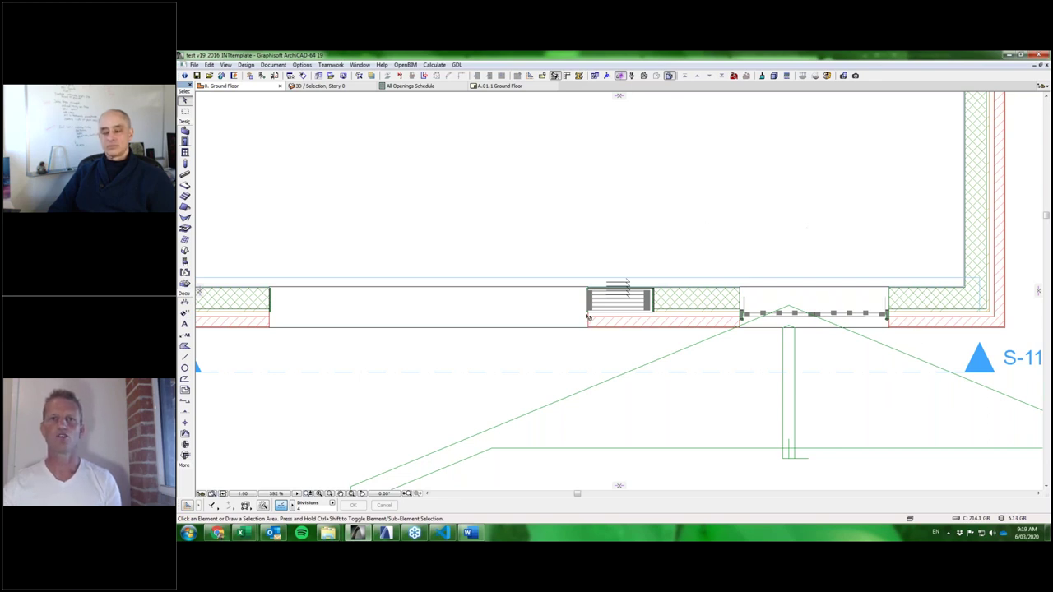
pyautogui.scroll(3, 587, 316)
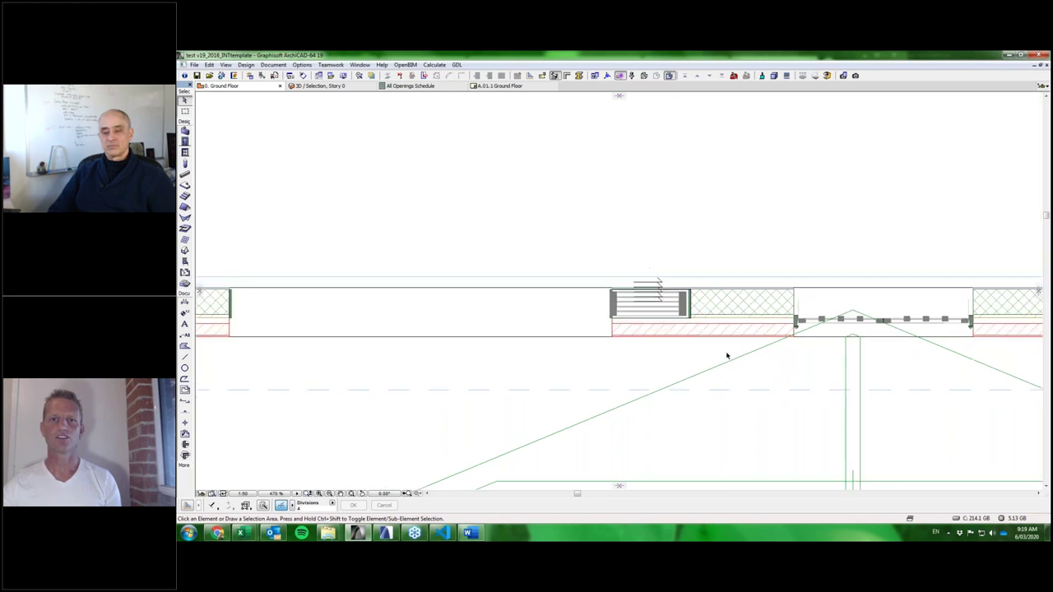
pyautogui.scroll(-3, 727, 356)
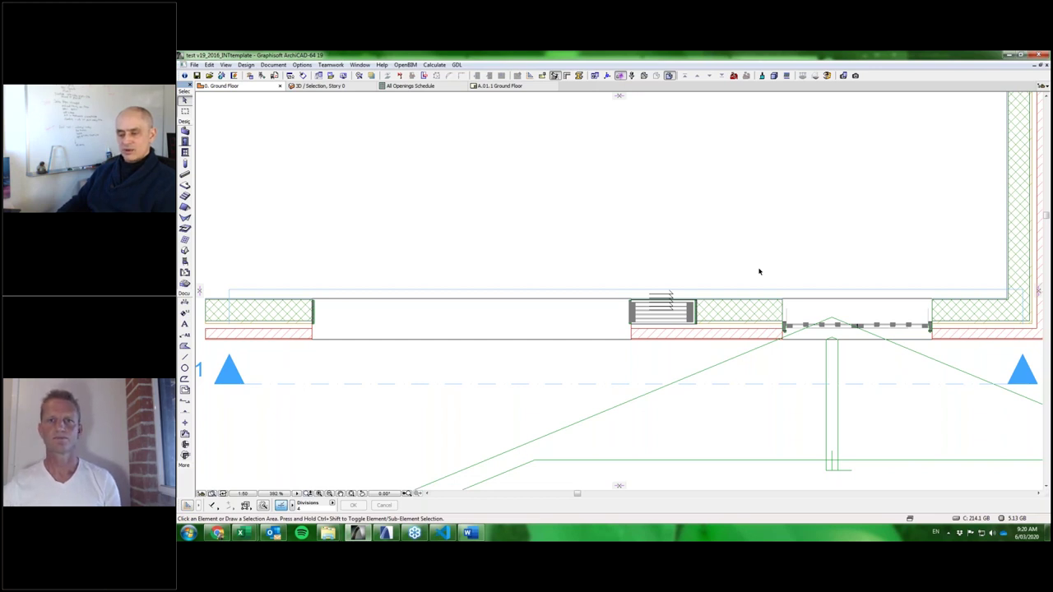
pyautogui.scroll(2, 689, 304)
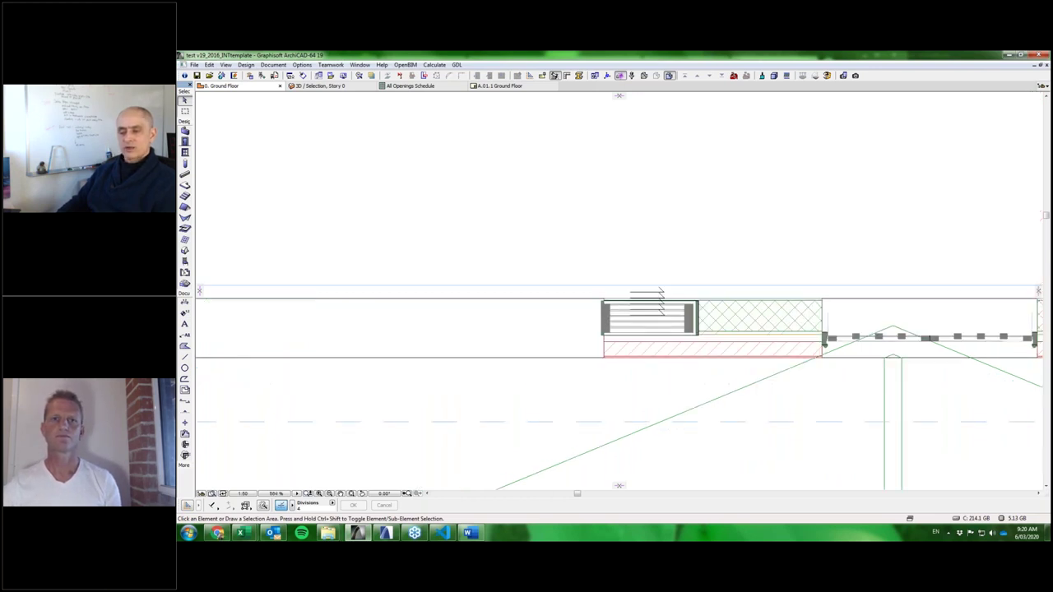
# Select the Infinite Door and stretch its edge to a new width in plan.
pyautogui.click(600, 298)
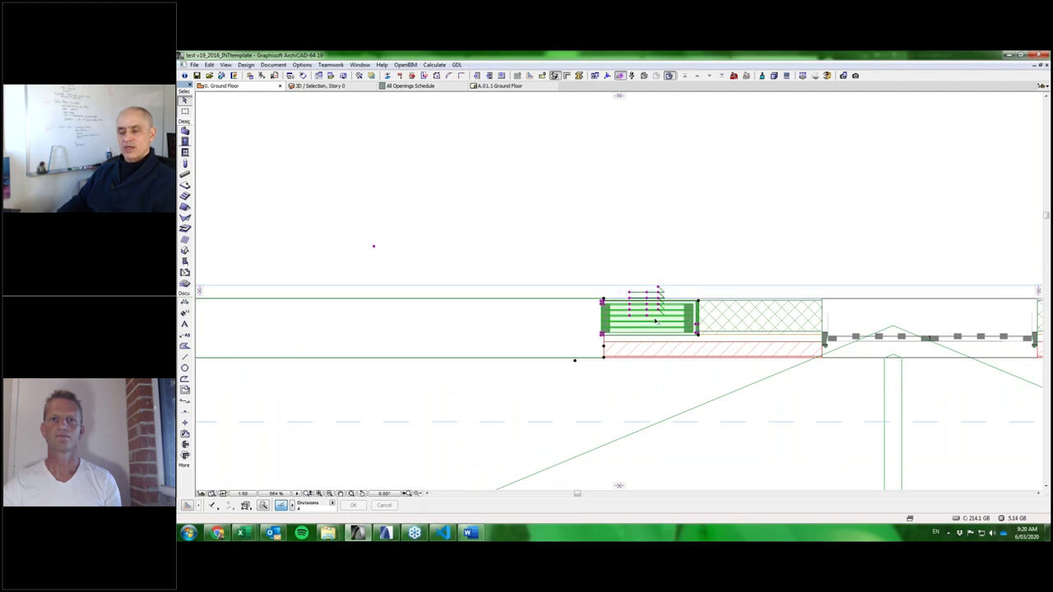
pyautogui.moveTo(642, 323); pyautogui.dragTo(793, 280, button='middle')
pyautogui.scroll(3, 840, 289)
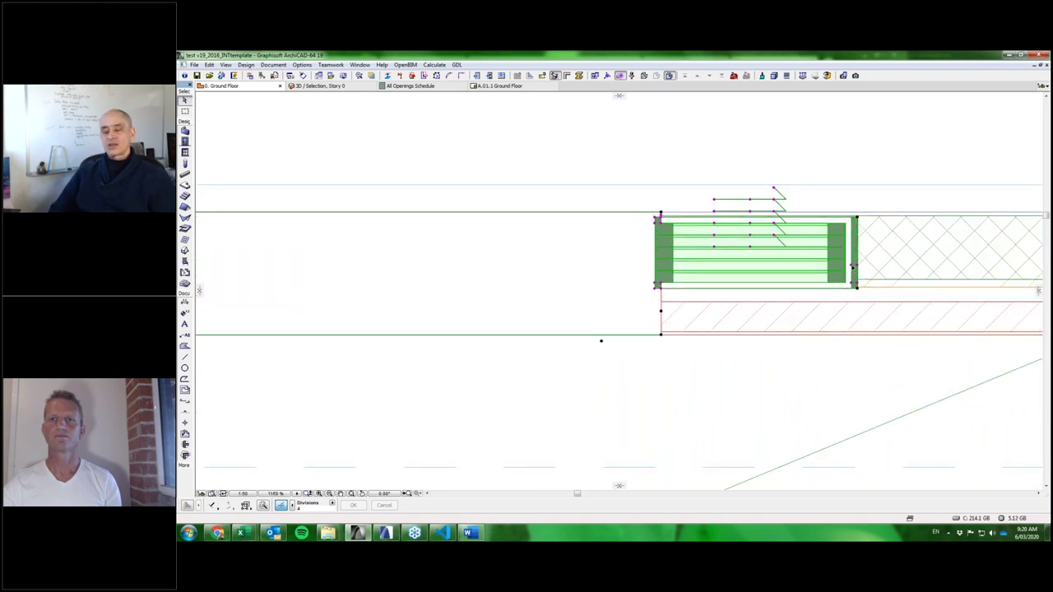
pyautogui.click(850, 265)
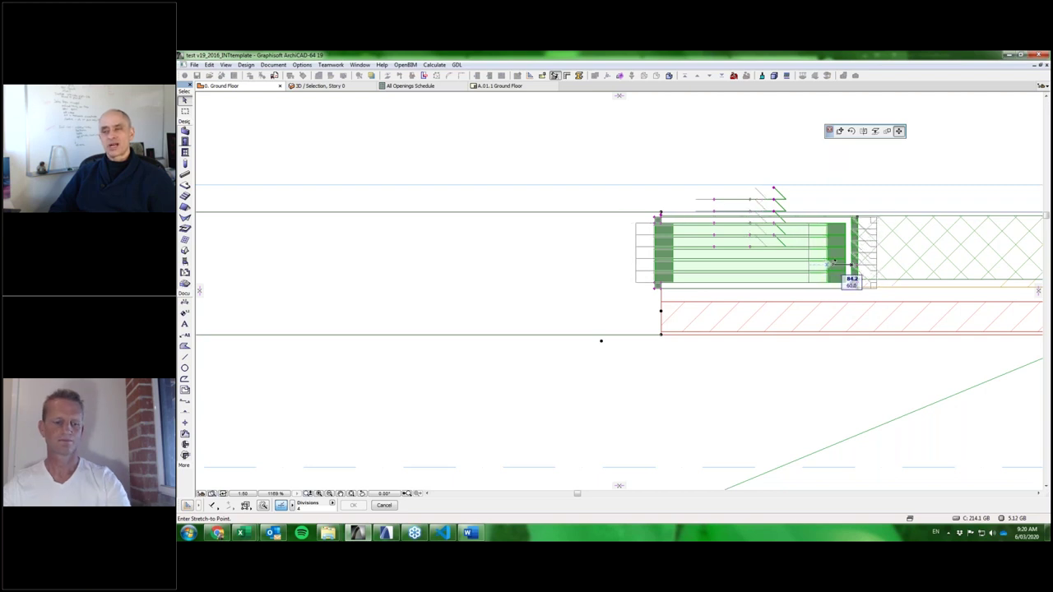
pyautogui.click(835, 264)
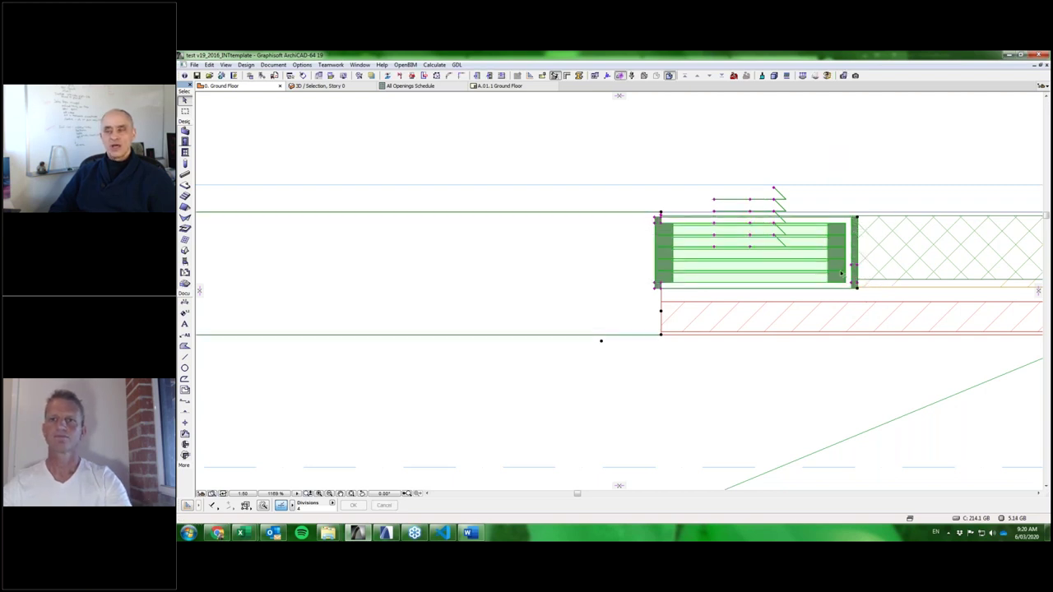
pyautogui.scroll(-3, 839, 288)
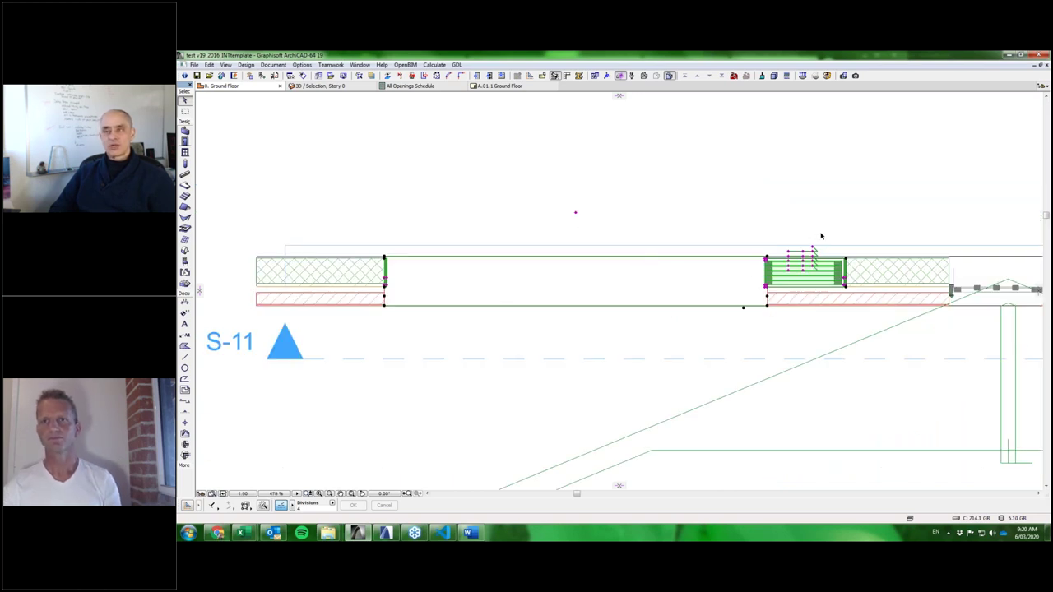
pyautogui.scroll(2, 812, 243)
pyautogui.moveTo(771, 227); pyautogui.dragTo(862, 203, button='middle')
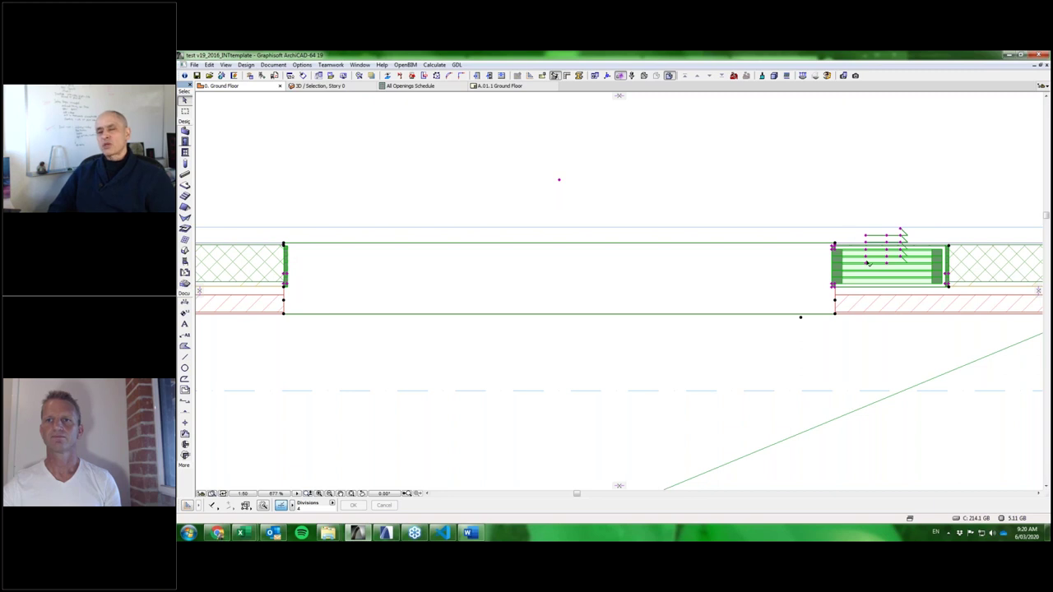
pyautogui.scroll(3, 845, 283)
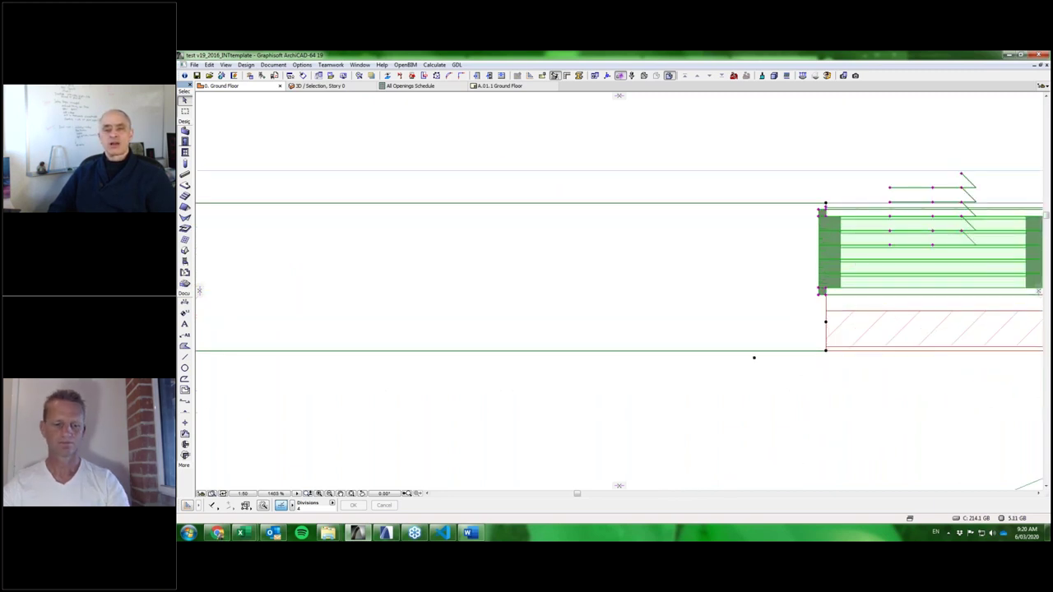
pyautogui.scroll(-3, 841, 280)
# Set both Slide Door Extend Cavity values to 20 and apply the door settings.
pyautogui.doubleClick(902, 231)
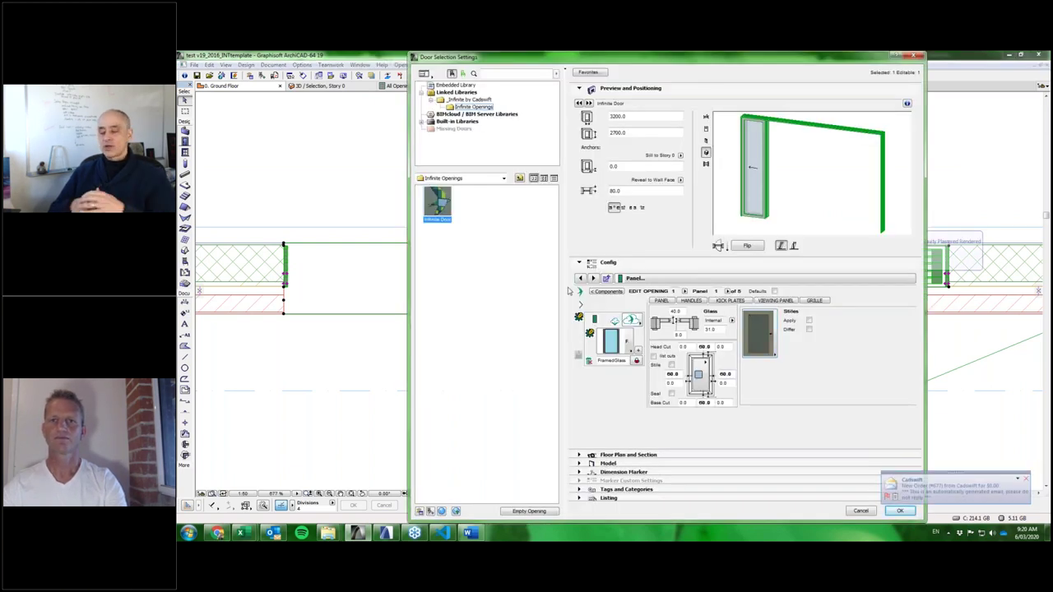
pyautogui.click(672, 281)
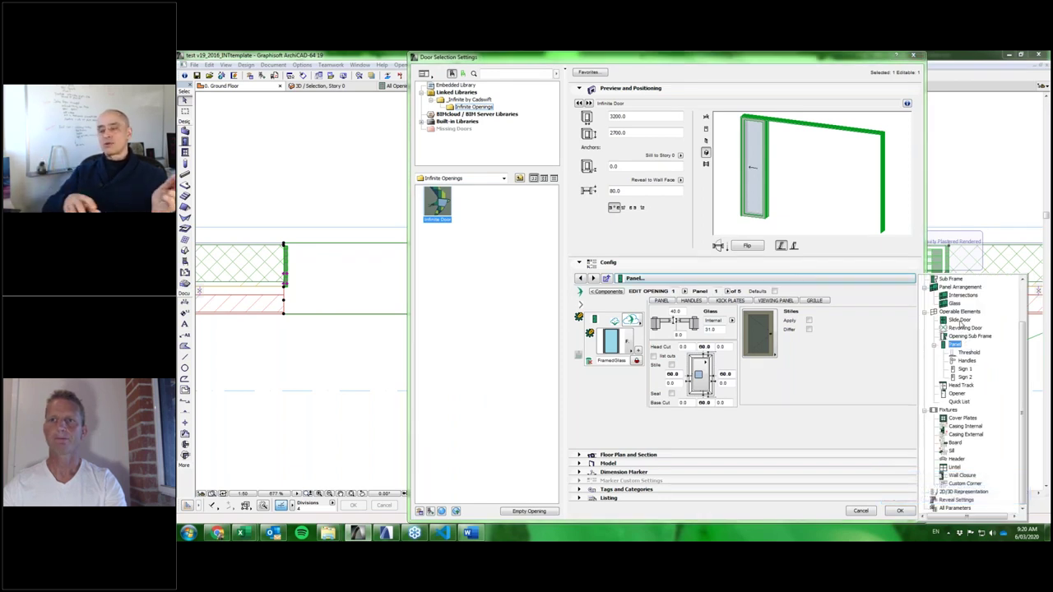
pyautogui.click(960, 321)
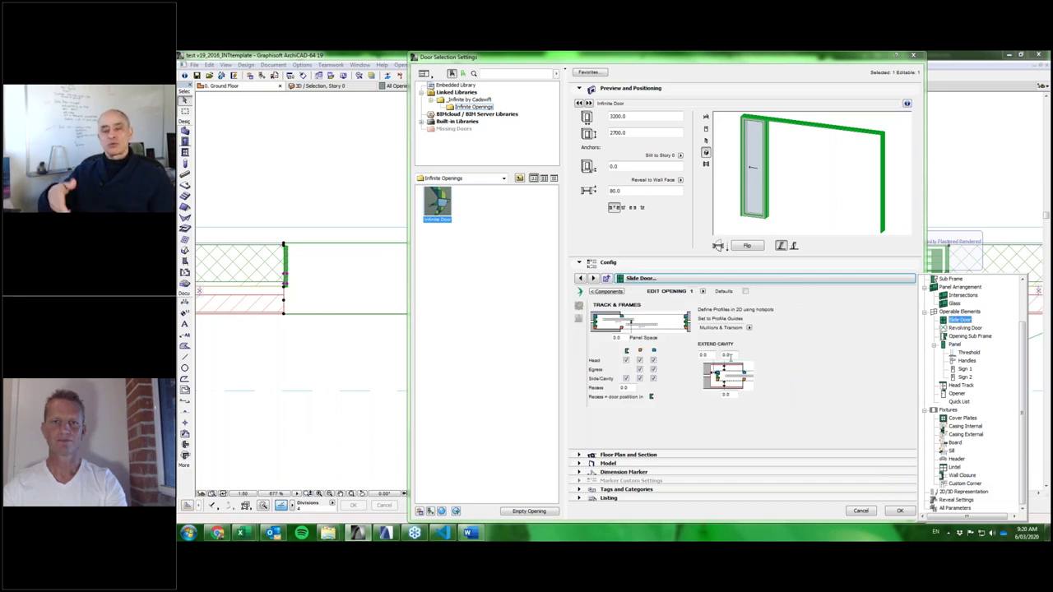
pyautogui.click(729, 355)
pyautogui.write('20')
pyautogui.click(725, 394)
pyautogui.write('2')
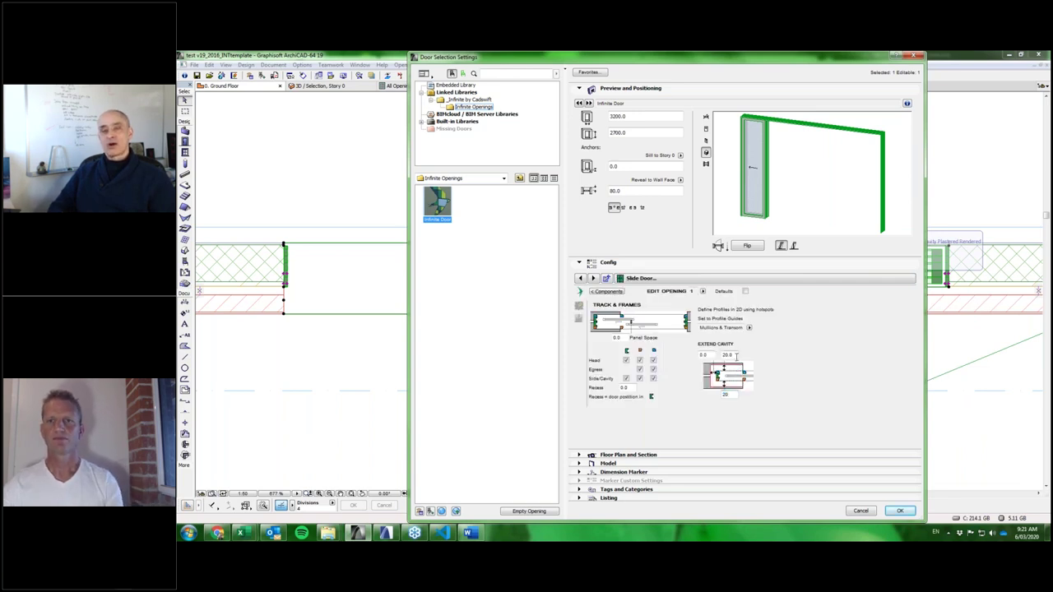
pyautogui.write('0')
pyautogui.click(900, 511)
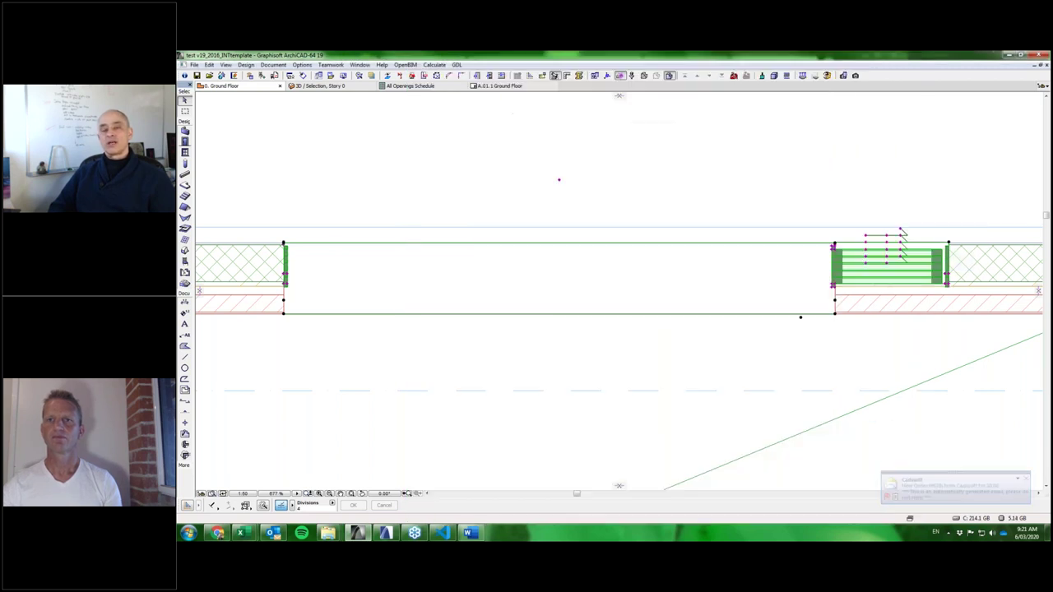
pyautogui.scroll(3, 864, 257)
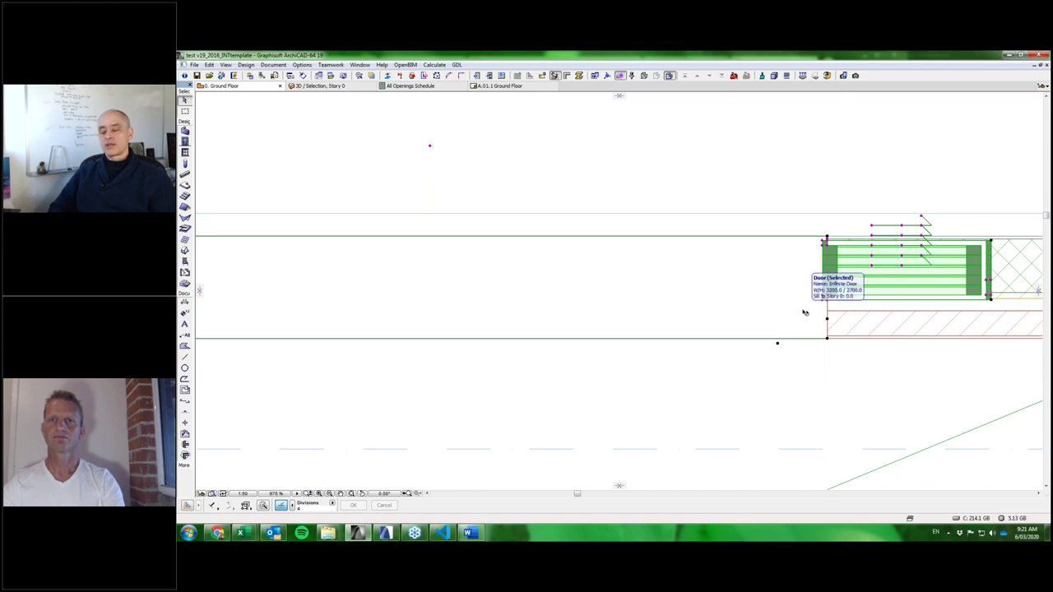
pyautogui.scroll(-3, 805, 313)
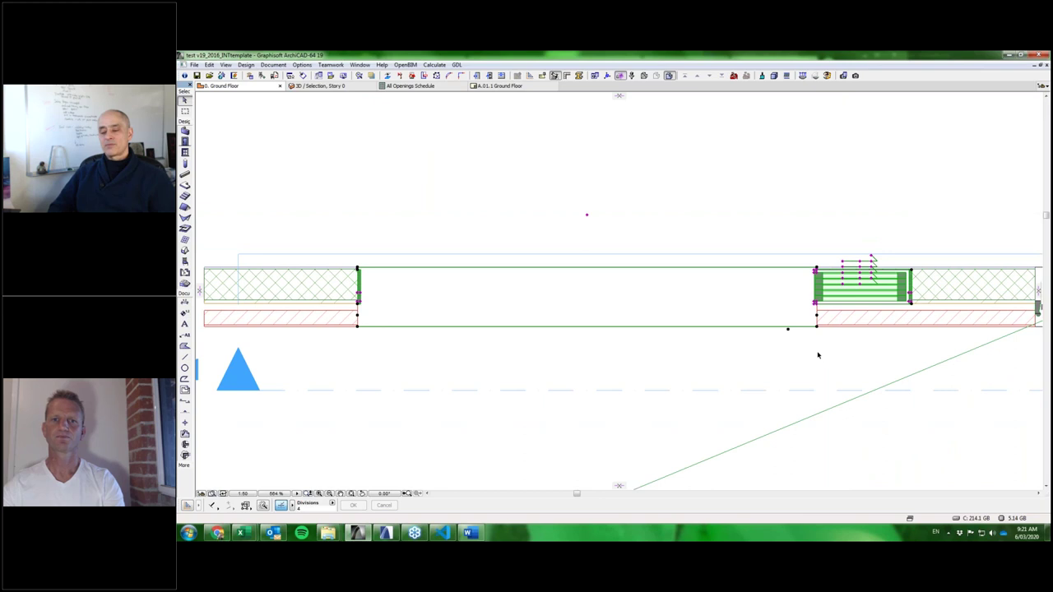
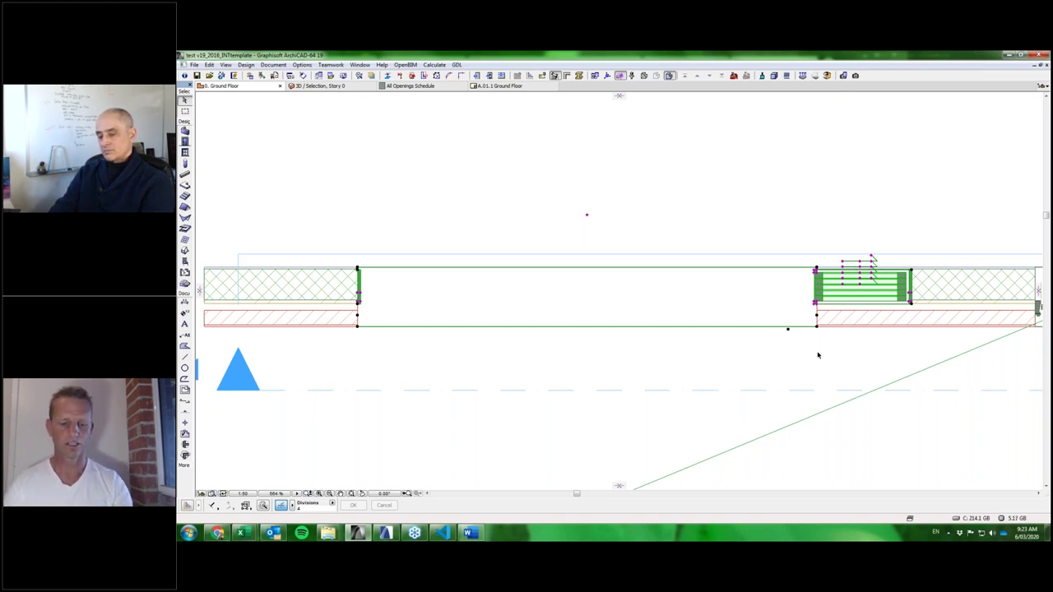
# Open Infinite Openings.gsm from file for editing, entering its library part password.
pyautogui.click(818, 355)
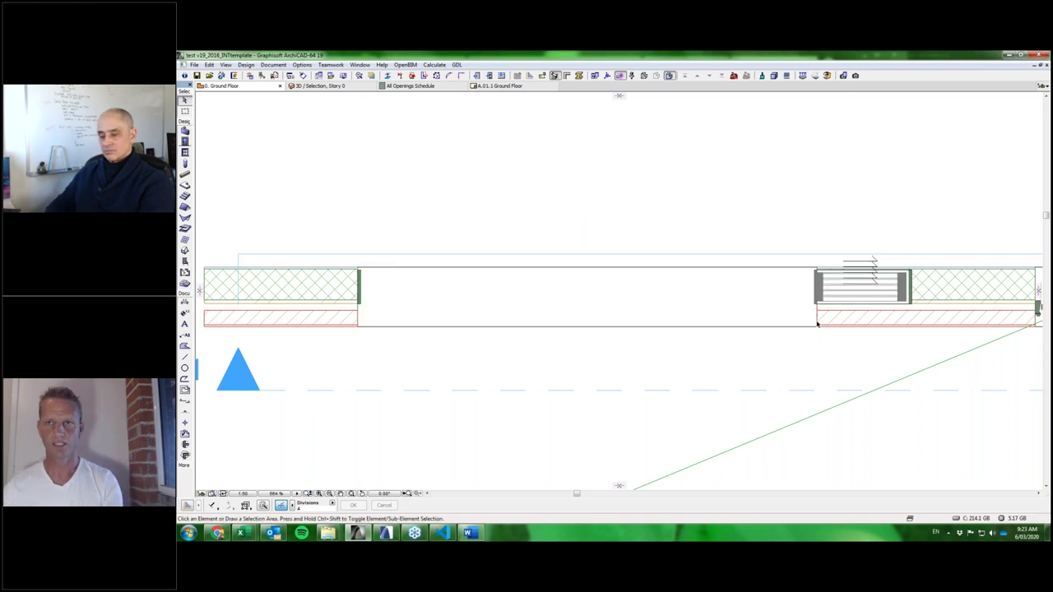
pyautogui.hotkey('ctrl', 'shift', 'o')
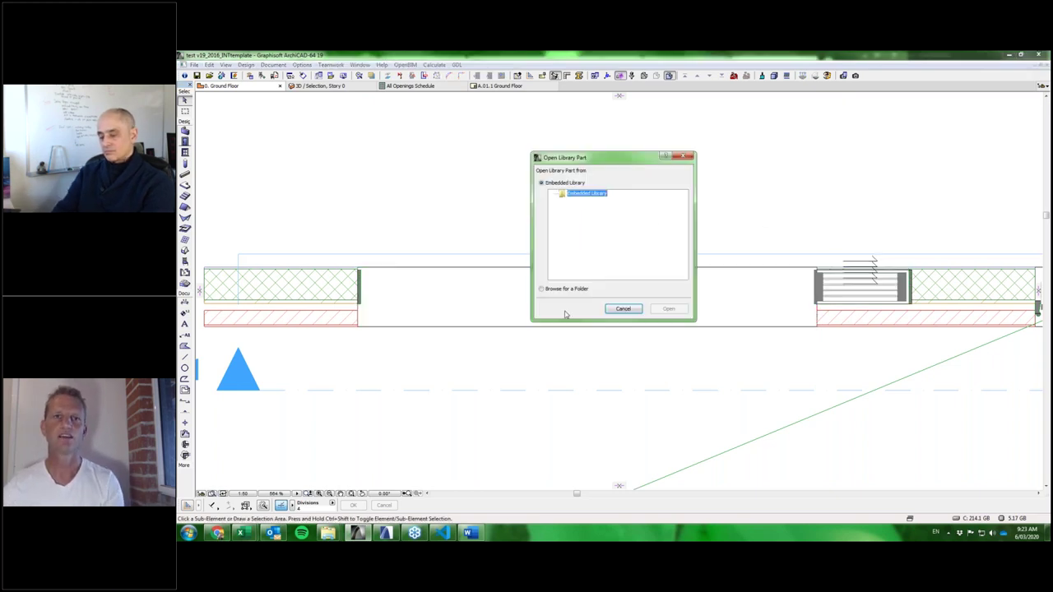
pyautogui.click(542, 289)
pyautogui.click(673, 309)
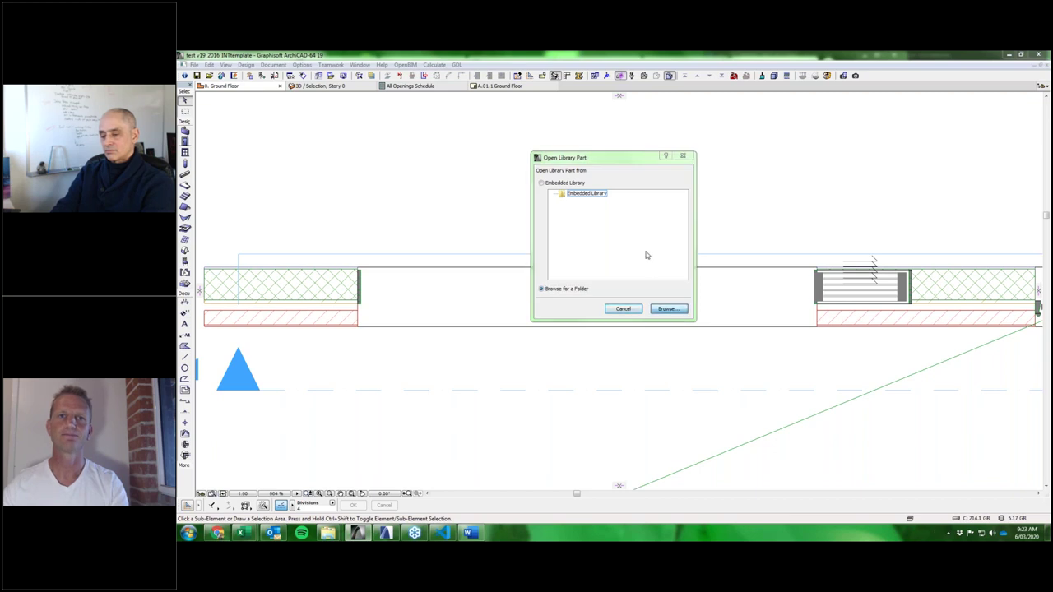
pyautogui.doubleClick(545, 190)
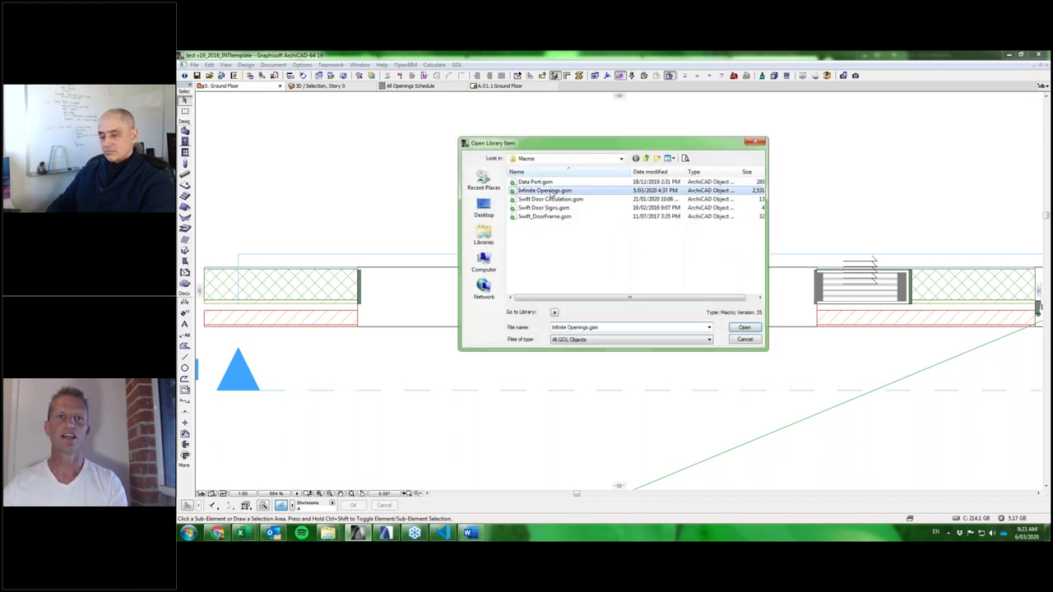
pyautogui.write('**********')
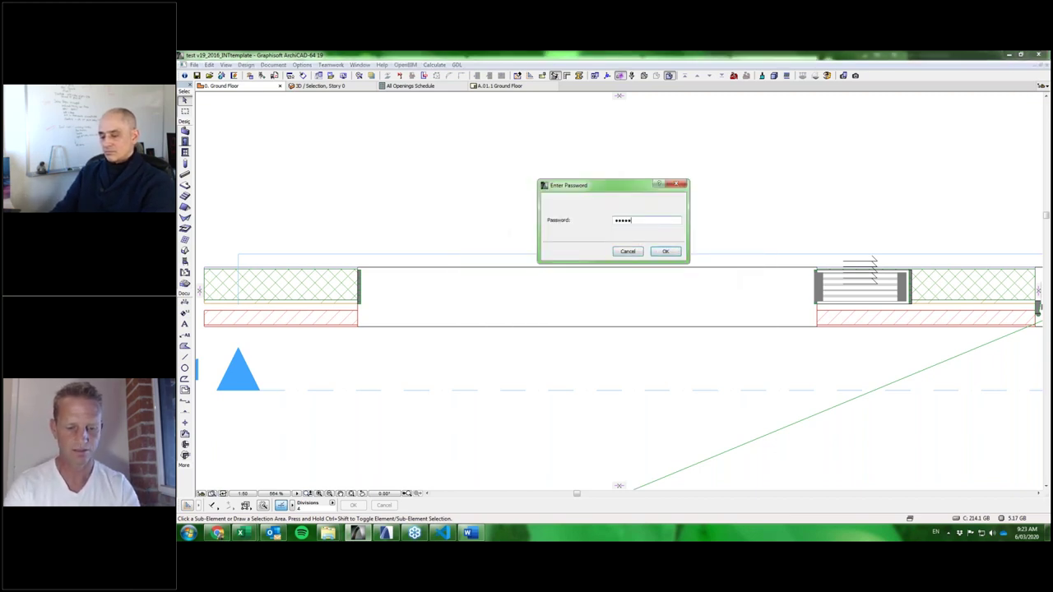
pyautogui.press('Return')
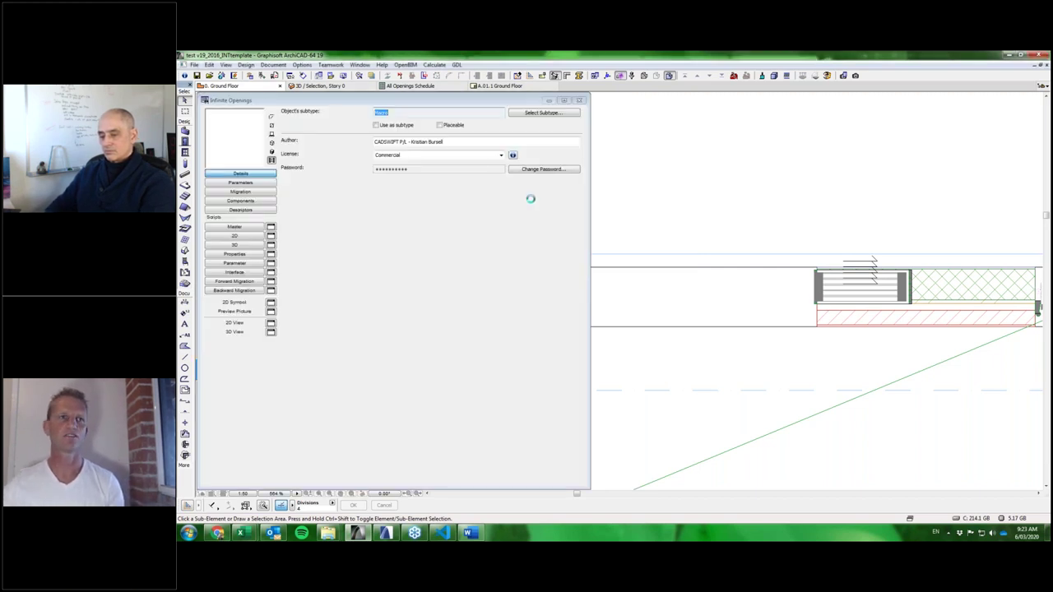
# Check the Roof Upper Material picker, then view the 7×16 logAssemblyASCII array values.
pyautogui.click(248, 183)
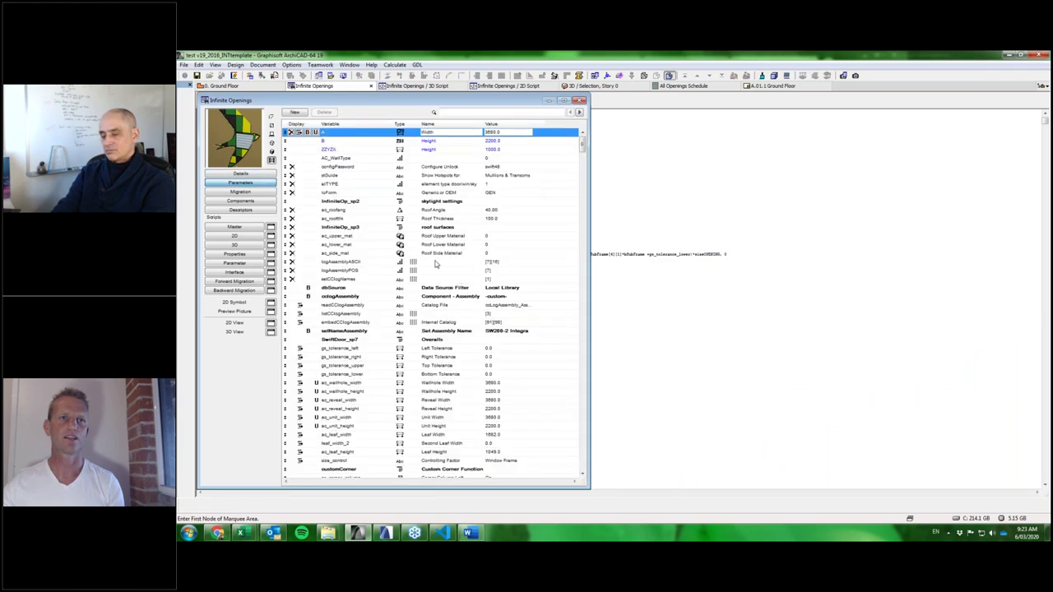
pyautogui.click(436, 264)
pyautogui.click(450, 238)
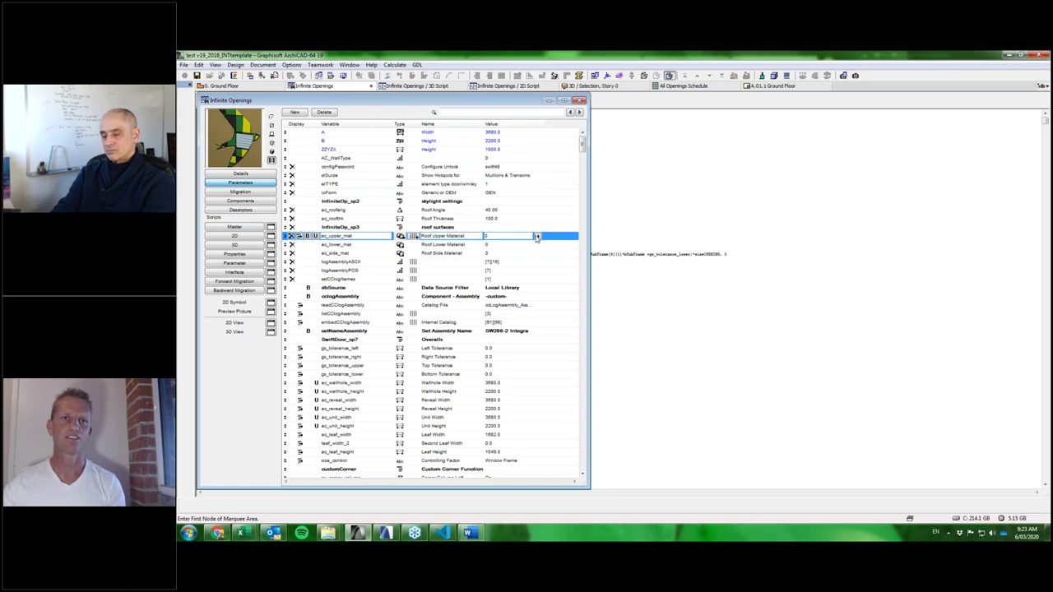
pyautogui.click(537, 236)
pyautogui.click(445, 262)
pyautogui.click(445, 262)
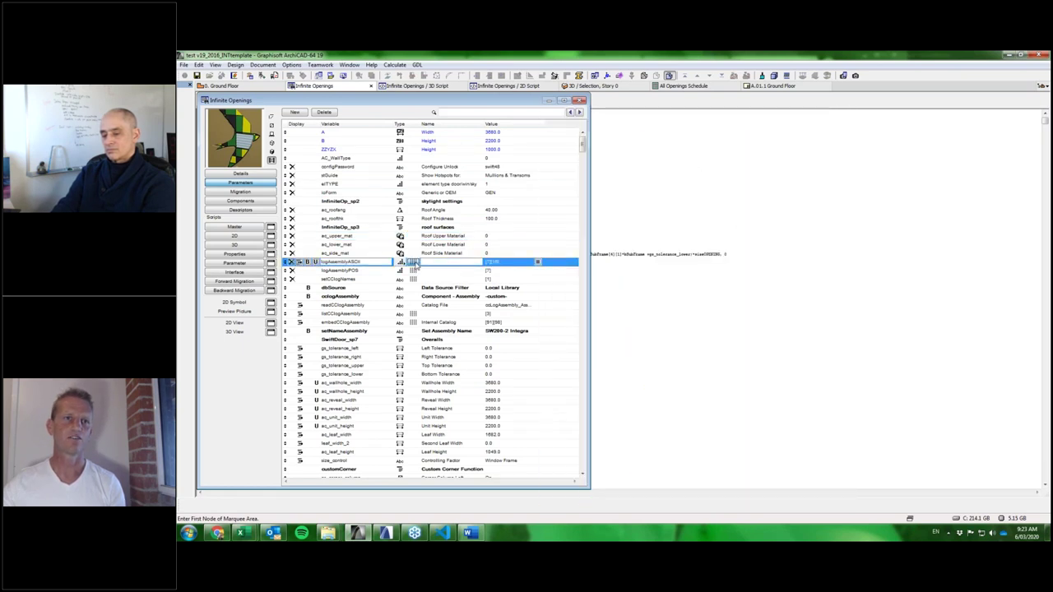
pyautogui.click(538, 264)
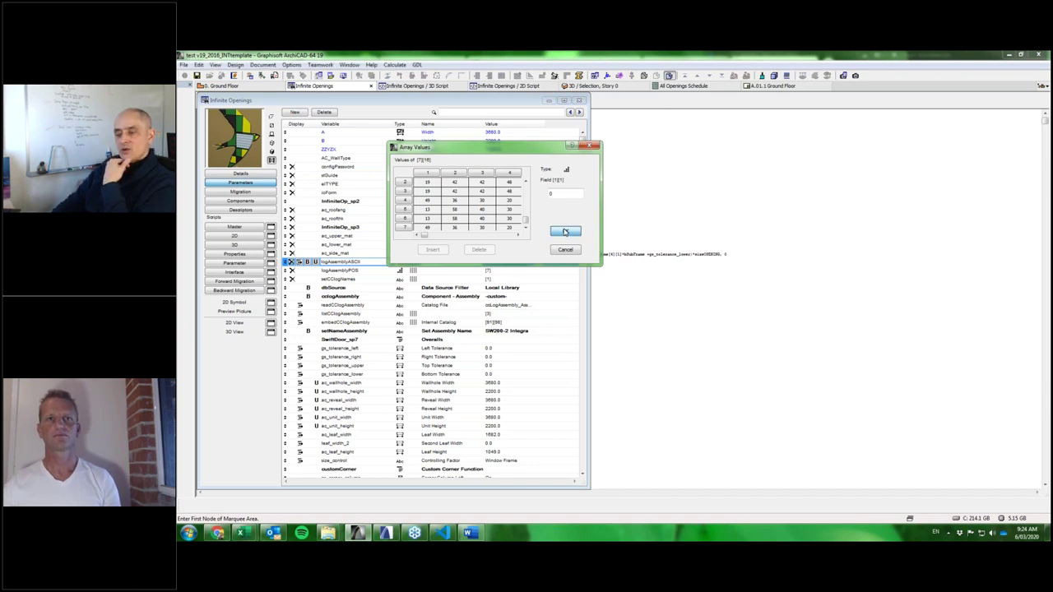
# Close the logAssemblyASCII Array Values dialog and return to the Ground Floor plan.
pyautogui.click(566, 232)
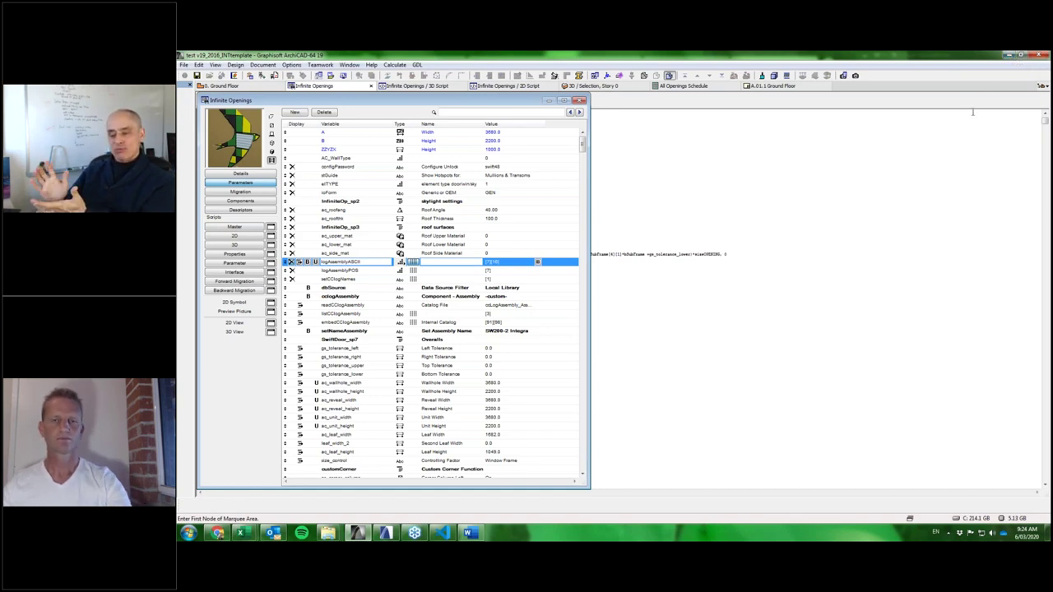
pyautogui.hotkey('ctrl', 'Tab')
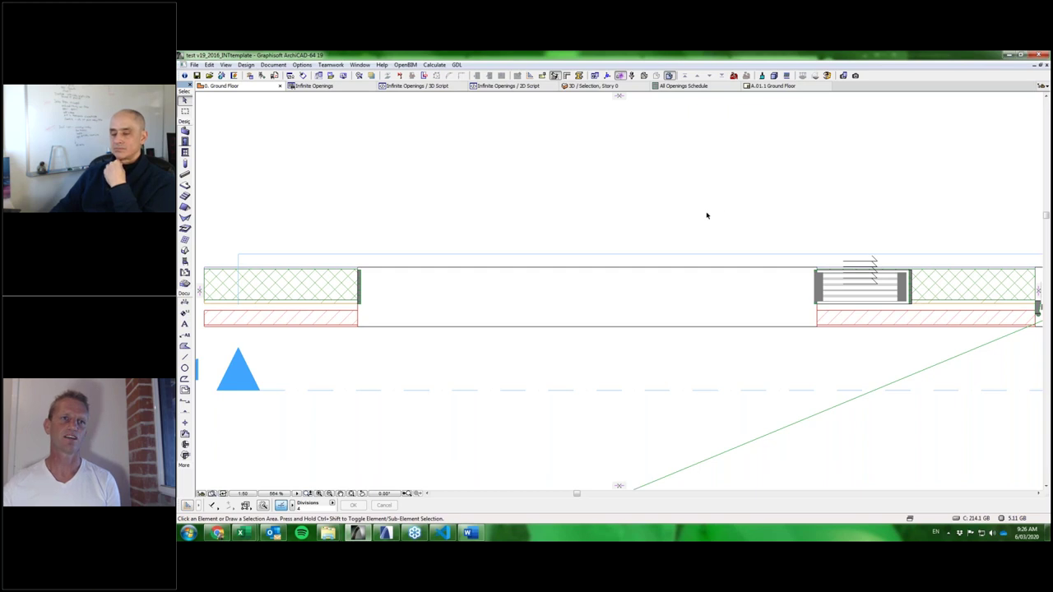
# Select the wall holding the window on the Ground Floor plan.
pyautogui.click(358, 329)
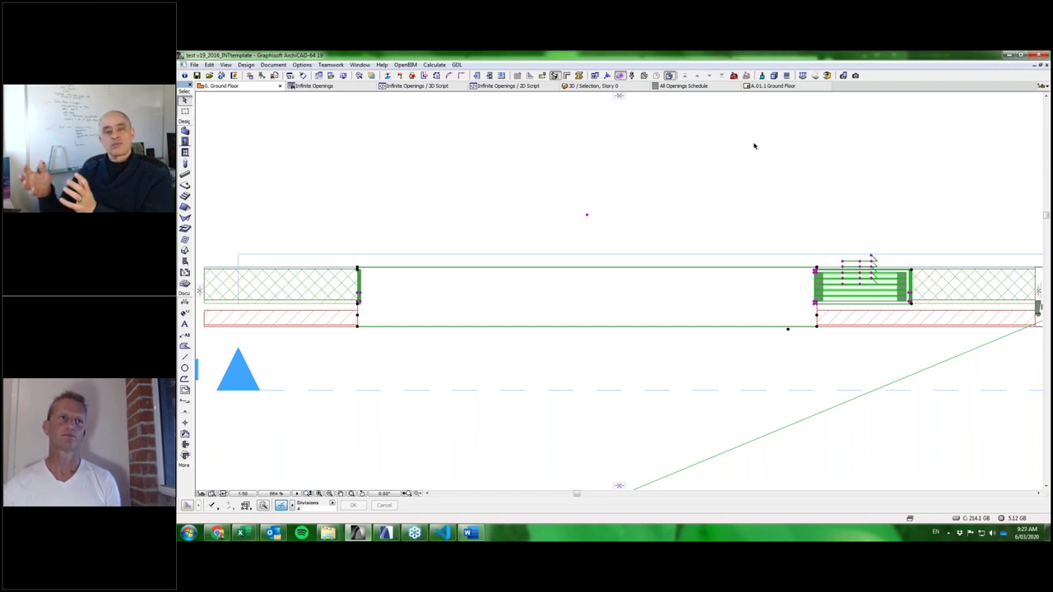
# Bring up the Library Manager from the File menu and make its window taller.
pyautogui.click(194, 66)
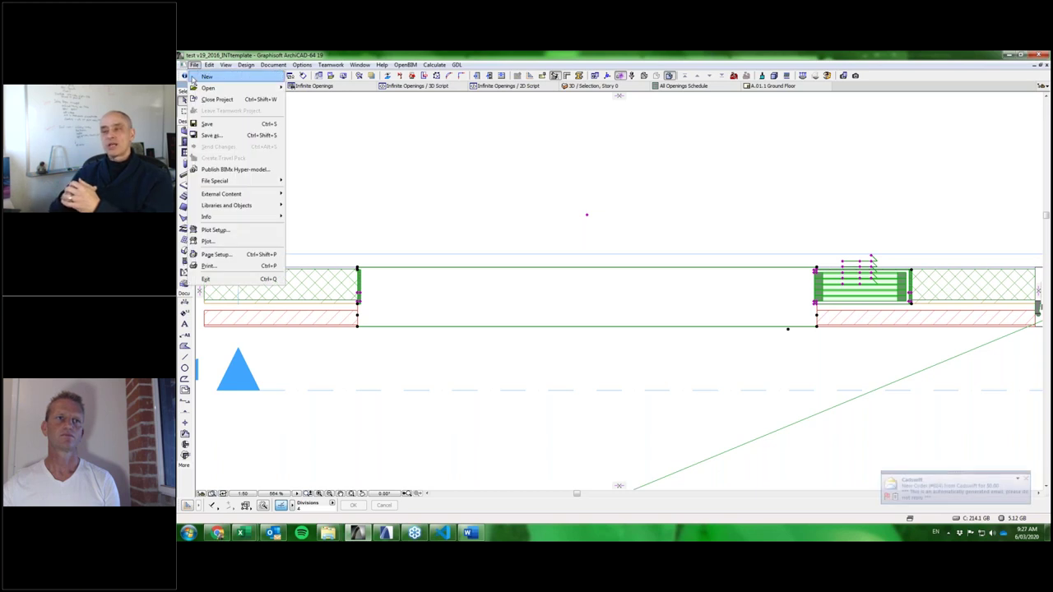
pyautogui.moveTo(236, 211)
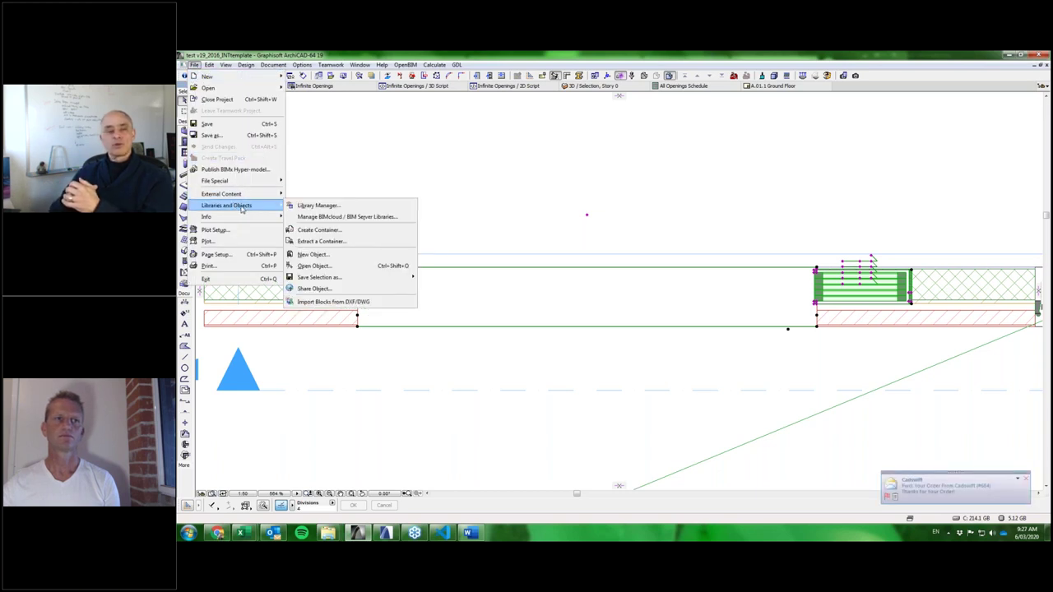
pyautogui.click(330, 206)
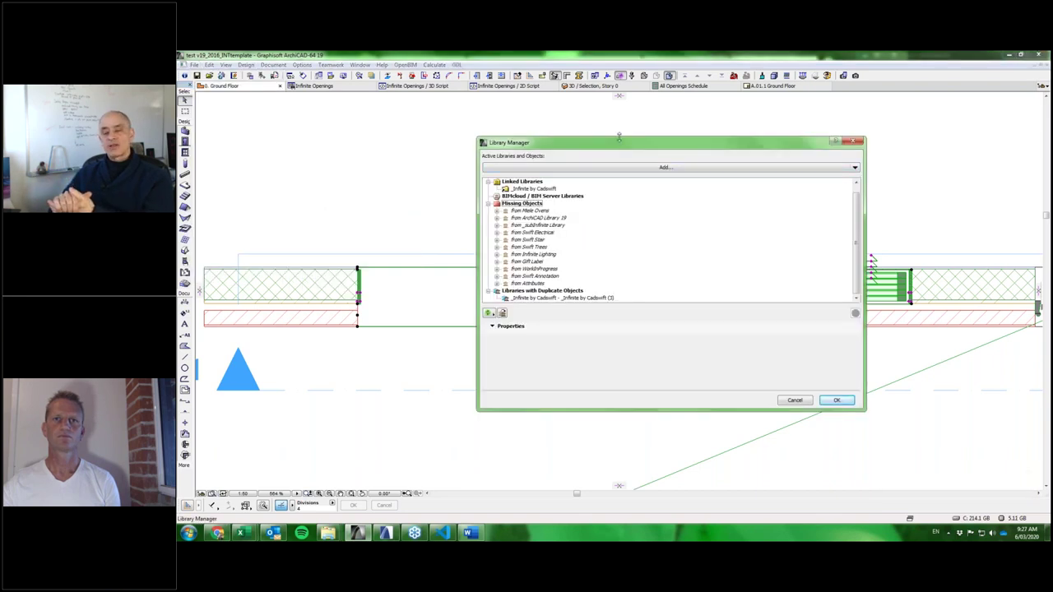
pyautogui.moveTo(618, 137); pyautogui.dragTo(618, 106)
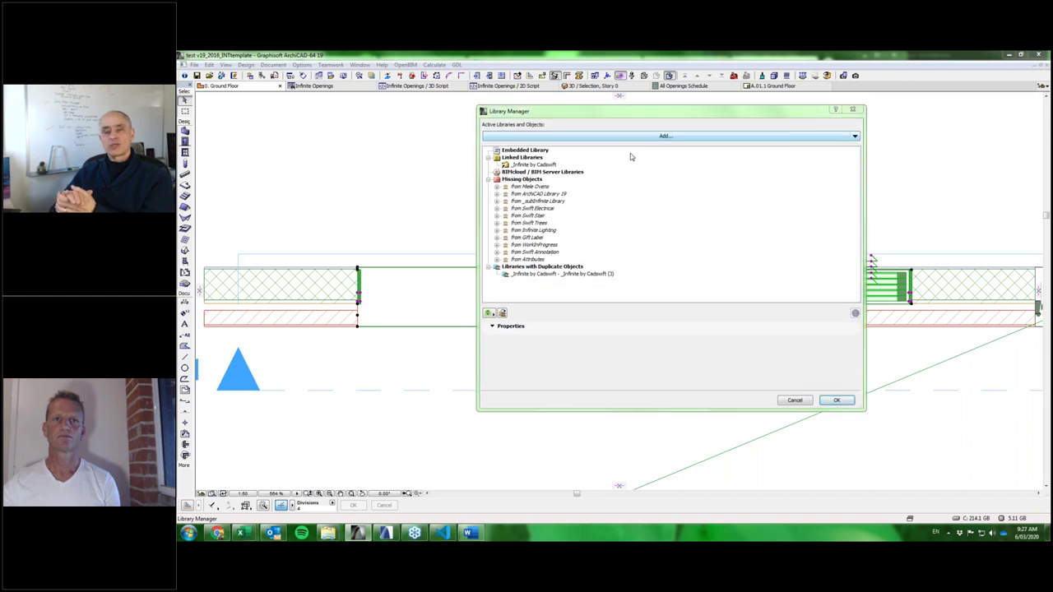
# Link 01_LIBRARY > 01_GSM > 02_Swift Range > Swift Annotation as a library and confirm.
pyautogui.click(631, 136)
pyautogui.moveTo(598, 257); pyautogui.dragTo(573, 188)
pyautogui.click(573, 188)
pyautogui.click(508, 260)
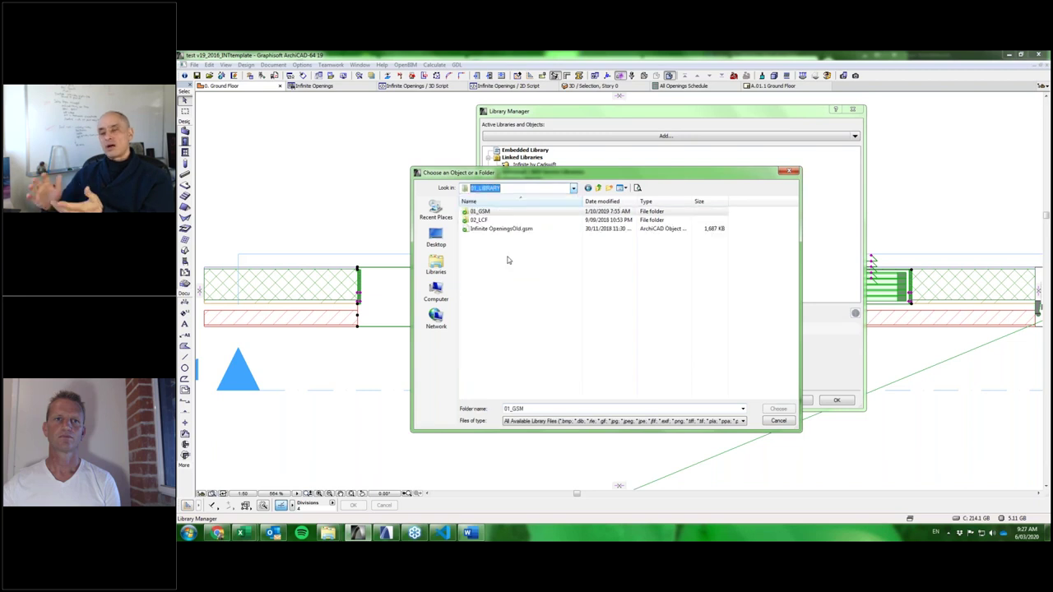
pyautogui.doubleClick(480, 211)
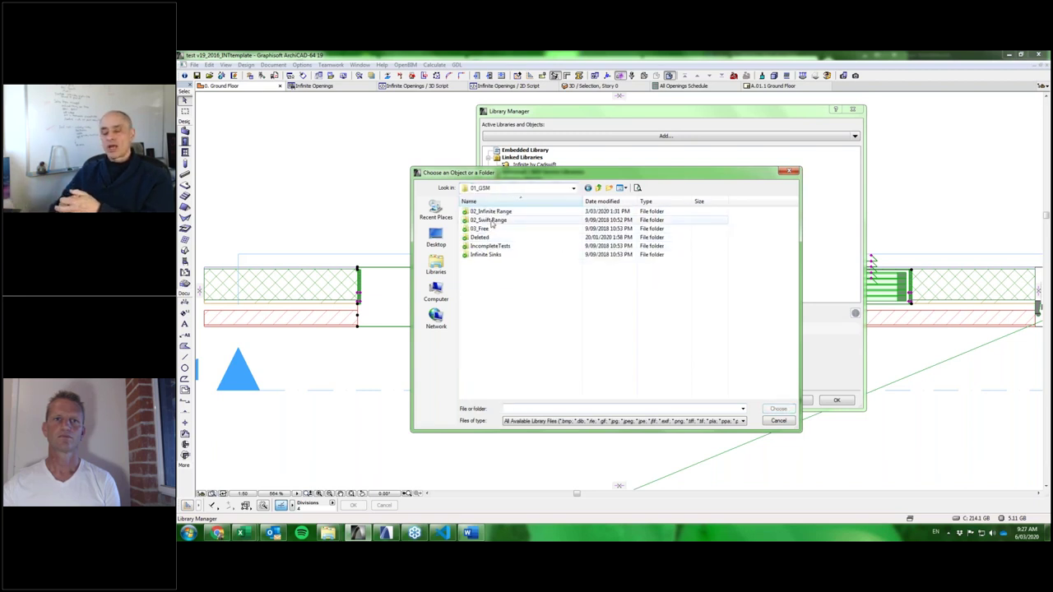
pyautogui.doubleClick(491, 220)
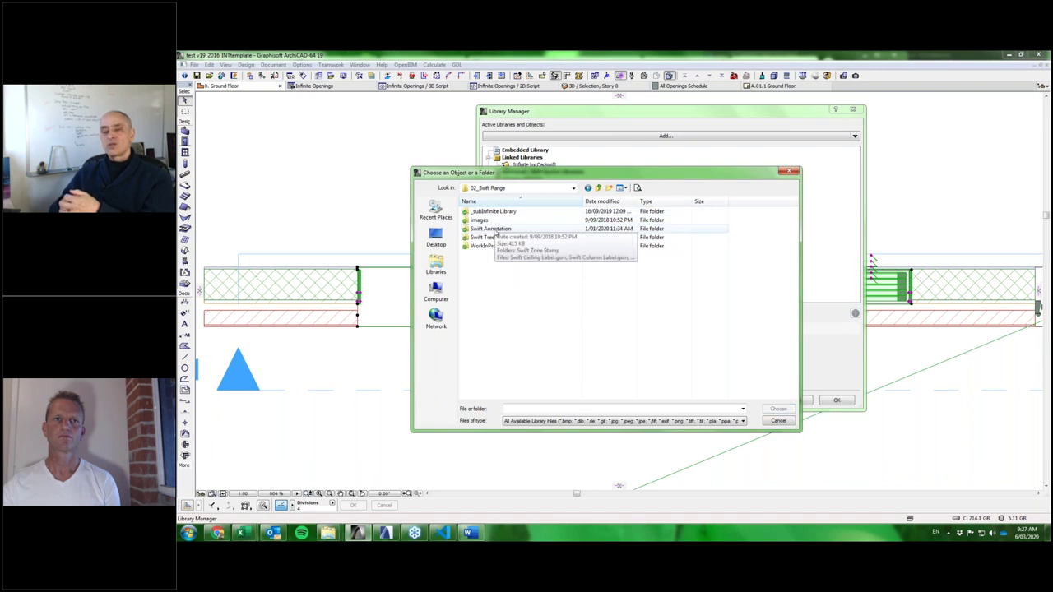
pyautogui.click(496, 229)
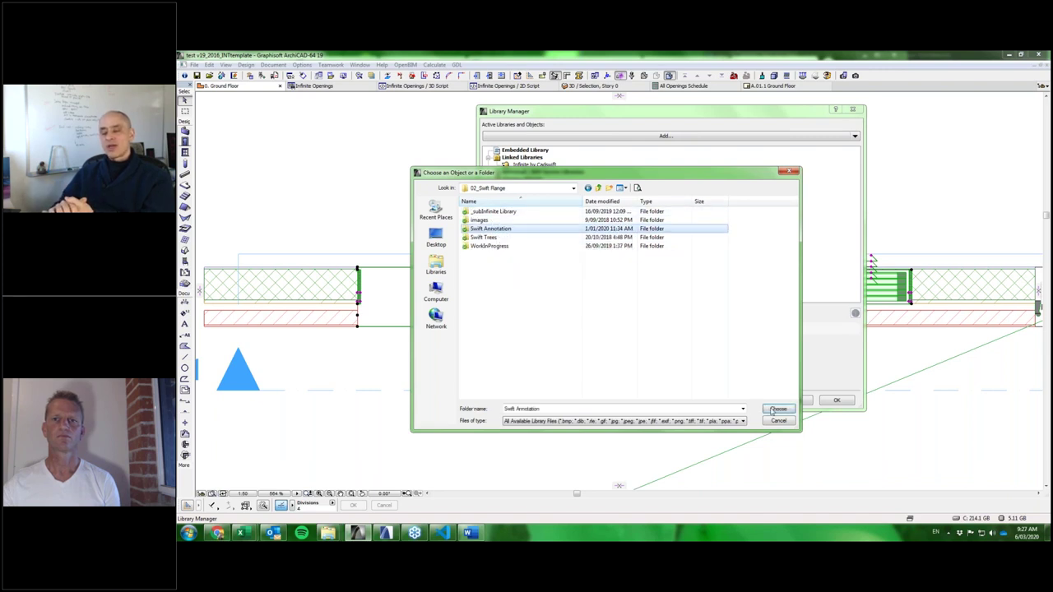
pyautogui.click(776, 412)
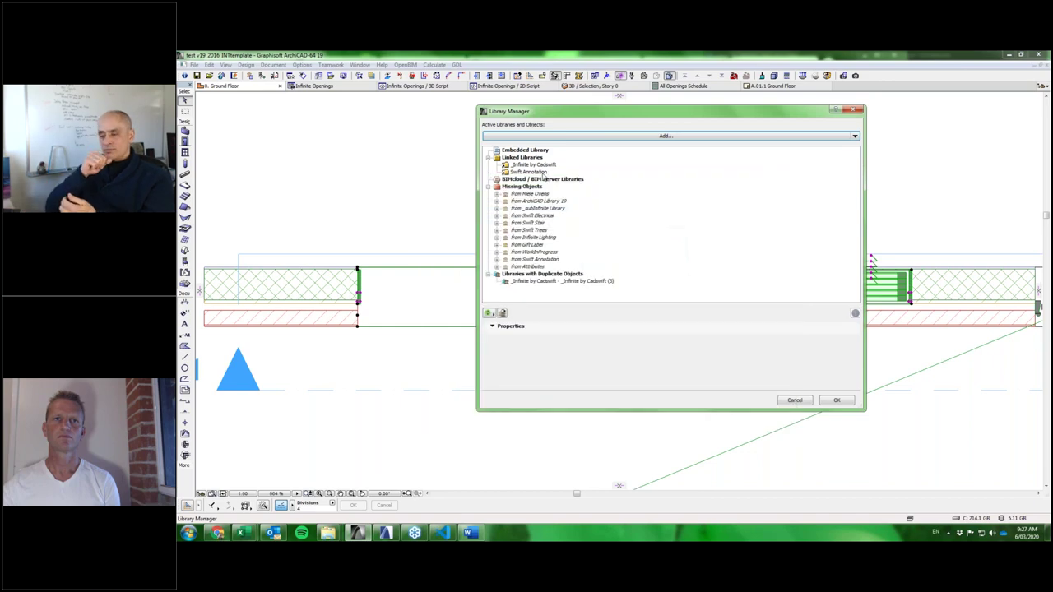
pyautogui.click(838, 402)
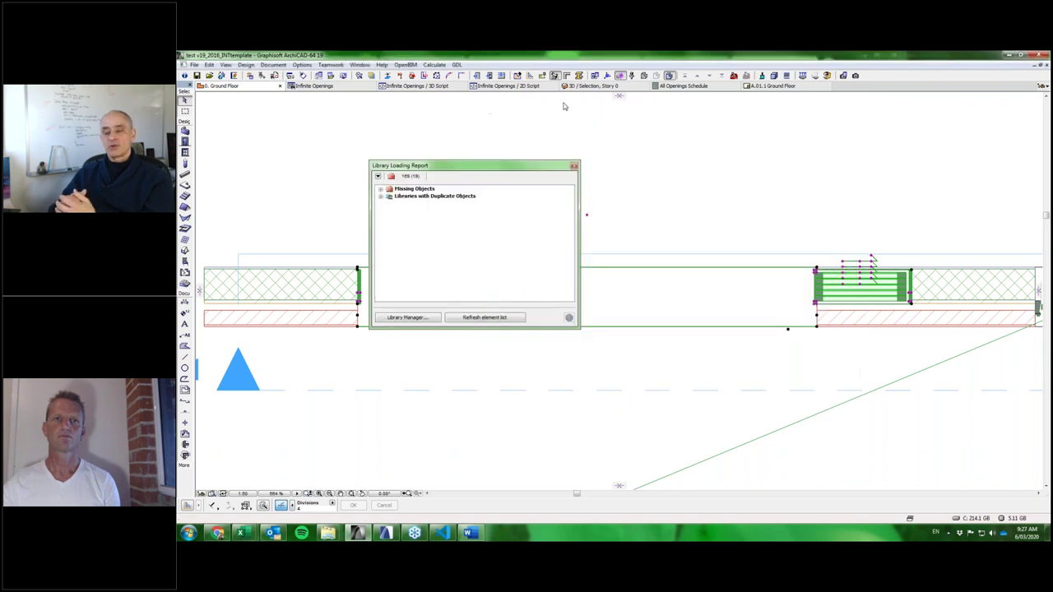
# Dismiss the Library Loading Report and switch to the browser's CADSWIFT checkout page.
pyautogui.click(573, 165)
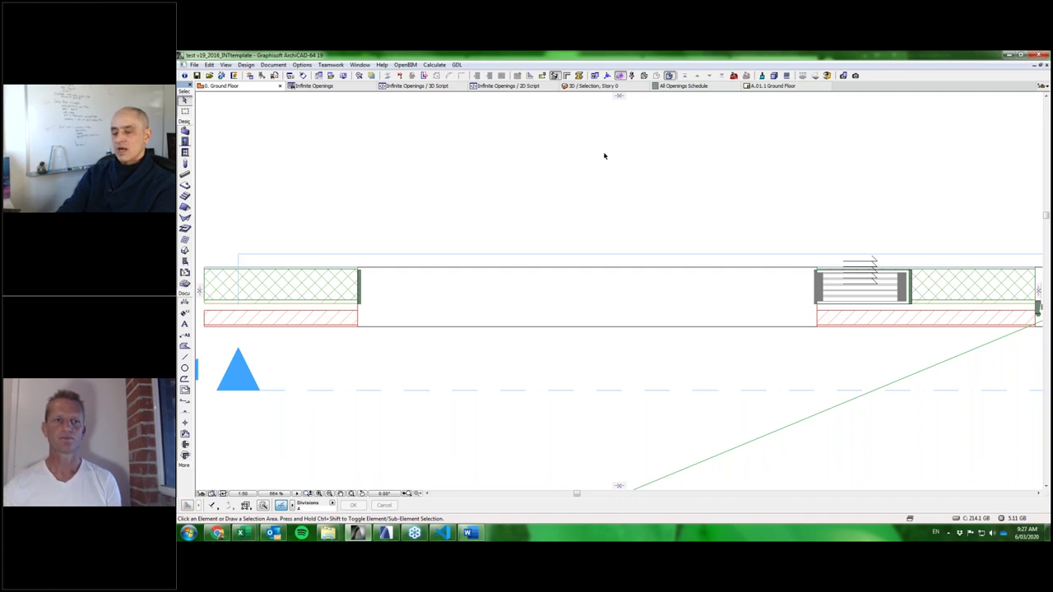
pyautogui.click(218, 533)
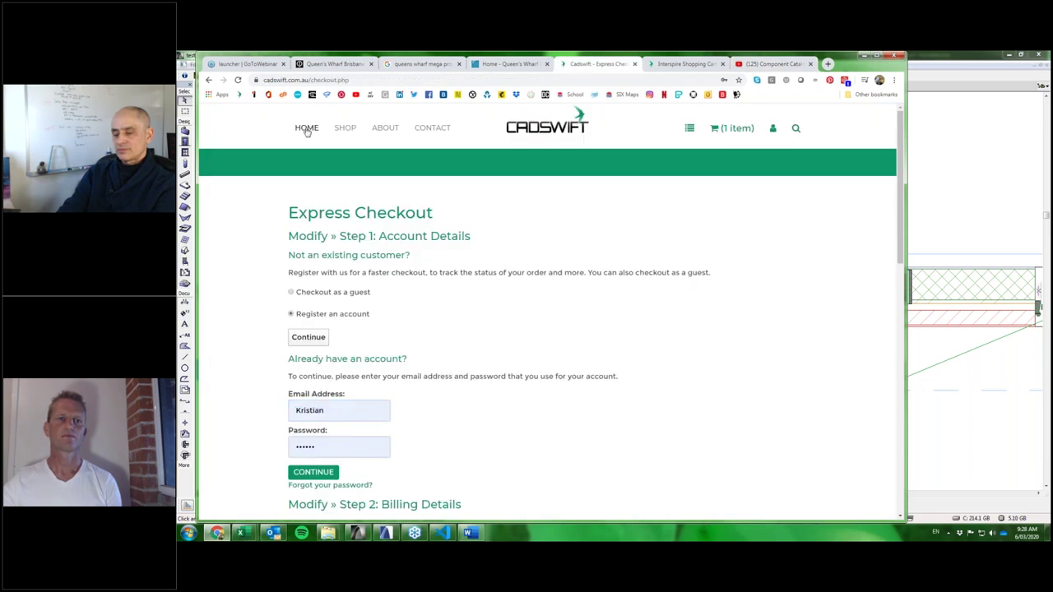
# Add Infinite Openings to the cart from the CADSWIFT shop listing.
pyautogui.click(307, 128)
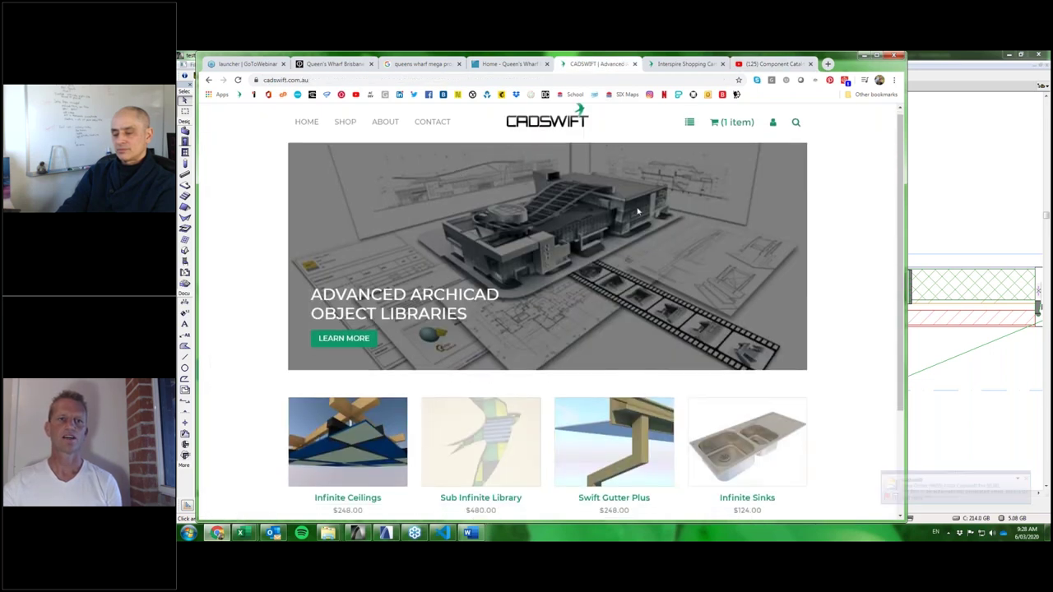
pyautogui.scroll(-3, 638, 212)
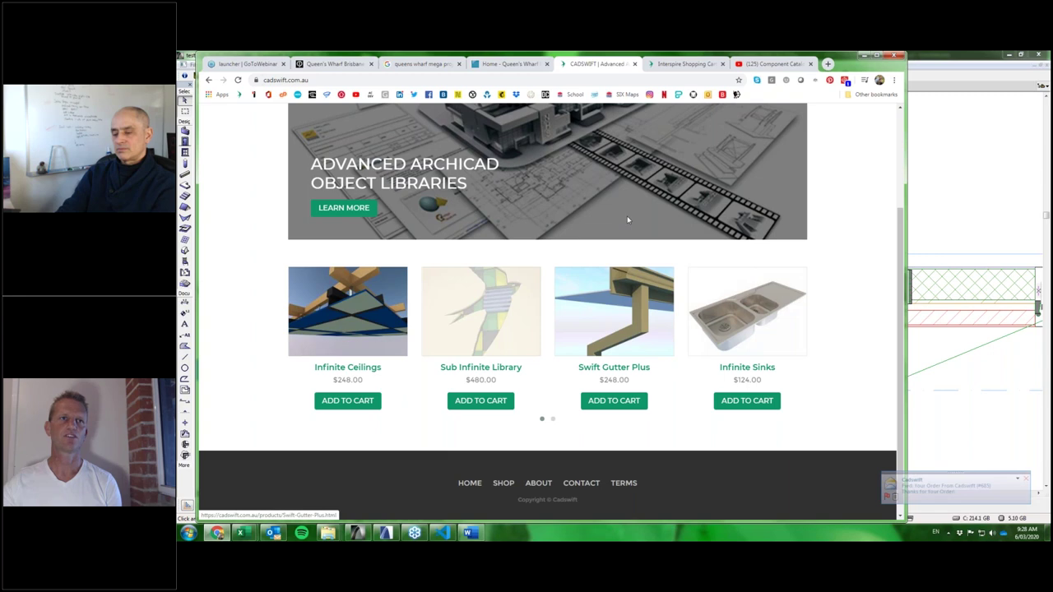
pyautogui.scroll(3, 623, 222)
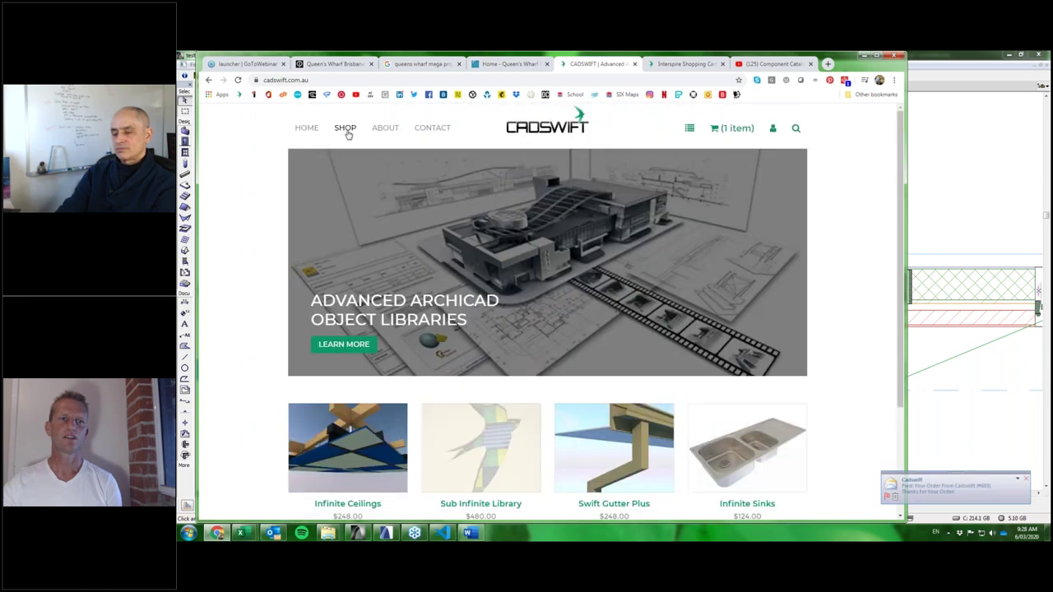
pyautogui.click(345, 130)
pyautogui.scroll(-3, 484, 204)
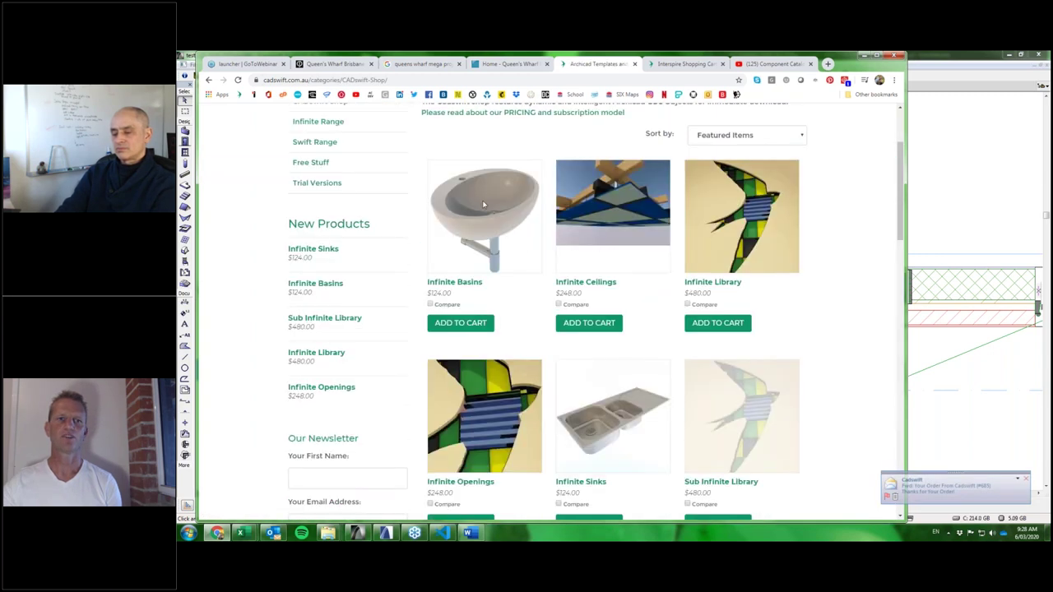
pyautogui.scroll(-2, 483, 204)
pyautogui.click(464, 429)
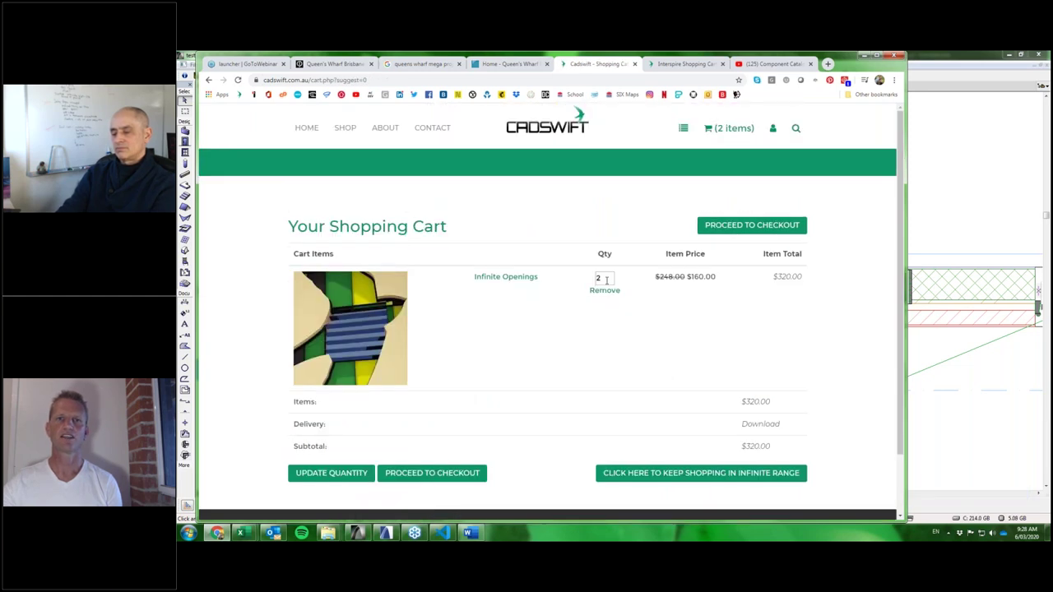
# Change the Infinite Openings cart quantity to 1 and update the cart.
pyautogui.click(606, 280)
pyautogui.click(608, 298)
pyautogui.press('BackSpace')
pyautogui.press('BackSpace')
pyautogui.write('1')
pyautogui.press('Escape')
pyautogui.press('Return')
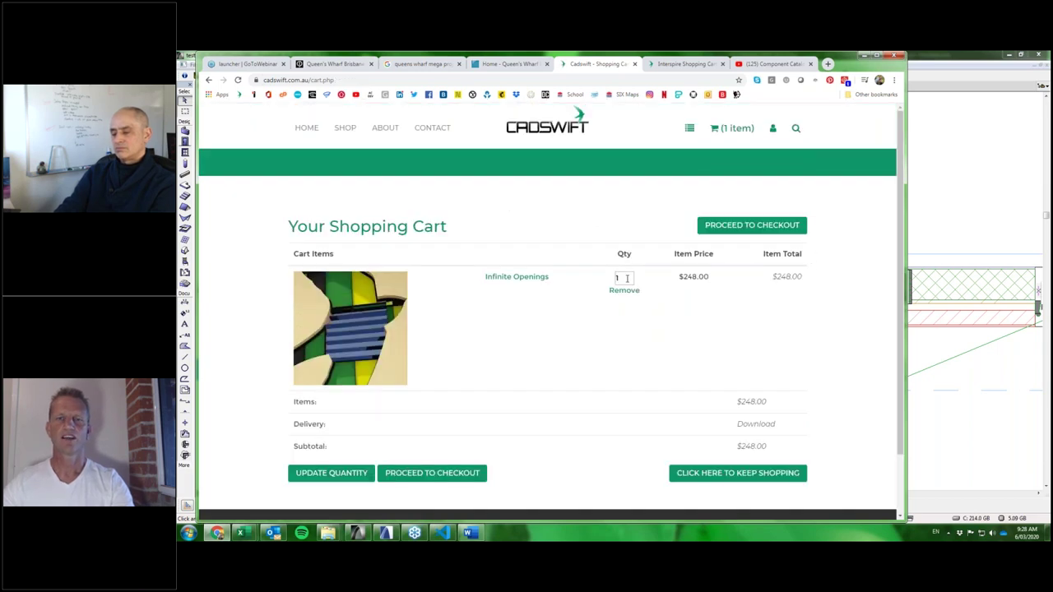
# Proceed to Express Checkout and choose checking out as a guest.
pyautogui.scroll(-2, 734, 403)
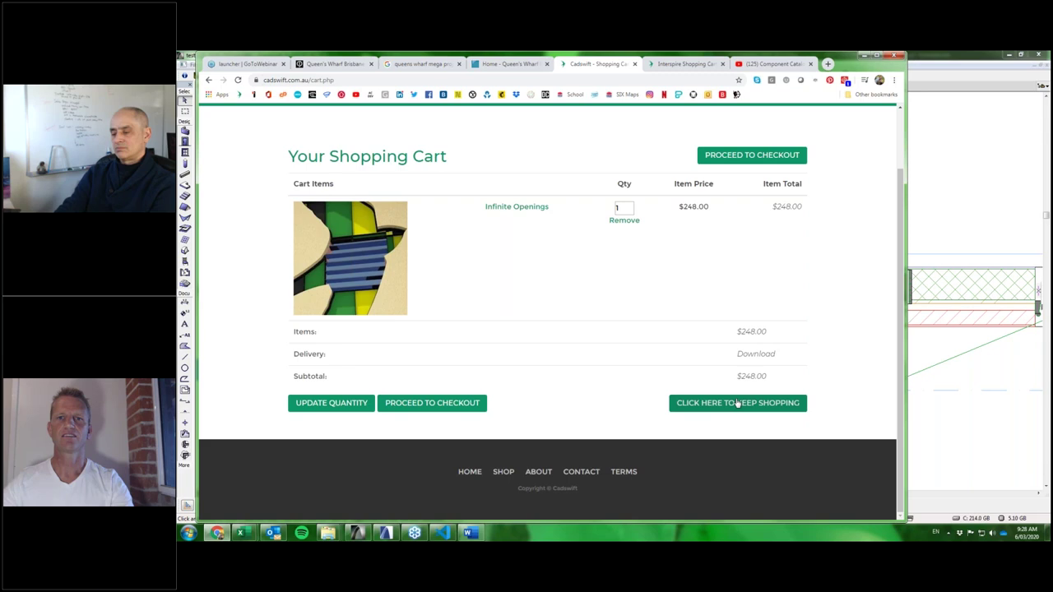
pyautogui.click(453, 407)
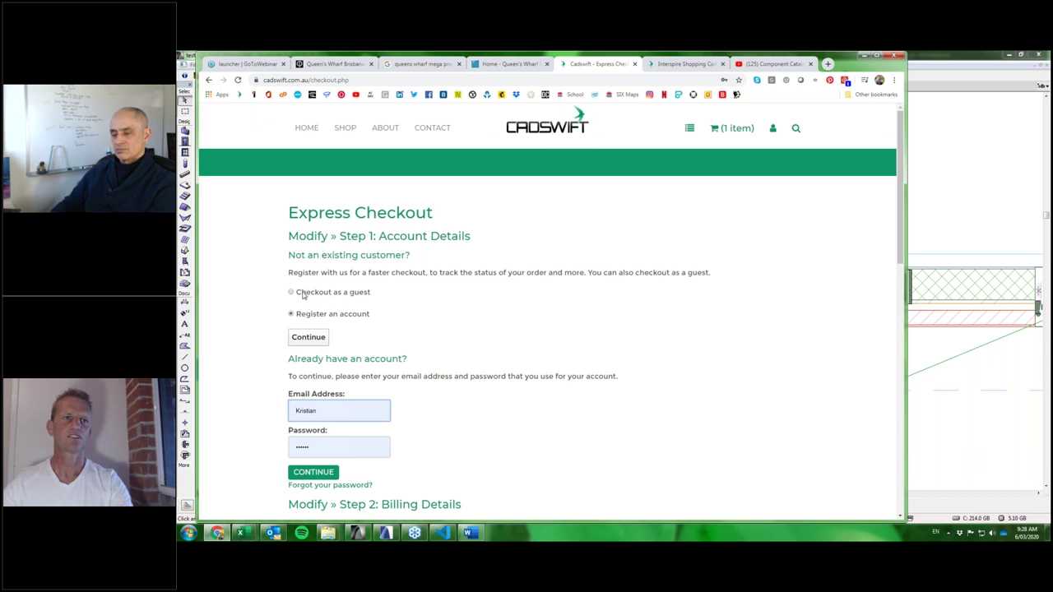
pyautogui.click(303, 295)
pyautogui.click(369, 314)
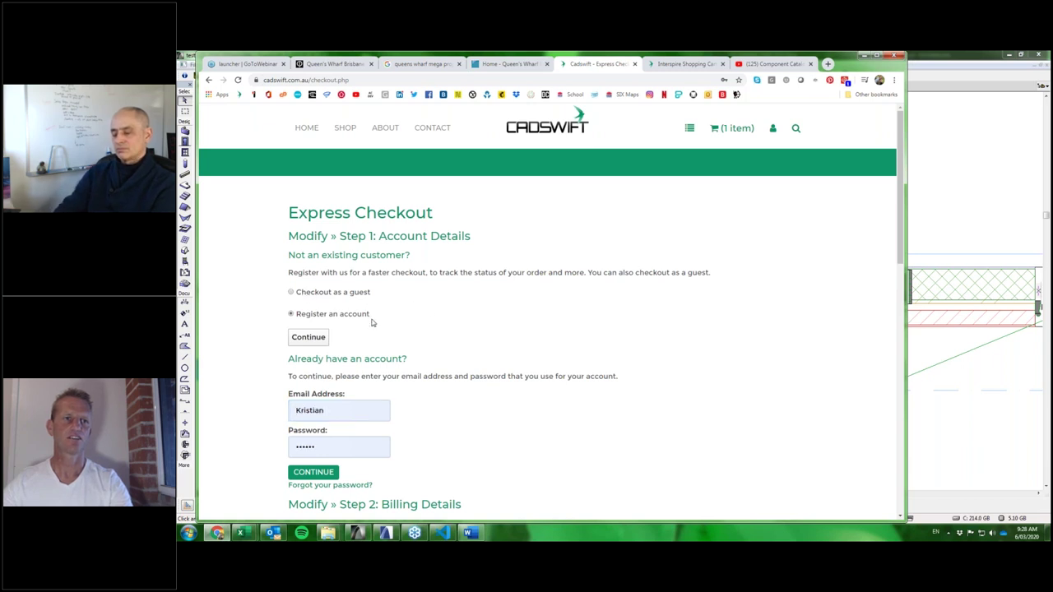
# Sign in at checkout, replacing the invalid e-mail with the account's full e-mail address.
pyautogui.scroll(-2, 367, 319)
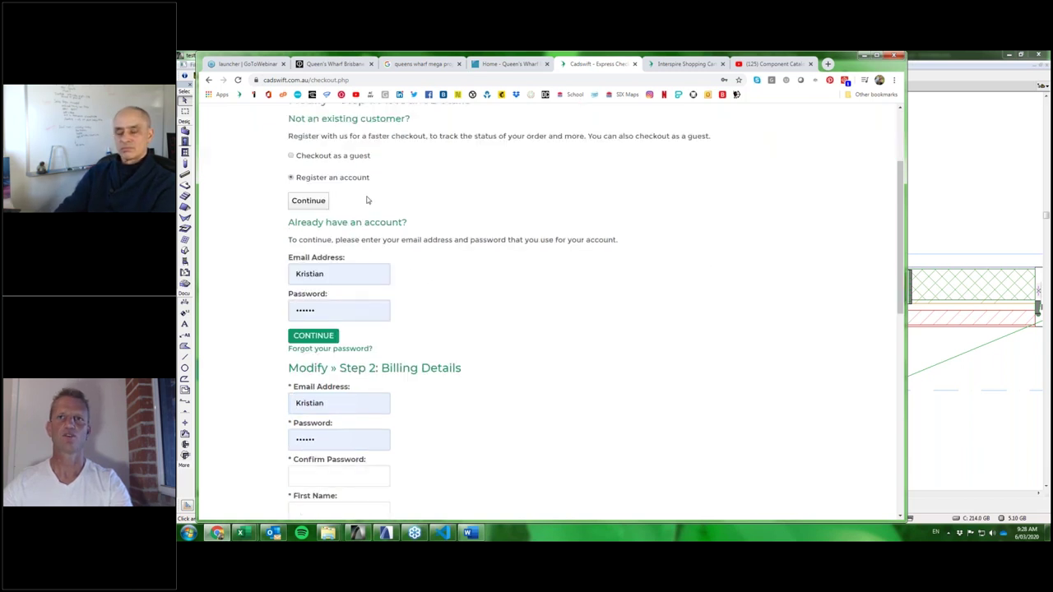
pyautogui.scroll(2, 367, 199)
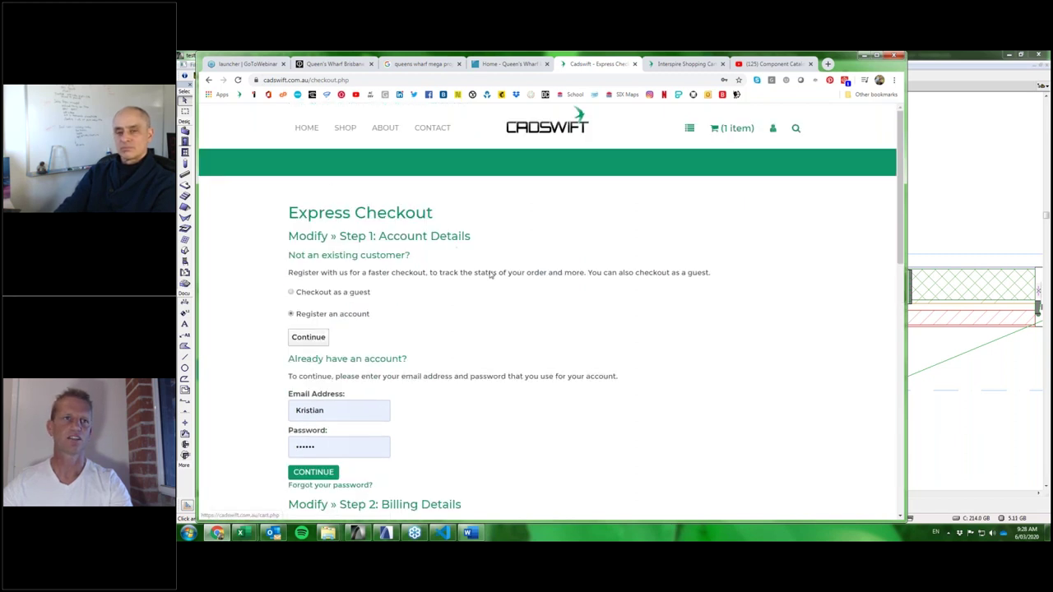
pyautogui.click(290, 292)
pyautogui.scroll(-2, 399, 316)
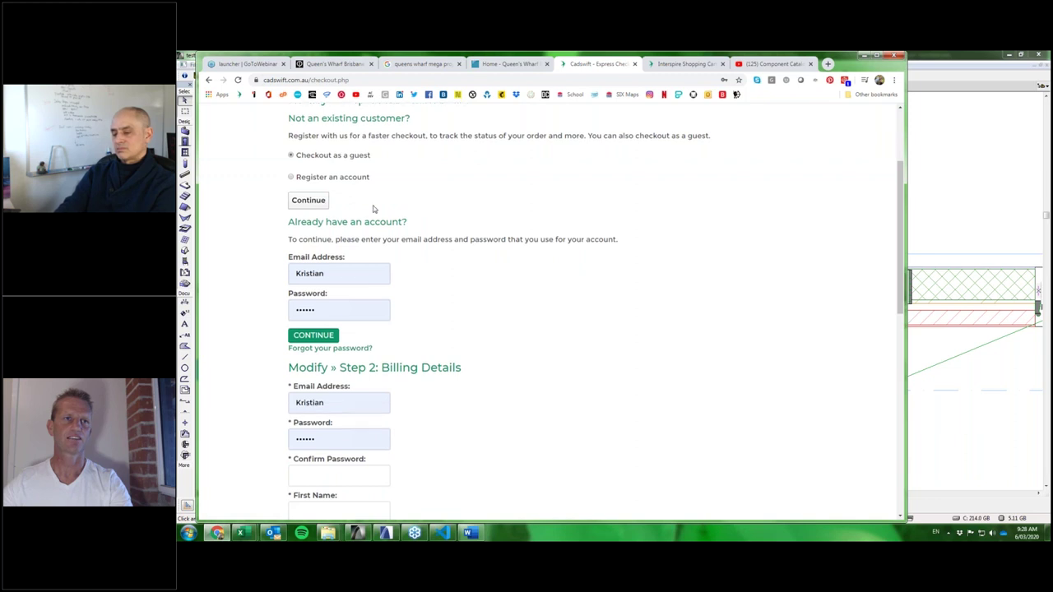
pyautogui.scroll(-1, 372, 209)
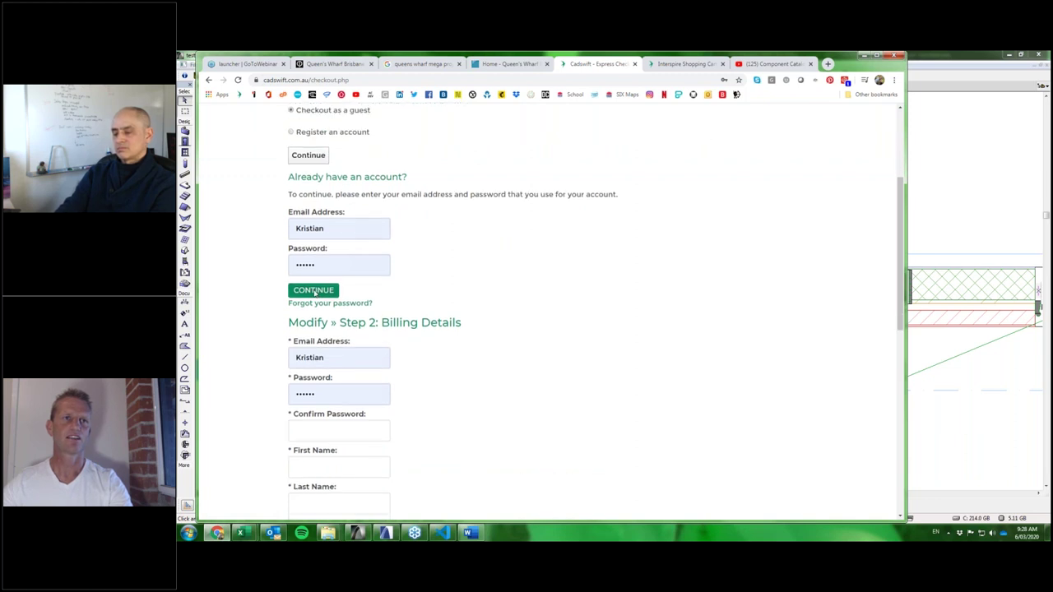
pyautogui.click(314, 291)
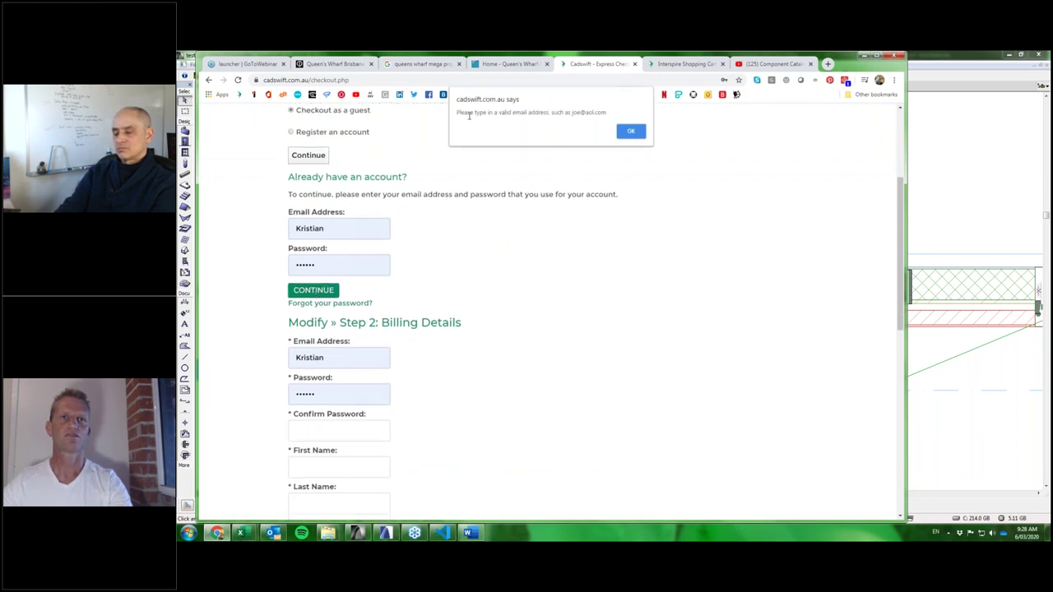
pyautogui.click(630, 131)
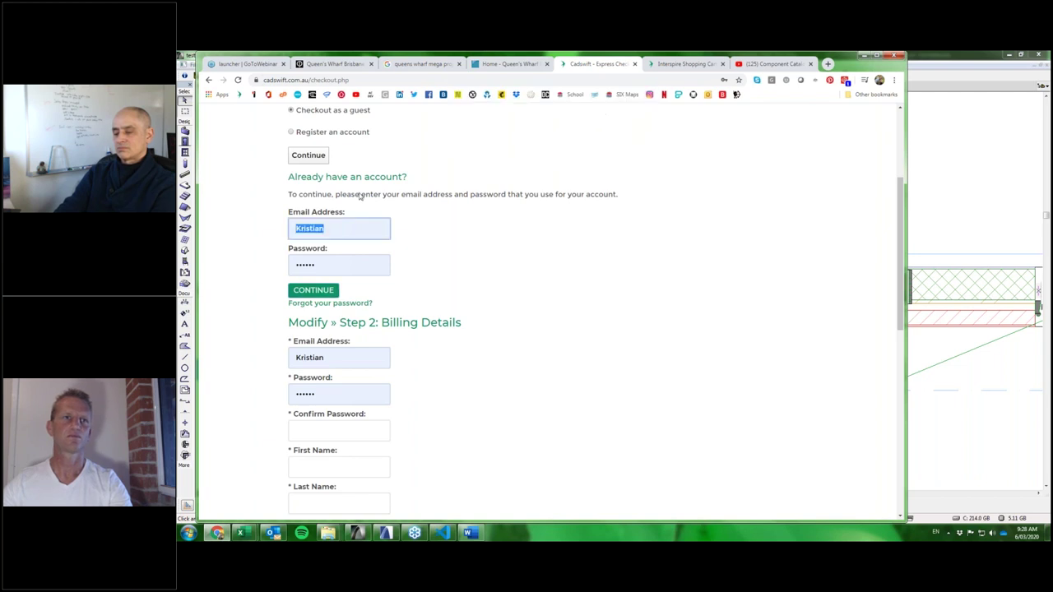
pyautogui.click(327, 227)
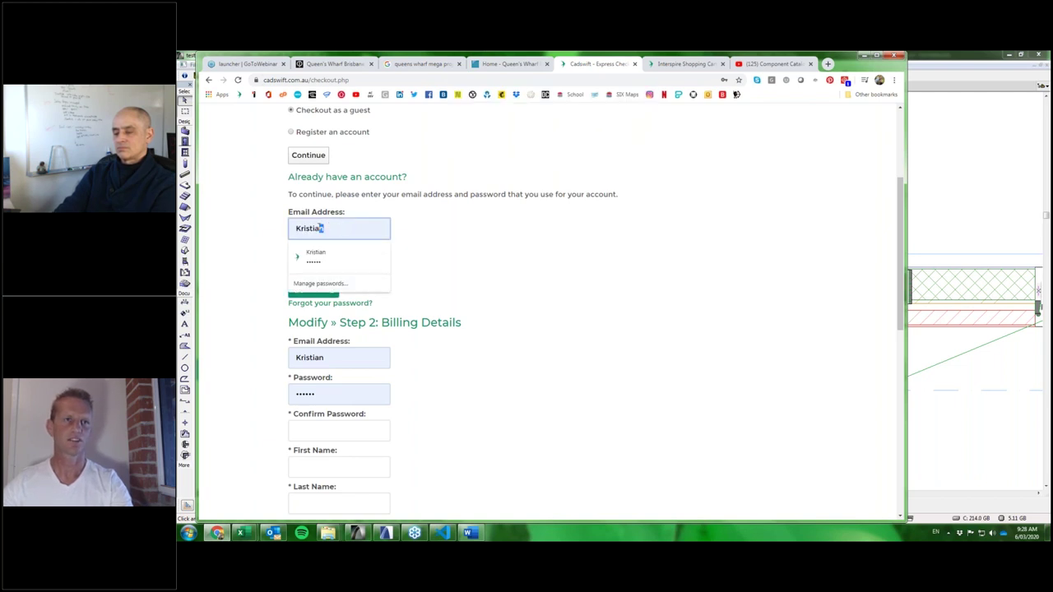
pyautogui.moveTo(324, 228); pyautogui.dragTo(283, 230)
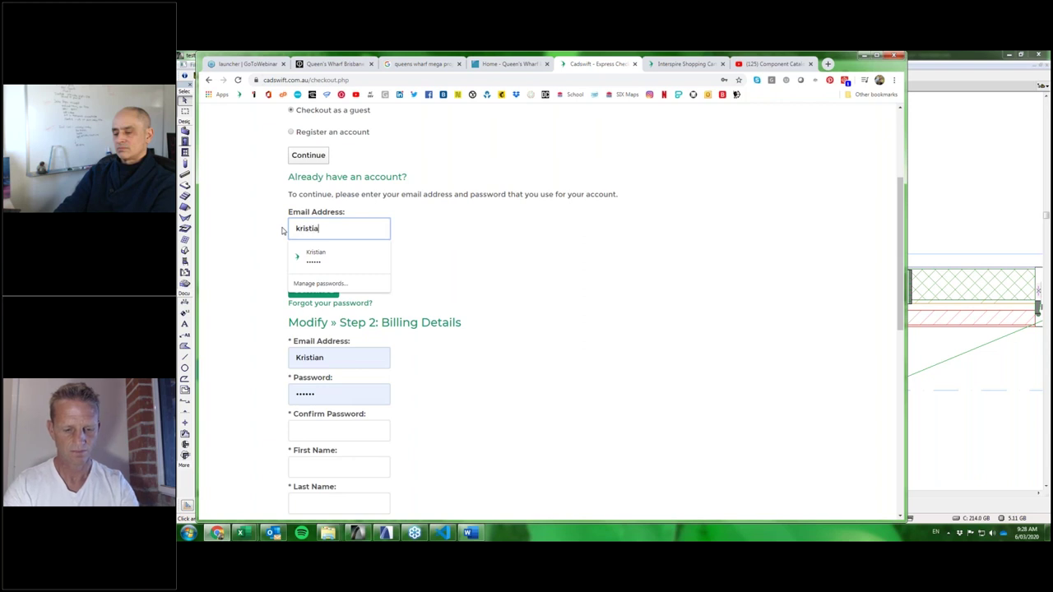
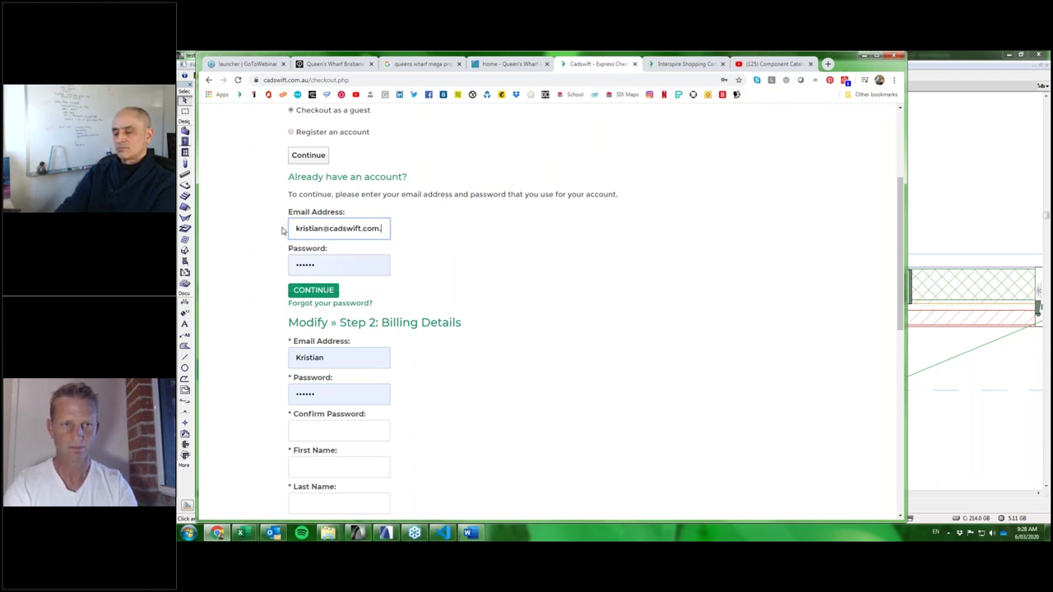
pyautogui.click(315, 292)
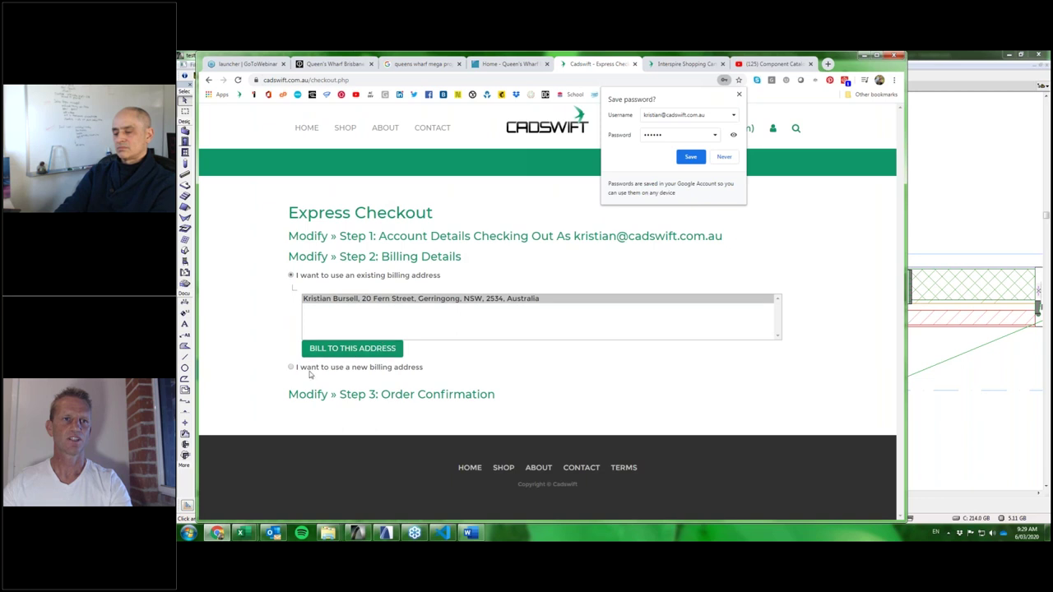
# Bill to the saved address and apply the 100% coupon code, bringing the total to $0.00.
pyautogui.click(362, 349)
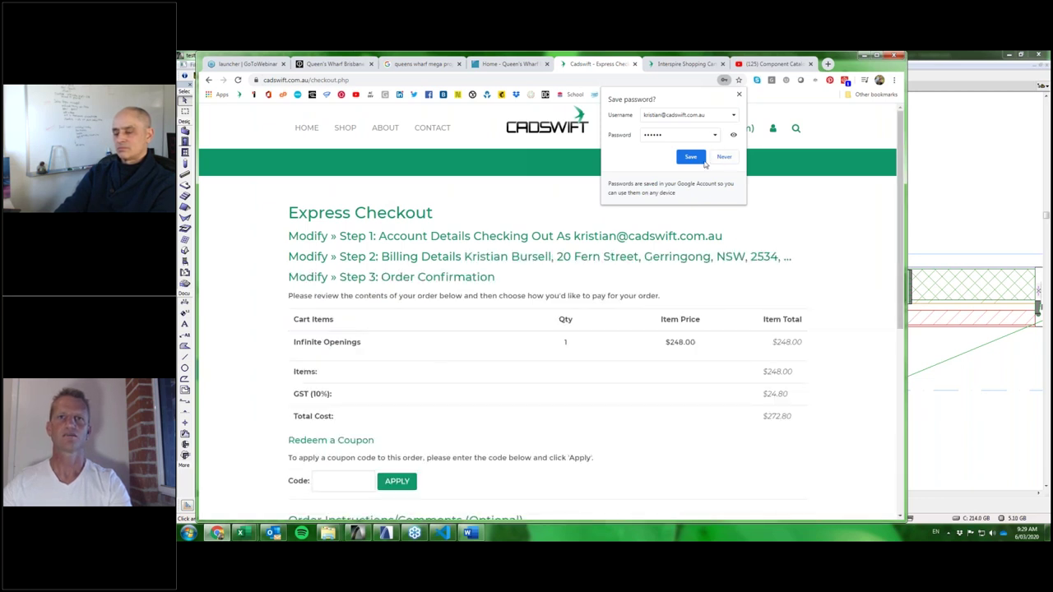
pyautogui.click(738, 96)
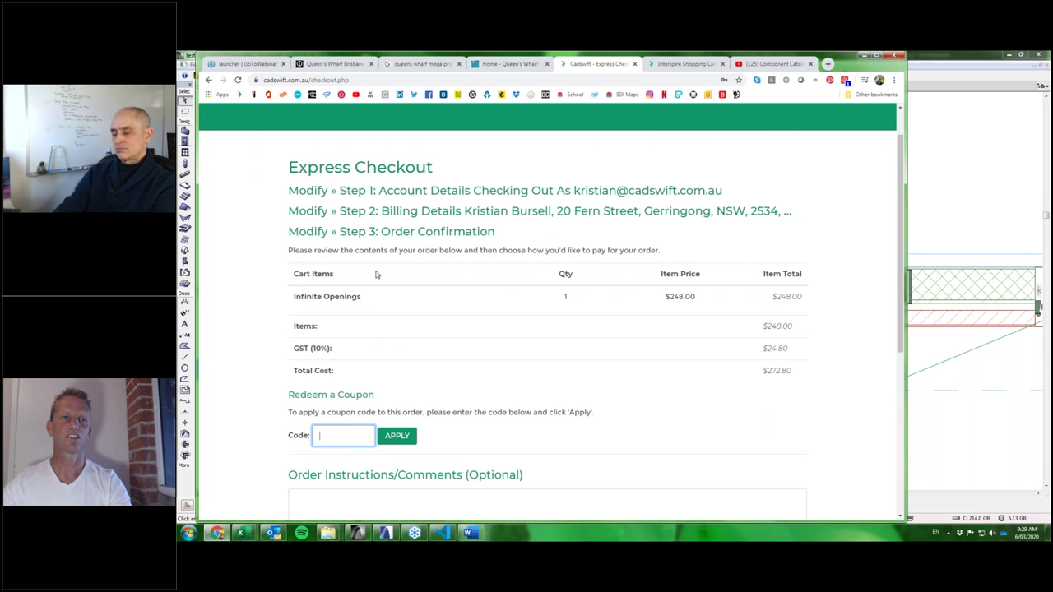
pyautogui.scroll(-2, 388, 264)
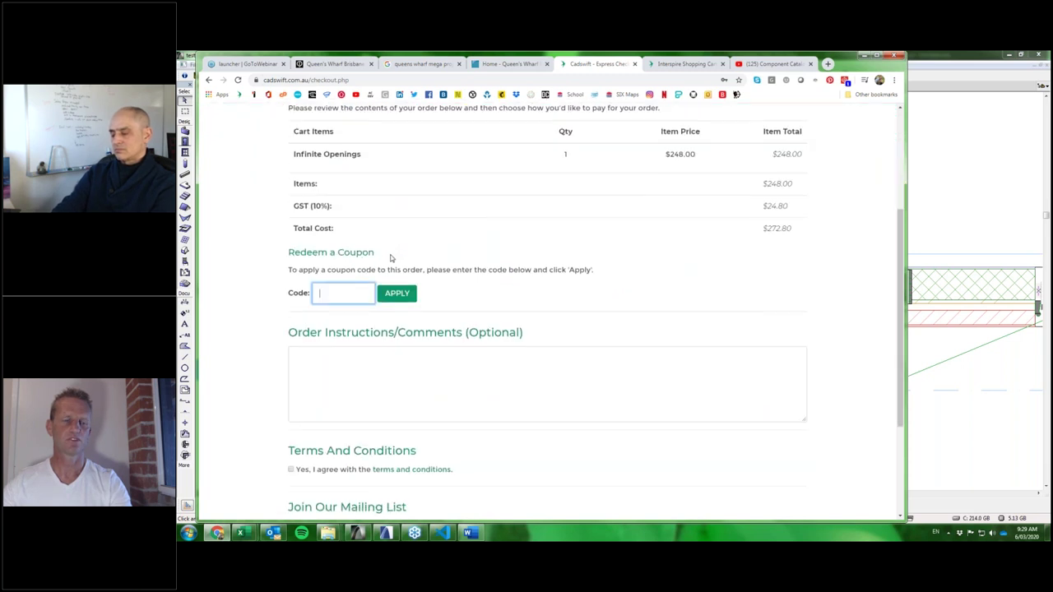
pyautogui.scroll(-1, 391, 258)
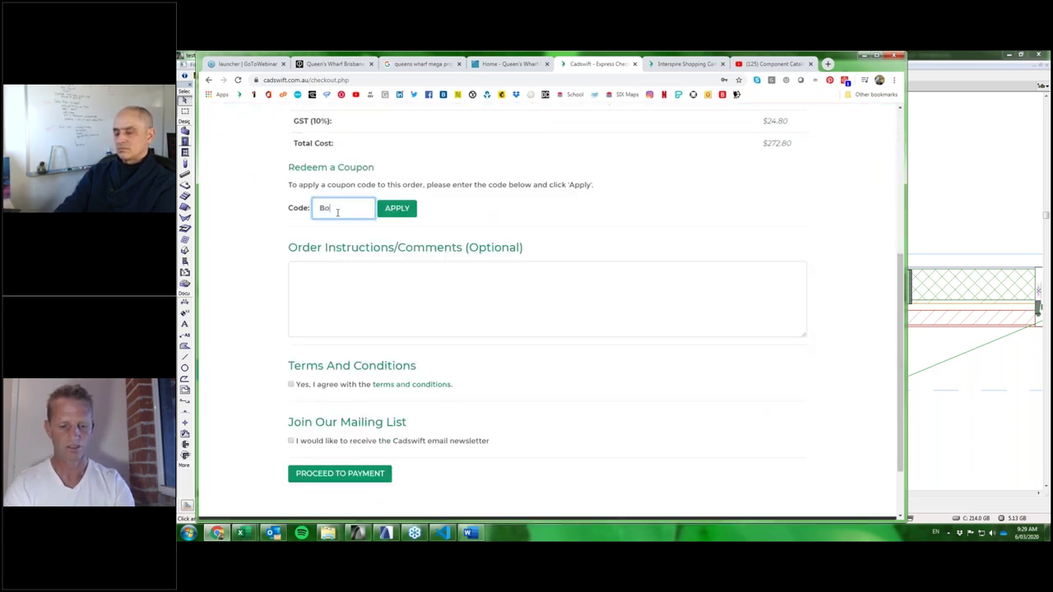
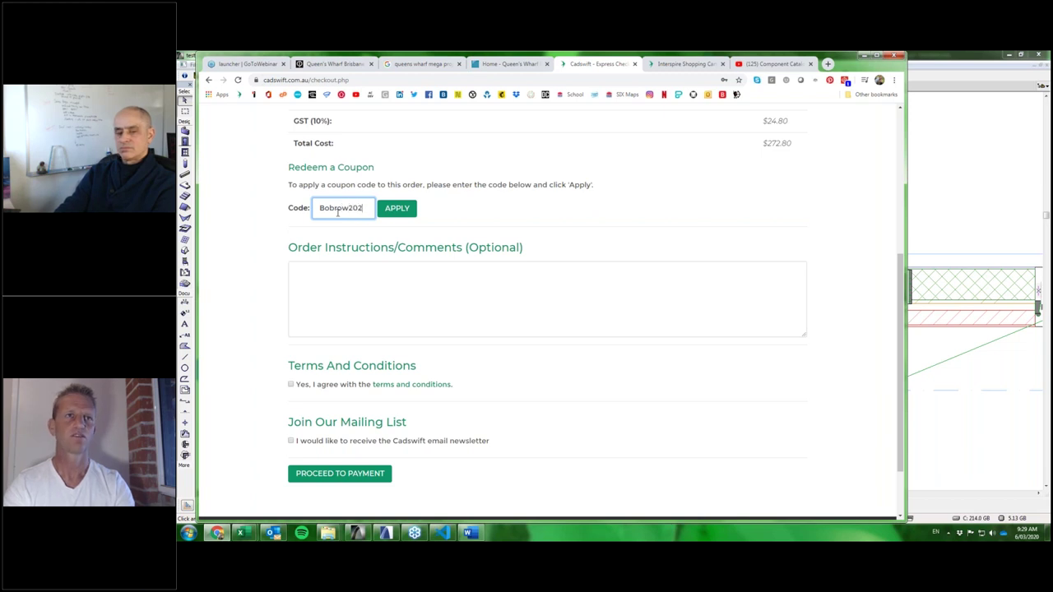
pyautogui.click(396, 209)
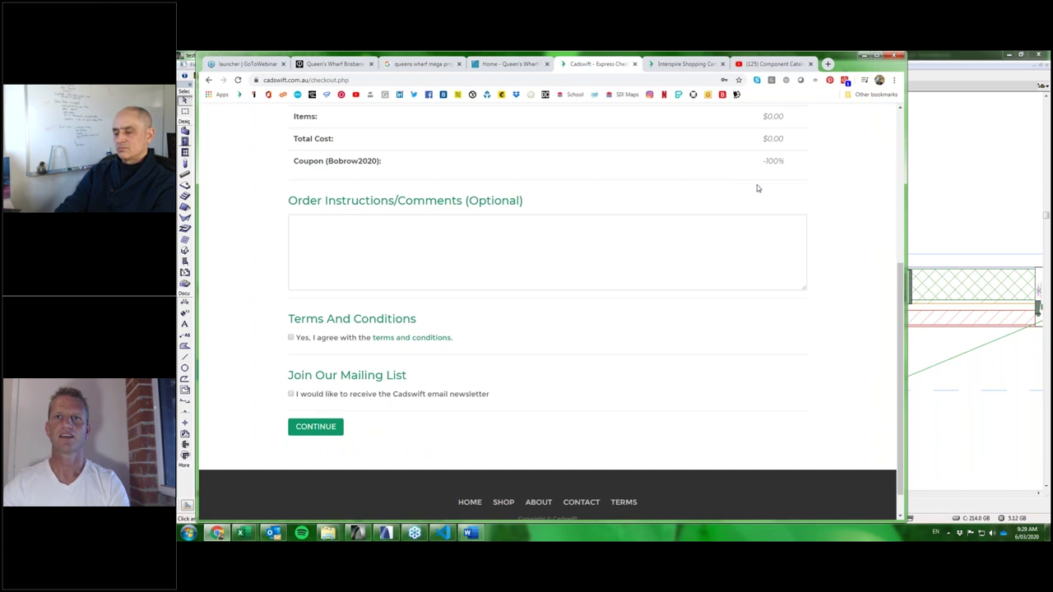
# Accept the terms, opt in to the Cadswift newsletter, and submit the order.
pyautogui.scroll(2, 758, 189)
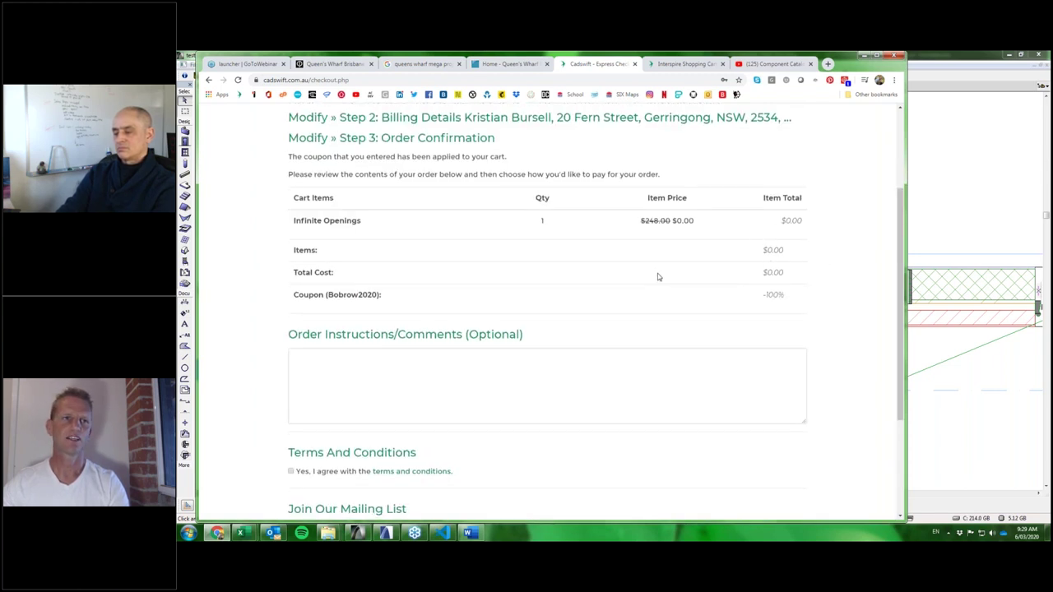
pyautogui.scroll(-3, 657, 277)
pyautogui.click(291, 307)
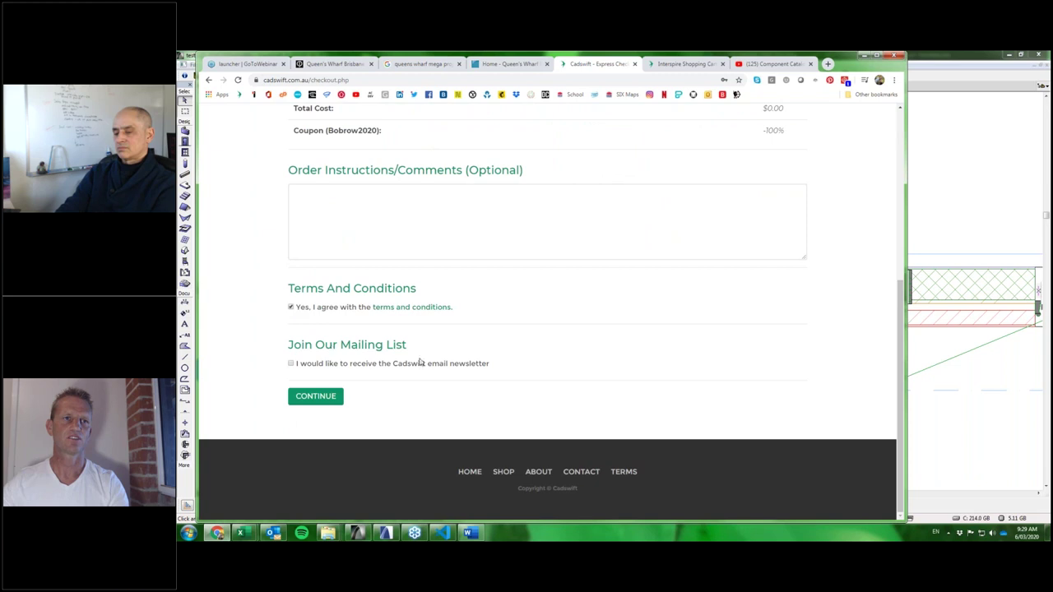
pyautogui.click(291, 363)
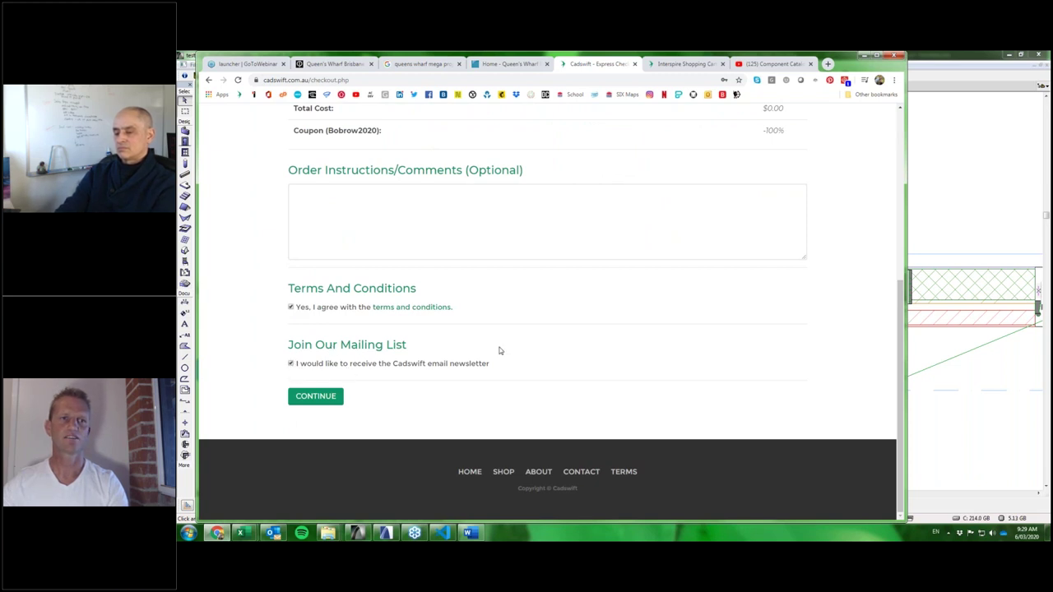
pyautogui.click(313, 397)
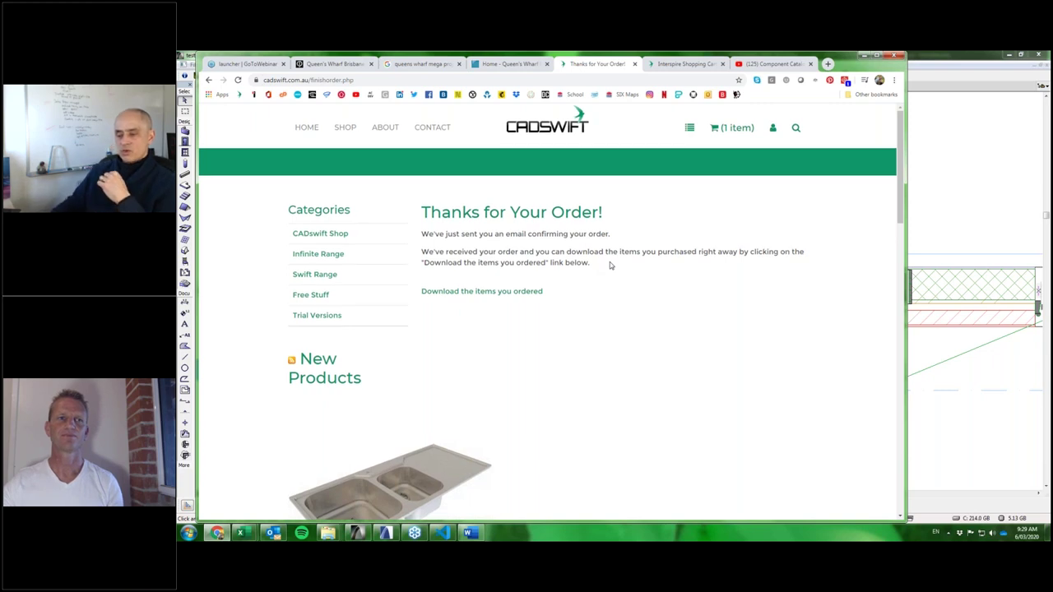
# Scroll the Thanks for Your Order page to show the header and download link.
pyautogui.scroll(-3, 611, 265)
pyautogui.scroll(2, 611, 265)
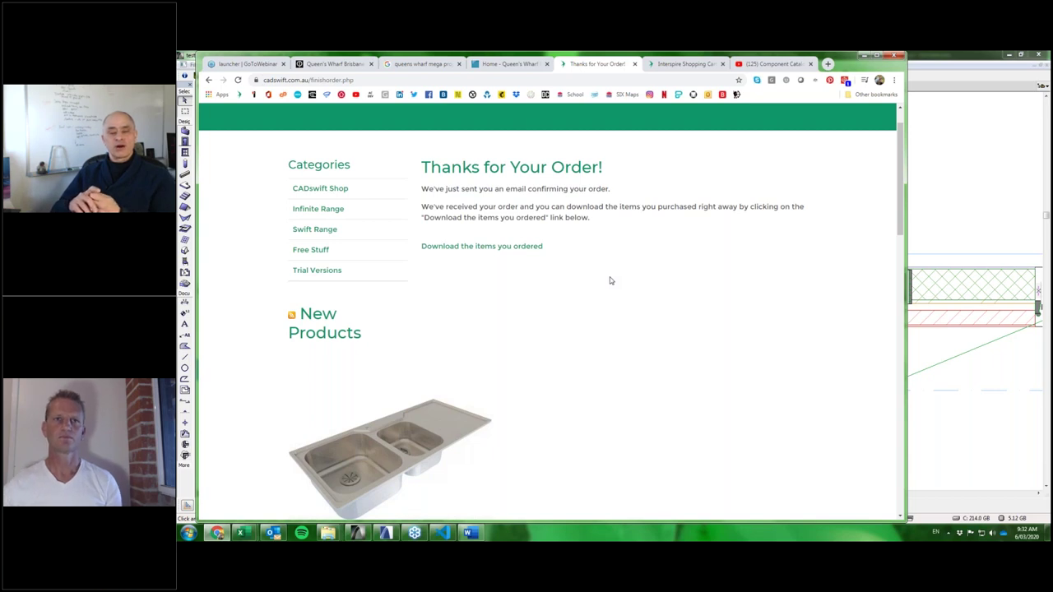
pyautogui.scroll(1, 609, 280)
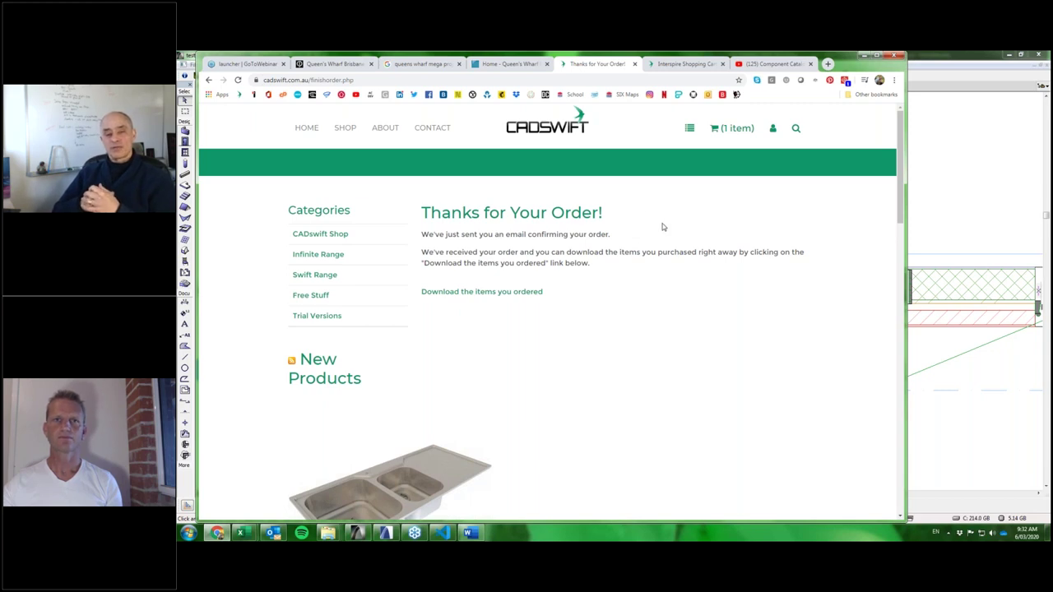
# Bring the ArchiCAD Ground Floor plan forward and pan to the S-18 and E-01 markers.
pyautogui.click(949, 223)
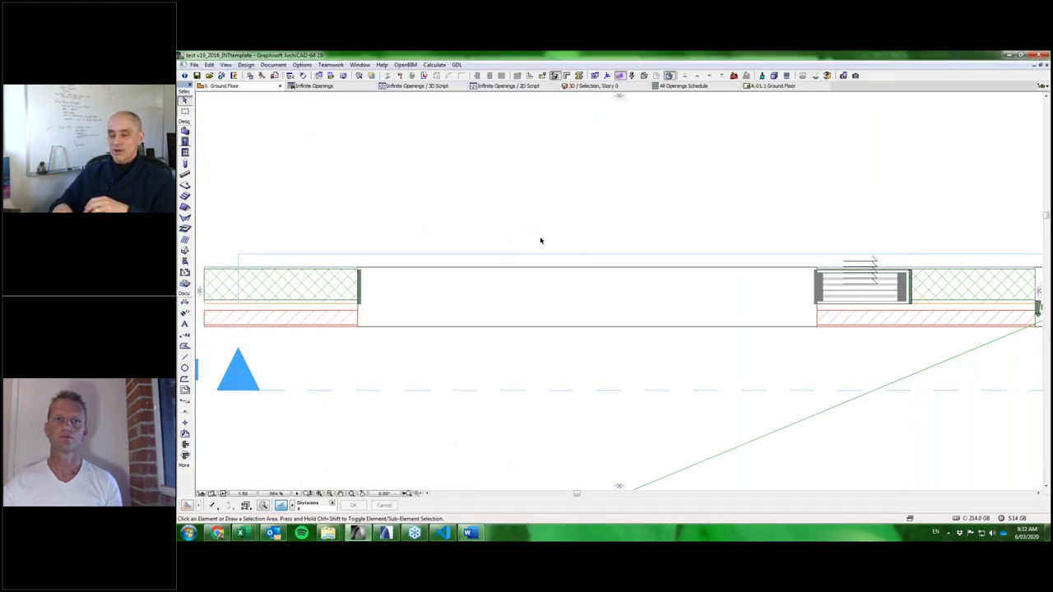
pyautogui.scroll(-3, 734, 251)
pyautogui.scroll(-3, 638, 272)
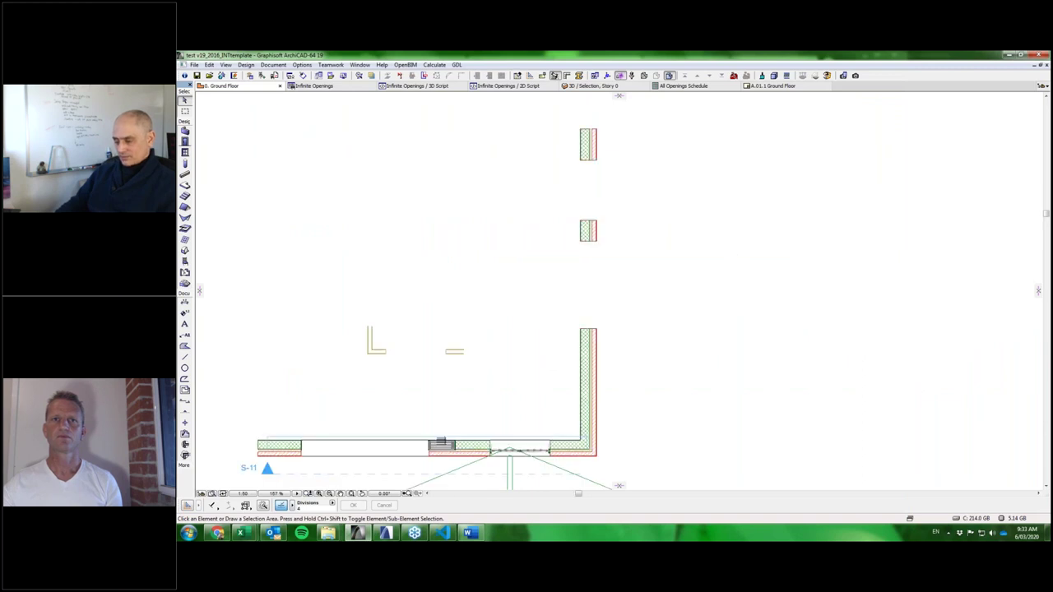
pyautogui.moveTo(640, 274)
pyautogui.mouseDown(button='middle')
pyautogui.moveTo(604, 318)
pyautogui.moveTo(574, 400)
pyautogui.mouseUp(button='middle')
pyautogui.scroll(-2, 694, 302)
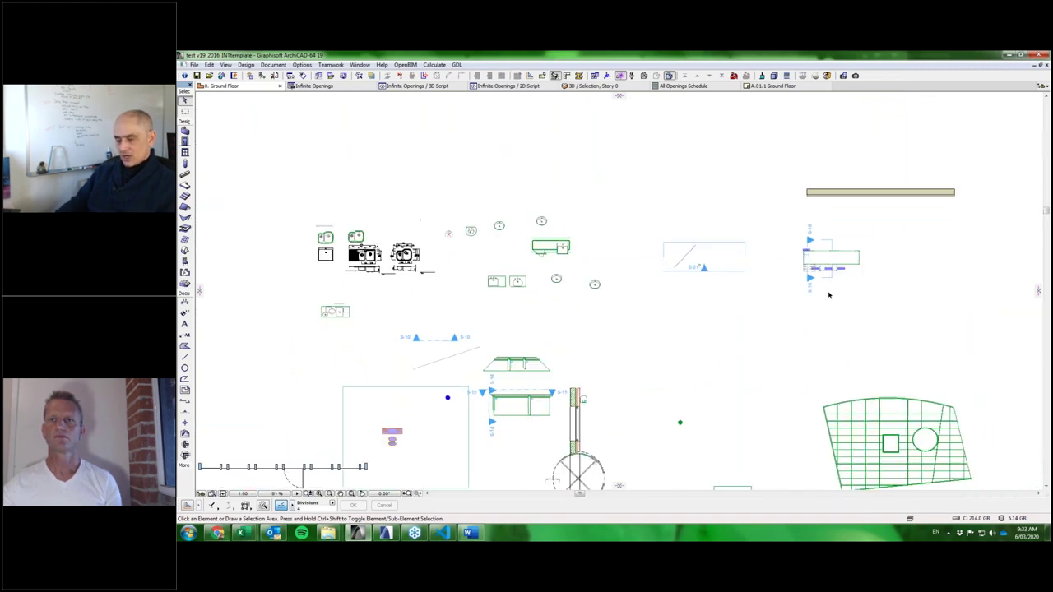
pyautogui.scroll(5, 881, 244)
pyautogui.moveTo(881, 243); pyautogui.dragTo(714, 356, button='middle')
pyautogui.moveTo(683, 246); pyautogui.dragTo(956, 353, button='middle')
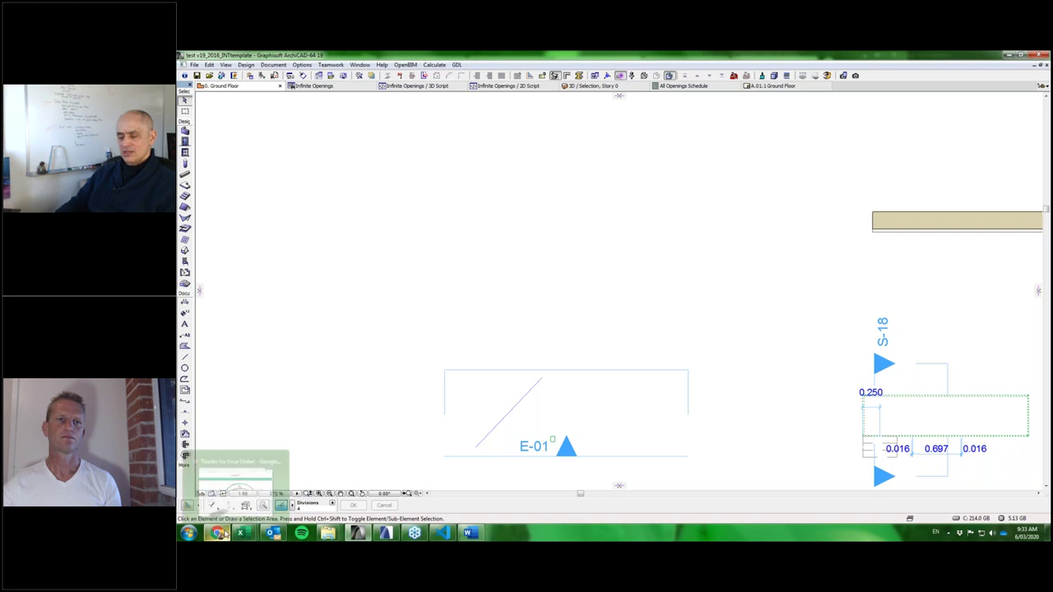
# Check the CADSWIFT order page in Chrome, then minimize the browser.
pyautogui.click(219, 533)
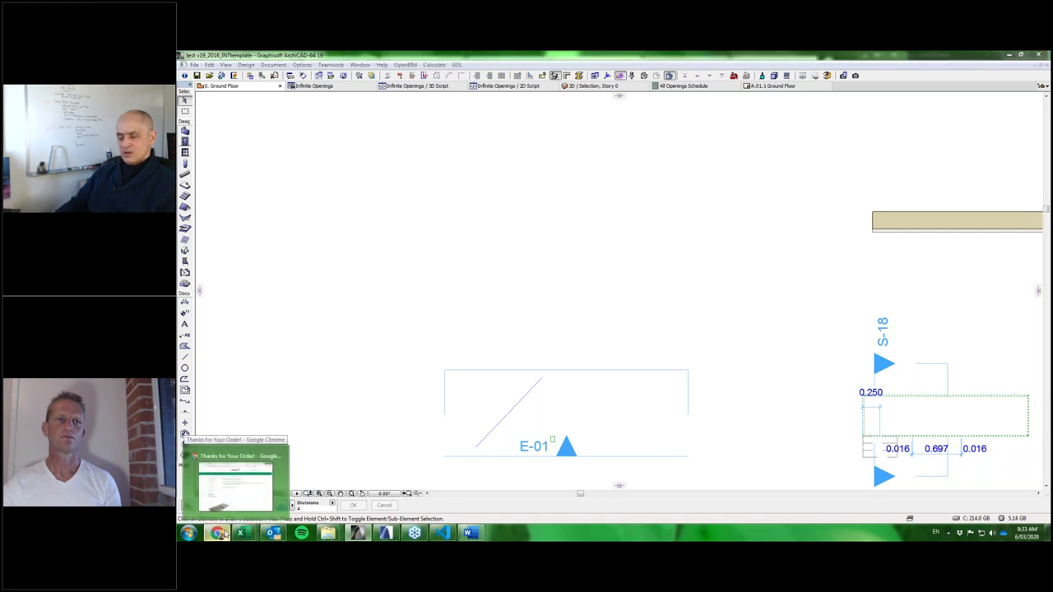
pyautogui.scroll(-1, 455, 306)
pyautogui.scroll(1, 455, 306)
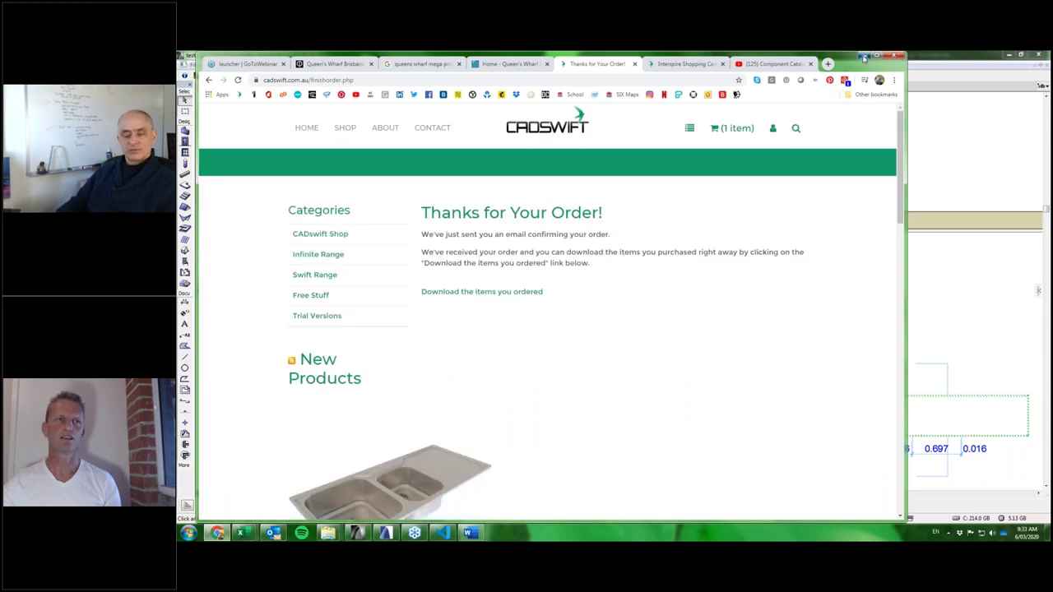
pyautogui.click(864, 56)
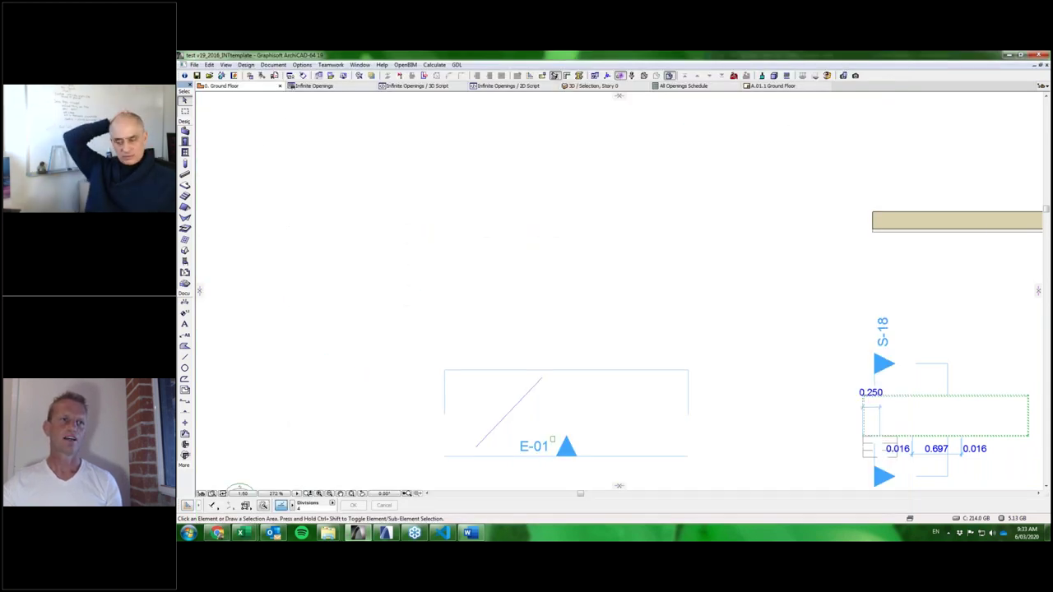
# Load the Infinite Joinery object from Linked Libraries > Infinite by Cadswift in Object Default Settings.
pyautogui.doubleClick(185, 262)
pyautogui.click(189, 93)
pyautogui.click(198, 100)
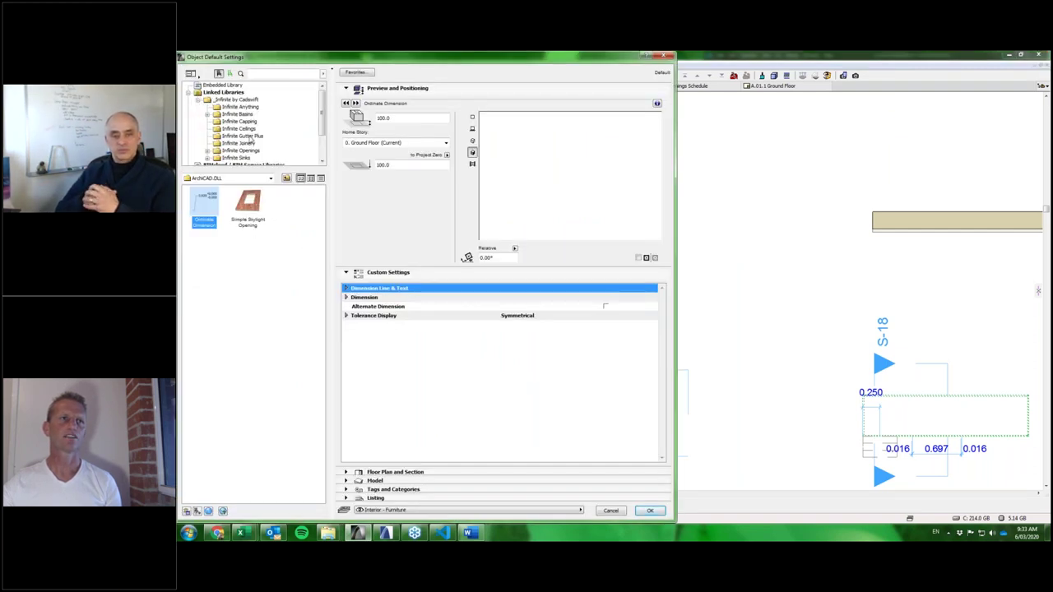
pyautogui.click(245, 144)
pyautogui.click(206, 206)
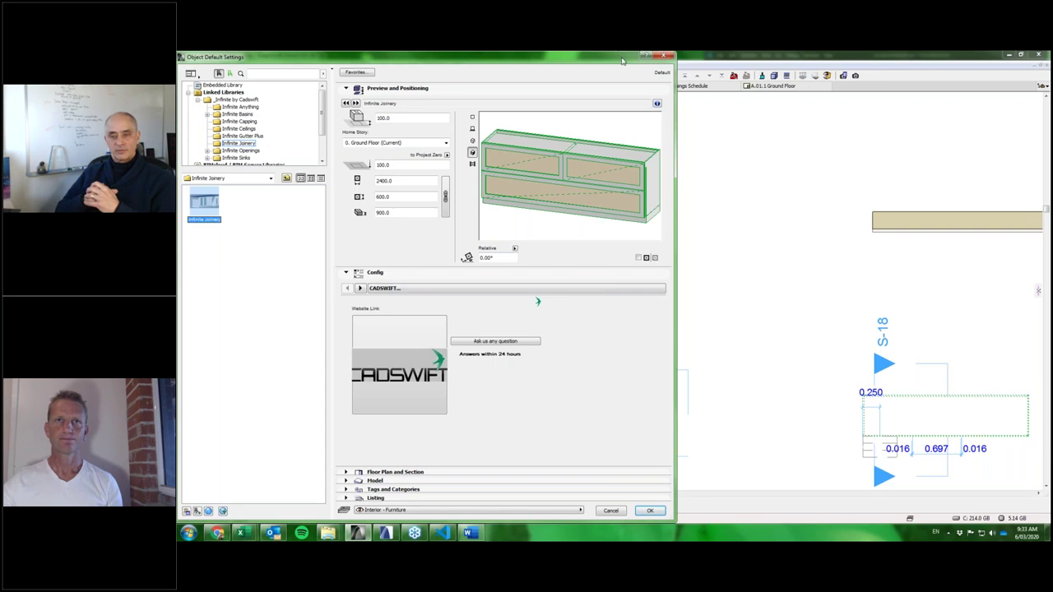
pyautogui.moveTo(623, 60)
pyautogui.mouseDown()
pyautogui.moveTo(734, 60)
pyautogui.moveTo(642, 60)
pyautogui.mouseUp()
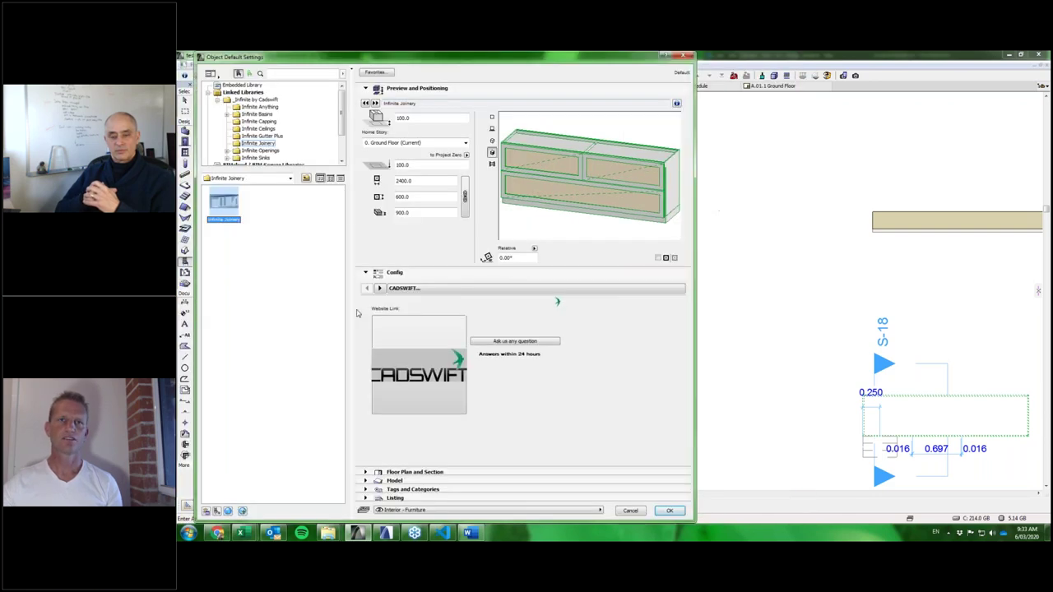
# Switch the Config page list to the General Sizes page.
pyautogui.click(420, 292)
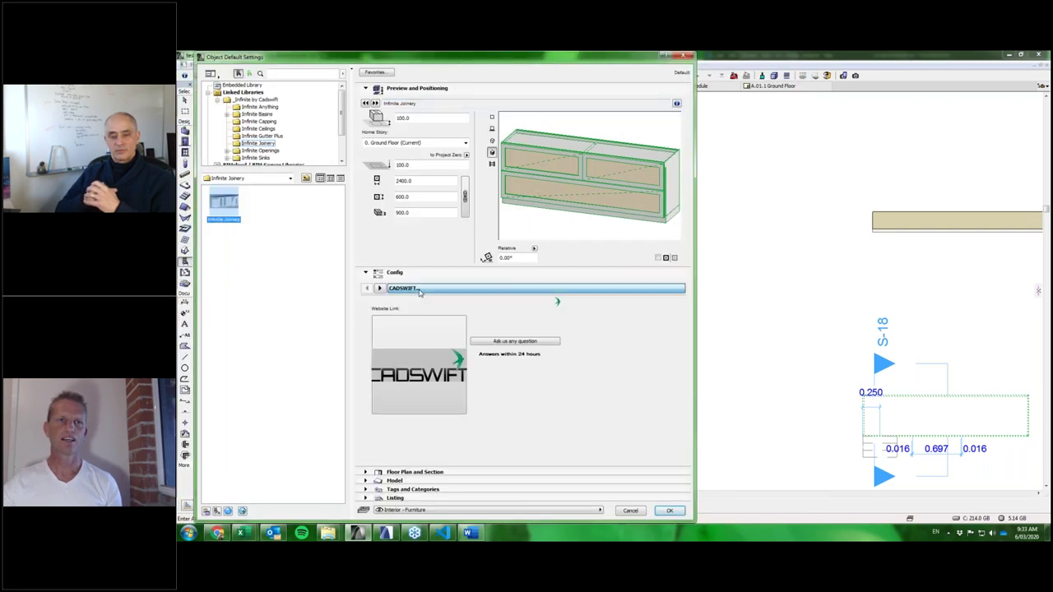
pyautogui.press('Down')
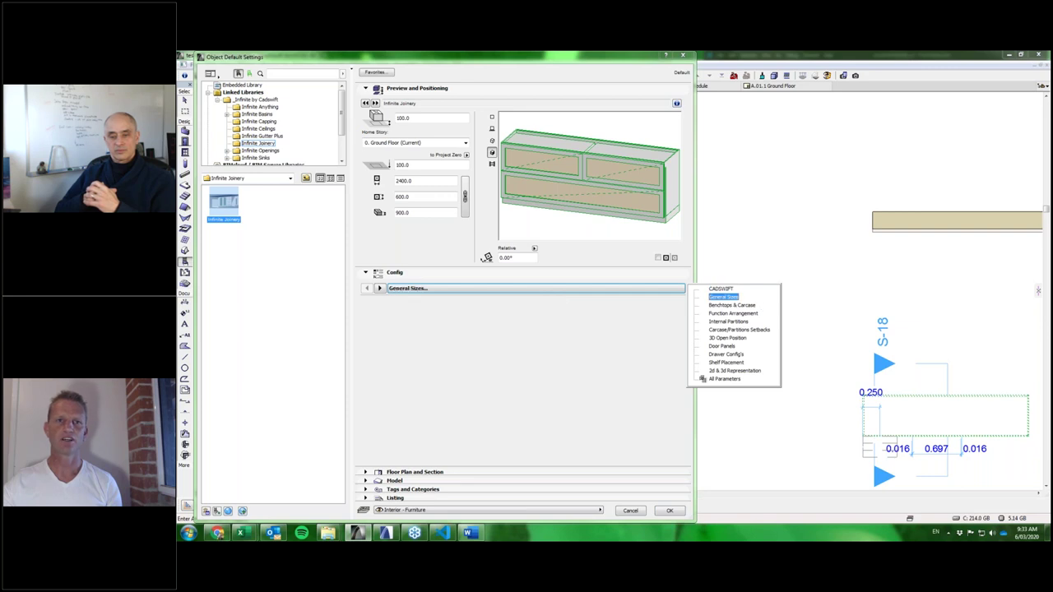
pyautogui.press('Return')
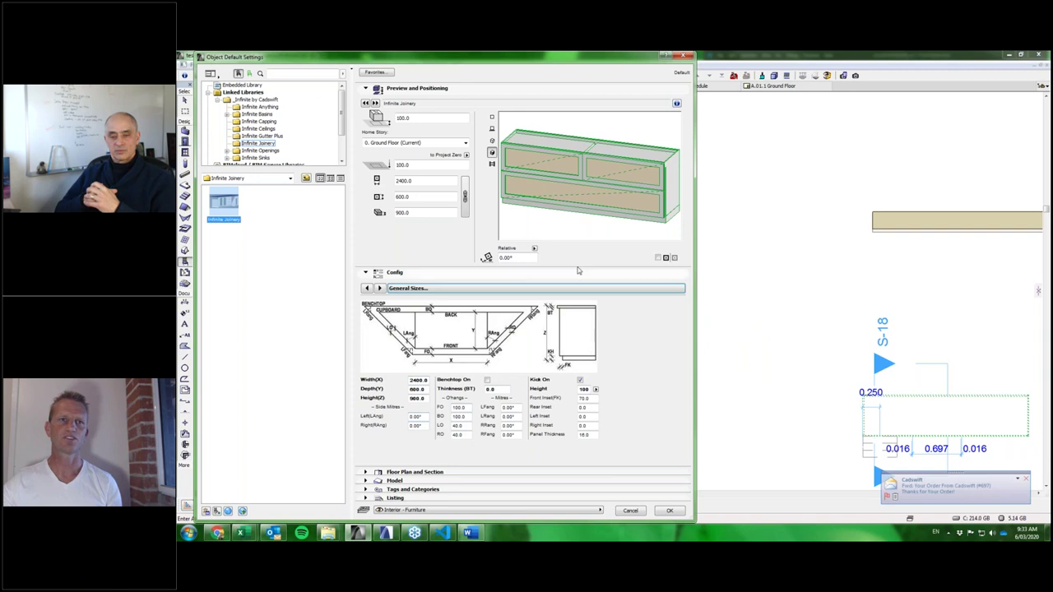
pyautogui.click(473, 287)
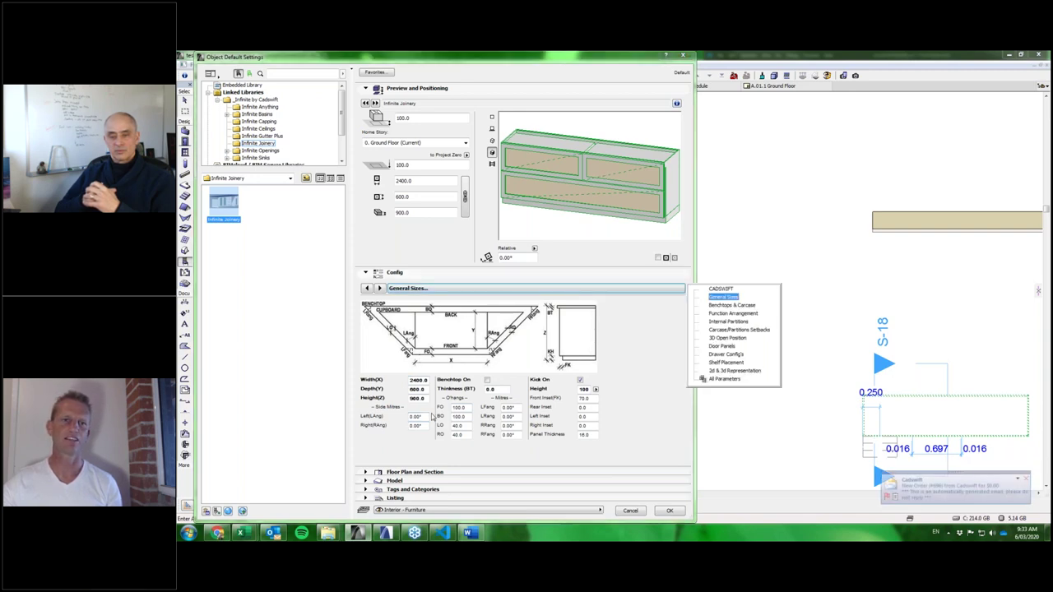
pyautogui.click(491, 401)
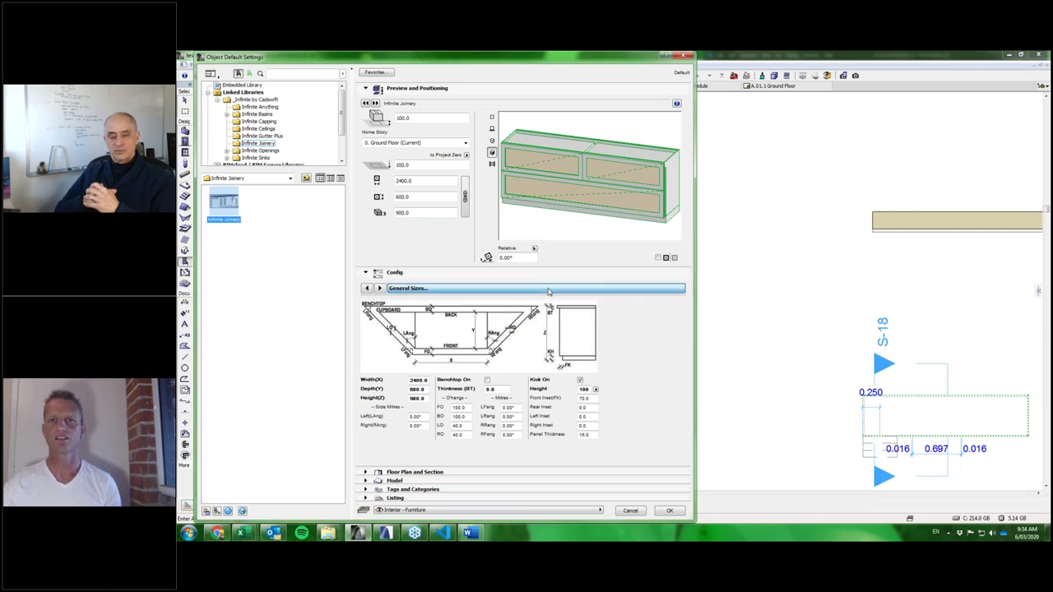
pyautogui.click(548, 291)
# On Benchtops & Carcase, enable the benchtop and set its thickness to 40.
pyautogui.press('Down')
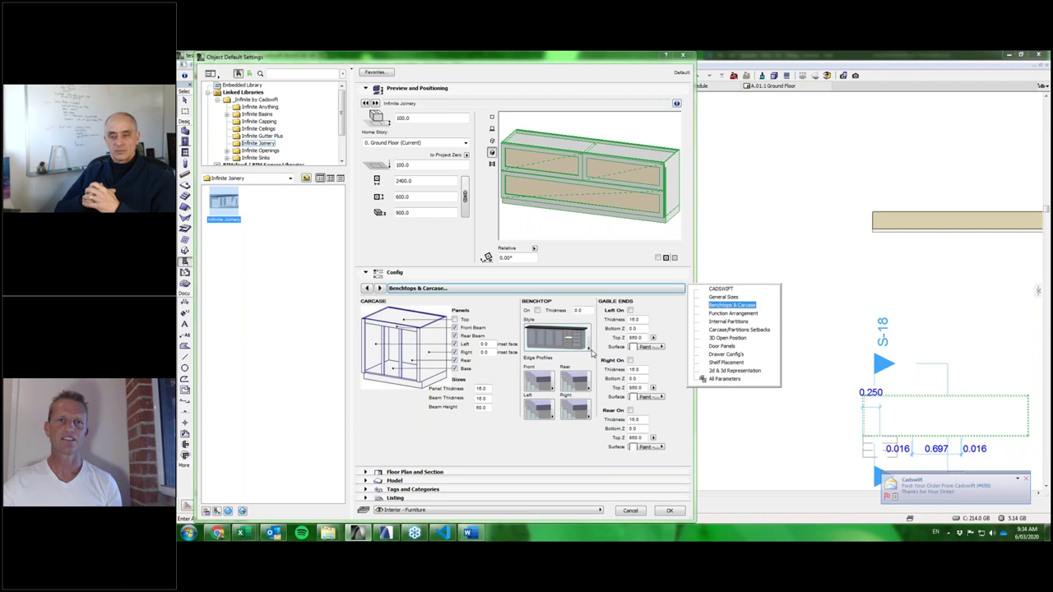
pyautogui.click(573, 344)
pyautogui.click(574, 344)
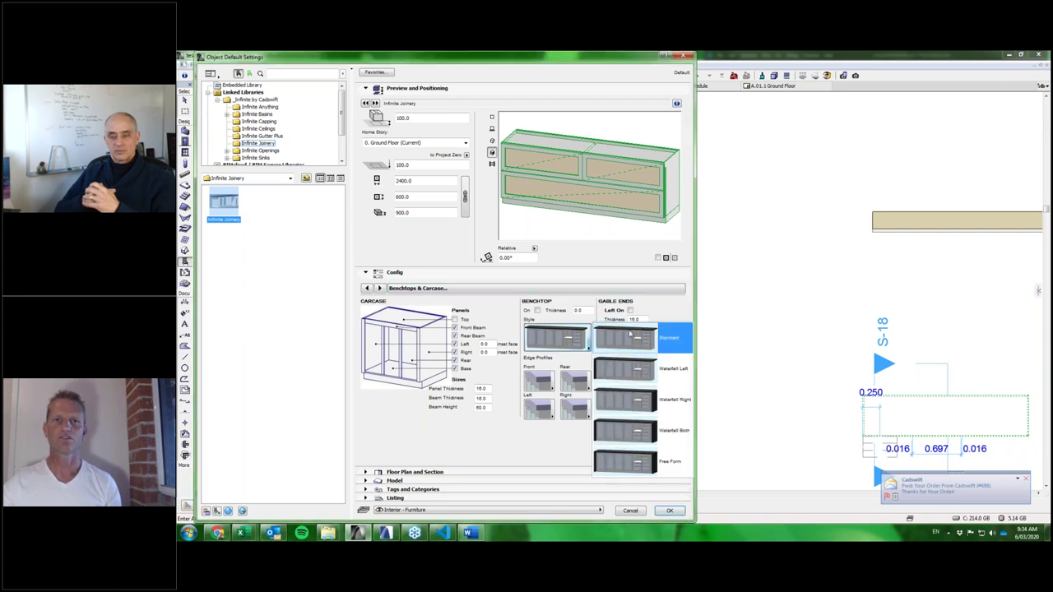
pyautogui.click(573, 344)
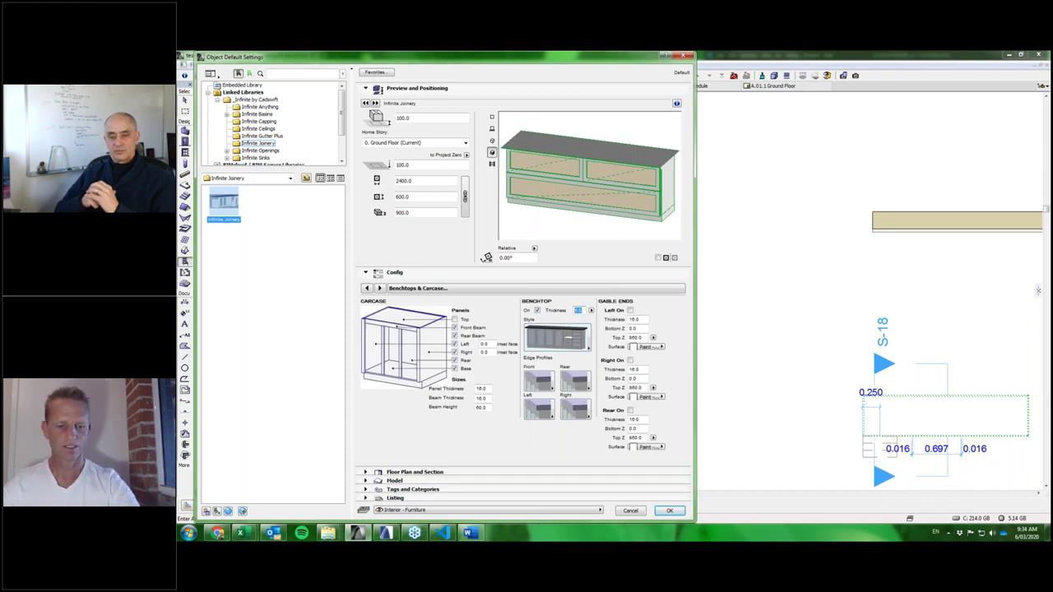
pyautogui.write('40')
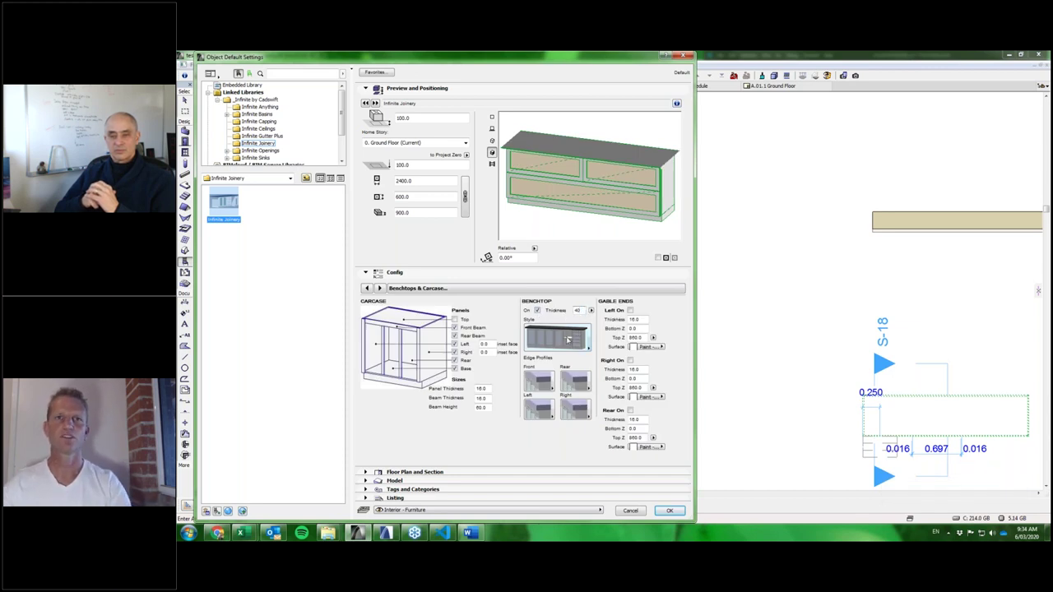
pyautogui.press('Return')
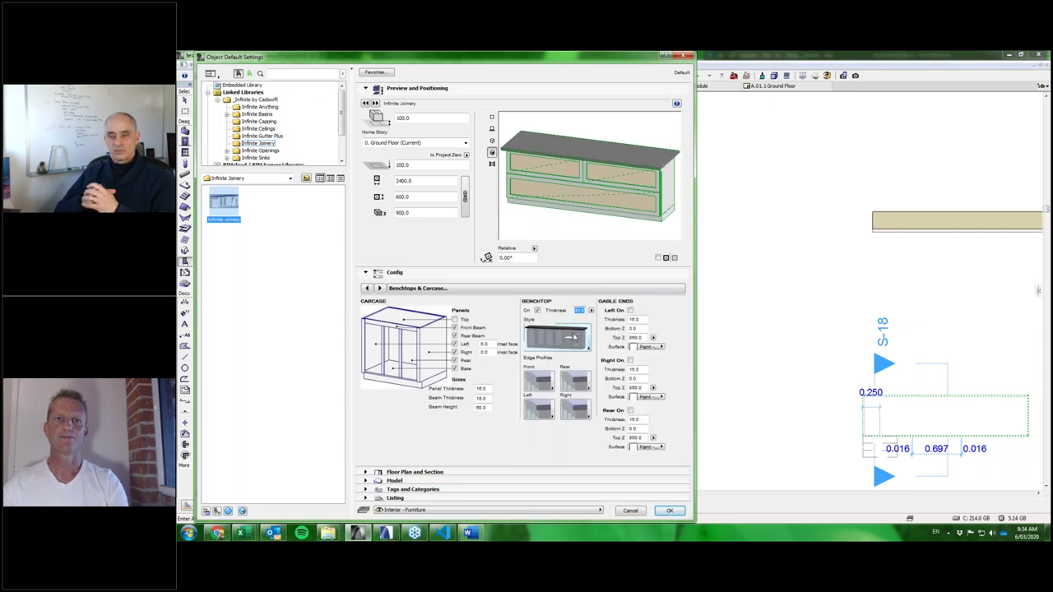
# Try benchtop styles including Waterfall Both, settle on Free Form, and accept the settings.
pyautogui.click(549, 344)
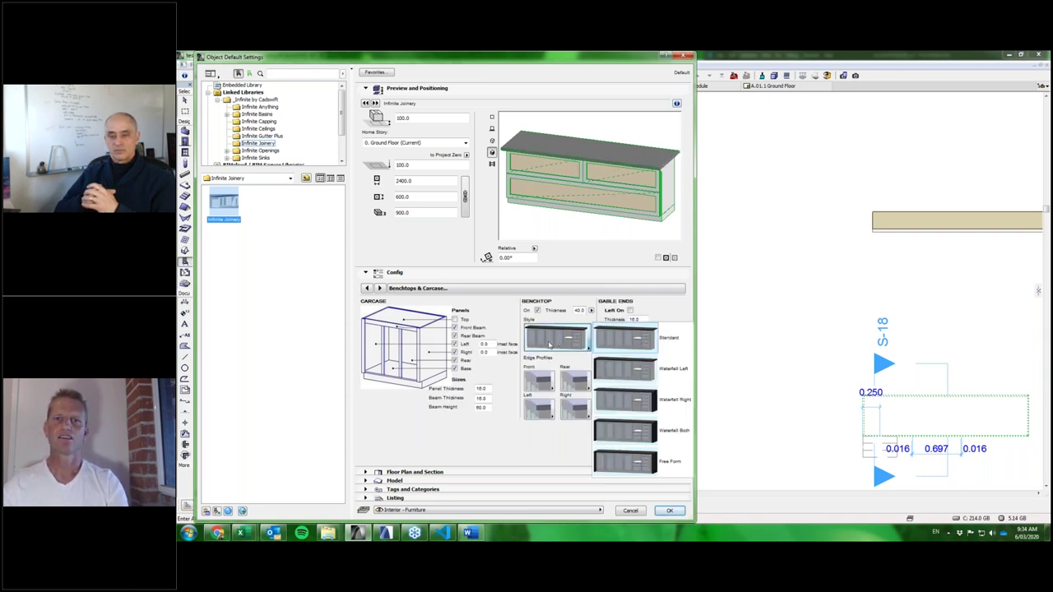
pyautogui.click(567, 366)
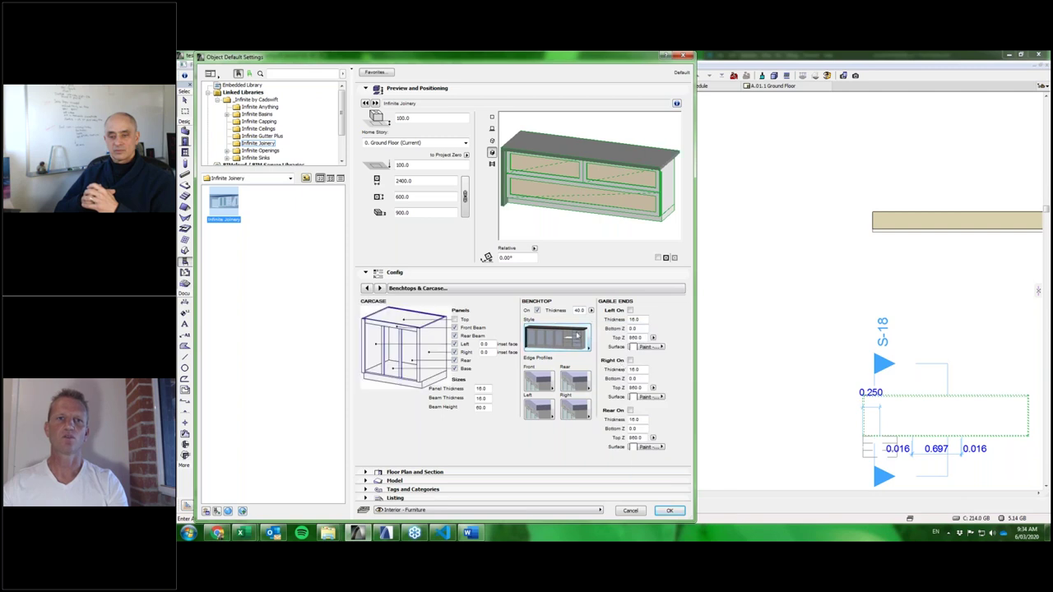
pyautogui.click(577, 336)
pyautogui.click(637, 401)
pyautogui.click(568, 340)
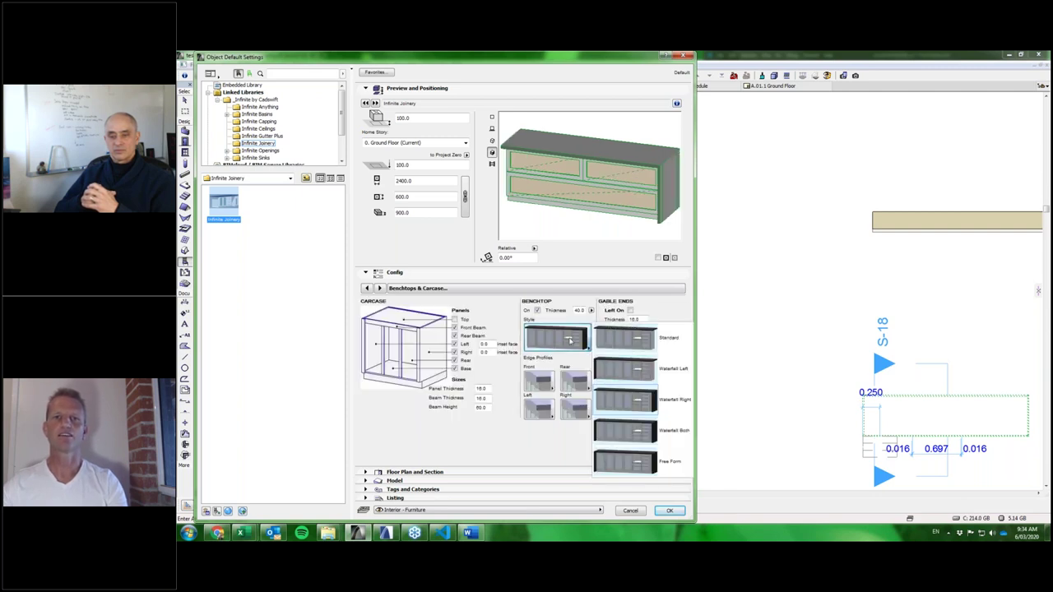
pyautogui.click(645, 430)
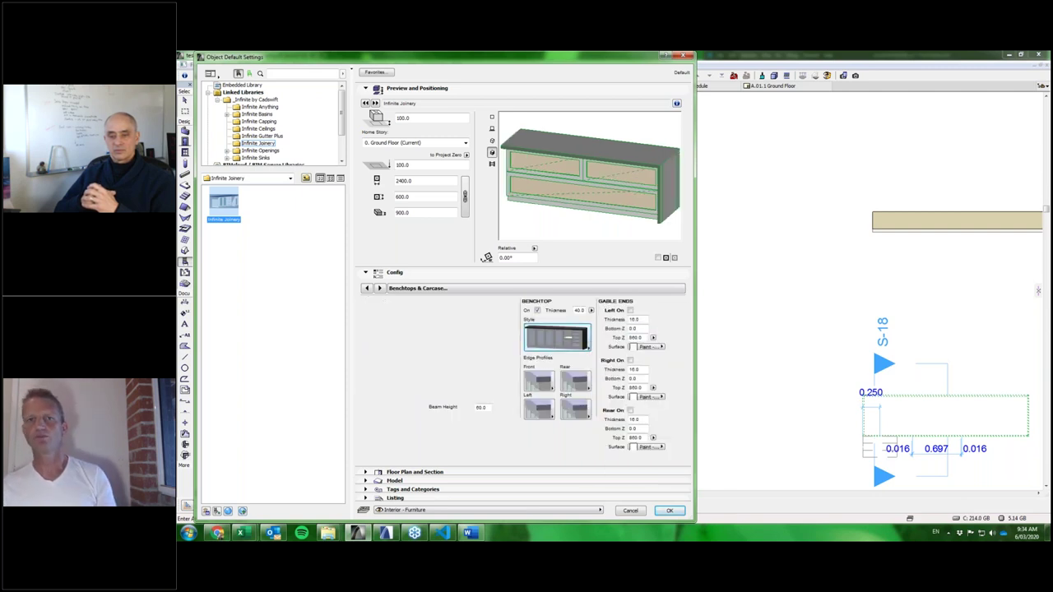
pyautogui.click(569, 345)
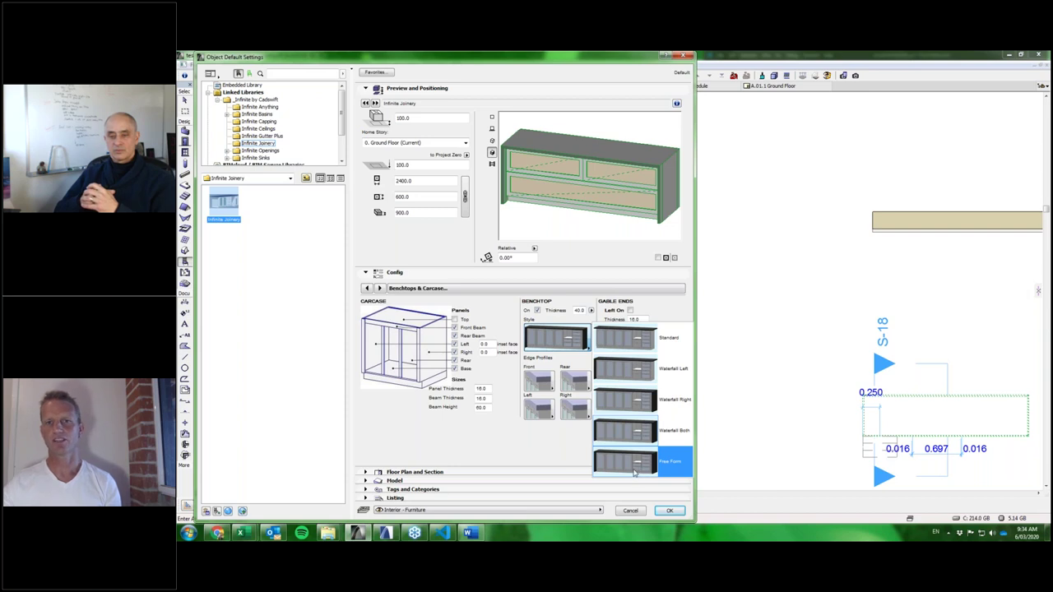
pyautogui.click(632, 470)
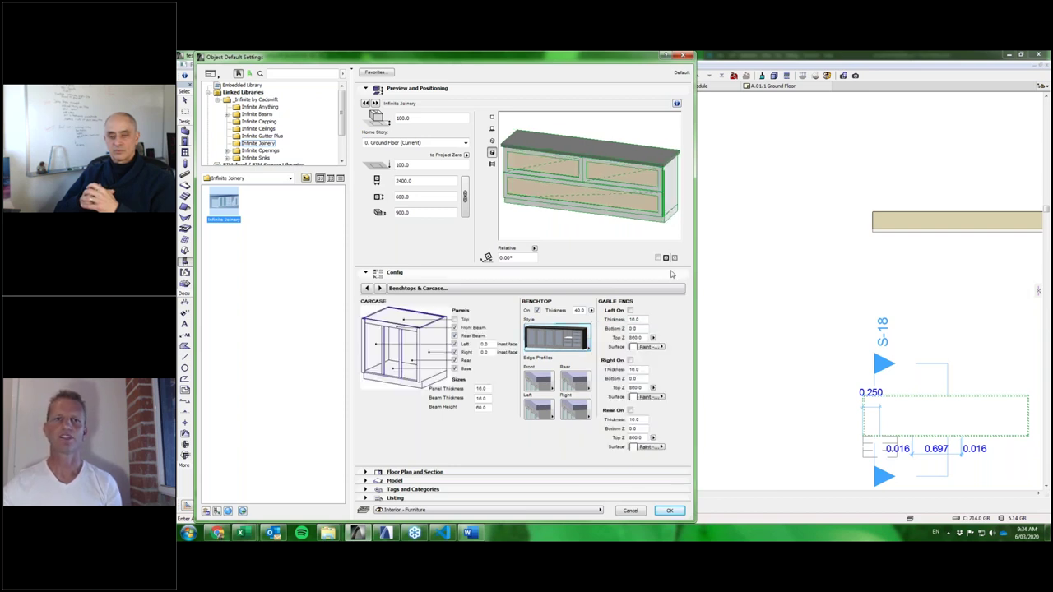
pyautogui.click(670, 510)
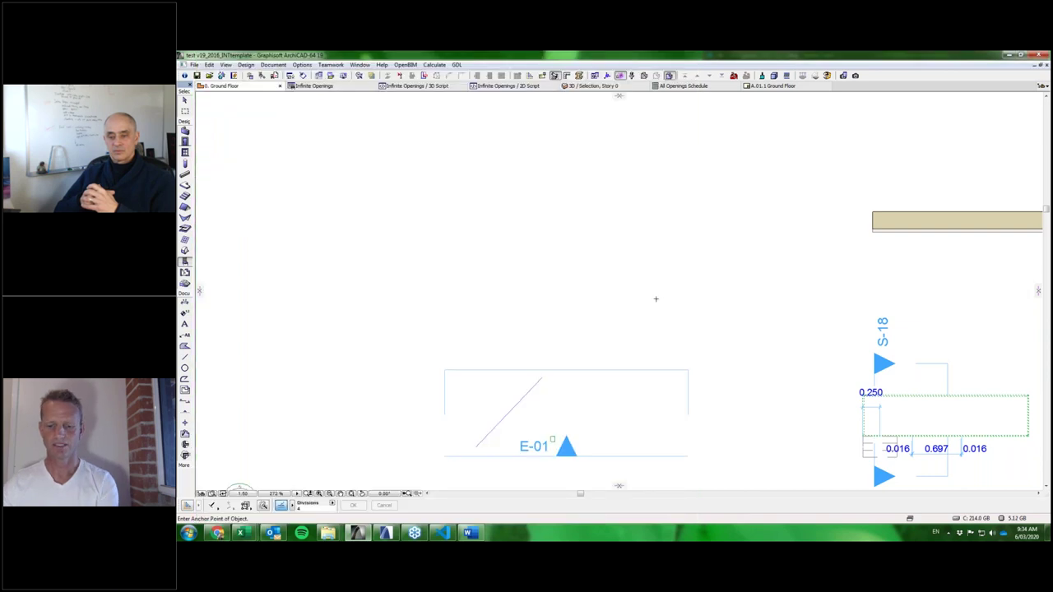
# Place the Infinite Joinery cabinet and tick Benchtop on its 2d & 3d Representation page.
pyautogui.click(655, 279)
pyautogui.scroll(3, 675, 236)
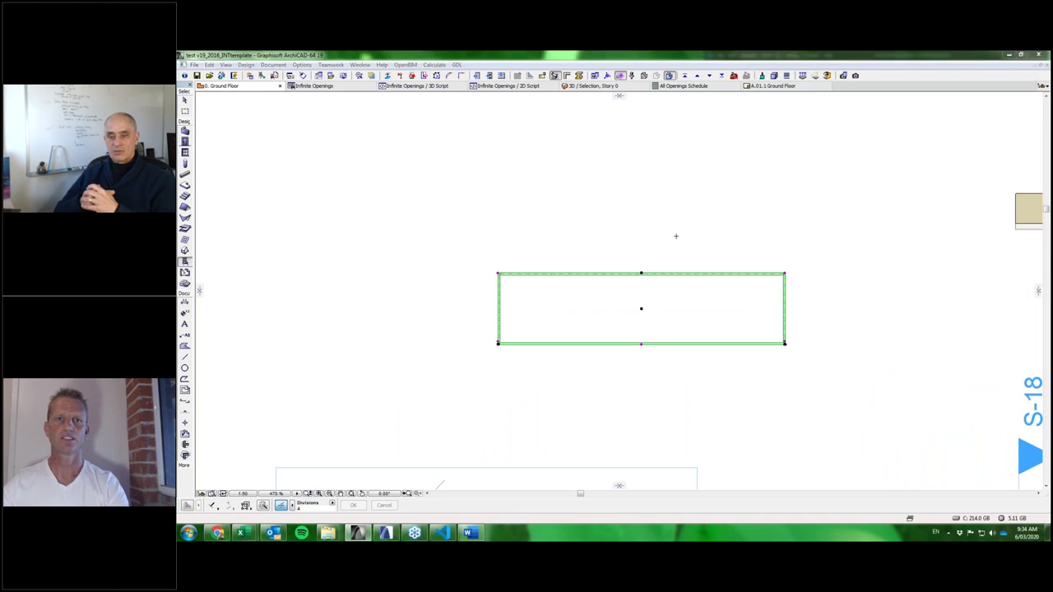
pyautogui.hotkey('ctrl', 't')
pyautogui.click(611, 291)
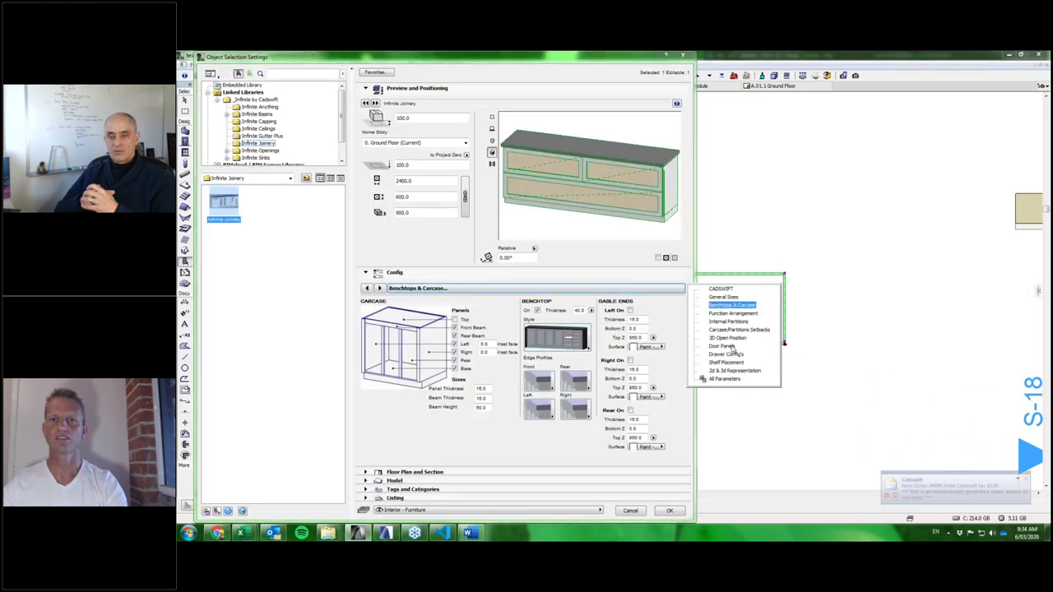
pyautogui.press('Down')
pyautogui.press('Down')
pyautogui.press('Down')
pyautogui.press('Down')
pyautogui.press('Down')
pyautogui.press('Down')
pyautogui.press('Down')
pyautogui.press('Down')
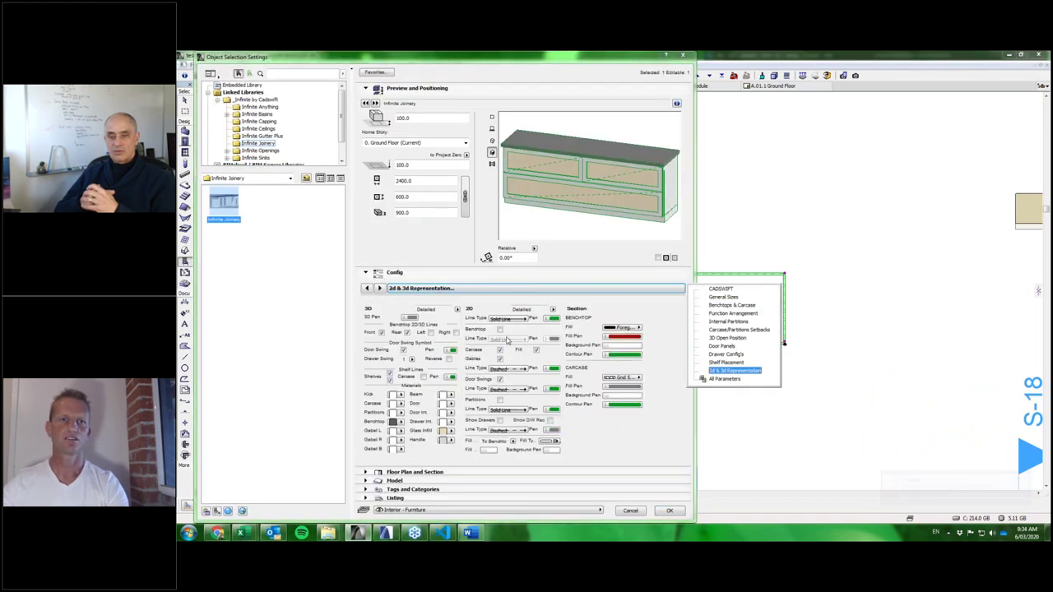
pyautogui.click(500, 330)
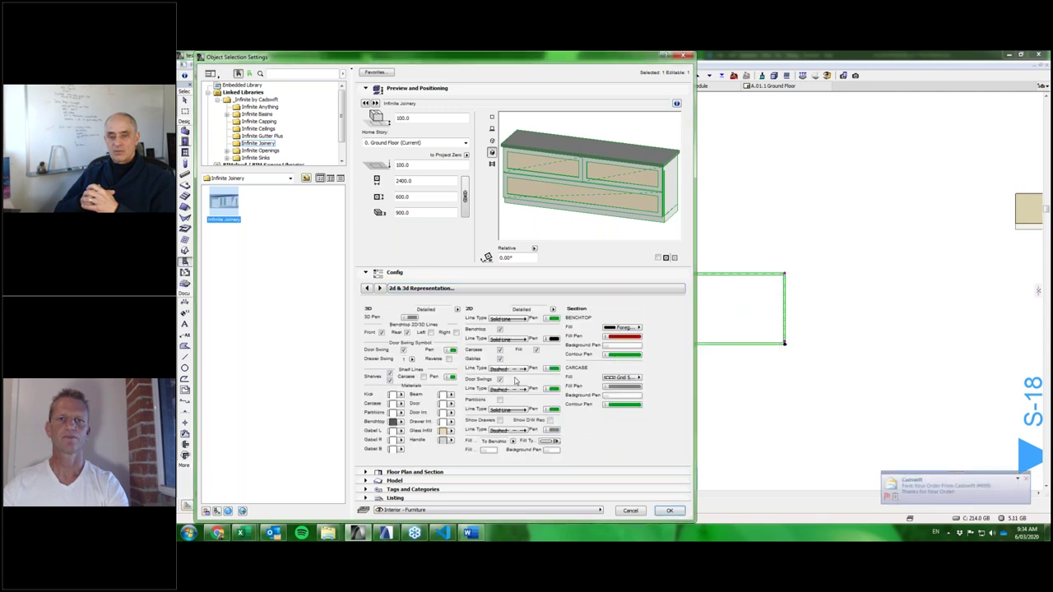
pyautogui.click(670, 511)
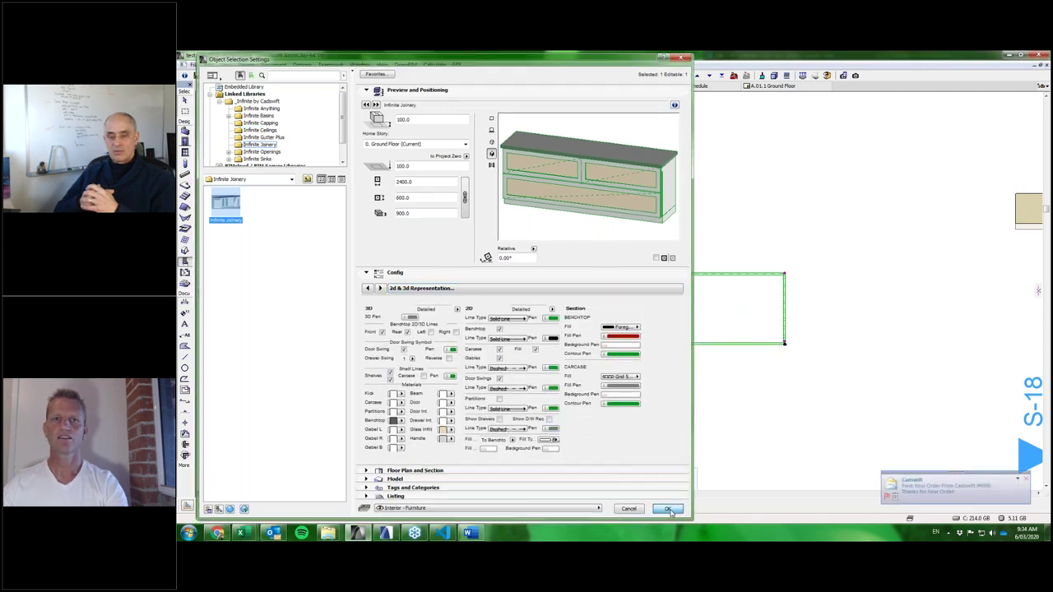
pyautogui.scroll(2, 725, 342)
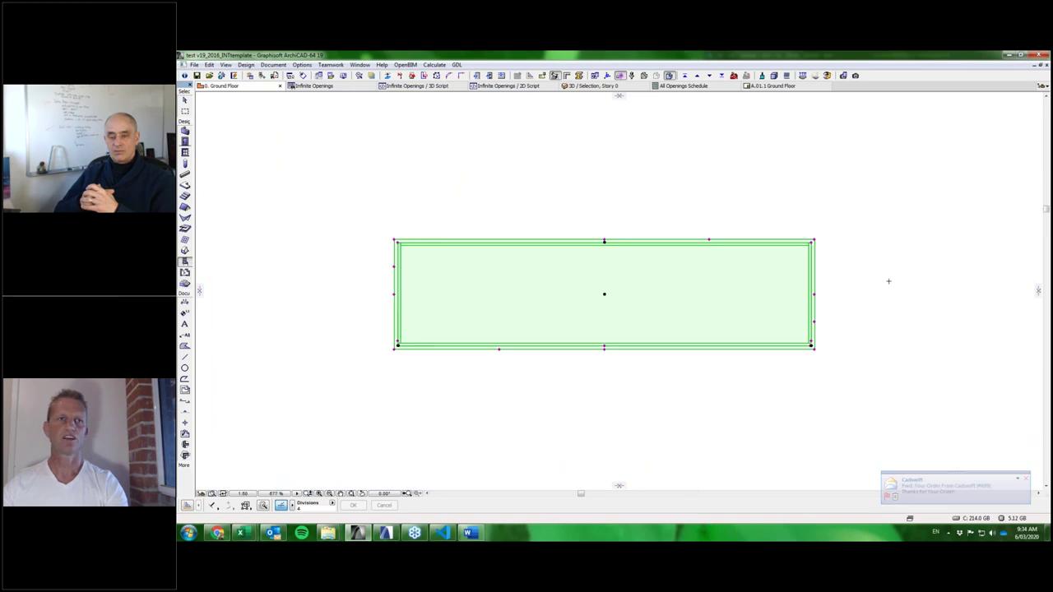
# Drag the benchtop's top-left and bottom-right corners outward.
pyautogui.click(393, 240)
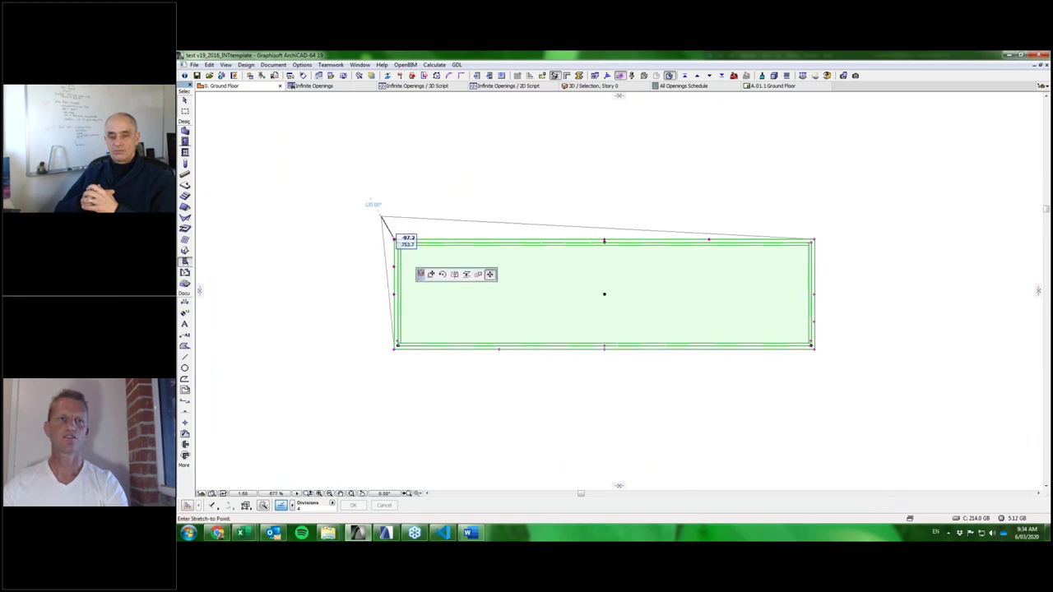
pyautogui.click(359, 188)
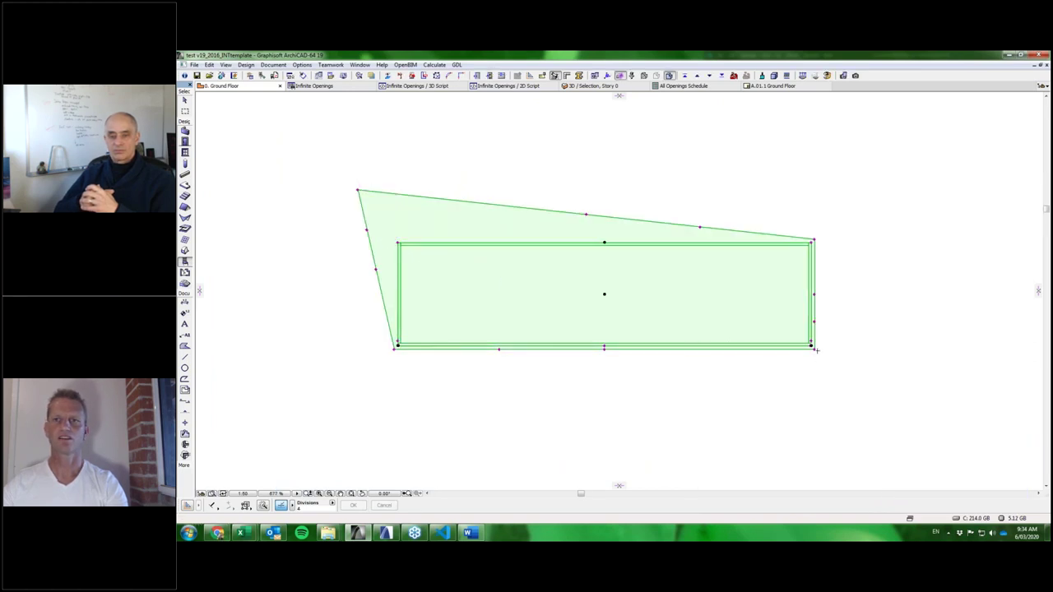
pyautogui.click(815, 348)
pyautogui.press('Escape')
pyautogui.click(881, 354)
# Add a curved node on the benchtop's right edge, pull the top edge up, and view in 3D.
pyautogui.click(889, 370)
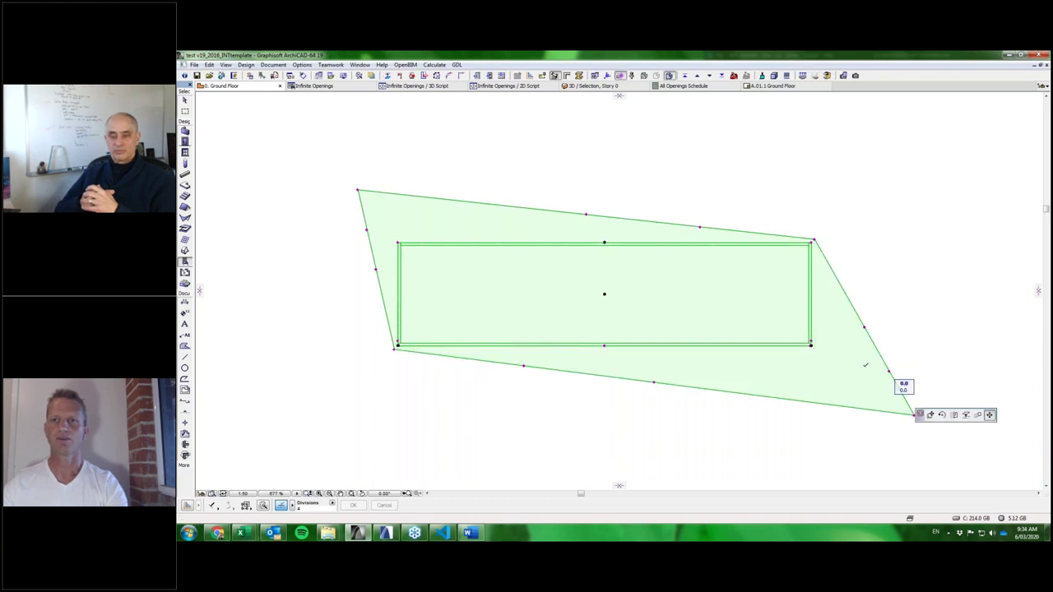
pyautogui.click(819, 367)
pyautogui.click(817, 303)
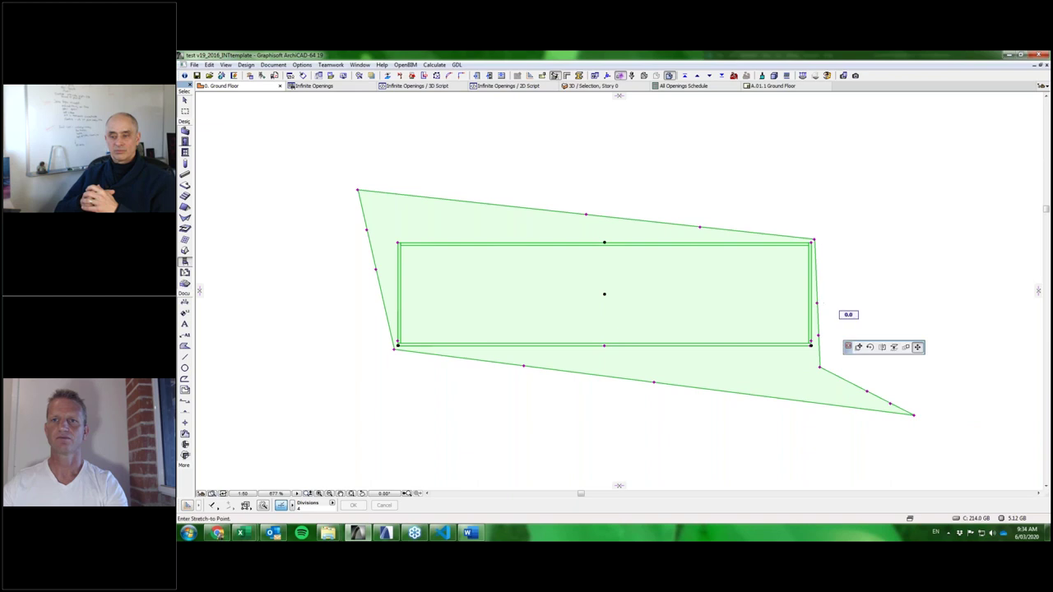
pyautogui.press('Escape')
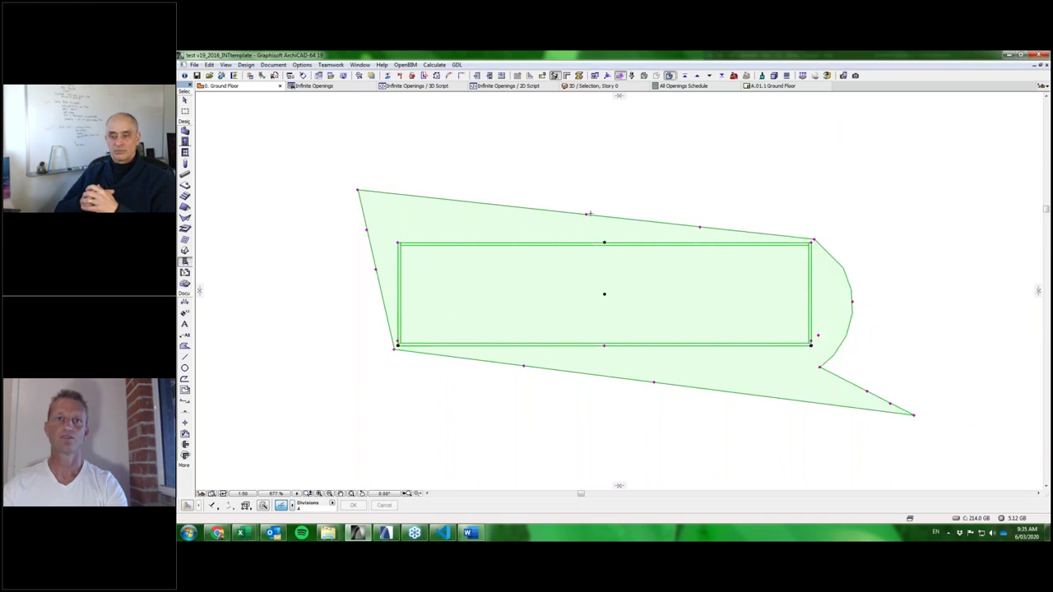
pyautogui.click(585, 214)
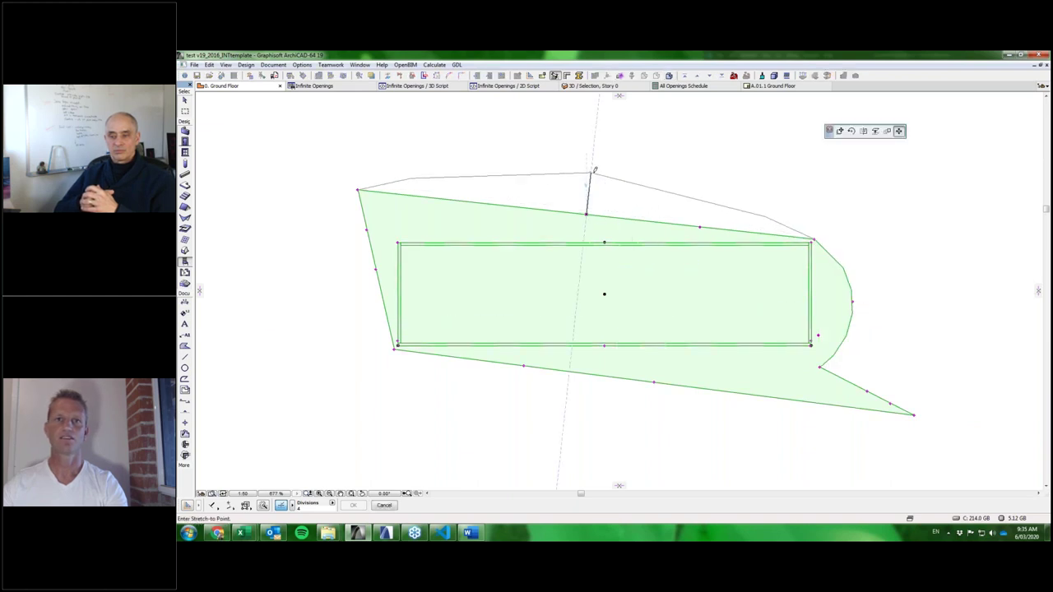
pyautogui.click(590, 174)
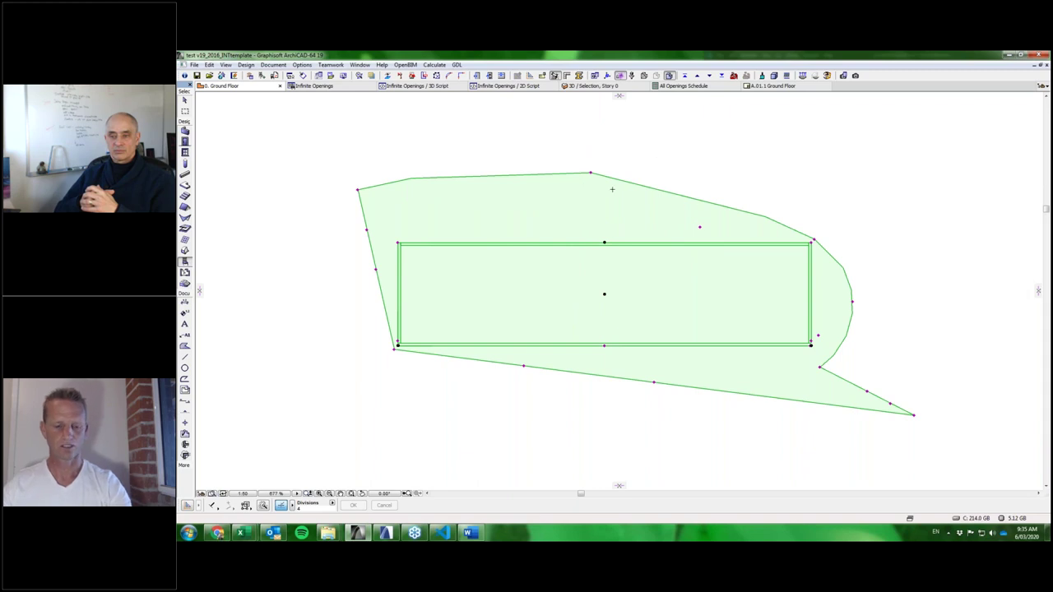
pyautogui.press('F3')
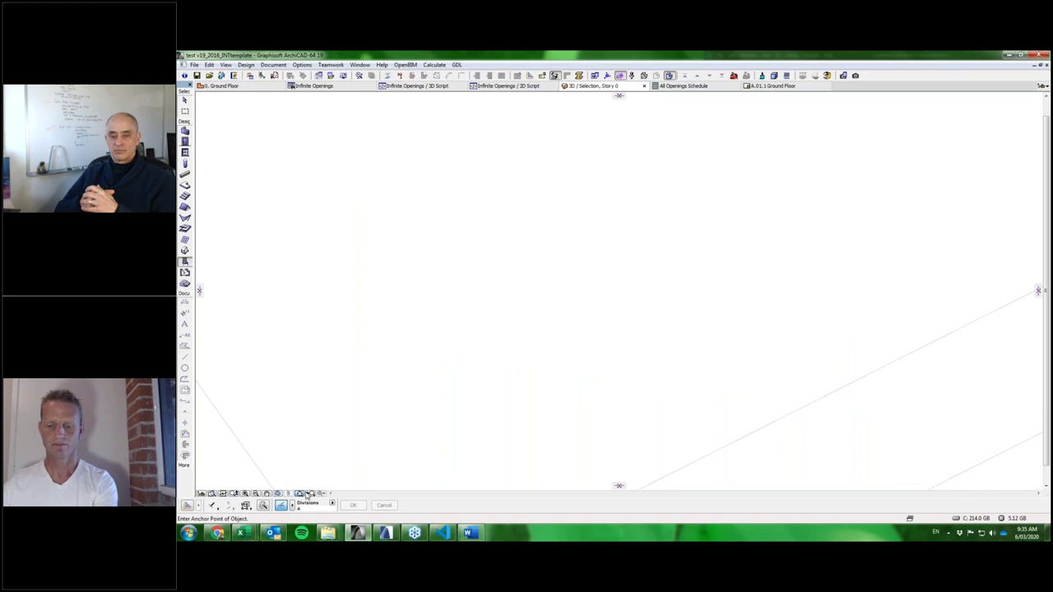
pyautogui.moveTo(675, 263)
pyautogui.keyDown('shift'); pyautogui.mouseDown(button='middle')
pyautogui.moveTo(708, 234)
pyautogui.moveTo(641, 365)
pyautogui.moveTo(649, 202)
pyautogui.moveTo(644, 260)
pyautogui.moveTo(654, 289)
pyautogui.moveTo(666, 275)
pyautogui.mouseUp(button='middle'); pyautogui.keyUp('shift')
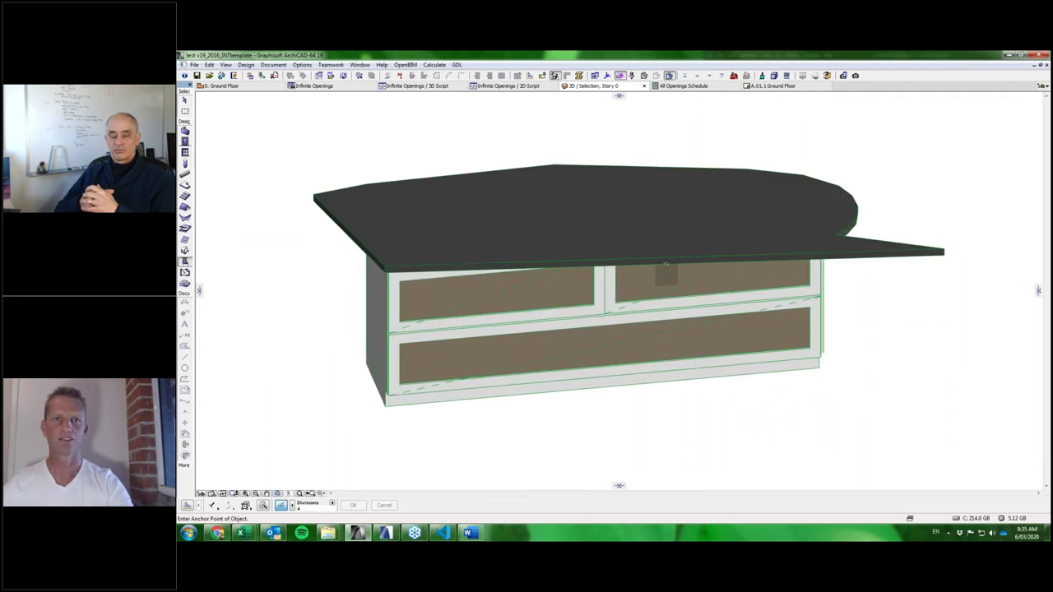
pyautogui.press('F2')
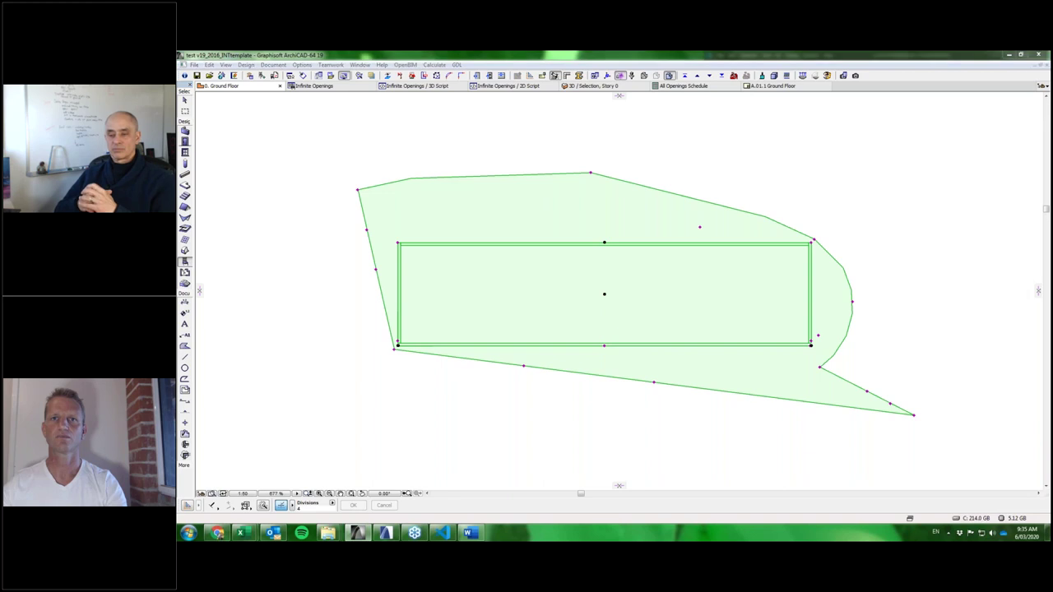
pyautogui.hotkey('ctrl', 'shift', 'w')
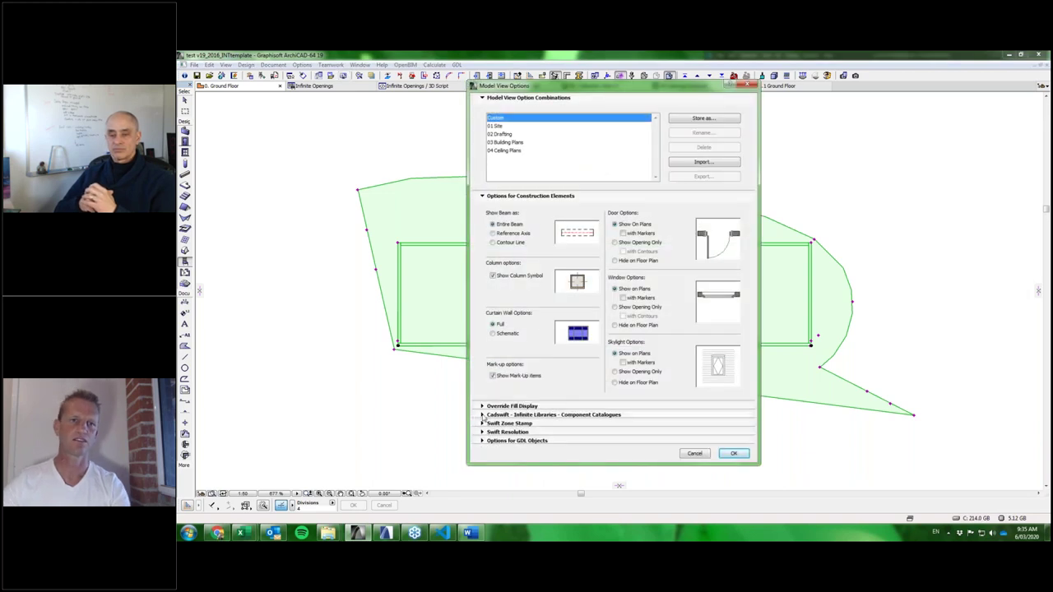
pyautogui.click(483, 414)
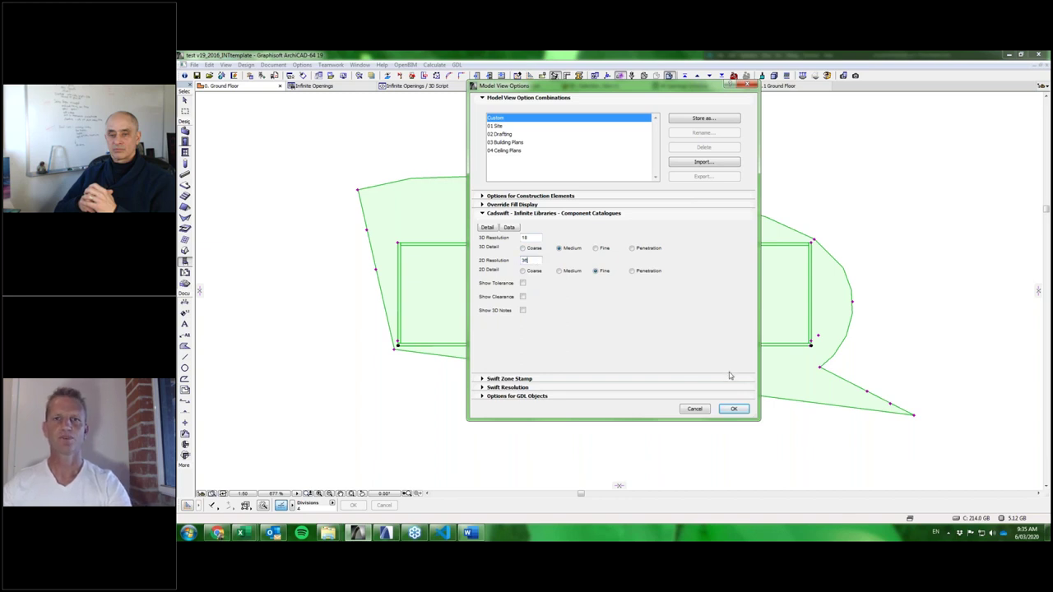
pyautogui.click(734, 409)
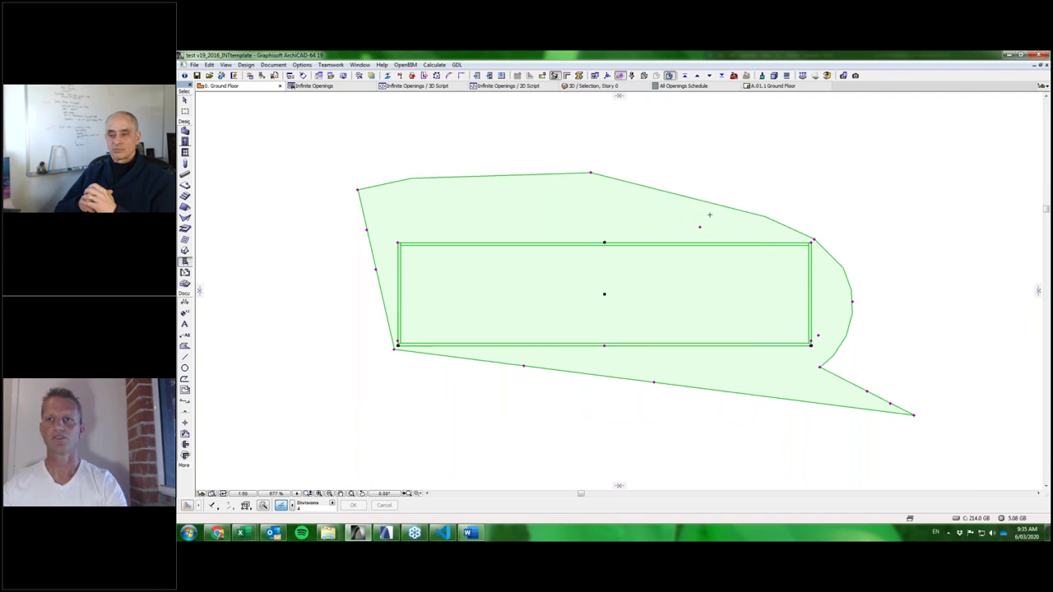
# Reopen and confirm the cabinet settings, then drag the benchtop's top vertex higher.
pyautogui.scroll(-3, 710, 215)
pyautogui.scroll(-3, 739, 223)
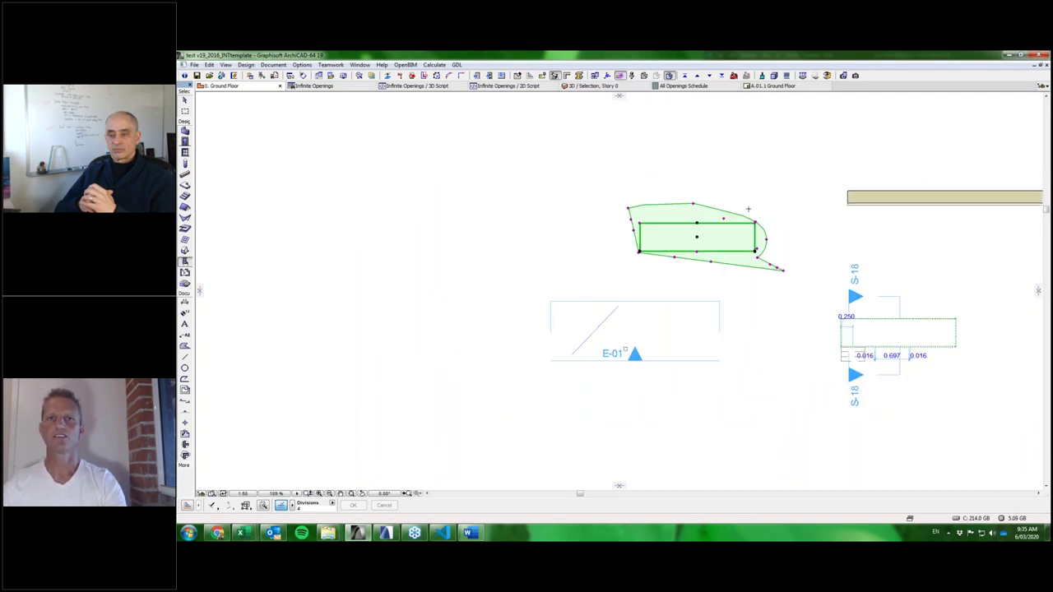
pyautogui.moveTo(607, 164); pyautogui.dragTo(577, 160, button='middle')
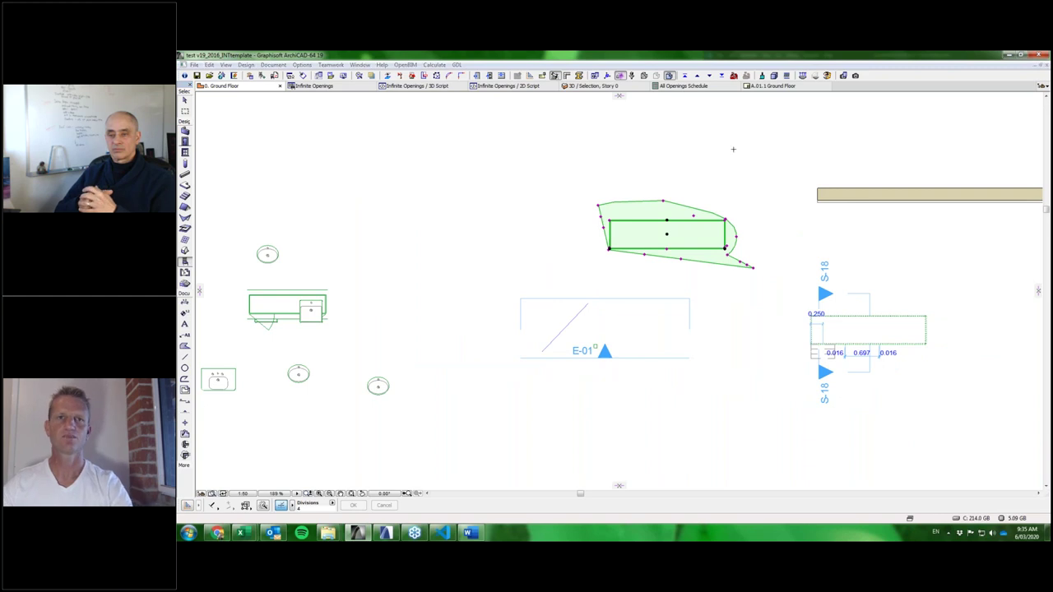
pyautogui.hotkey('ctrl', 't')
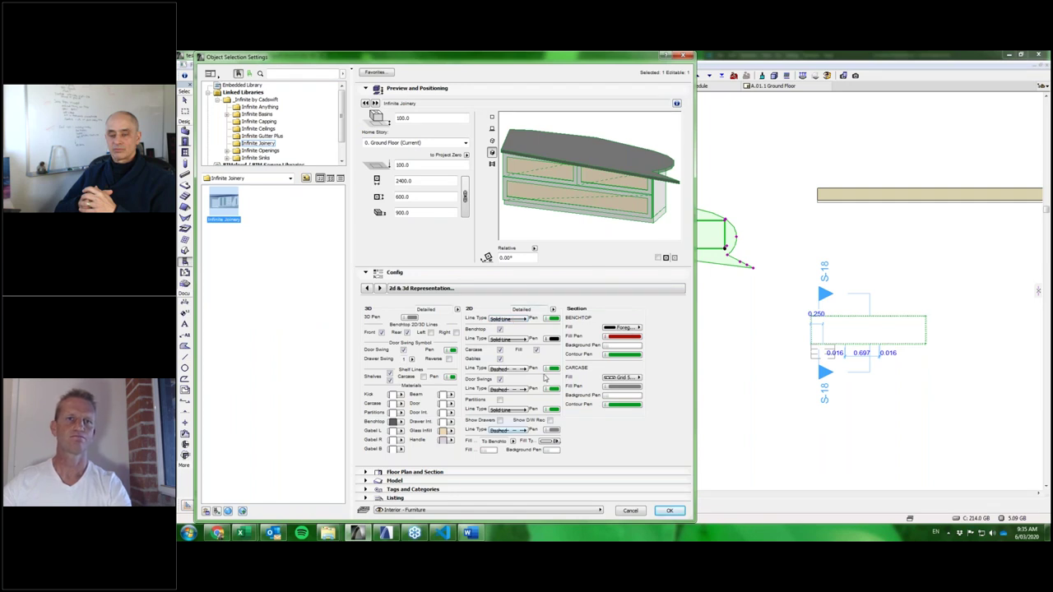
pyautogui.click(673, 511)
pyautogui.scroll(5, 684, 213)
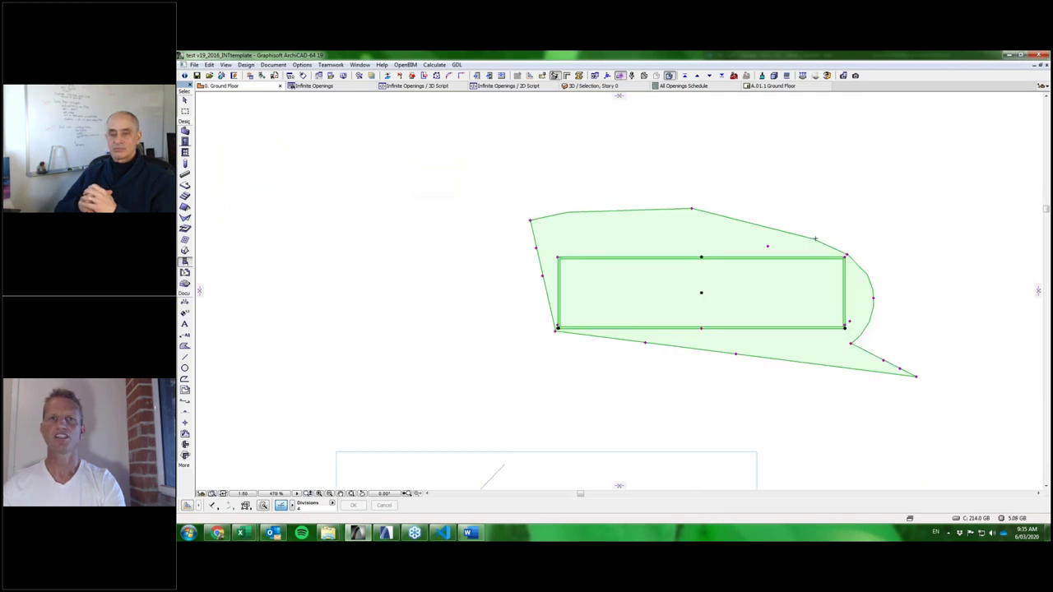
pyautogui.click(689, 211)
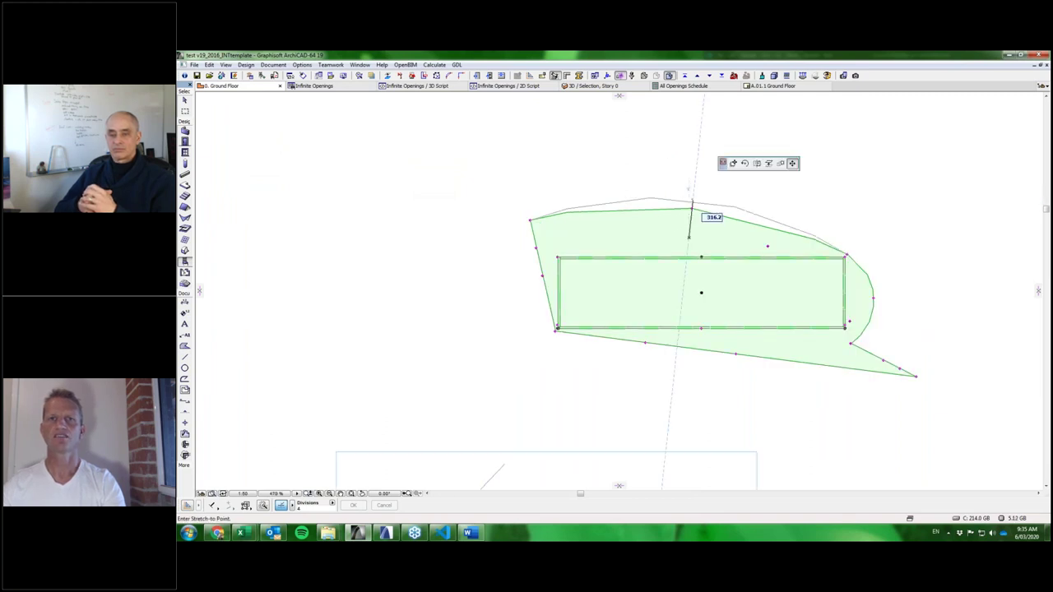
pyautogui.click(692, 184)
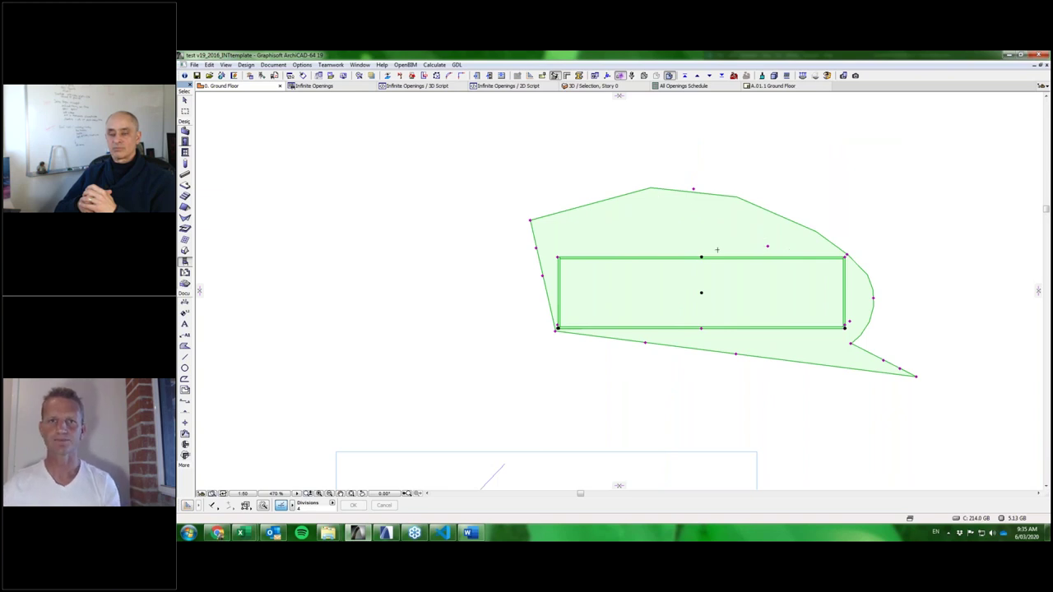
# Switch the cabinet to the Standard rectangular benchtop style and show the Function Arrangement page.
pyautogui.doubleClick(735, 309)
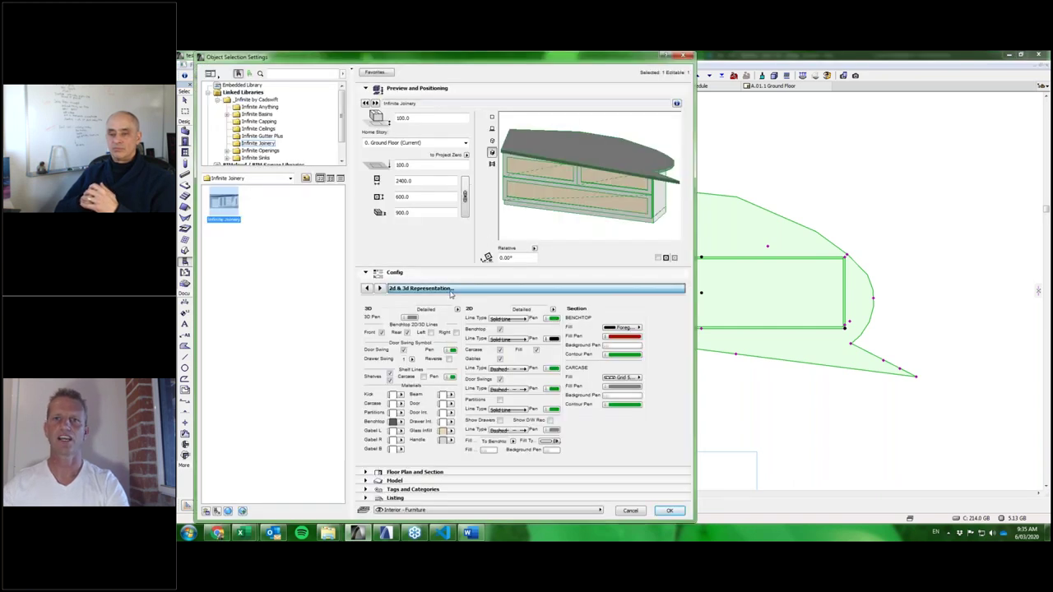
pyautogui.click(680, 289)
pyautogui.click(736, 306)
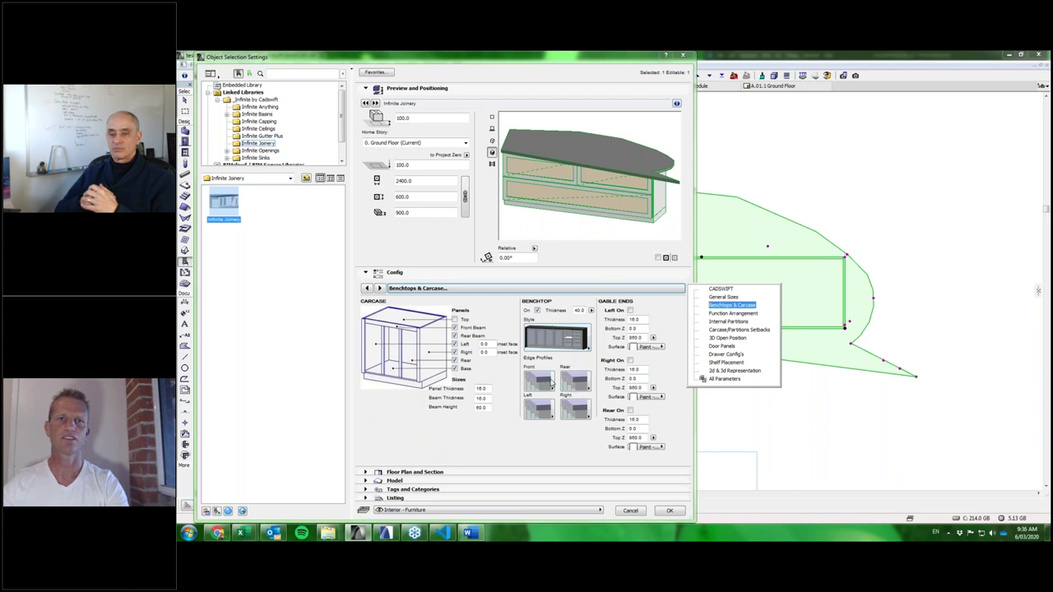
pyautogui.click(566, 344)
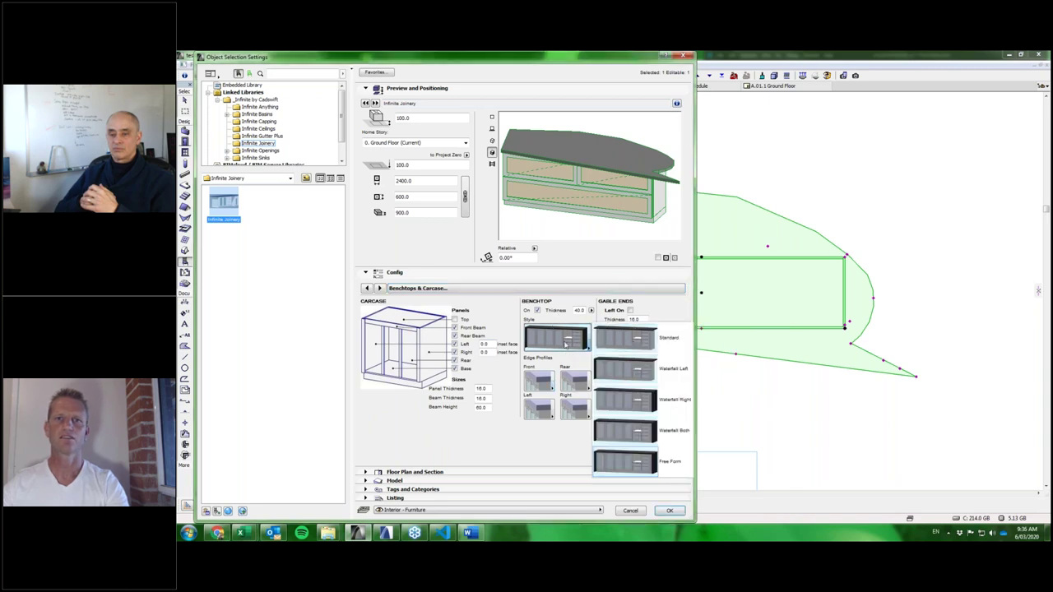
pyautogui.click(642, 330)
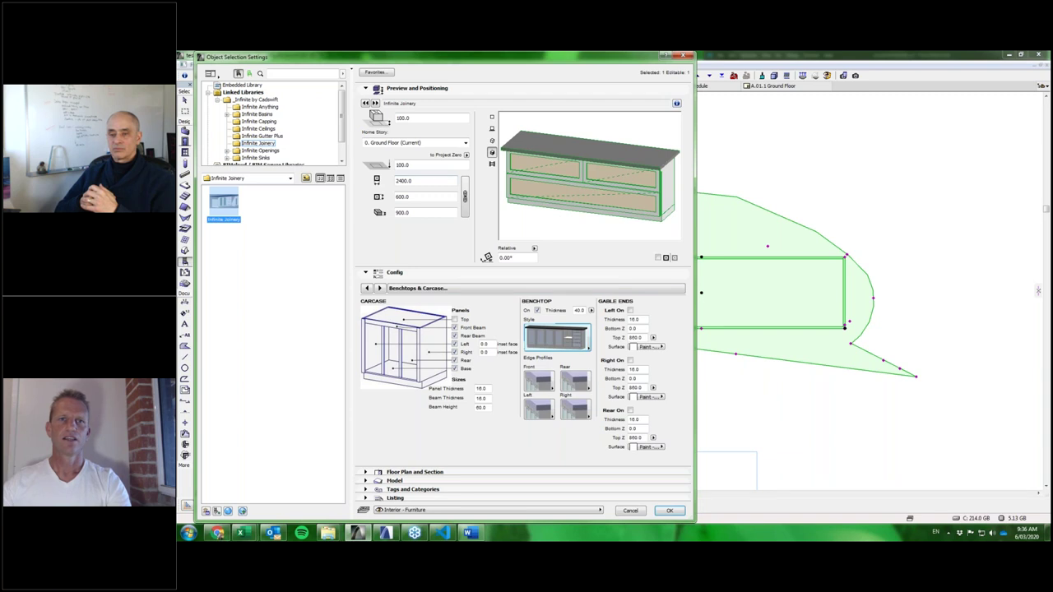
pyautogui.click(514, 287)
pyautogui.click(733, 313)
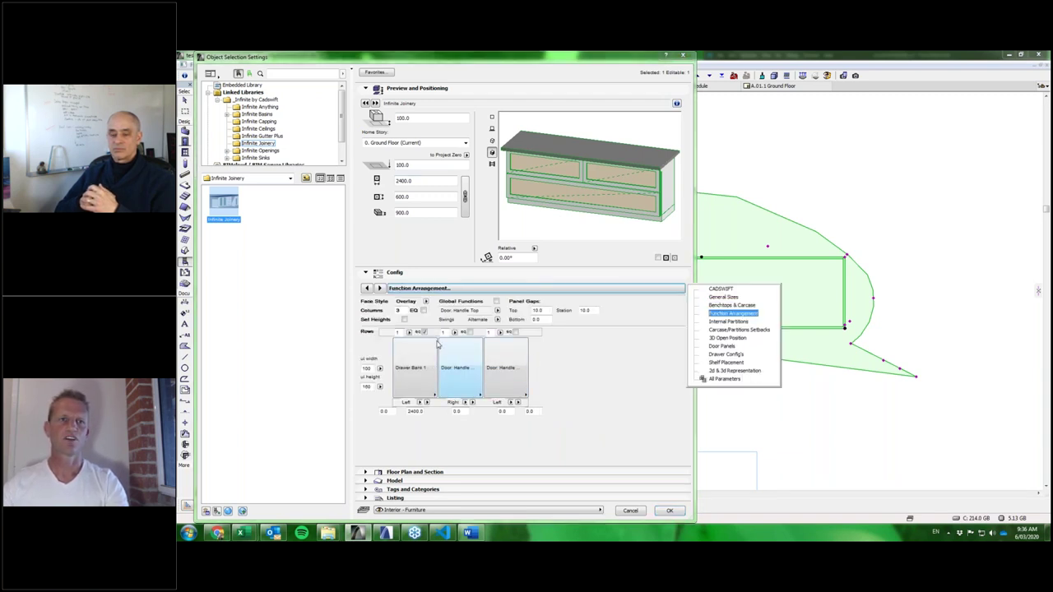
# Set the Function Arrangement to 12 equal-width (EQ) columns.
pyautogui.click(403, 310)
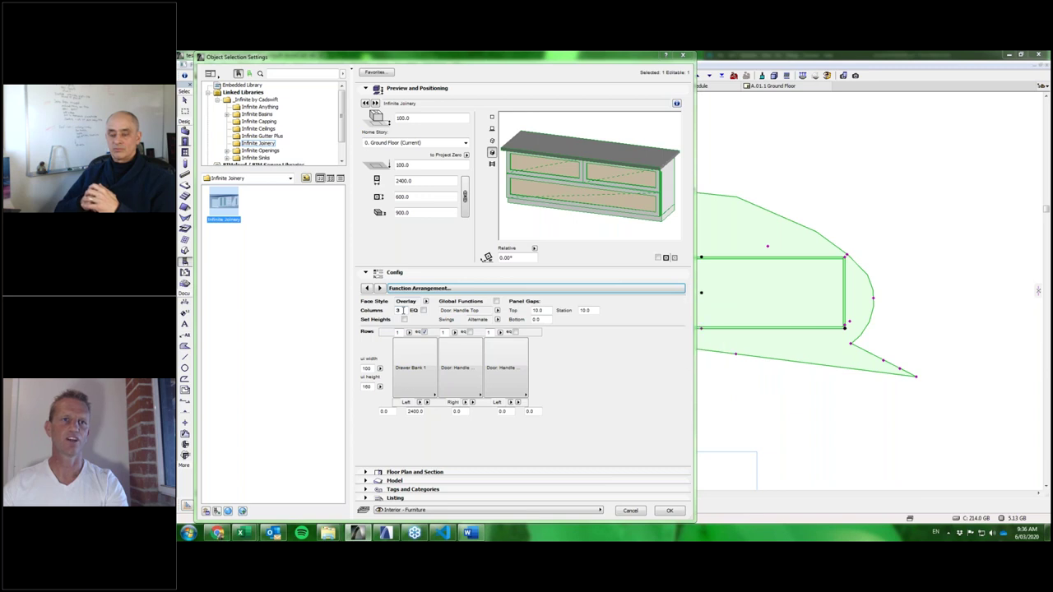
pyautogui.click(400, 310)
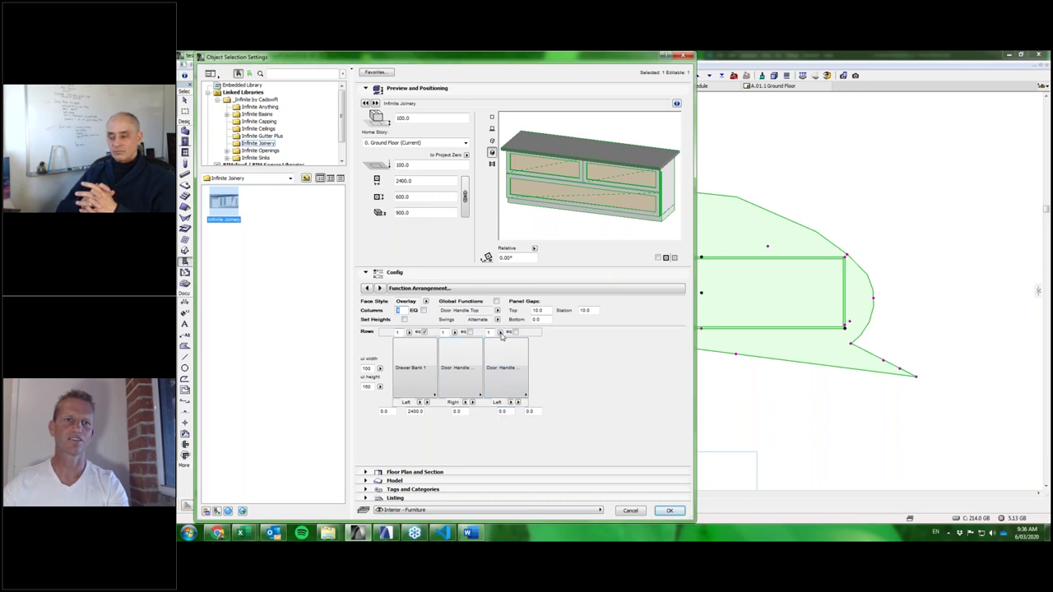
pyautogui.click(422, 311)
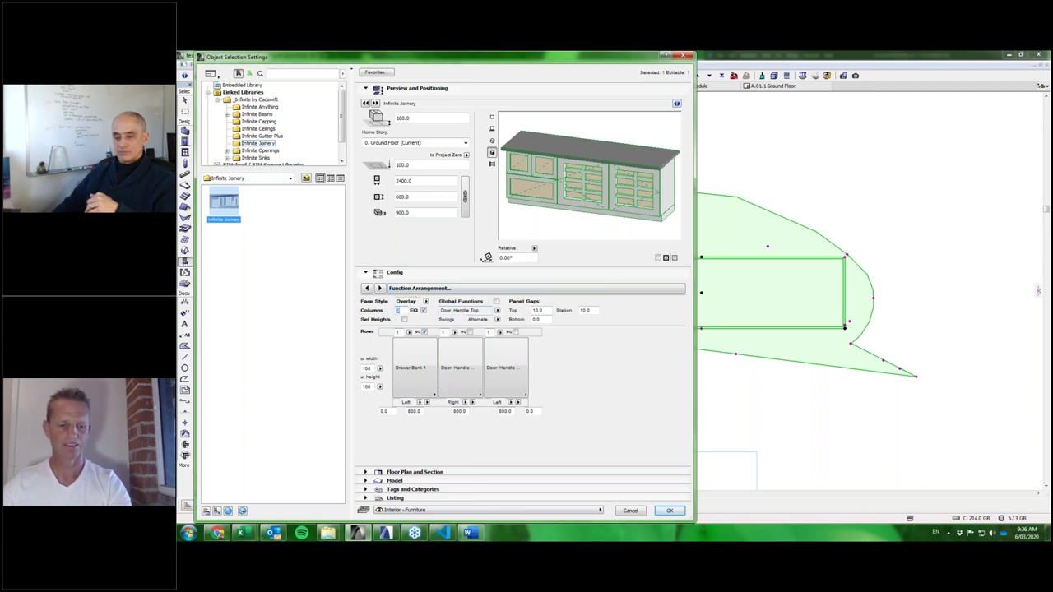
pyautogui.write('12')
pyautogui.press('Return')
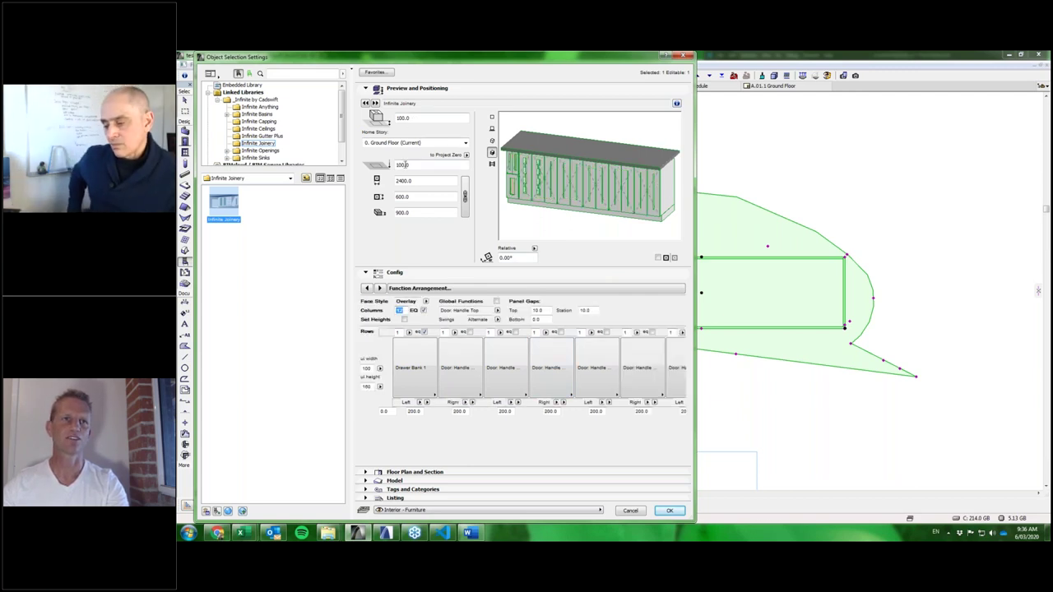
# Resize the cabinet to 5000 long, 600 deep and 2100 high.
pyautogui.doubleClick(402, 180)
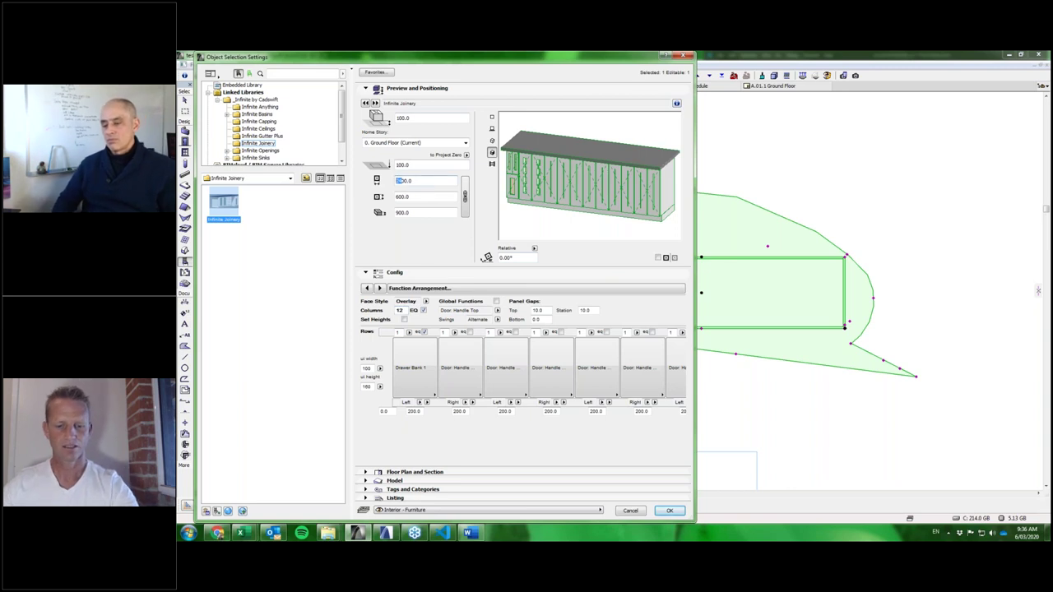
pyautogui.write('5000')
pyautogui.click(422, 196)
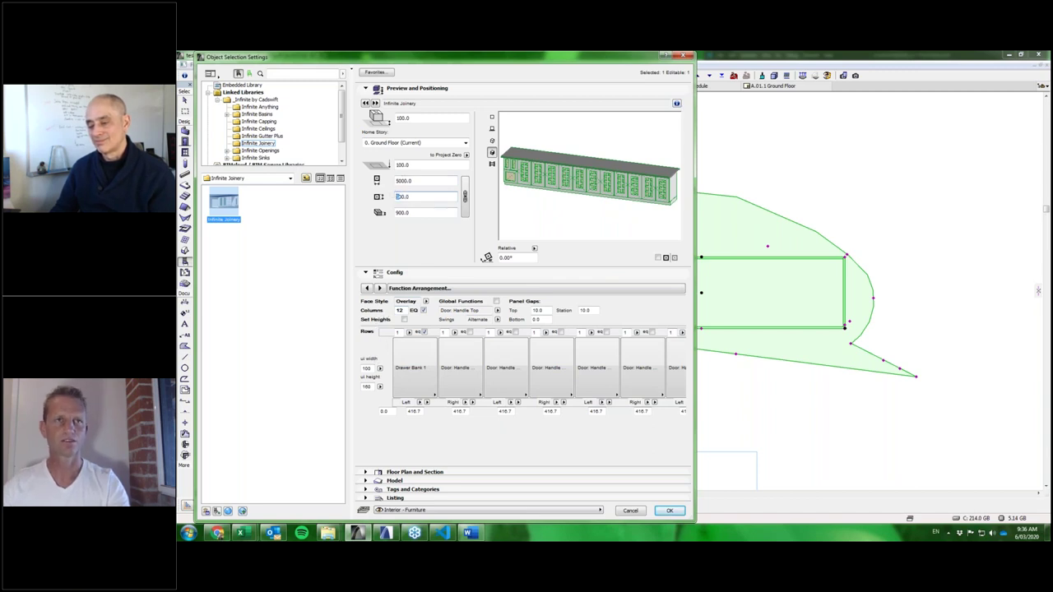
pyautogui.press('Tab')
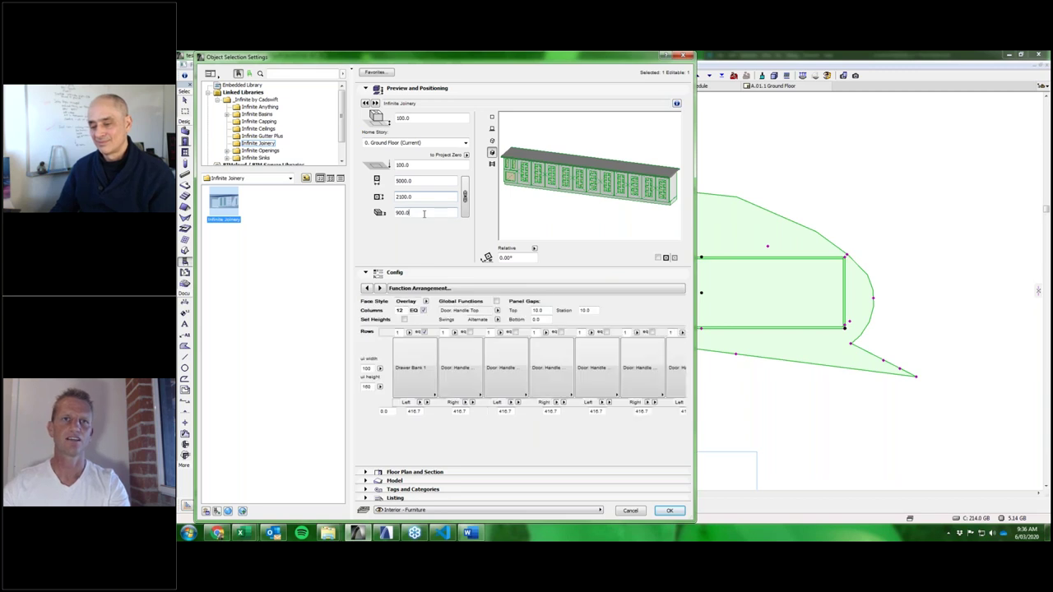
pyautogui.write('2100')
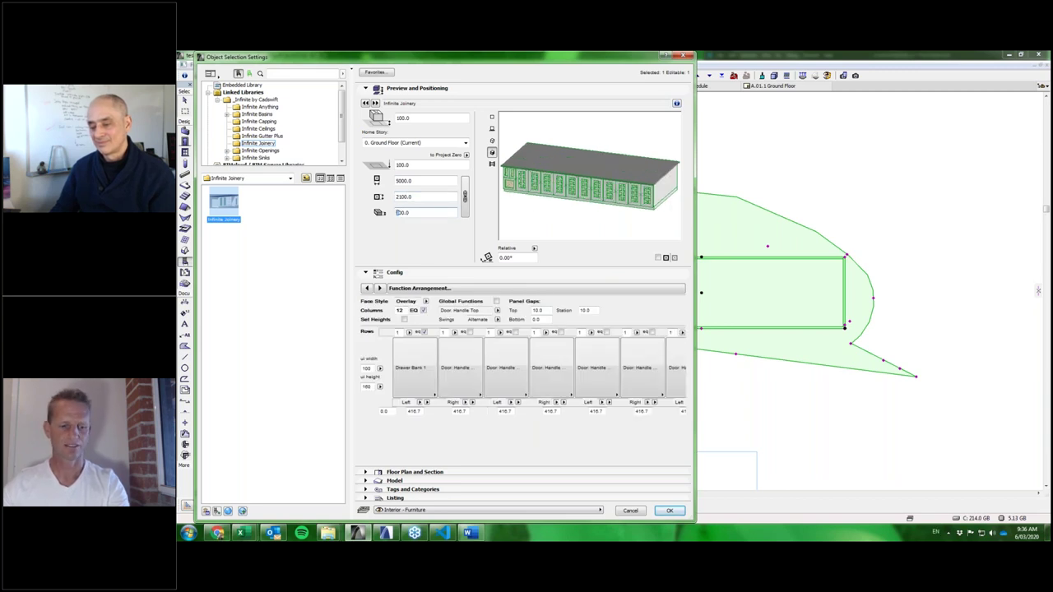
pyautogui.press('Tab')
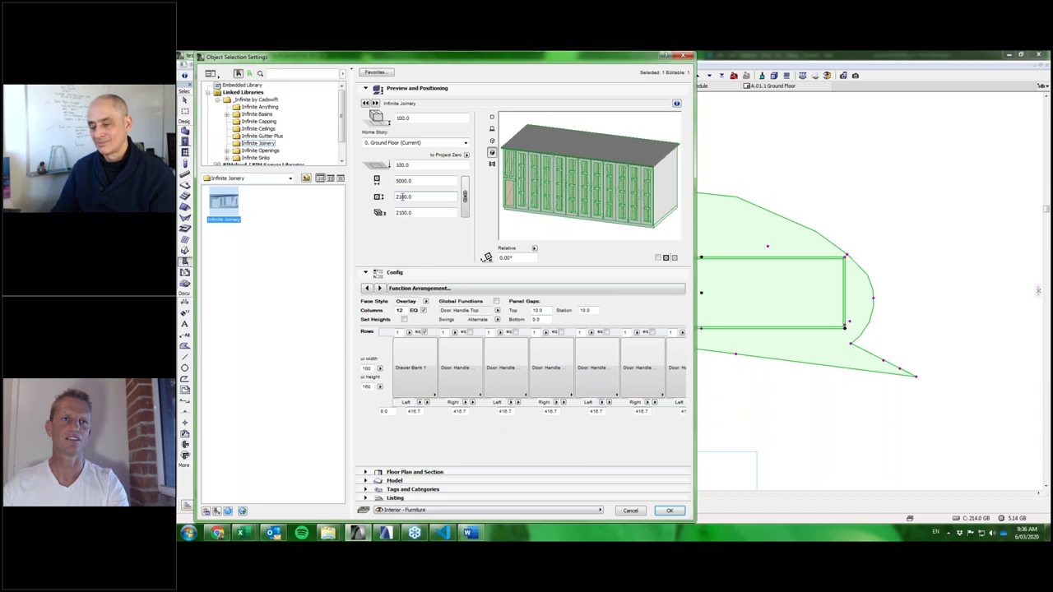
pyautogui.moveTo(403, 197); pyautogui.dragTo(390, 197)
pyautogui.write('6')
pyautogui.press('Tab')
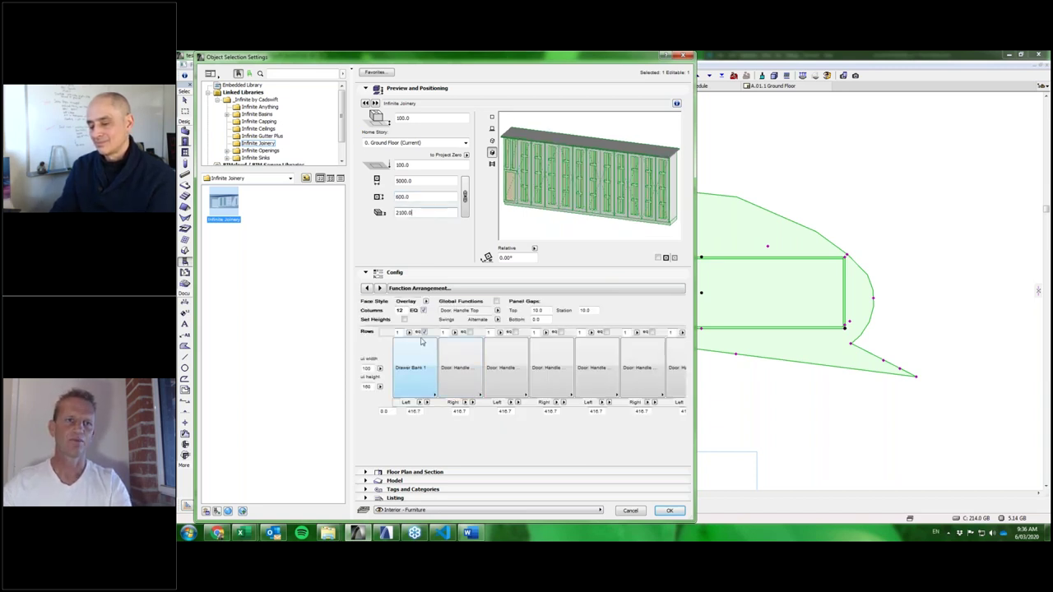
# Enable Set Heights, give the first column 4 rows, and accept the settings.
pyautogui.click(409, 333)
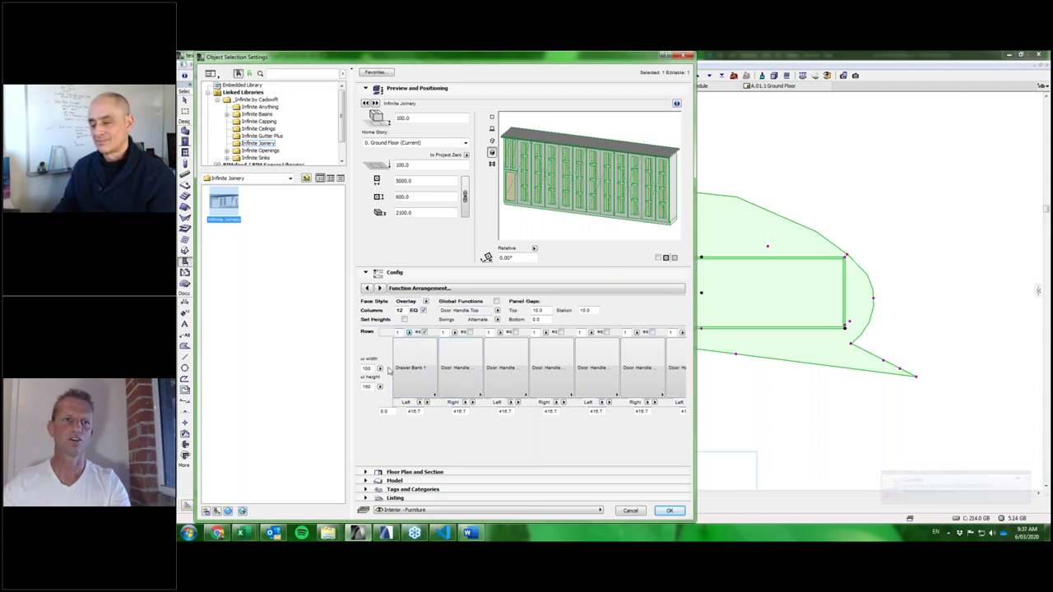
pyautogui.click(404, 320)
pyautogui.click(409, 332)
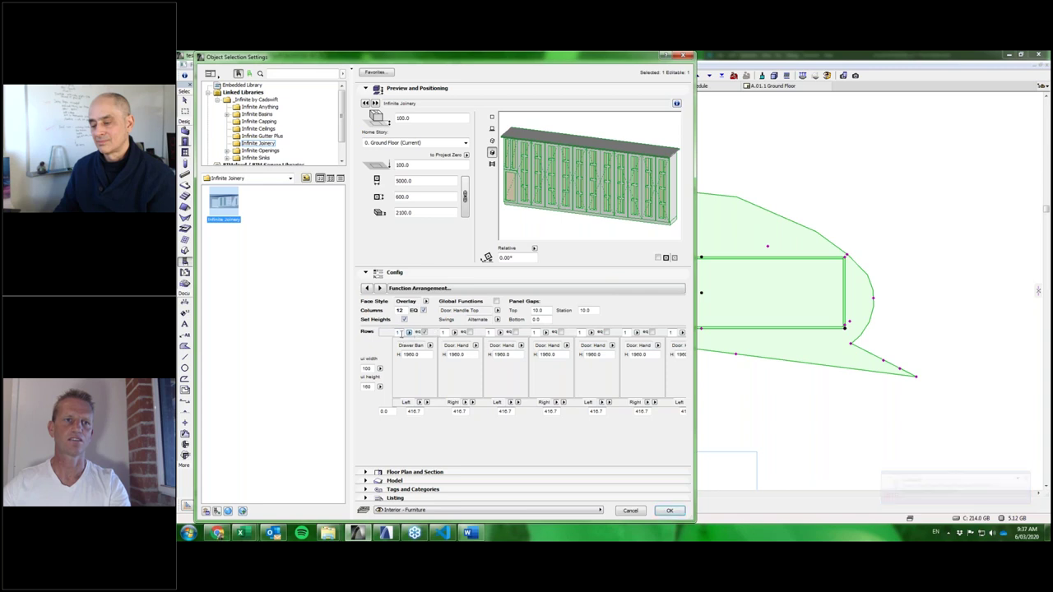
pyautogui.click(398, 333)
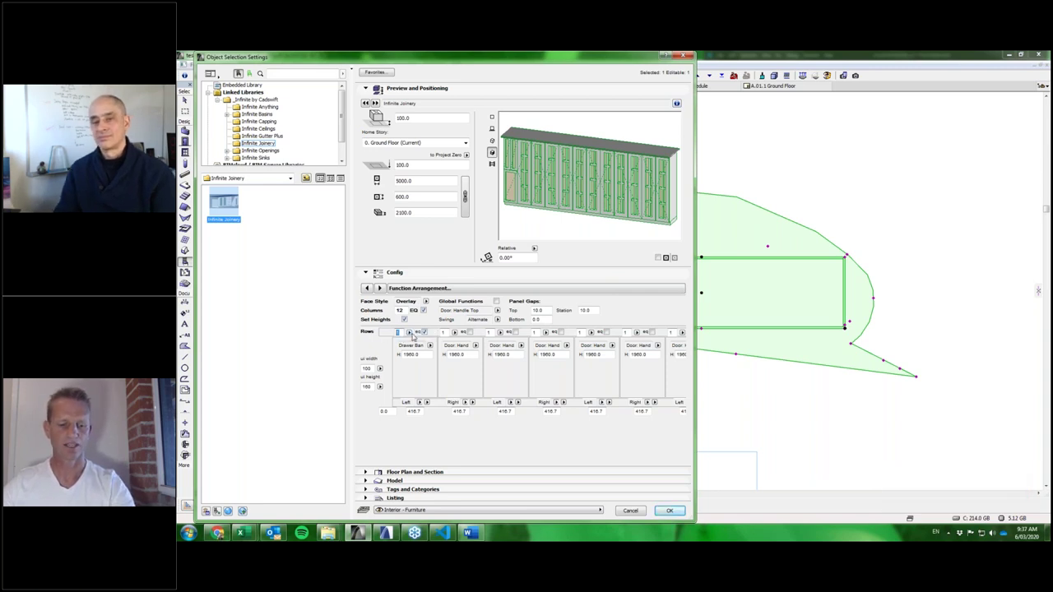
pyautogui.write('4')
pyautogui.press('Return')
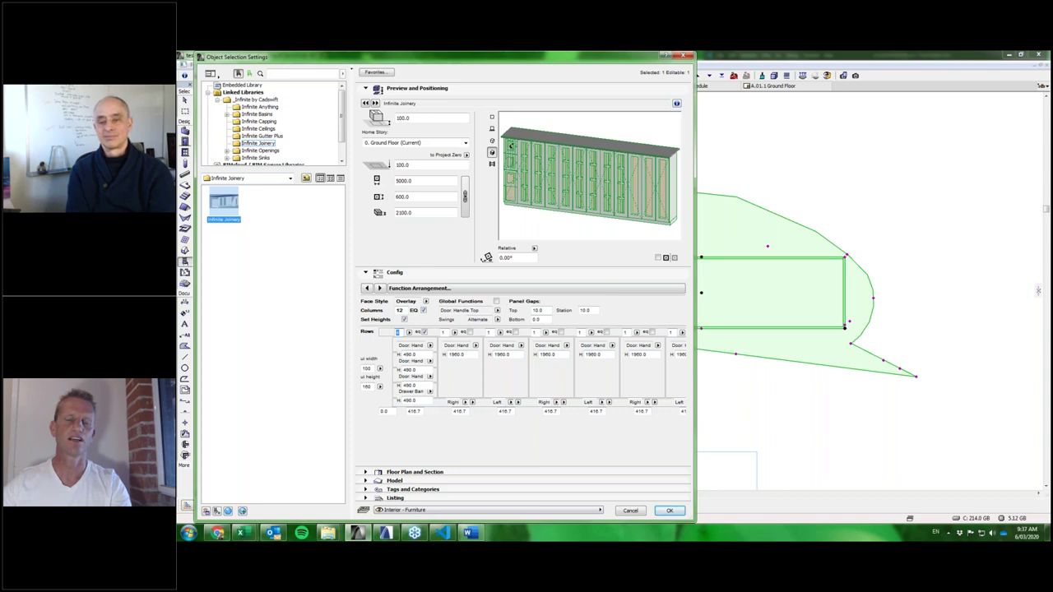
pyautogui.click(670, 512)
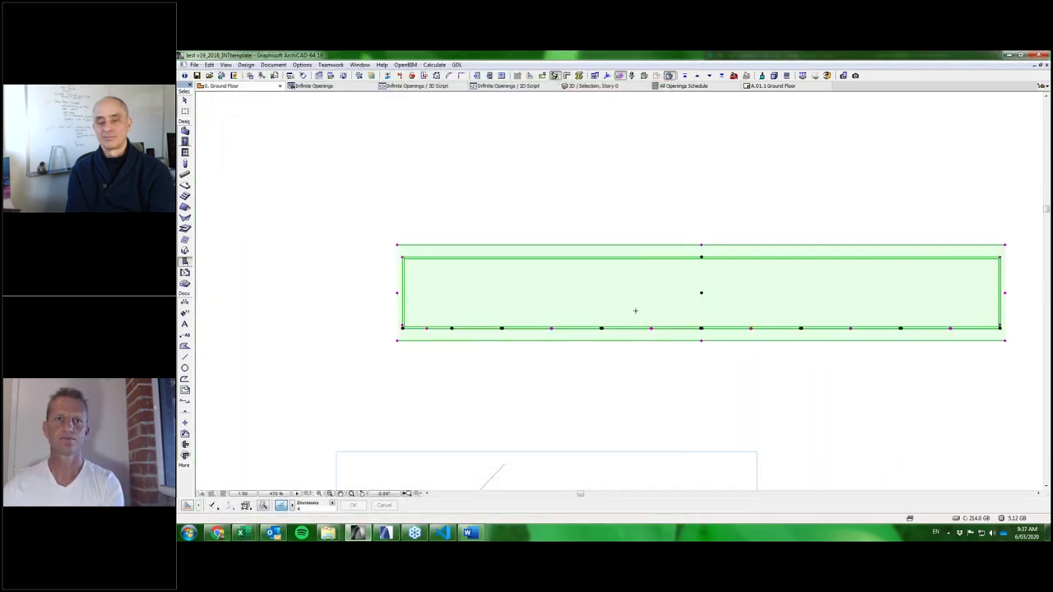
# Show the selected twelve-door joinery in 3D and select the cabinet object with the Arrow tool.
pyautogui.press('F5')
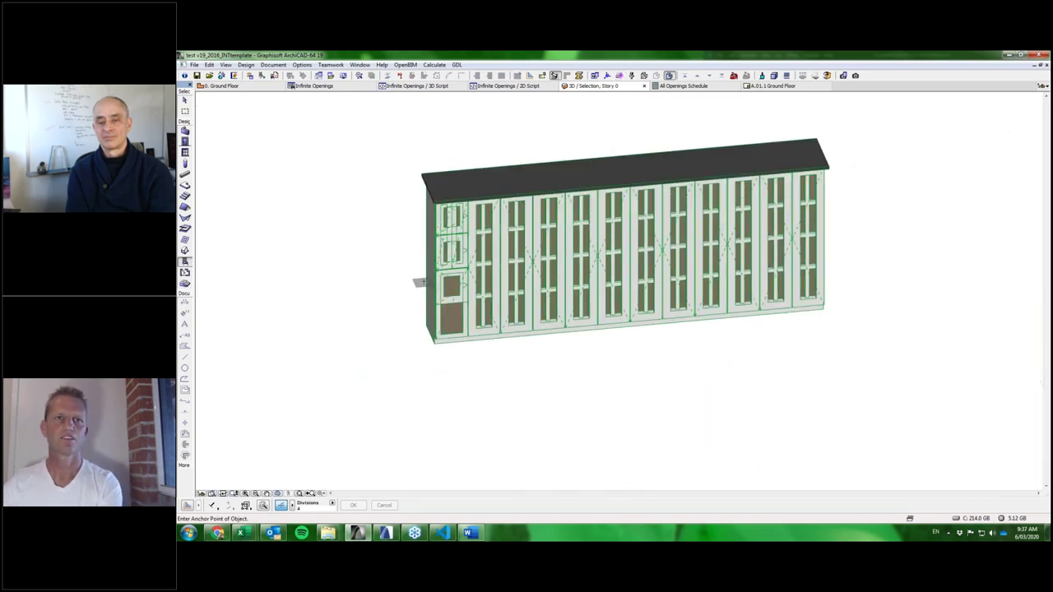
pyautogui.scroll(2, 427, 282)
pyautogui.scroll(1, 427, 281)
pyautogui.scroll(-1, 427, 282)
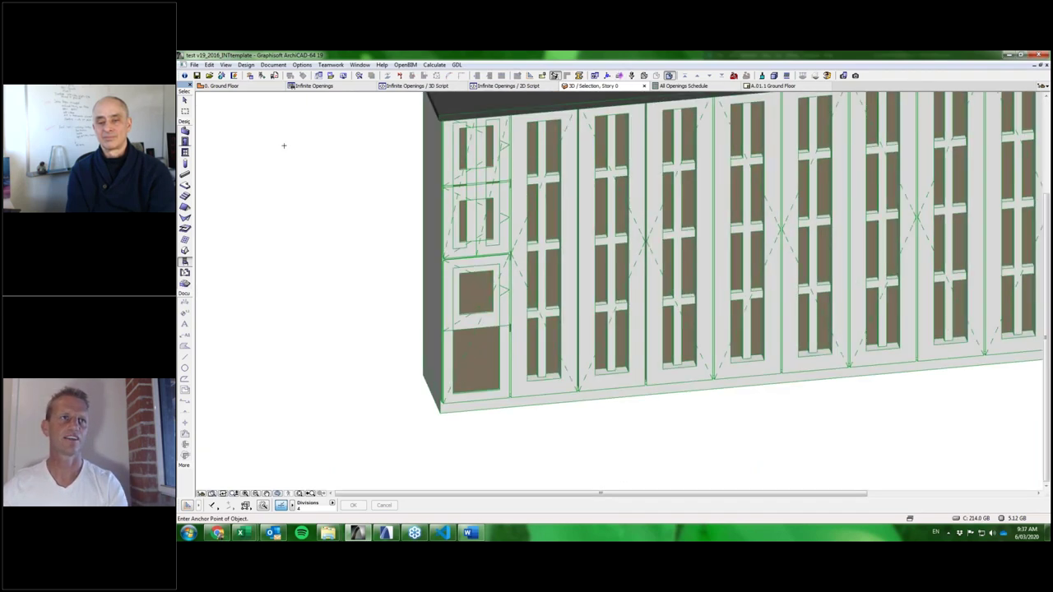
pyautogui.click(184, 101)
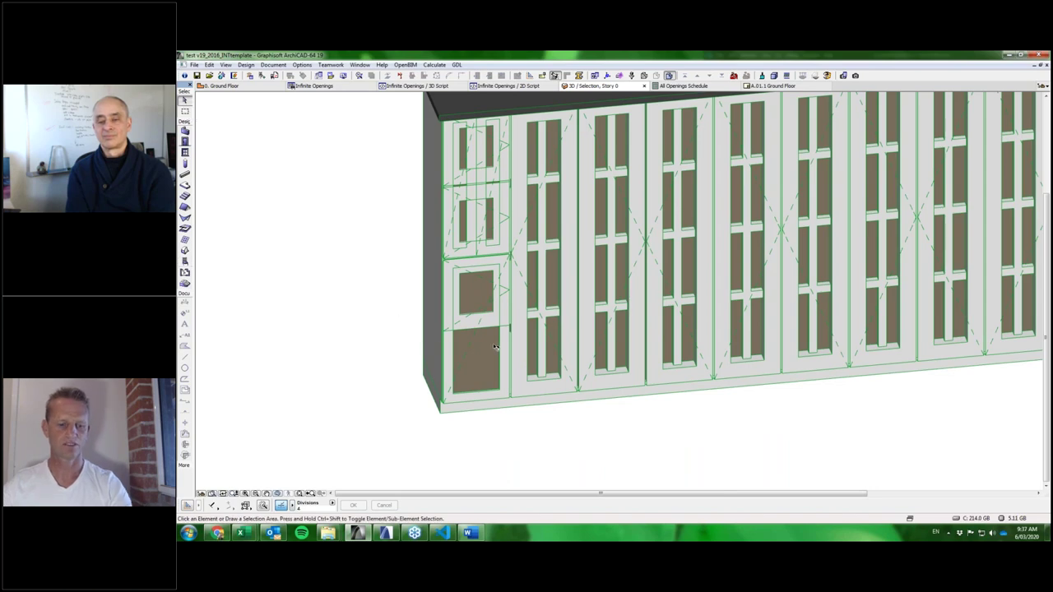
pyautogui.click(579, 293)
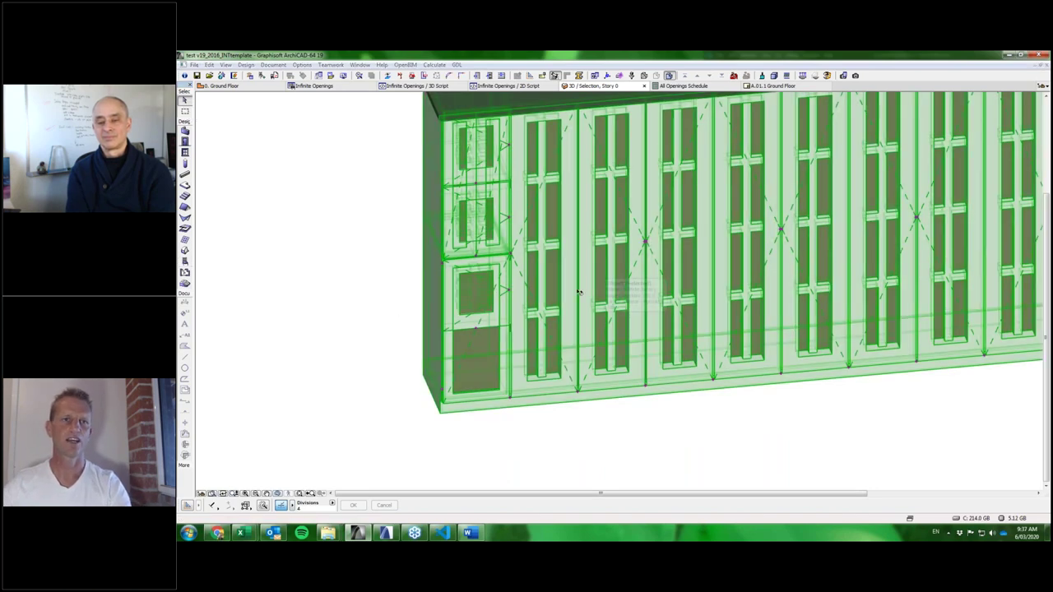
# Reopen the joinery settings, set the row grid display height to 250, and turn off Set Heights.
pyautogui.doubleClick(579, 293)
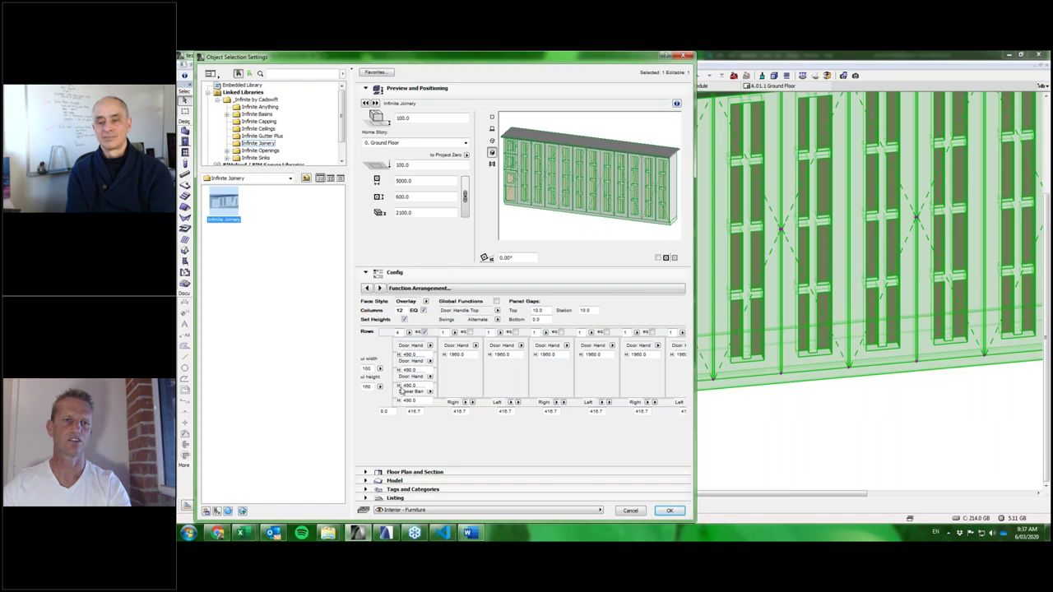
pyautogui.moveTo(425, 355); pyautogui.dragTo(390, 350)
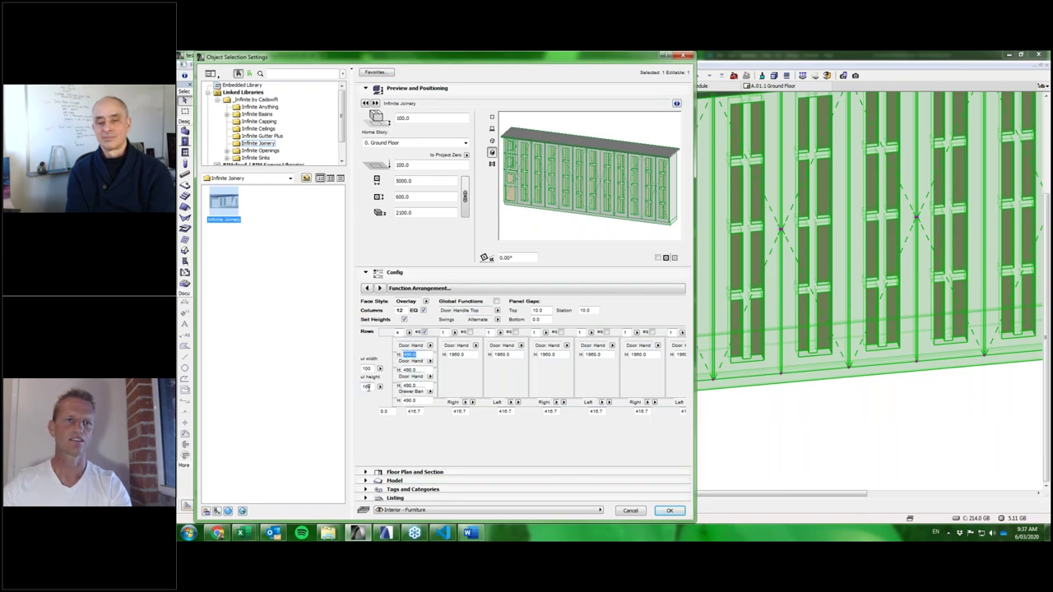
pyautogui.click(366, 387)
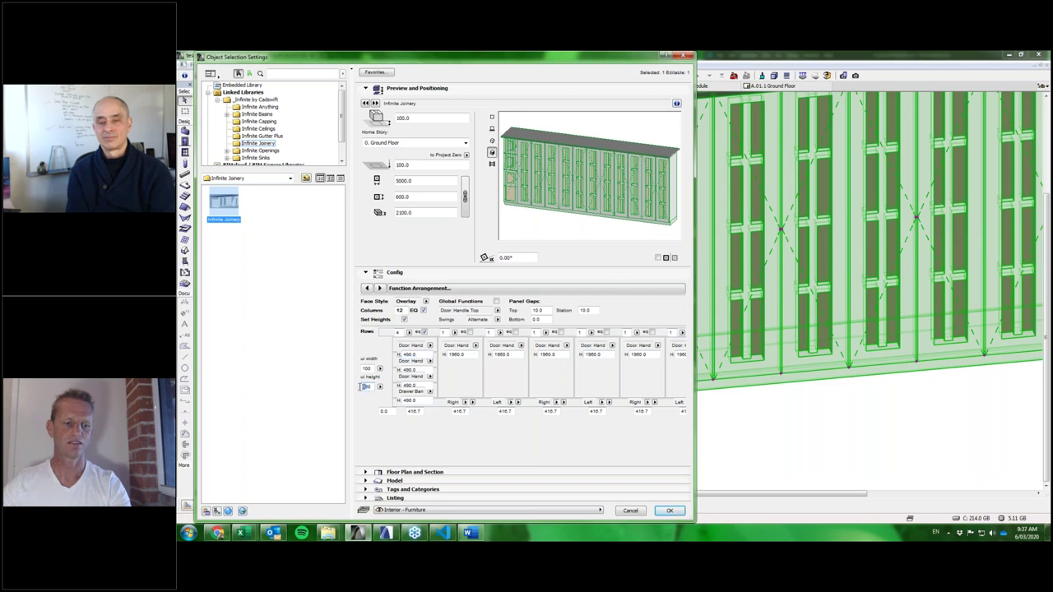
pyautogui.write('250')
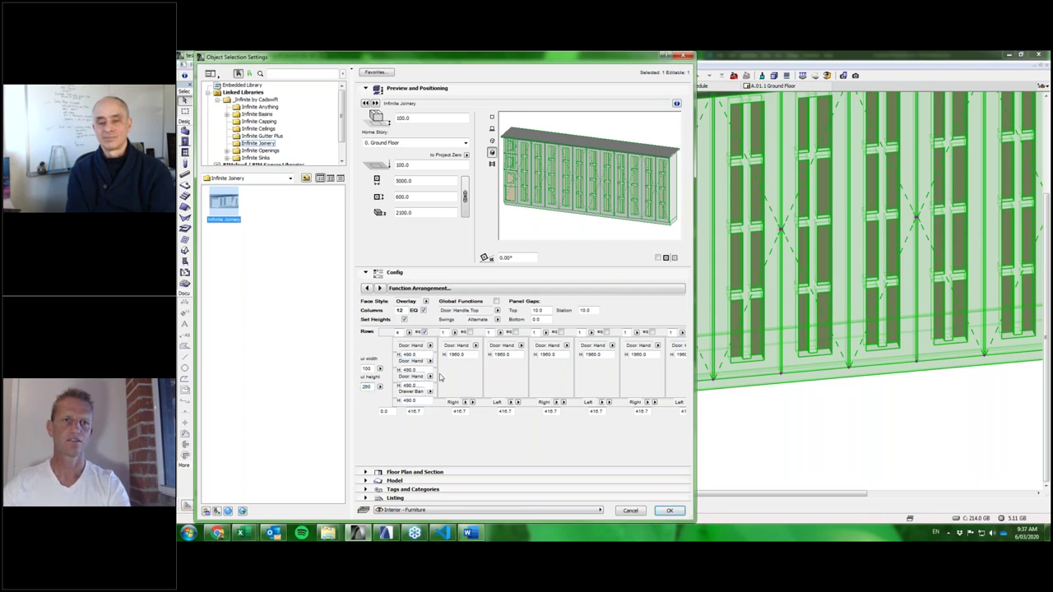
pyautogui.press('Return')
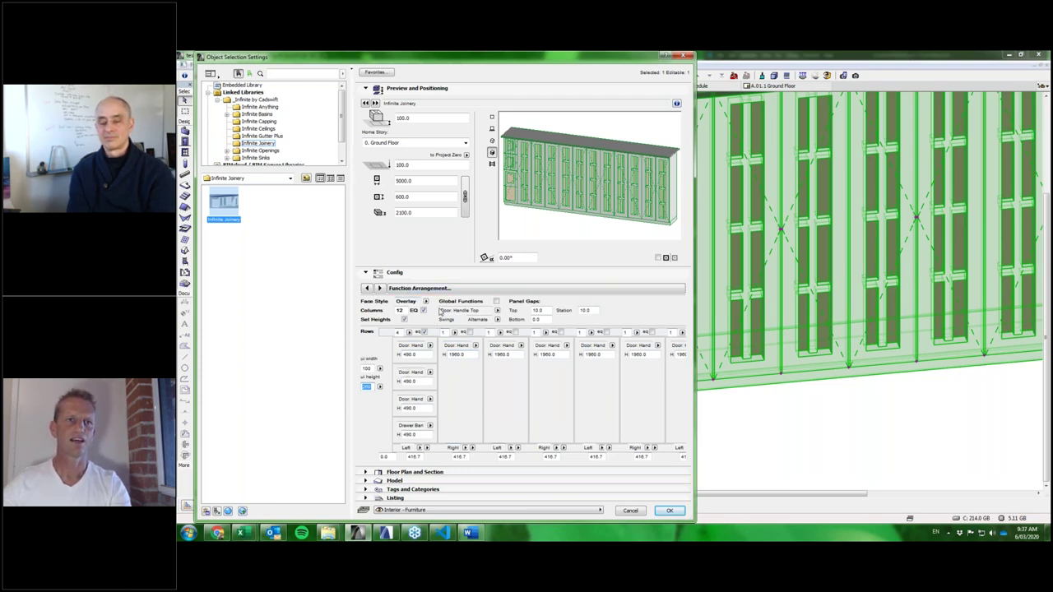
pyautogui.click(406, 320)
# Make the first column's bottom panel a Counterweight Door, stop the script warning, then change it to Door: Handle.
pyautogui.click(417, 434)
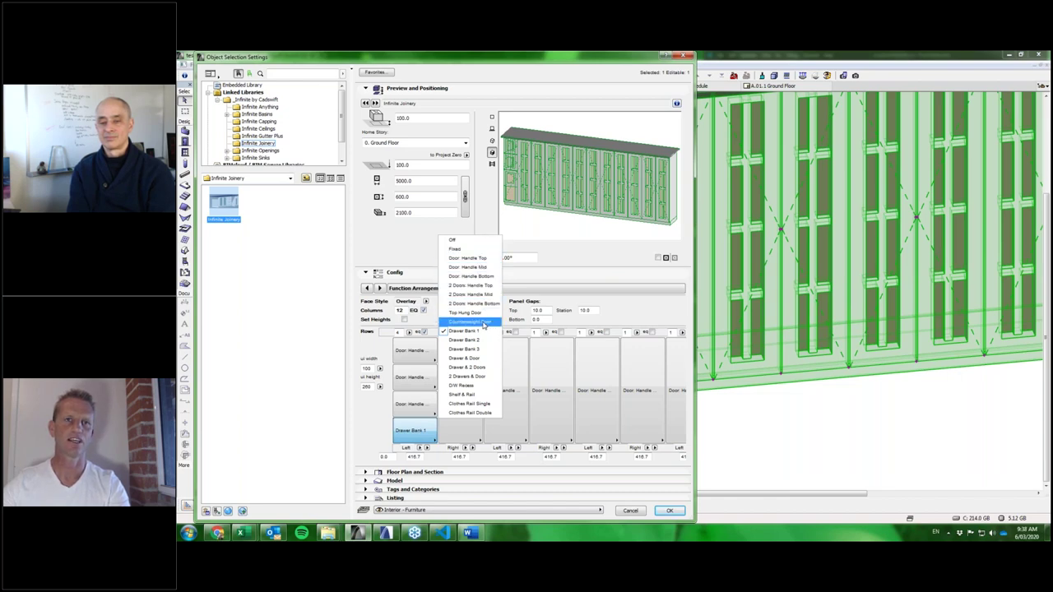
pyautogui.click(483, 322)
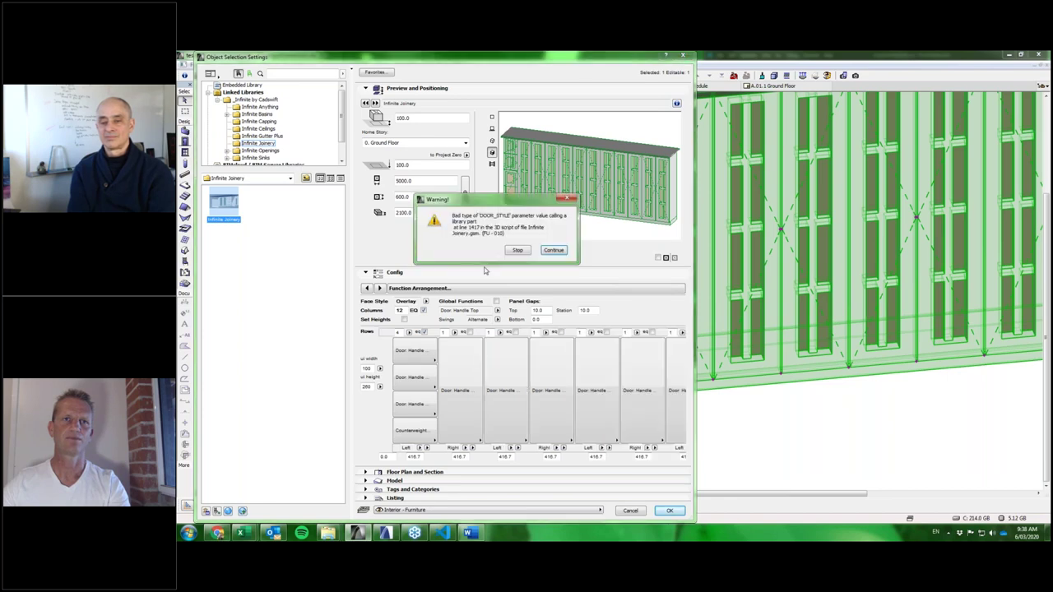
pyautogui.click(518, 250)
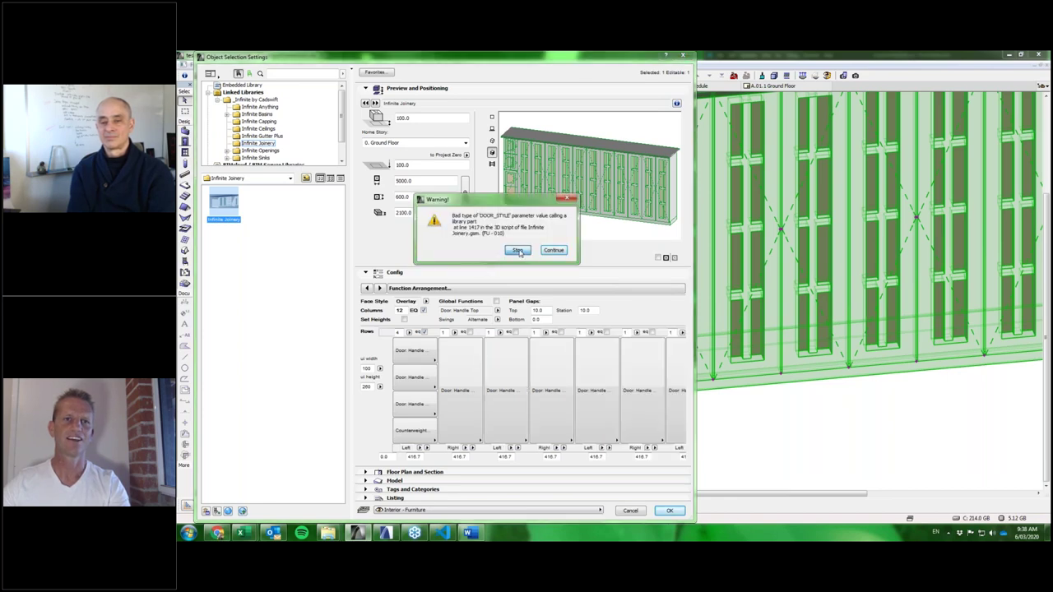
pyautogui.click(425, 430)
pyautogui.click(466, 262)
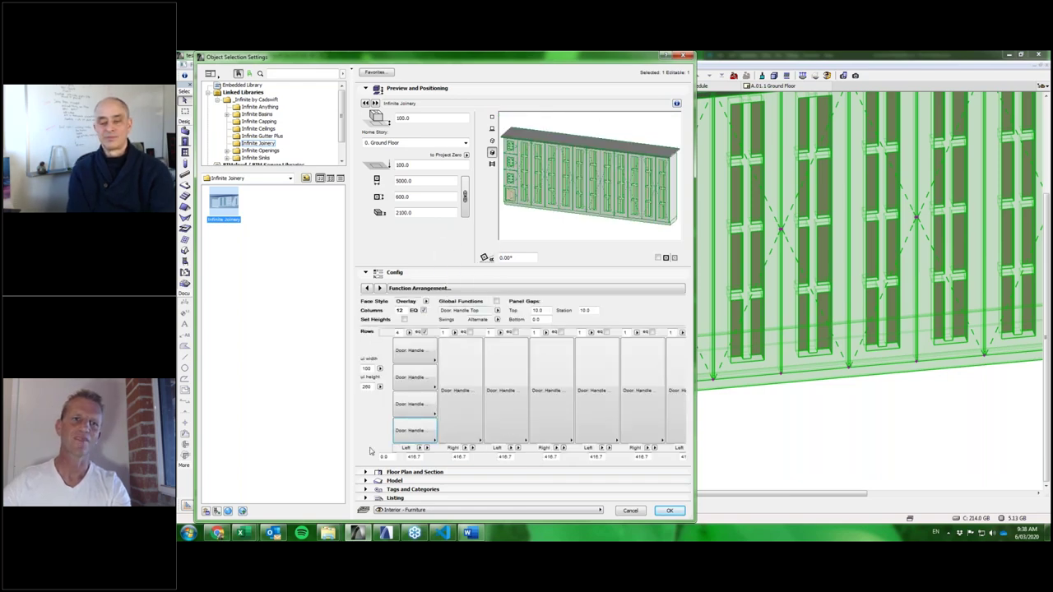
# Change the first column's third section from D/W Recess to Shelf & Rail.
pyautogui.click(408, 411)
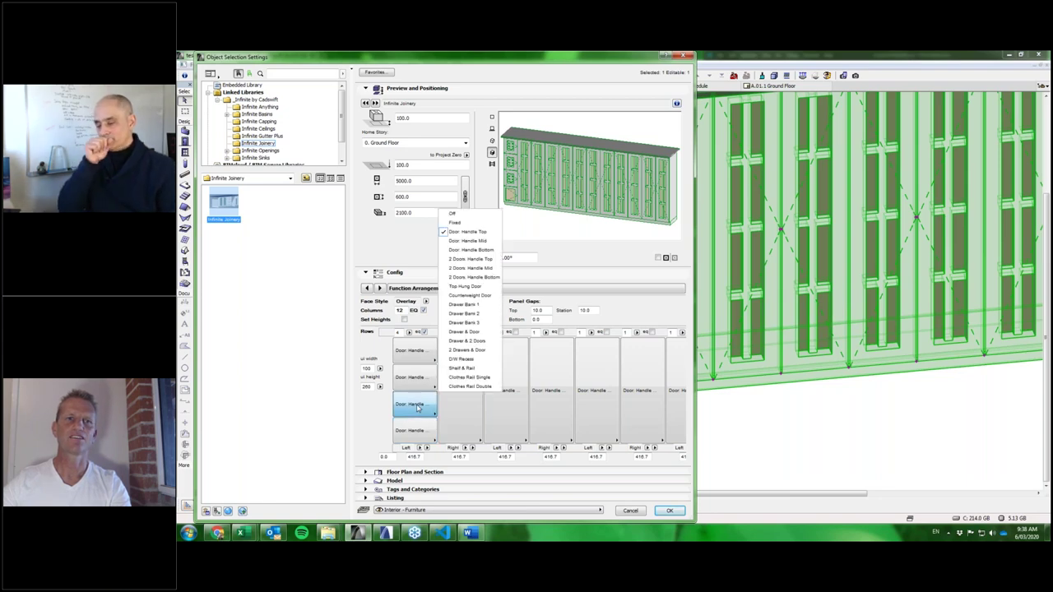
pyautogui.click(474, 367)
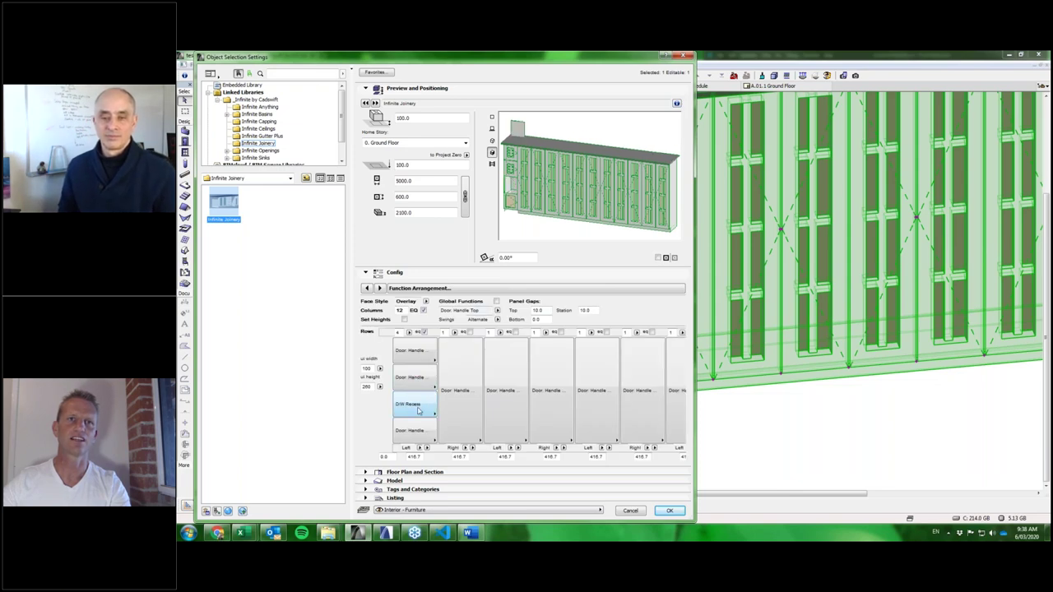
pyautogui.click(418, 410)
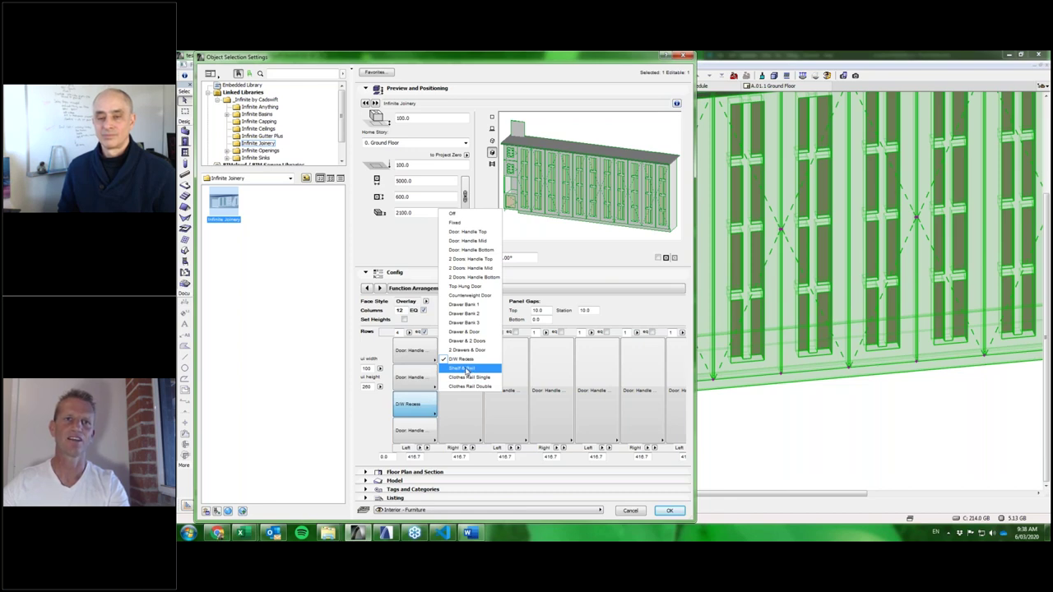
pyautogui.click(467, 369)
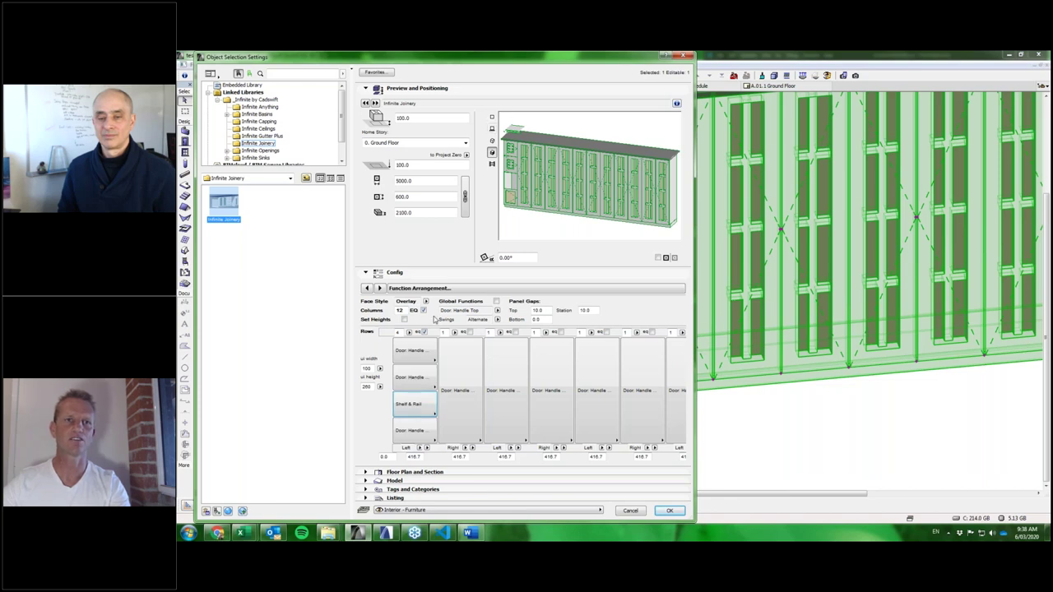
pyautogui.click(465, 290)
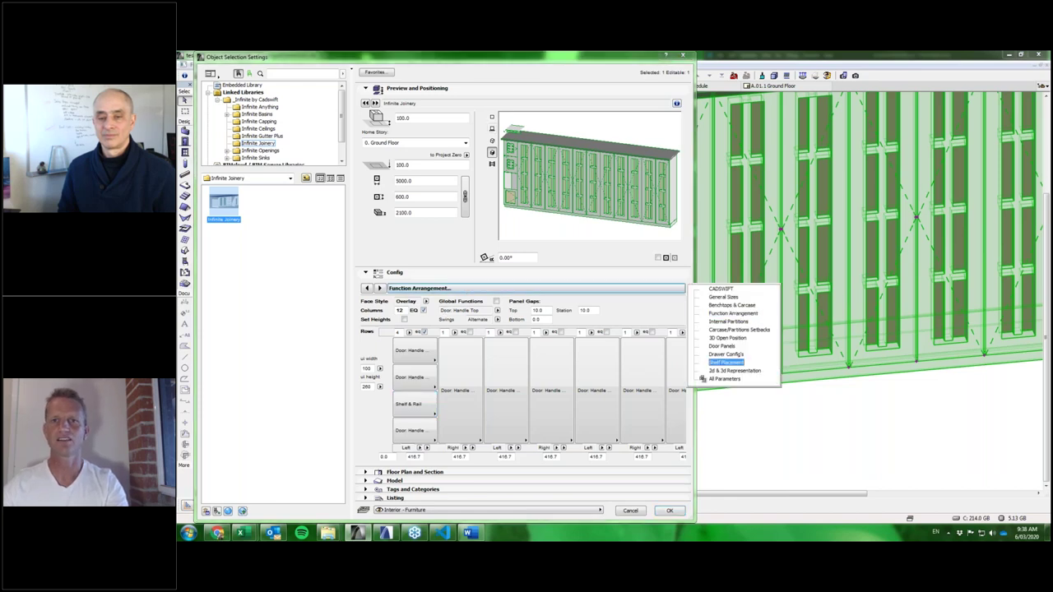
# On the Shelf Placement page, set the shelf configuration to Shelf & Rail with shelf height 1800.0.
pyautogui.click(726, 362)
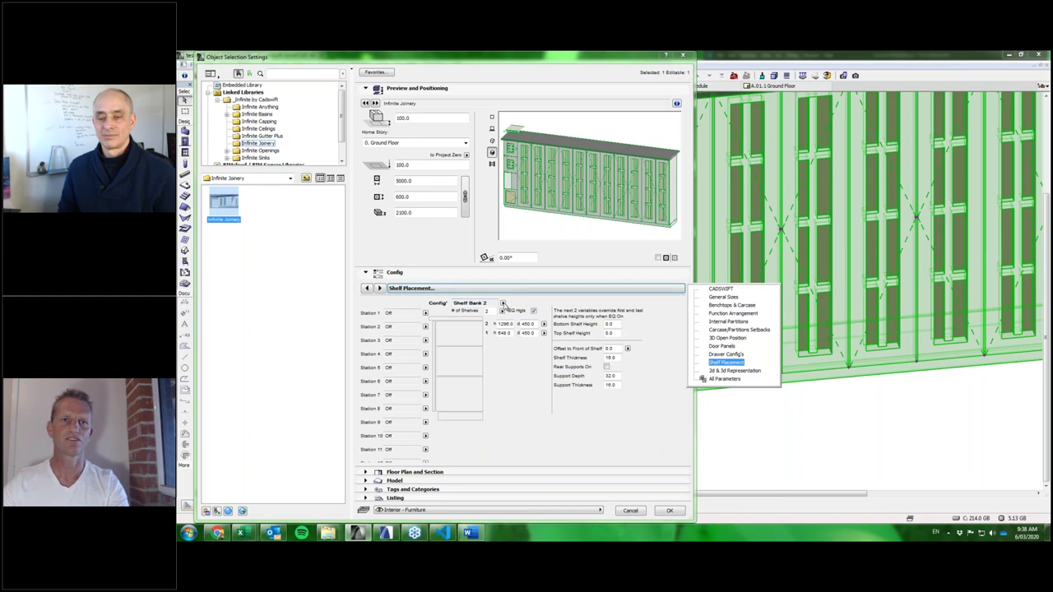
pyautogui.click(502, 302)
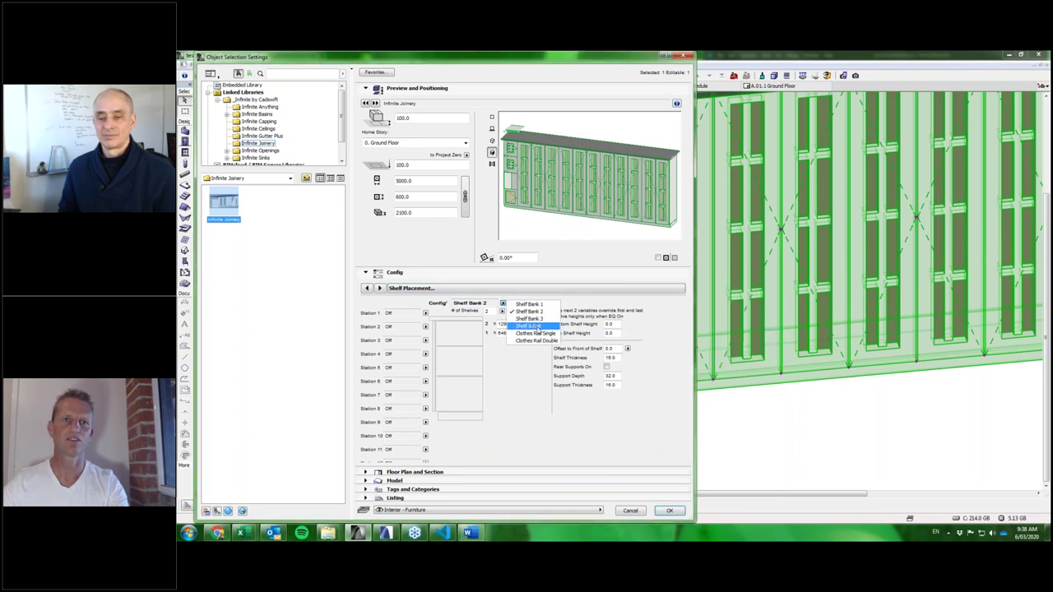
pyautogui.click(533, 326)
pyautogui.press('Tab')
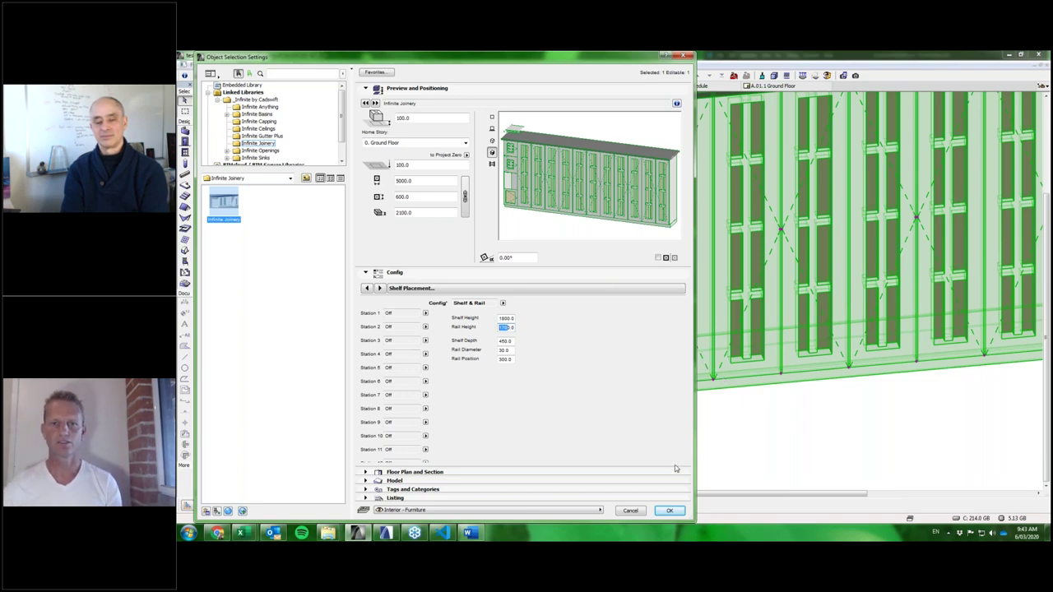
# Close the joinery settings, zoom out over the Ground Floor plan, and open the Infinite Window's settings.
pyautogui.click(639, 511)
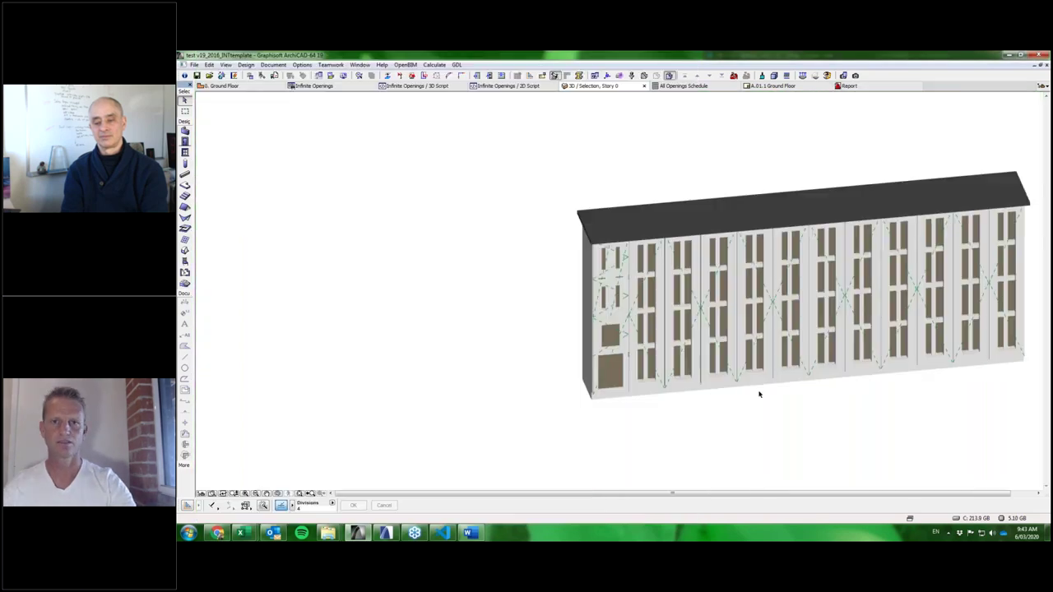
pyautogui.press('F2')
pyautogui.moveTo(733, 414); pyautogui.dragTo(734, 263, button='middle')
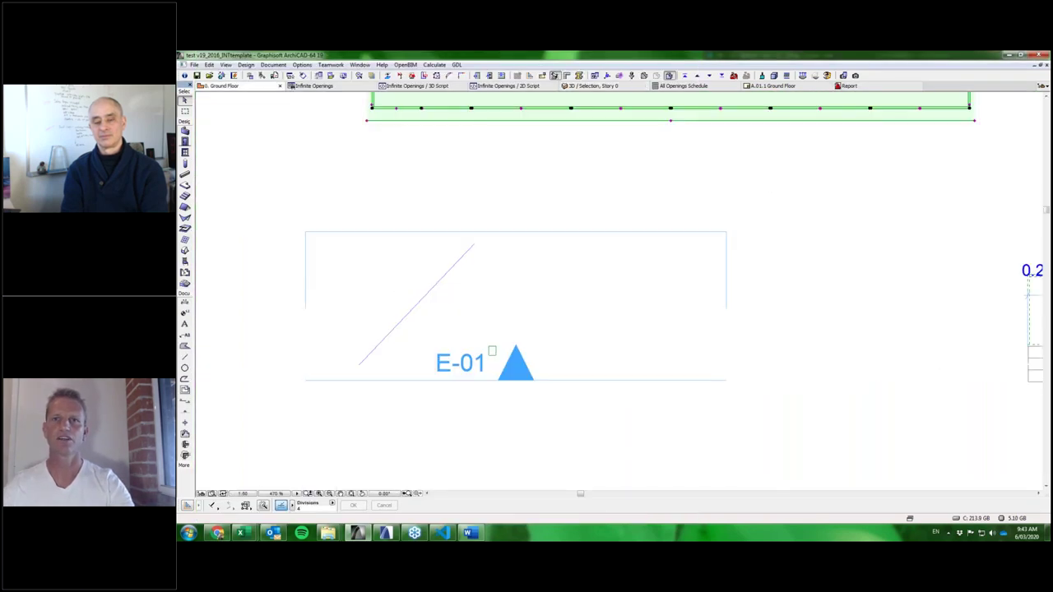
pyautogui.scroll(-10, 755, 213)
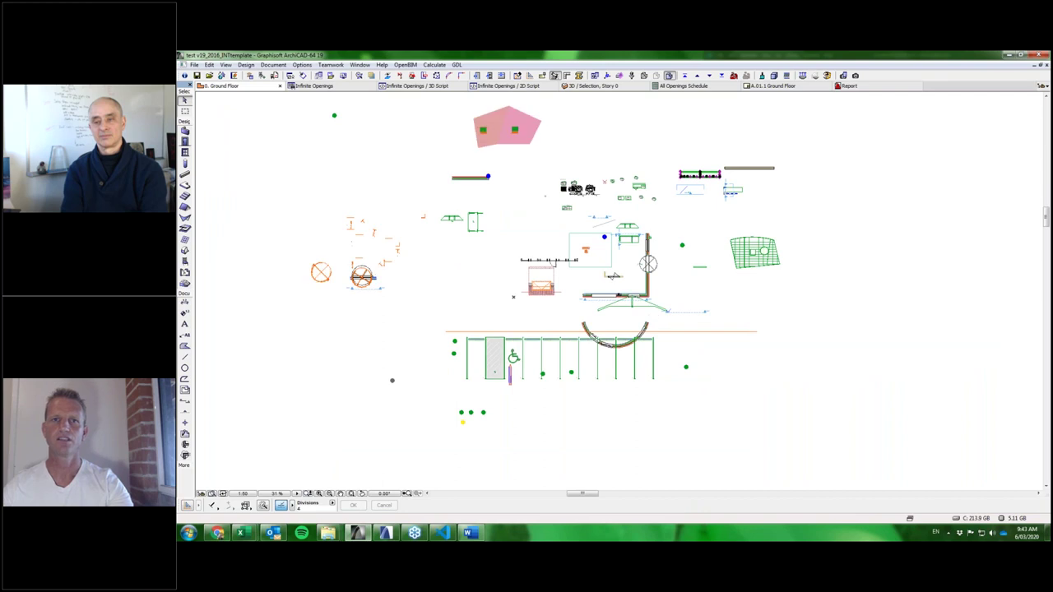
pyautogui.scroll(4, 625, 293)
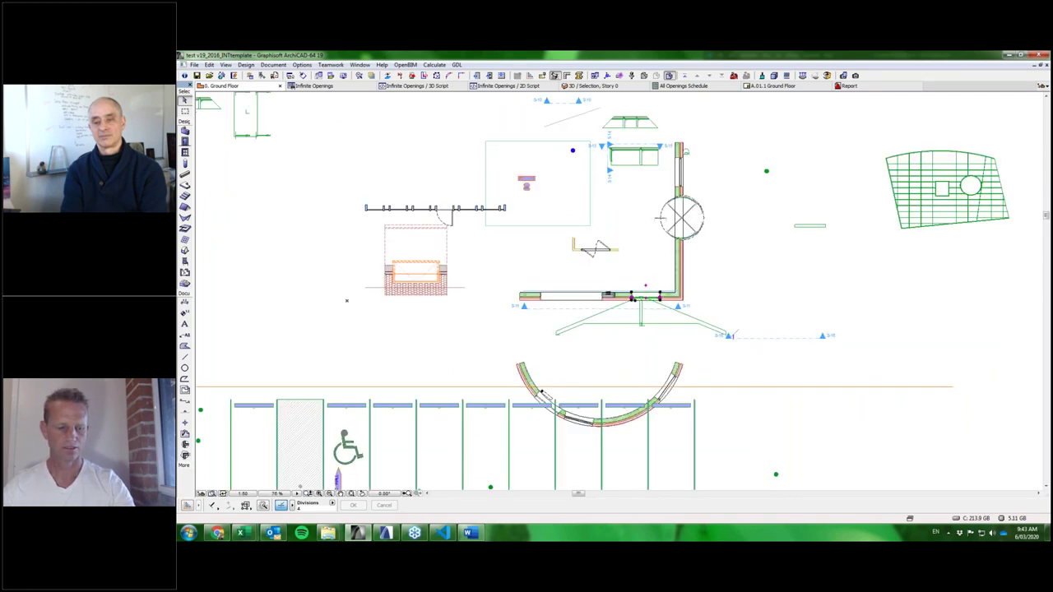
pyautogui.hotkey('ctrl', 't')
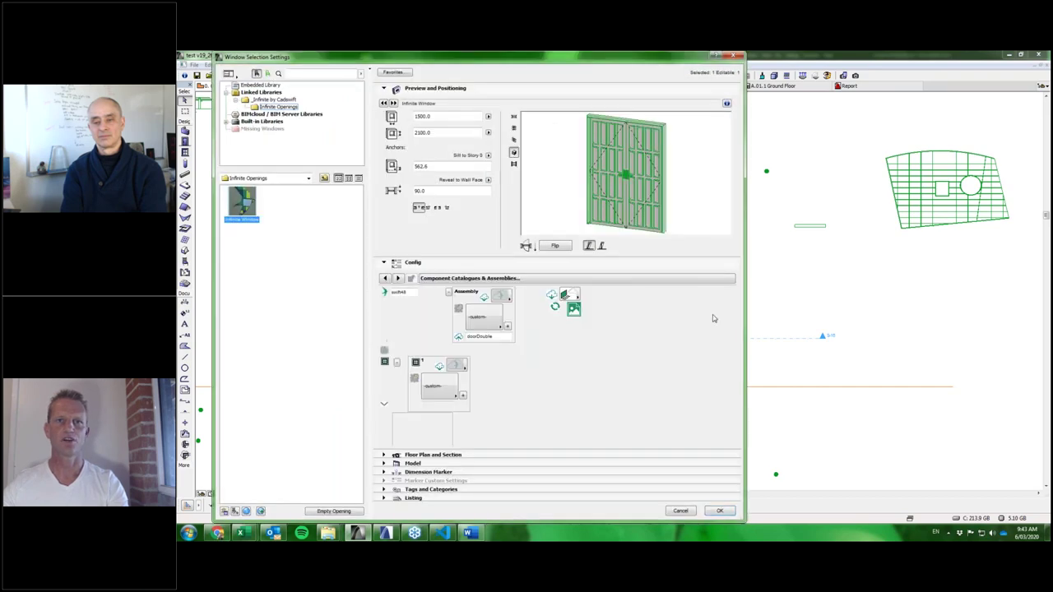
# Set the door component to the third catalogue source, loading doorDouble as a Swing Door Double, and accept.
pyautogui.click(572, 297)
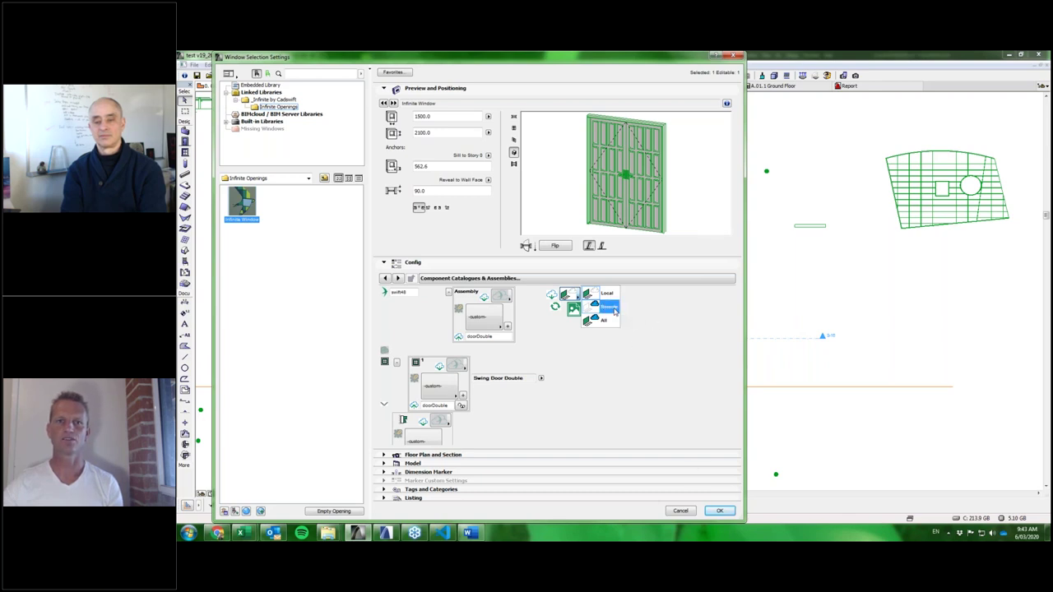
pyautogui.click(719, 511)
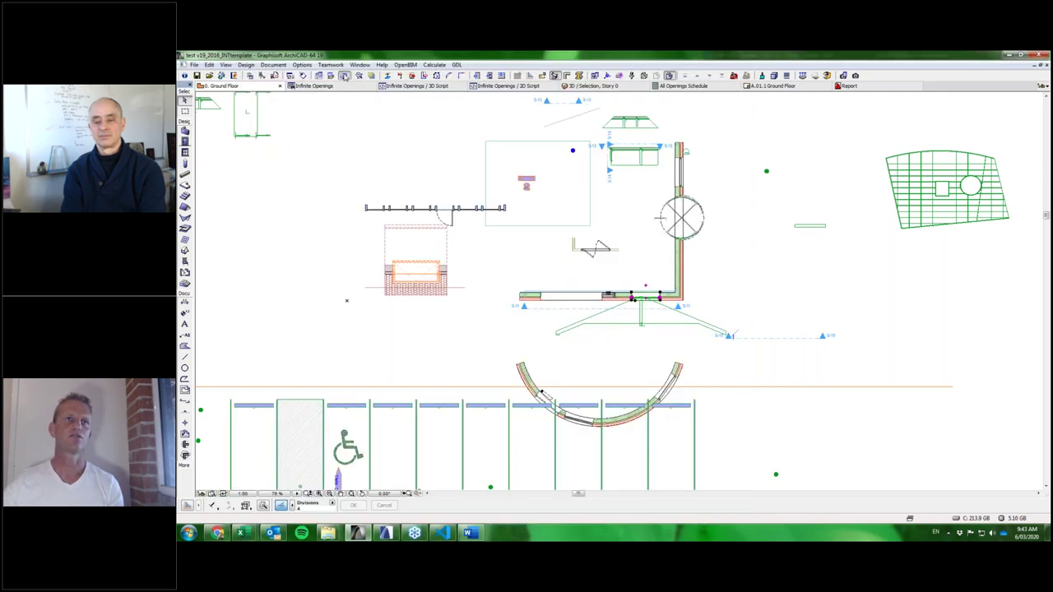
# Check the Infinite Openings catalogue path ccLogOpening_001.xml in Model View Options, then close the dialog.
pyautogui.hotkey('ctrl', 'shift', 'b')
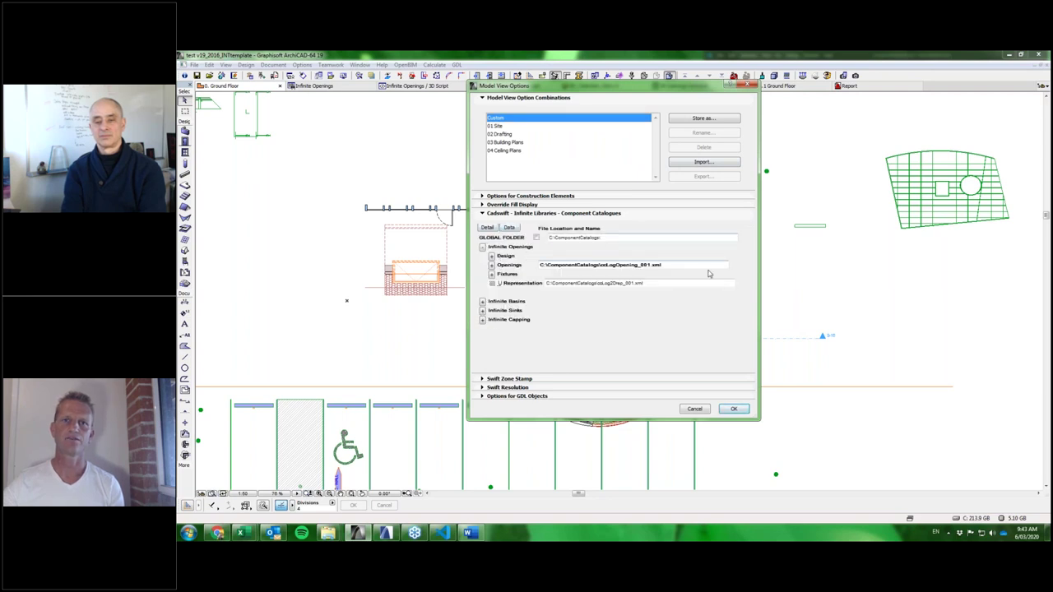
pyautogui.moveTo(691, 265); pyautogui.dragTo(540, 265)
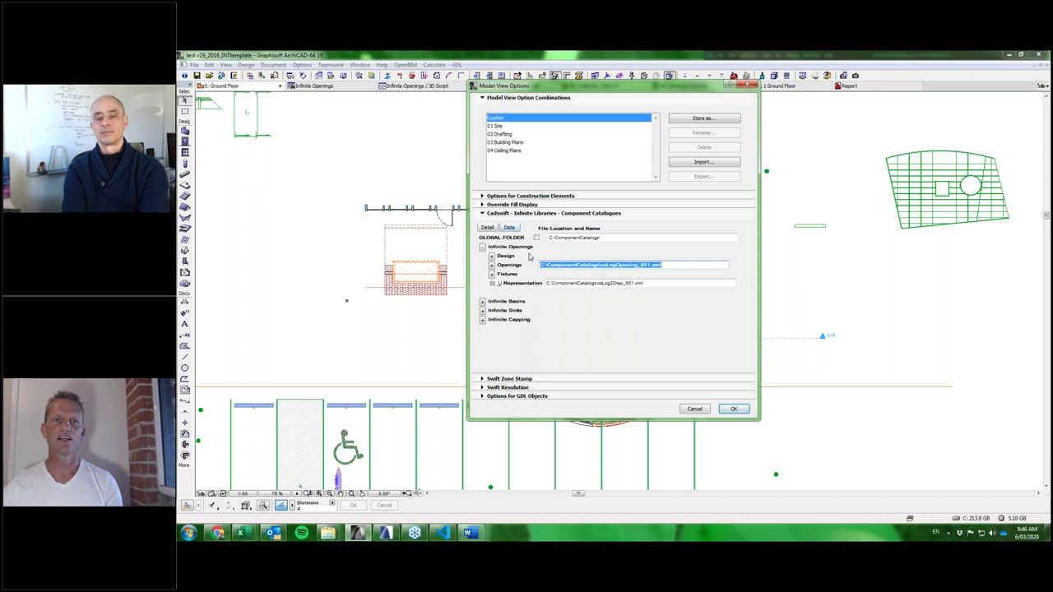
pyautogui.click(734, 409)
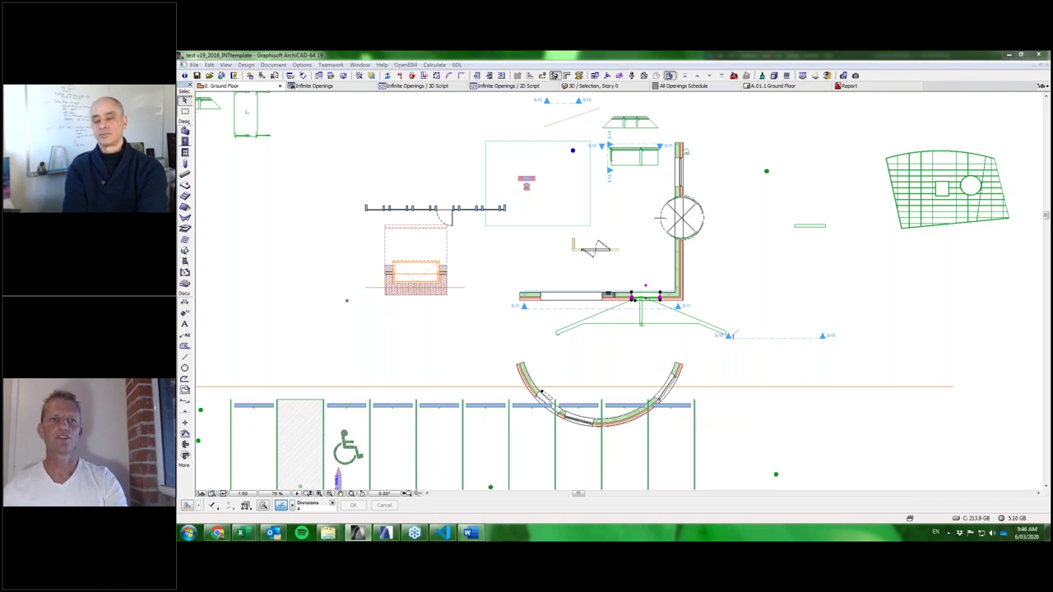
pyautogui.hotkey('ctrl', 't')
pyautogui.doubleClick(411, 293)
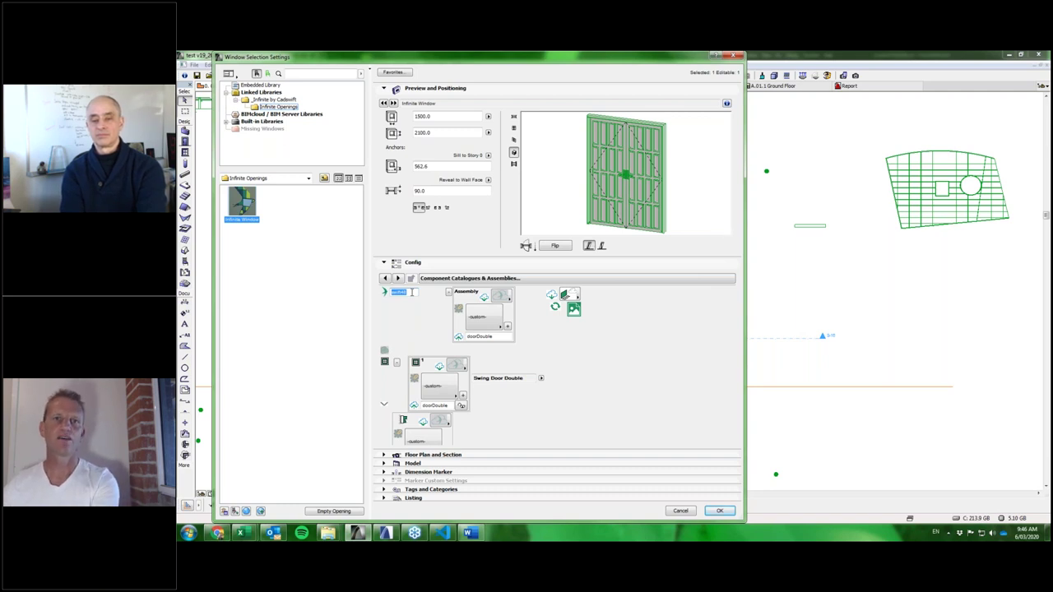
pyautogui.press('BackSpace')
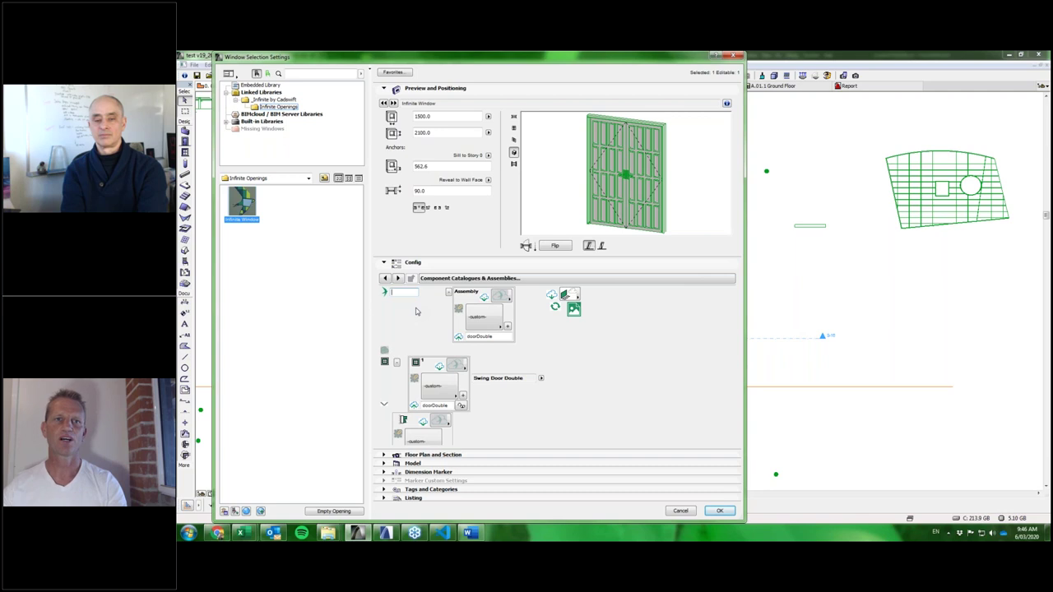
pyautogui.press('Return')
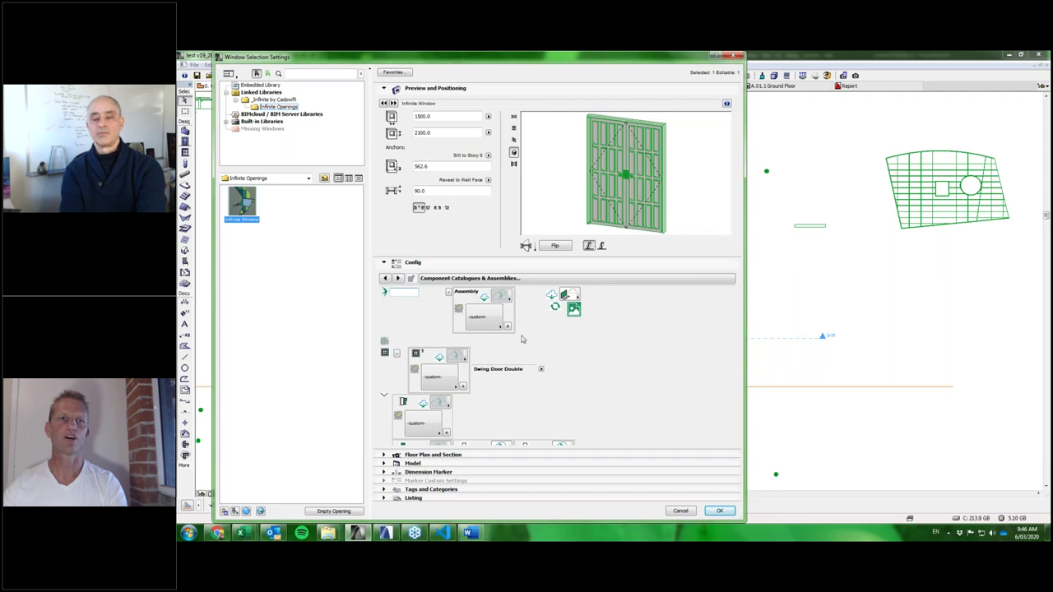
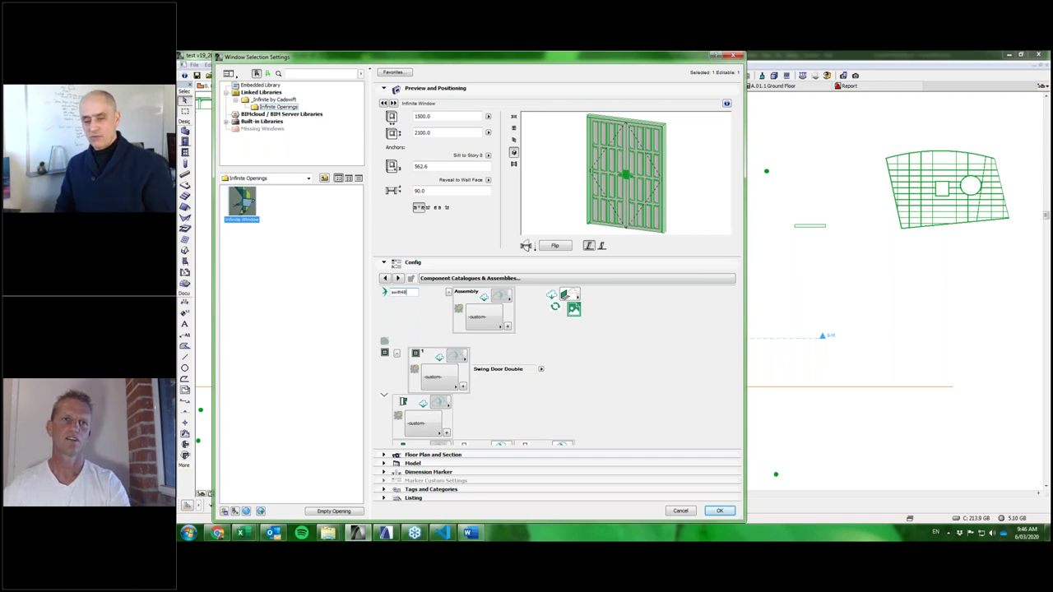
pyautogui.press('Return')
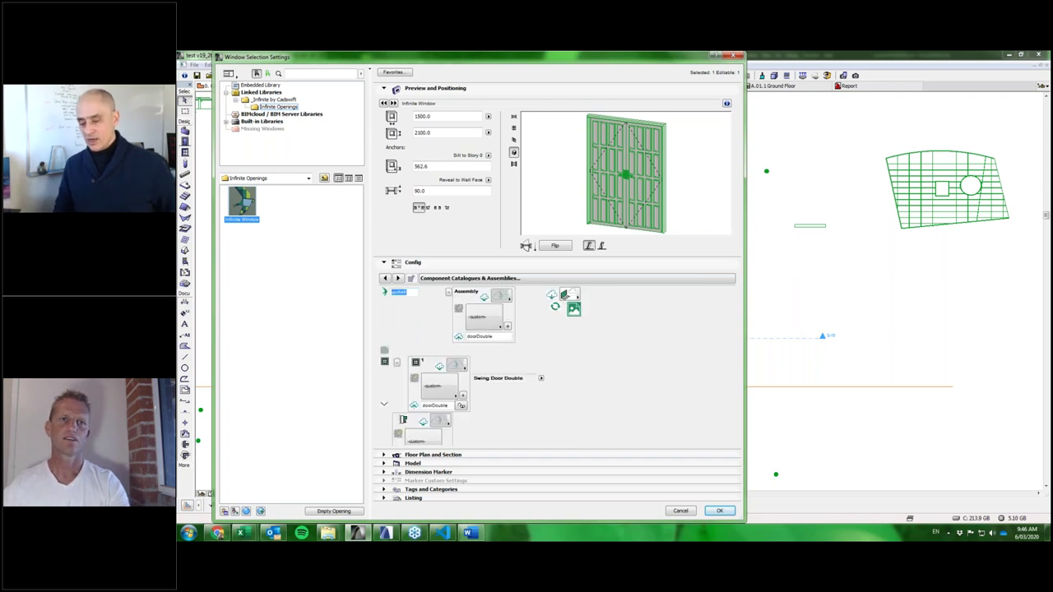
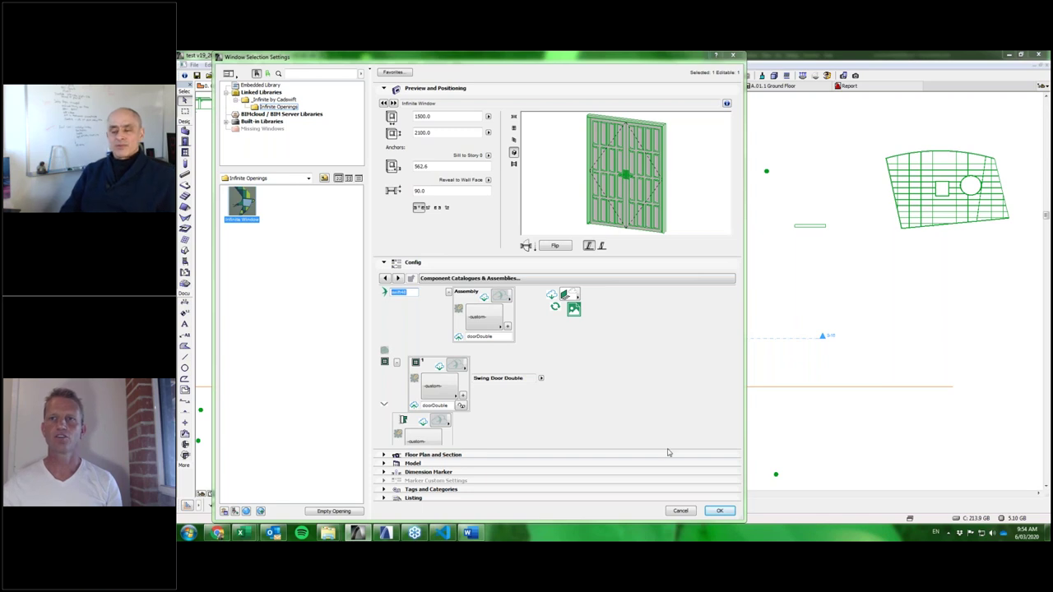
# Confirm the opening settings and slide the window further left along the wall.
pyautogui.click(719, 511)
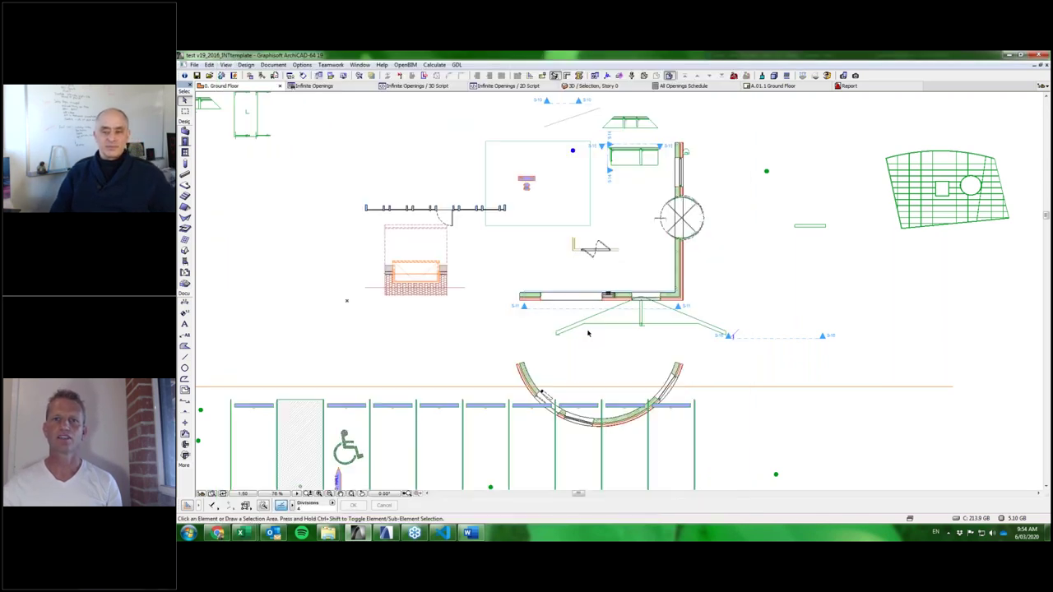
pyautogui.scroll(3, 588, 333)
pyautogui.click(630, 254)
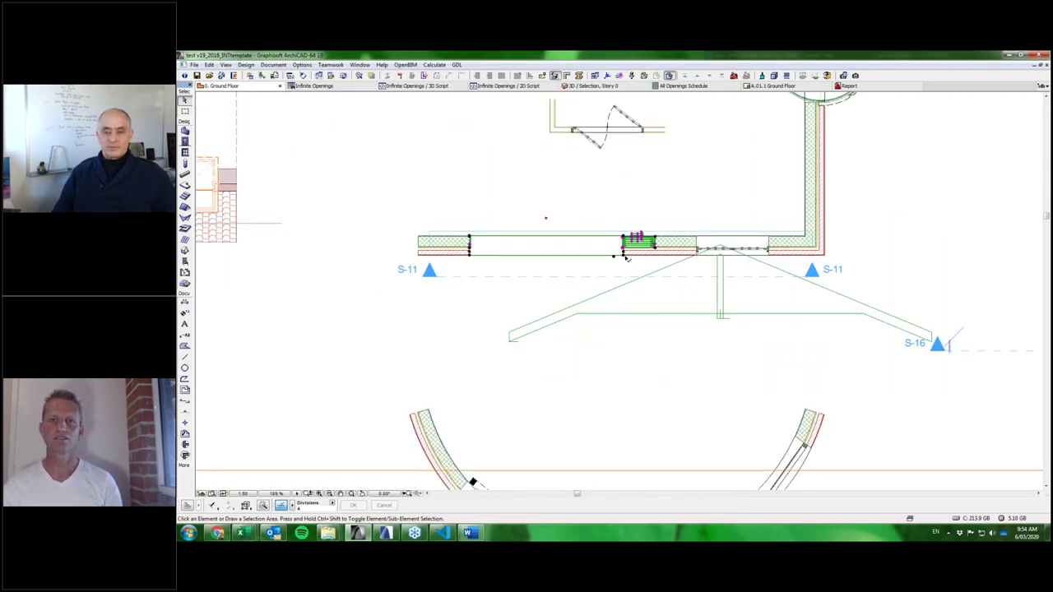
pyautogui.press('Delete')
pyautogui.click(699, 250)
pyautogui.moveTo(697, 251); pyautogui.dragTo(579, 251)
# Open the S-11 Building Section from its section line on the plan.
pyautogui.rightClick(643, 194)
pyautogui.click(694, 225)
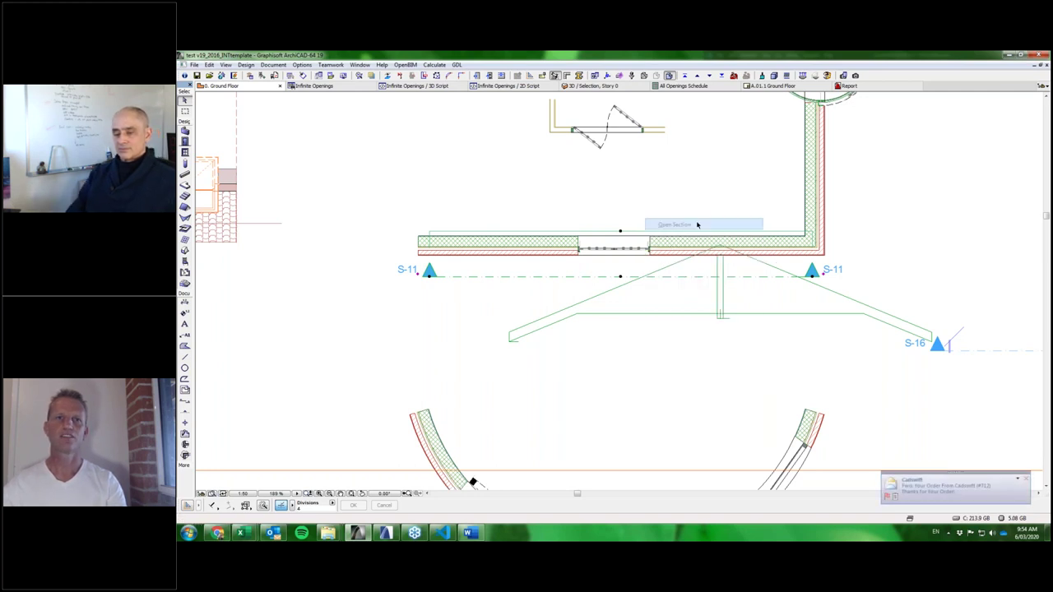
pyautogui.scroll(-5, 658, 261)
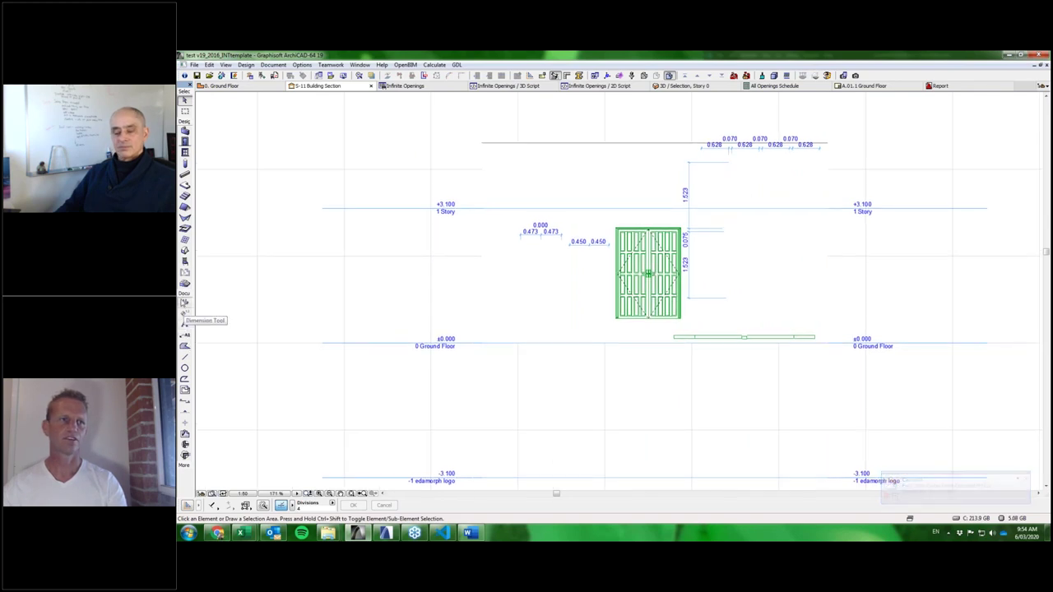
# Delete the dimension chains around the door in the S-11 section.
pyautogui.click(184, 303)
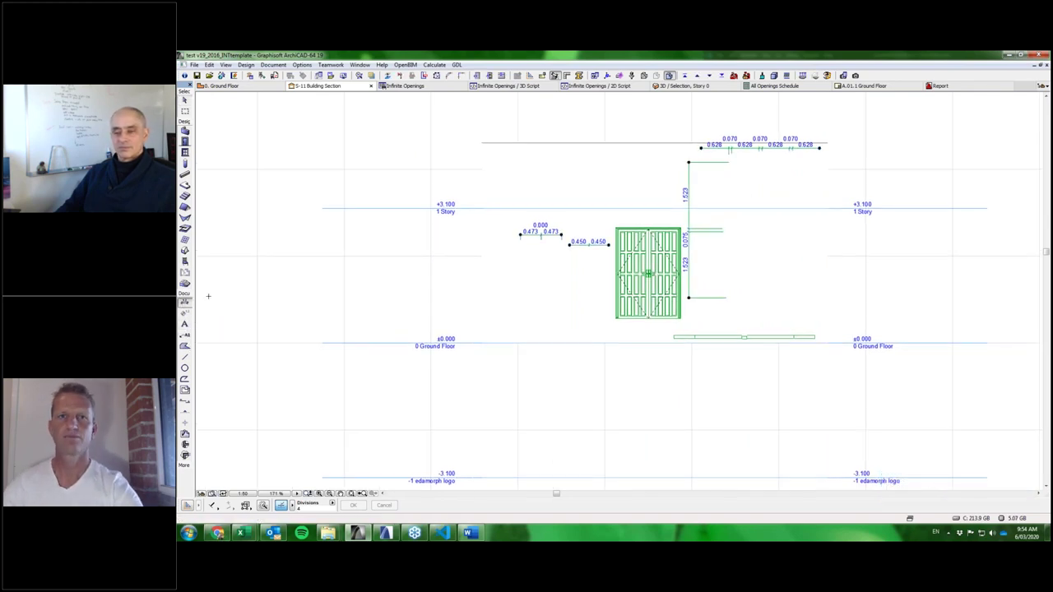
pyautogui.press('Delete')
pyautogui.click(184, 100)
# Open the selected opening's settings and show its list of assembly types.
pyautogui.click(679, 302)
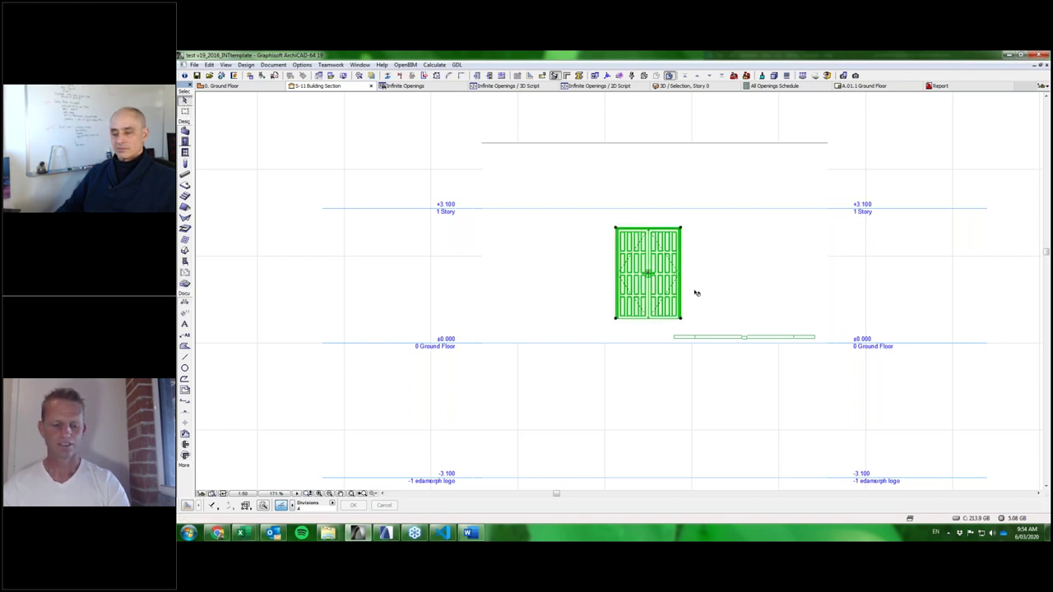
pyautogui.moveTo(694, 292)
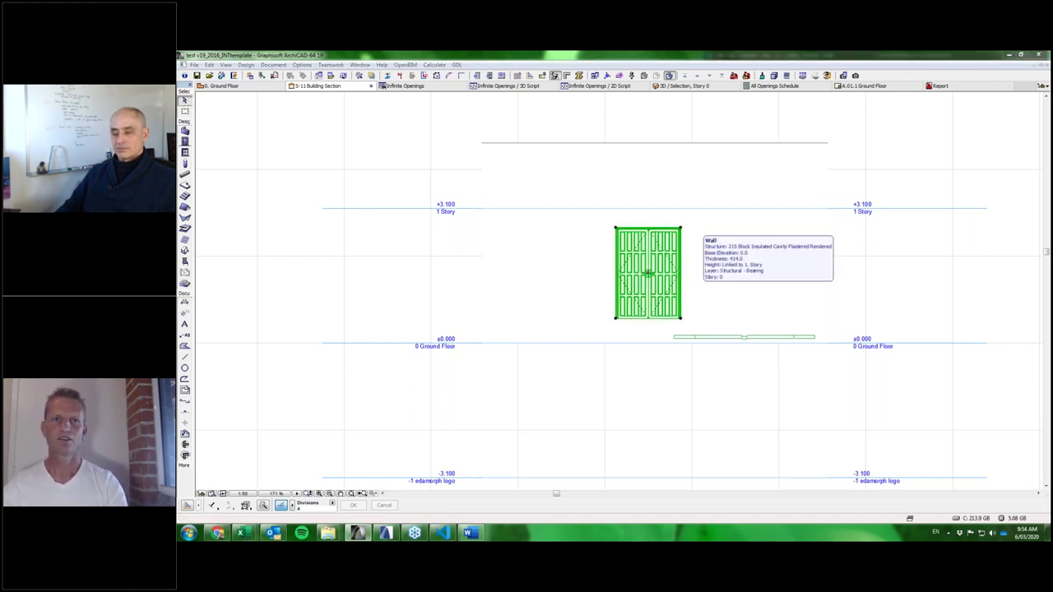
pyautogui.hotkey('ctrl', 't')
pyautogui.click(488, 320)
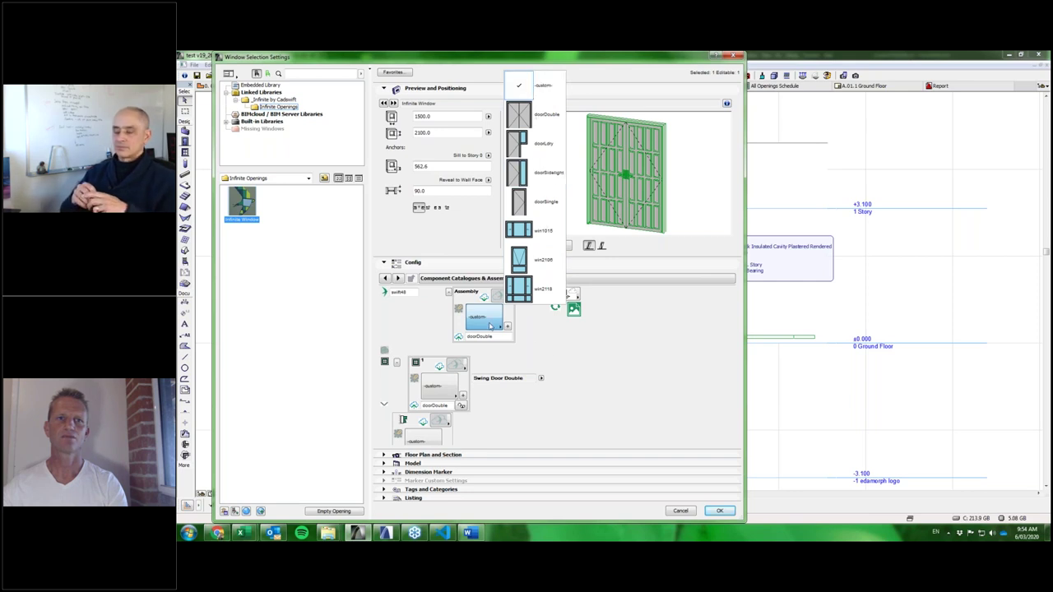
# Replace the doorDouble component with FlyingPig in the opening's nested components.
pyautogui.click(492, 327)
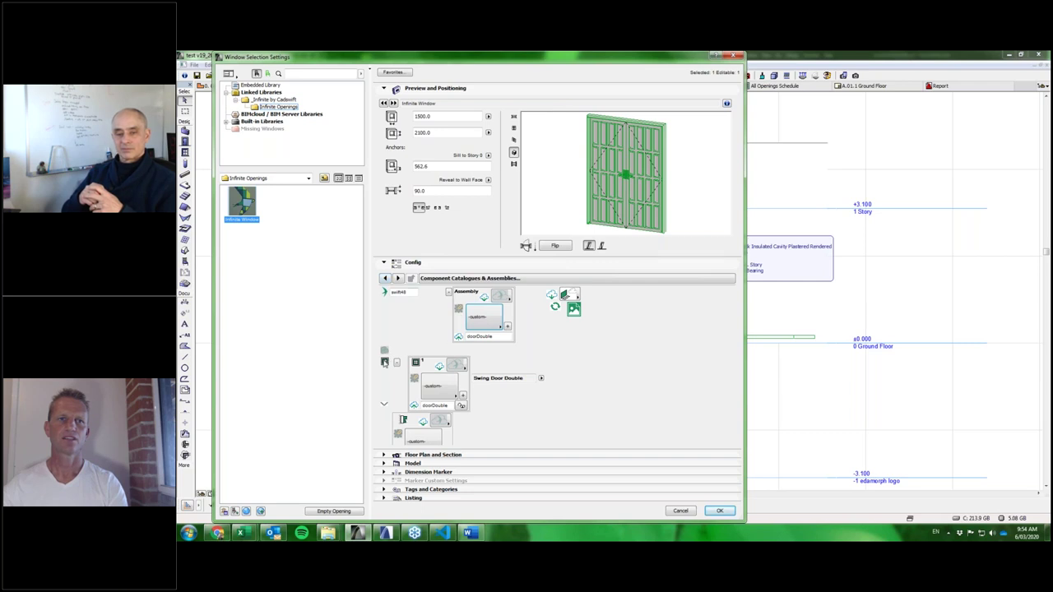
pyautogui.click(384, 352)
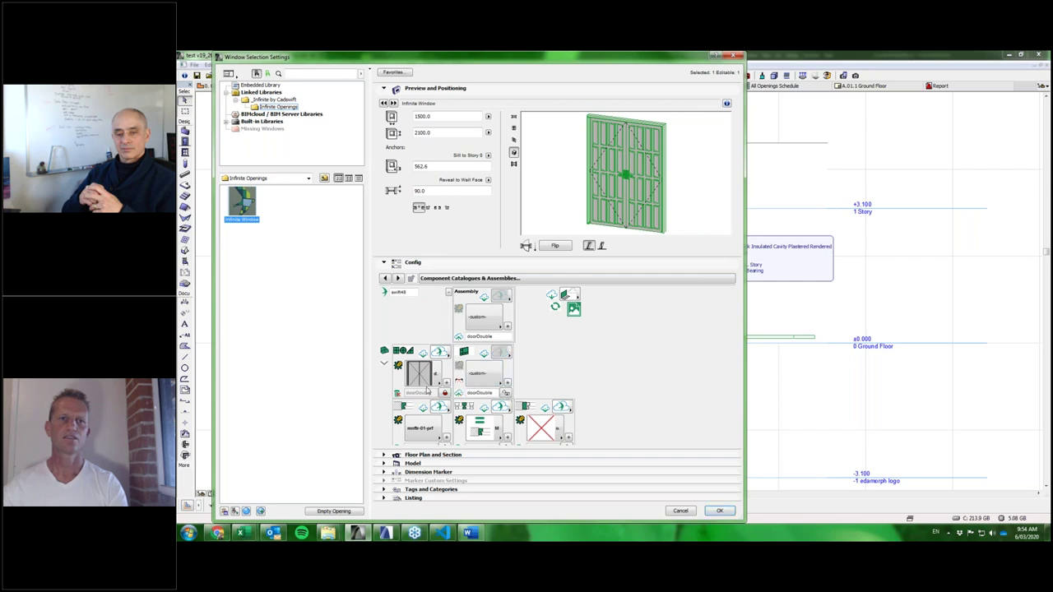
pyautogui.click(426, 391)
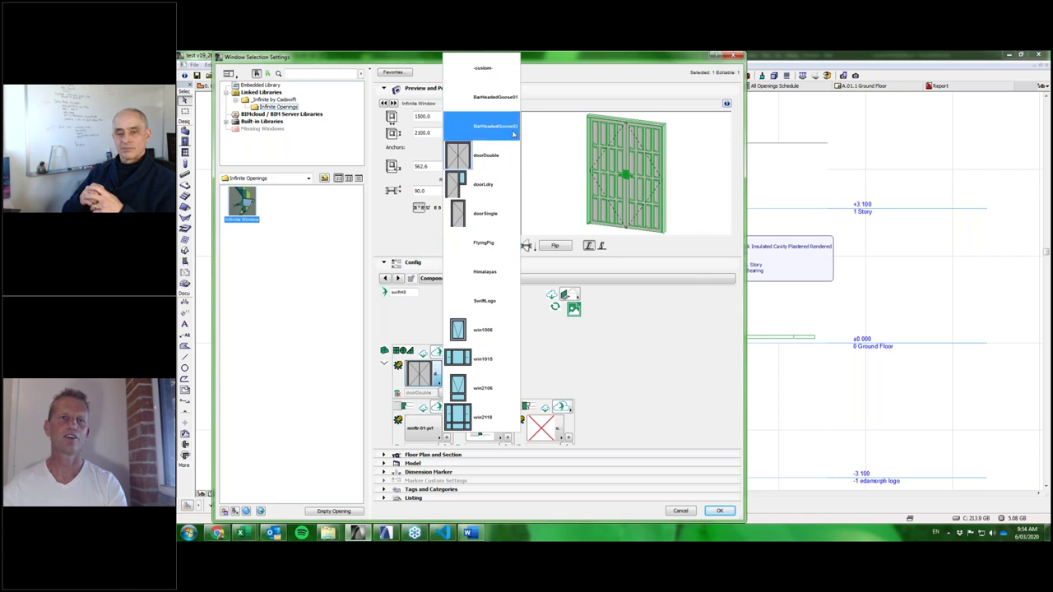
pyautogui.click(483, 244)
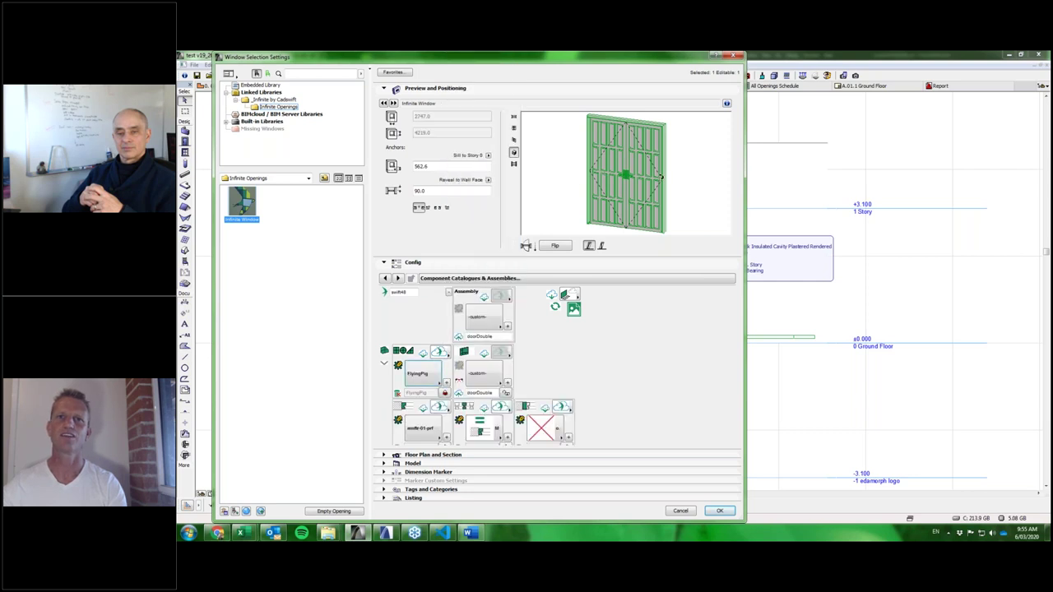
pyautogui.moveTo(662, 177); pyautogui.dragTo(663, 134)
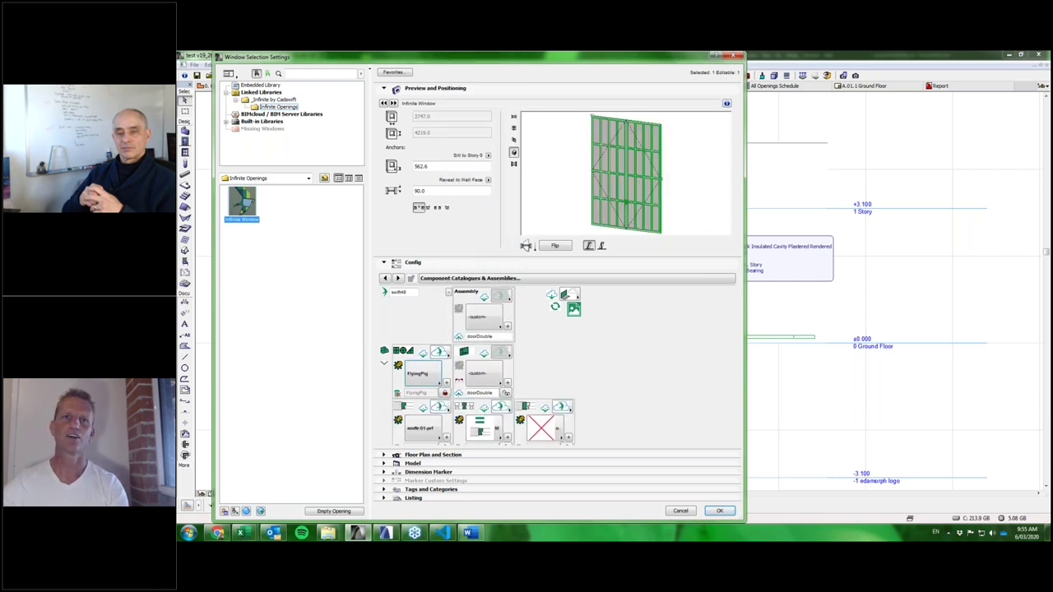
# Set the opening's operable element to Fixed and confirm the settings.
pyautogui.click(383, 352)
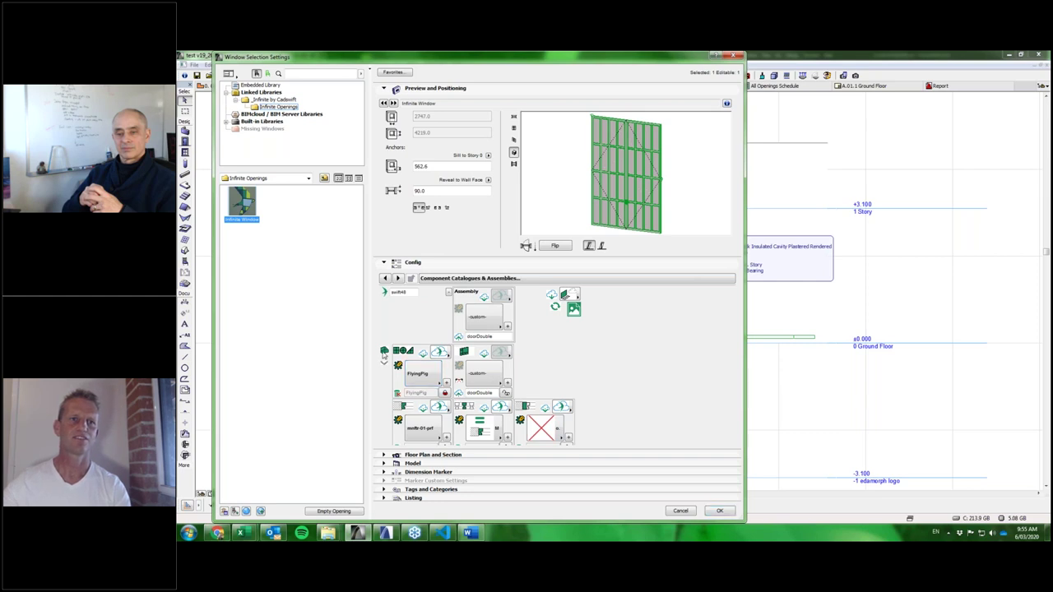
pyautogui.click(482, 281)
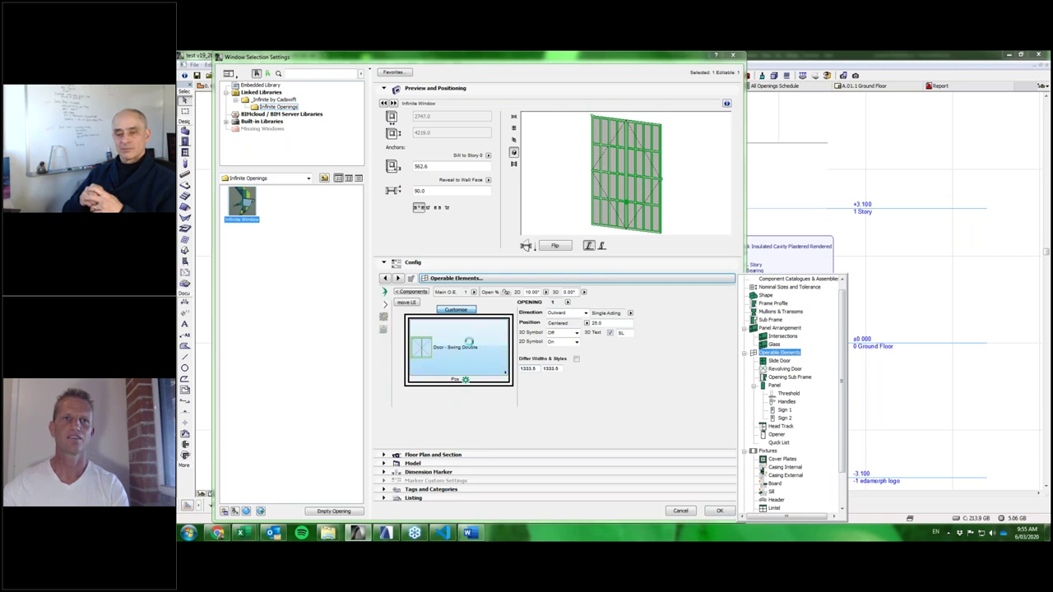
pyautogui.click(468, 342)
pyautogui.click(468, 341)
pyautogui.click(559, 67)
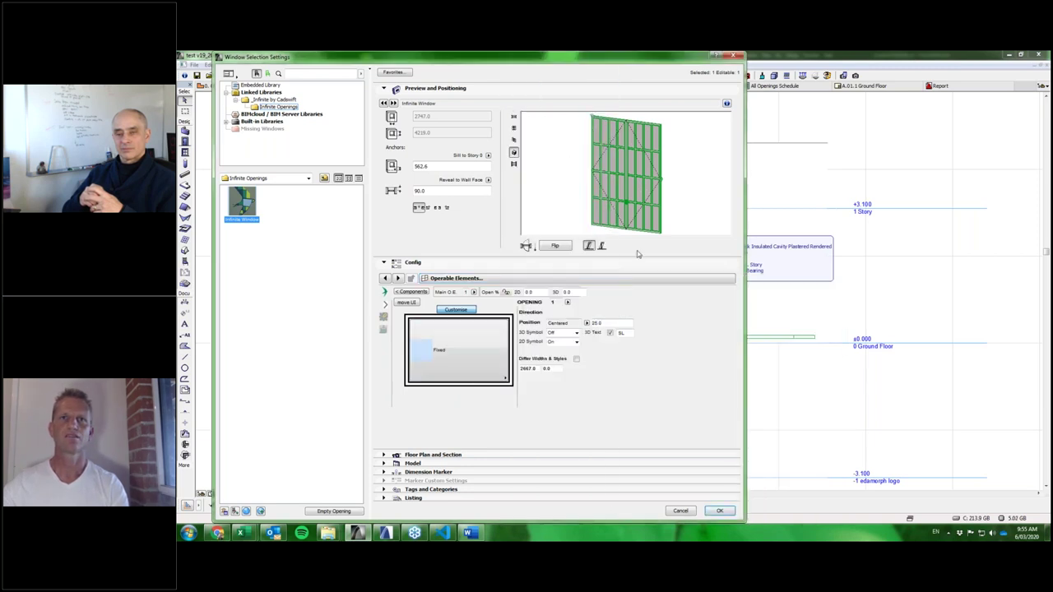
pyautogui.click(720, 511)
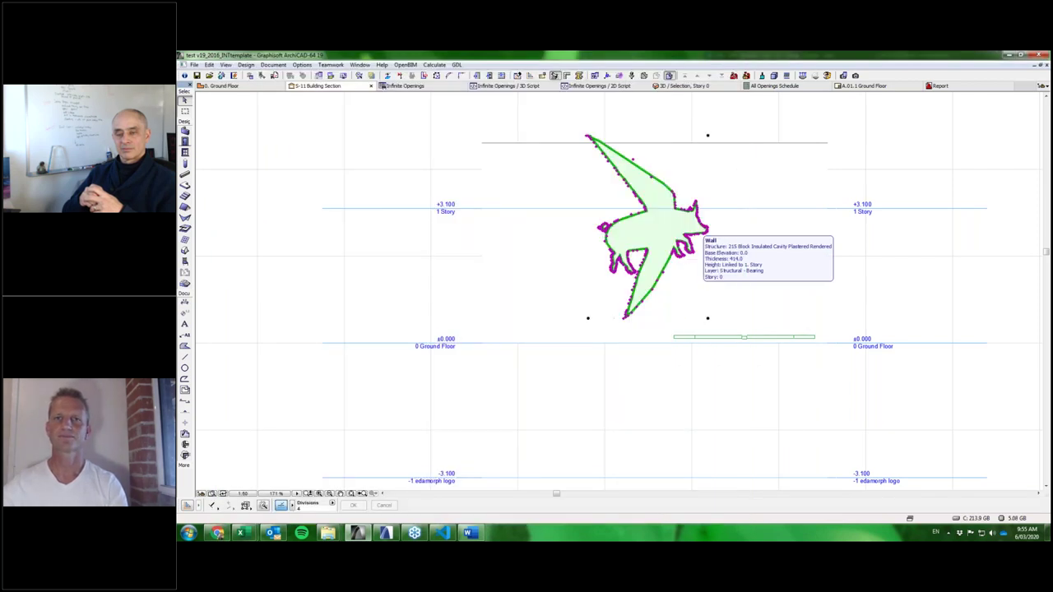
# Zoom in and out on the S-11 section to inspect the flying-pig opening outline.
pyautogui.scroll(5, 638, 174)
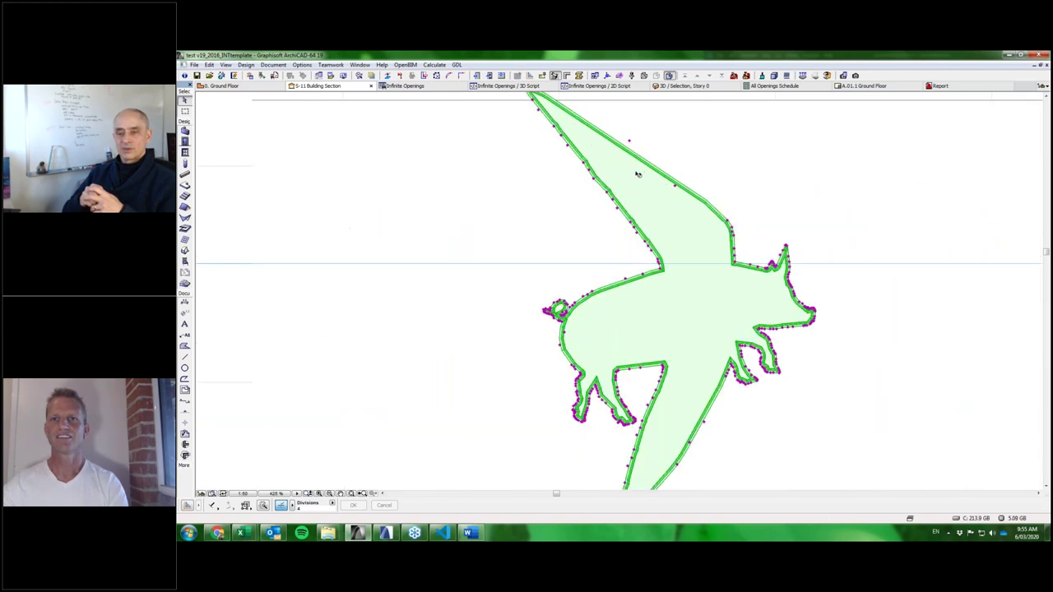
pyautogui.scroll(-3, 737, 305)
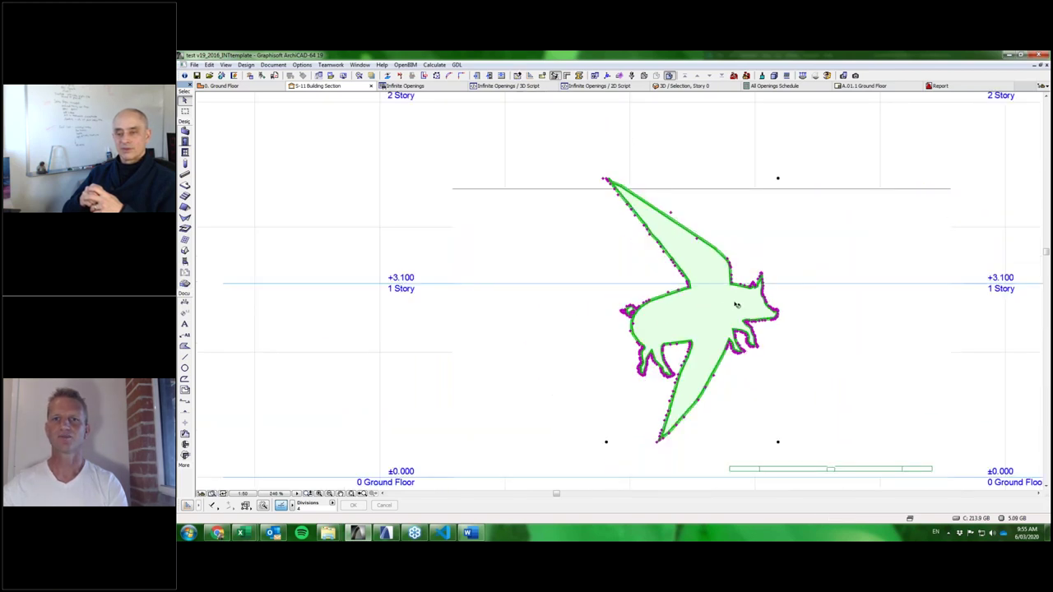
pyautogui.scroll(-2, 736, 306)
pyautogui.scroll(4, 780, 308)
pyautogui.scroll(8, 774, 302)
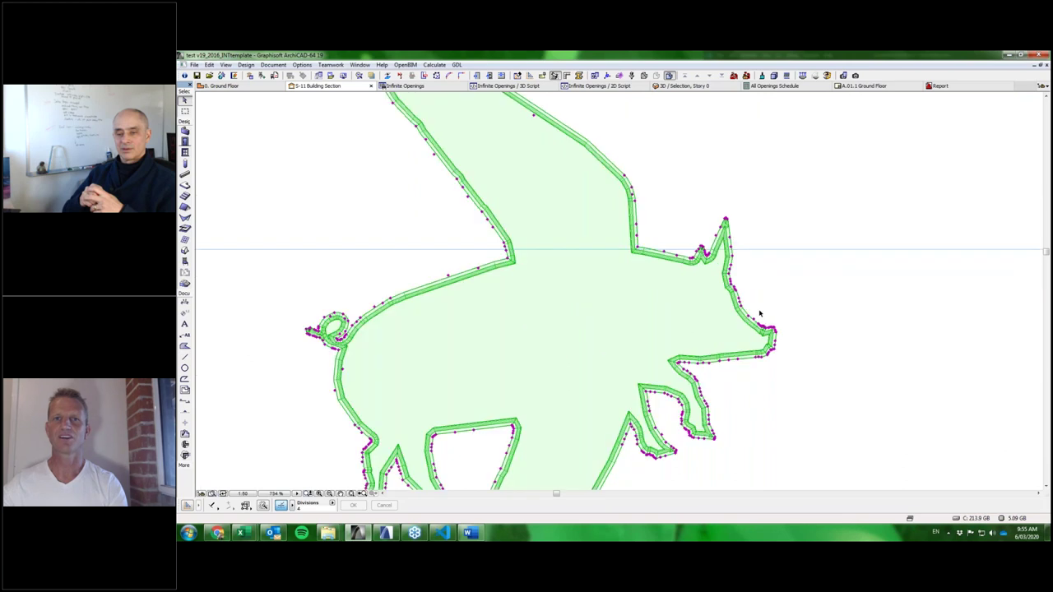
pyautogui.scroll(-2, 814, 329)
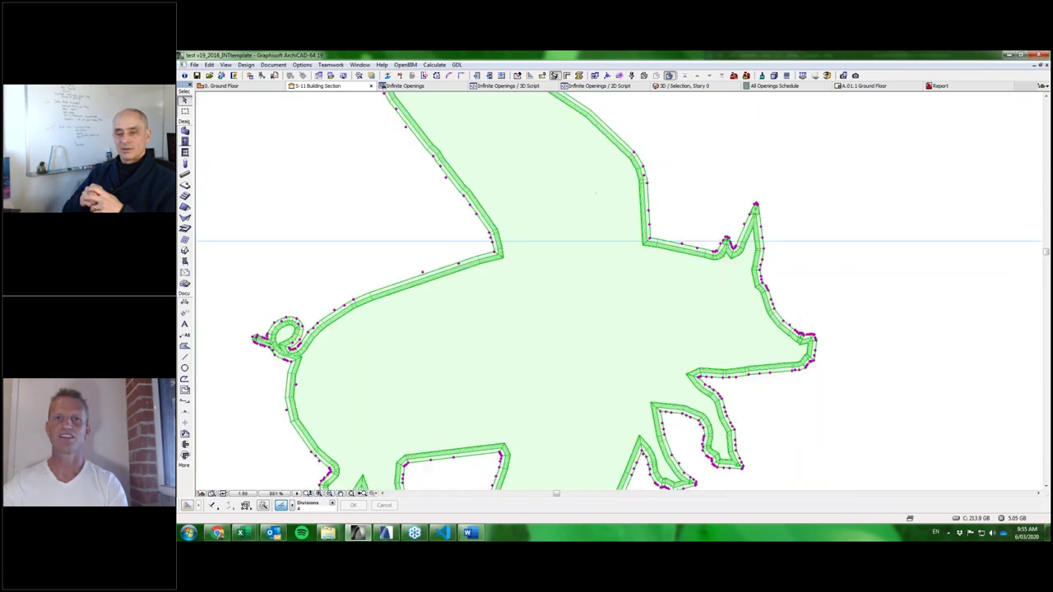
pyautogui.scroll(-4, 798, 302)
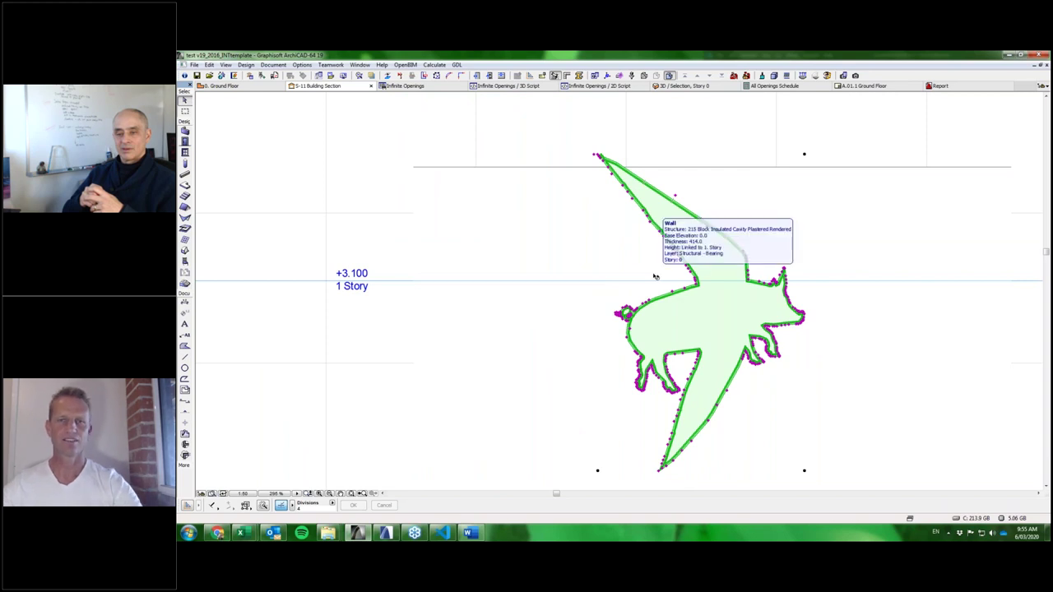
pyautogui.doubleClick(768, 247)
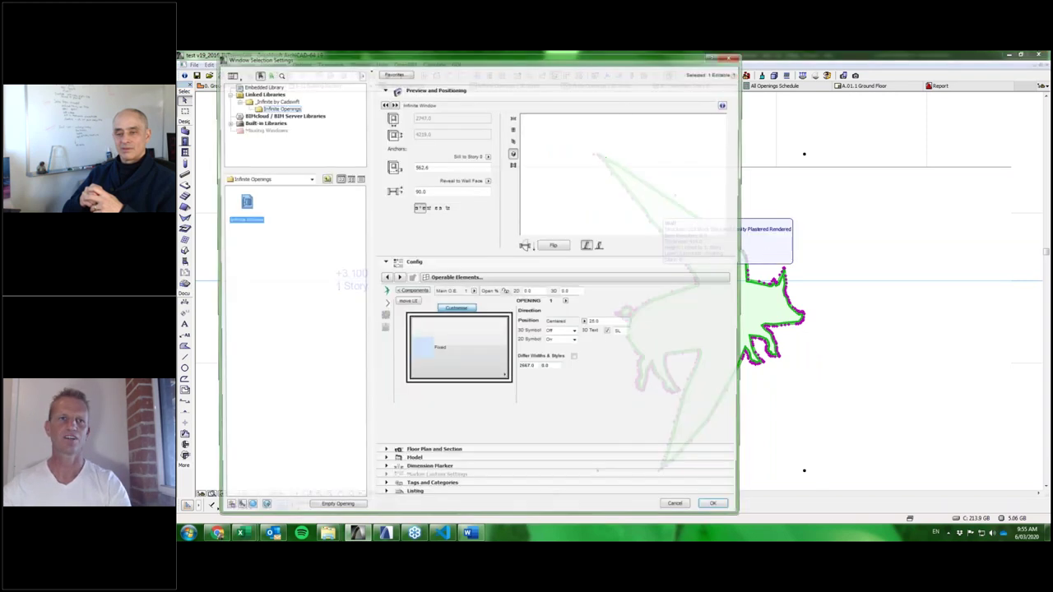
pyautogui.click(411, 292)
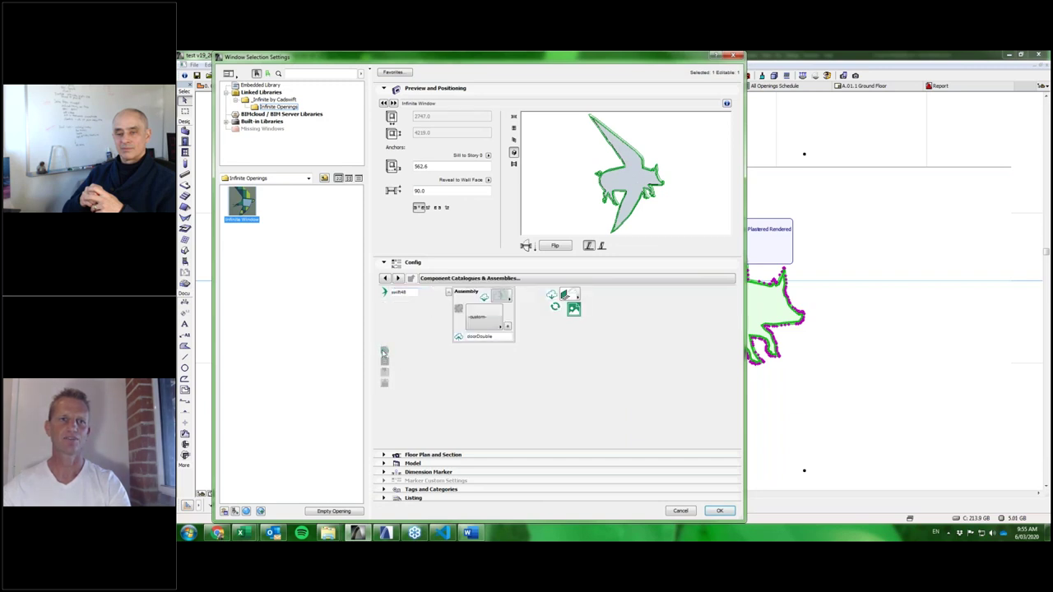
pyautogui.click(384, 351)
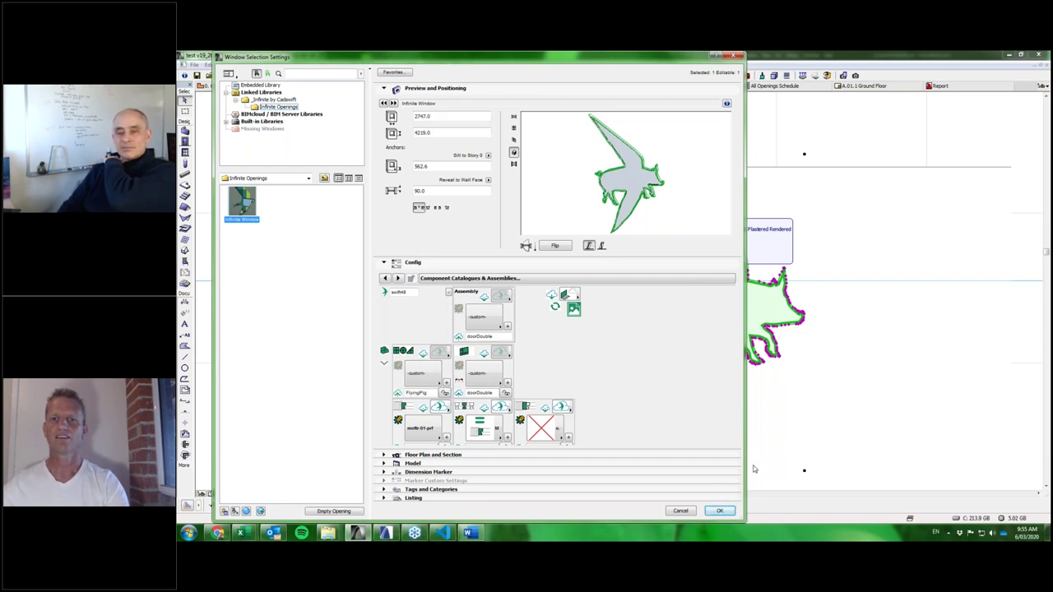
pyautogui.click(721, 512)
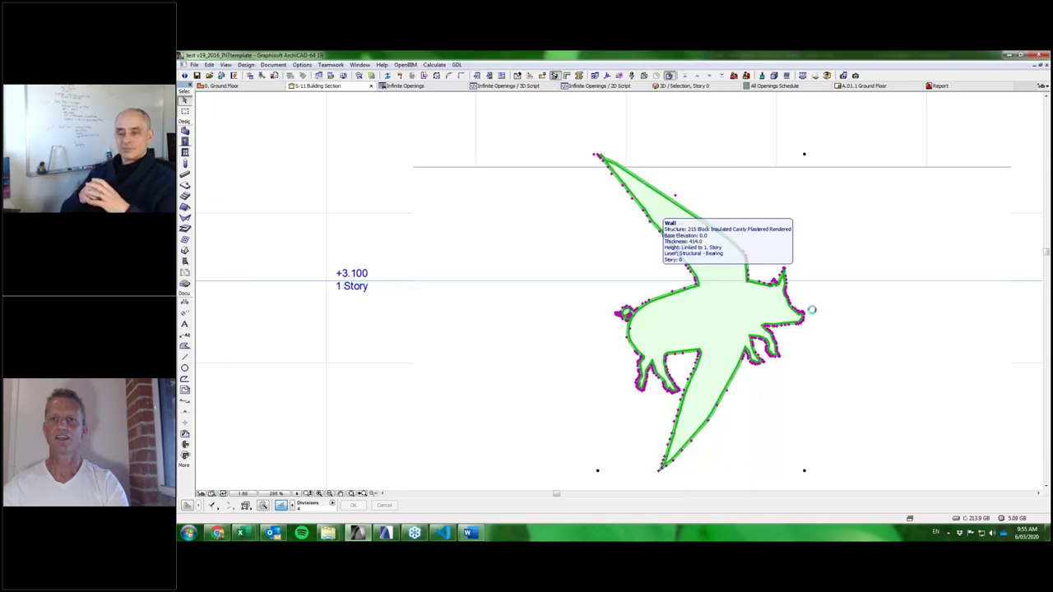
pyautogui.scroll(6, 811, 311)
pyautogui.scroll(2, 788, 322)
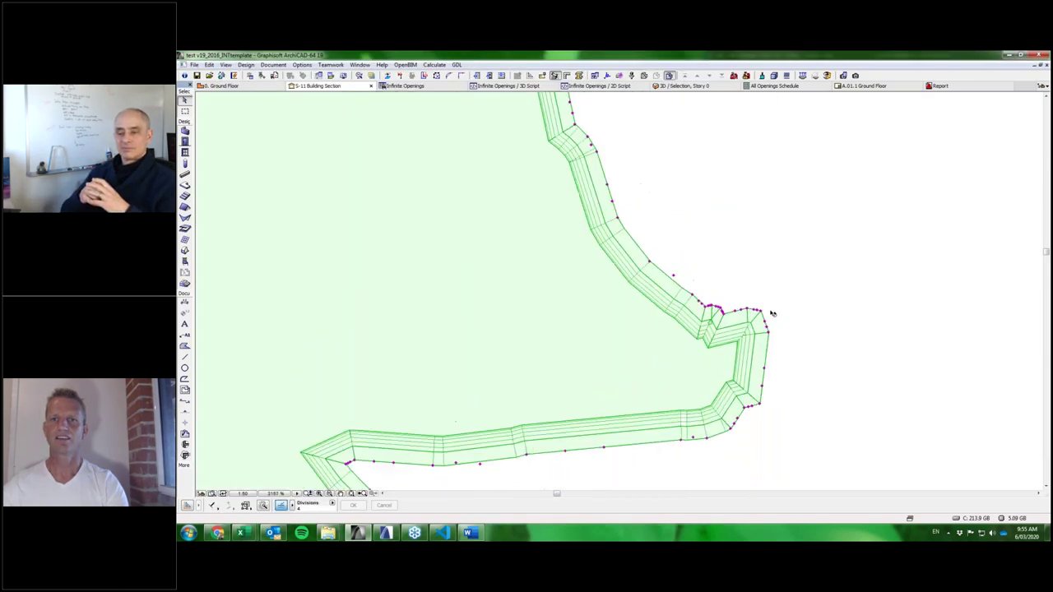
pyautogui.click(767, 313)
pyautogui.click(813, 343)
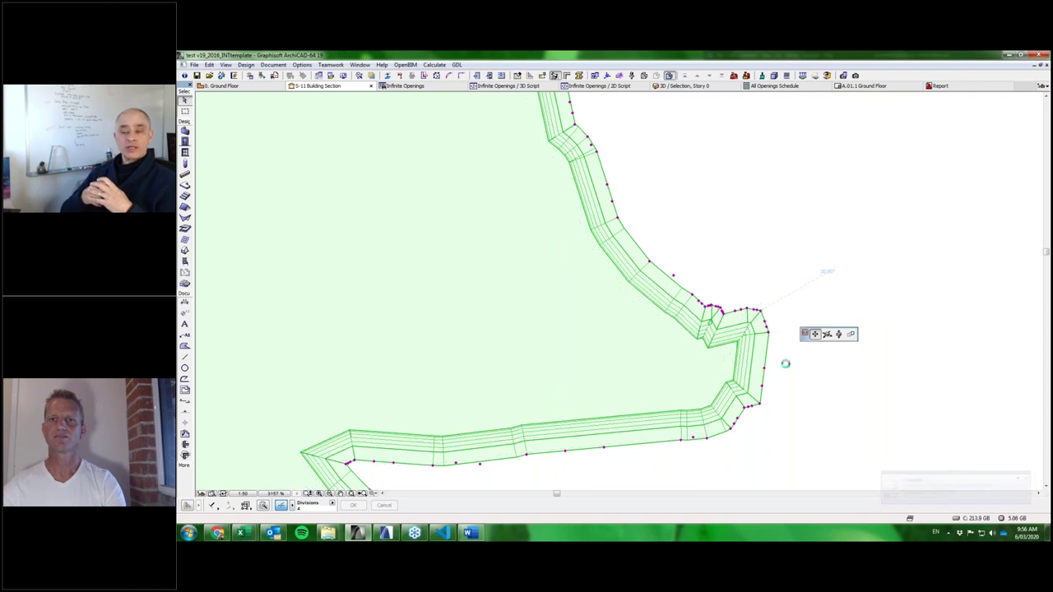
pyautogui.scroll(-6, 808, 342)
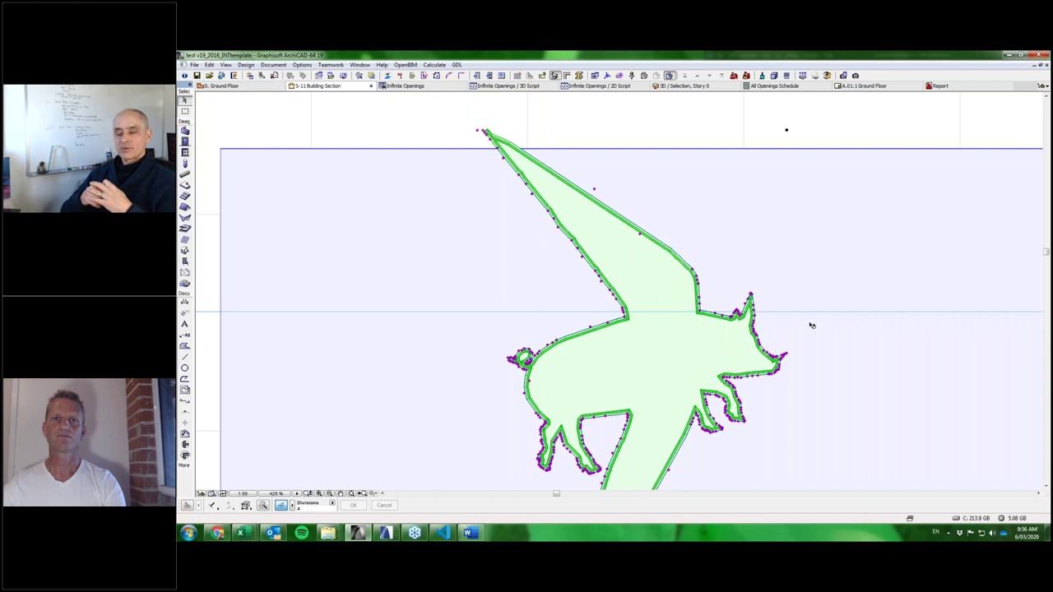
pyautogui.scroll(-2, 809, 269)
pyautogui.scroll(-1, 810, 270)
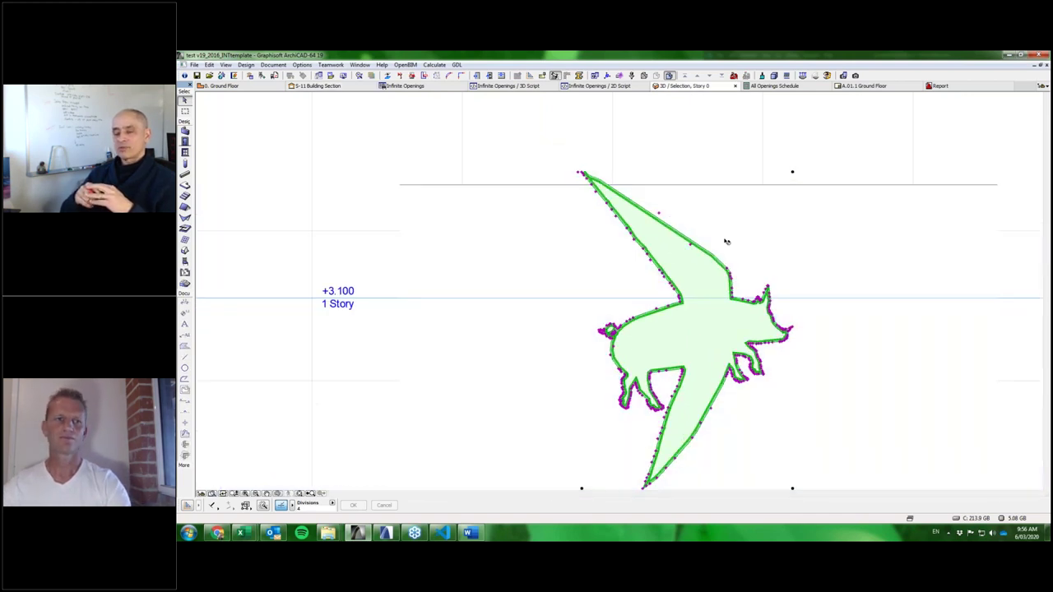
# Inspect the flying-pig opening in the 3D window, selecting it and zooming around the wall.
pyautogui.press('F3')
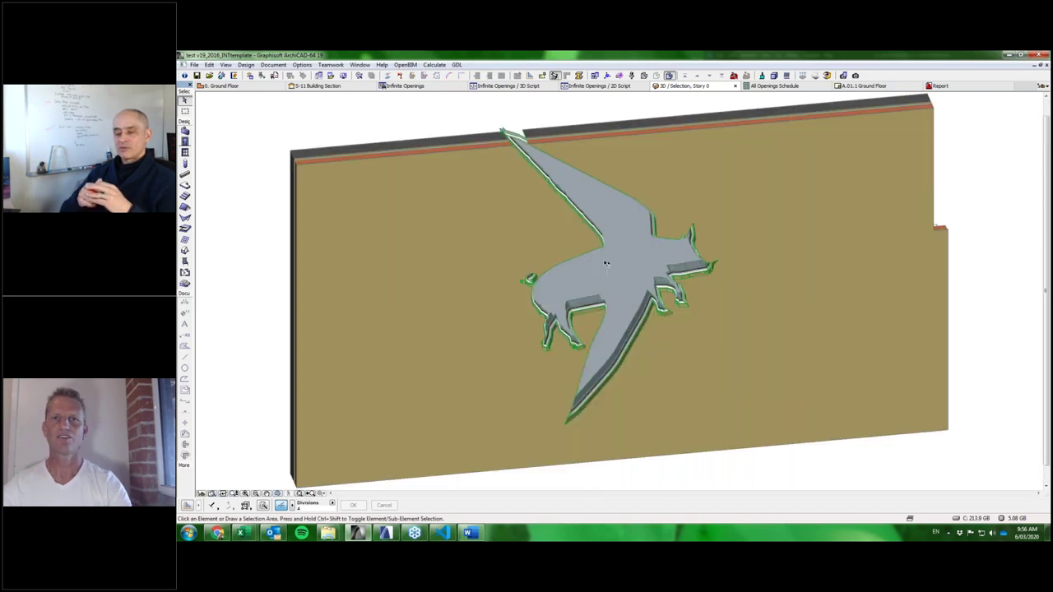
pyautogui.click(605, 264)
pyautogui.scroll(2, 698, 280)
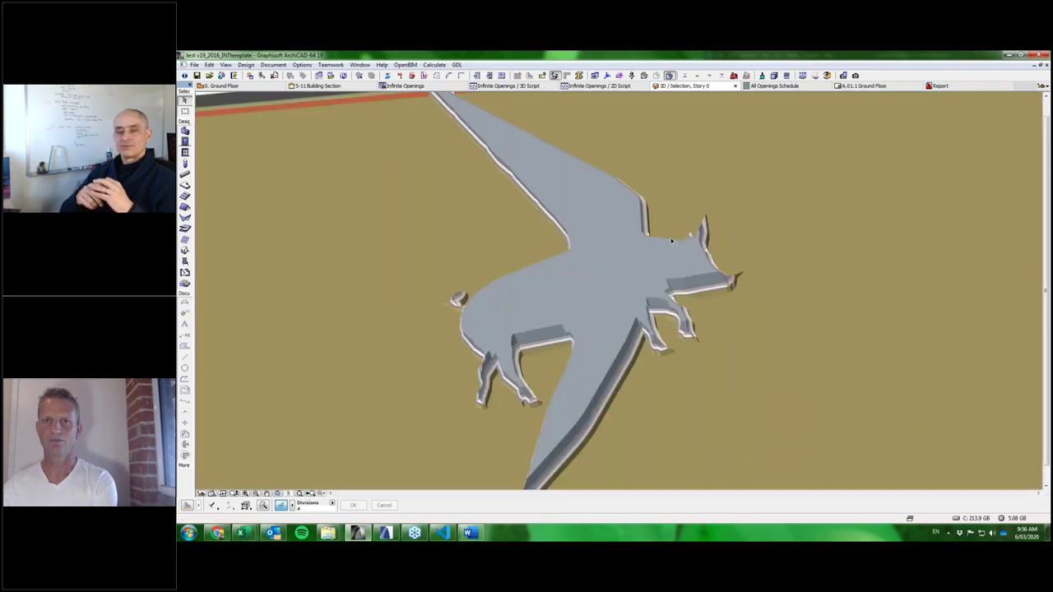
pyautogui.press('Escape')
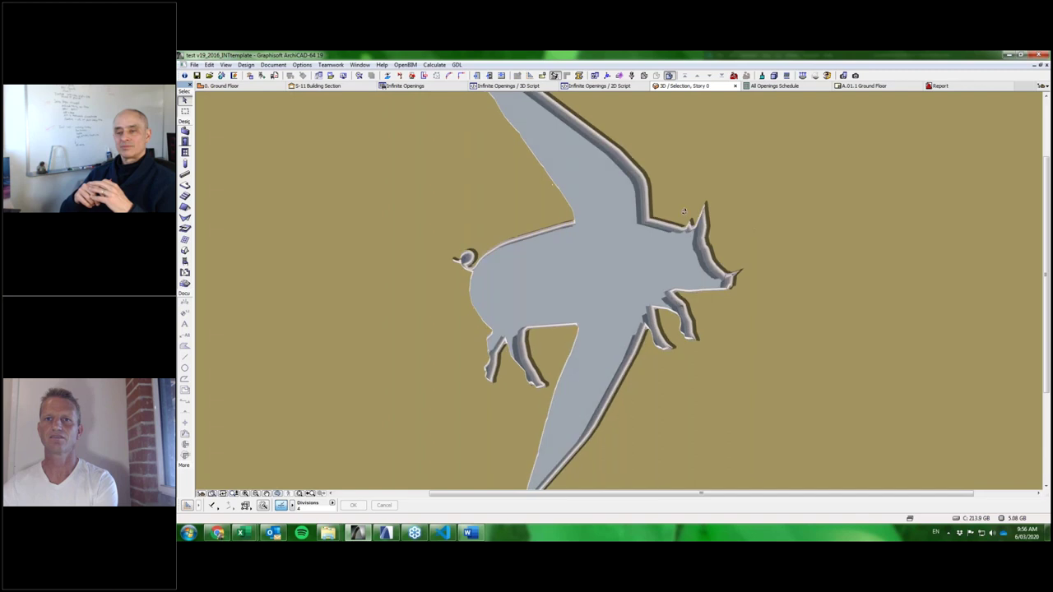
pyautogui.click(731, 276)
pyautogui.scroll(2, 731, 276)
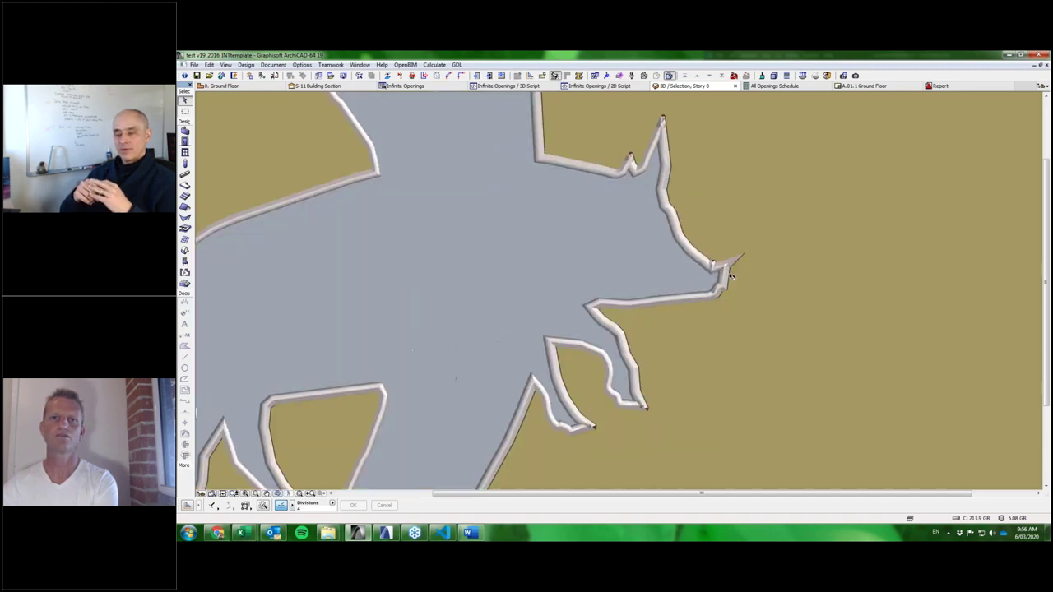
pyautogui.scroll(-2, 731, 276)
pyautogui.click(645, 257)
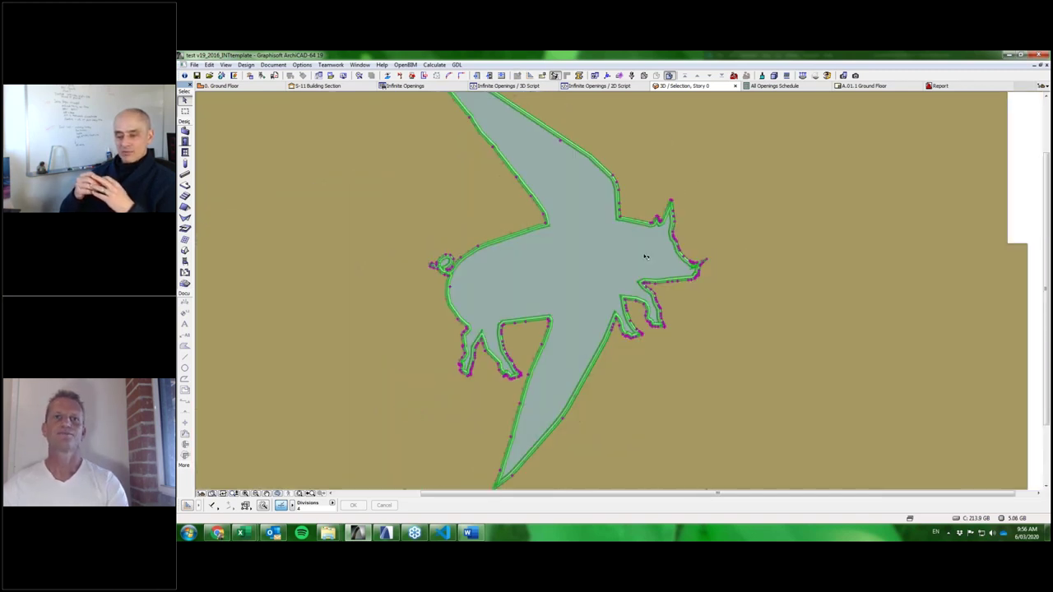
pyautogui.moveTo(604, 282); pyautogui.dragTo(675, 321, button='middle')
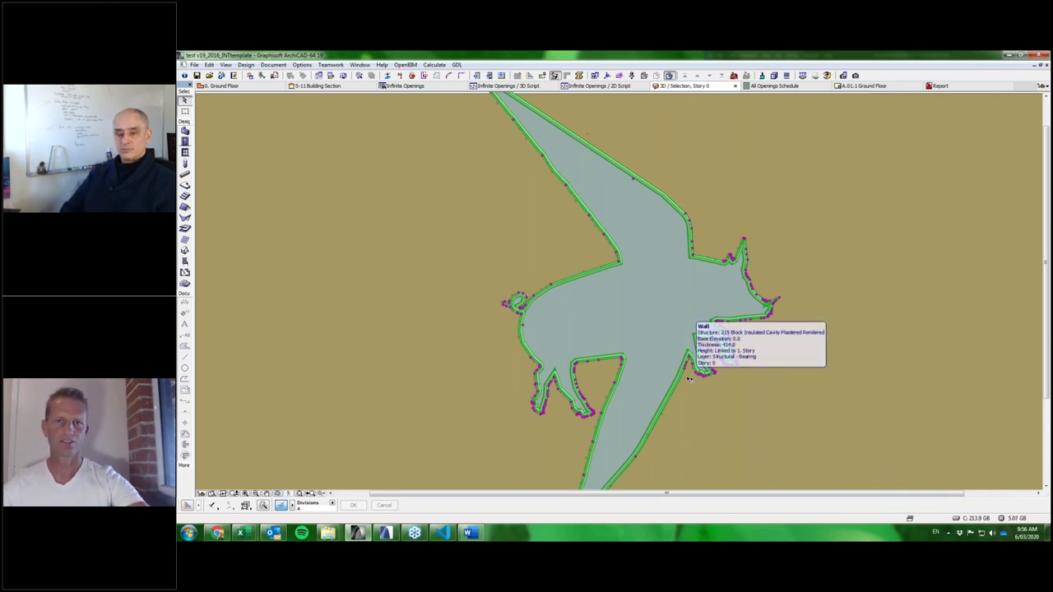
pyautogui.doubleClick(639, 248)
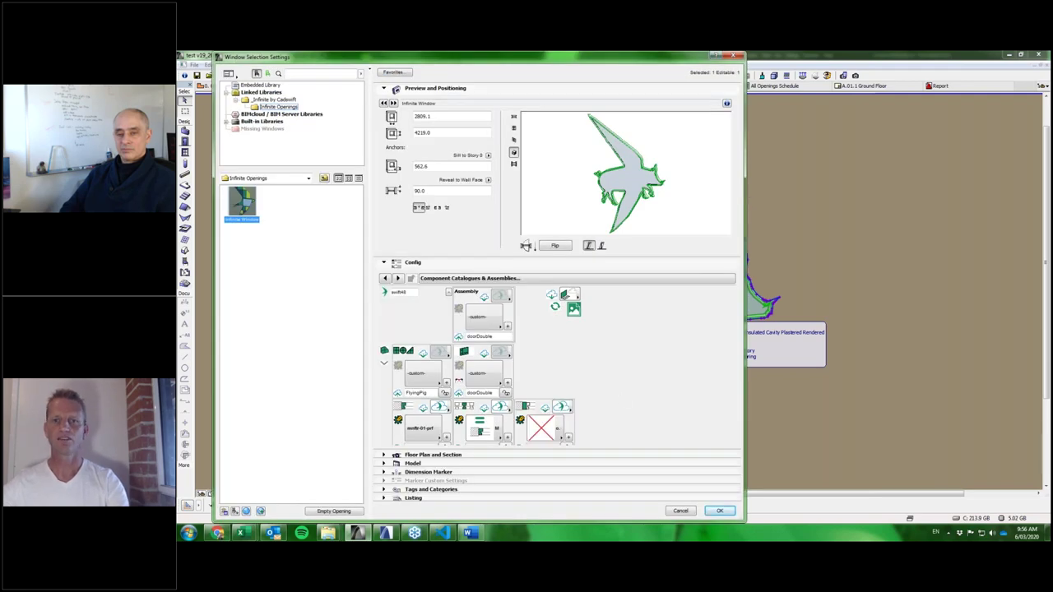
pyautogui.click(722, 511)
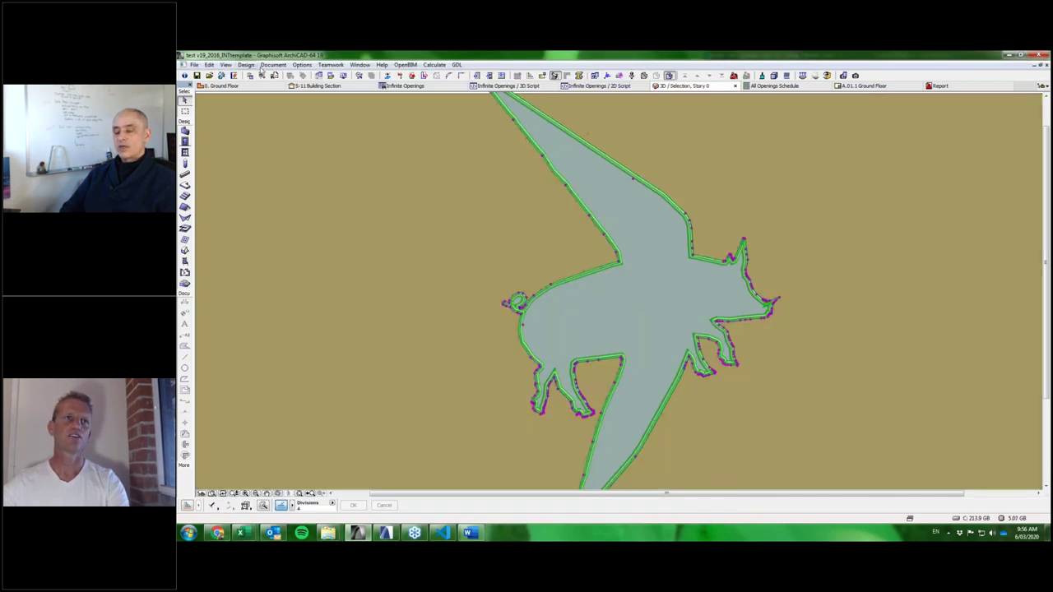
# Set both Model Unit and Layout Unit to feet & fractional inches in Working Units.
pyautogui.click(301, 65)
pyautogui.moveTo(329, 175)
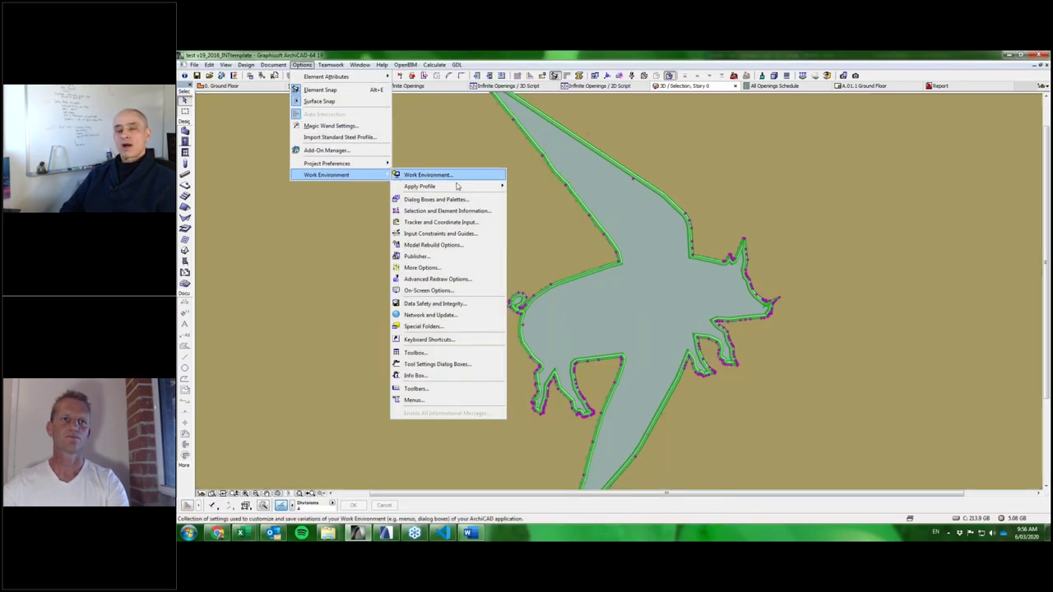
pyautogui.moveTo(366, 169)
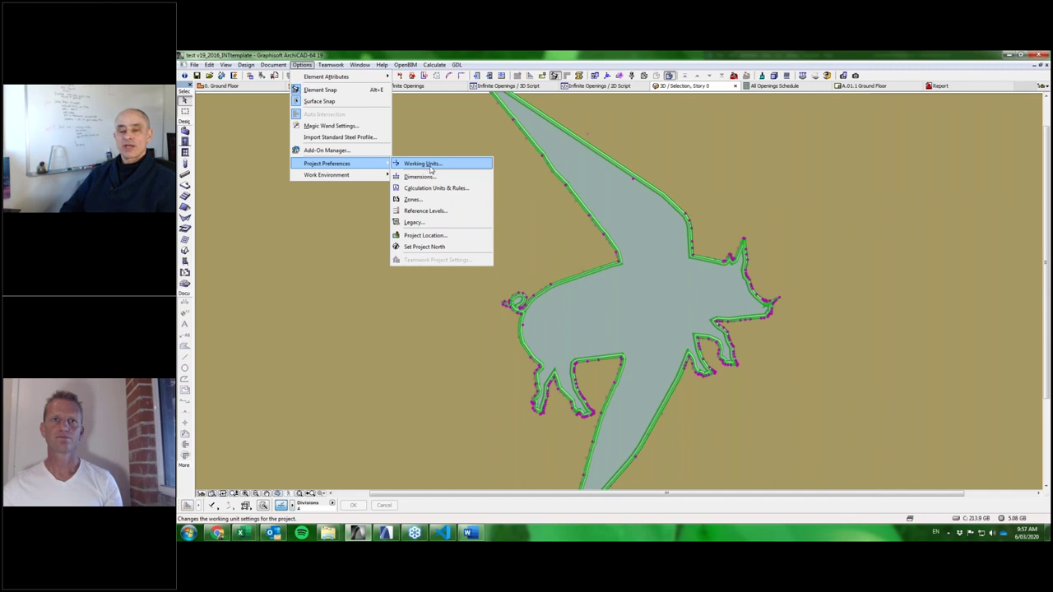
pyautogui.click(429, 164)
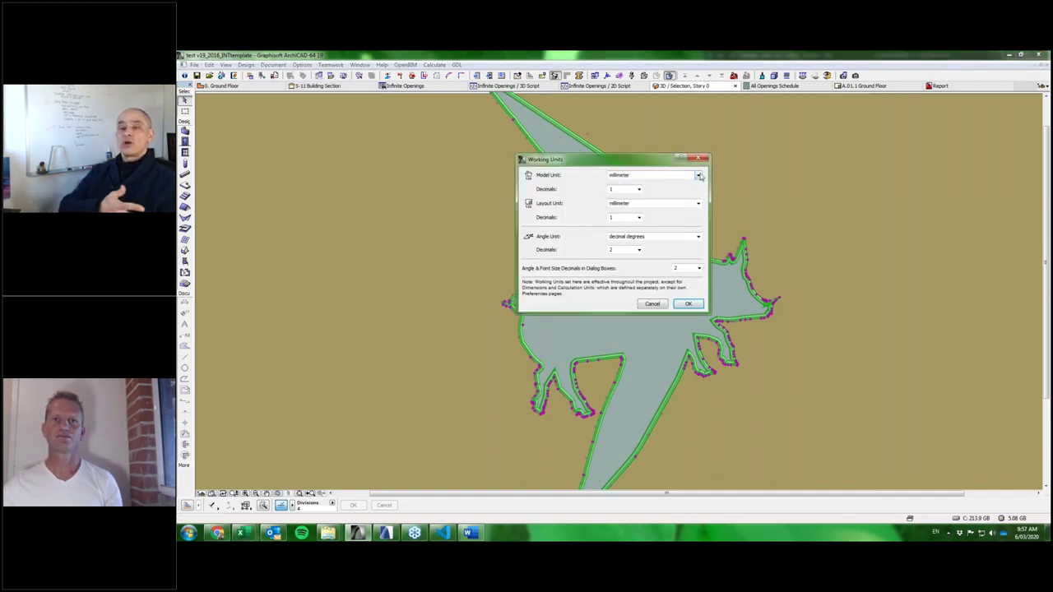
pyautogui.click(656, 175)
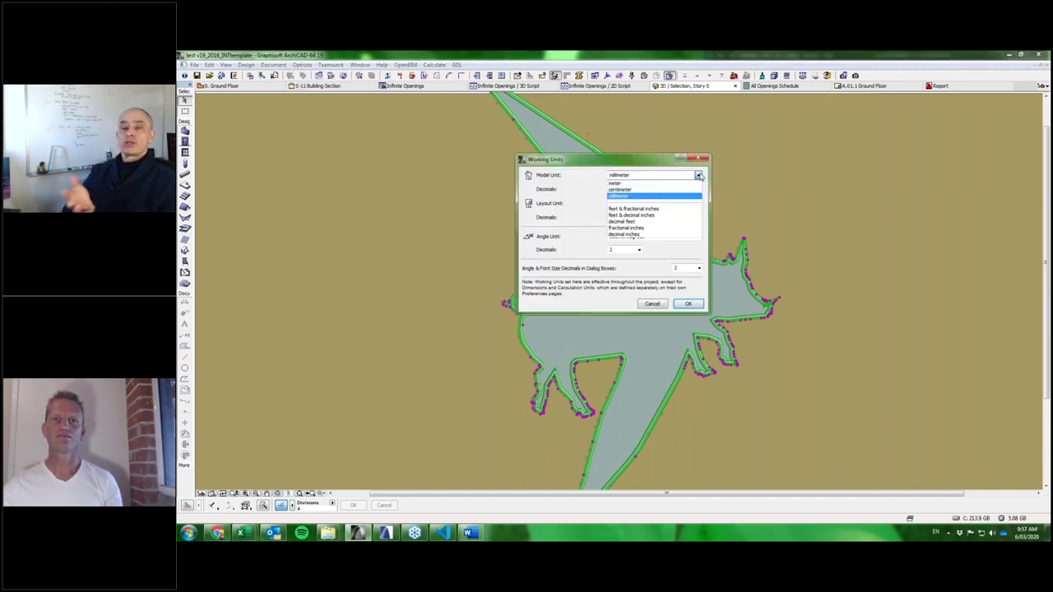
pyautogui.click(655, 210)
pyautogui.click(698, 203)
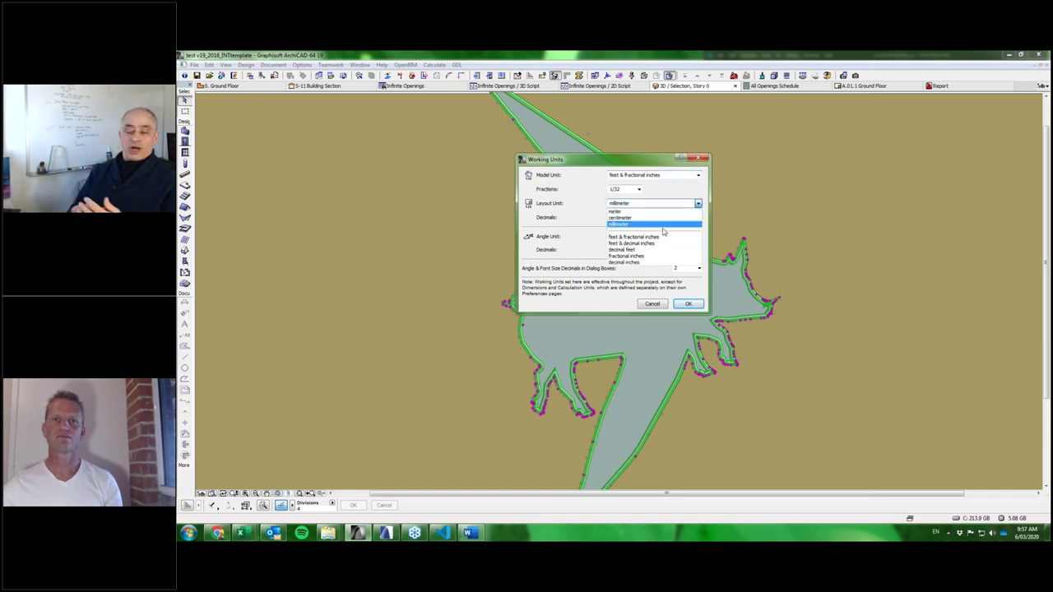
pyautogui.click(691, 239)
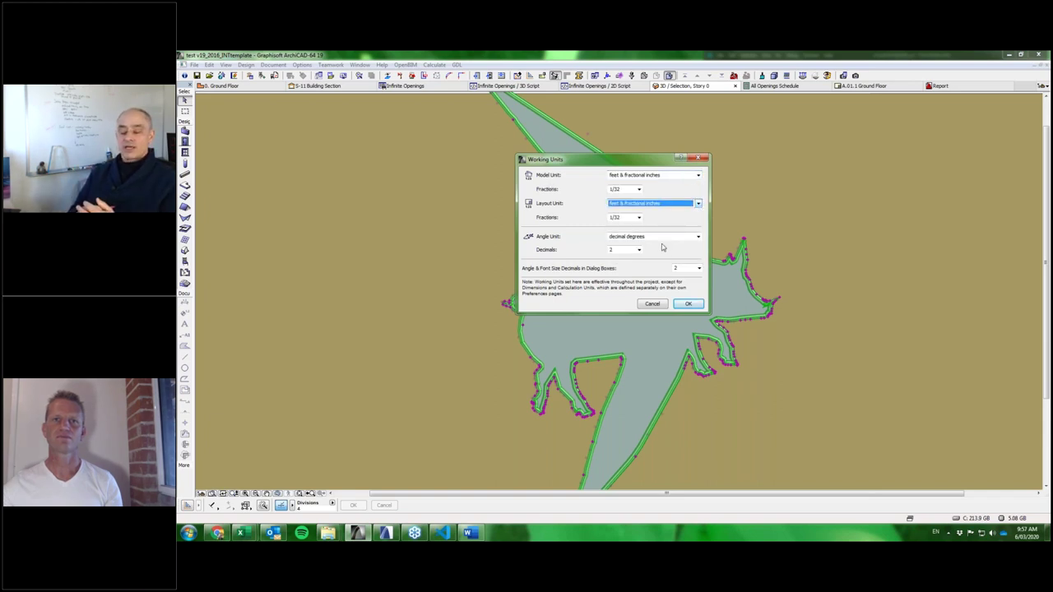
pyautogui.click(690, 305)
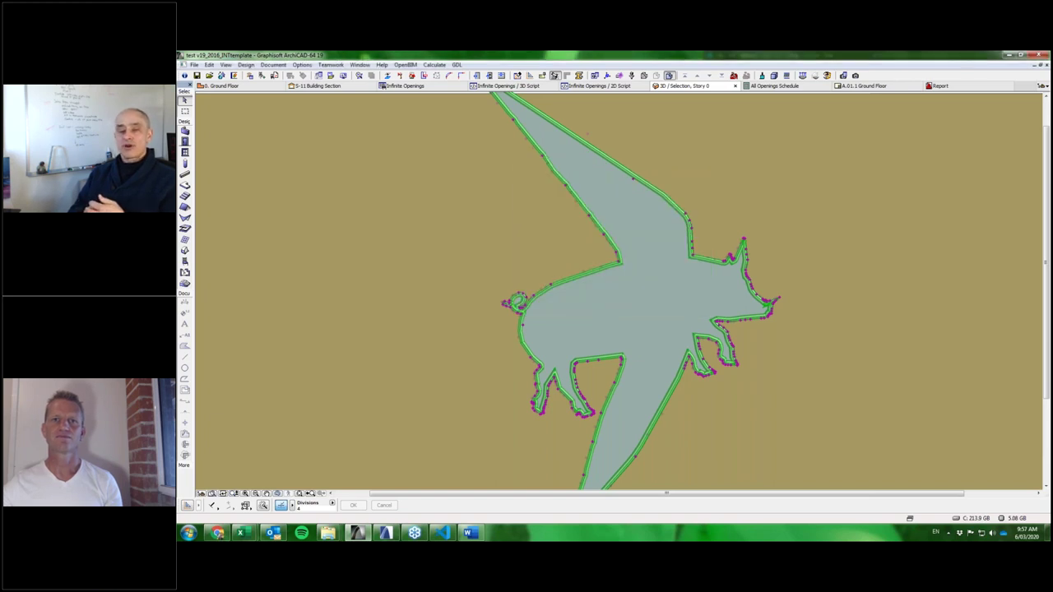
pyautogui.moveTo(717, 252)
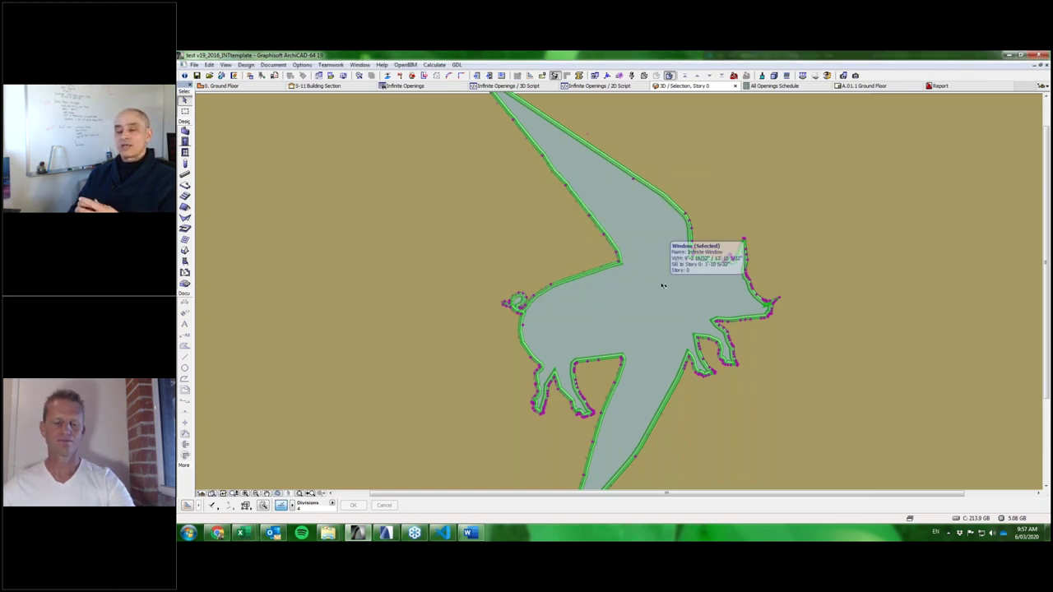
pyautogui.doubleClick(717, 252)
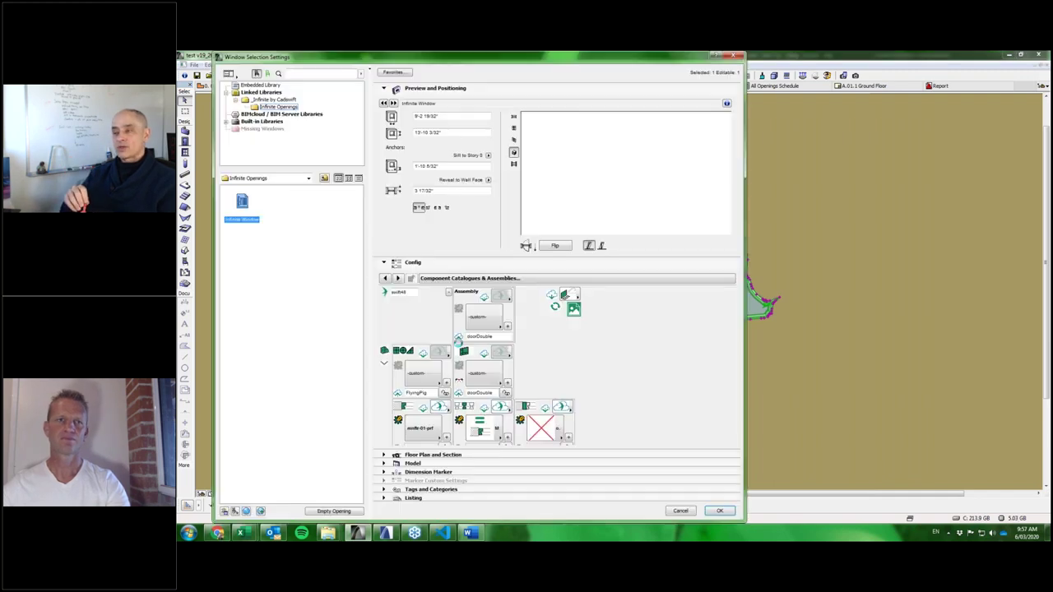
pyautogui.click(459, 280)
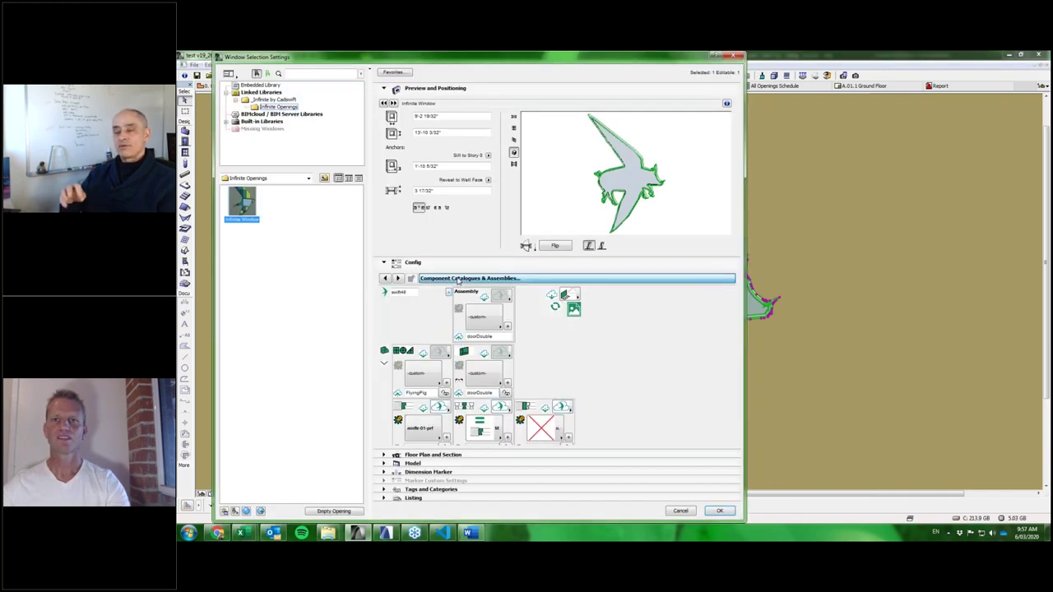
pyautogui.click(455, 133)
pyautogui.click(455, 133)
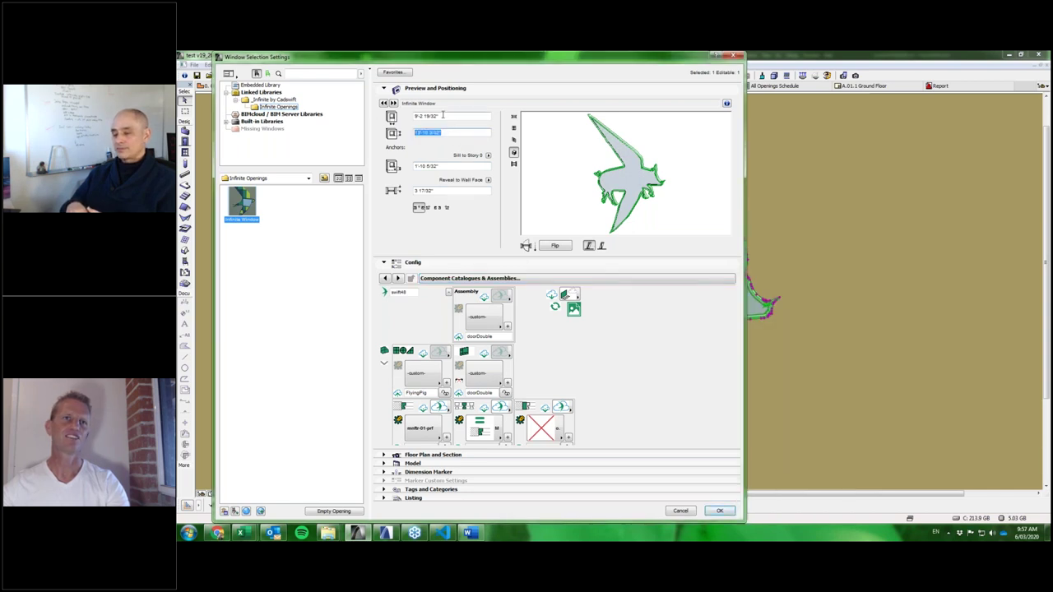
pyautogui.click(446, 167)
pyautogui.click(424, 190)
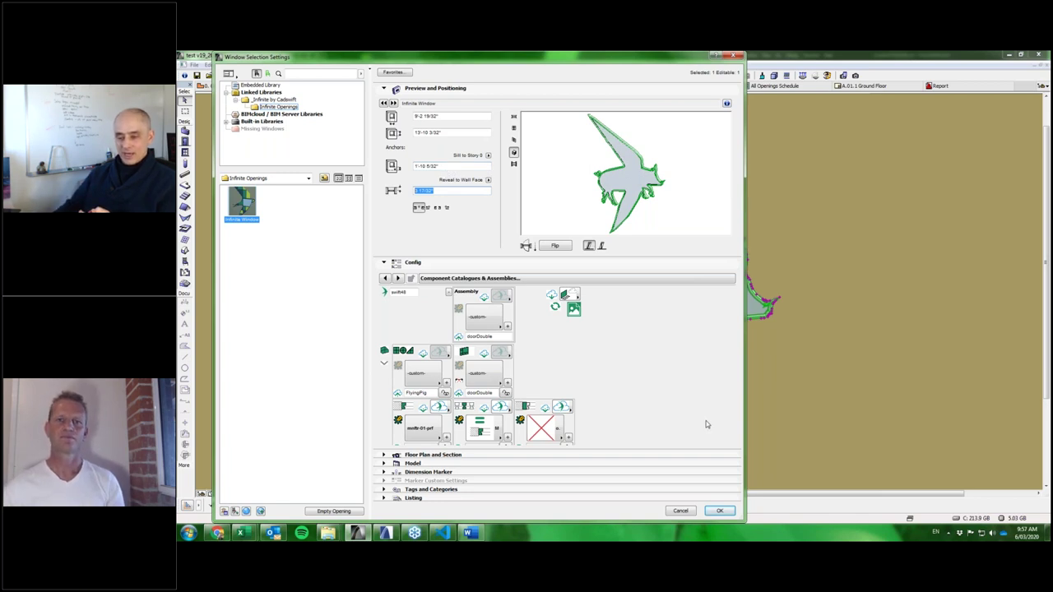
pyautogui.click(719, 511)
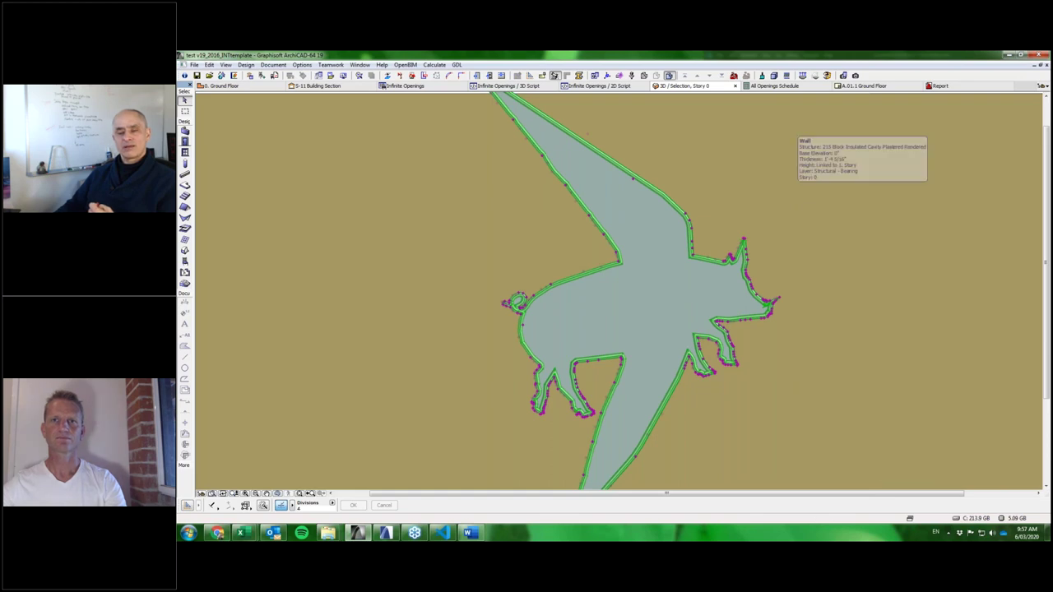
# Switch to the S-11 Building Section tab.
pyautogui.click(316, 86)
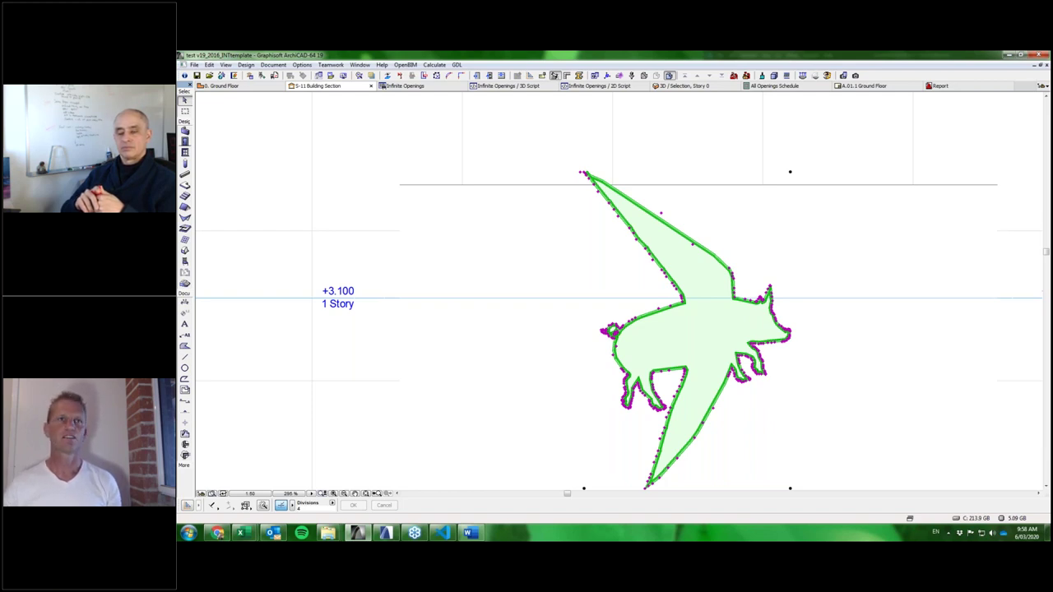
# In the Infinite Openings editor, set embedCClogAssembly's Internal Catalog array value to row 71.
pyautogui.click(435, 86)
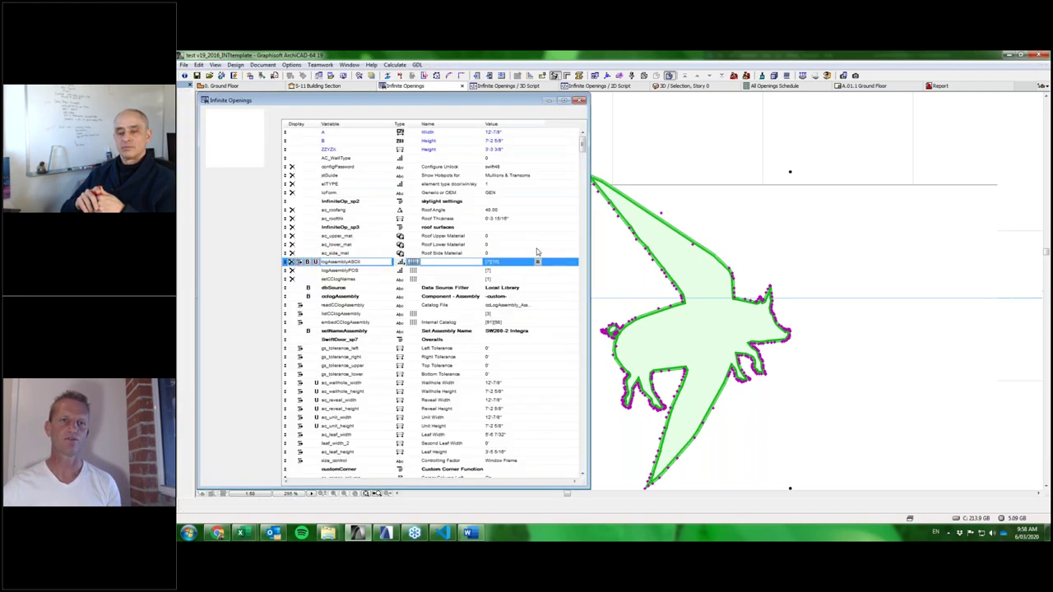
pyautogui.click(349, 323)
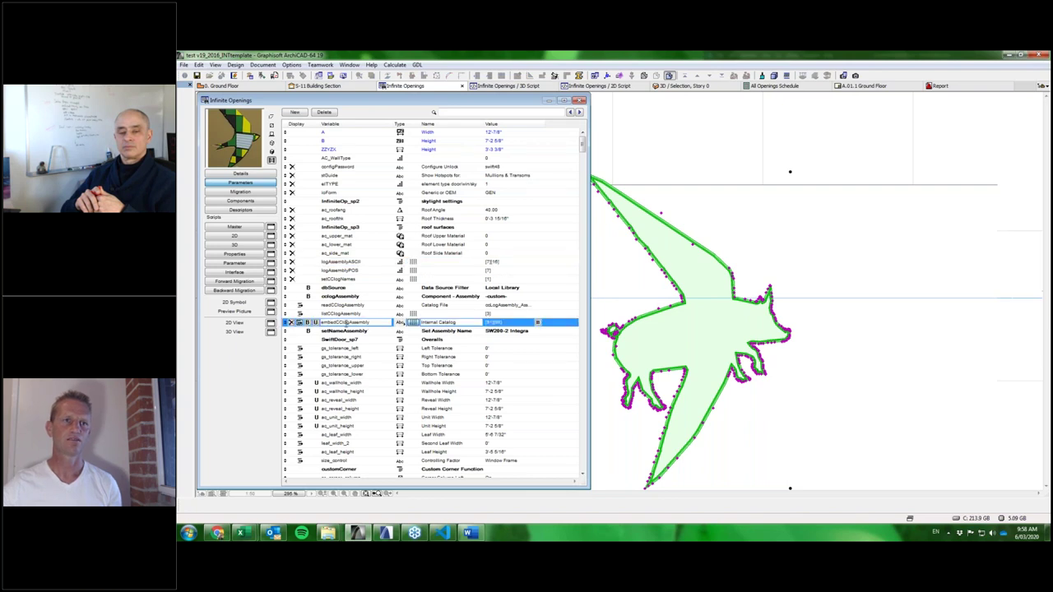
pyautogui.click(537, 323)
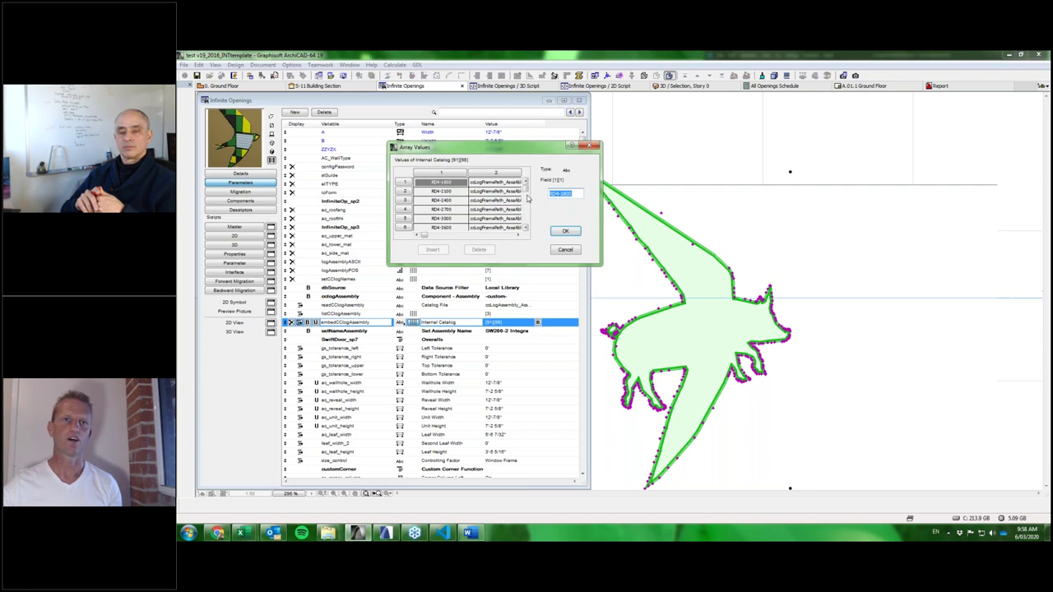
pyautogui.moveTo(526, 191); pyautogui.dragTo(526, 216)
pyautogui.click(462, 192)
pyautogui.click(566, 232)
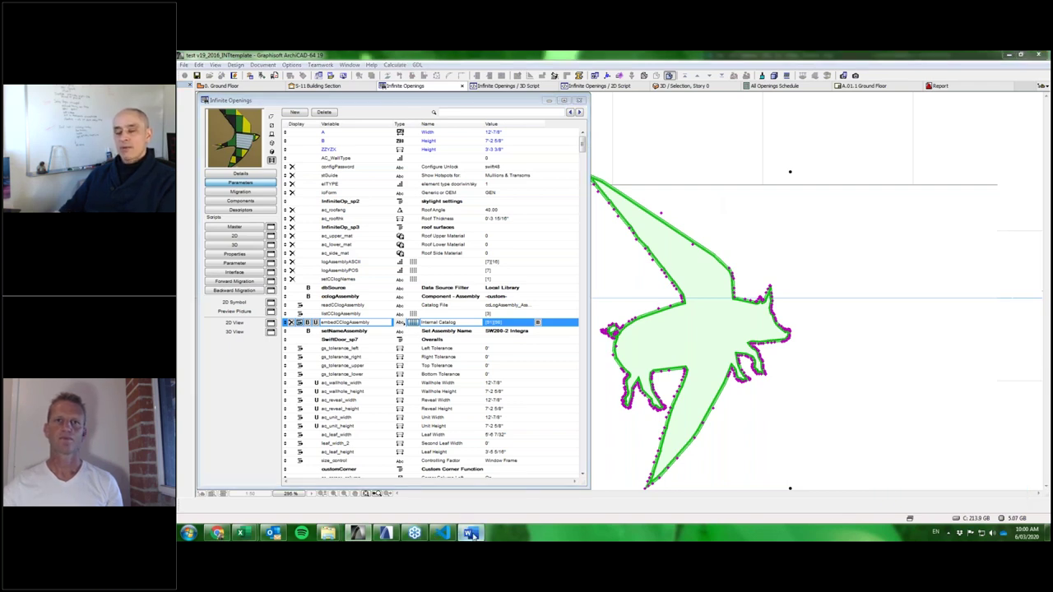
# Bring the Word document to the front.
pyautogui.click(469, 533)
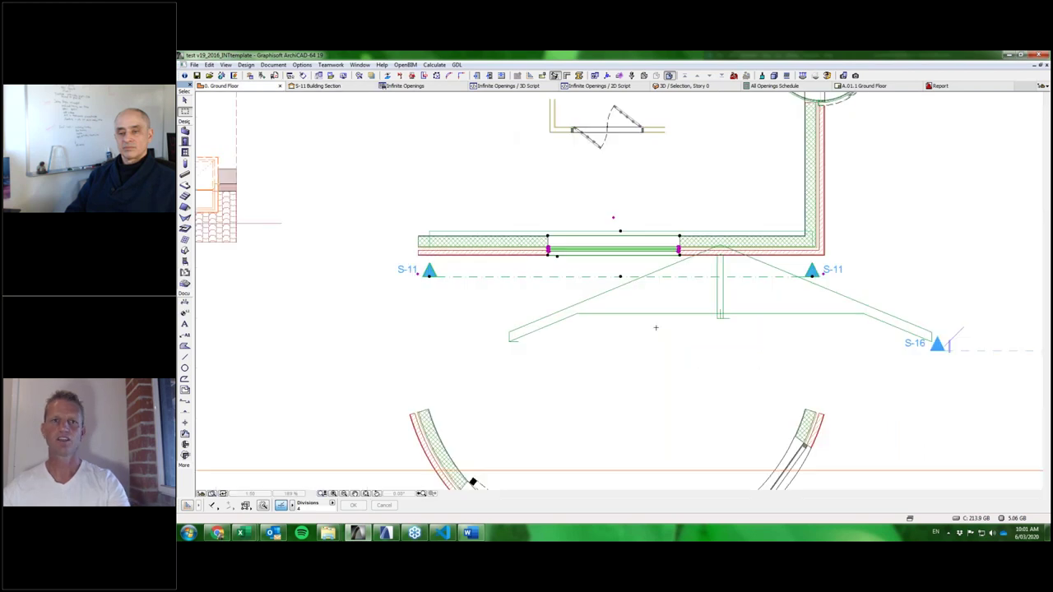
# Select the angled truss in front of the wall and open its Object Selection Settings.
pyautogui.click(403, 303)
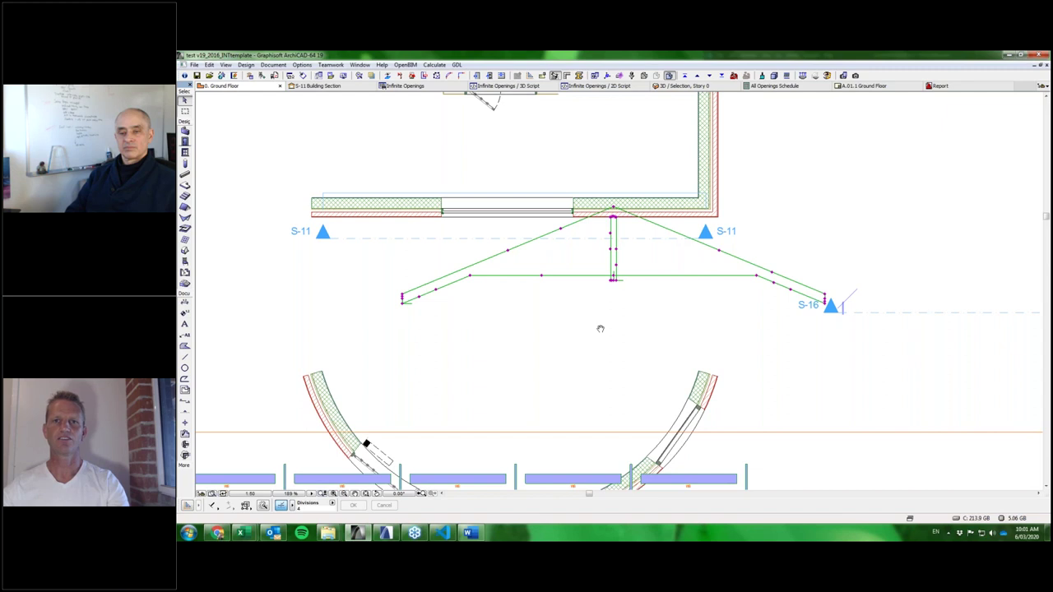
pyautogui.scroll(4, 637, 268)
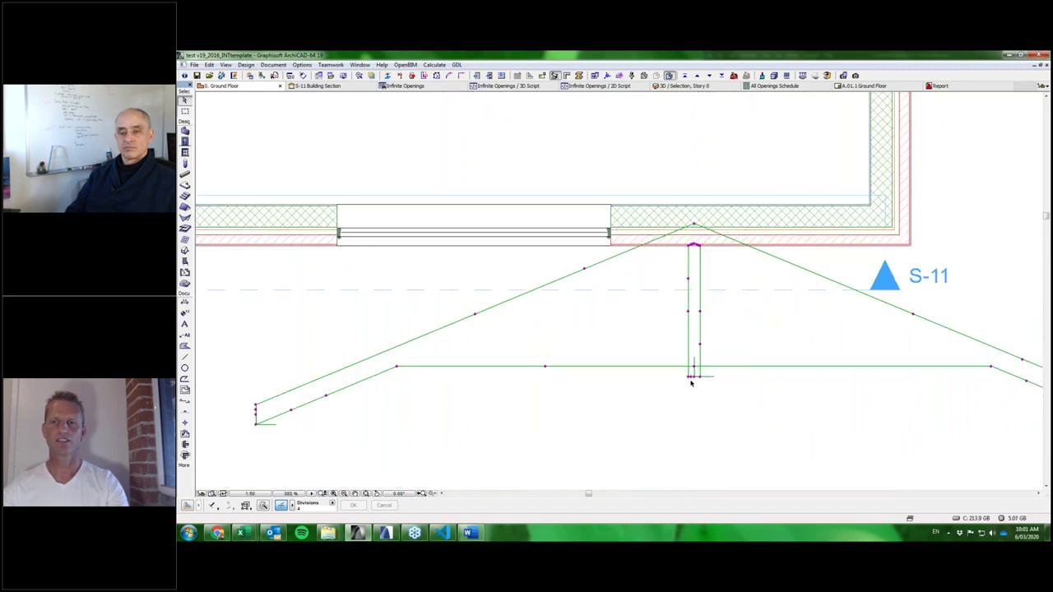
pyautogui.scroll(-2, 691, 380)
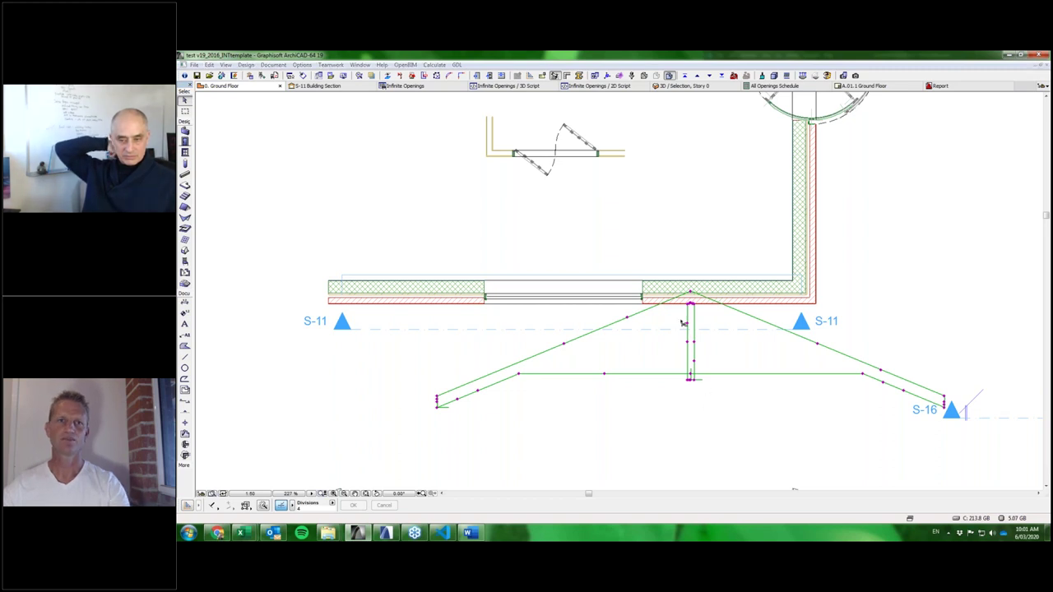
pyautogui.doubleClick(682, 322)
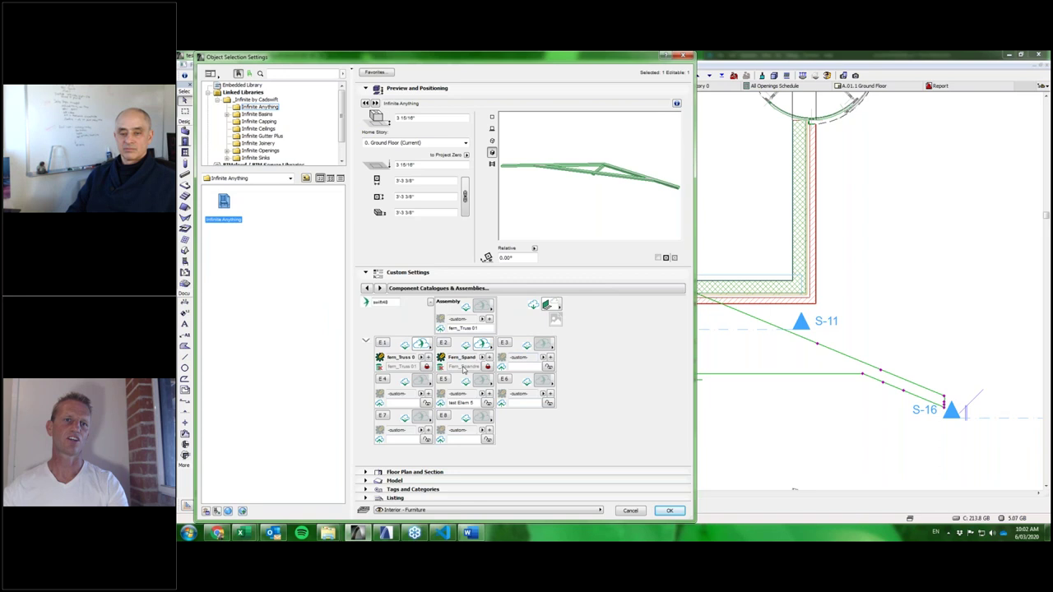
# Review Element 1's fern_Truss 01 component choices unchanged, then accept and close the truss settings.
pyautogui.click(387, 344)
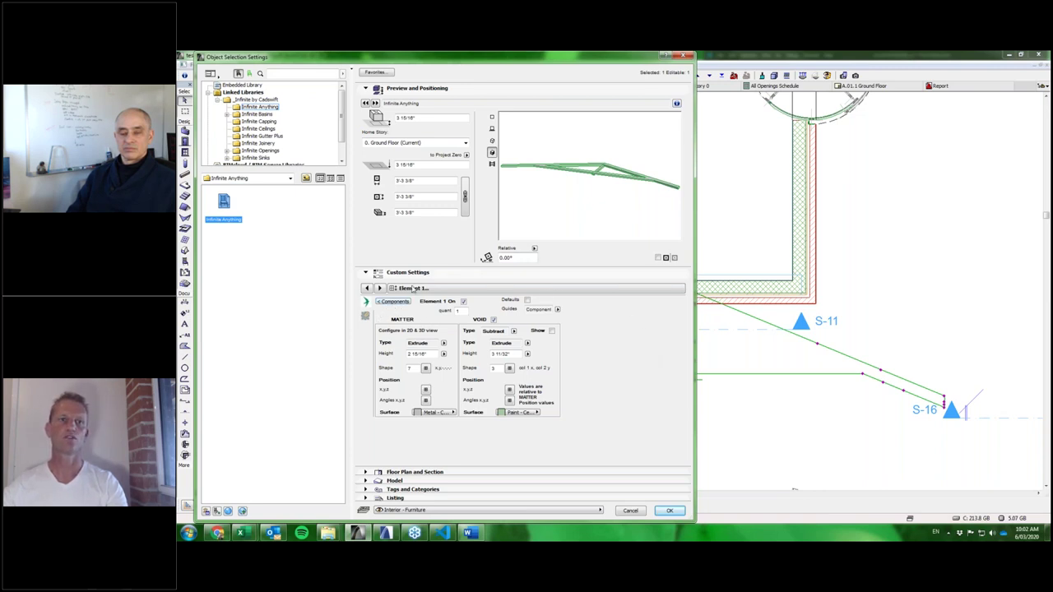
pyautogui.click(367, 316)
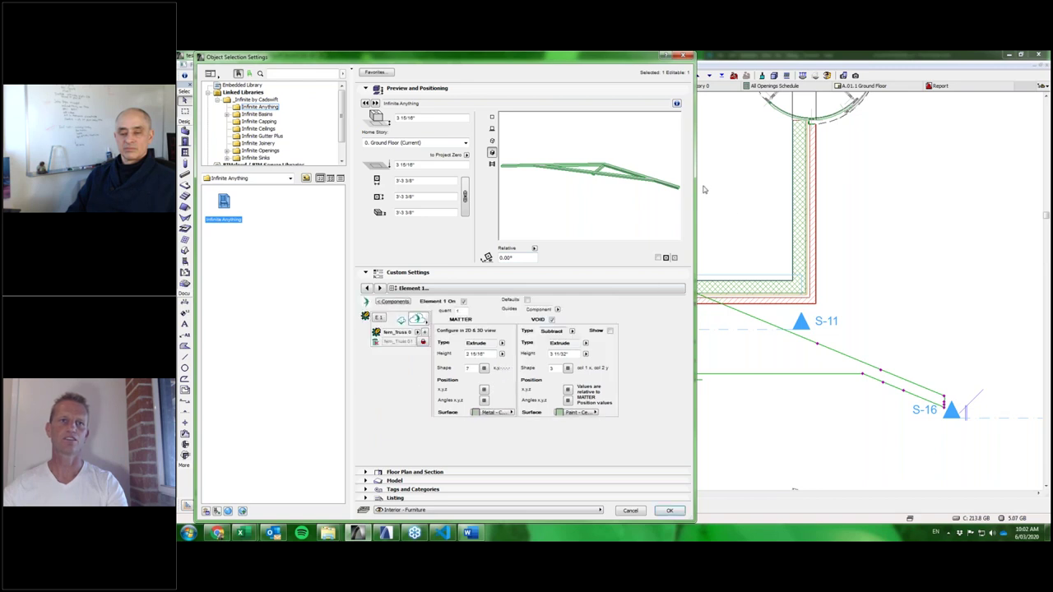
pyautogui.click(417, 331)
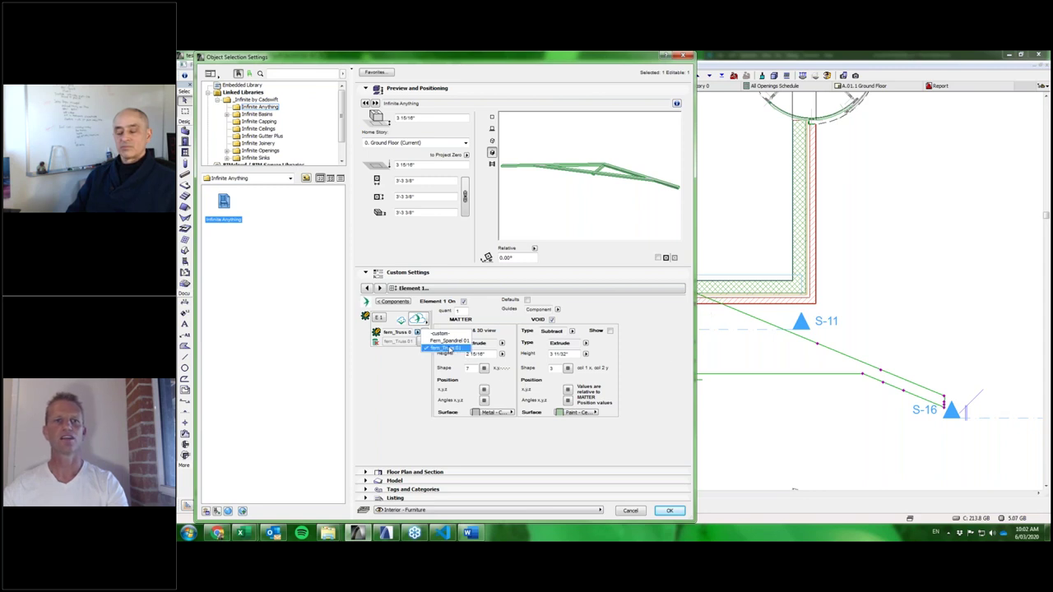
pyautogui.click(671, 512)
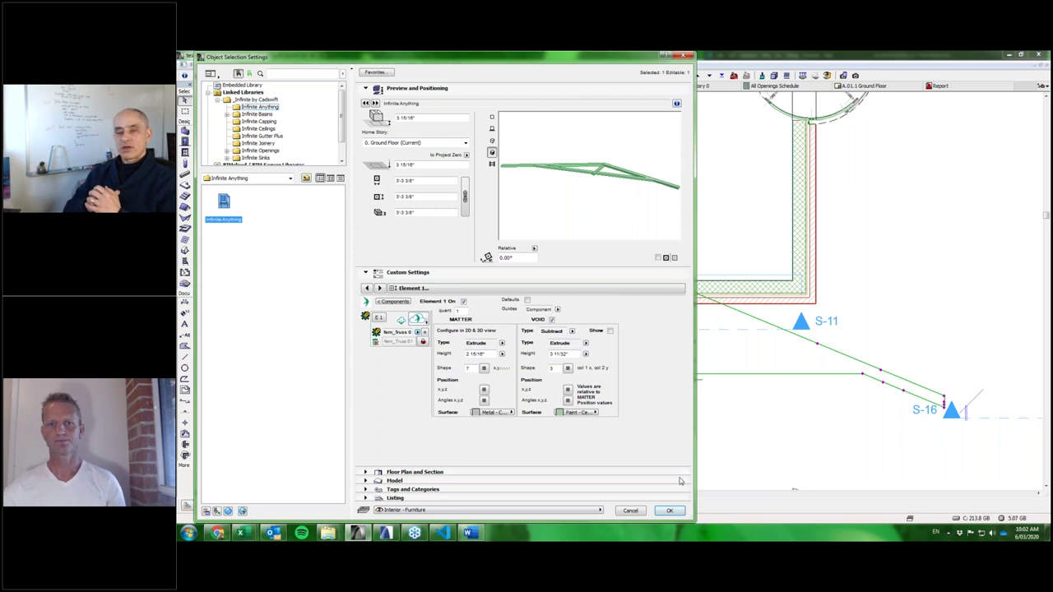
pyautogui.click(670, 511)
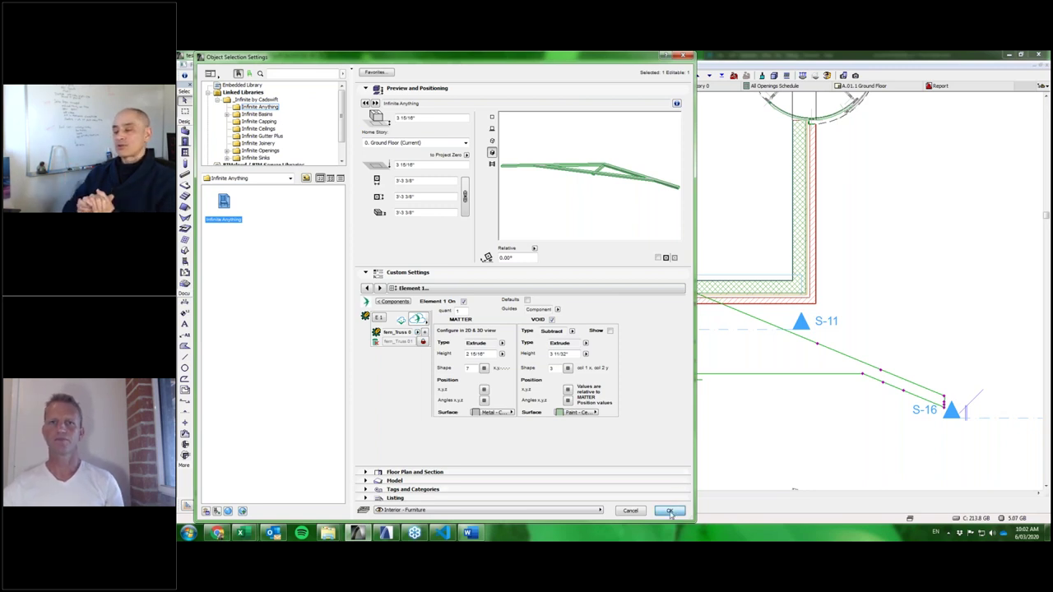